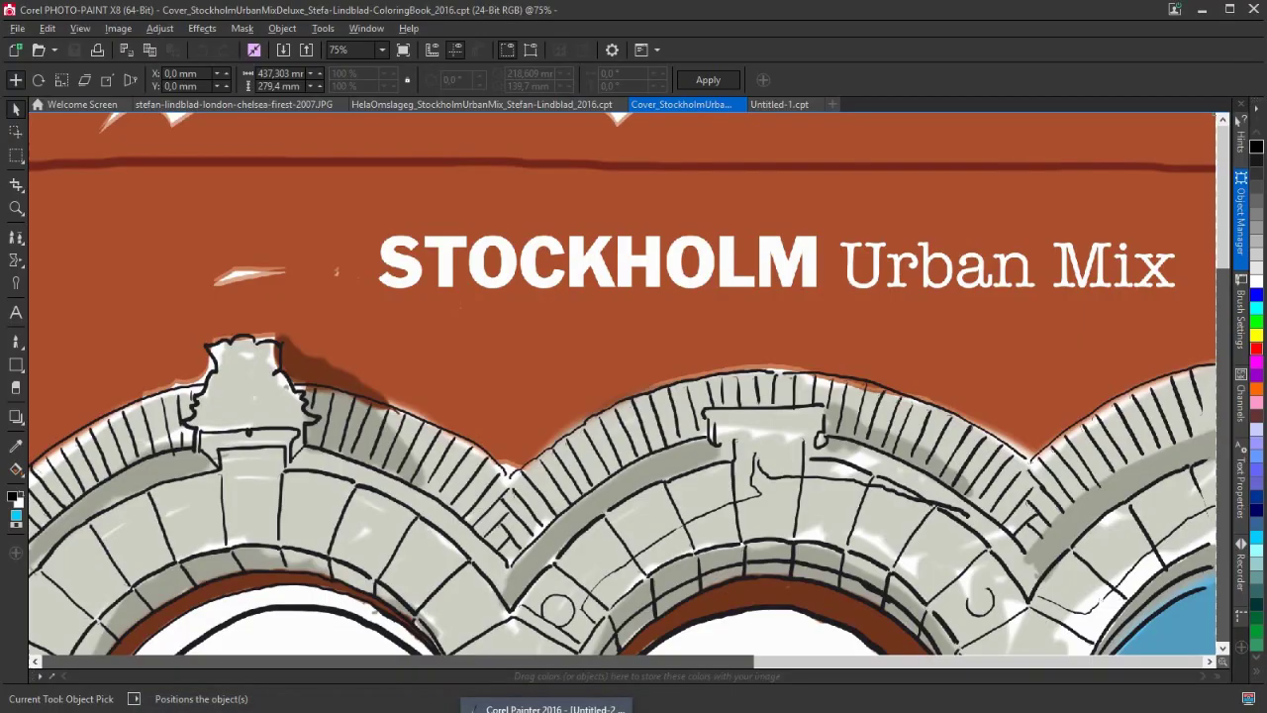
- Switch to CorelDRAW, look at the title page of the coloring book's interior document, and return to the Untitled-1 topic list
left_click(546, 706)
key("ctrl+plus")
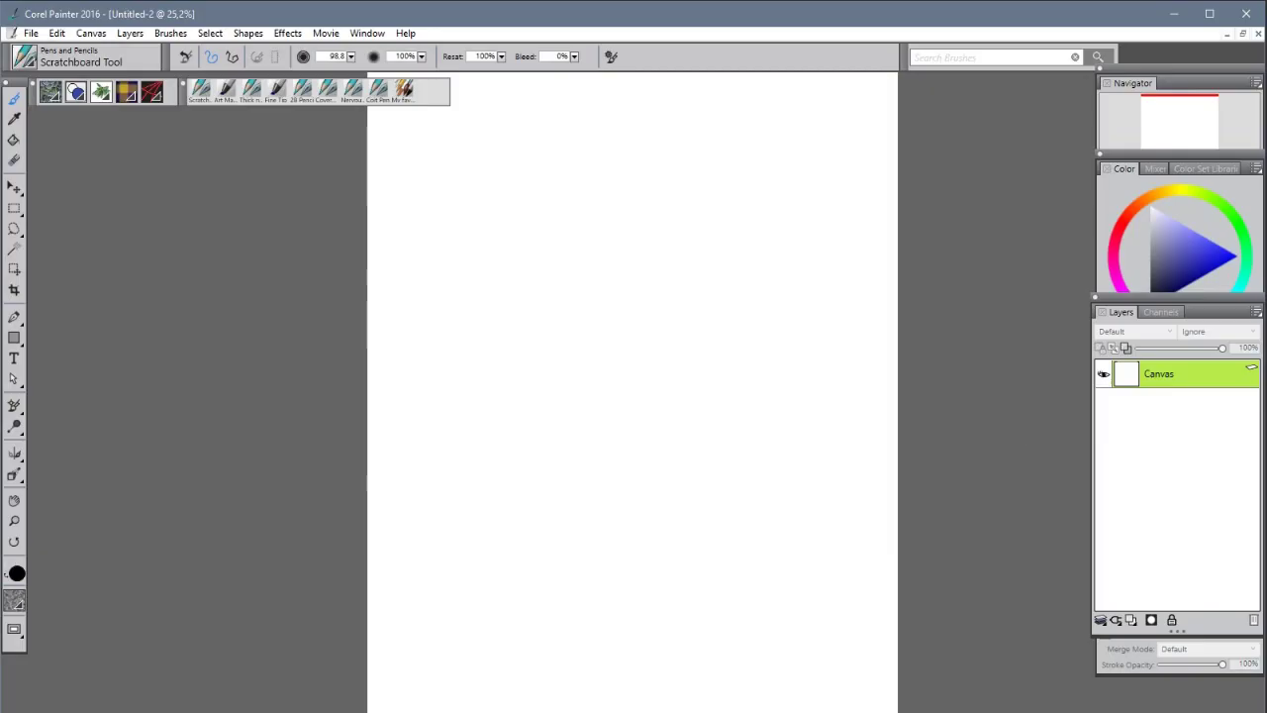
left_click(564, 704)
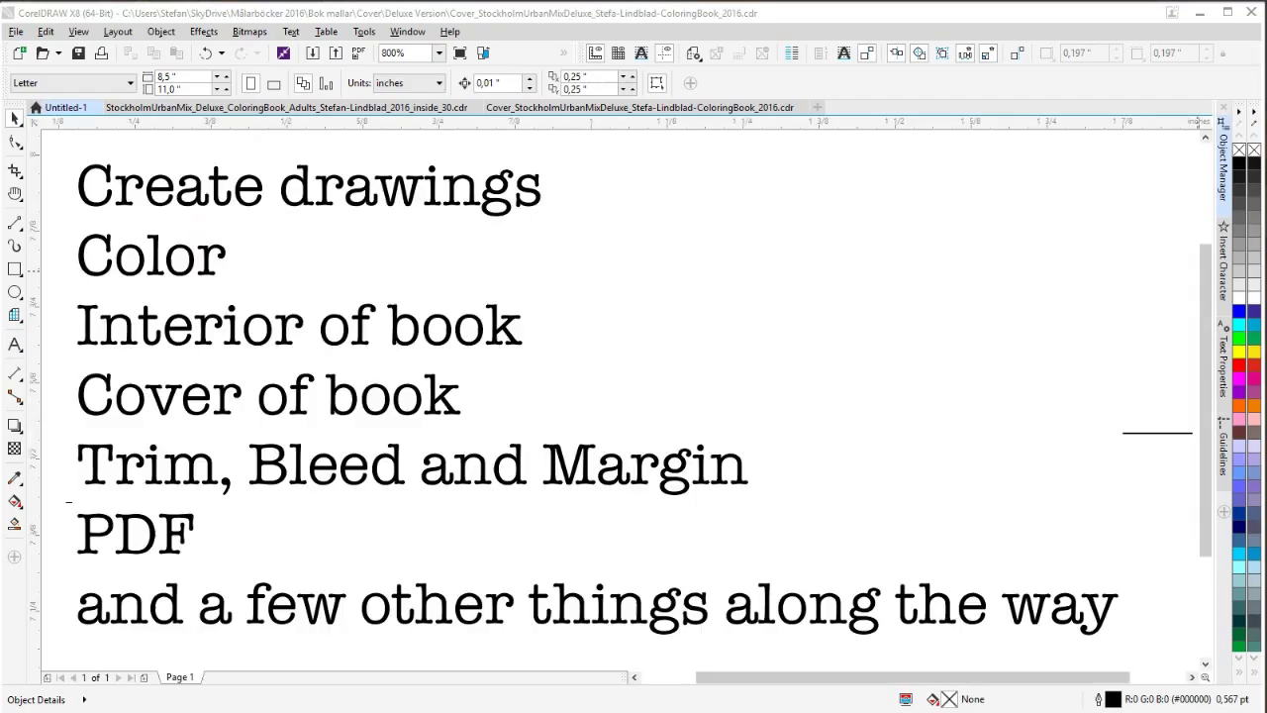
left_click(163, 108)
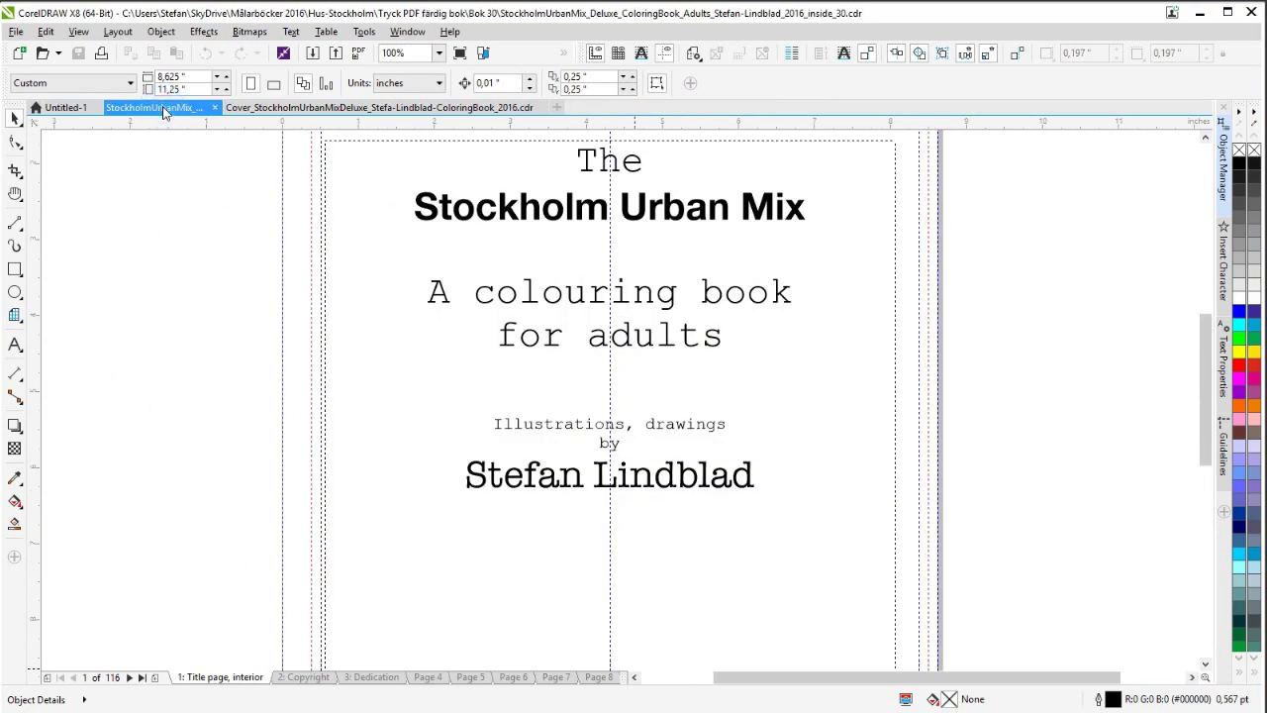
left_click(79, 108)
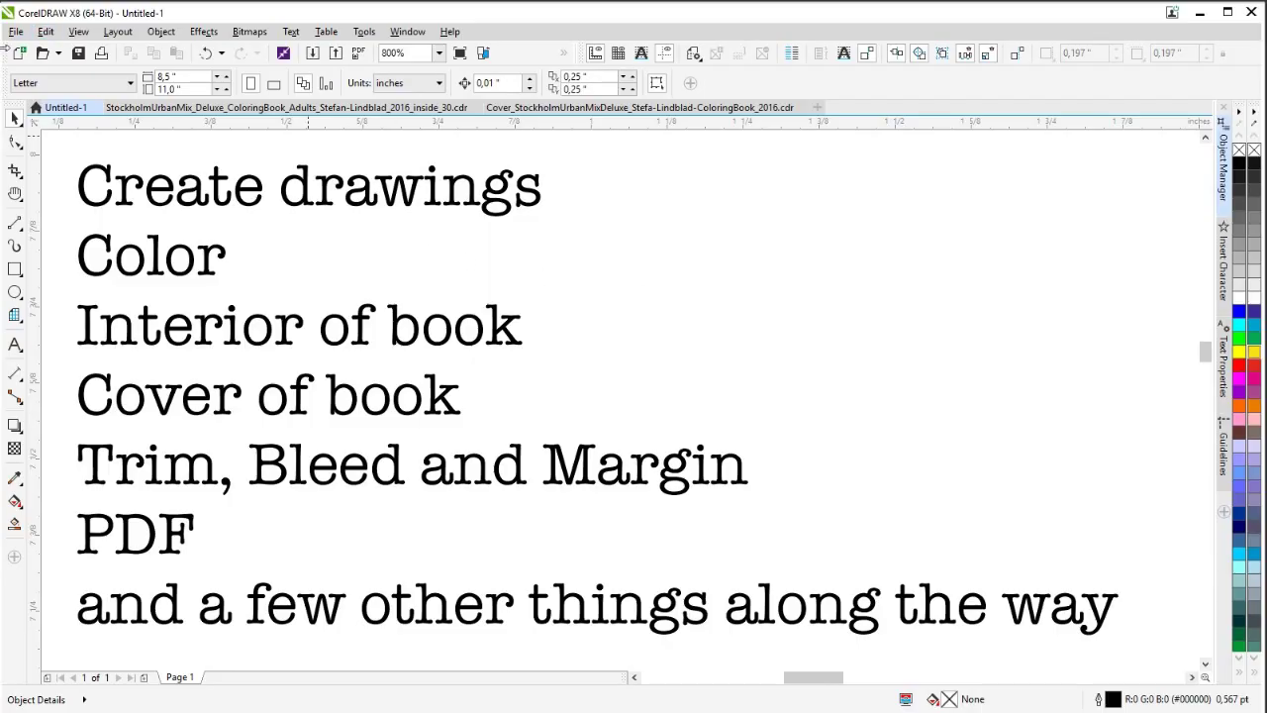
- Create a new one-page Letter document, 8.5 by 11 inches, in RGB color mode
left_click(16, 59)
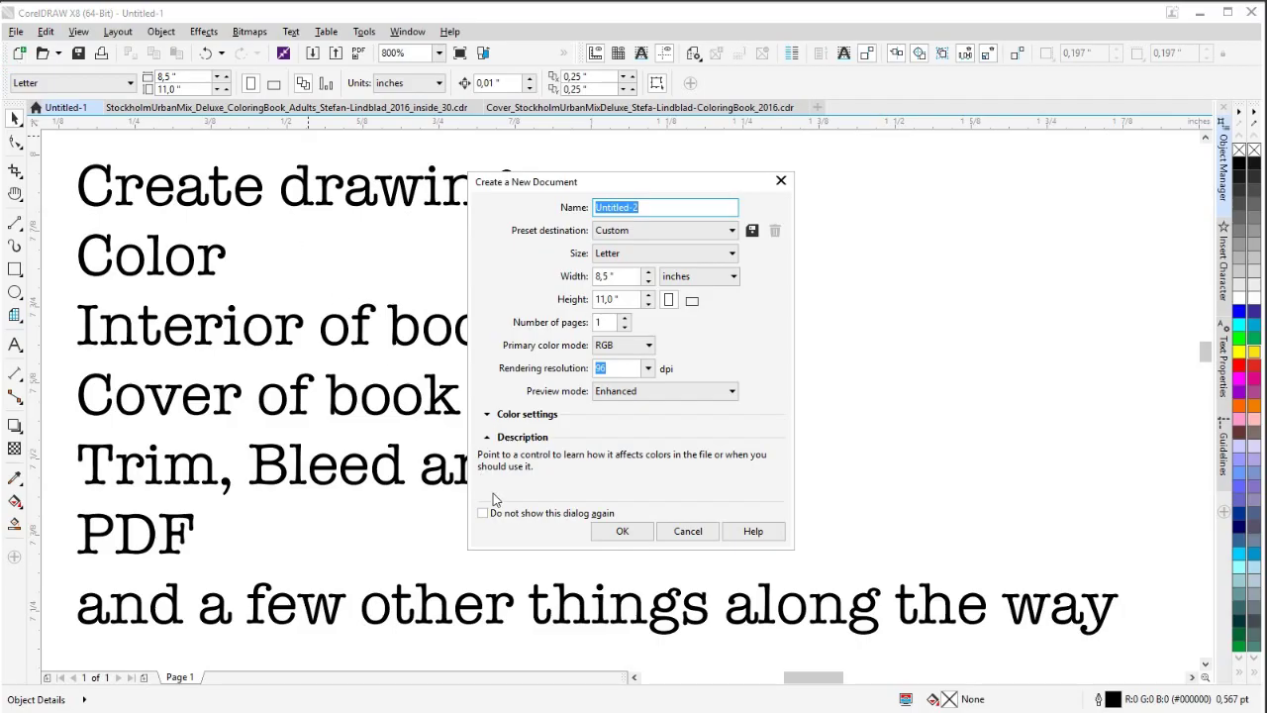
left_click(598, 534)
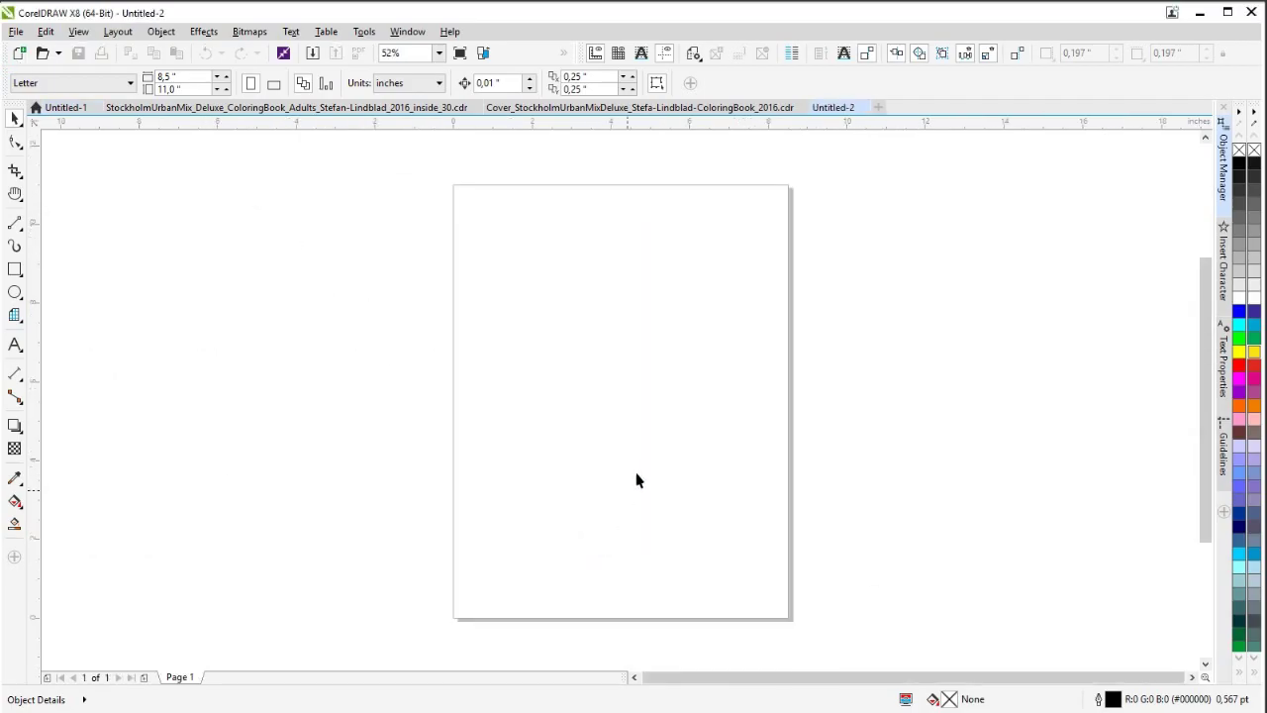
- Draw a closed, straight-sided arch shape with twelve nodes, about 4.8 inches wide, on the page using the Bézier tool
scroll(637, 450, "up", 2)
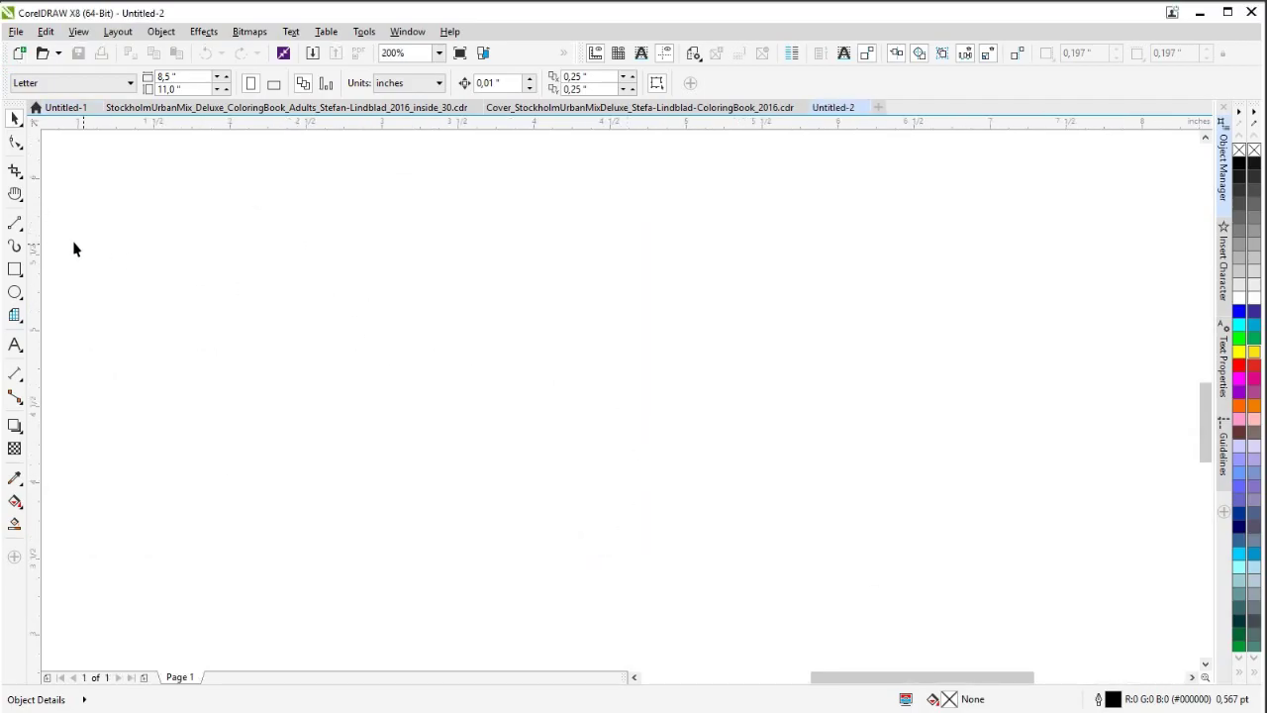
left_click(15, 224)
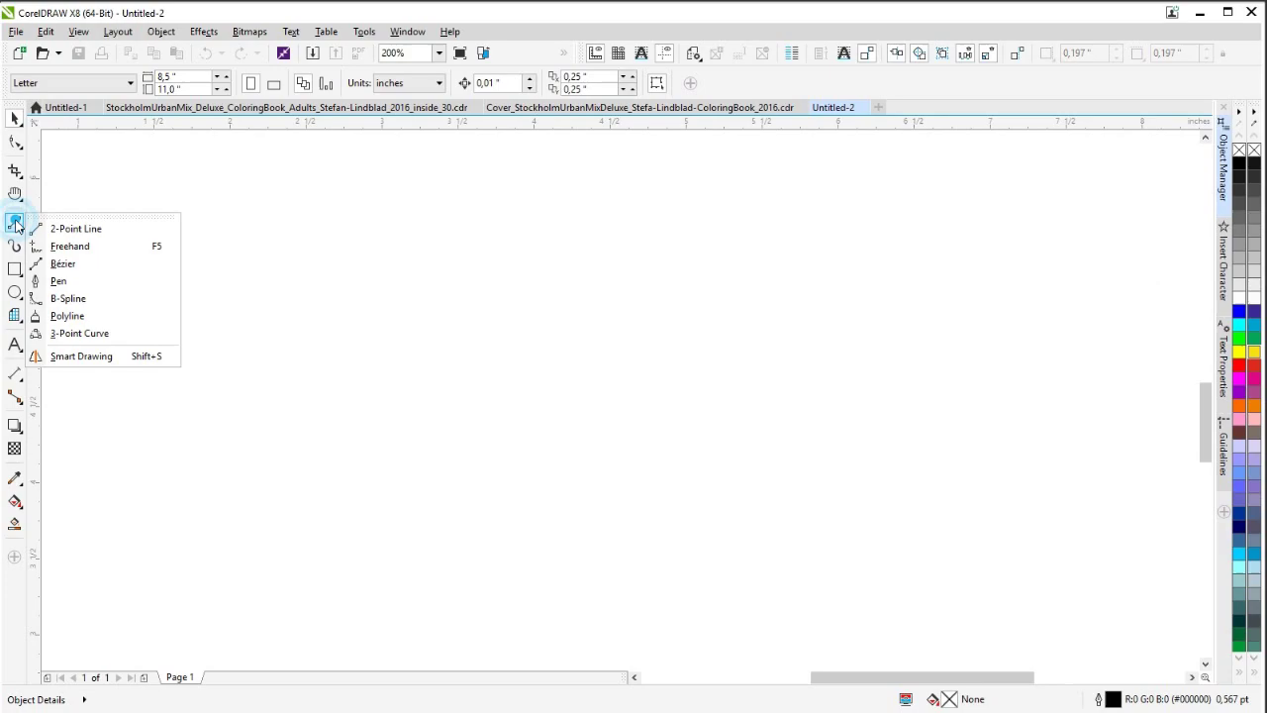
left_click(63, 264)
left_click(258, 293)
left_click(389, 244)
left_click(612, 206)
left_click(774, 221)
left_click(937, 328)
left_click(882, 466)
left_click(748, 500)
left_click(697, 431)
left_click(618, 352)
left_click(449, 344)
left_click(332, 385)
left_click(204, 438)
left_click(256, 293)
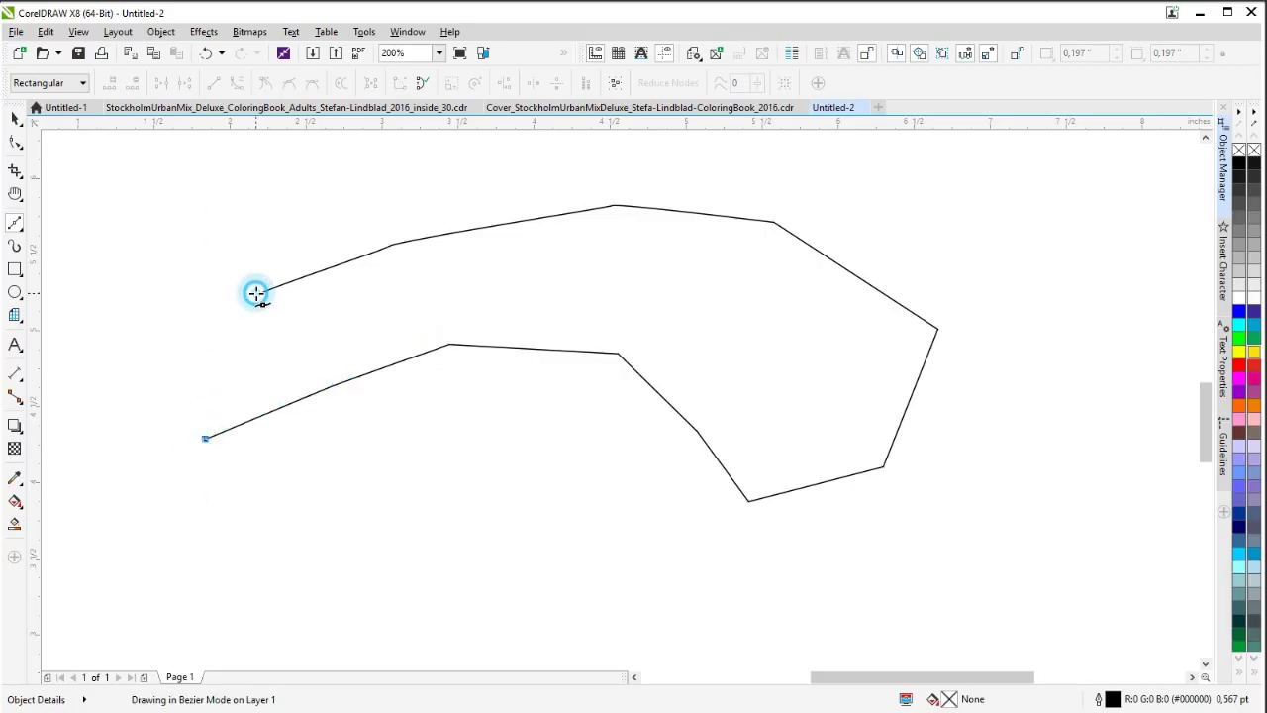
- Draw a smaller closed nine-node arch shape, about 2.6 inches wide, below the first one using the Bézier tool
left_click(319, 472)
left_click(481, 422)
left_click(621, 422)
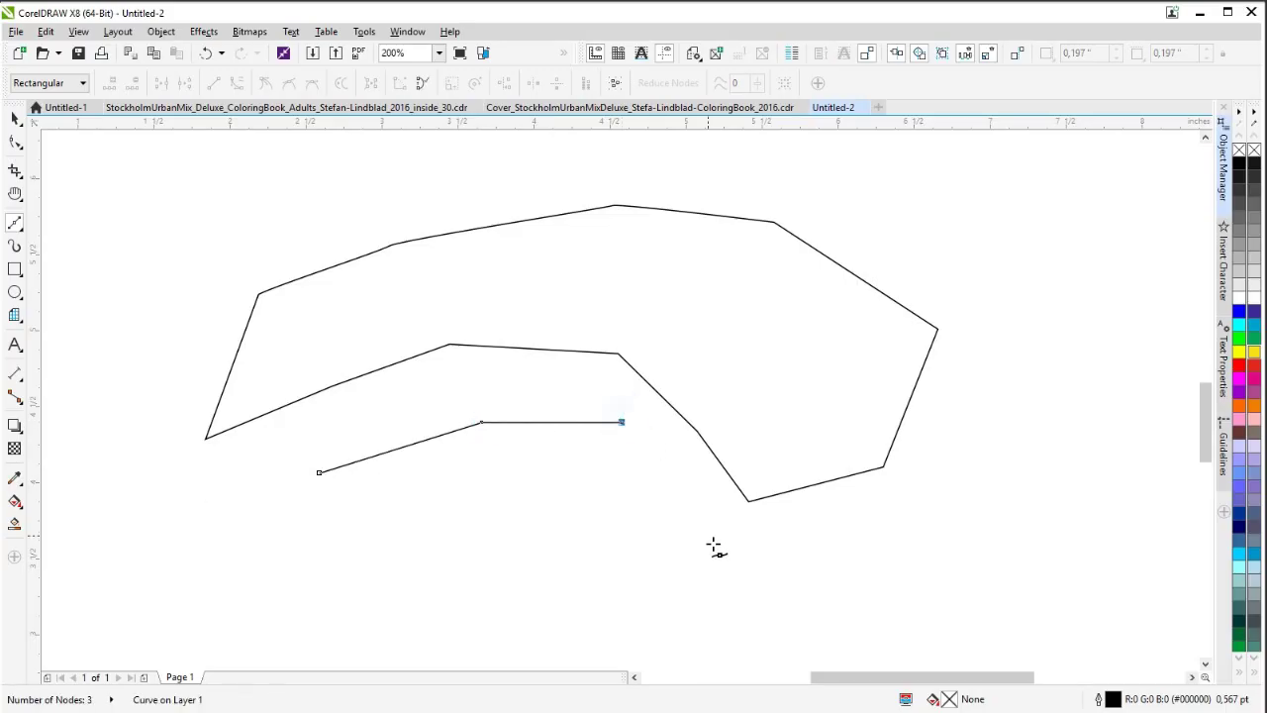
left_click(712, 542)
left_click(713, 609)
left_click(641, 625)
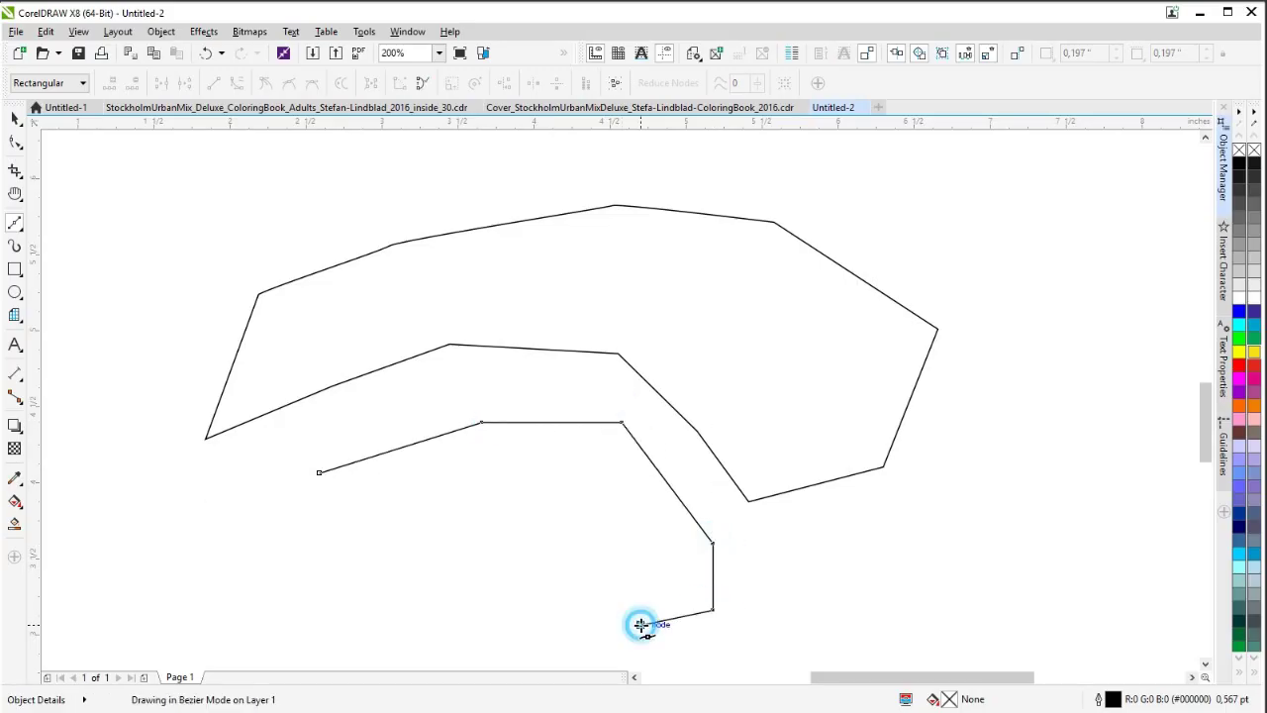
left_click(586, 557)
left_click(515, 537)
left_click(348, 551)
left_click(319, 472)
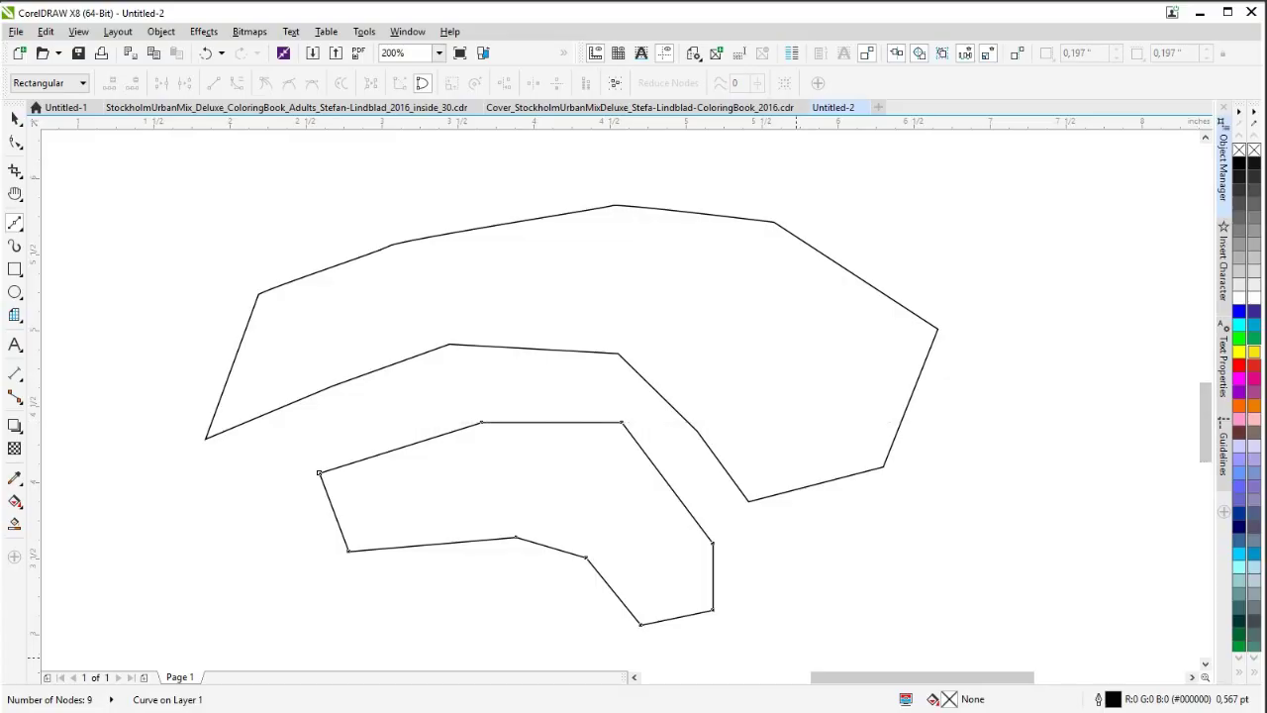
- Switch to Corel Painter and create a new image 8.875 by 11.375 inches at 300 pixels per inch
mouse_move(430, 712)
left_click(521, 706)
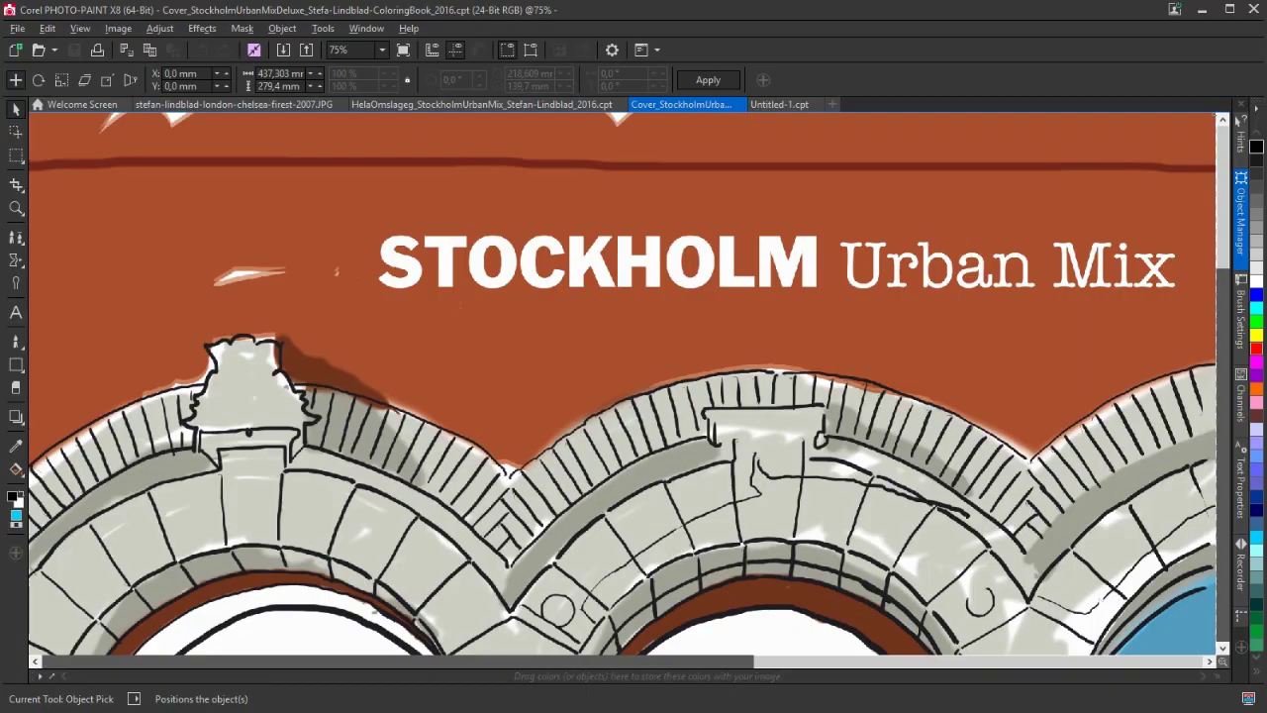
left_click(546, 712)
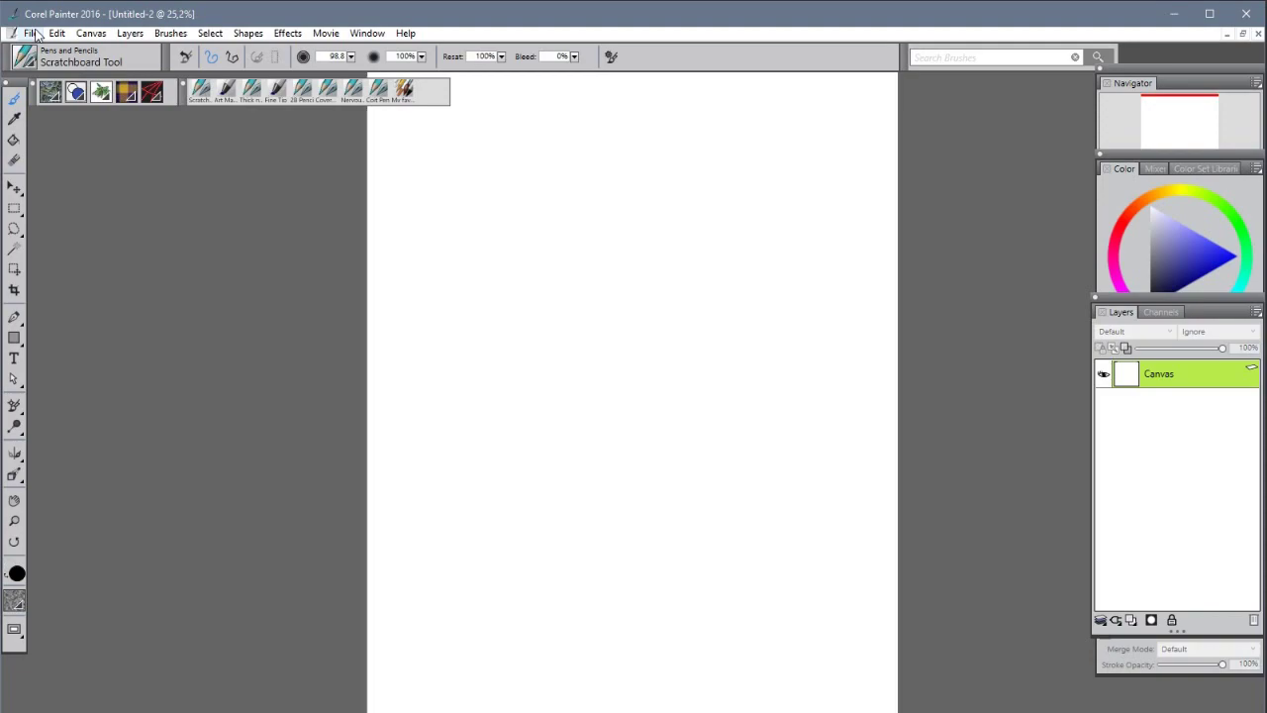
left_click(34, 33)
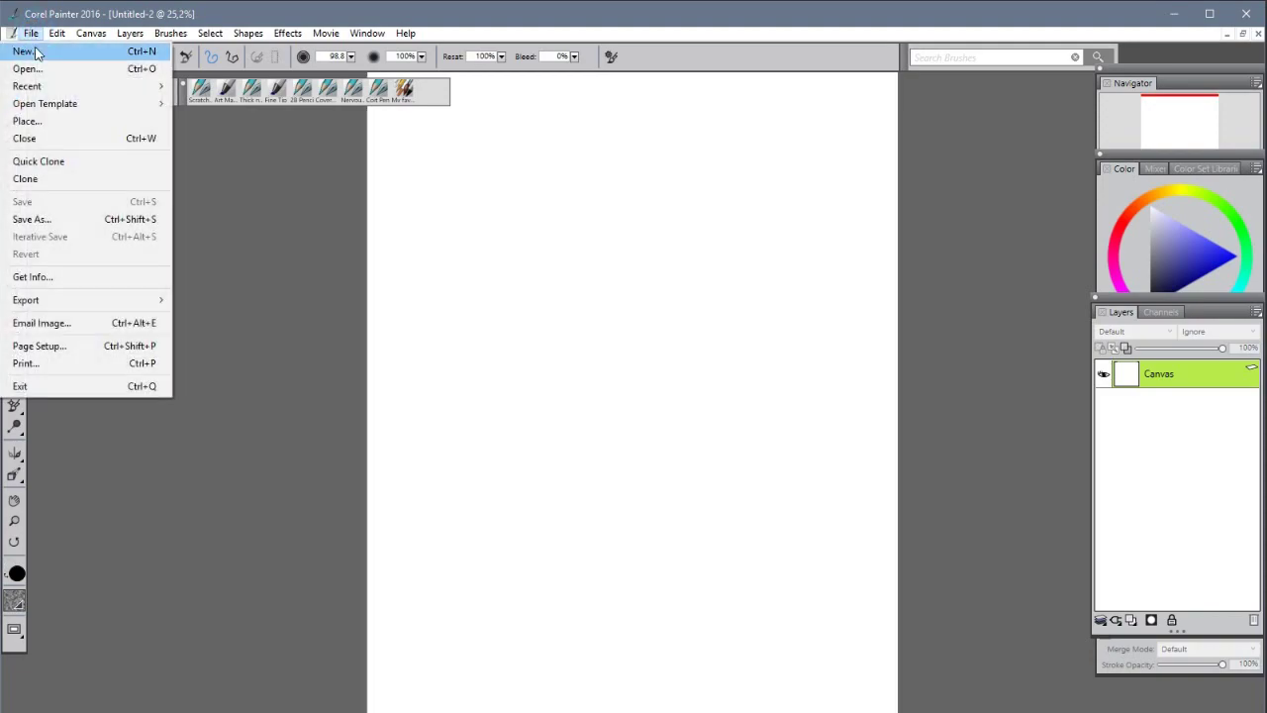
left_click(35, 48)
left_click_drag(601, 259, 623, 281)
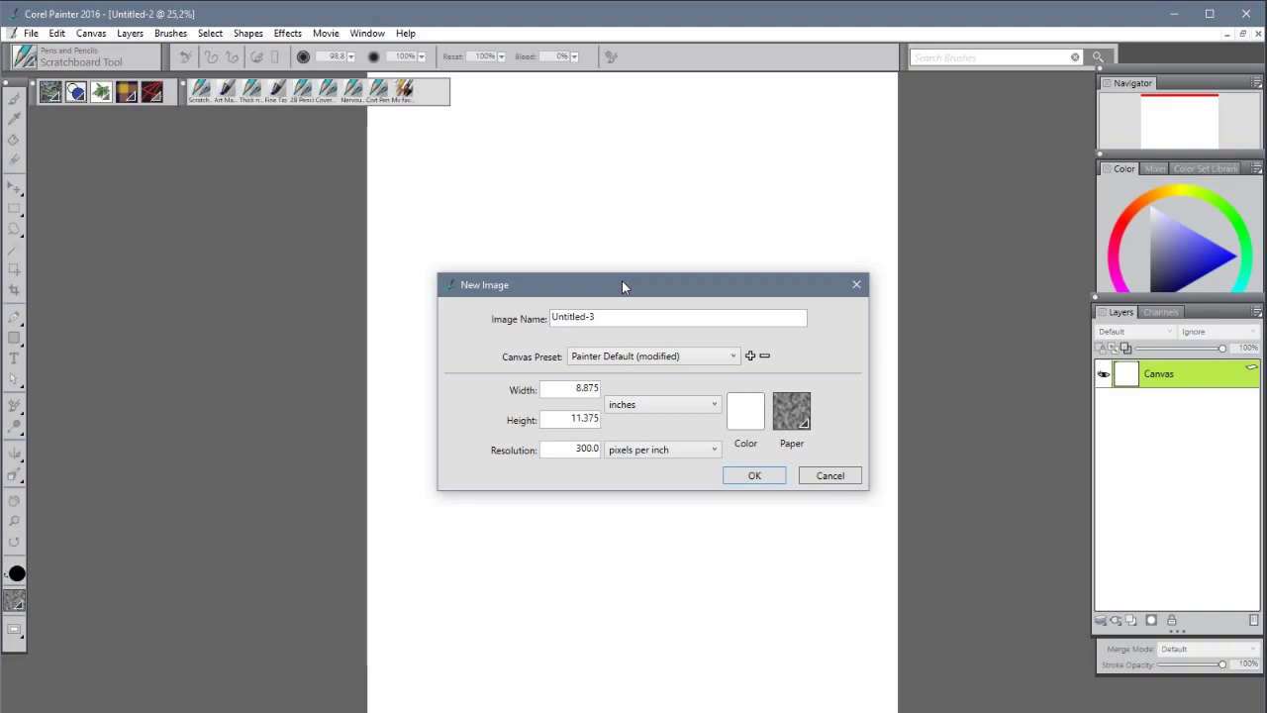
left_click(773, 474)
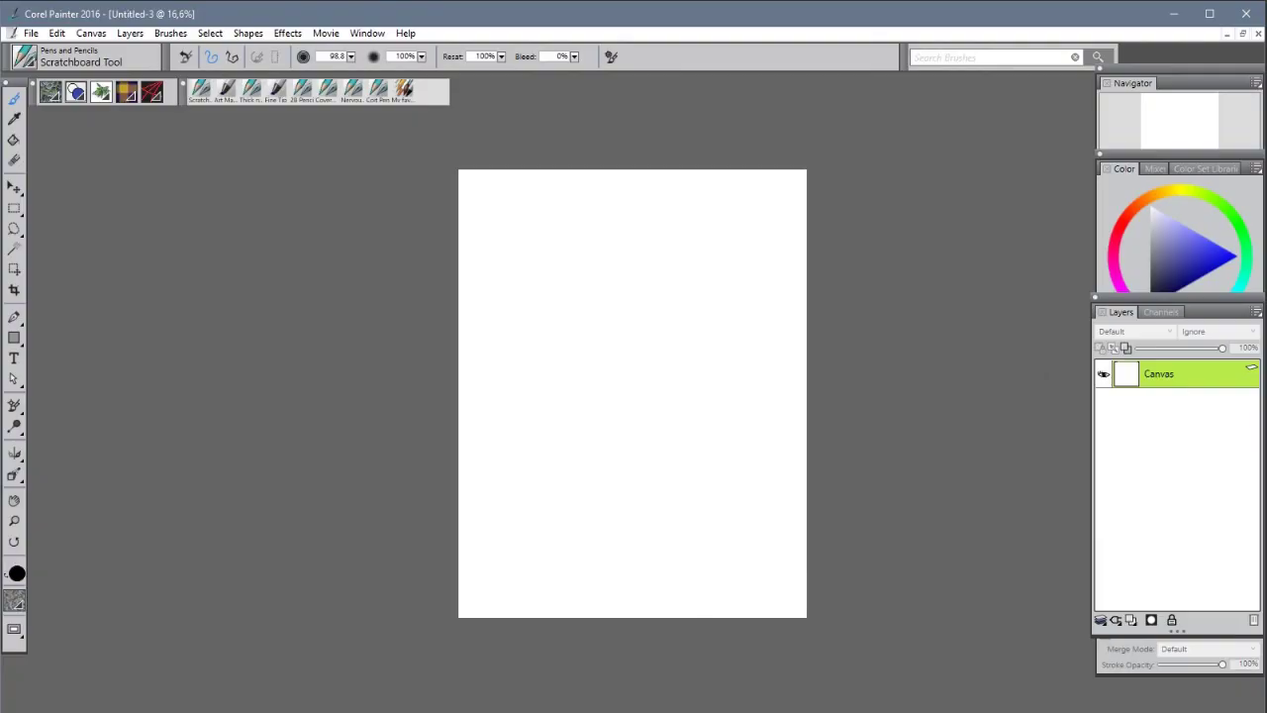
- Switch to Corel PHOTO-PAINT and show the Recorder for the open Stockholm Urban Mix cover image
left_click(516, 706)
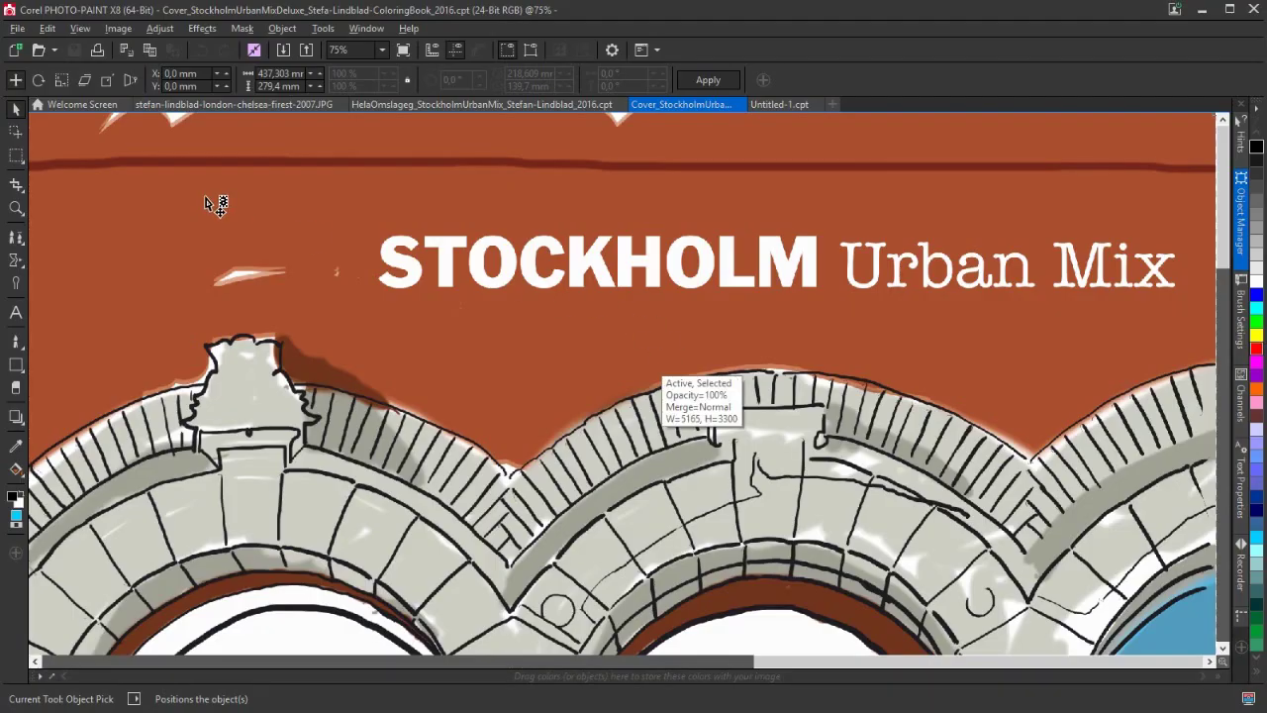
left_click(121, 29)
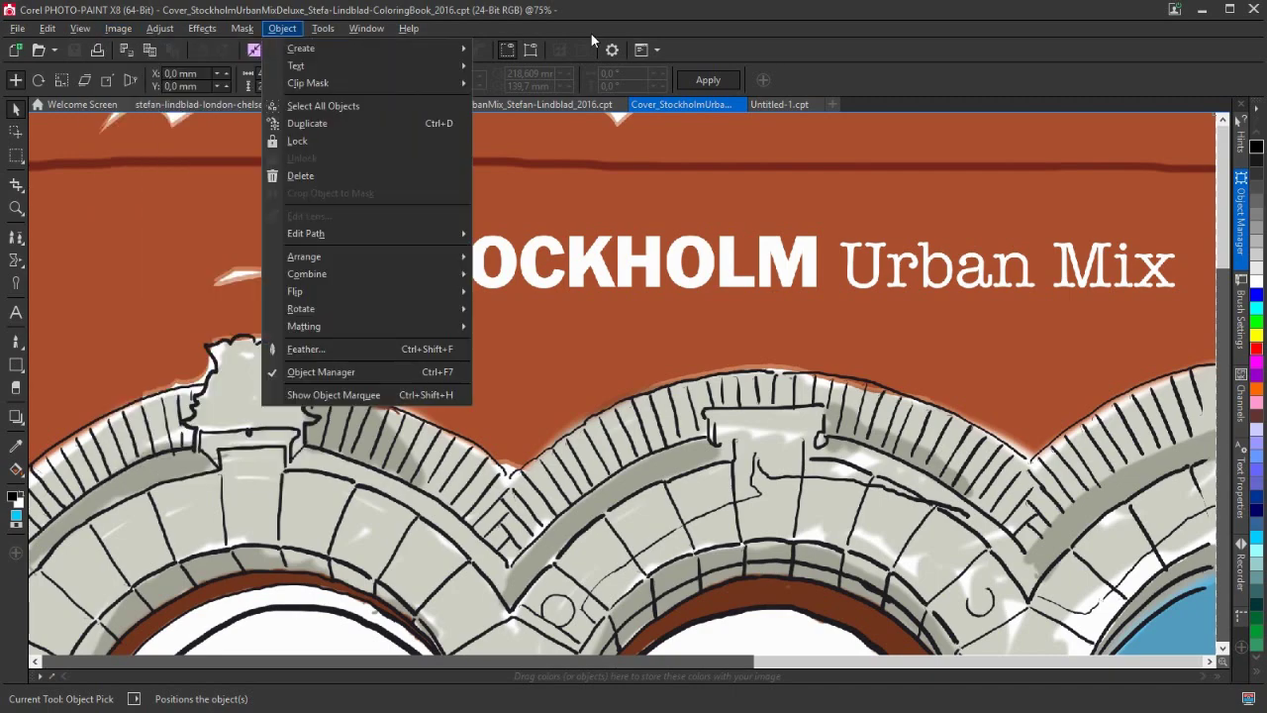
left_click(1243, 586)
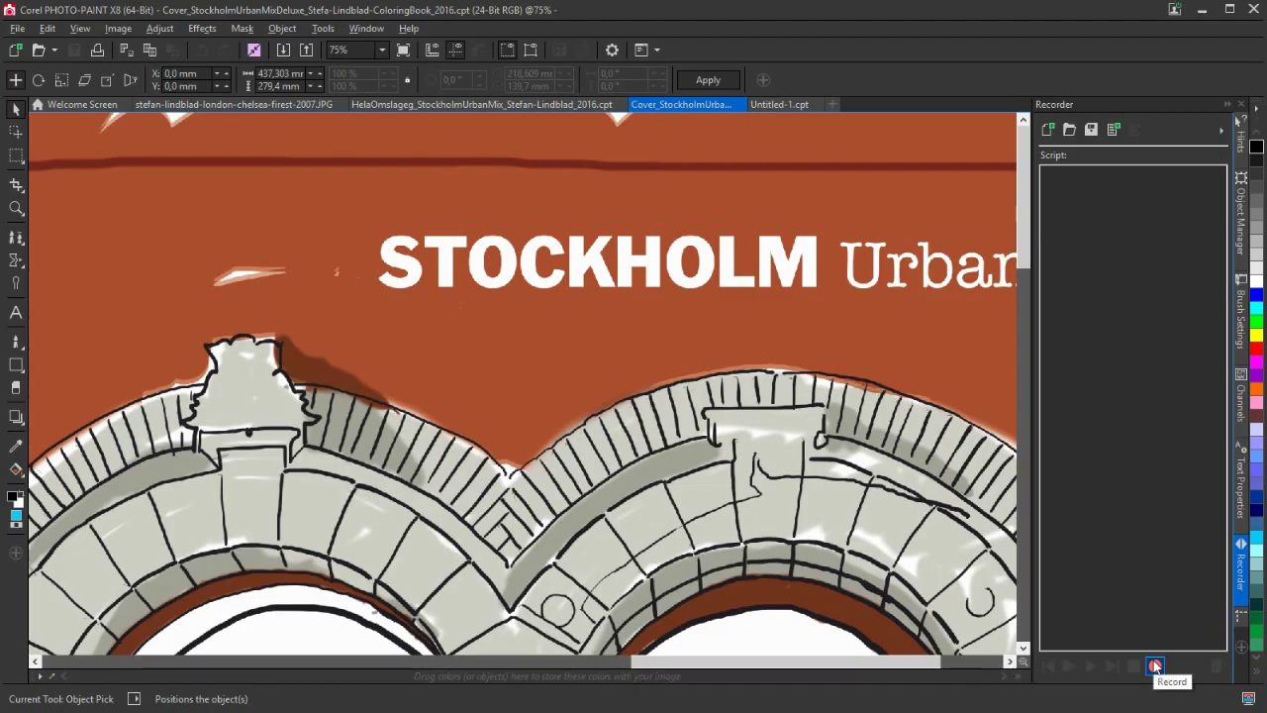
- Try to convert the cover image to 8-bit grayscale, cancelling at the flatten question
left_click(119, 29)
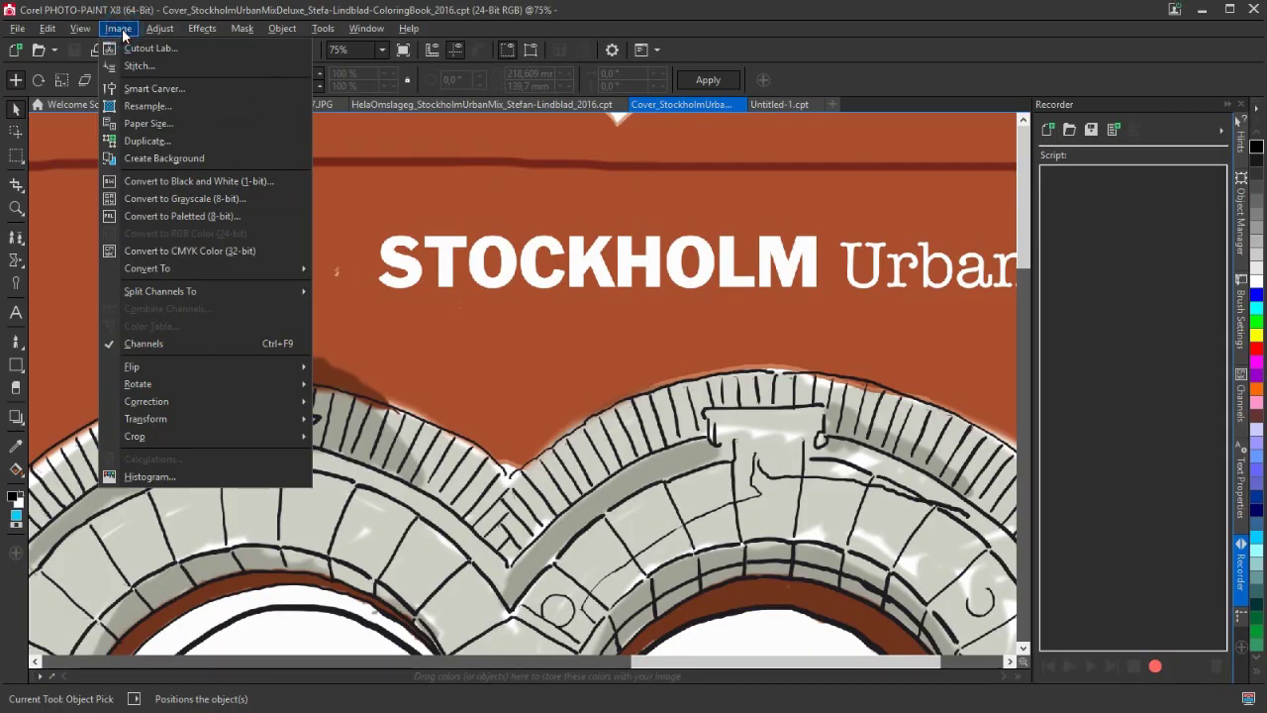
left_click(204, 203)
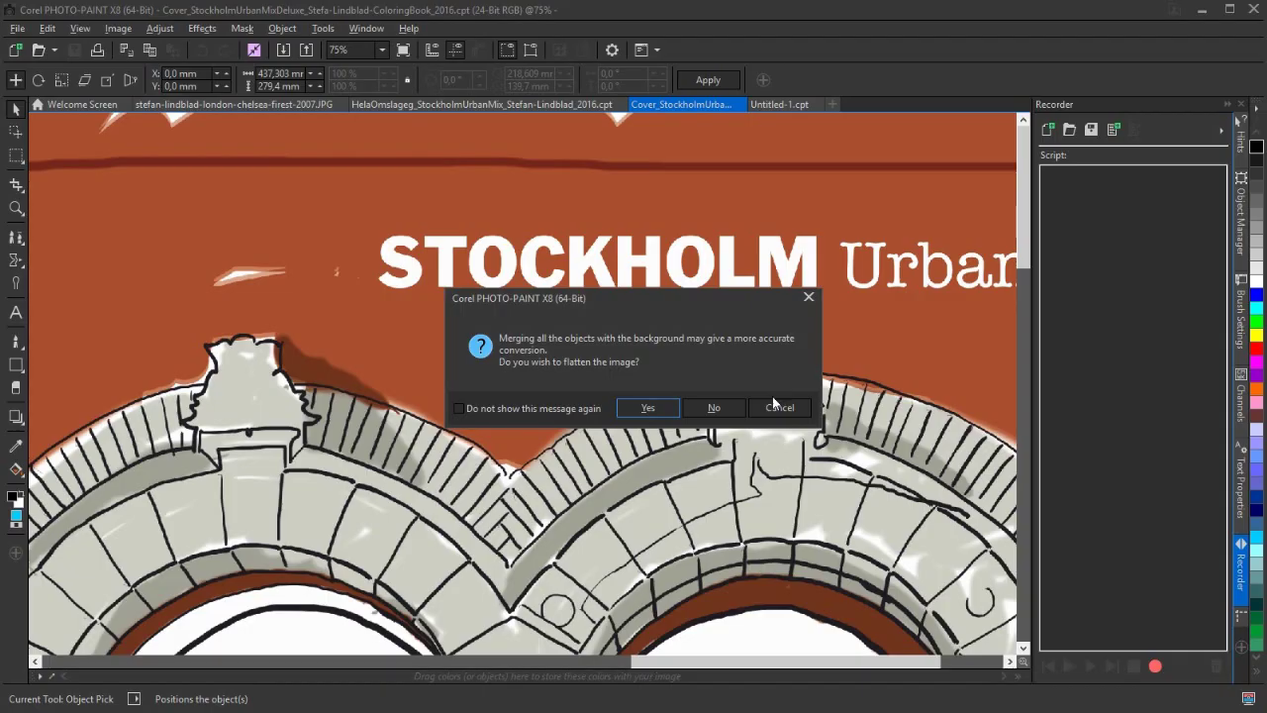
left_click(808, 298)
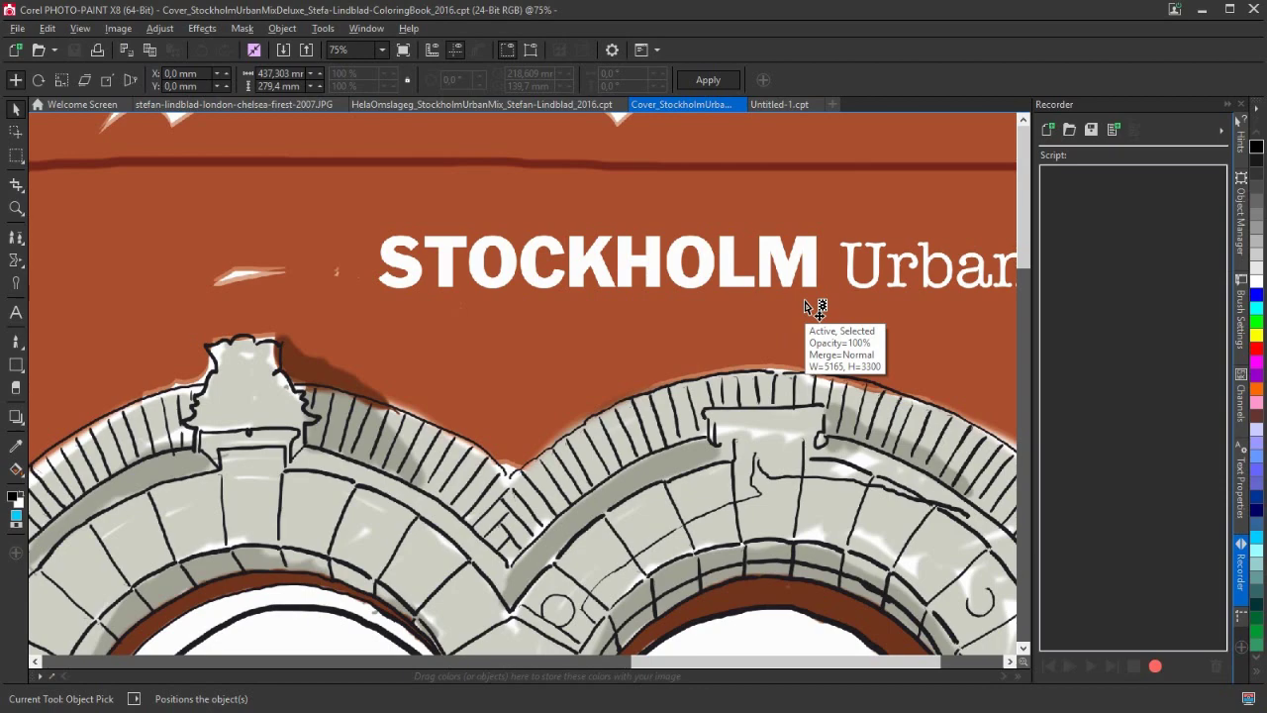
- Look over the Batch Process settings for files, scripts and saving, and close them without processing anything
left_click(18, 29)
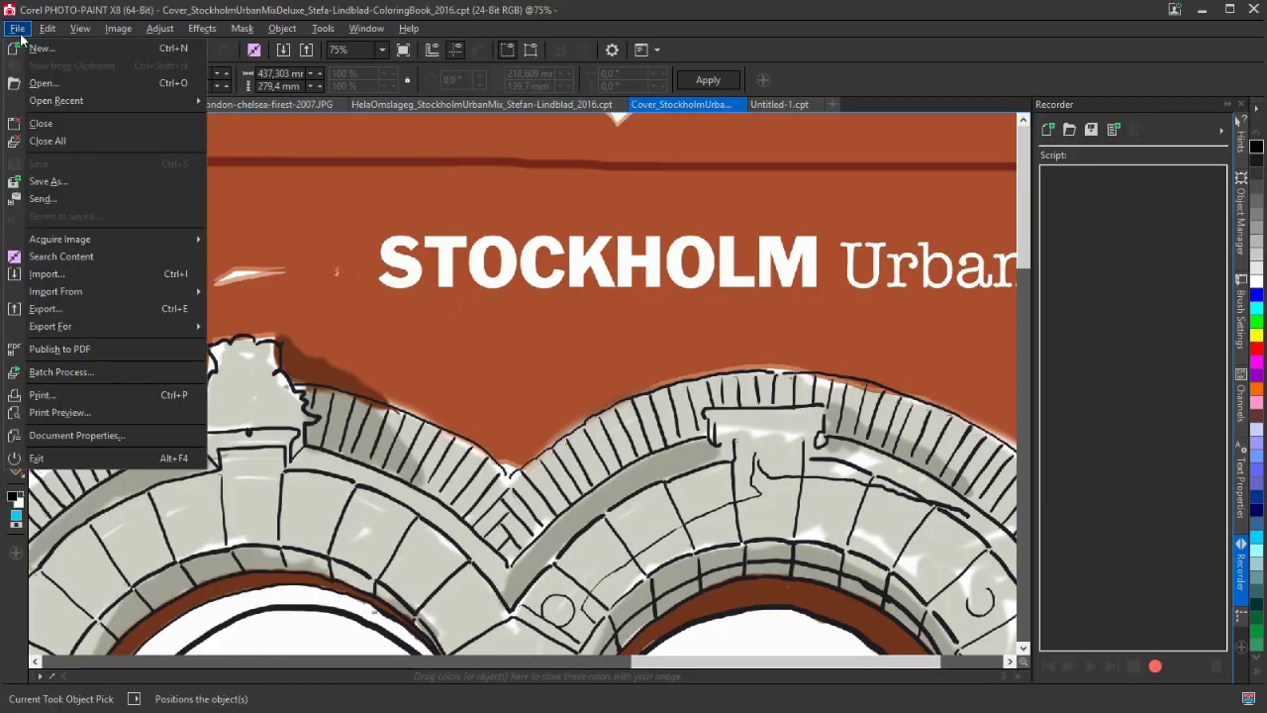
left_click(102, 372)
left_click_drag(628, 166, 686, 173)
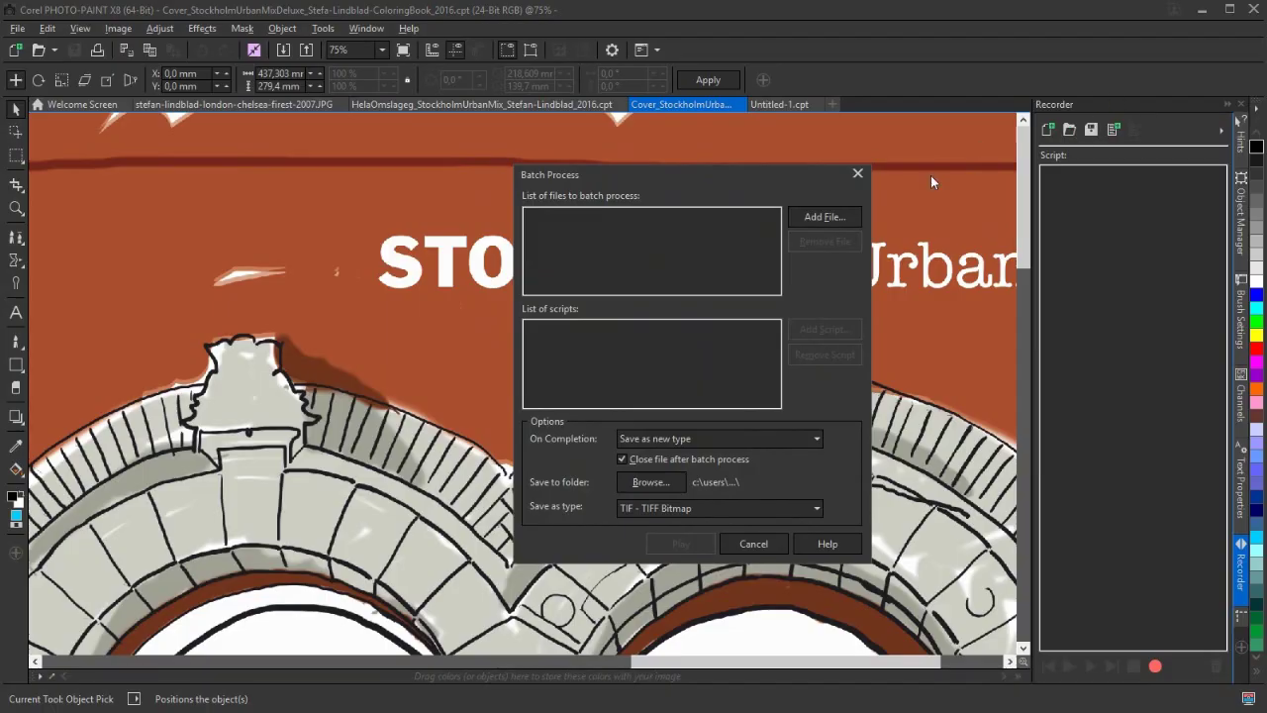
left_click(859, 177)
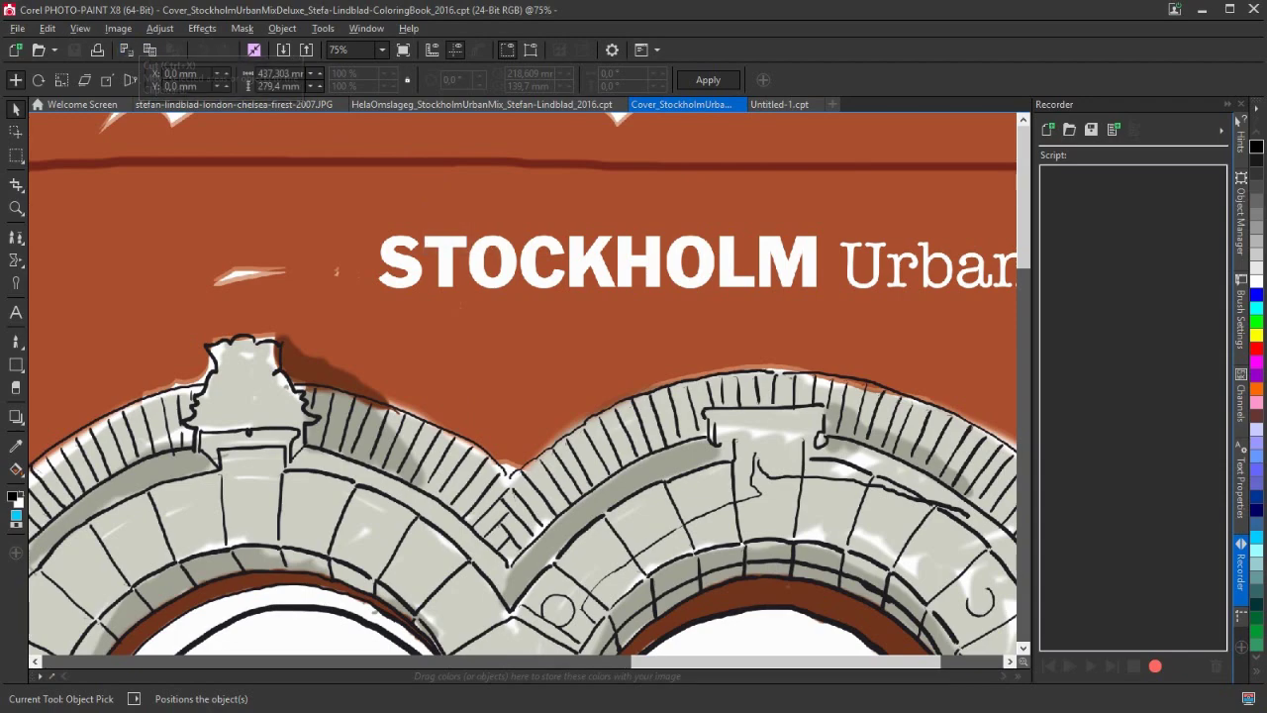
- Reopen the Batch Process settings and try AVI - Video for Windows and TIF - TIFF Bitmap as the save type
left_click(16, 31)
left_click(68, 381)
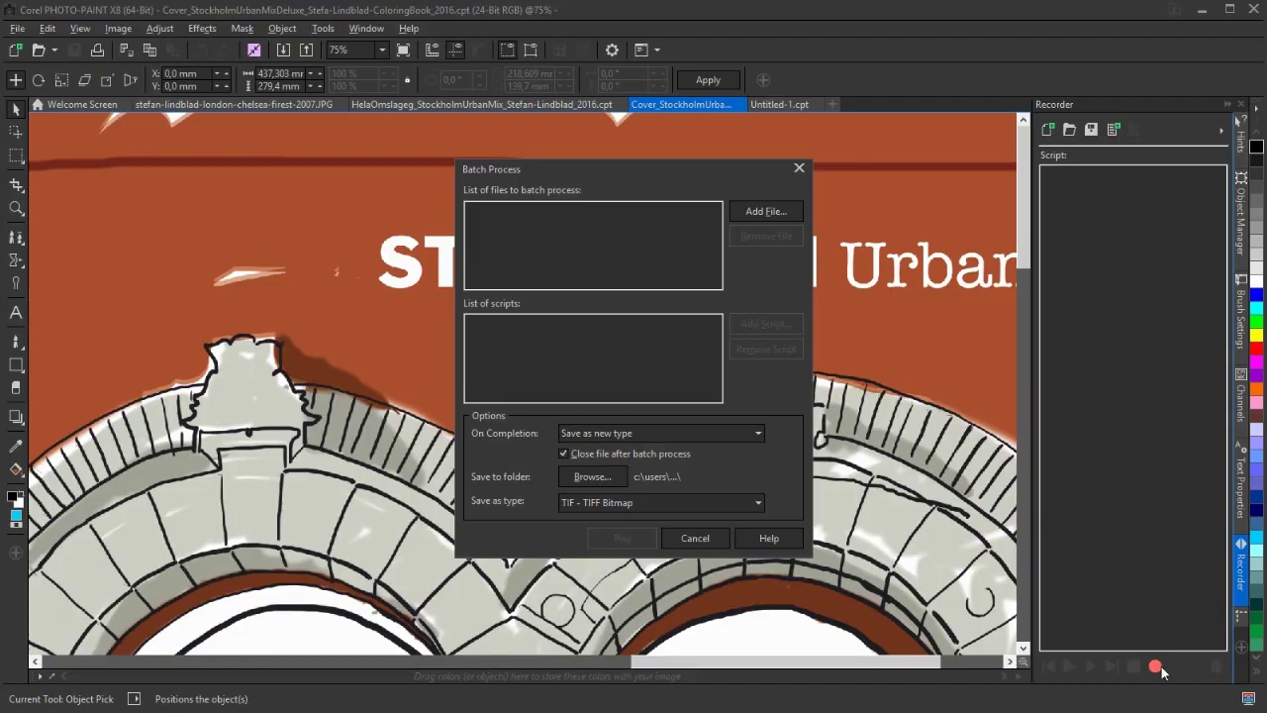
left_click(651, 502)
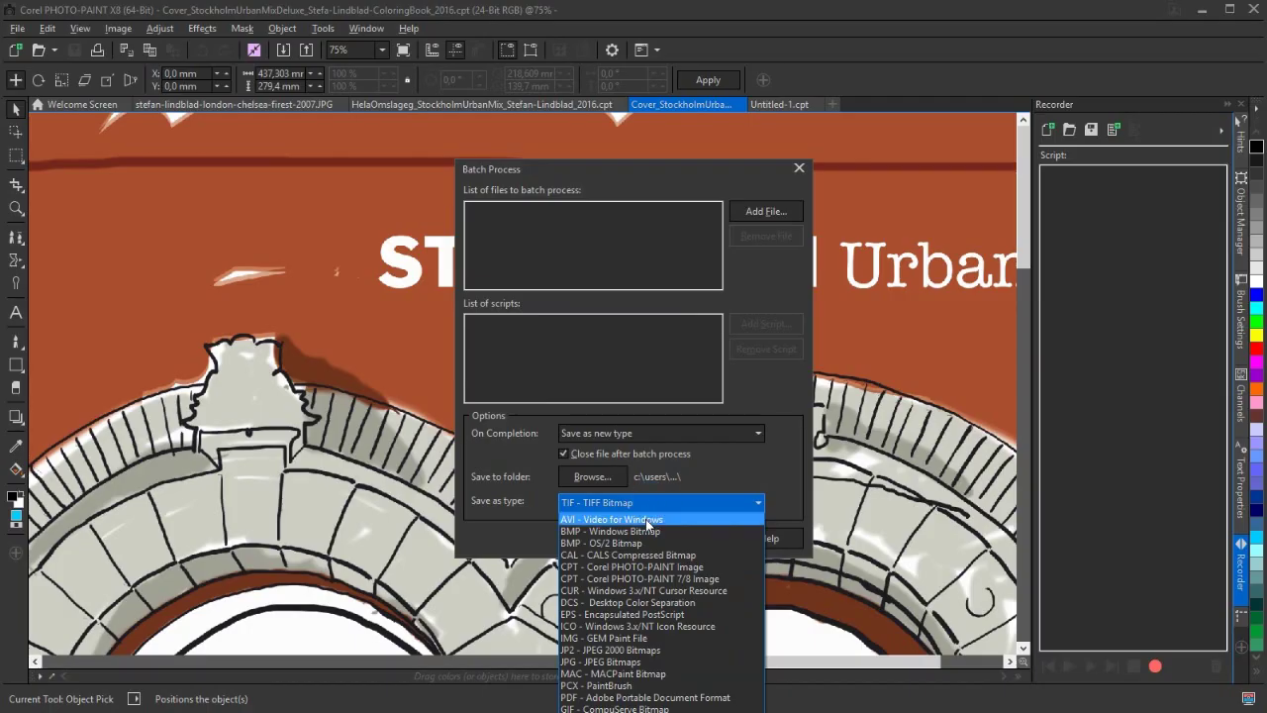
left_click(649, 520)
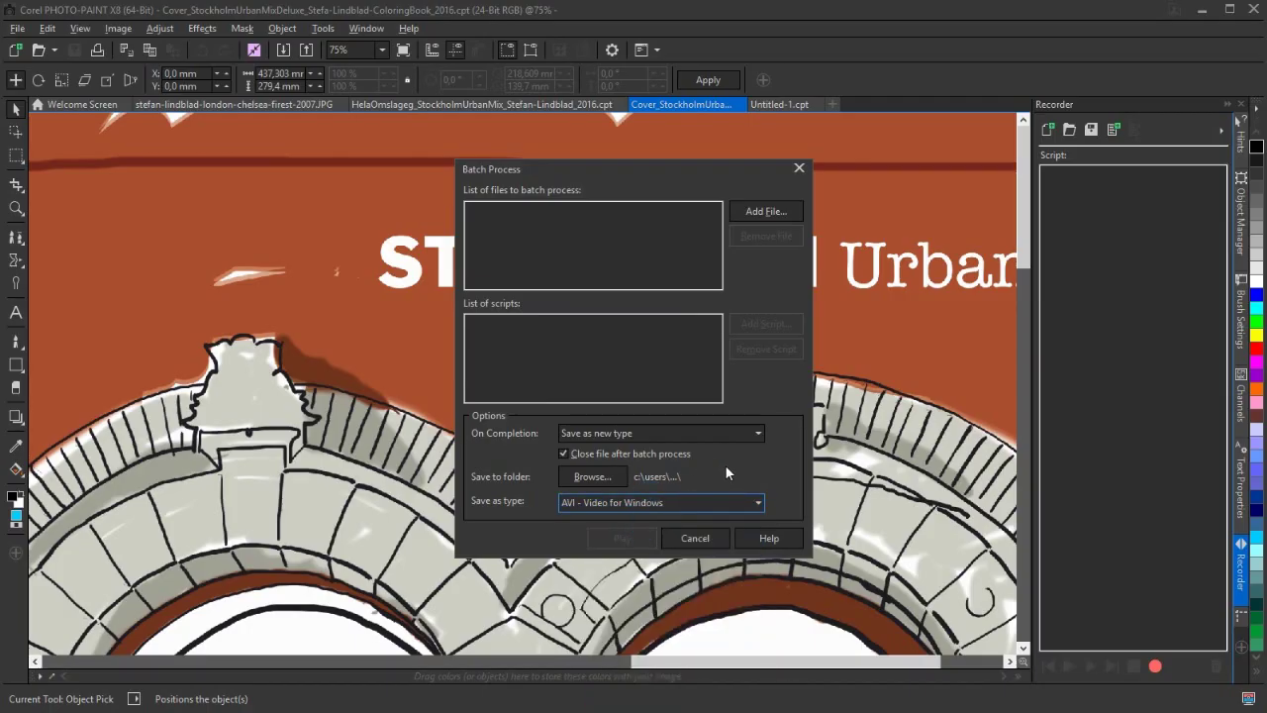
left_click(703, 502)
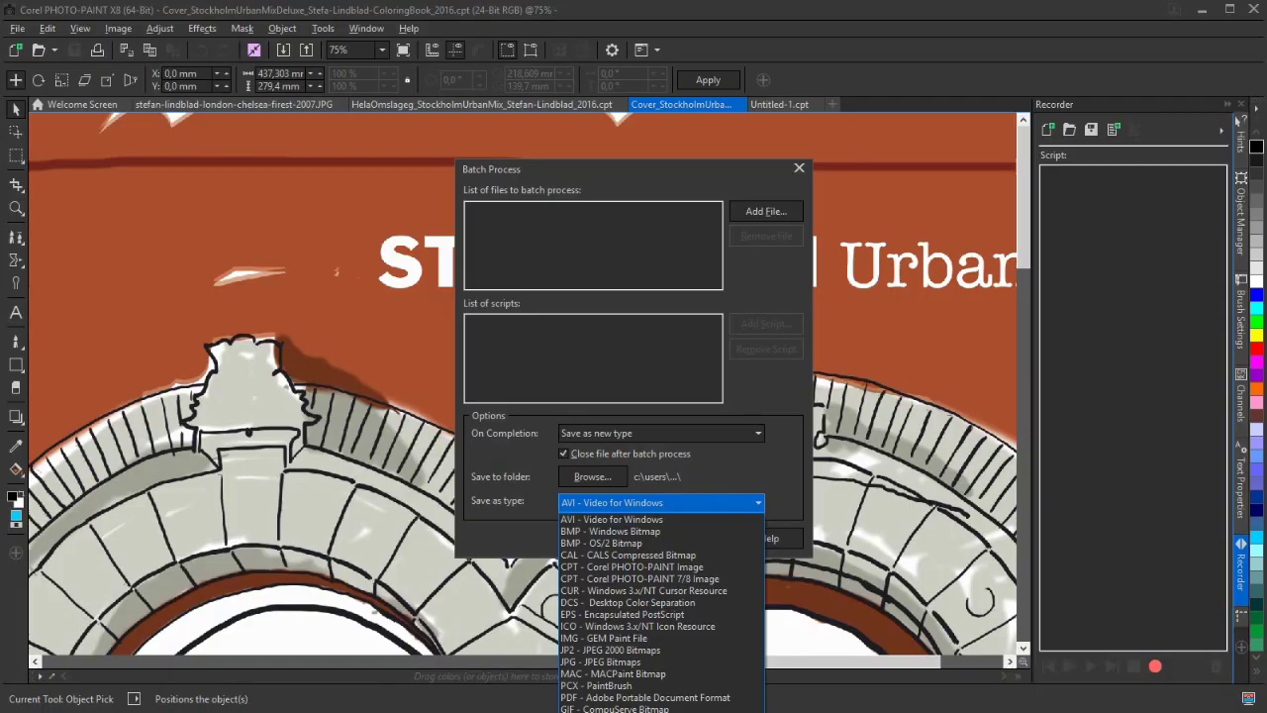
type("tif")
key("Return")
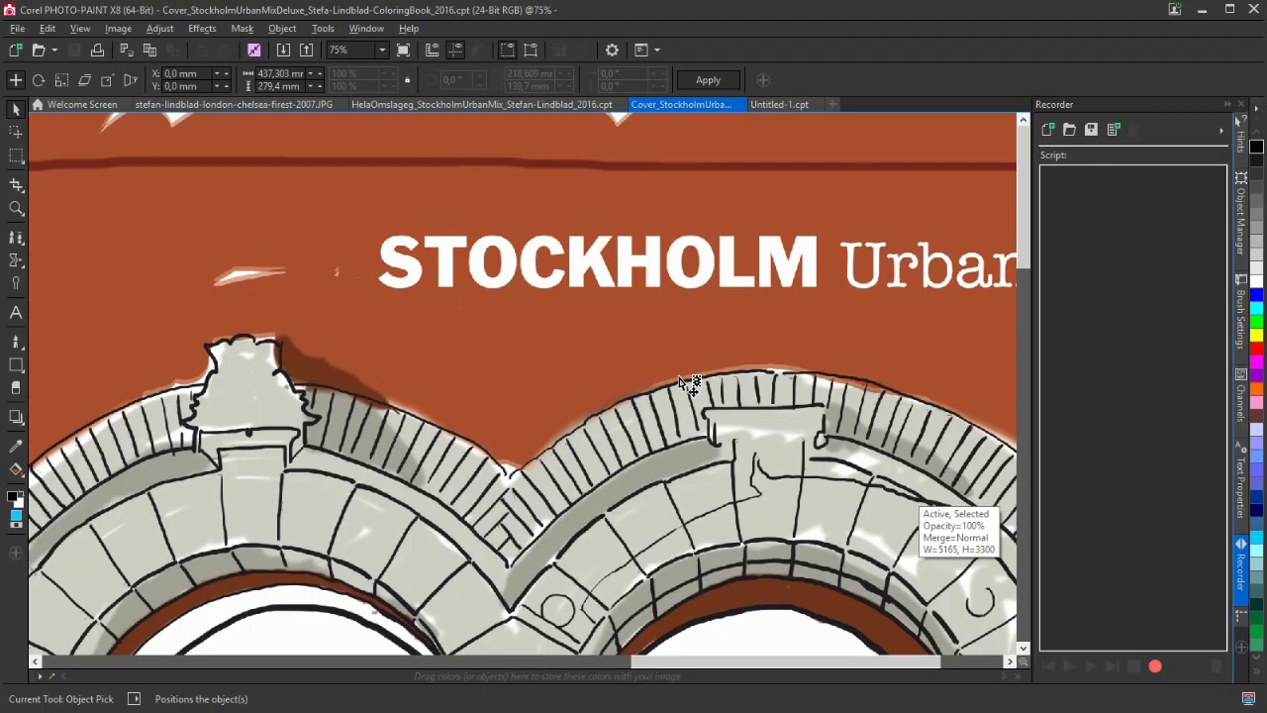
- Start a new image and set its color mode to 8-Bit Grayscale
left_click(16, 51)
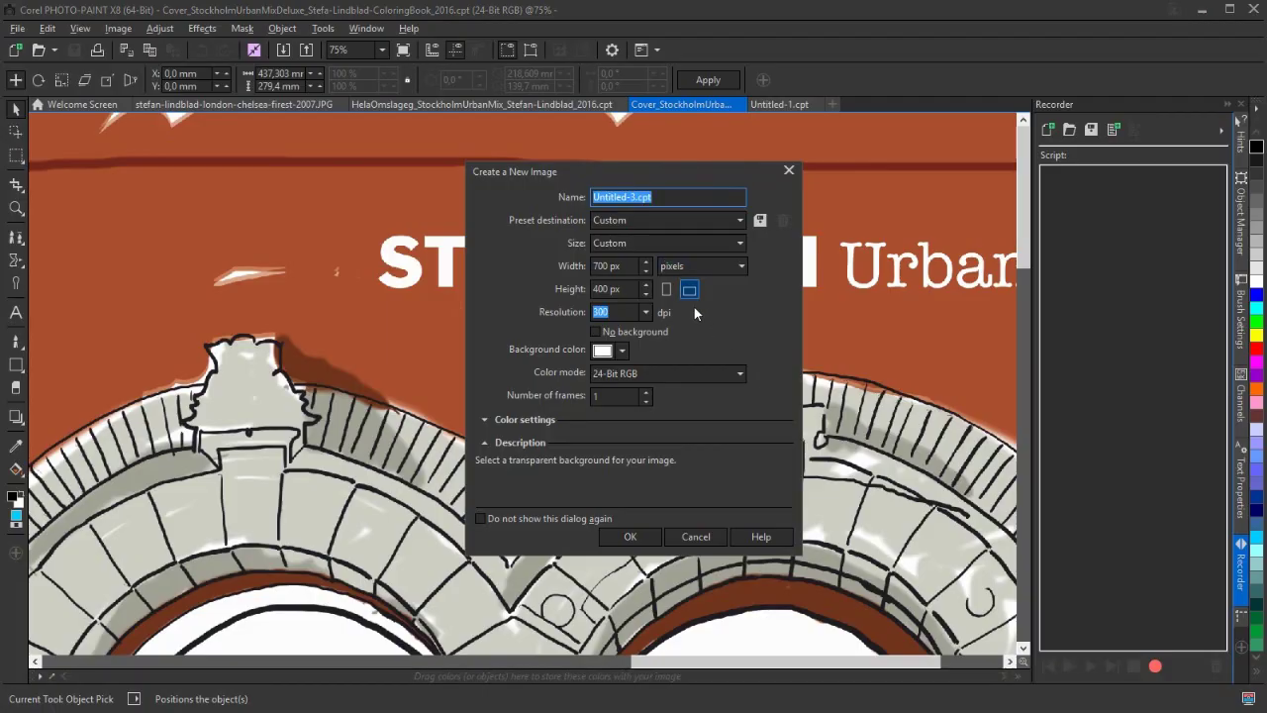
left_click(694, 373)
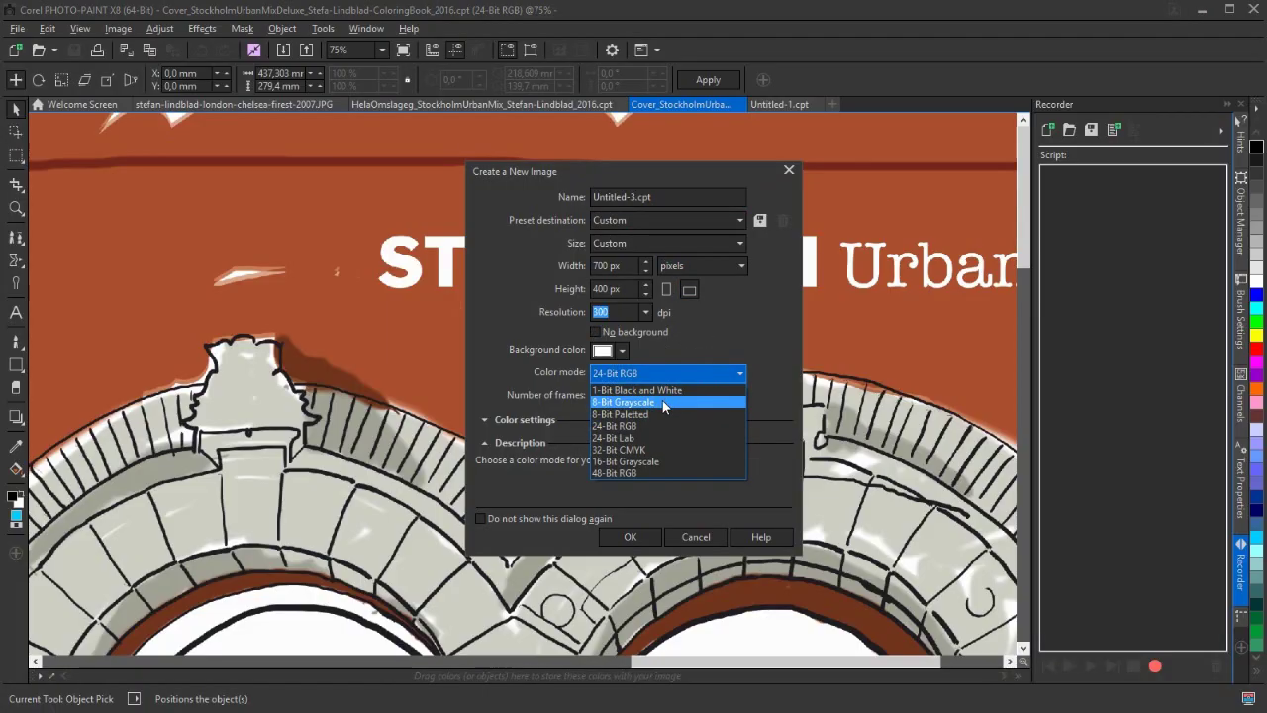
left_click(663, 401)
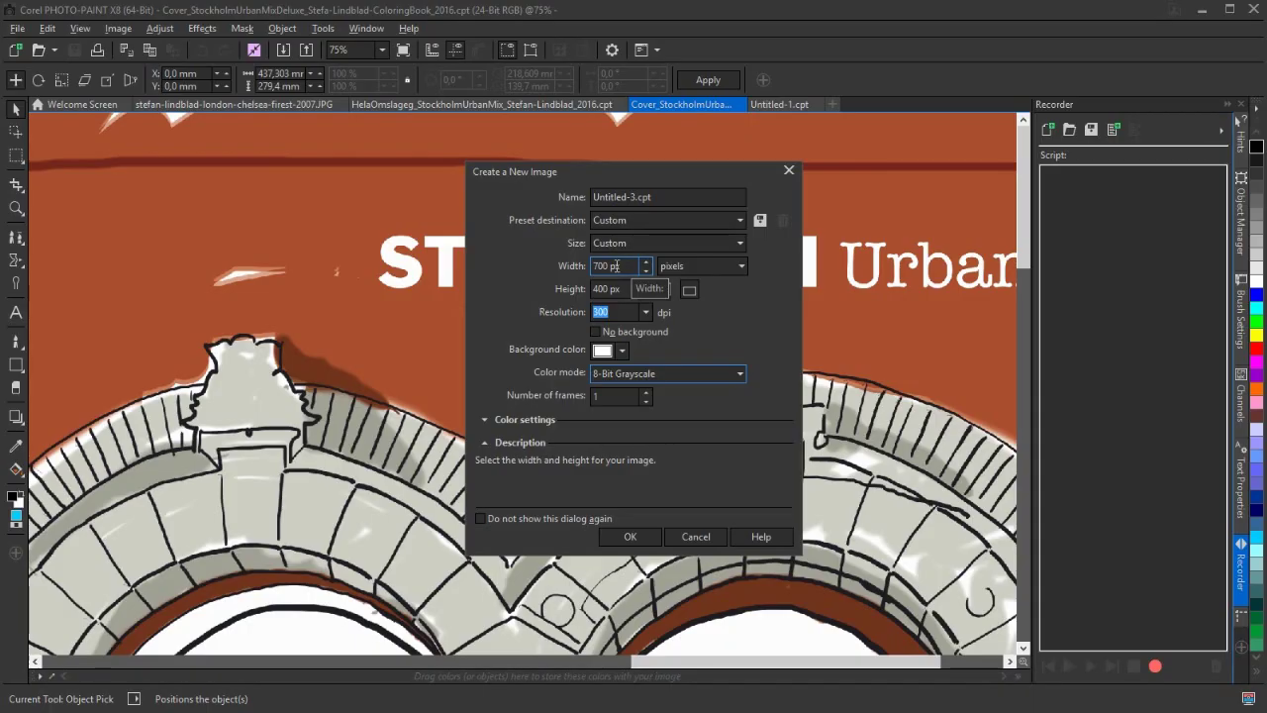
- Set the new image's size to A4 and its measurement units to inches
left_click(662, 244)
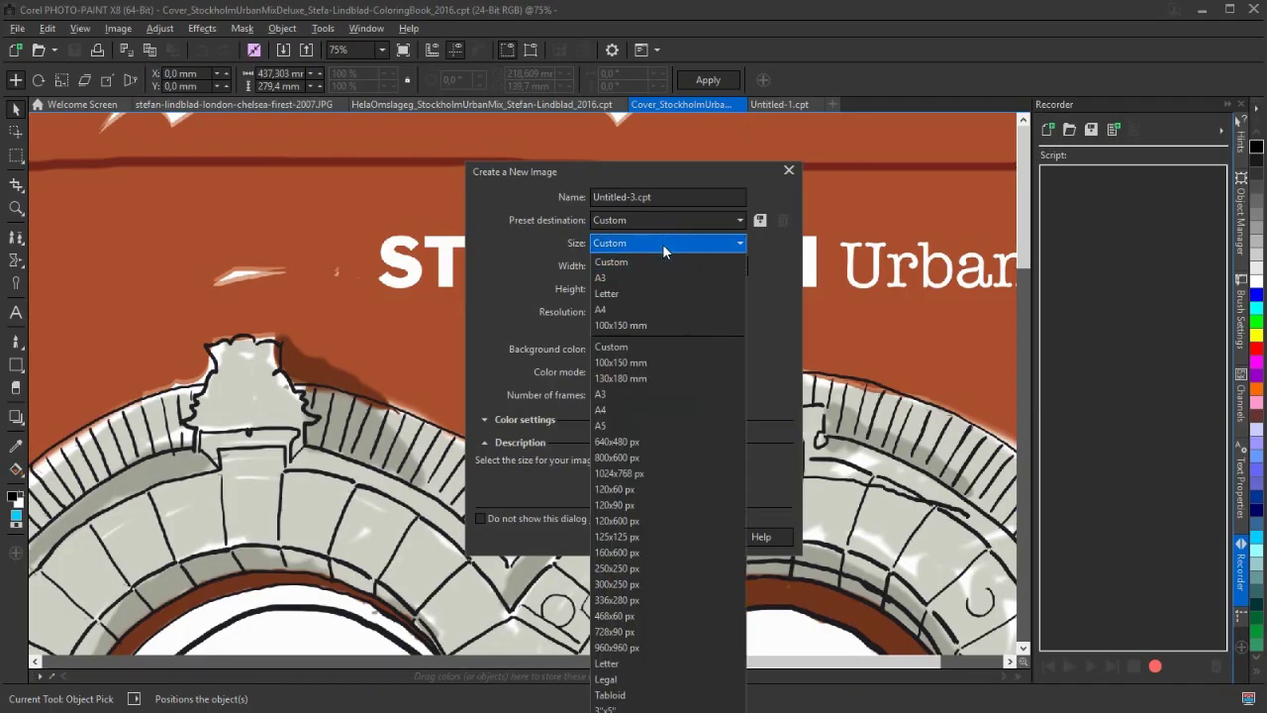
left_click(607, 409)
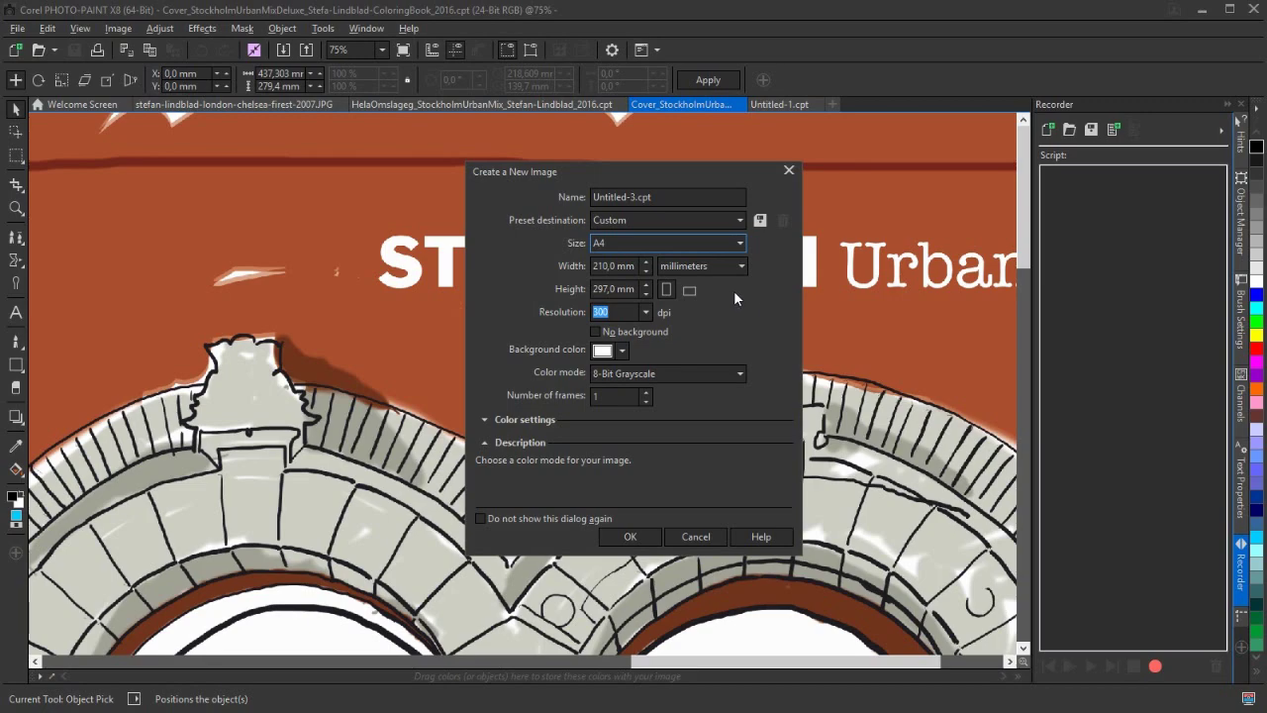
left_click(717, 267)
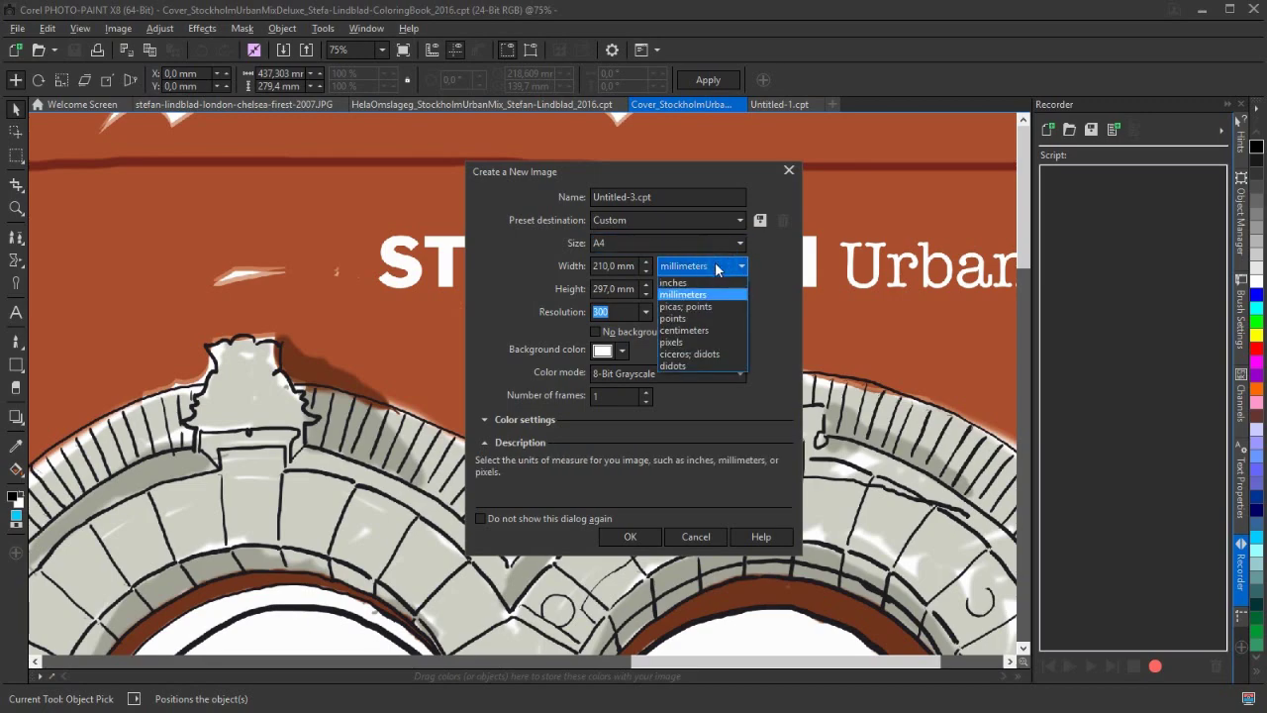
left_click(672, 283)
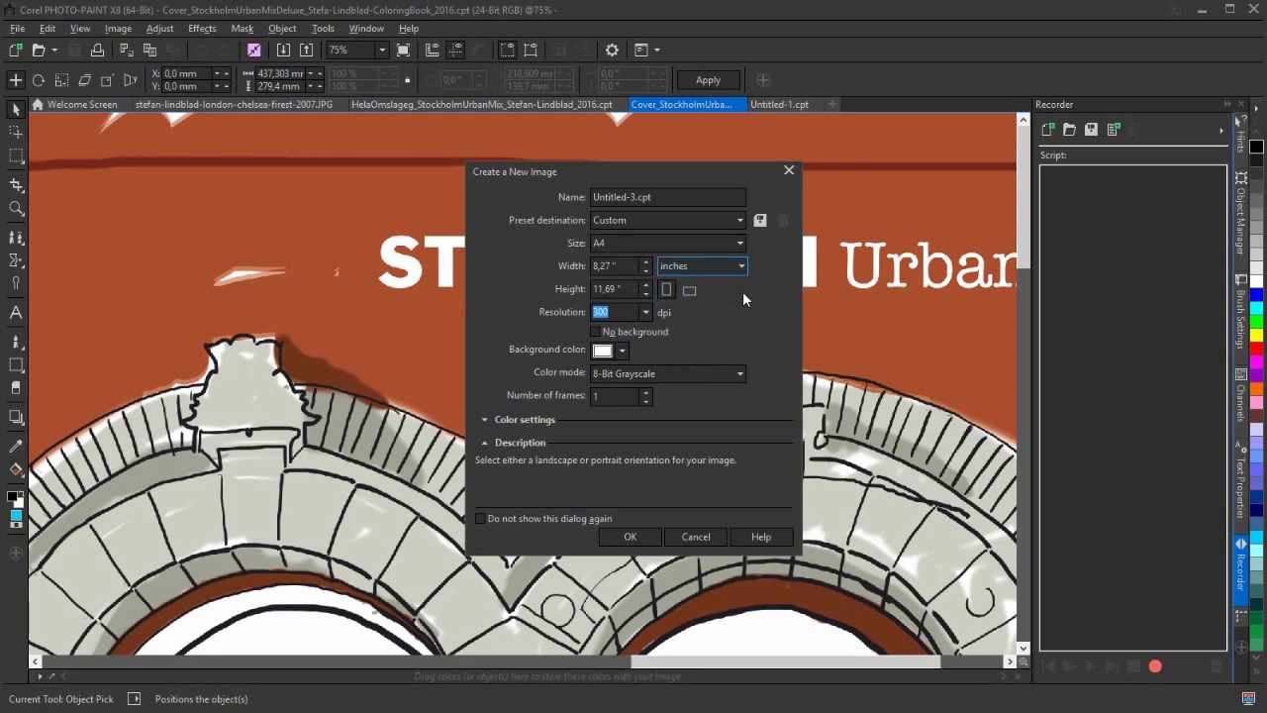
- Change the new image's size to Letter and create the document
left_click(611, 265)
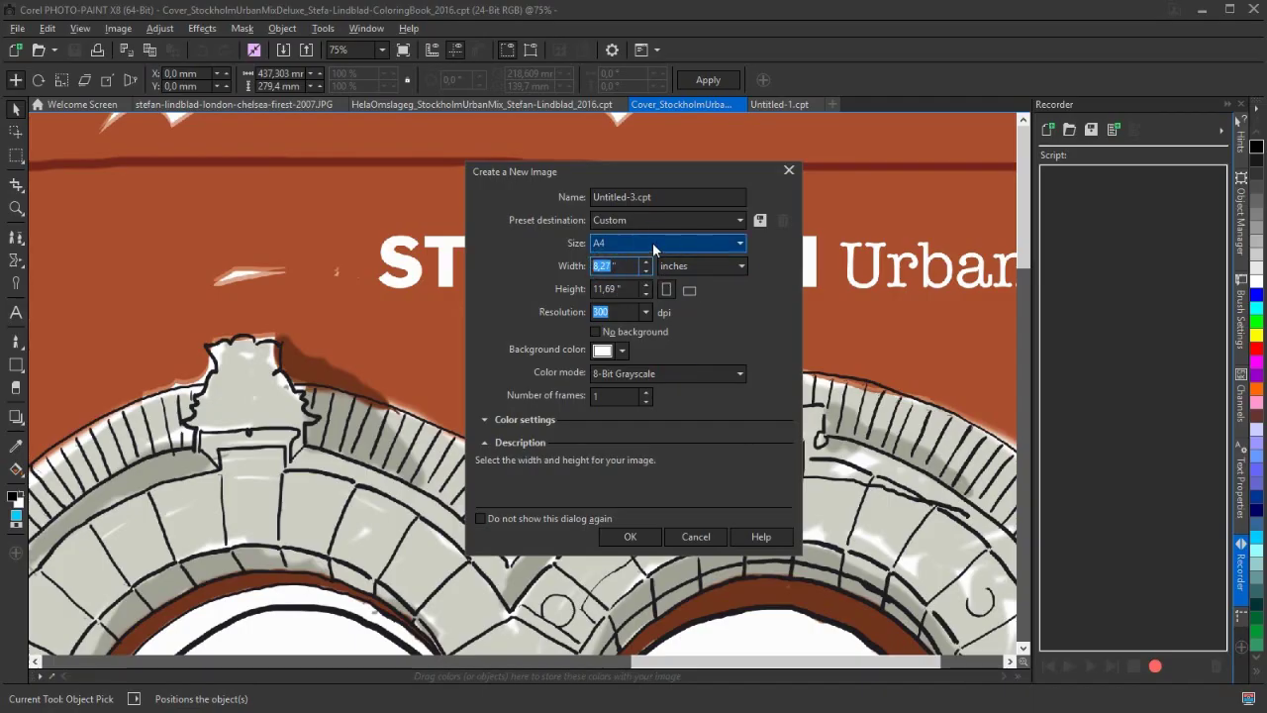
left_click(653, 247)
left_click(608, 293)
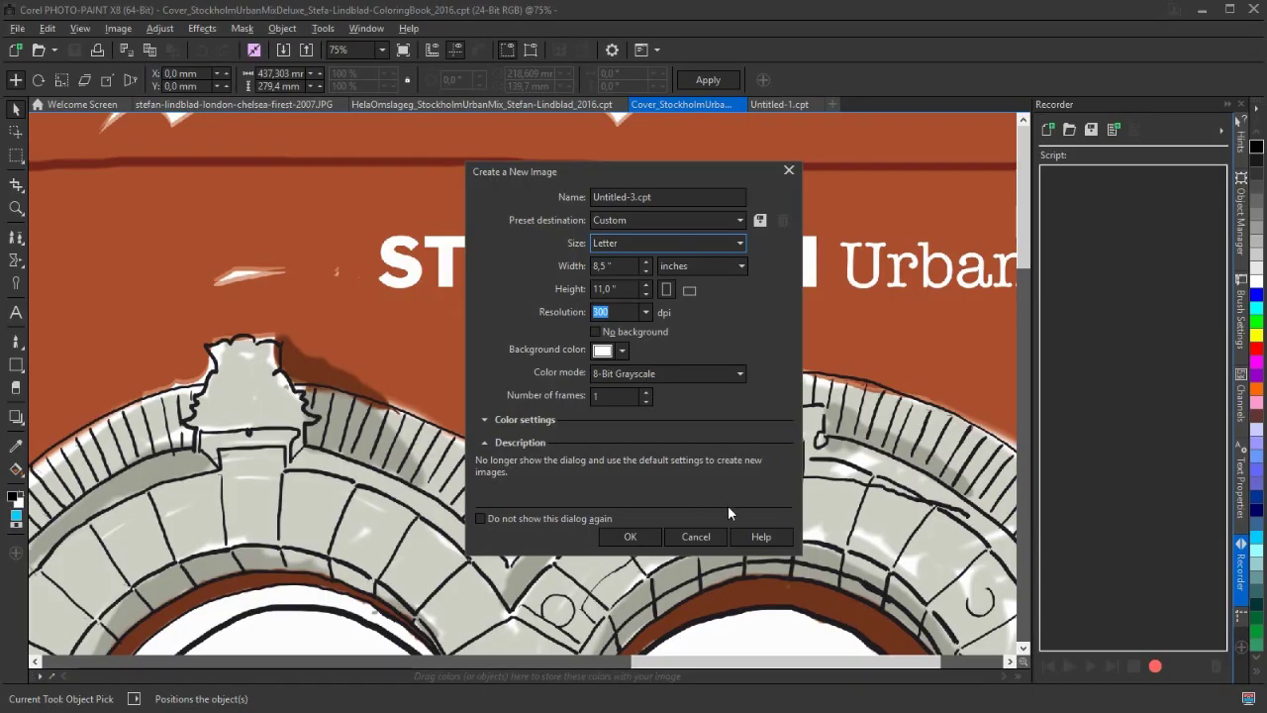
left_click(639, 535)
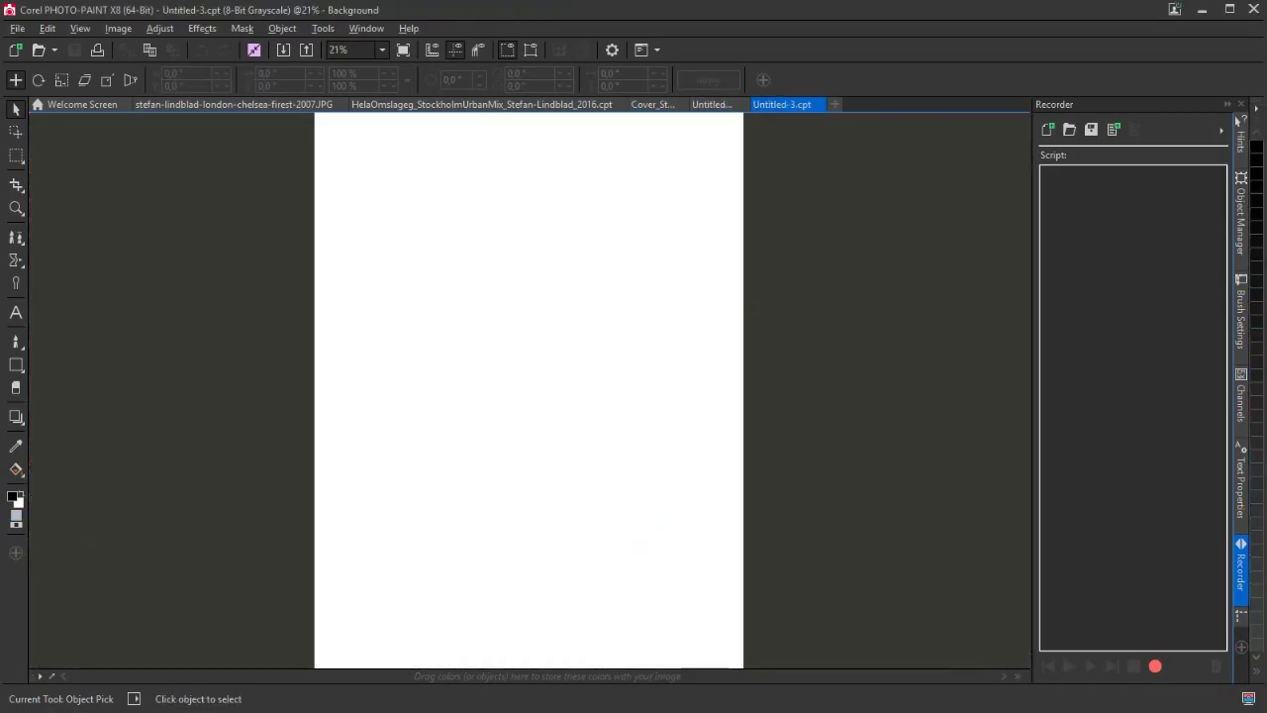
- Look through the full palette of gray shades and bring up the Guidelines docker
left_click(1255, 673)
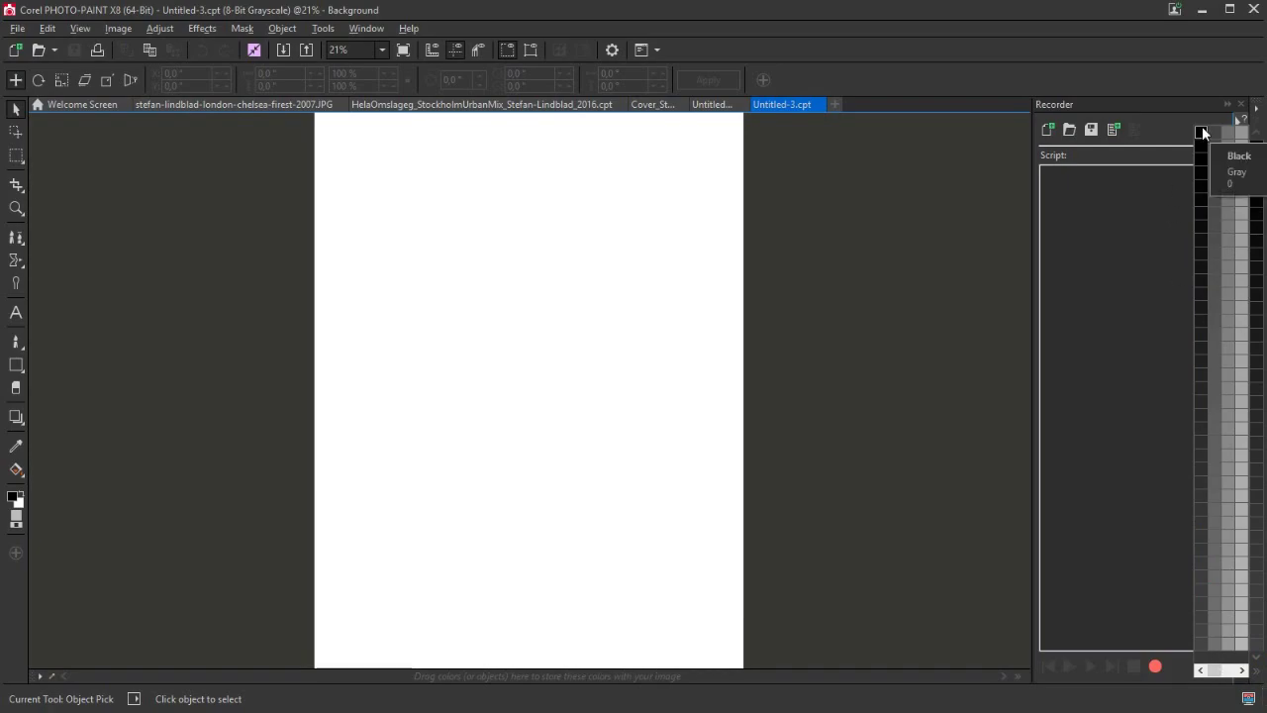
left_click(1216, 670)
left_click_drag(1215, 671, 1225, 670)
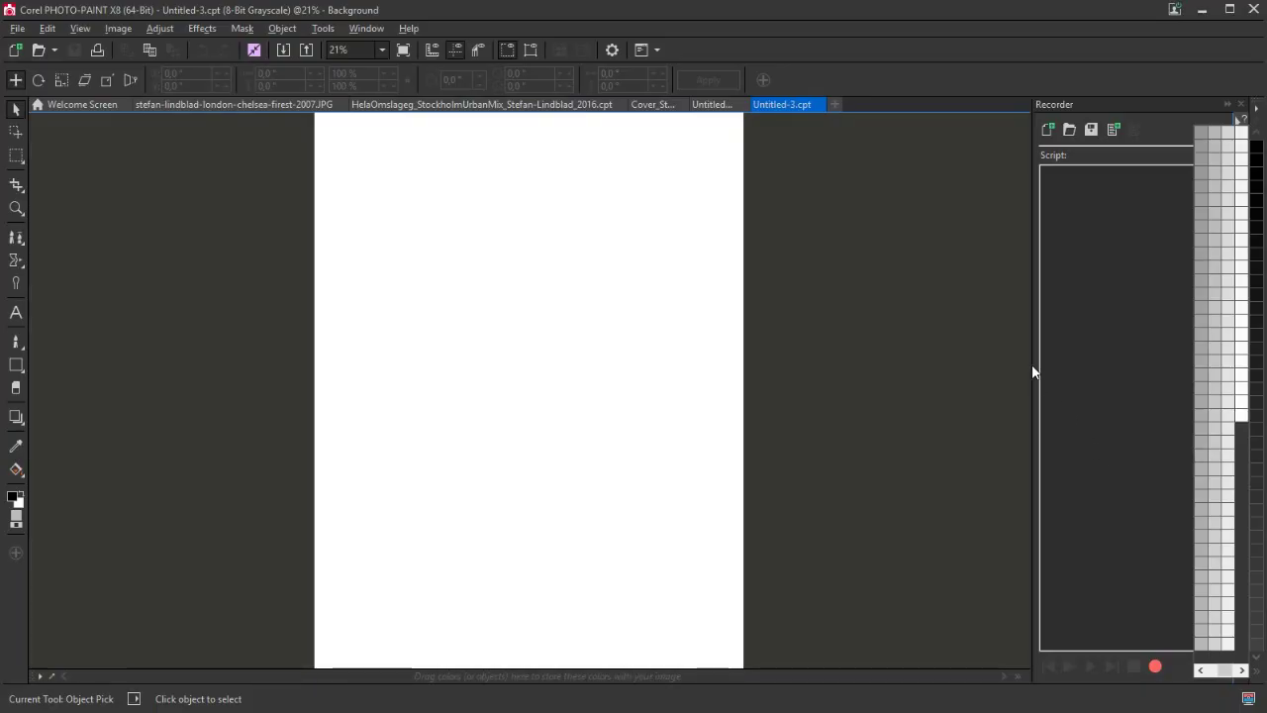
left_click(965, 390)
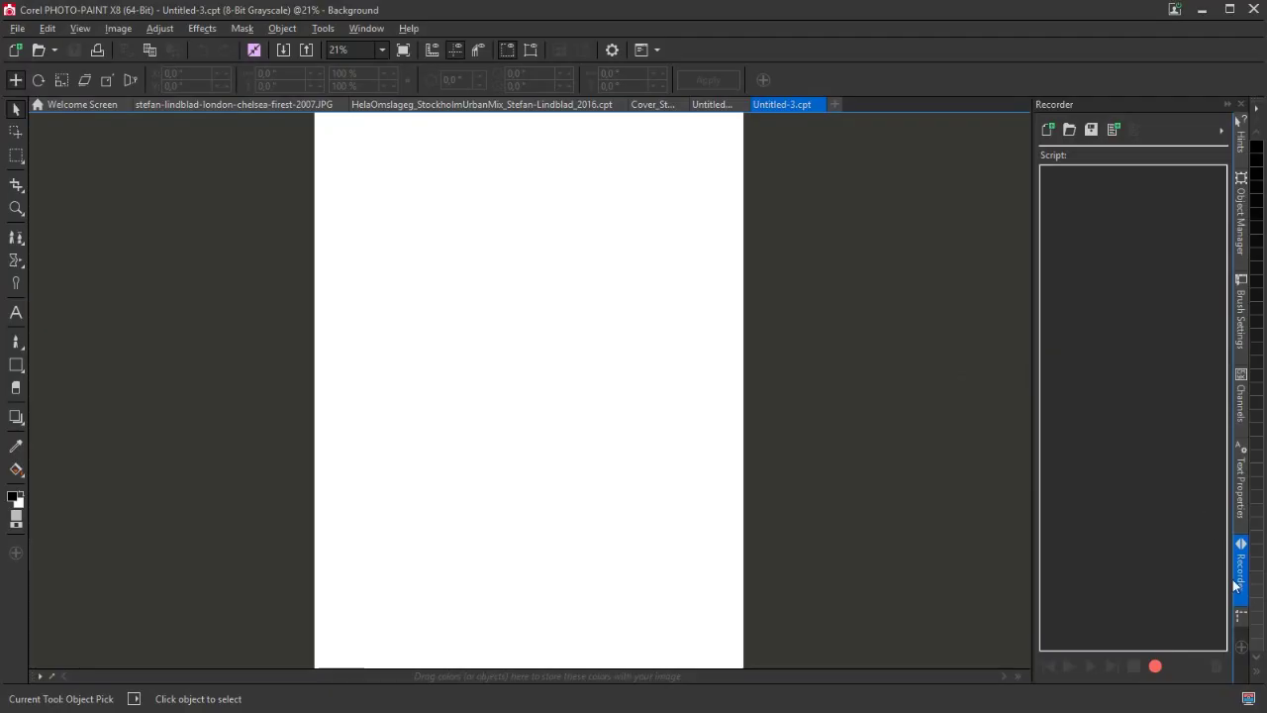
left_click(1243, 614)
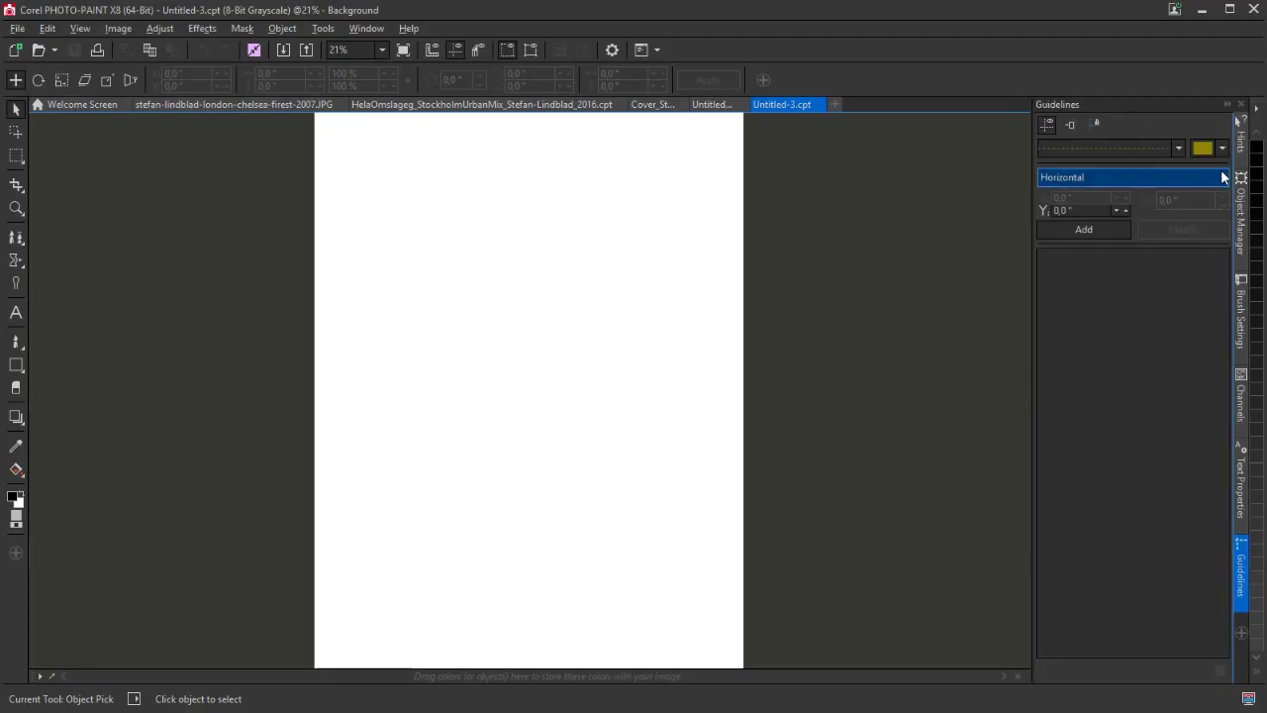
left_click(1230, 105)
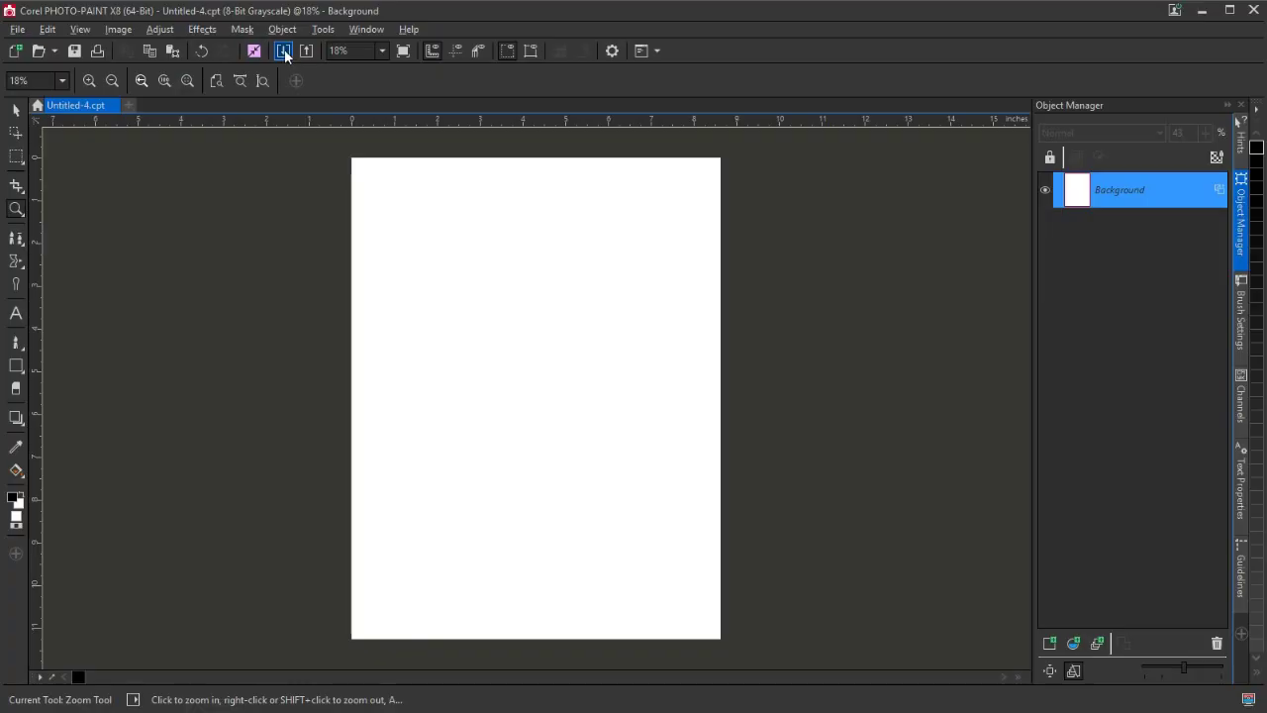
- Import the drawing of a man walking across the street from the ref-images folder and place it on the page
left_click(284, 52)
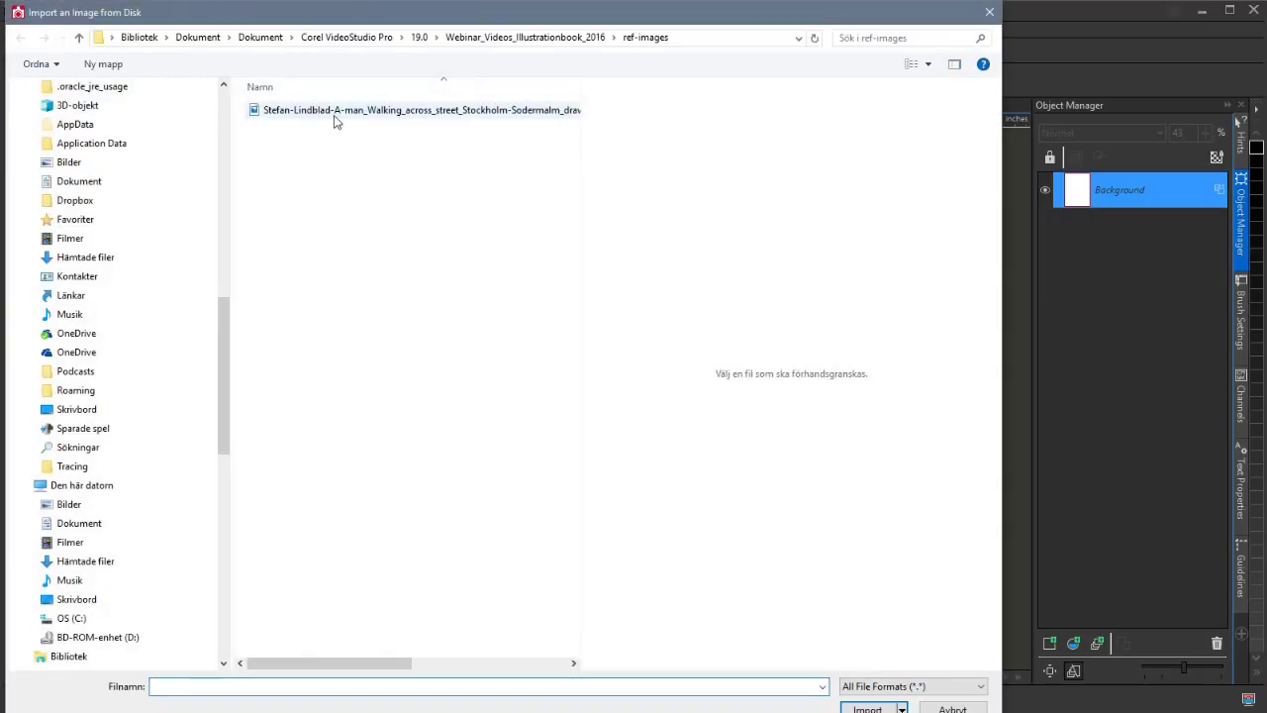
left_click(334, 112)
left_click(868, 708)
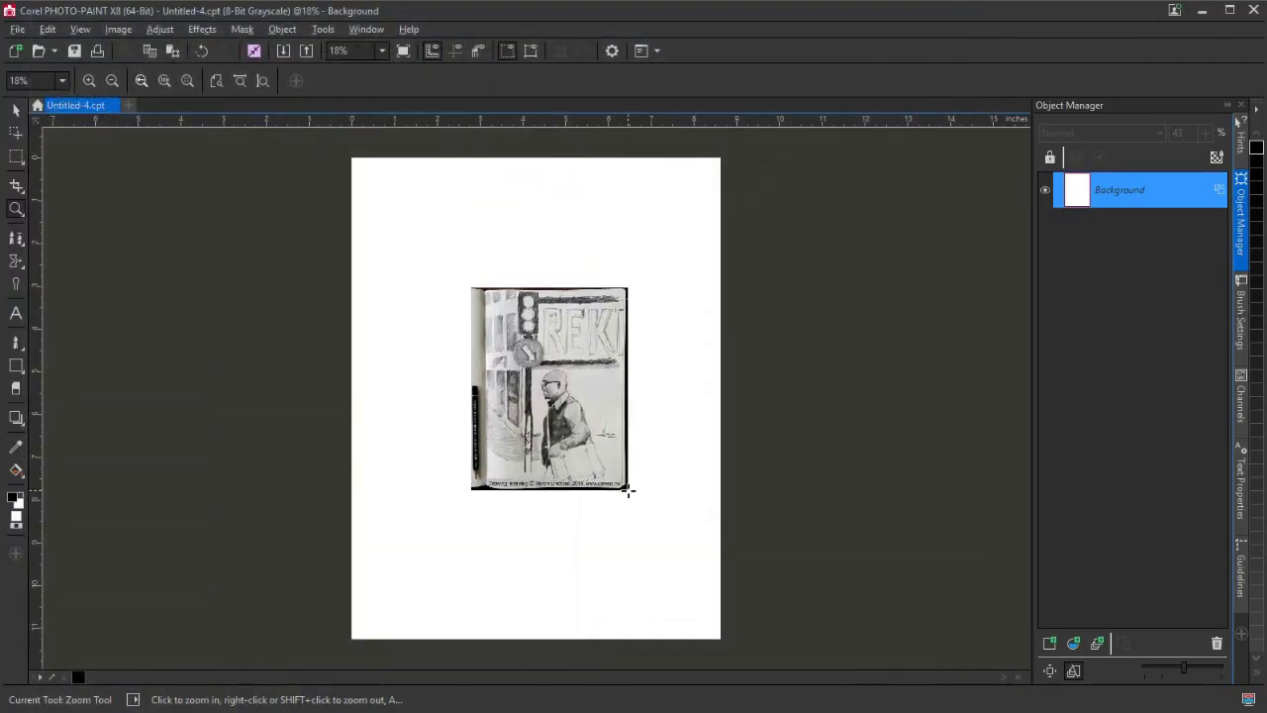
left_click(628, 489)
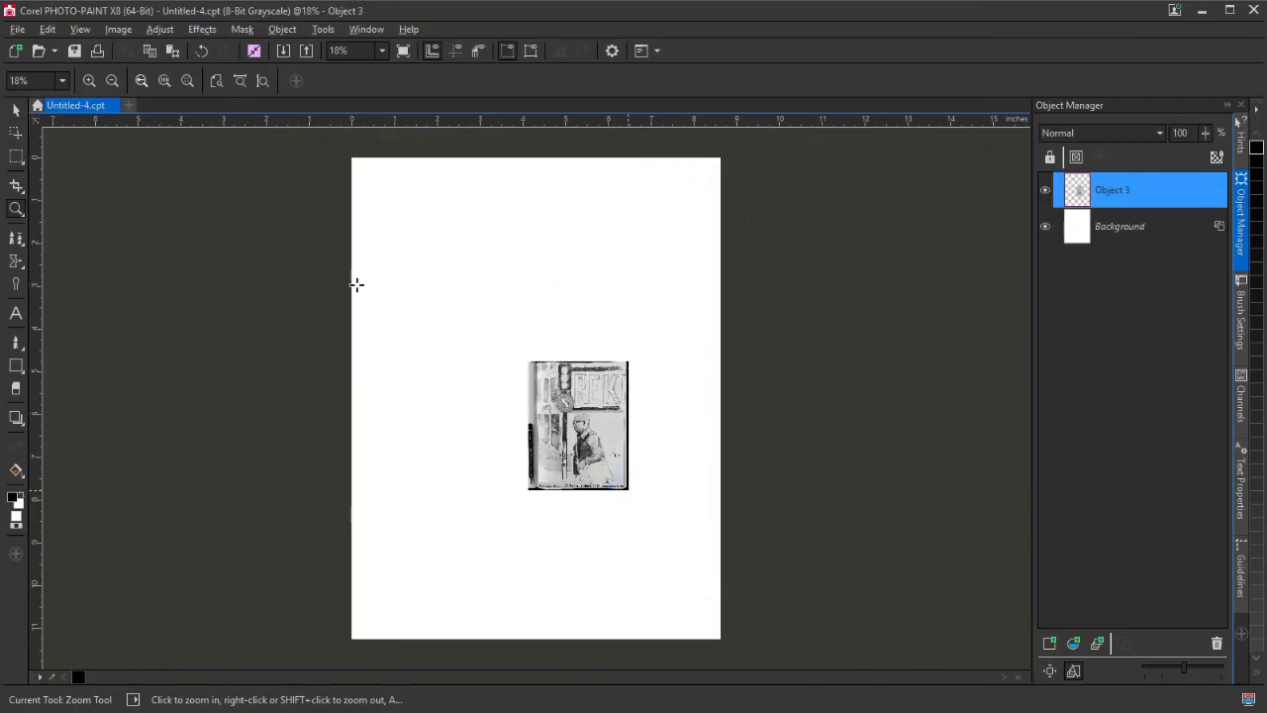
- Move and enlarge the imported drawing to about 10,19 by 13,16 inches so it covers the page, and deselect it
left_click(12, 107)
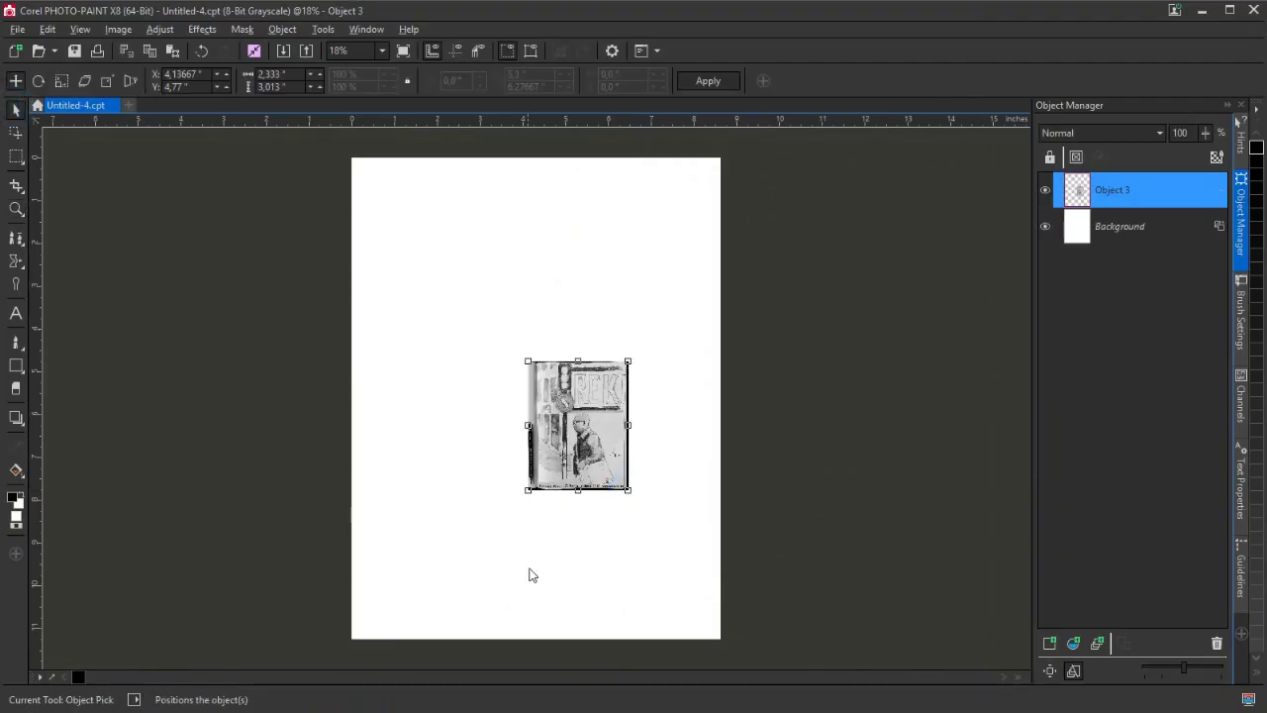
left_click_drag(575, 463, 396, 250)
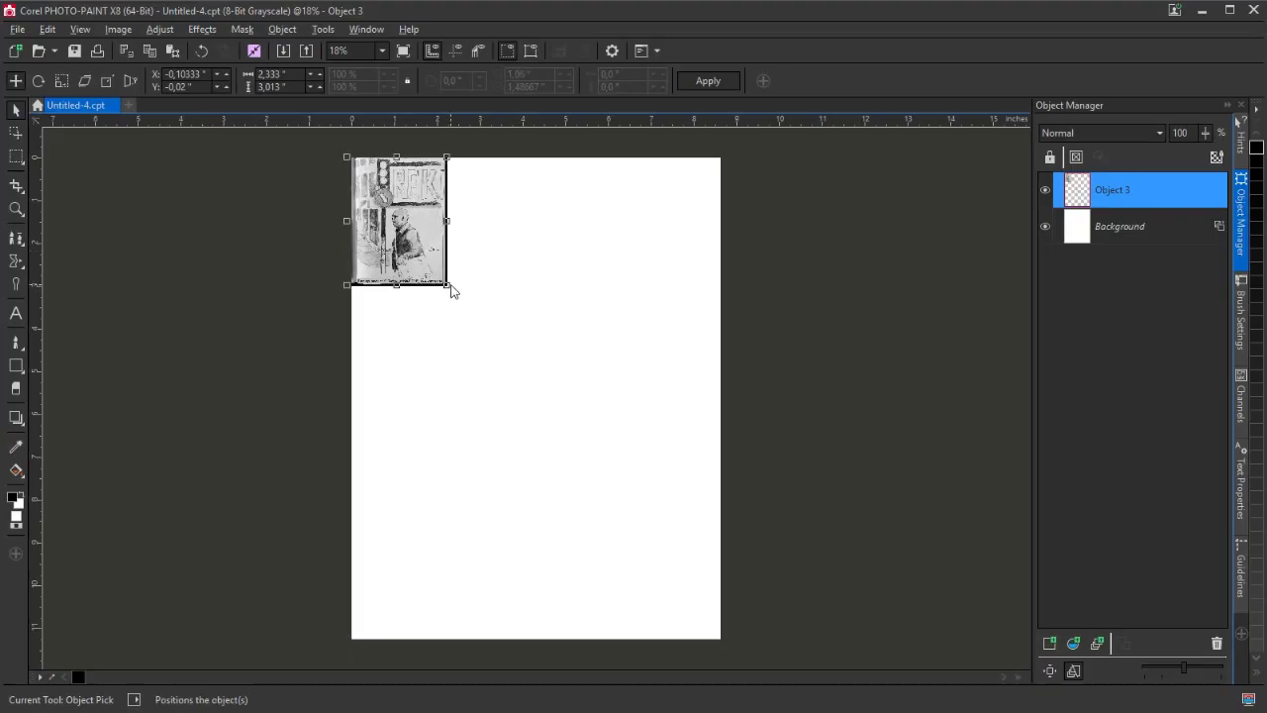
left_click_drag(446, 286, 612, 491)
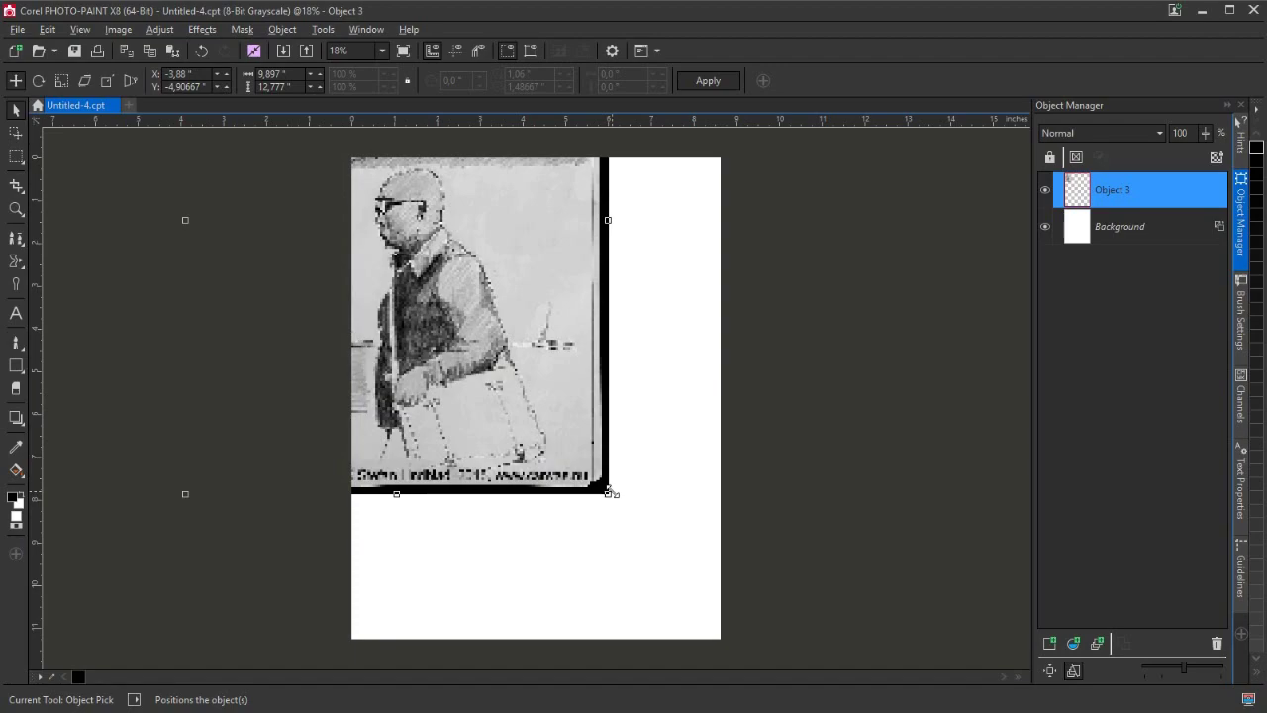
left_click_drag(555, 425, 677, 582)
left_click_drag(730, 651, 749, 664)
left_click_drag(662, 532, 652, 530)
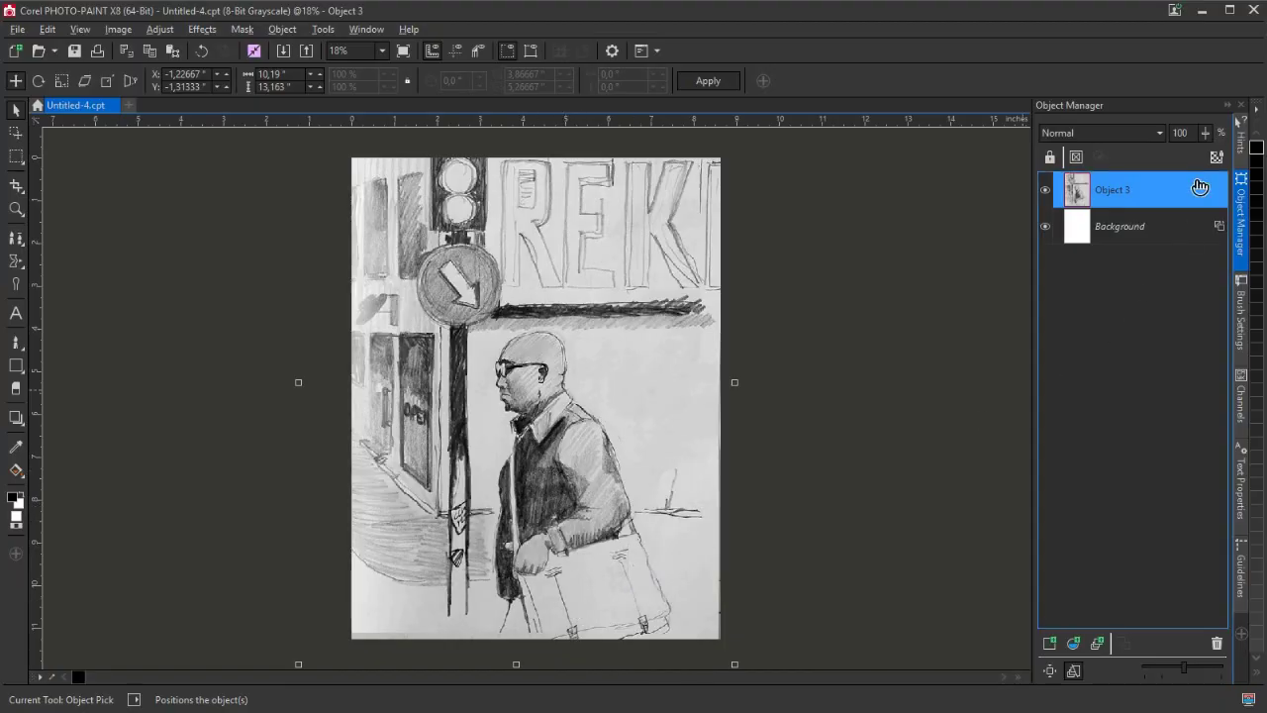
left_click(902, 461)
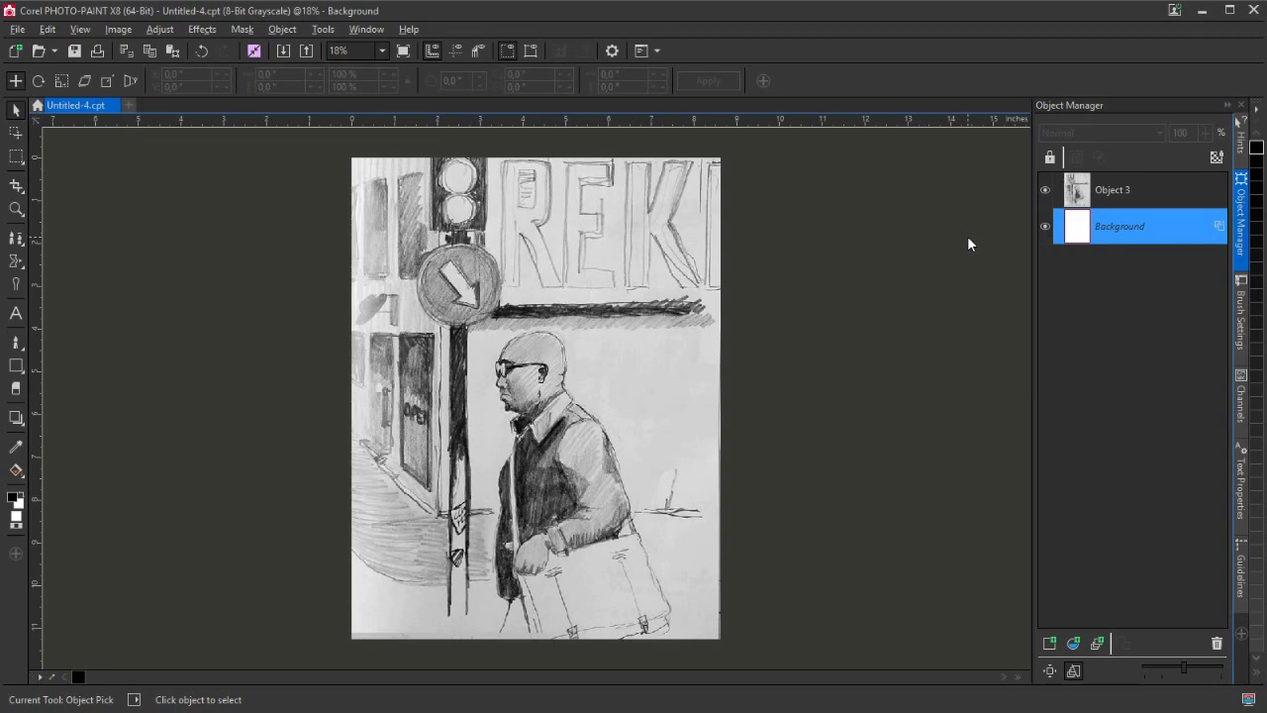
- Start another new image at Letter size and move its settings dialog clear of the drawing
left_click(15, 51)
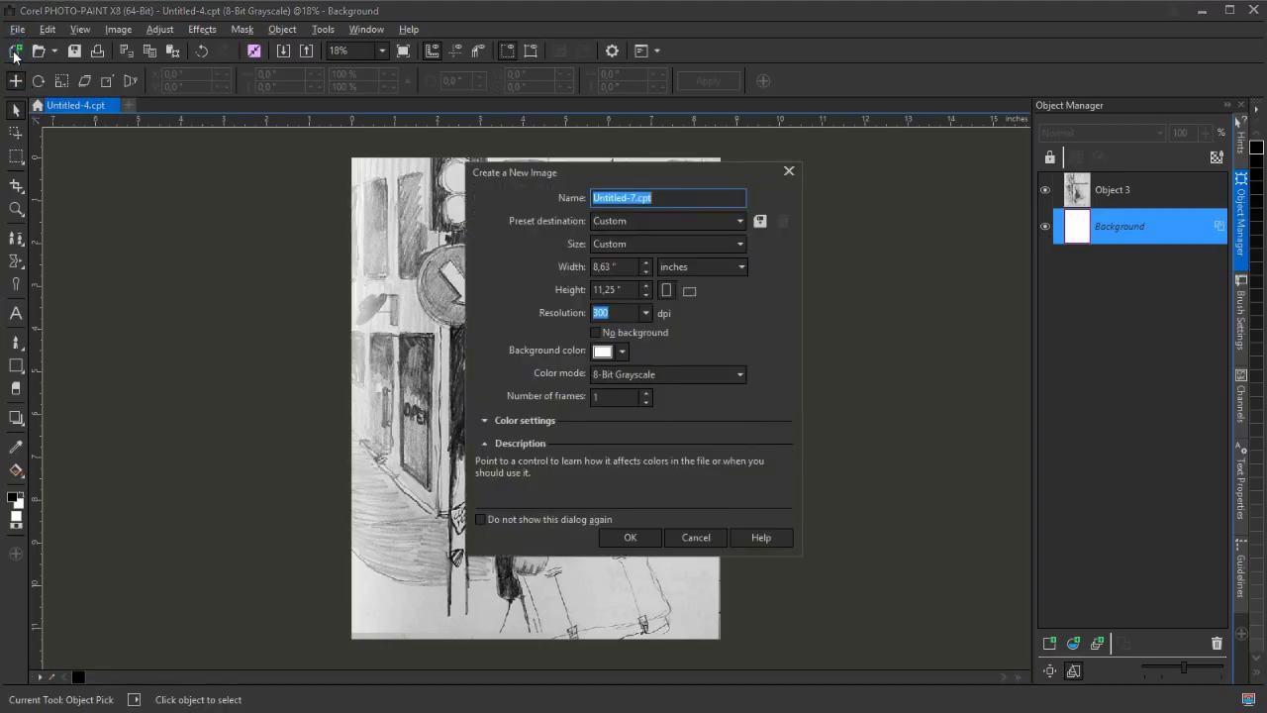
left_click(638, 247)
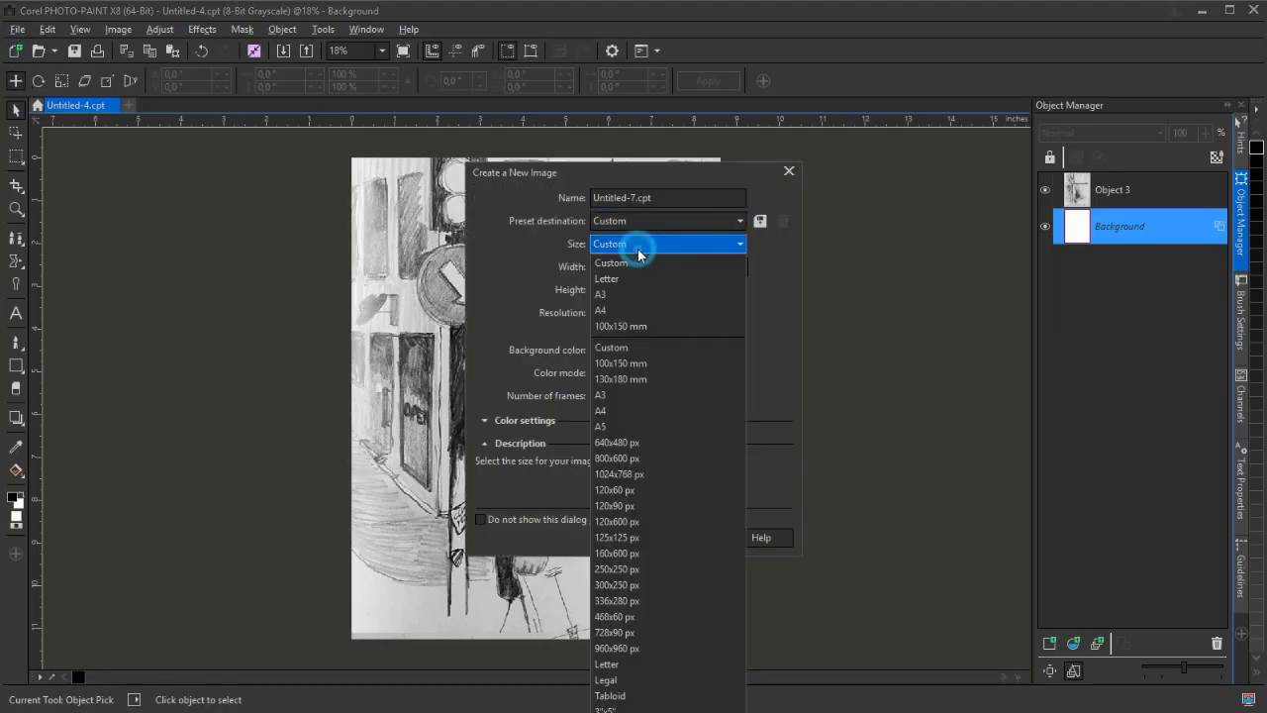
left_click(615, 280)
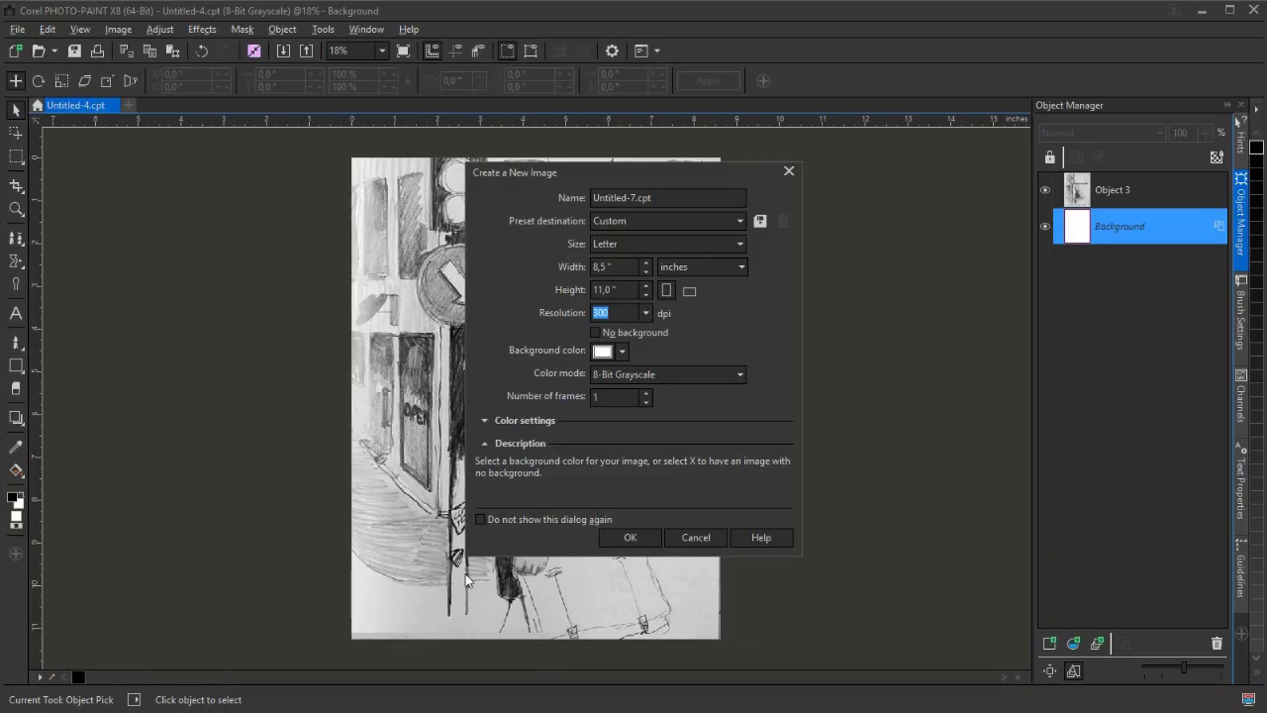
mouse_move(543, 175)
left_mouse_down()
mouse_move(773, 175)
mouse_move(798, 205)
left_mouse_up()
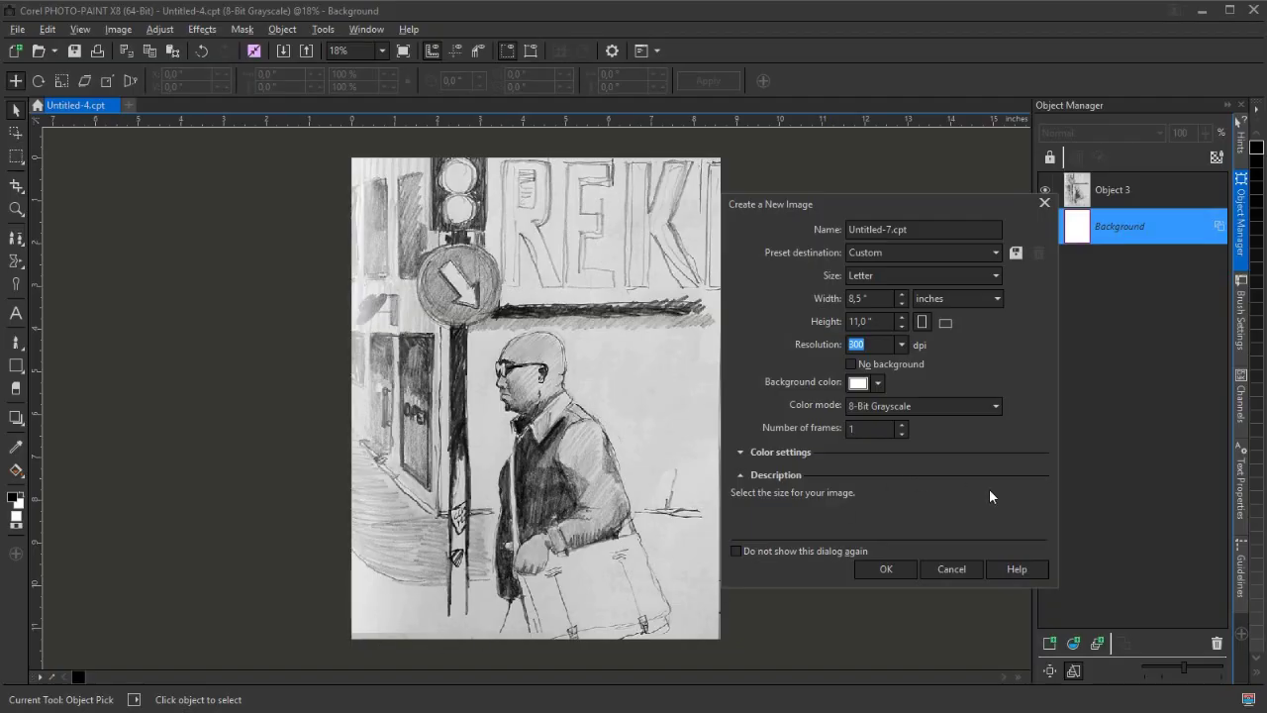
- Set the new image's height to 11,5 inches and width to 8,625 inches, and bring the Calculator into view
left_click(859, 297)
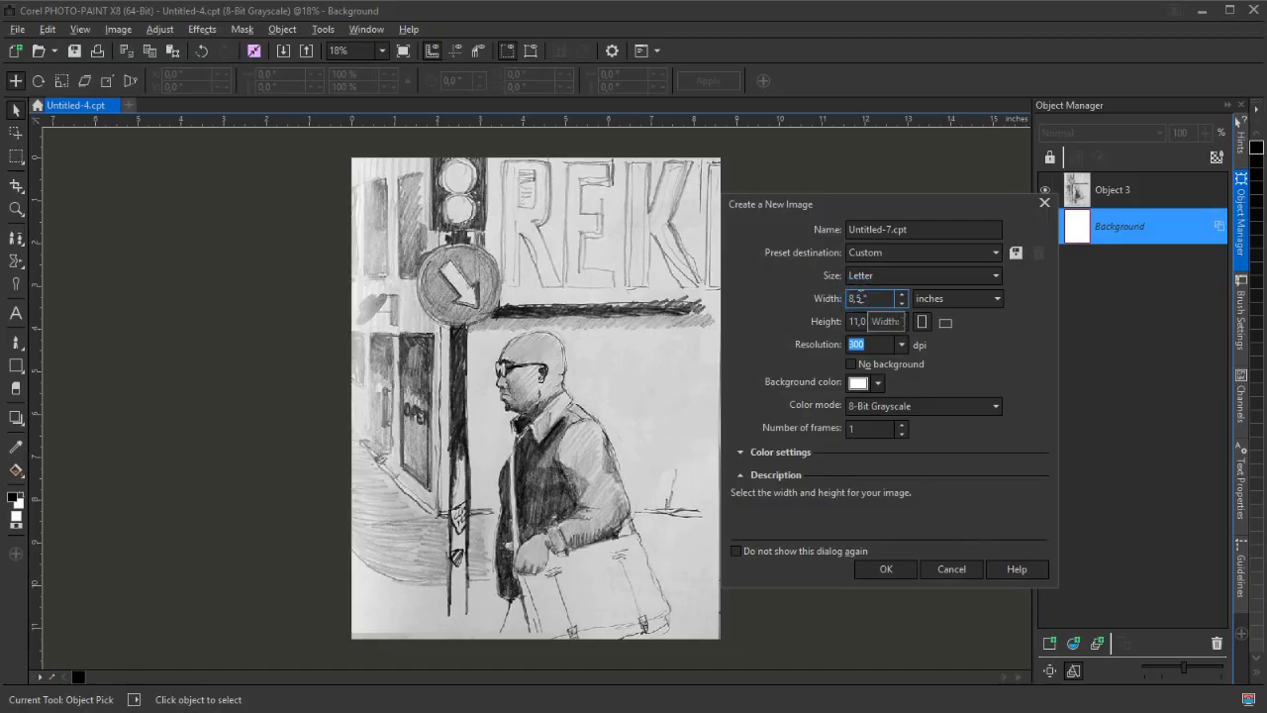
left_click(862, 321)
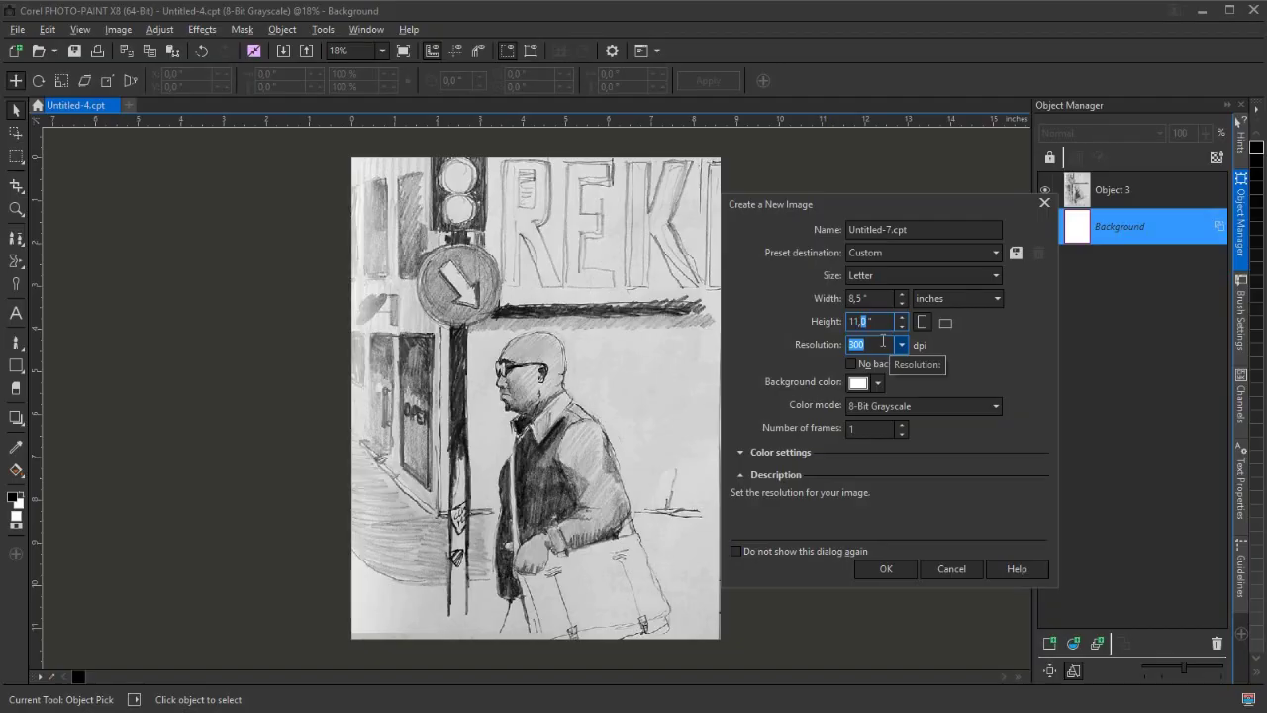
type("5")
left_click(863, 298)
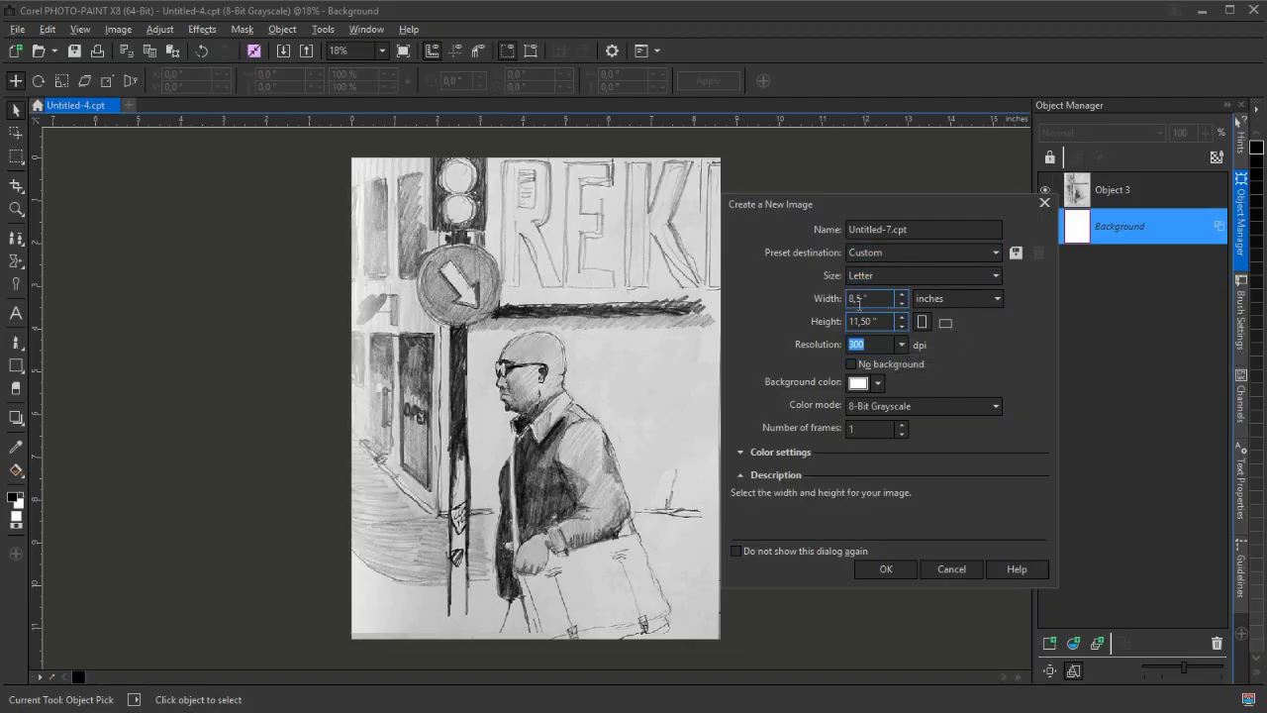
double_click(863, 299)
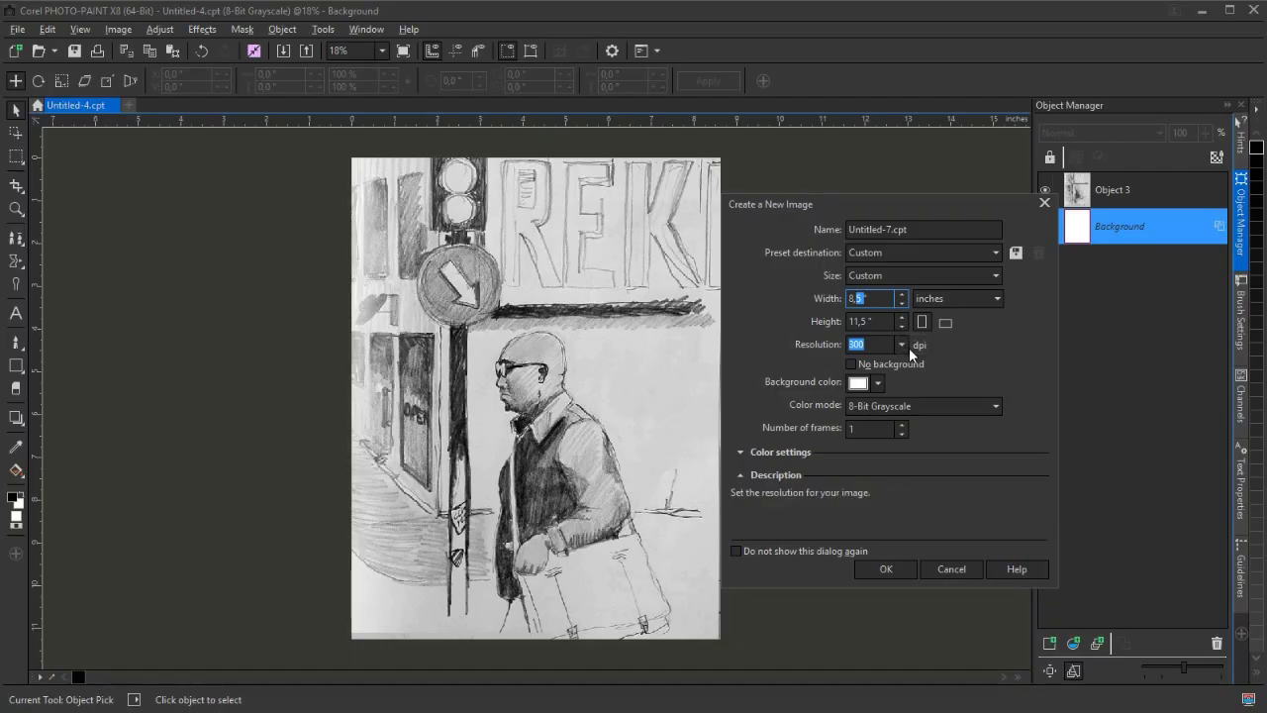
type("625")
left_click_drag(1266, 219, 393, 238)
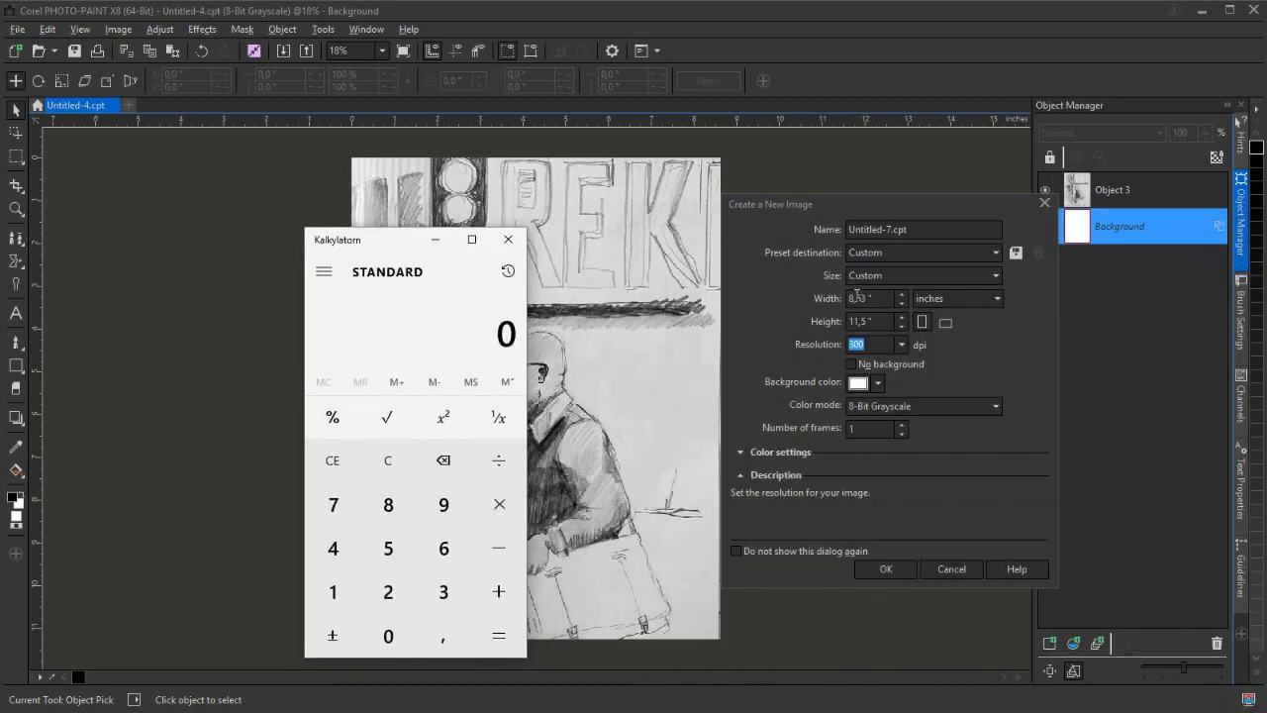
- Re-enter the new image's width as 8,625 inches
double_click(863, 300)
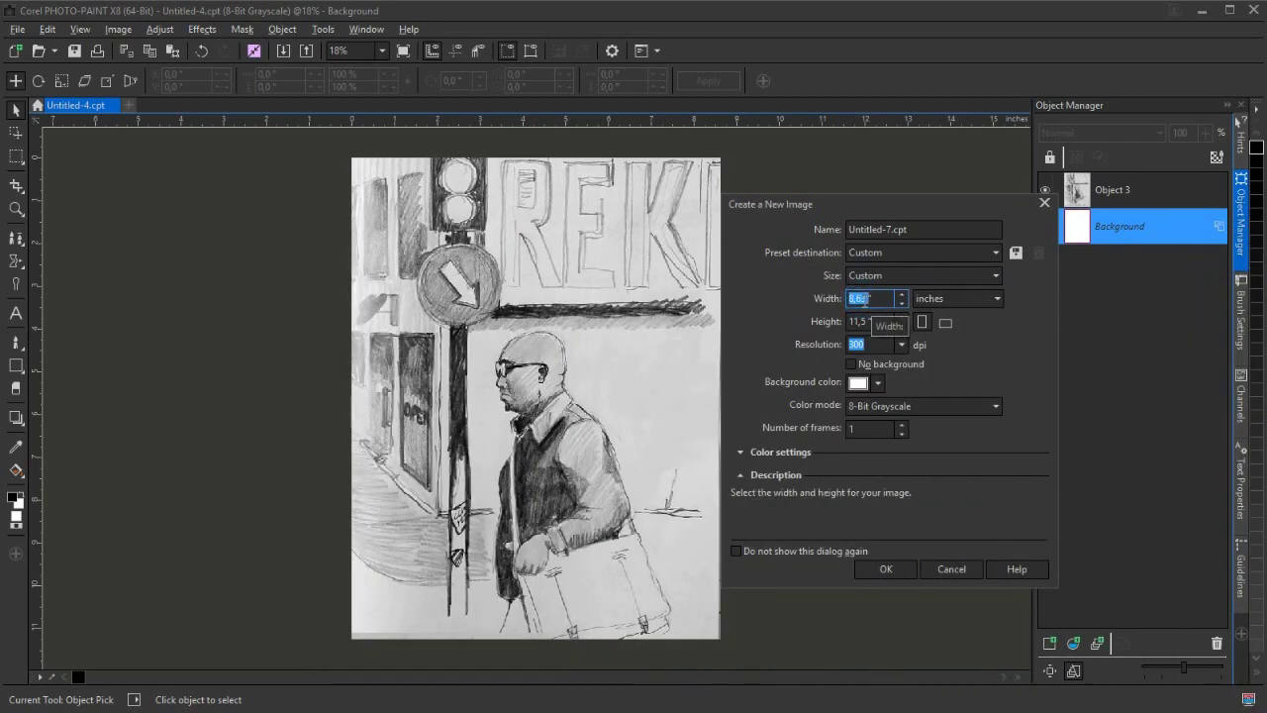
type("80,6")
type("5")
key("BackSpace")
key("BackSpace")
key("BackSpace")
key("BackSpace")
type(",625")
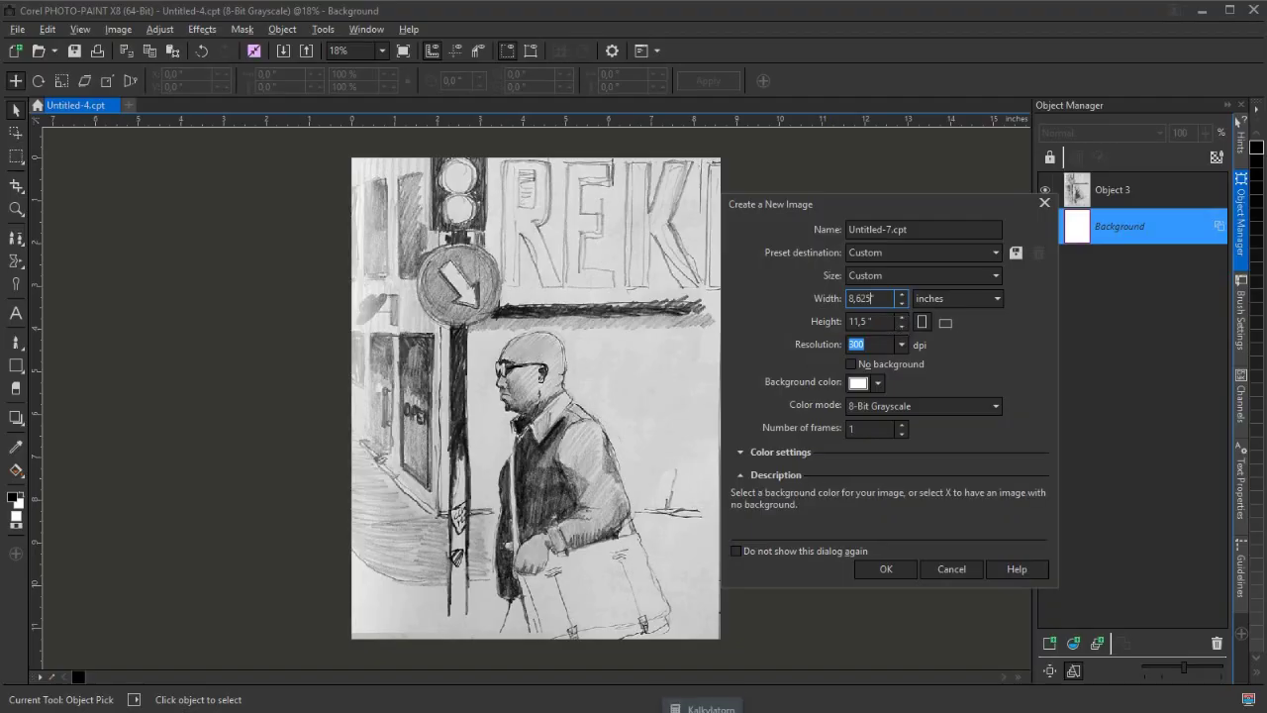
- Add 8,5 and 0,125 in the Calculator to check the page width, and dismiss the new image settings
left_click(702, 709)
left_click_drag(366, 241, 291, 186)
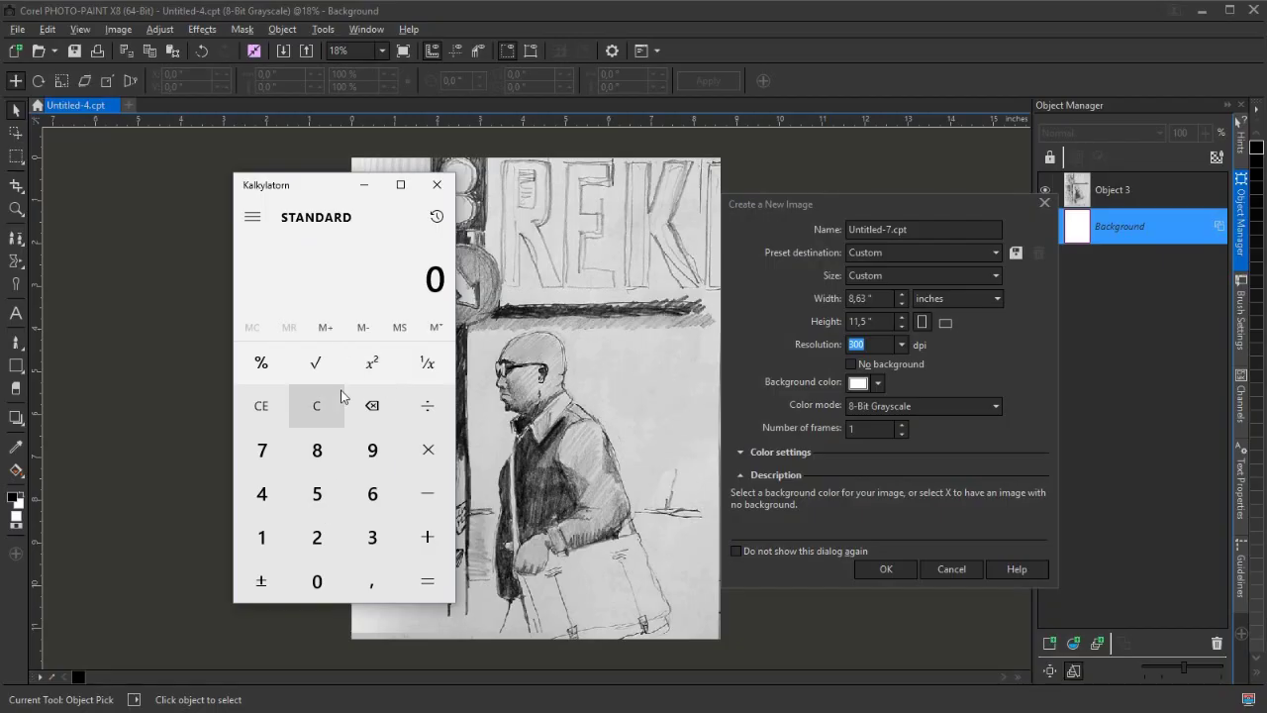
mouse_move(299, 195)
left_mouse_down()
mouse_move(575, 178)
mouse_move(776, 208)
left_mouse_up()
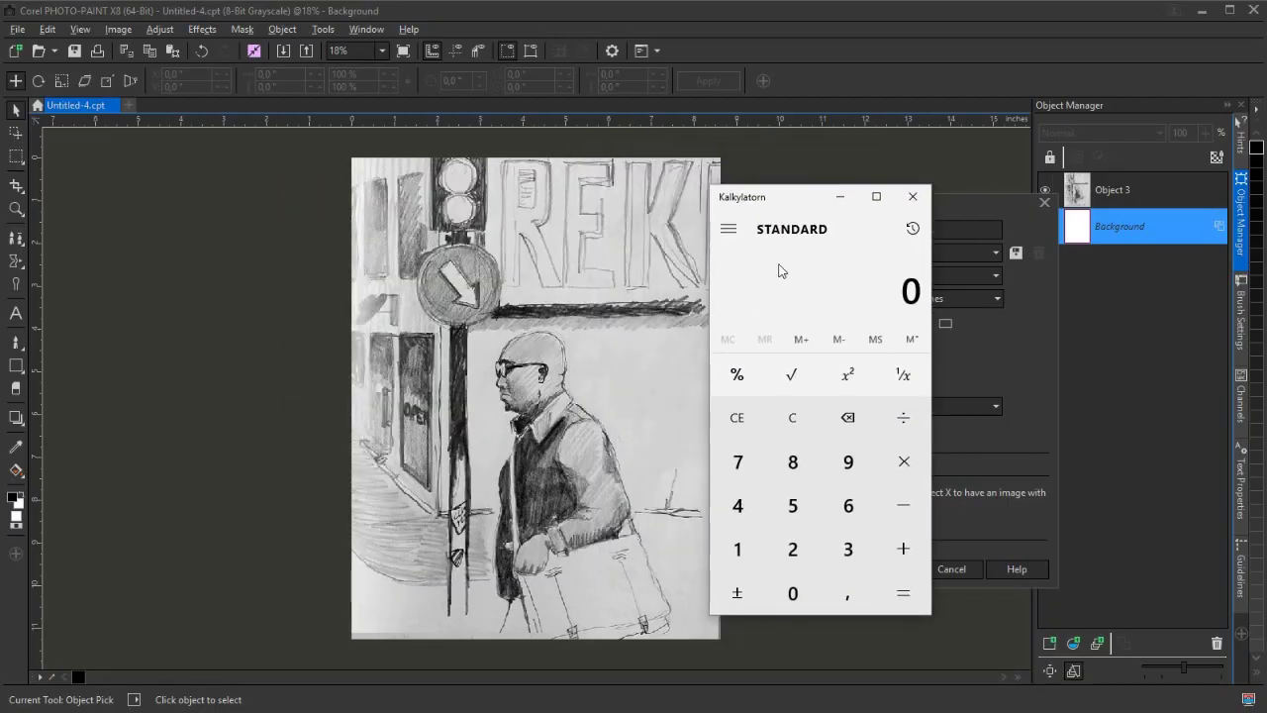
left_click(794, 461)
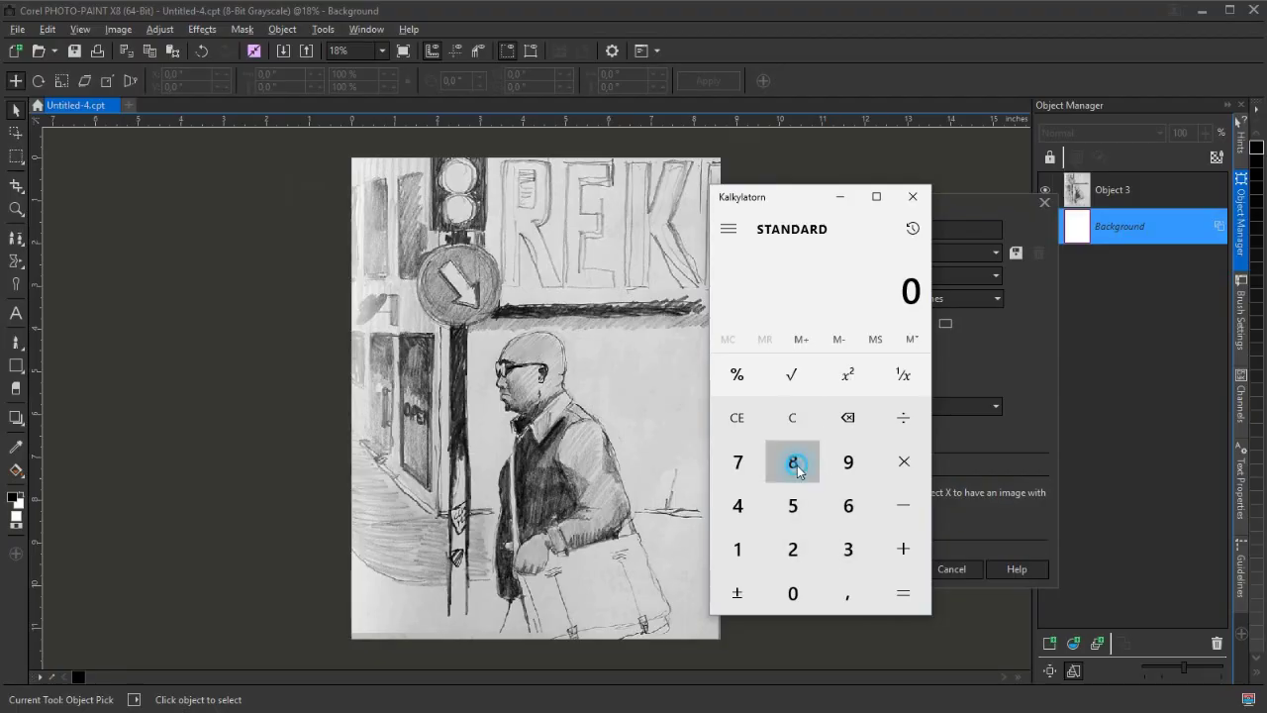
left_click(831, 599)
left_click(792, 506)
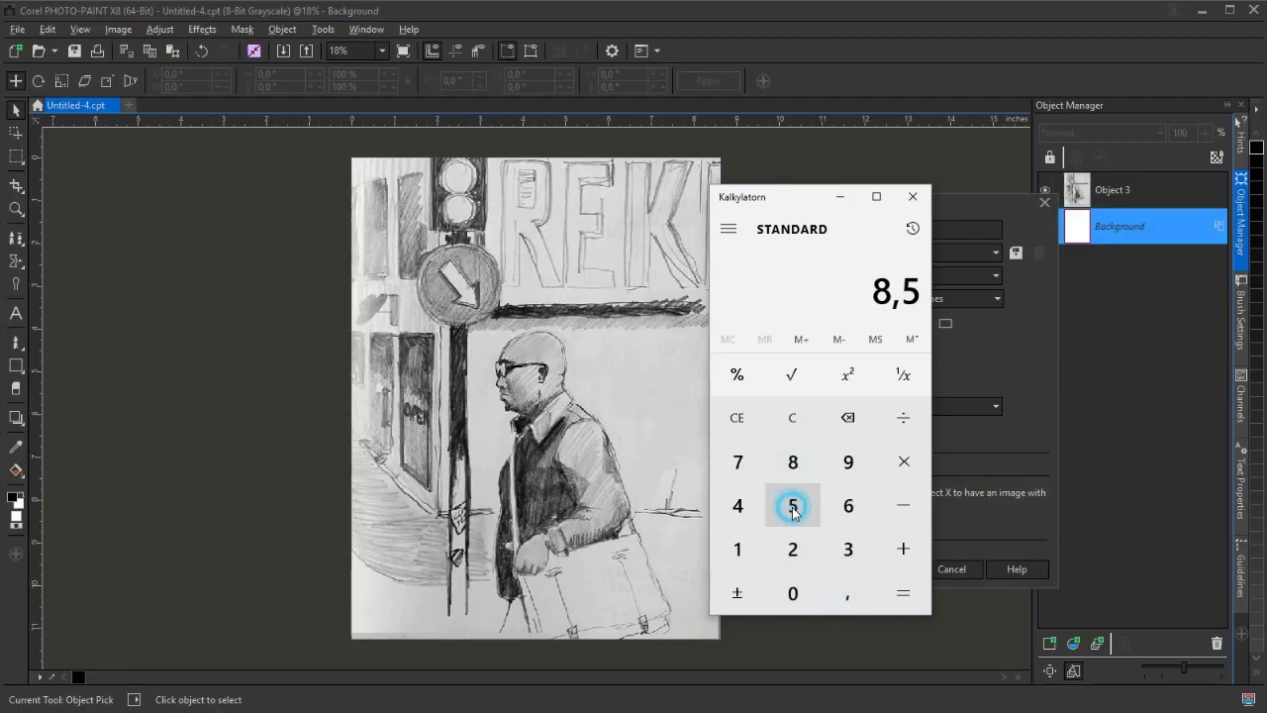
left_click(903, 553)
left_click(808, 599)
left_click(843, 604)
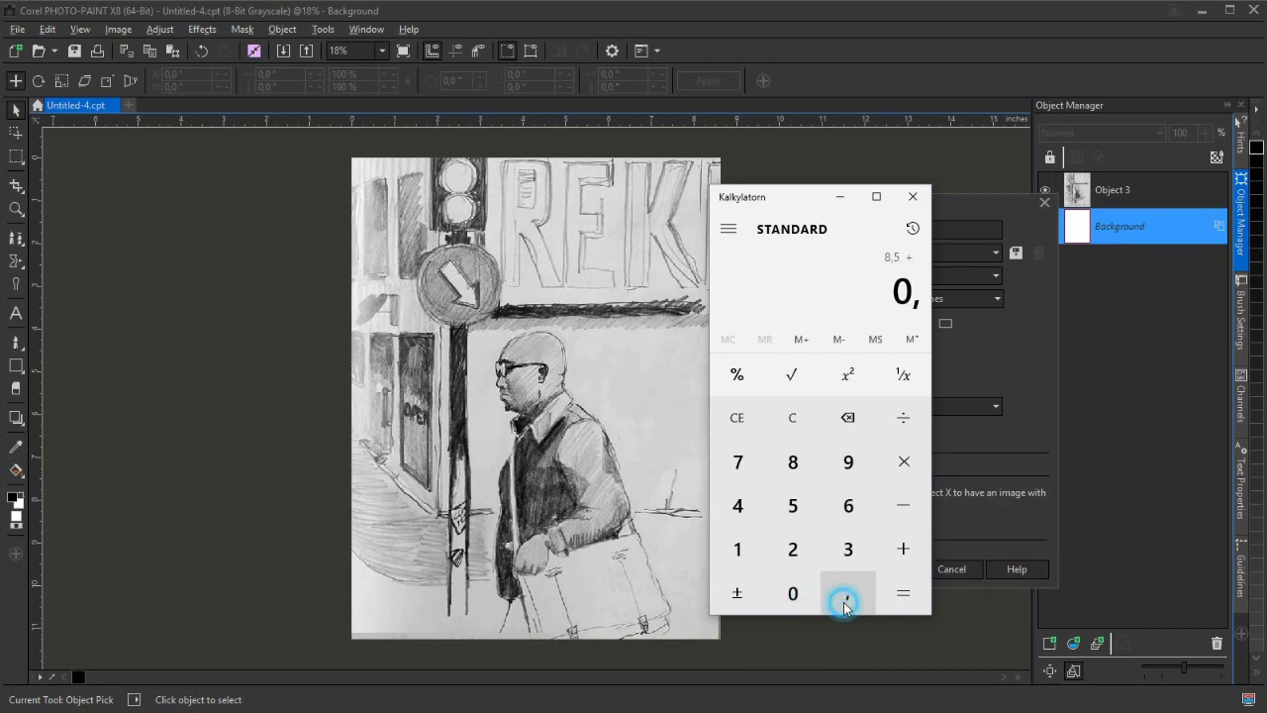
left_click(748, 555)
left_click(795, 550)
left_click(800, 516)
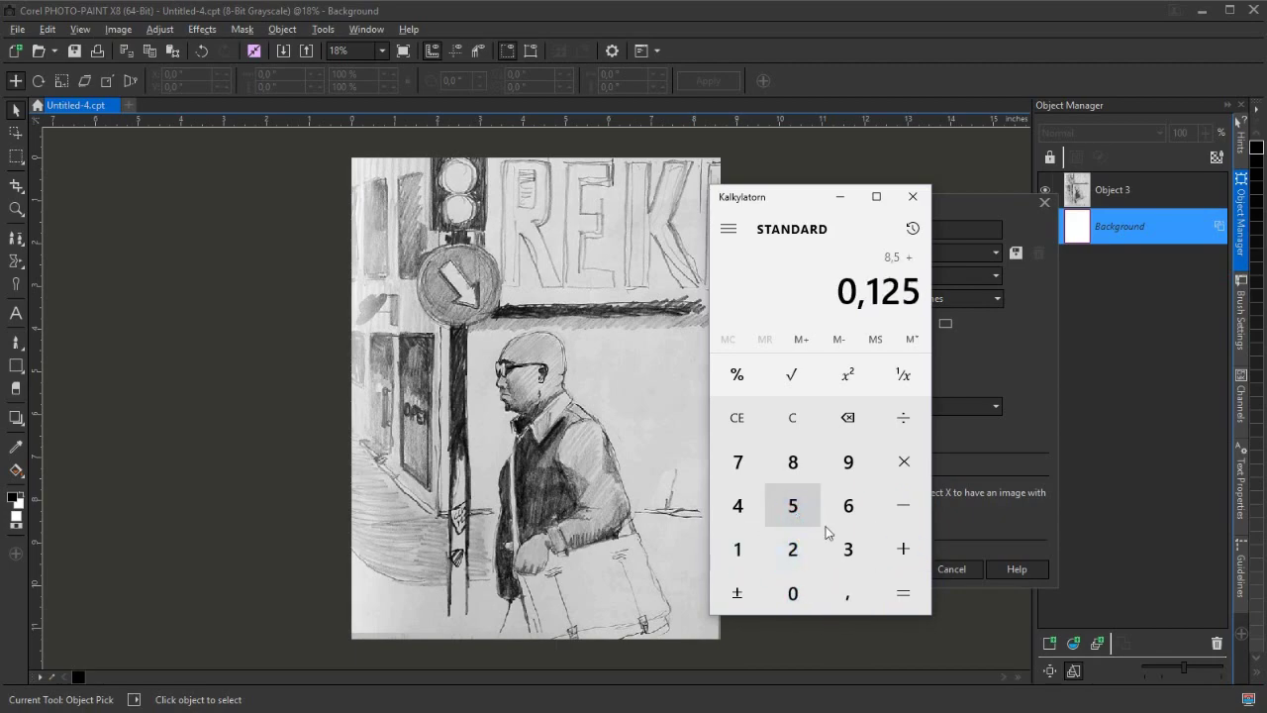
left_click(889, 577)
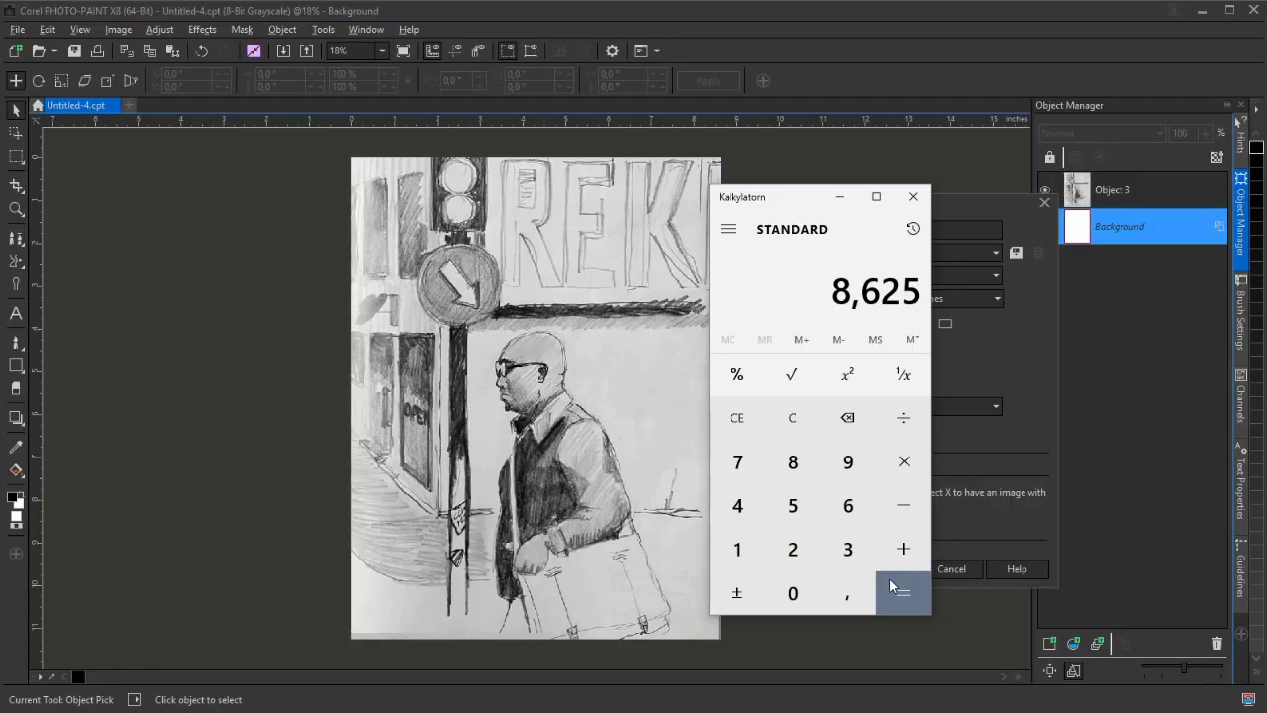
left_click(1044, 205)
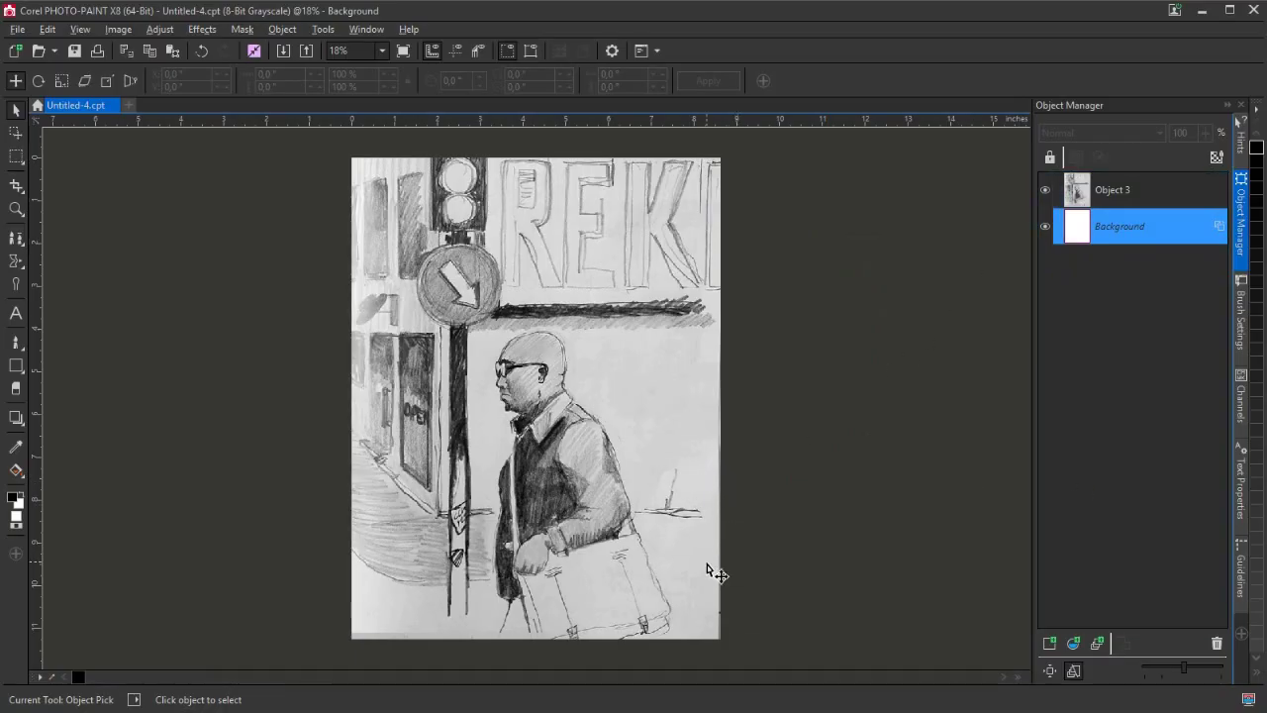
- Place guidelines just inside all four page edges, with the lower horizontal one at 11,08 inches
left_click_drag(40, 448, 361, 457)
left_click(361, 457)
left_click(453, 57)
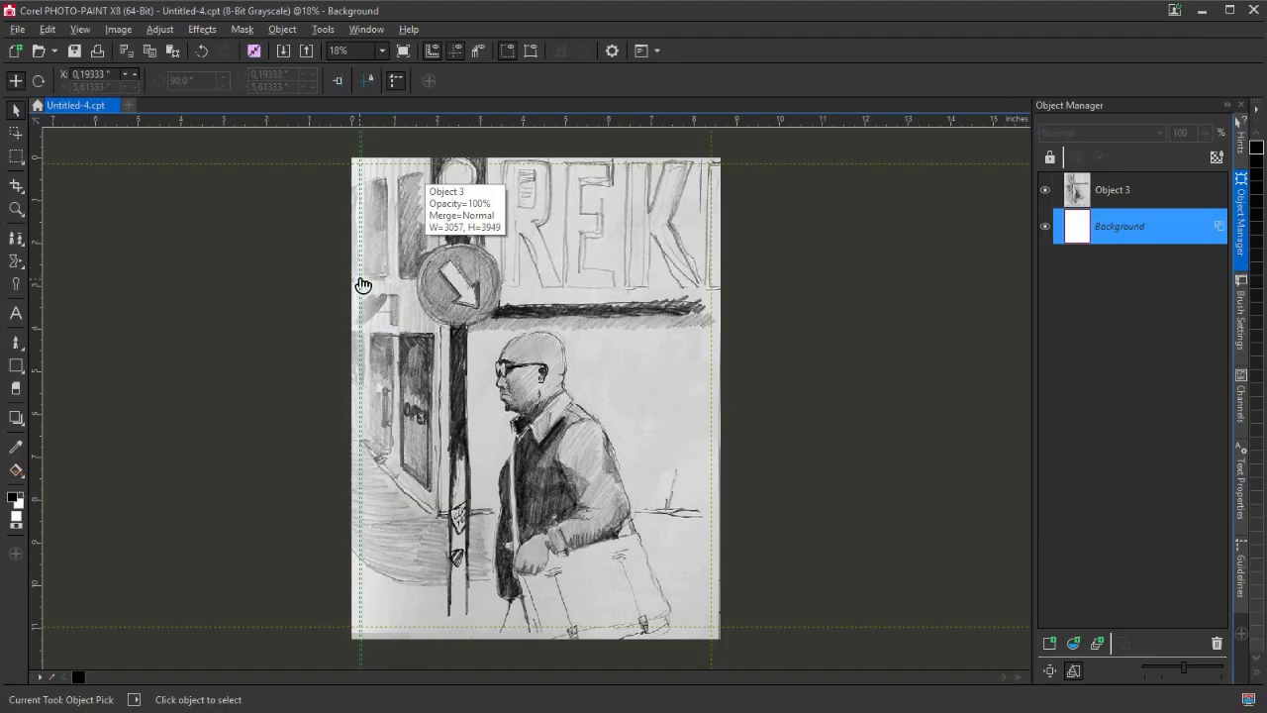
left_click_drag(362, 285, 363, 285)
key("Delete")
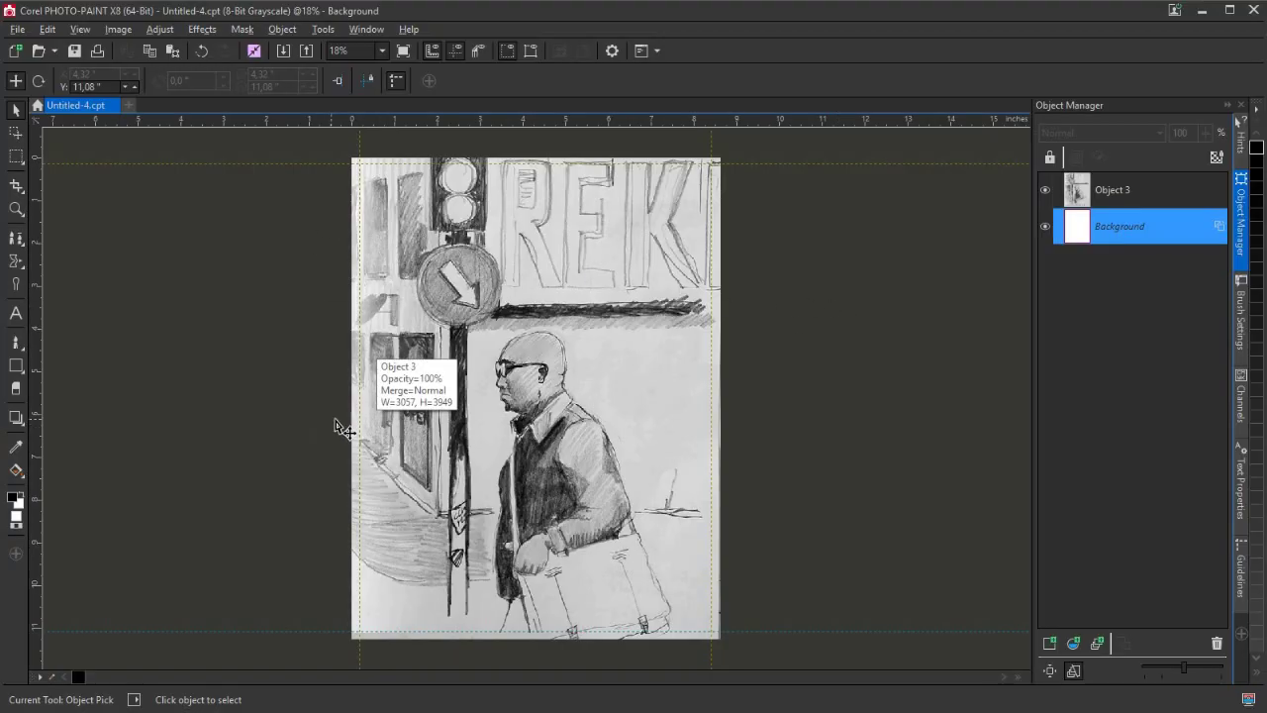
- Lower the opacity of the imported sketch object to 44% so it can serve as a tracing reference
left_click(1166, 202)
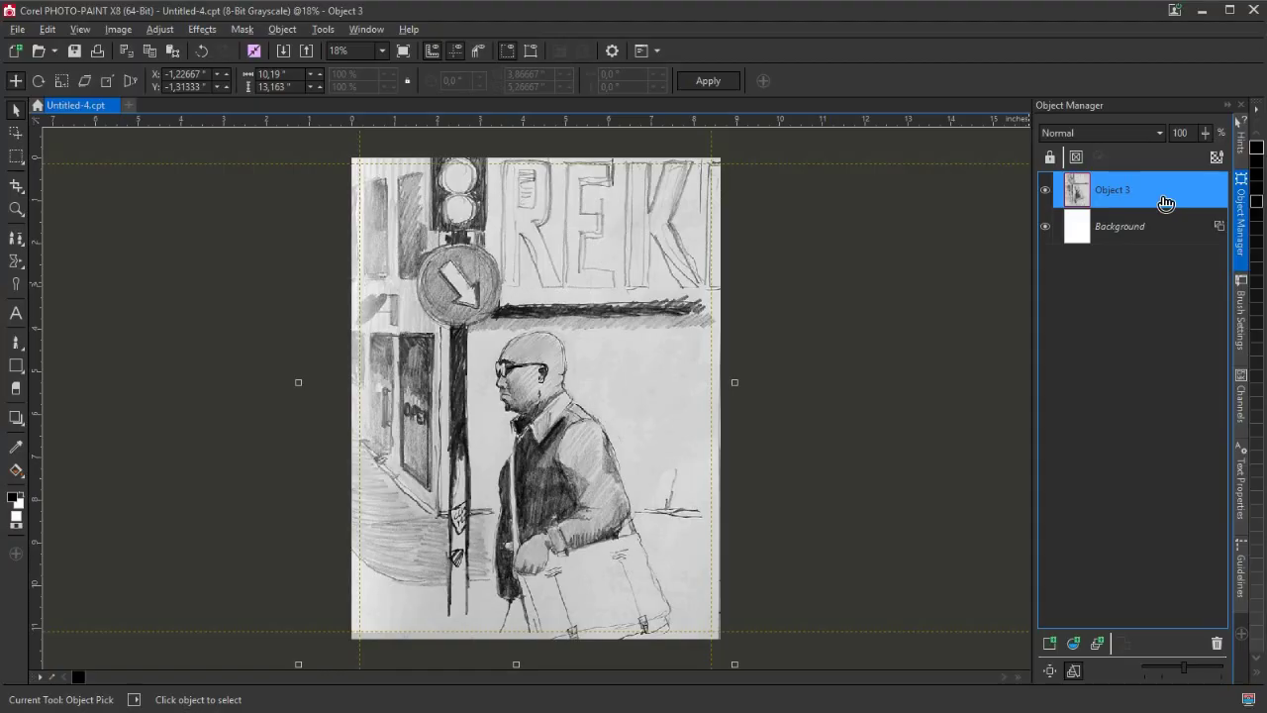
left_click_drag(1204, 135, 1164, 147)
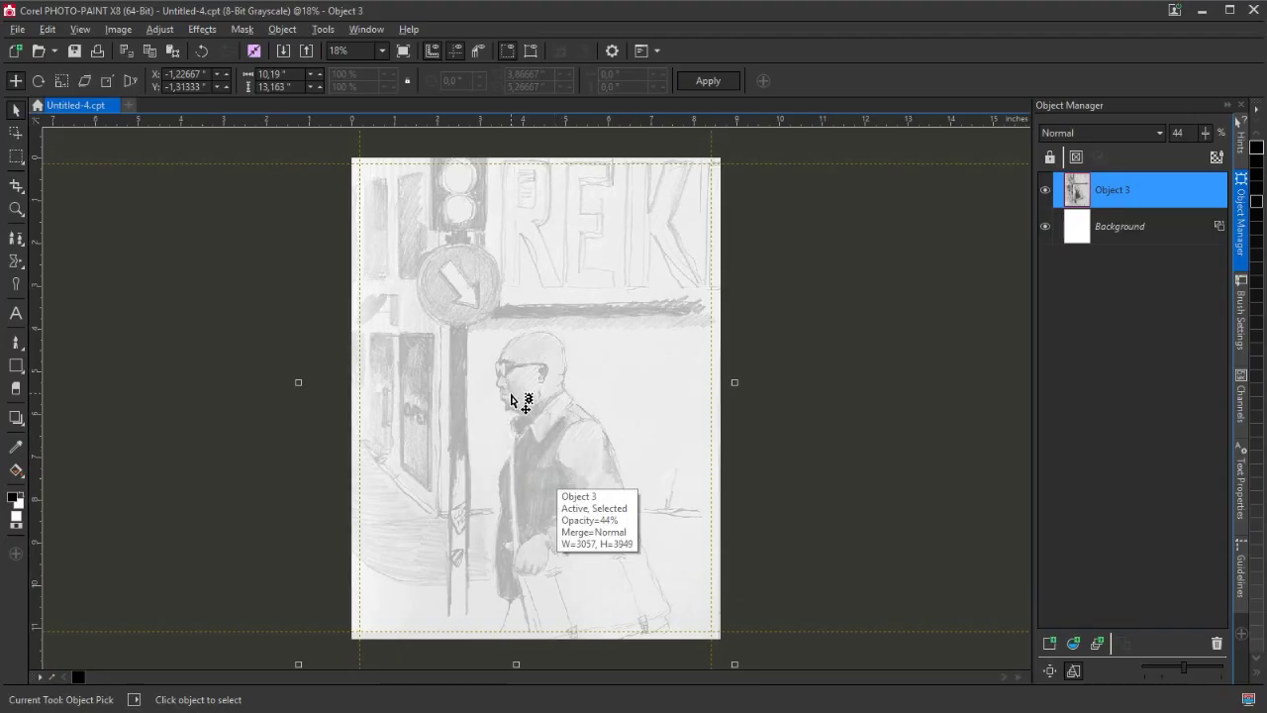
scroll(512, 400, "up", 2)
scroll(512, 400, "up", 1)
scroll(512, 400, "down", 1)
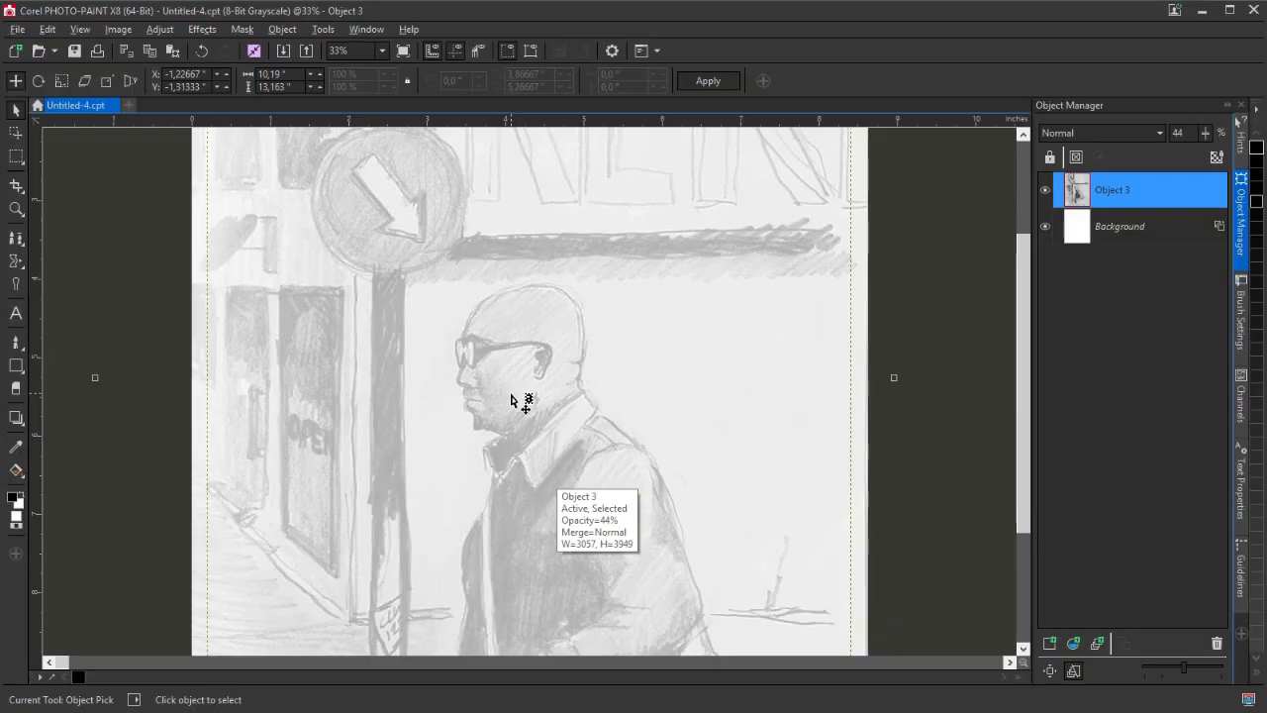
scroll(512, 400, "down", 1)
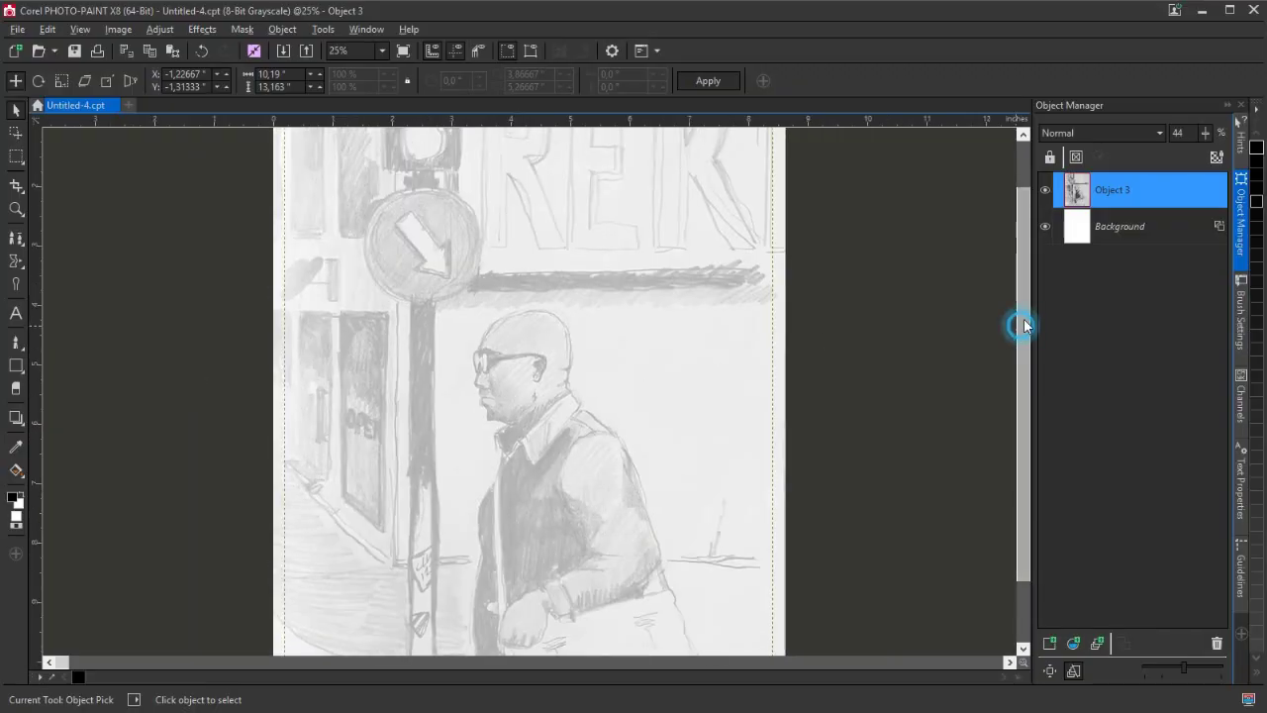
left_click_drag(1025, 324, 1026, 277)
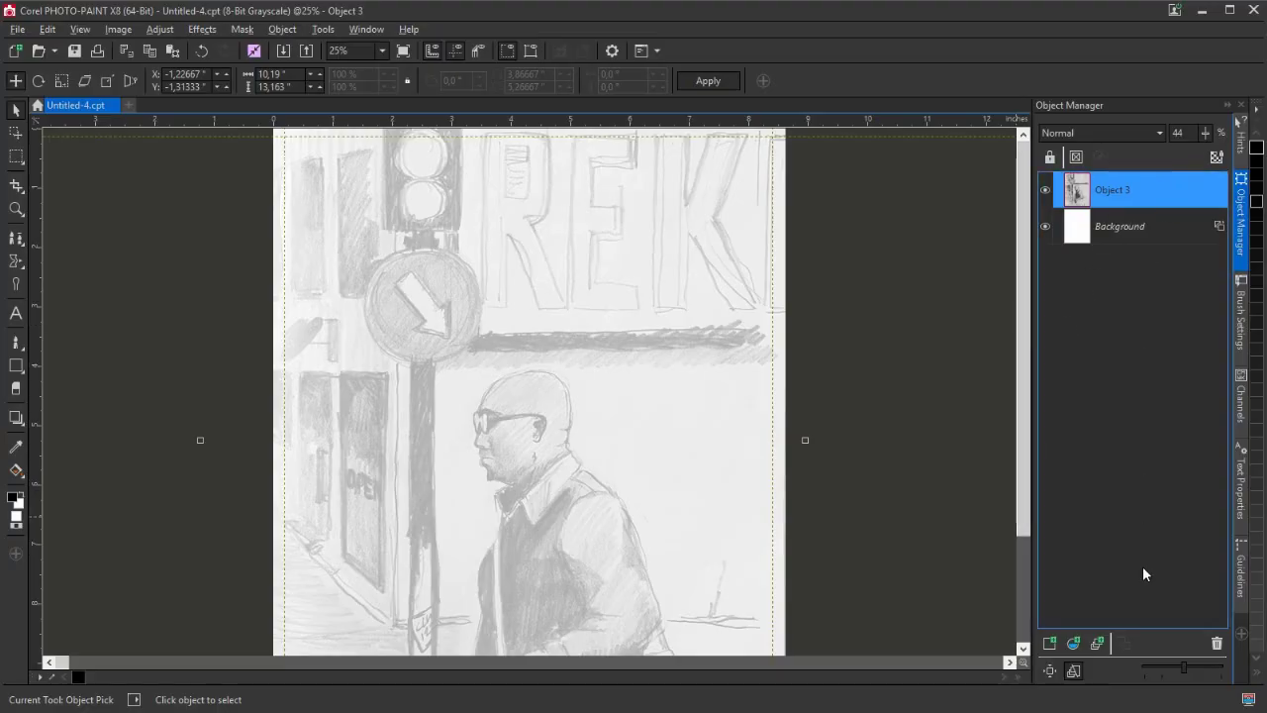
- Add a new empty object above the faded sketch and make it the active one for drawing
left_click(1049, 643)
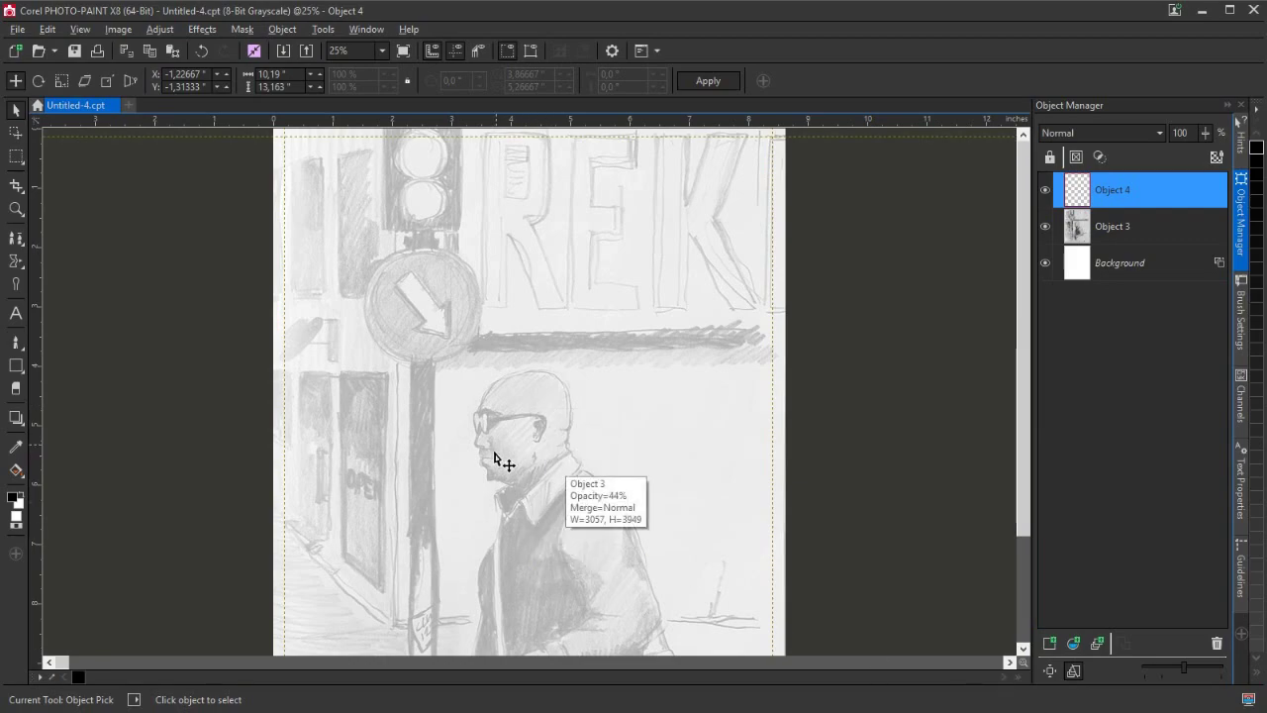
scroll(498, 470, "up", 2)
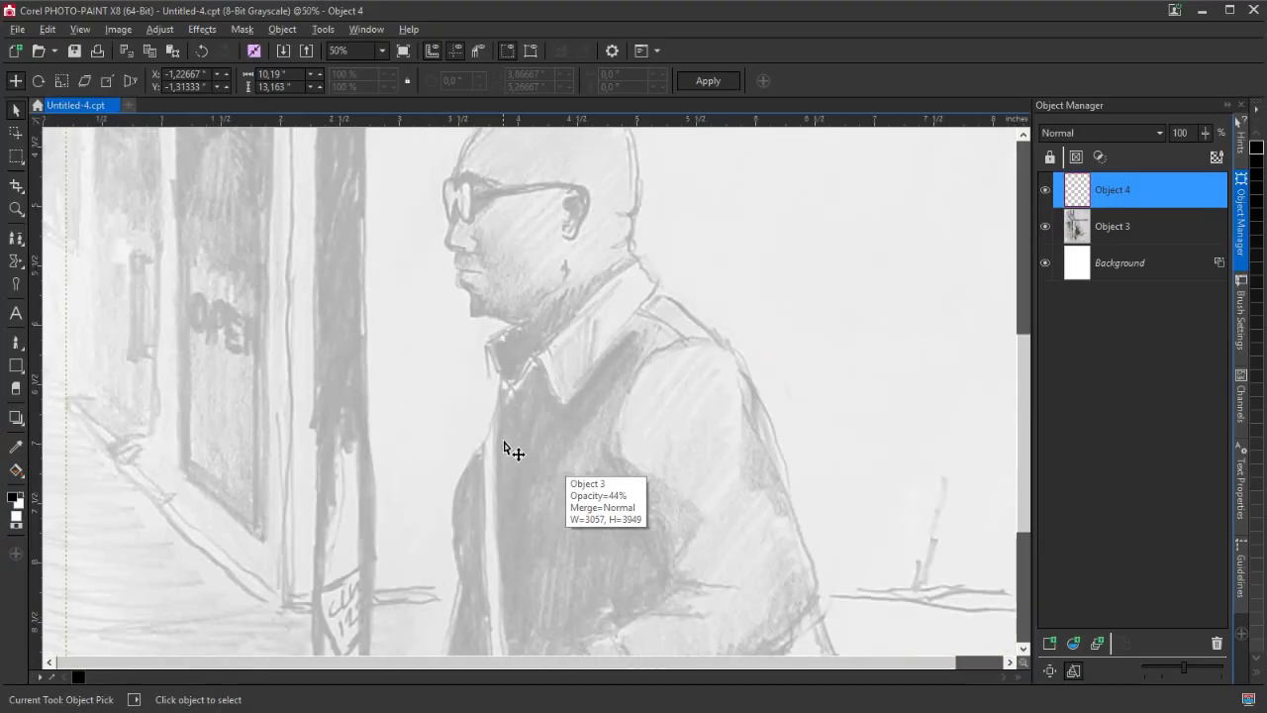
left_click(1148, 225)
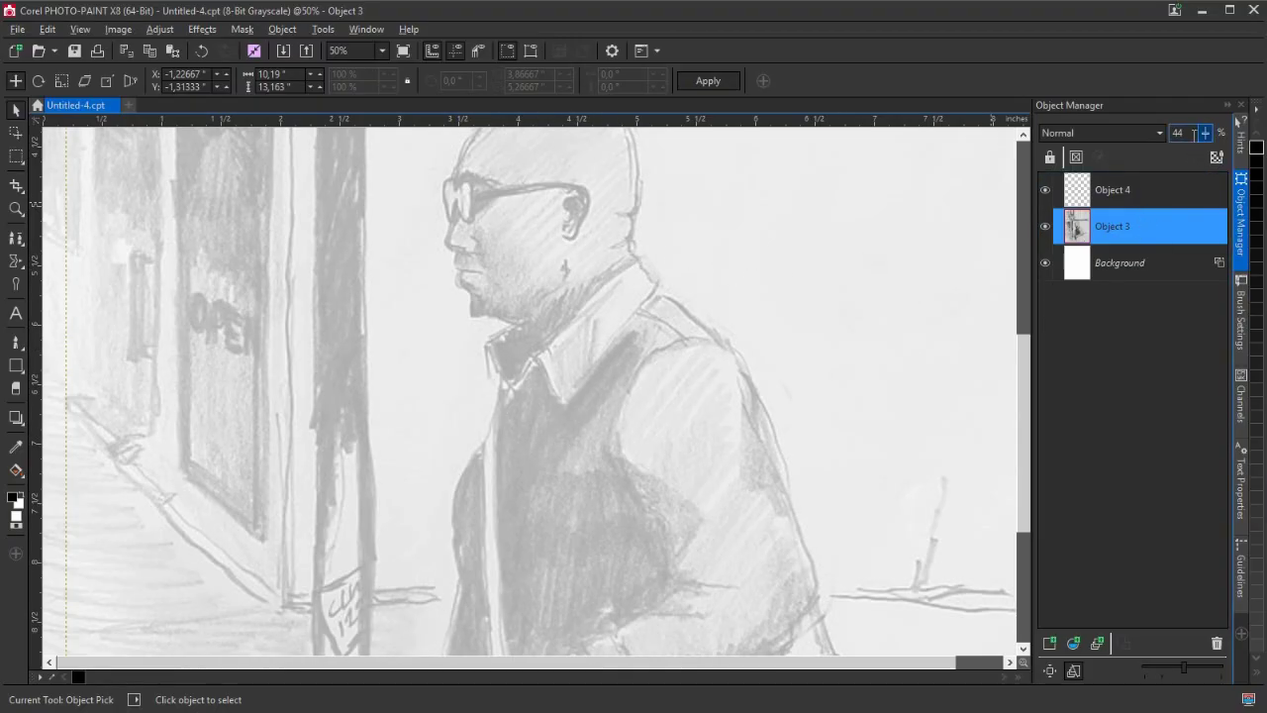
left_click(1154, 188)
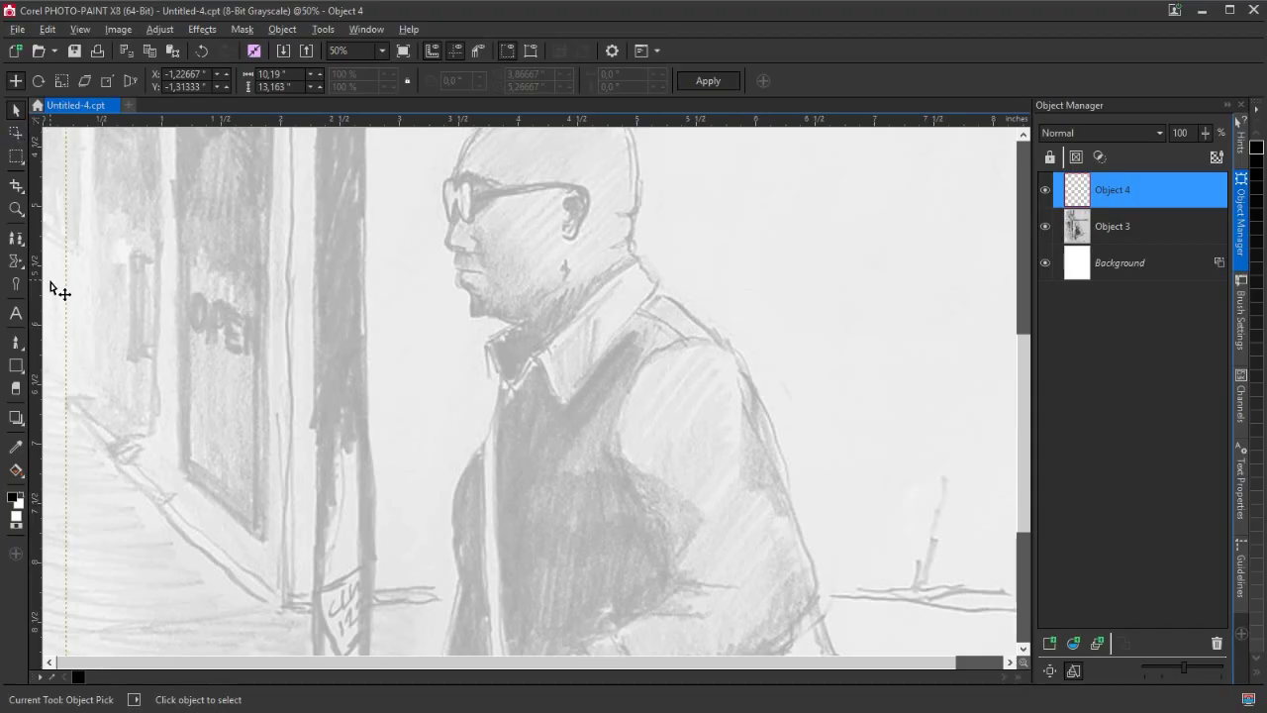
- Activate the Paint tool and choose the Quick Doodler art brush, declining to save to file
left_click(20, 344)
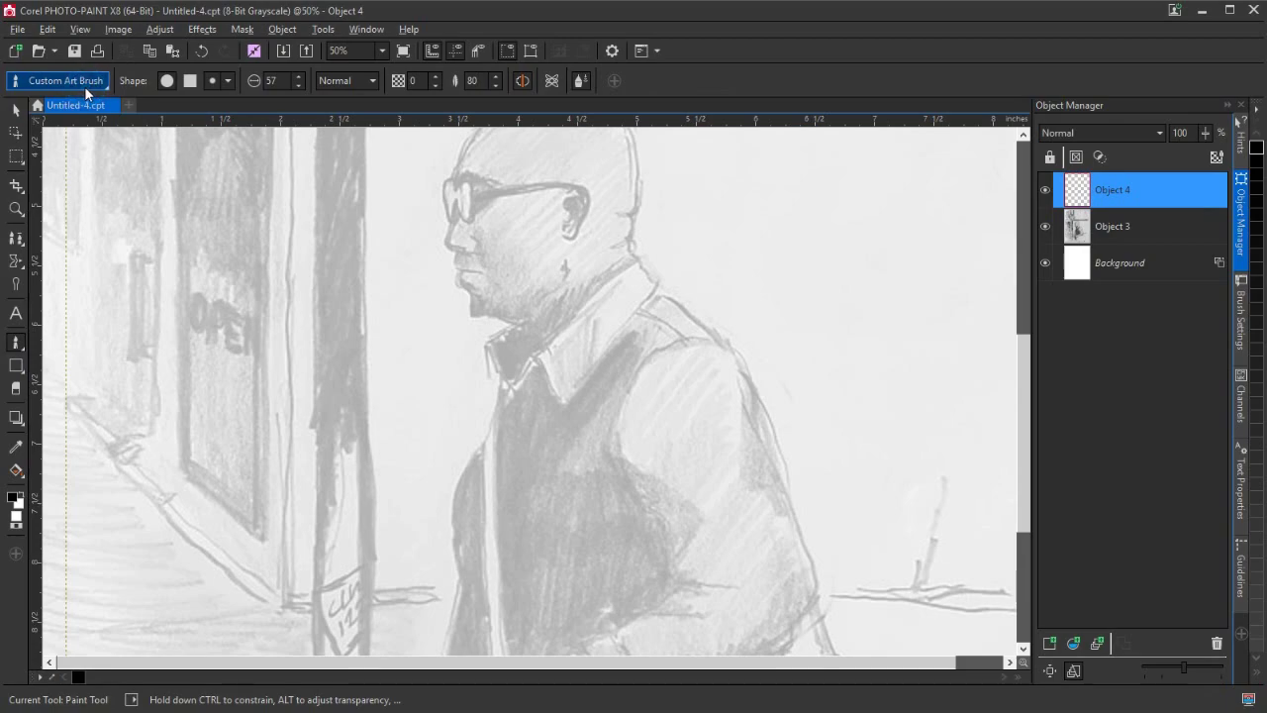
left_click(70, 79)
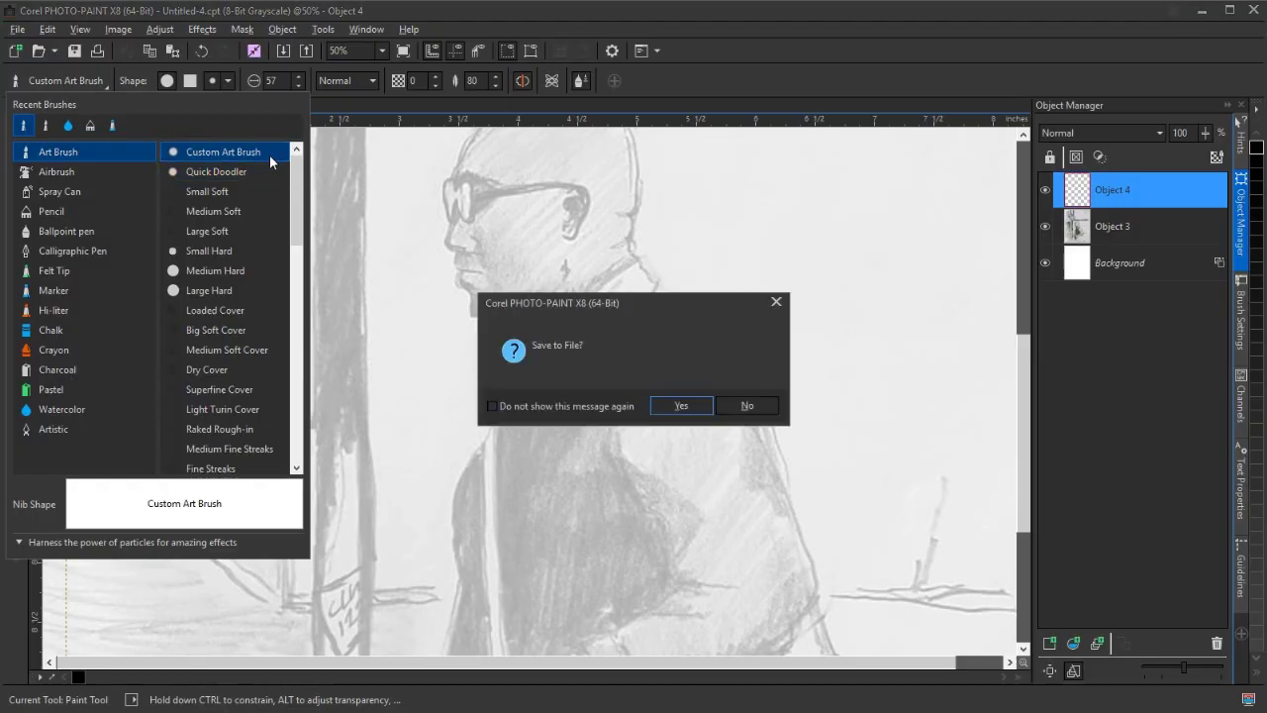
left_click(745, 406)
left_click(737, 407)
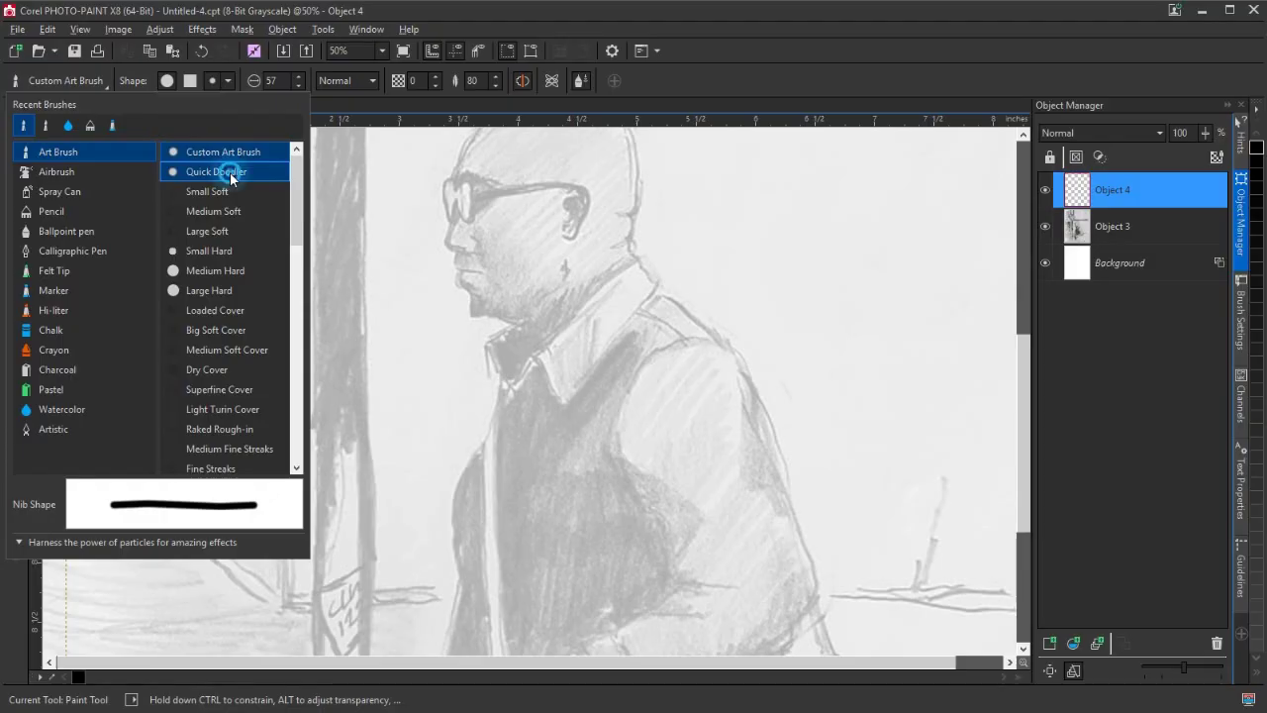
left_click(229, 172)
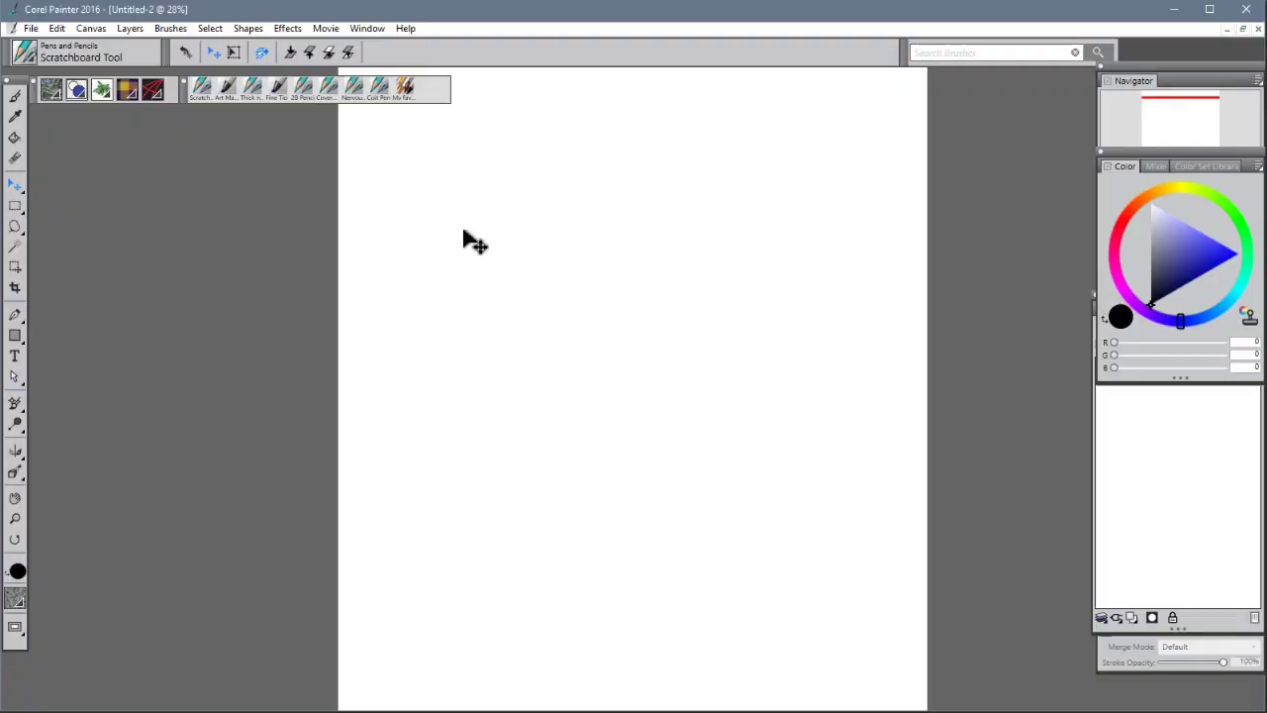
- In Corel Painter, activate the Brush tool with the Scratchboard Tool variant and reduce the brush size to 15.2
left_click(17, 97)
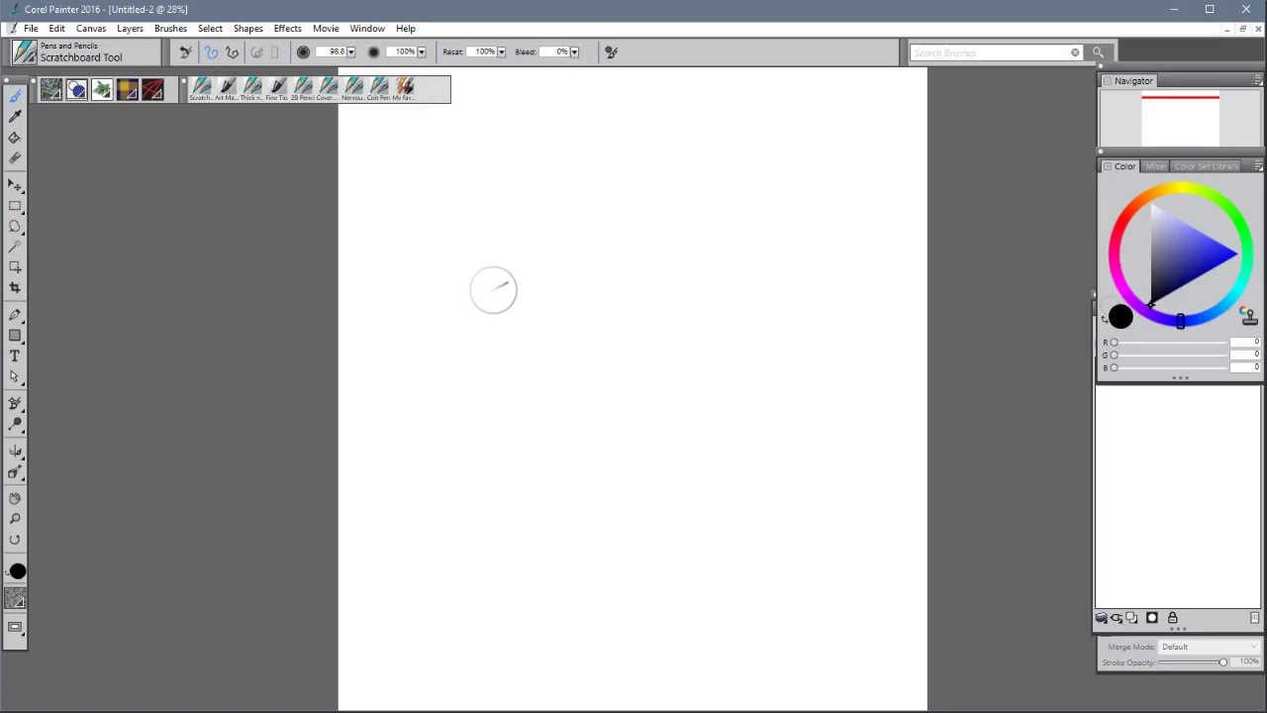
mouse_move(492, 298)
left_mouse_down()
mouse_move(510, 292)
mouse_move(547, 223)
mouse_move(495, 332)
left_mouse_up()
- Place the JPG sketch of the man walking across the street from the ref-images folder on the canvas at 100% scale
left_click(31, 28)
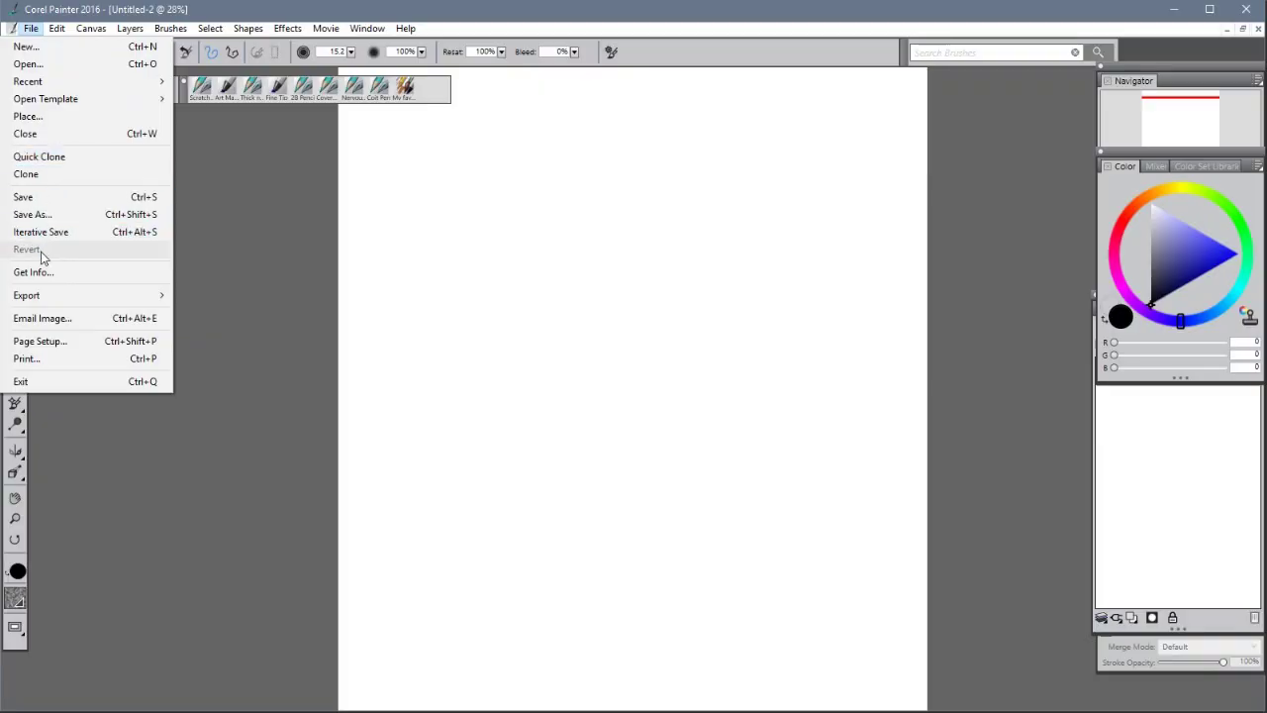
left_click(39, 117)
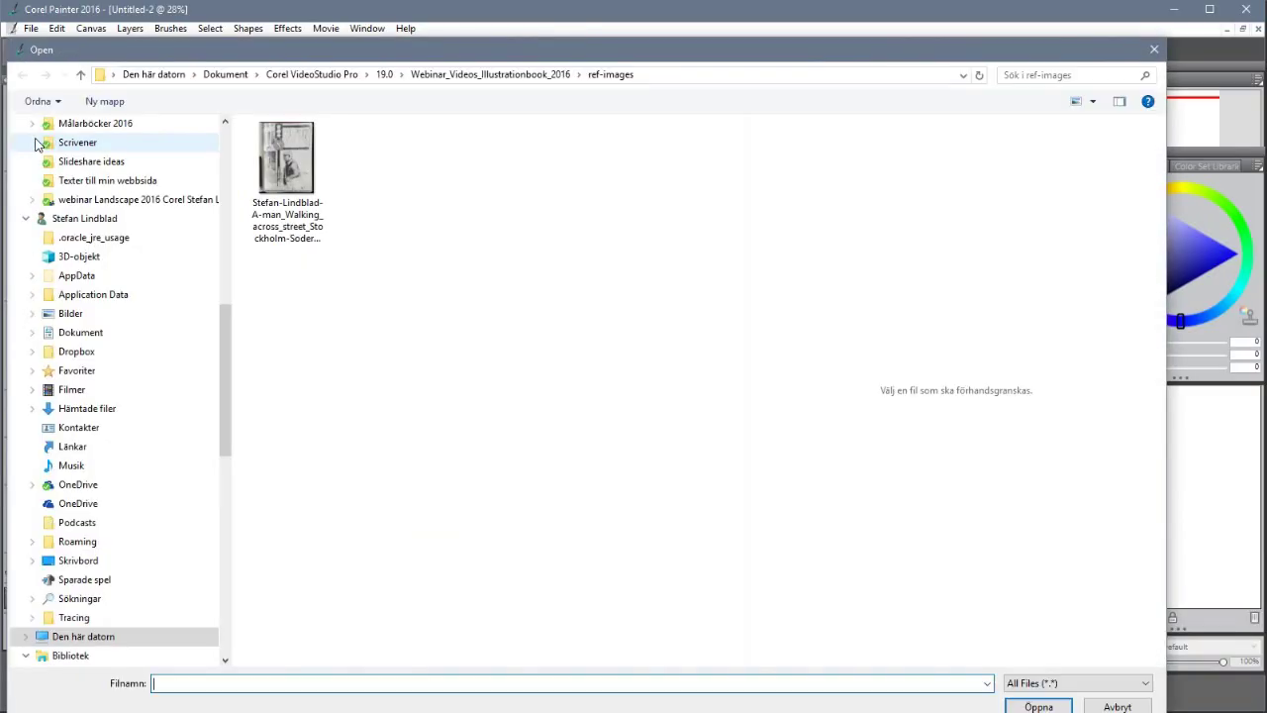
left_click(286, 158)
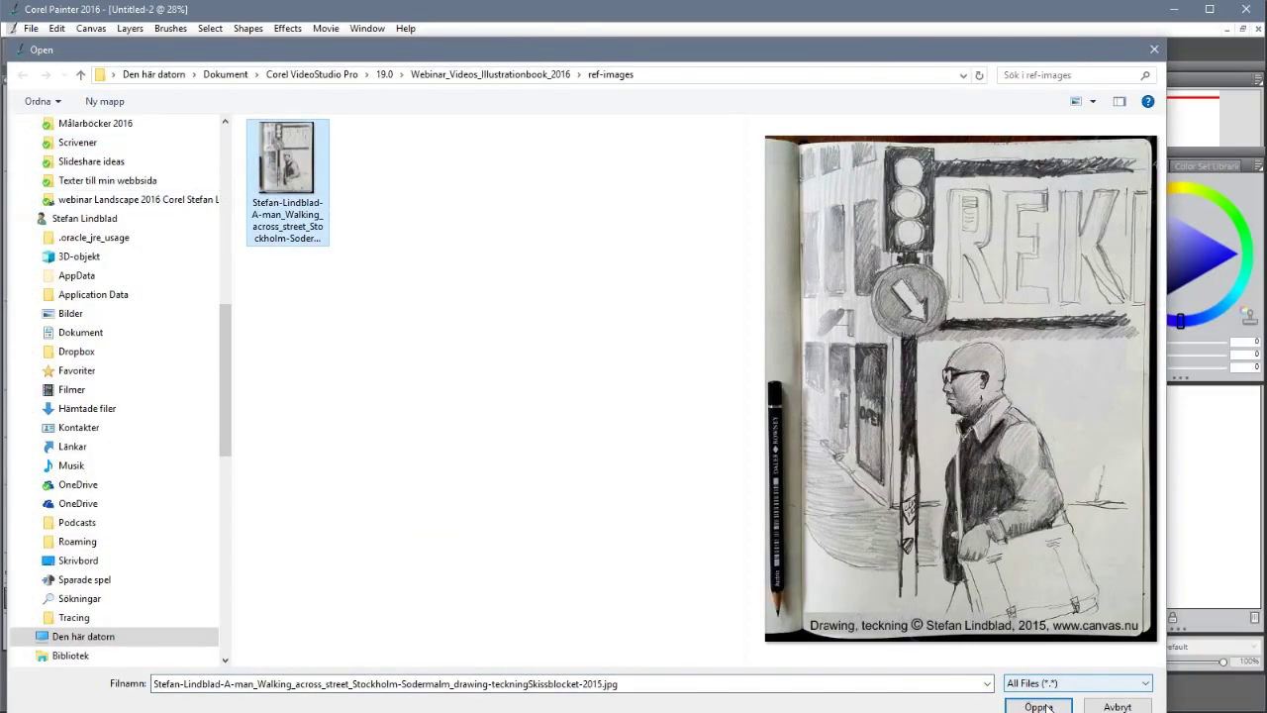
left_click(1035, 706)
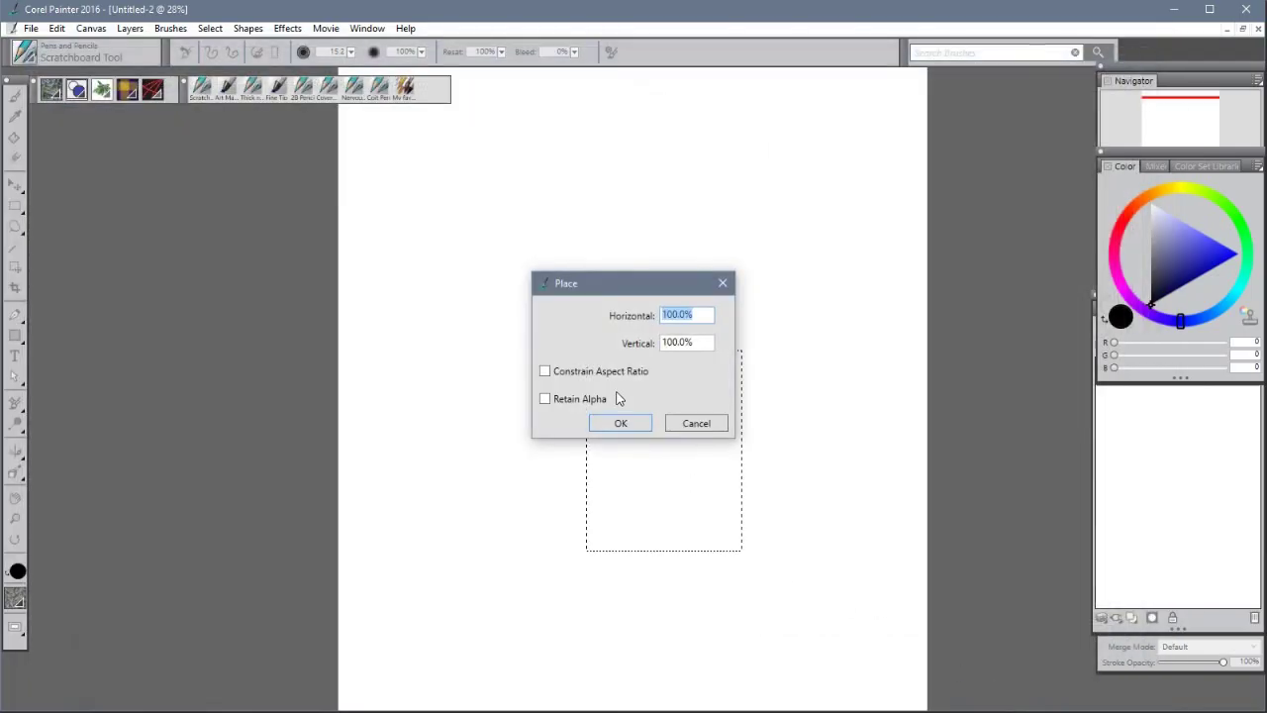
left_click(632, 461)
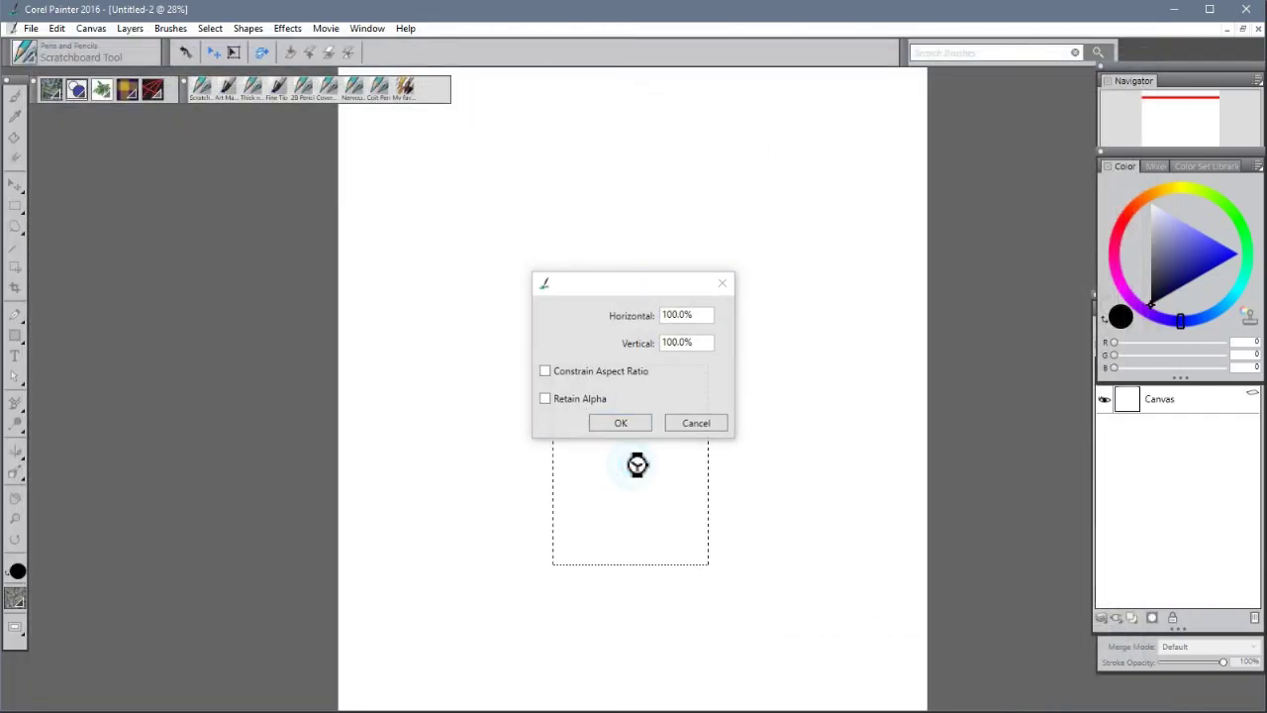
- Move the placed sketch to the page's upper-left corner, enlarge it to cover the page, and shift it slightly left
left_click_drag(632, 471, 491, 214)
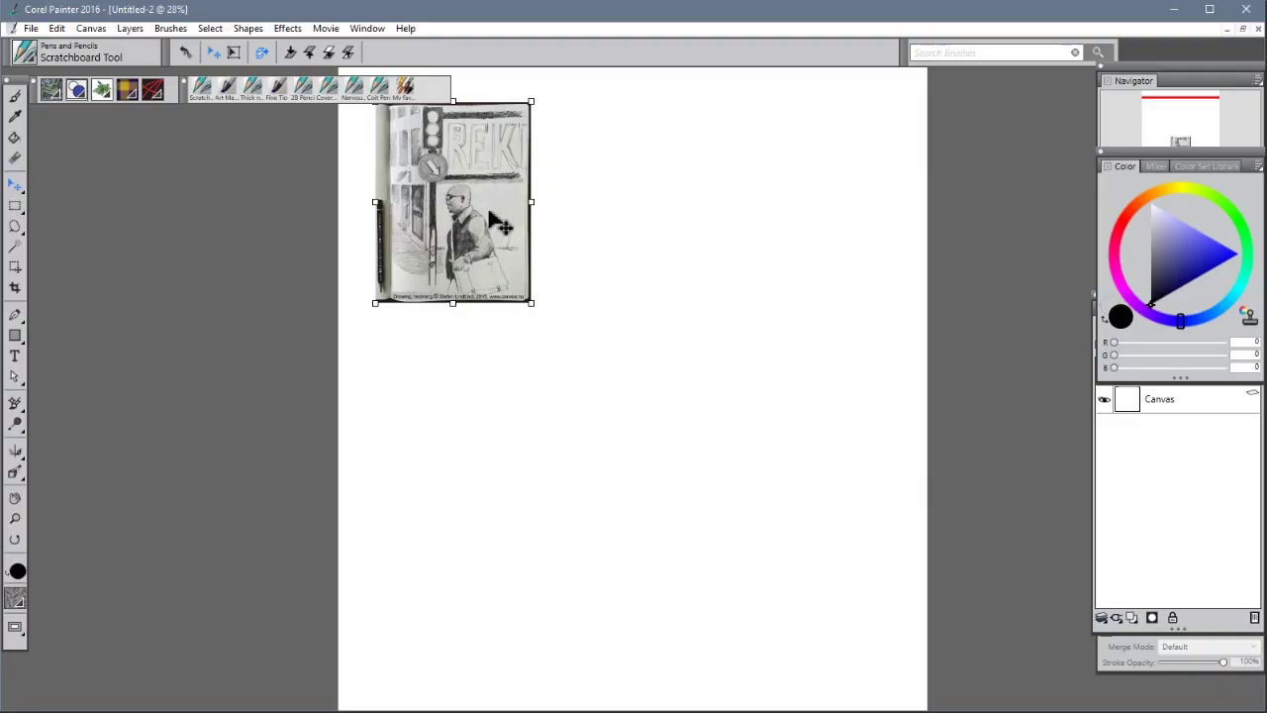
key("ctrl+minus")
key("ctrl+minus")
left_click(505, 225)
left_click_drag(505, 225, 475, 156)
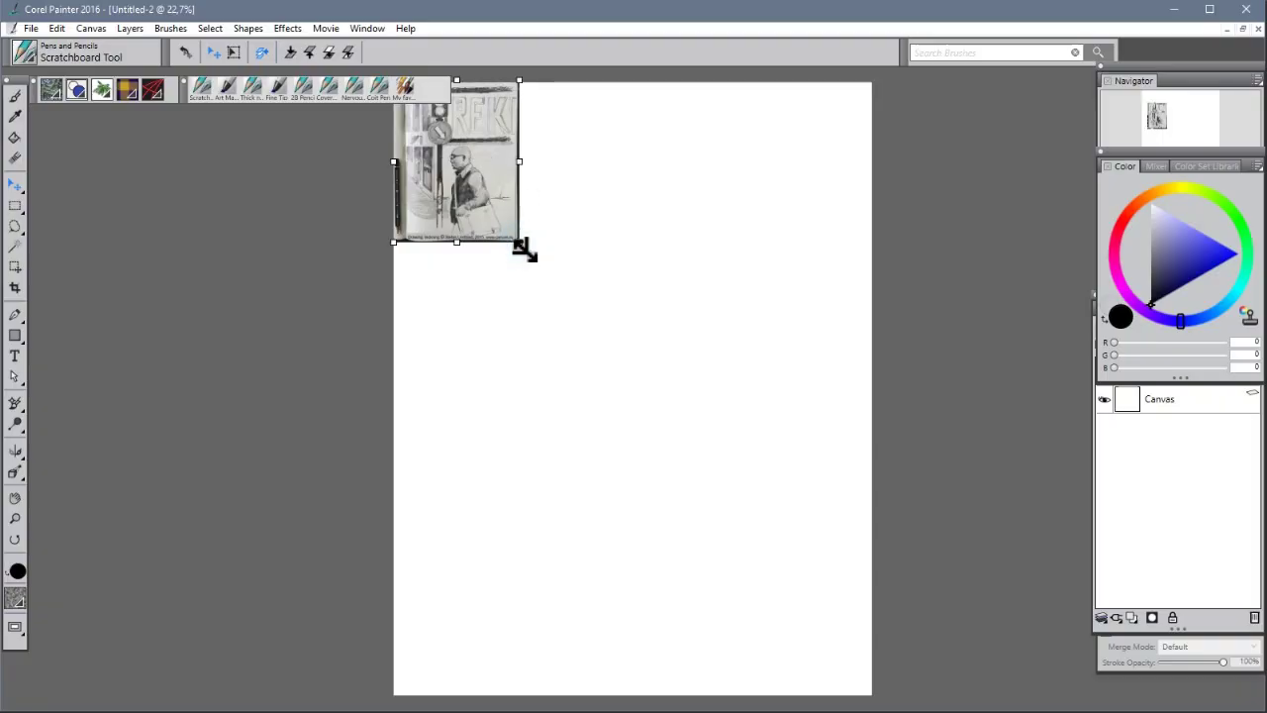
left_click_drag(522, 247, 631, 448)
left_click_drag(871, 667, 895, 699)
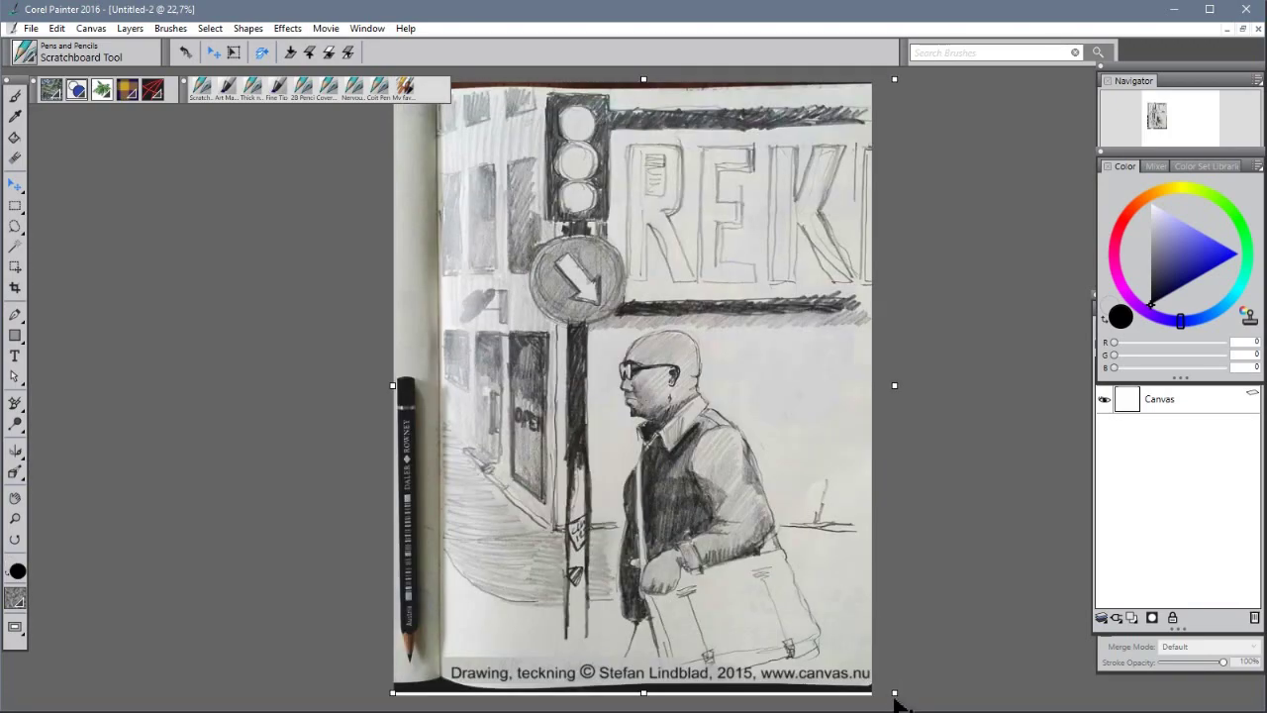
left_click_drag(817, 424, 797, 428)
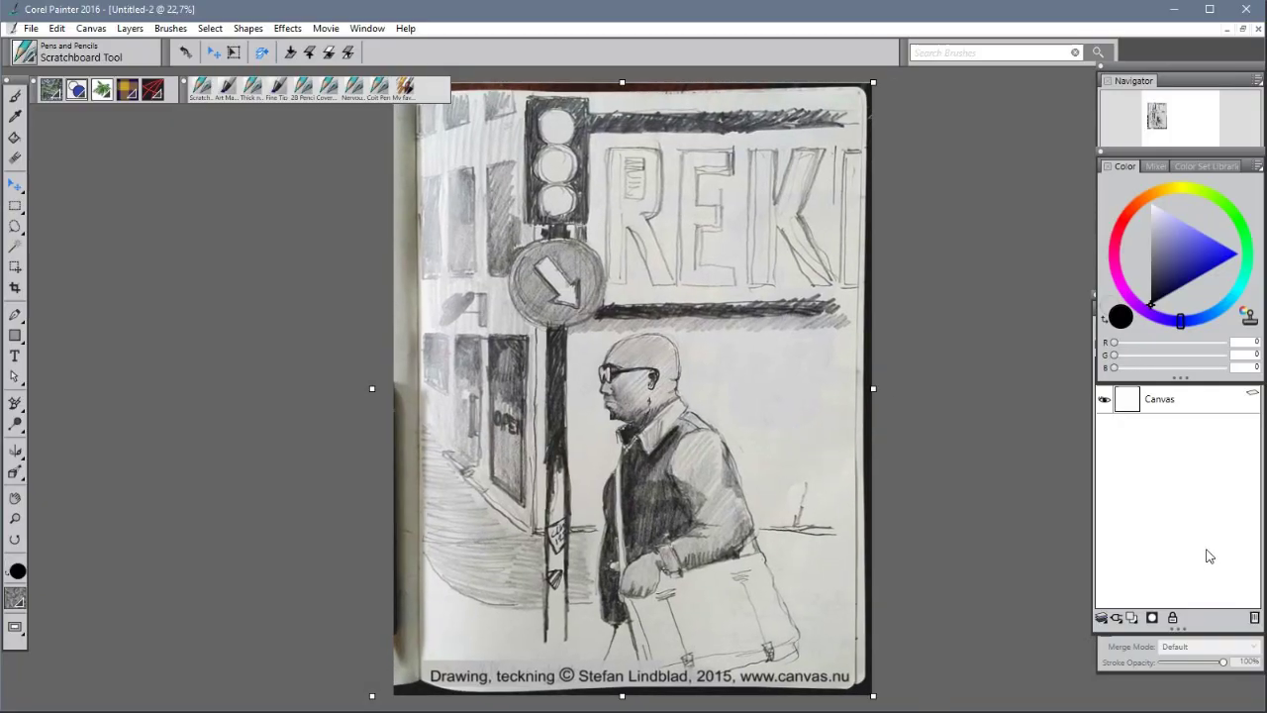
- Select the placed sketch layer and lower its opacity to 54% to fade it for tracing
left_click(1175, 411)
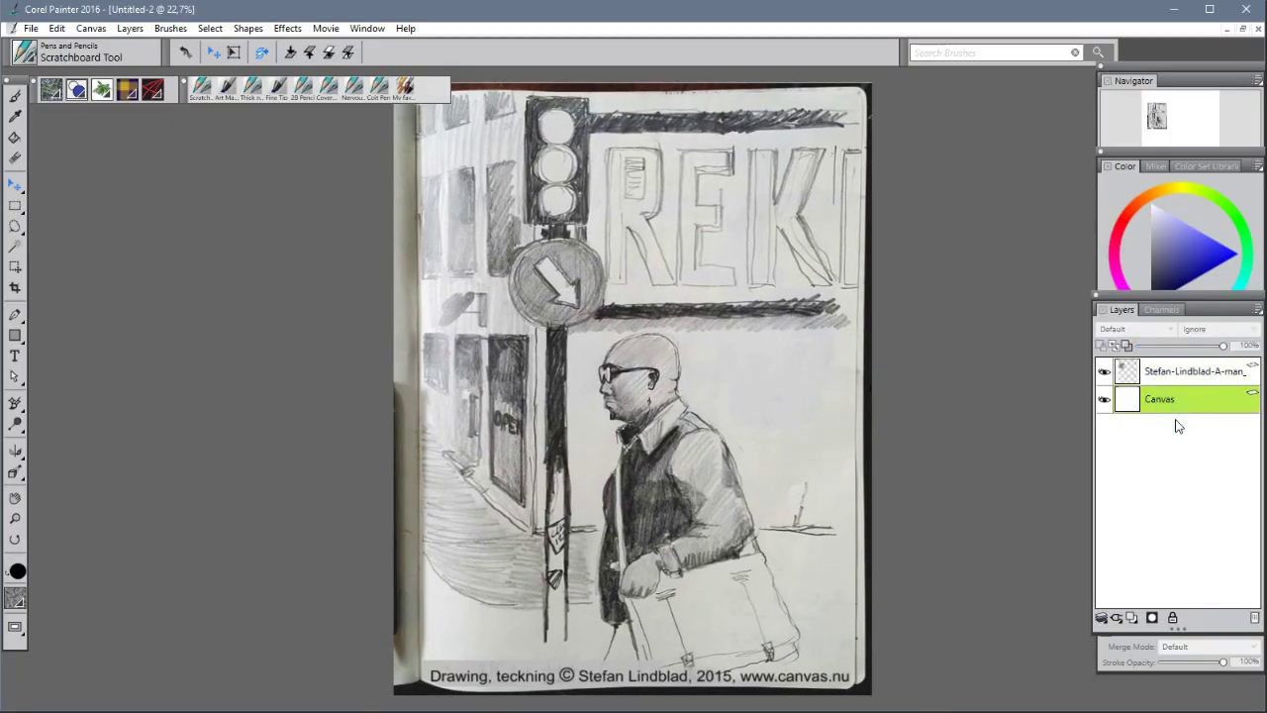
left_click(1181, 376)
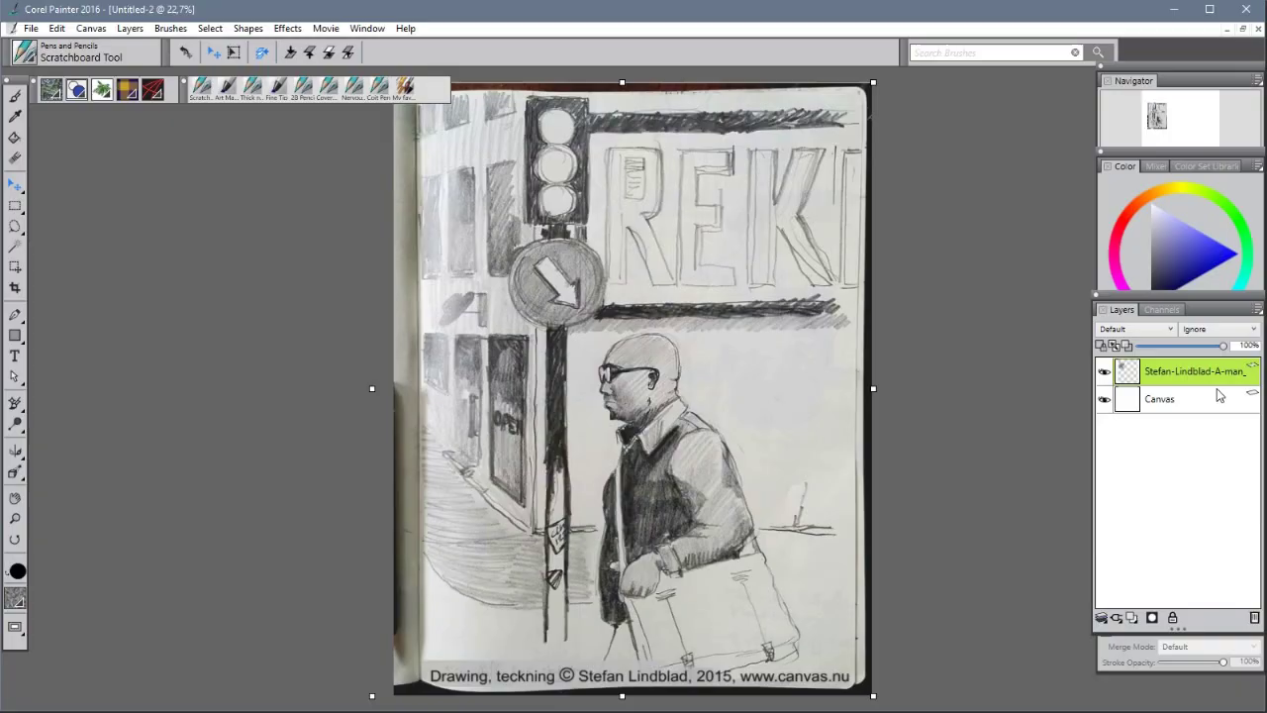
left_click_drag(1222, 346, 1183, 346)
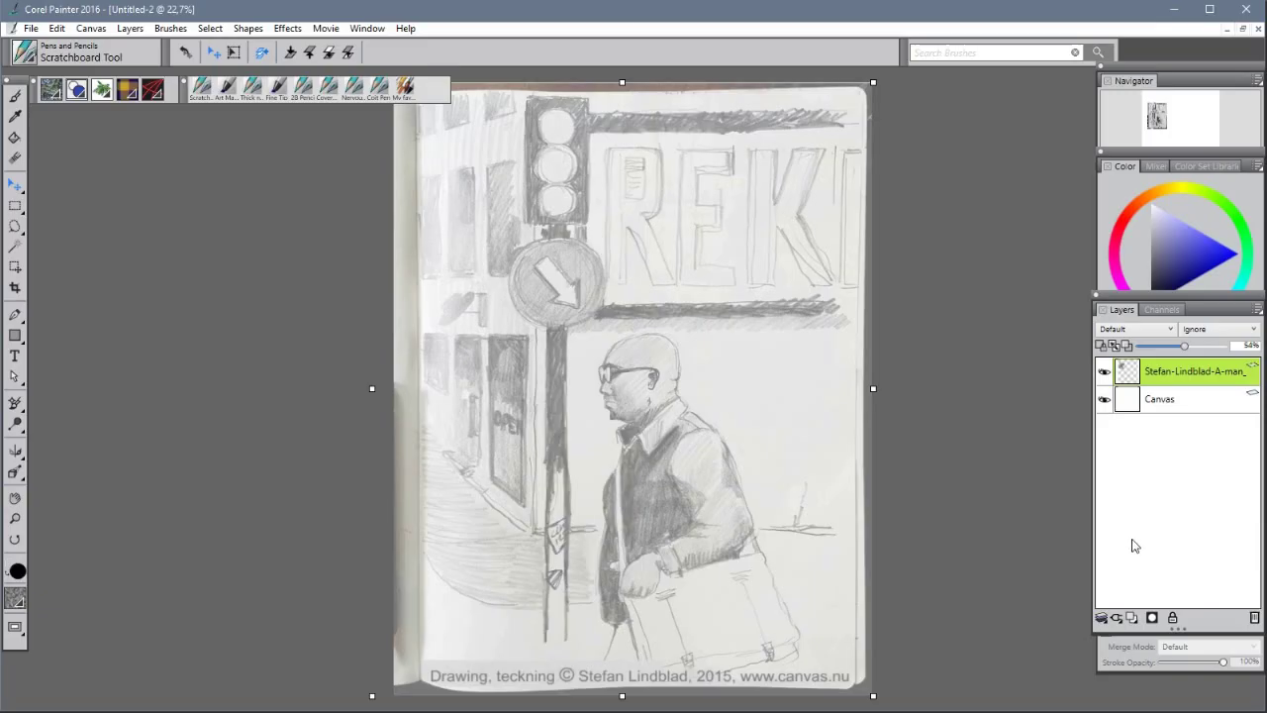
- Add a new layer above the faded sketch and set the drawing colour to pure black
left_click(1132, 619)
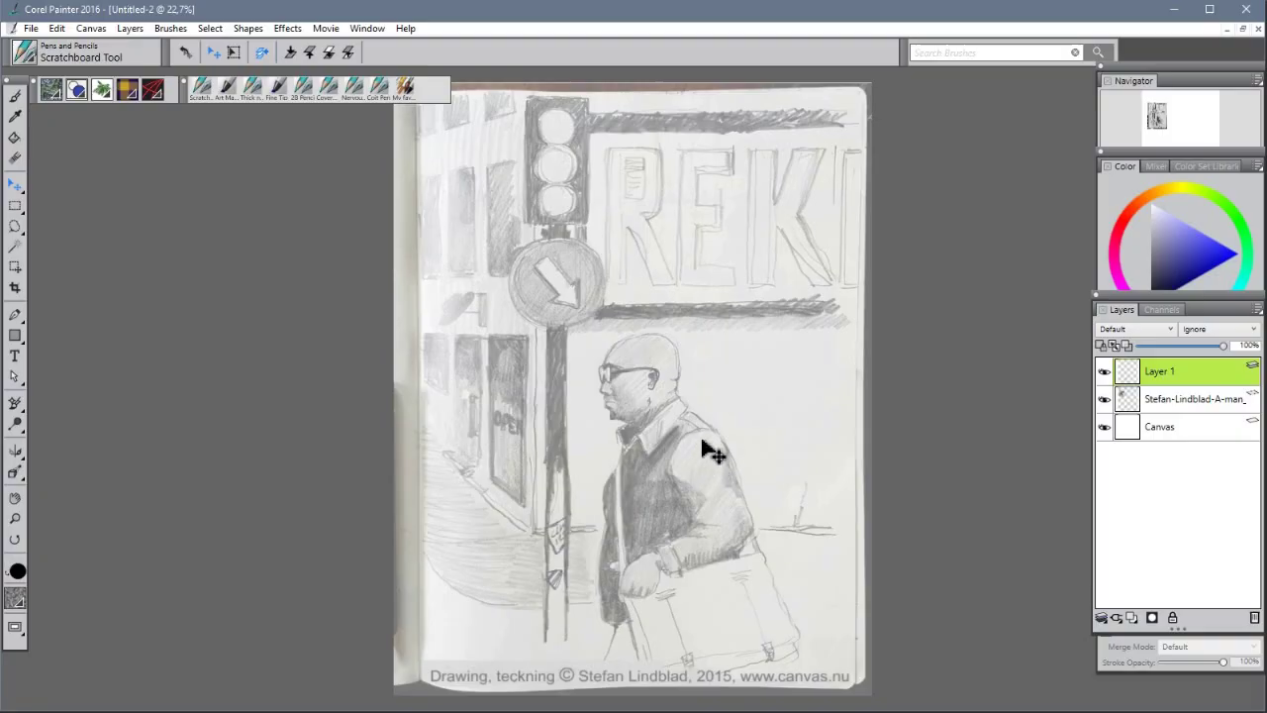
left_click(1169, 268)
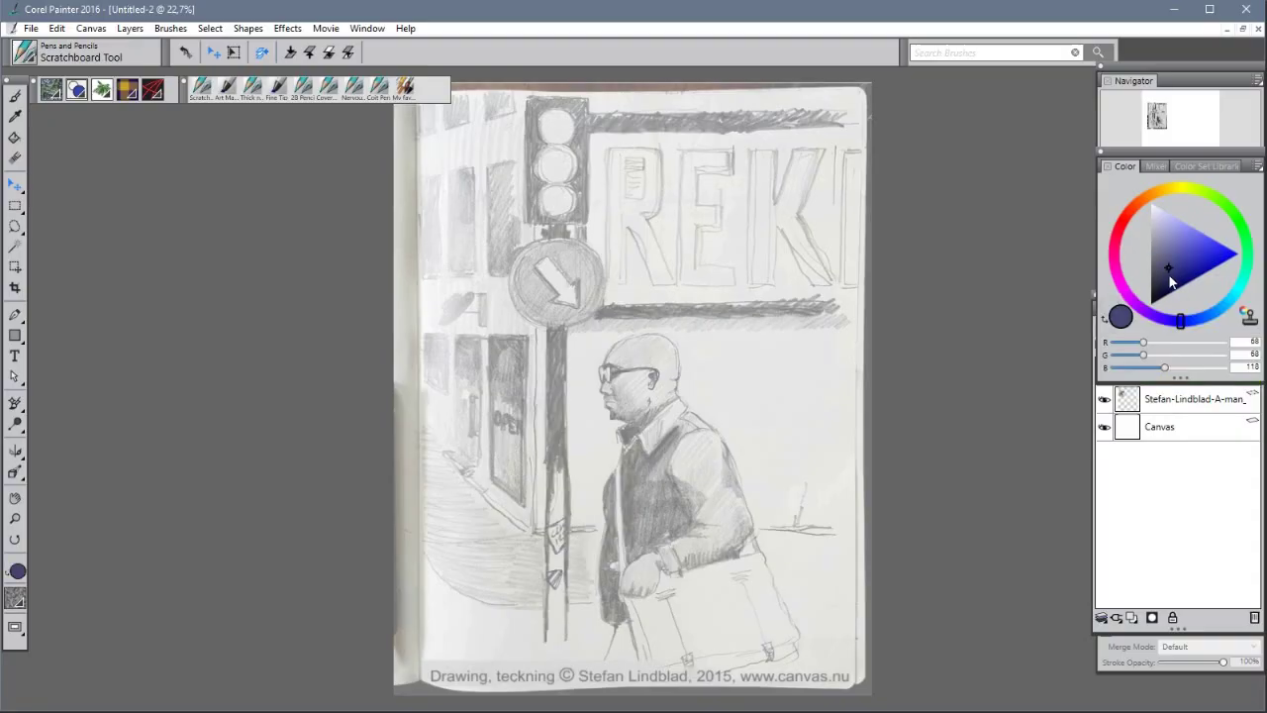
left_click_drag(1169, 267, 1143, 317)
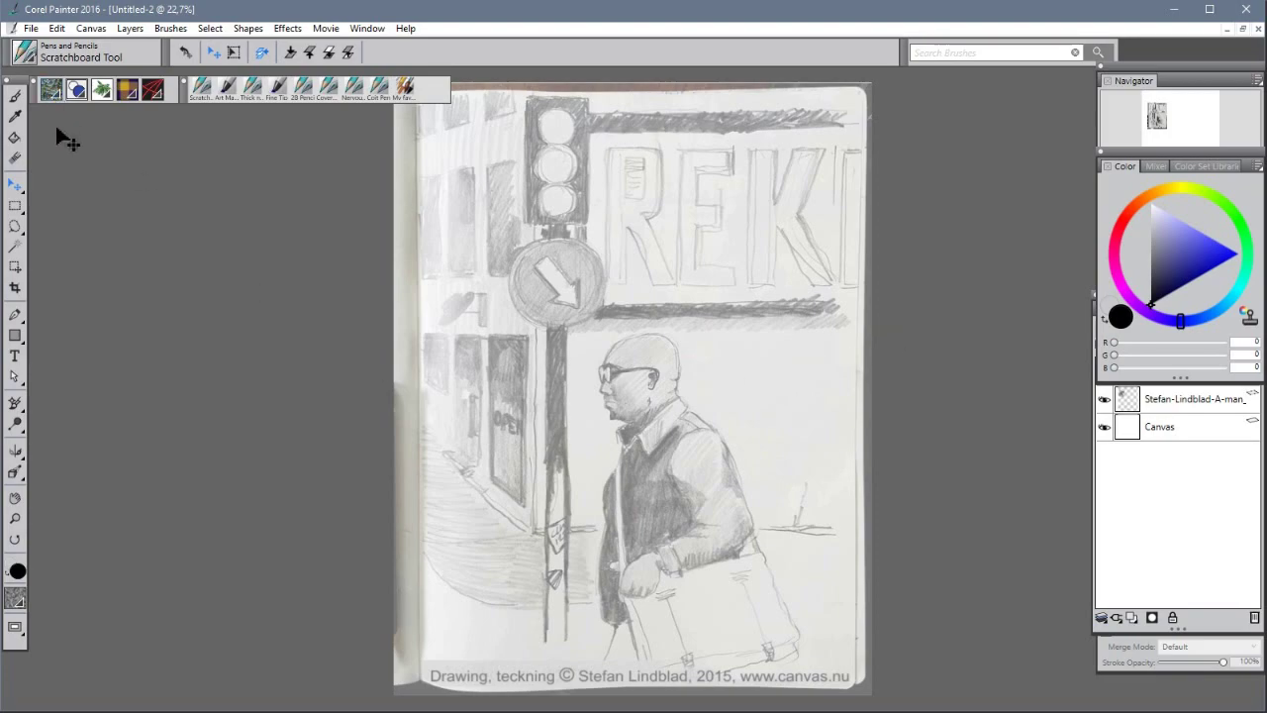
- Examine the available save formats and the existing TIFF illustrations in the PNG tryckoriginal 2016 folder, without saving the document
left_click(31, 30)
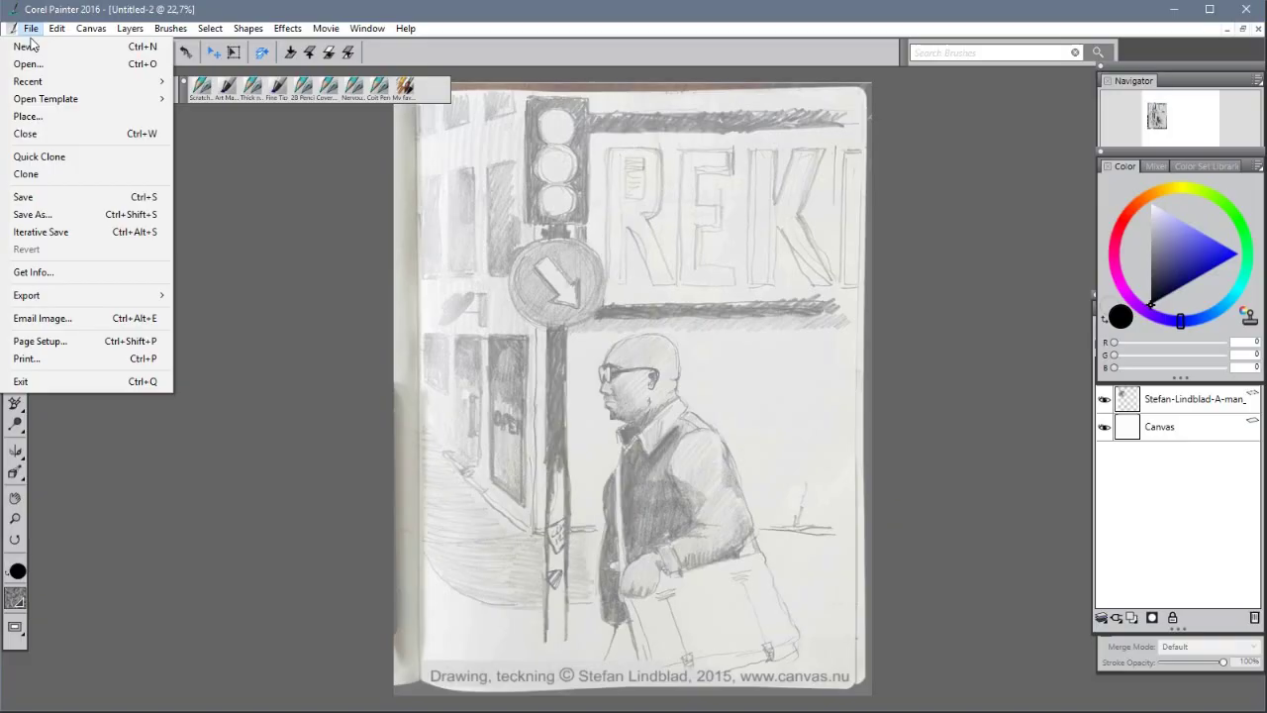
left_click(54, 218)
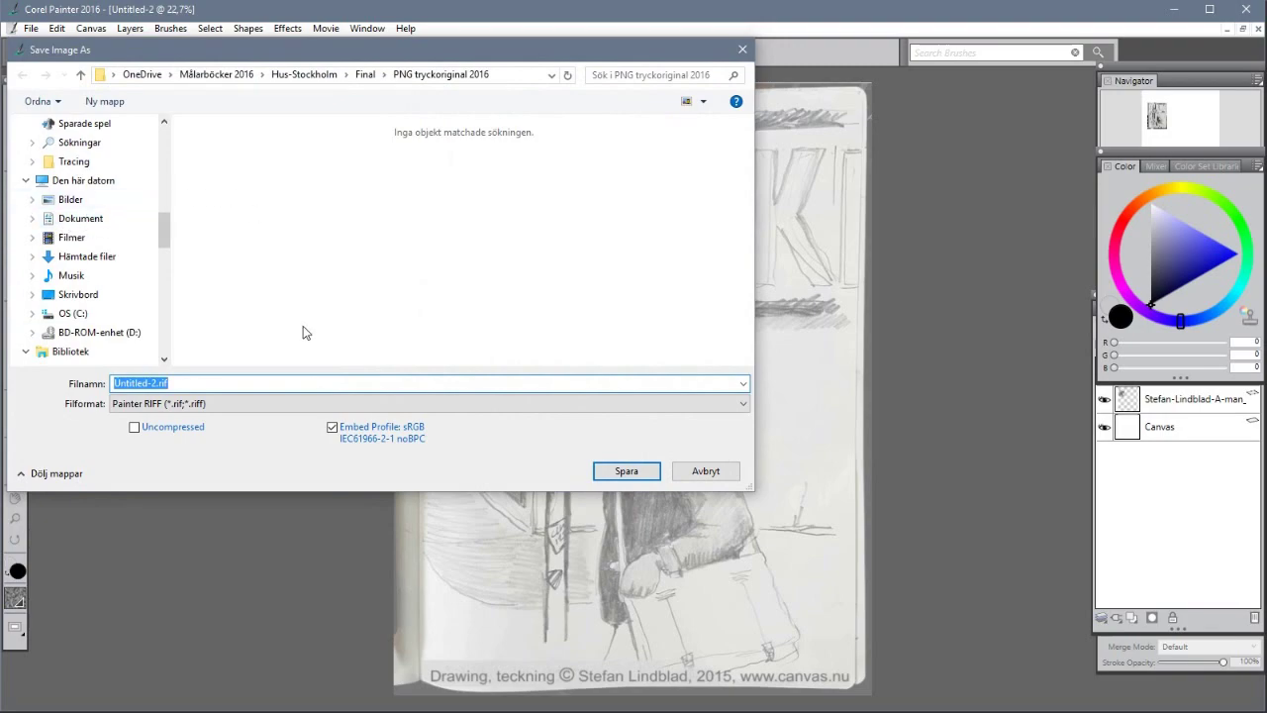
left_click(236, 403)
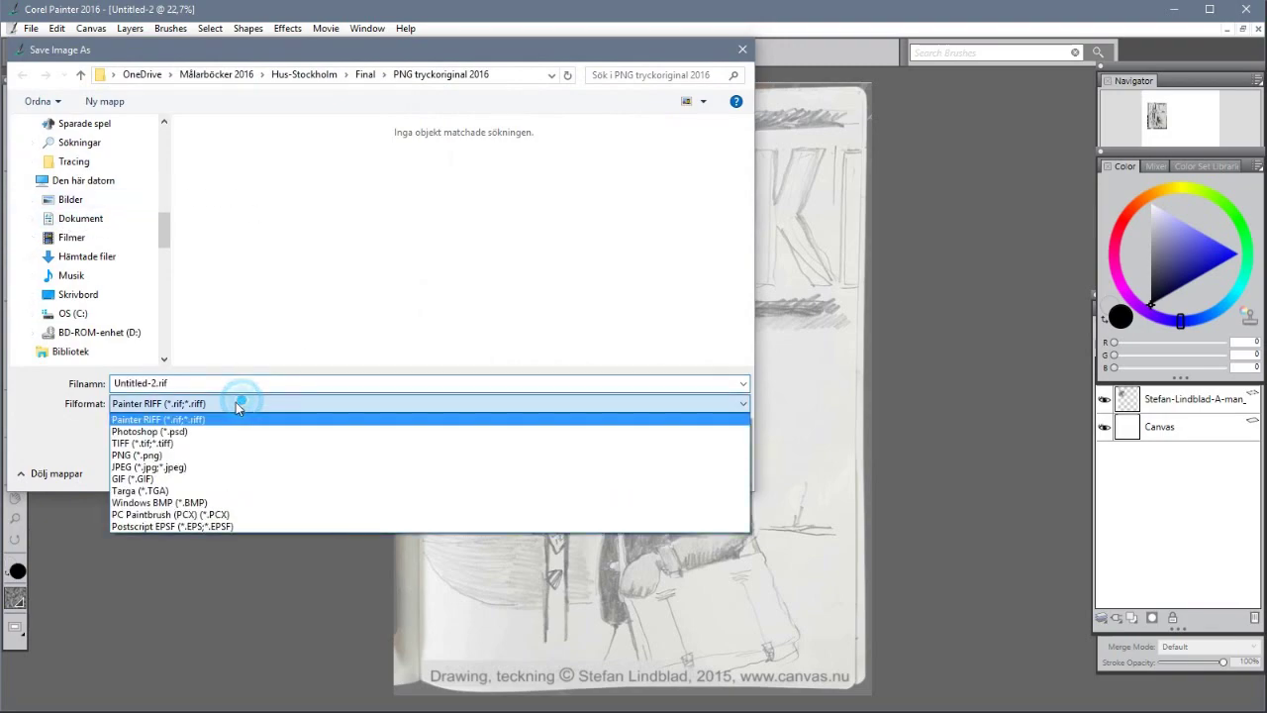
left_click(151, 444)
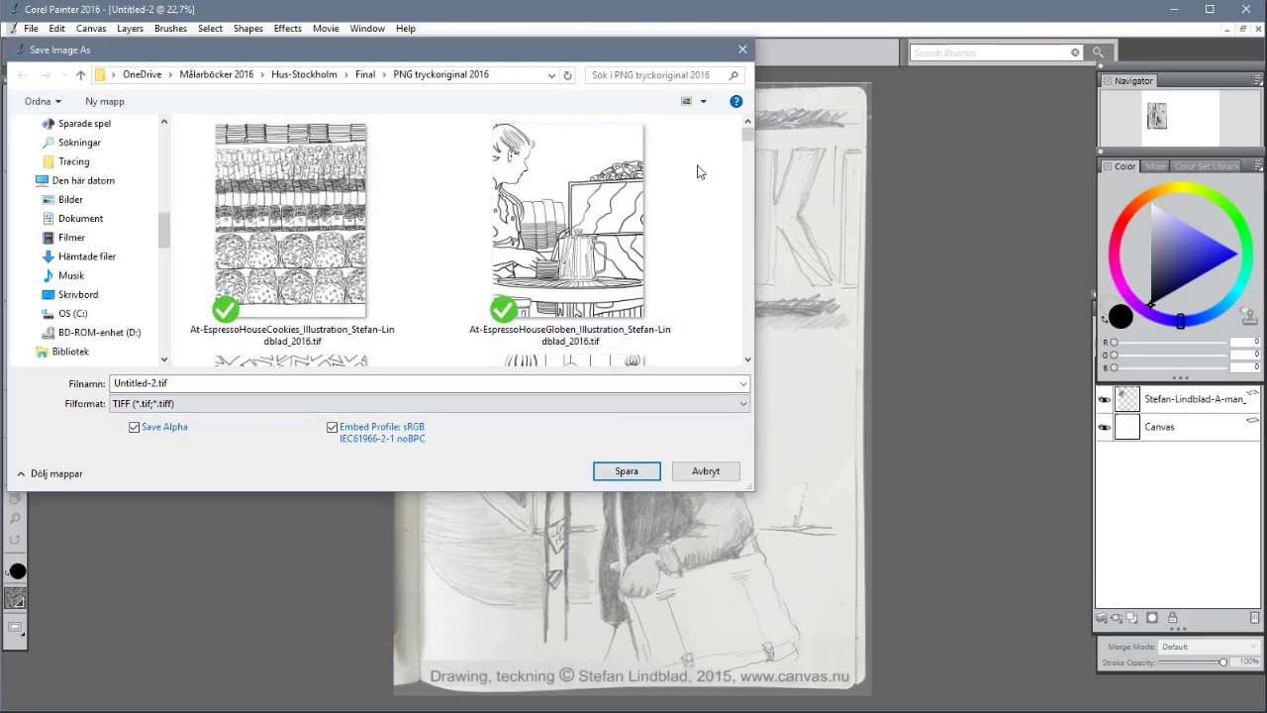
left_click(742, 51)
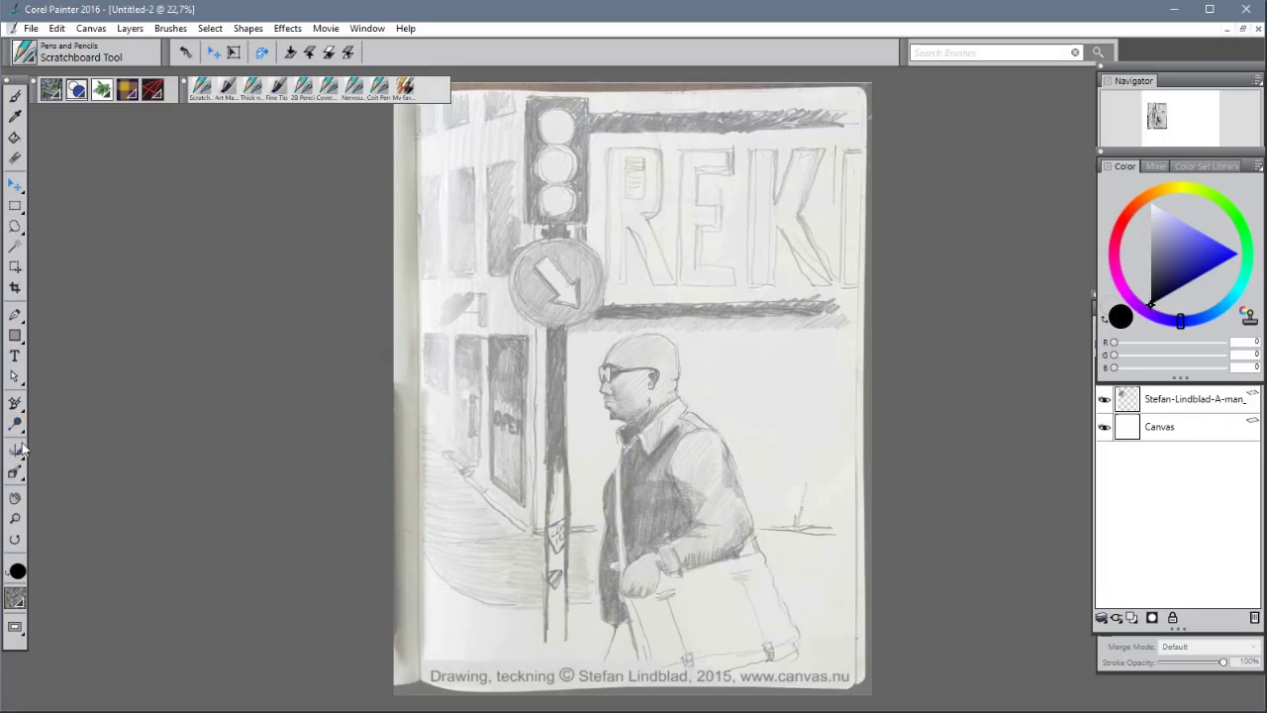
- On Layer 1, trace the outline of the man's bald head, neck and back with the black Scratchboard Tool brush
left_click(15, 517)
mouse_move(392, 214)
left_mouse_down()
mouse_move(641, 438)
mouse_move(901, 580)
mouse_move(413, 238)
mouse_move(1078, 669)
left_mouse_up()
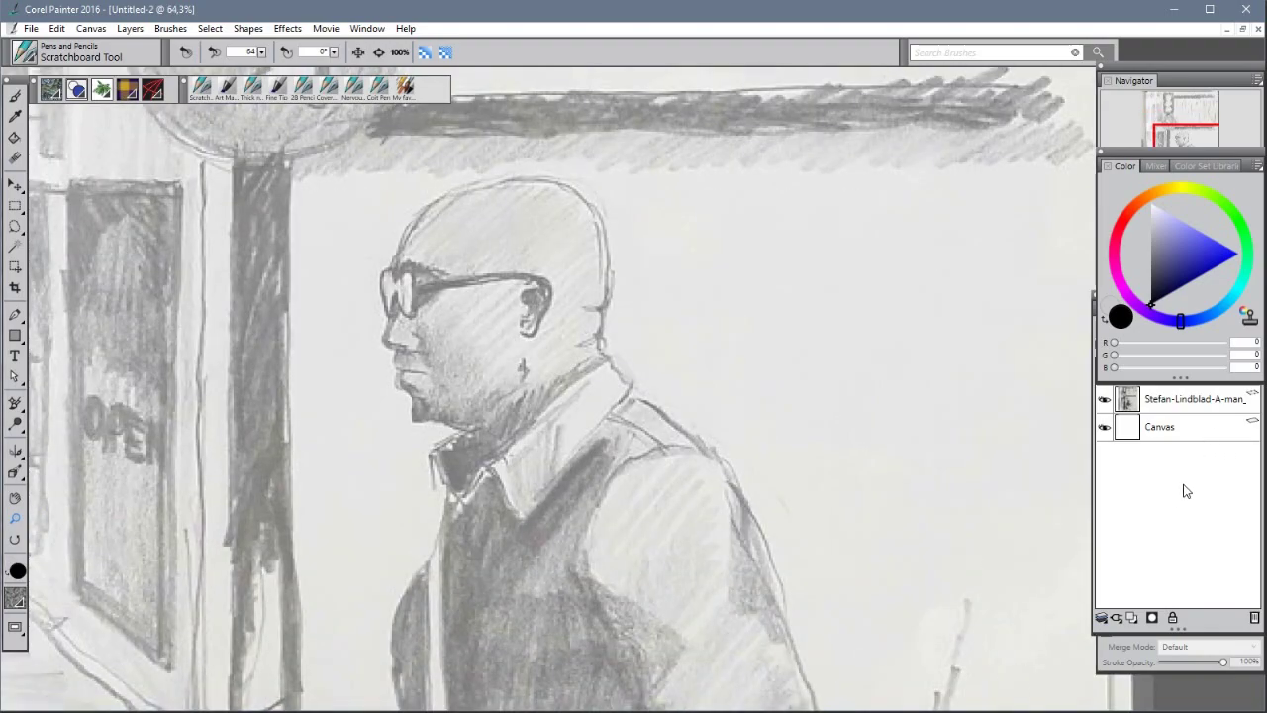
key("ctrl+shift+n")
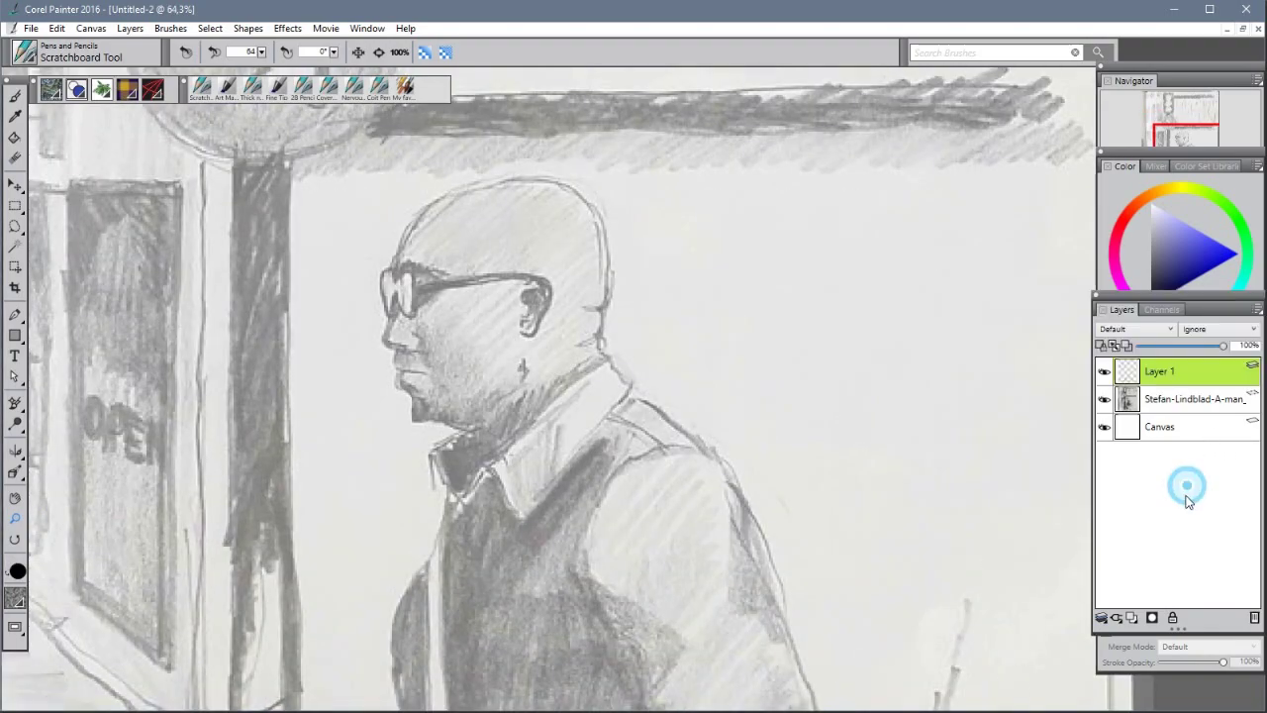
left_click(15, 96)
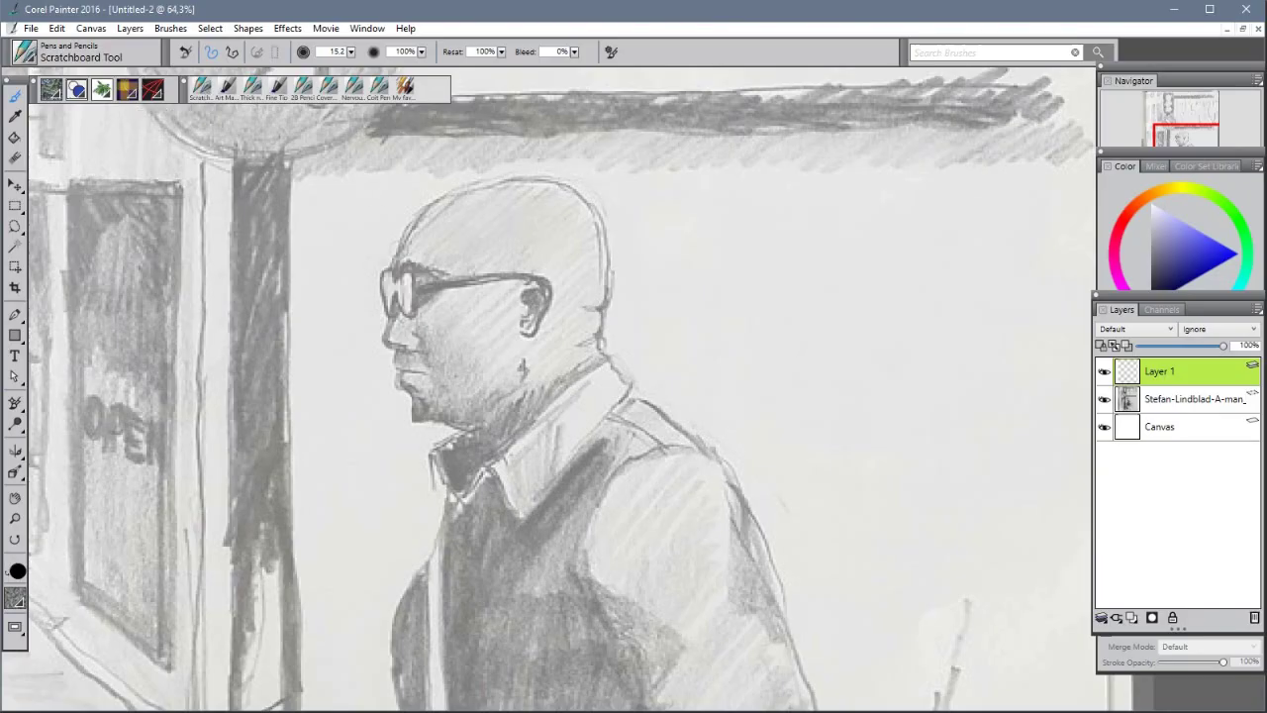
mouse_move(387, 269)
left_mouse_down()
mouse_move(460, 184)
mouse_move(545, 178)
mouse_move(606, 205)
mouse_move(618, 263)
mouse_move(601, 309)
mouse_move(613, 307)
mouse_move(585, 342)
mouse_move(603, 339)
mouse_move(615, 381)
mouse_move(710, 442)
mouse_move(793, 644)
left_mouse_up()
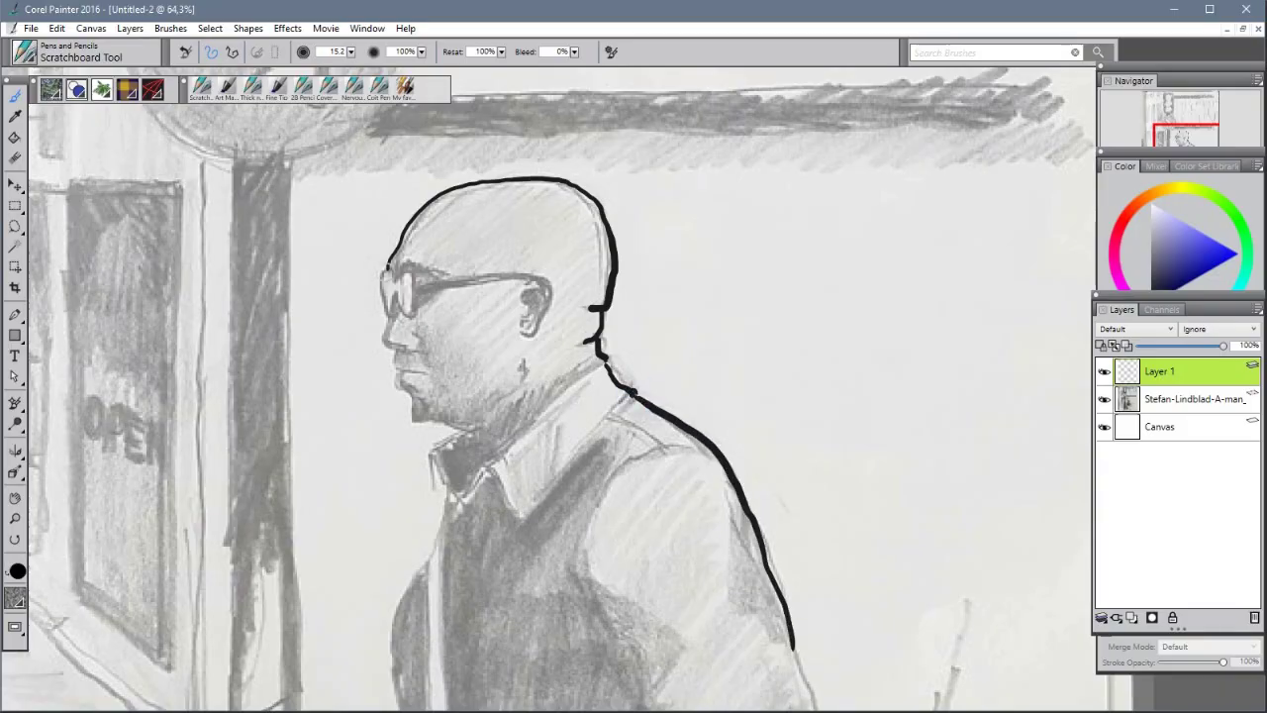
- Trace the man's glasses, ear, eyebrow and the bridge of his nose in black
left_click_drag(383, 272, 412, 278)
left_click(414, 285)
mouse_move(414, 285)
left_mouse_down()
mouse_move(543, 276)
mouse_move(529, 286)
mouse_move(552, 281)
mouse_move(524, 334)
left_mouse_up()
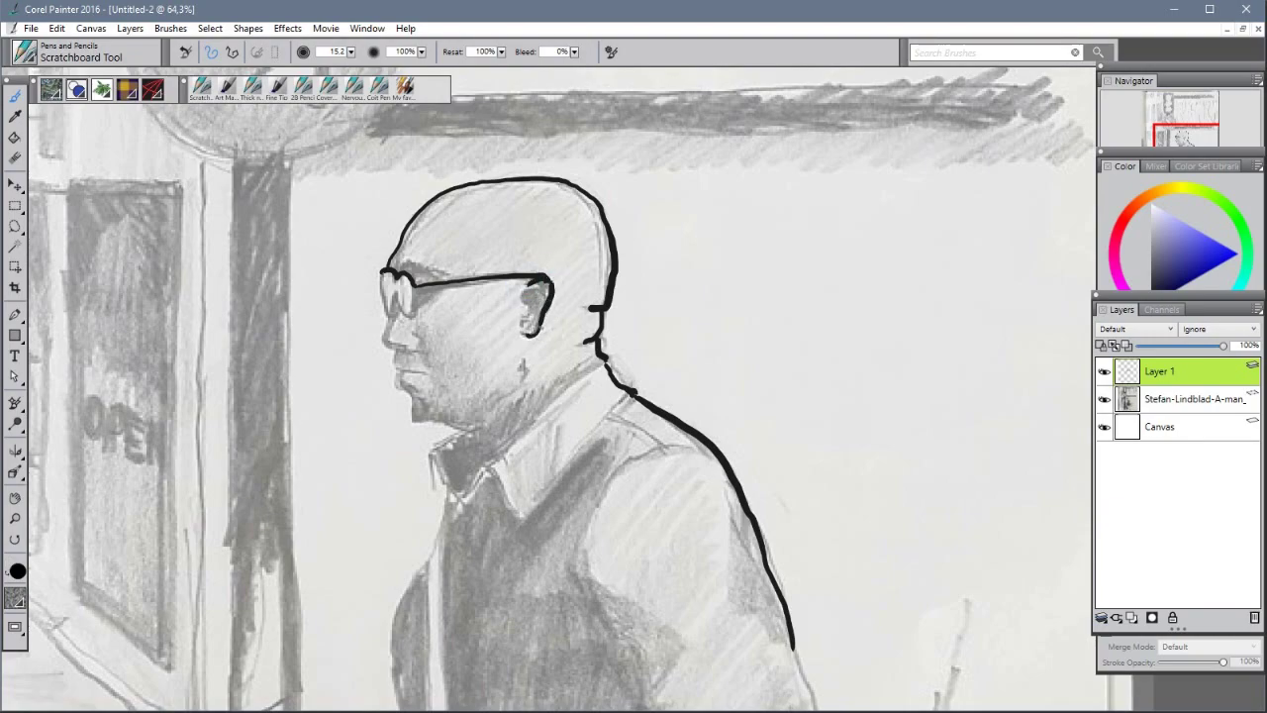
left_click(533, 290)
mouse_move(533, 290)
left_mouse_down()
mouse_move(533, 310)
mouse_move(536, 297)
left_mouse_up()
left_click(402, 269)
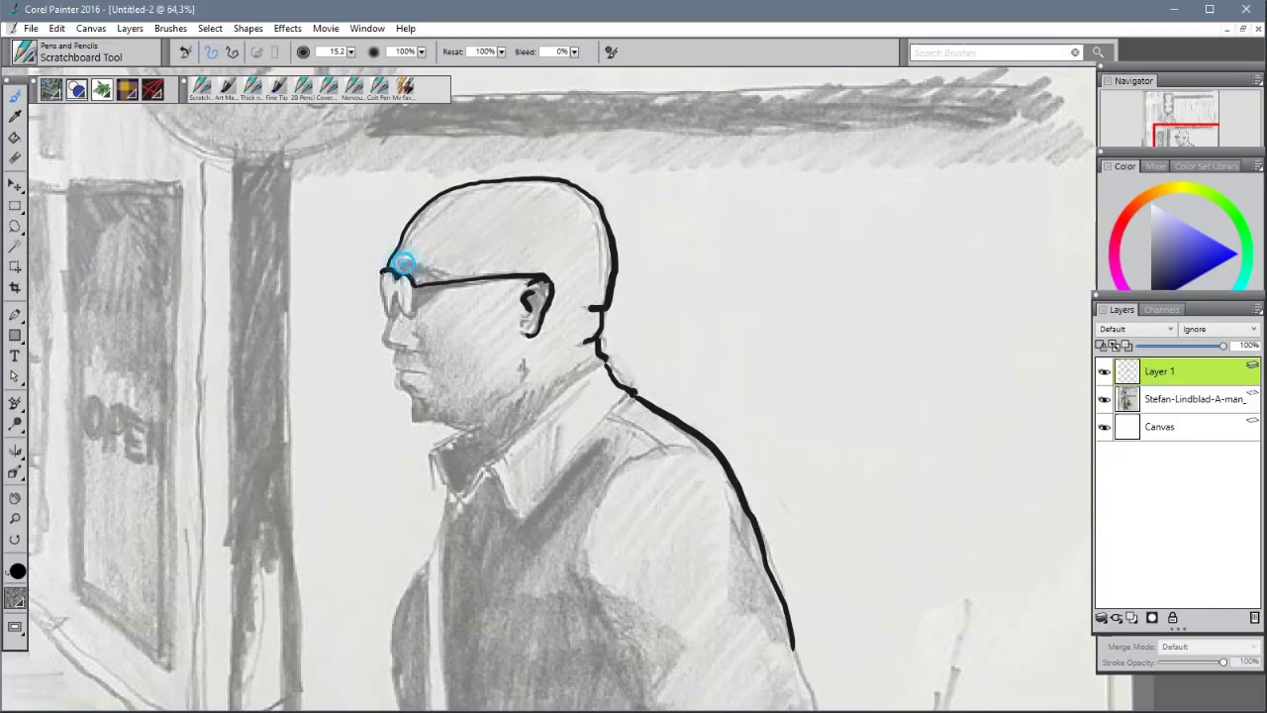
mouse_move(406, 264)
left_mouse_down()
mouse_move(443, 280)
mouse_move(394, 297)
mouse_move(412, 316)
mouse_move(420, 289)
mouse_move(541, 279)
left_mouse_up()
mouse_move(396, 298)
left_mouse_down()
mouse_move(393, 309)
mouse_move(383, 299)
mouse_move(383, 341)
left_mouse_up()
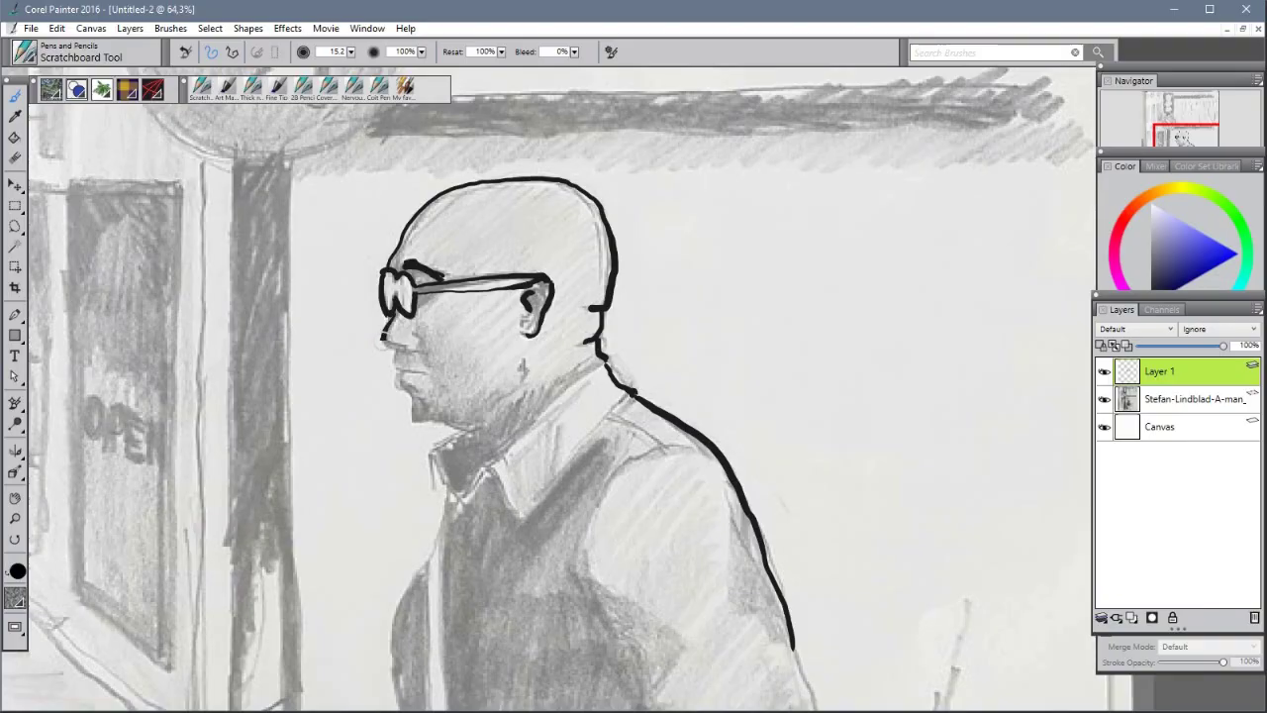
- Trace the lower part of the face, including nostril, mouth and chin, and the shirt collar down to the chest
left_click_drag(394, 345, 407, 348)
key("ctrl+z")
left_click(396, 348)
left_click_drag(391, 347, 399, 350)
mouse_move(400, 375)
left_mouse_down()
mouse_move(415, 423)
mouse_move(464, 428)
mouse_move(461, 496)
mouse_move(482, 465)
mouse_move(525, 524)
mouse_move(630, 396)
mouse_move(604, 345)
mouse_move(602, 363)
mouse_move(486, 467)
mouse_move(449, 452)
mouse_move(459, 434)
mouse_move(431, 452)
mouse_move(444, 527)
mouse_move(376, 640)
left_mouse_up()
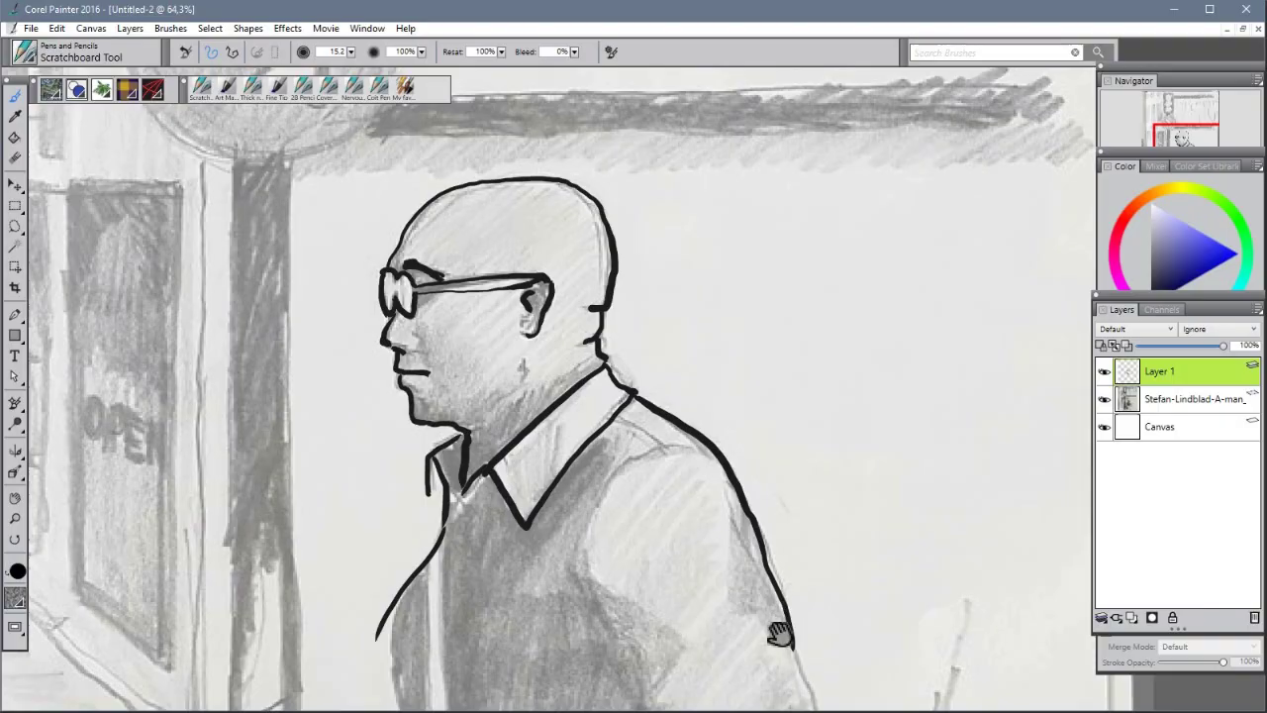
- Trace the man's bent arm with its shirt cuff, the front edge of his torso and the vertical line down his chest
left_click_drag(778, 634, 829, 397)
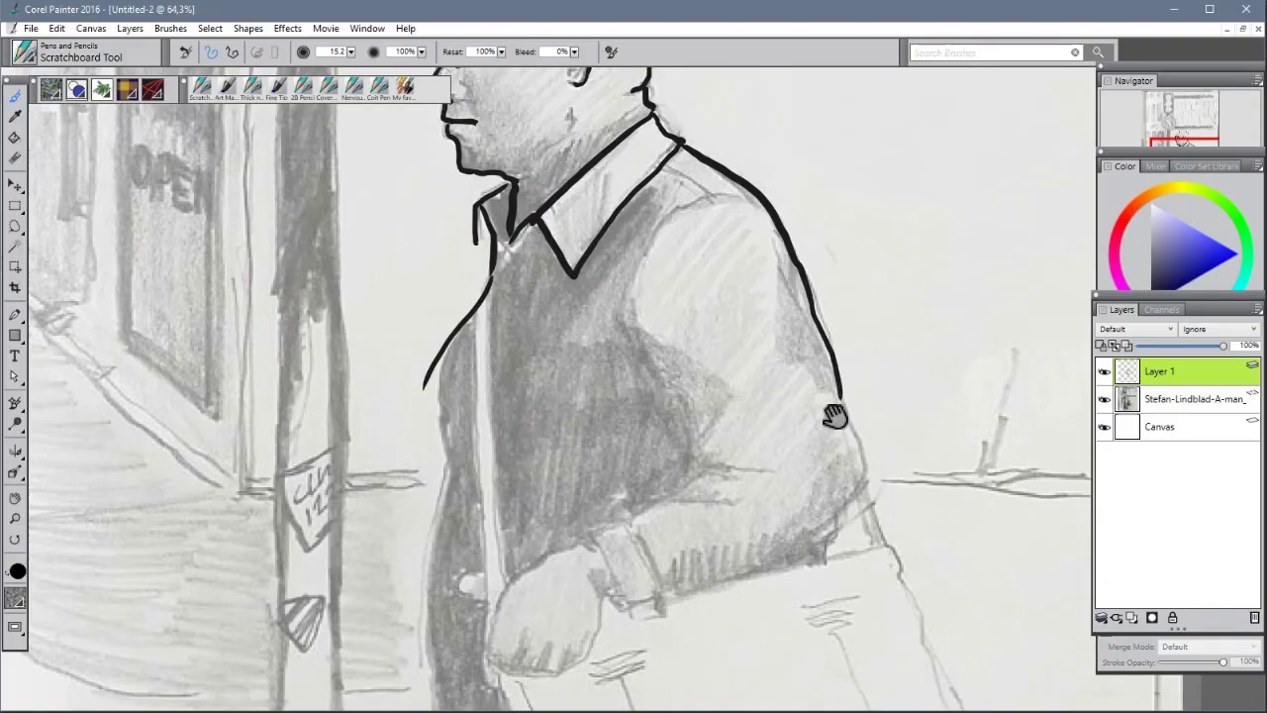
mouse_move(837, 330)
left_mouse_down()
mouse_move(863, 627)
mouse_move(878, 344)
mouse_move(845, 360)
left_mouse_up()
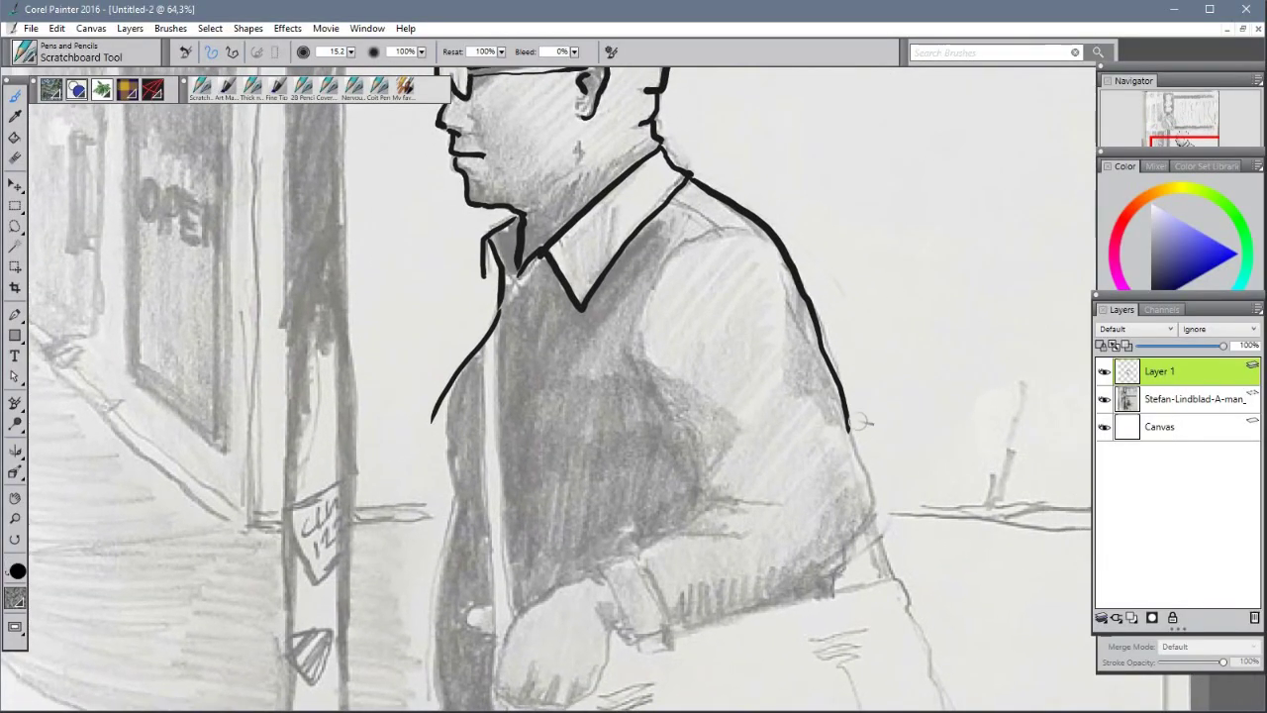
mouse_move(841, 408)
left_mouse_down()
mouse_move(875, 526)
mouse_move(871, 500)
mouse_move(819, 563)
mouse_move(693, 626)
left_mouse_up()
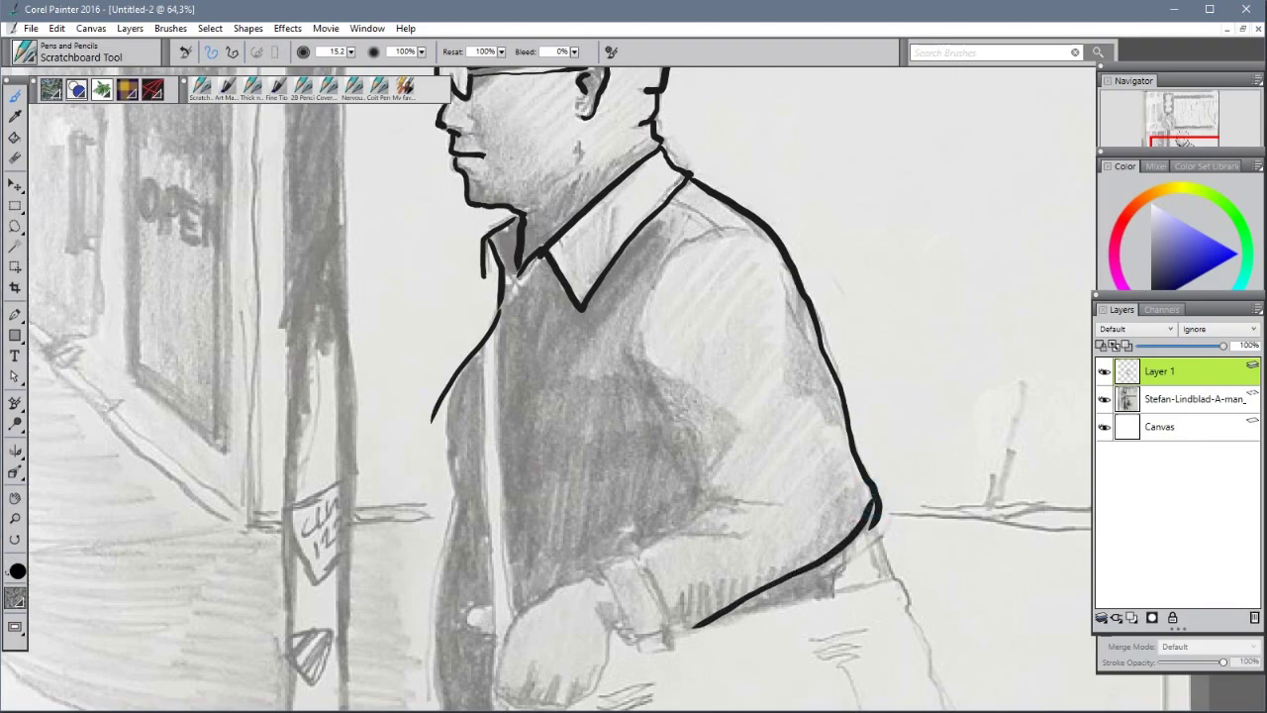
mouse_move(633, 319)
left_mouse_down()
mouse_move(639, 368)
mouse_move(695, 481)
mouse_move(669, 523)
mouse_move(588, 575)
mouse_move(639, 636)
left_mouse_up()
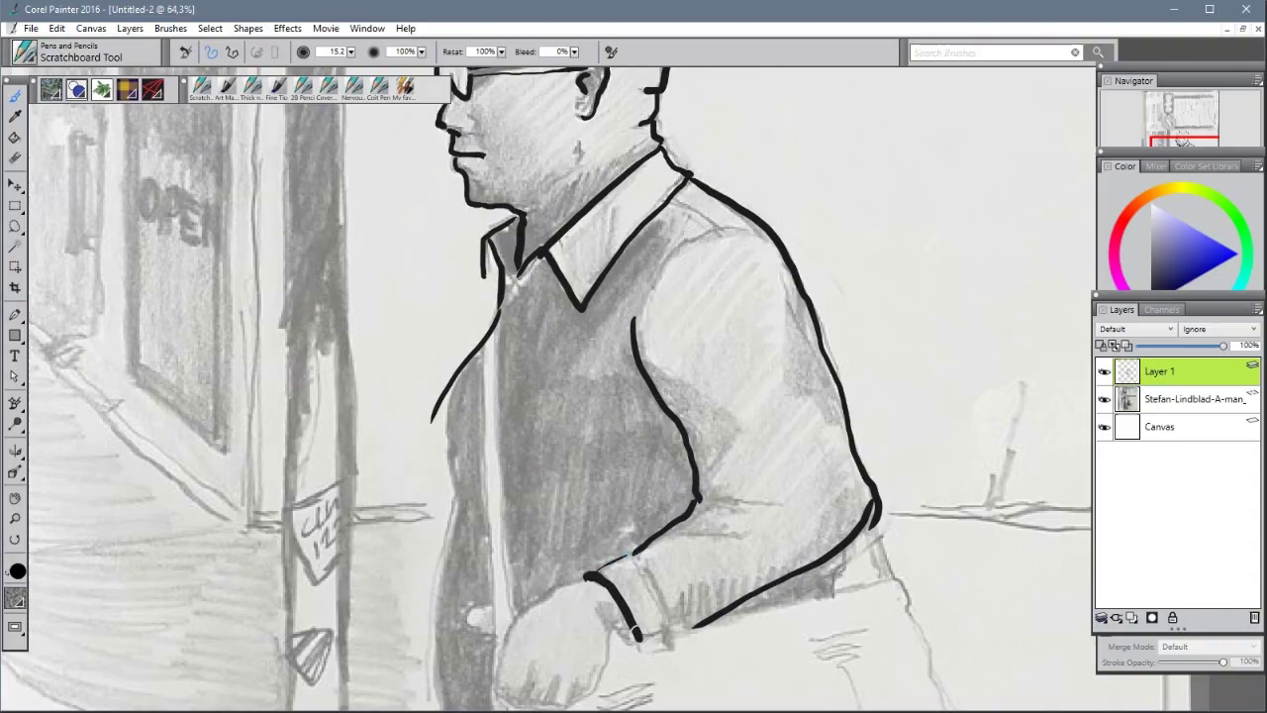
left_click_drag(634, 553, 676, 629)
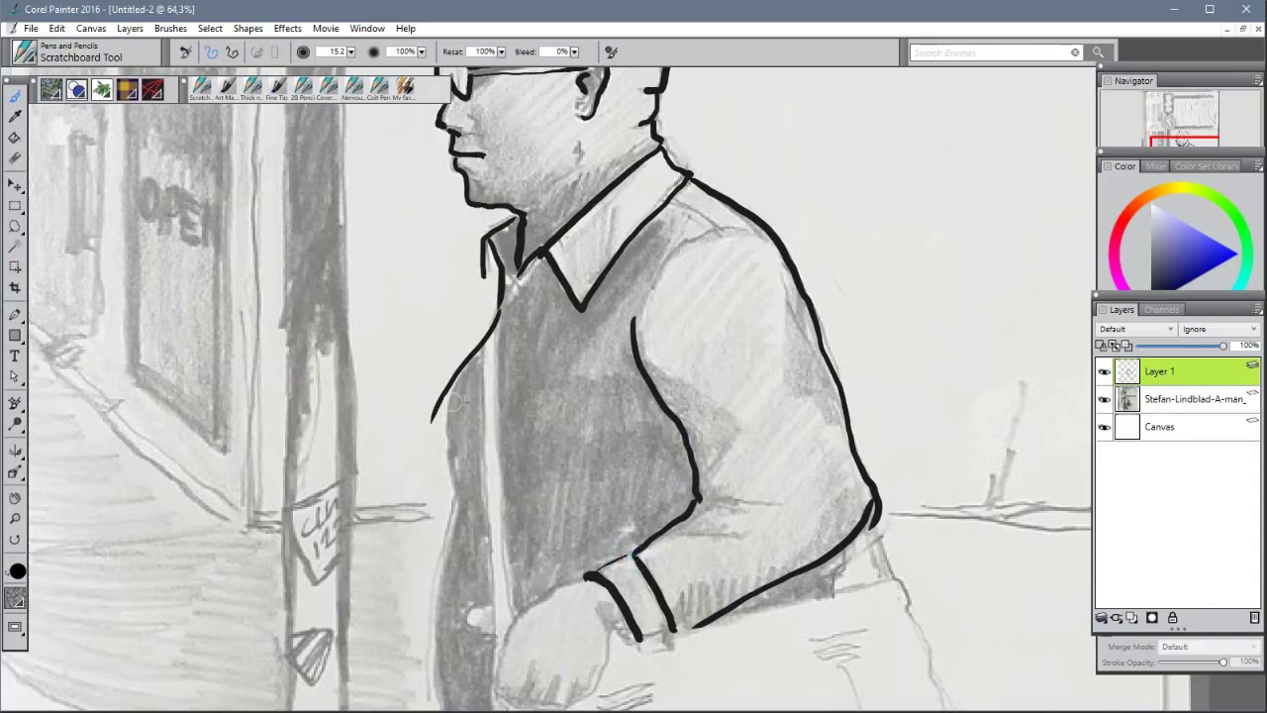
mouse_move(453, 379)
left_mouse_down()
mouse_move(459, 505)
mouse_move(428, 670)
left_mouse_up()
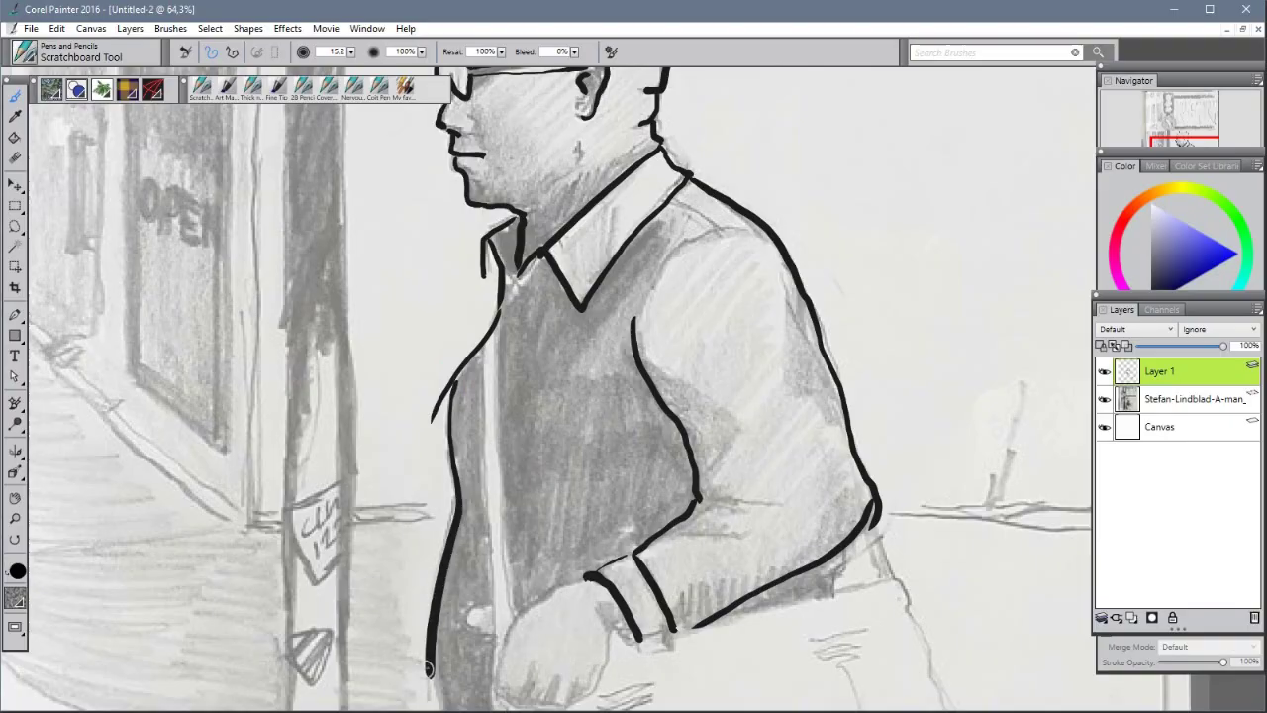
left_click_drag(501, 315, 495, 569)
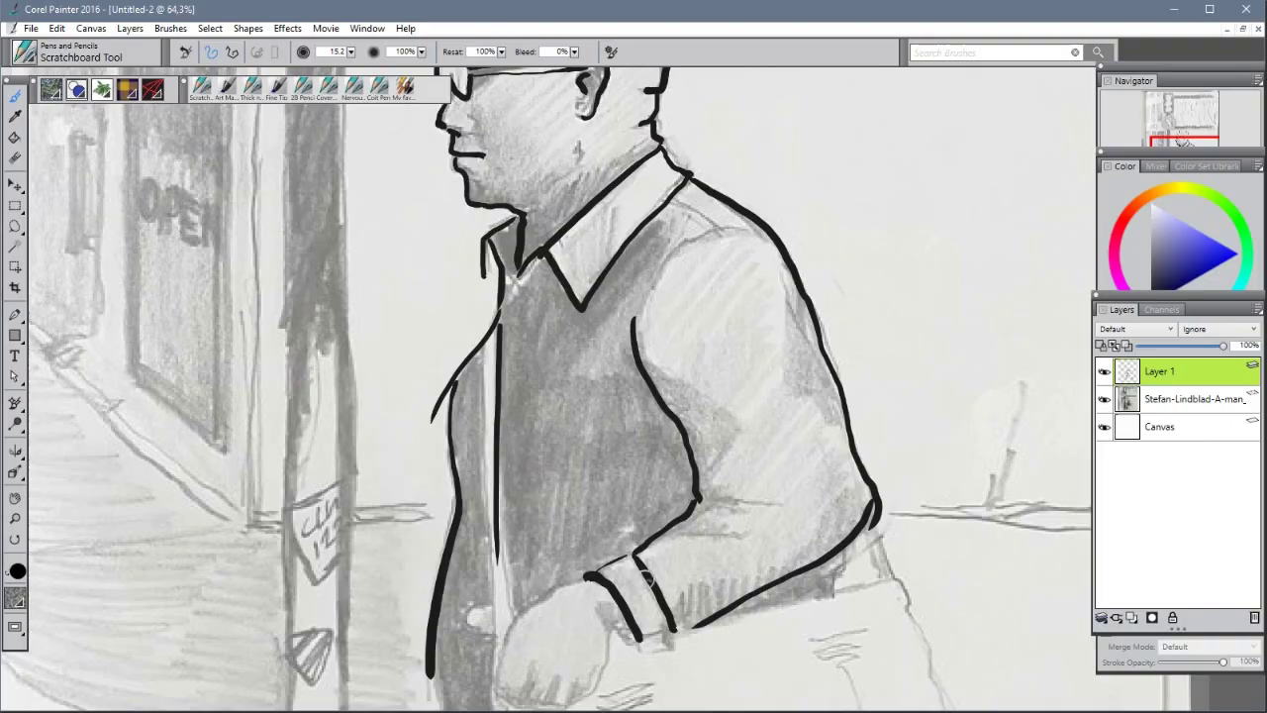
scroll(747, 185, "up", 5)
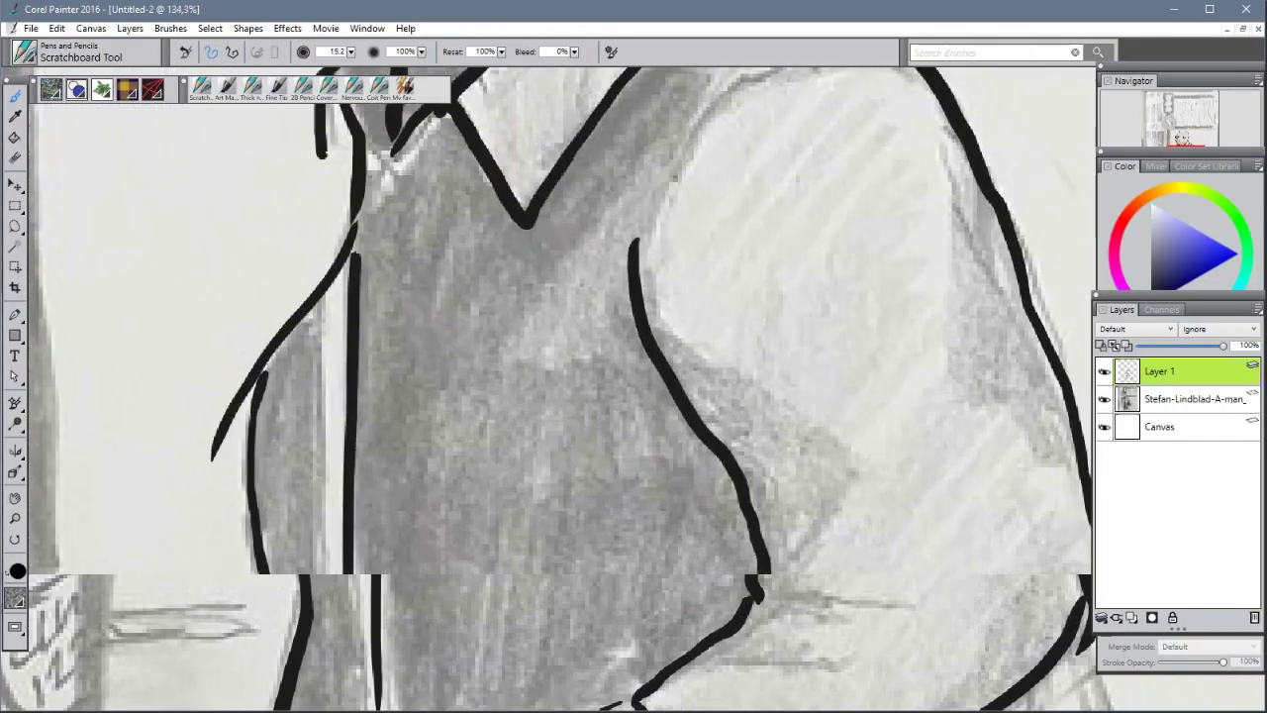
scroll(695, 274, "up", 1)
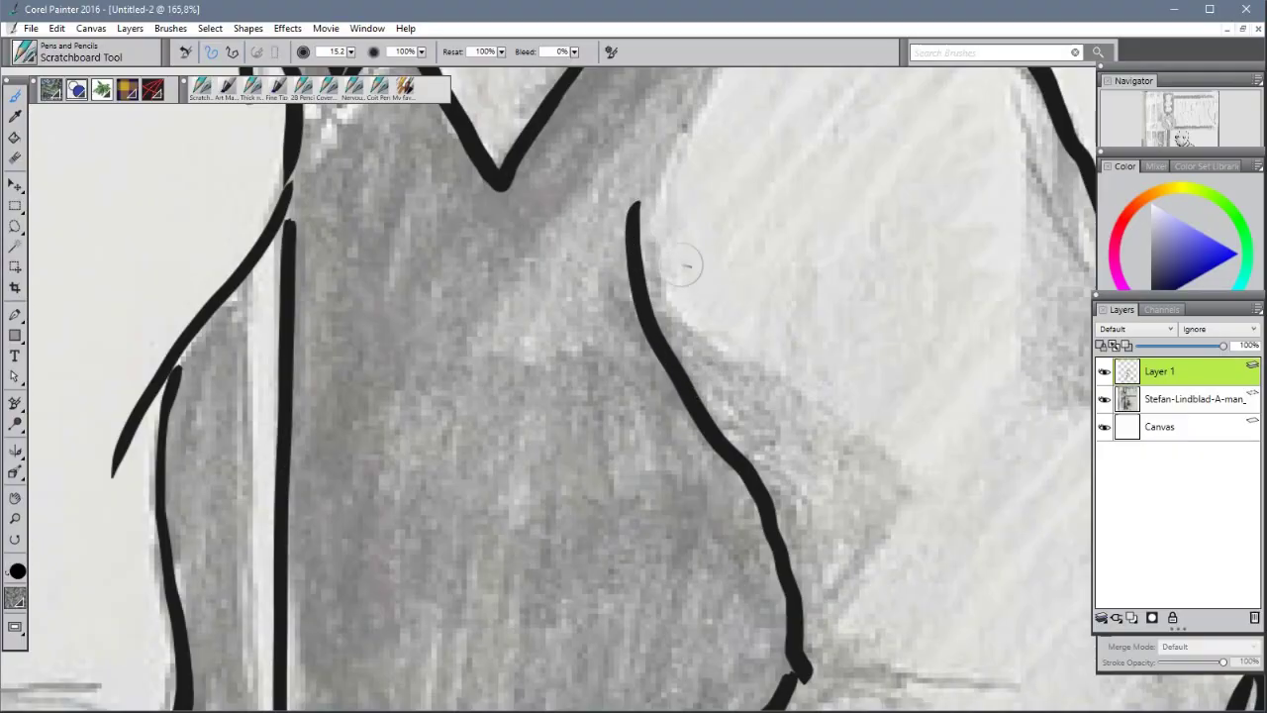
scroll(644, 261, "down", 2)
scroll(642, 270, "down", 1)
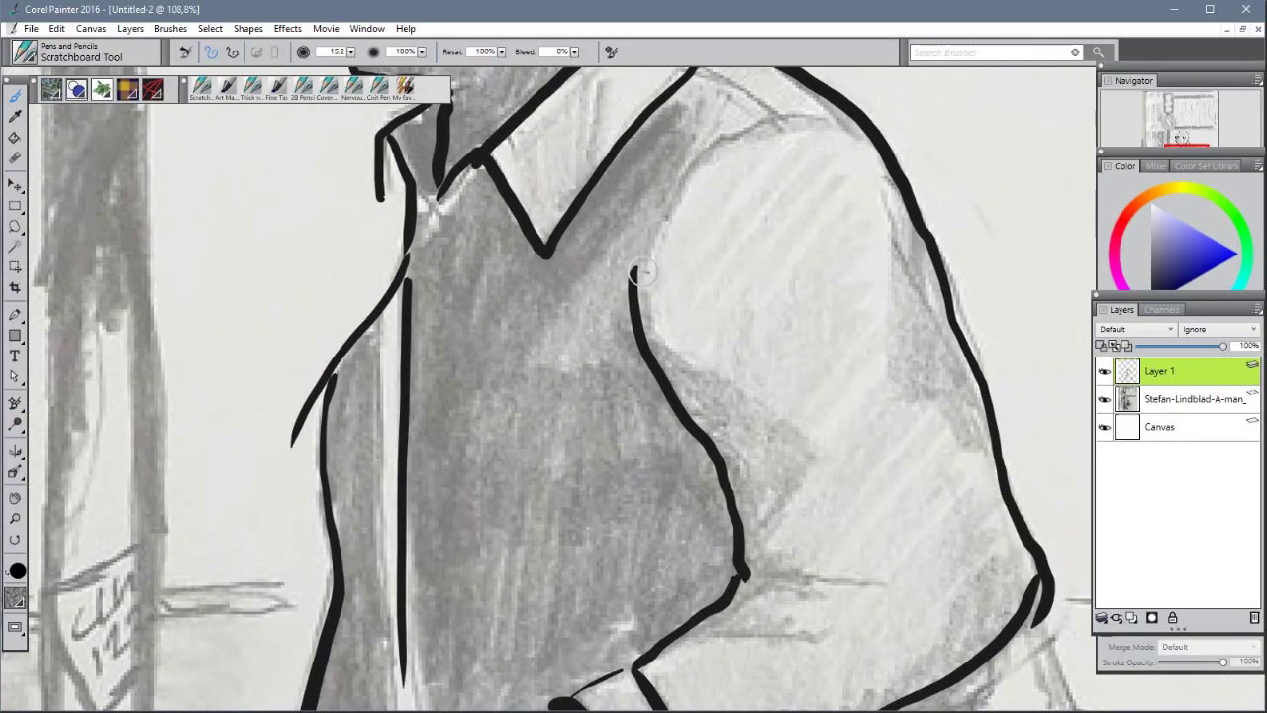
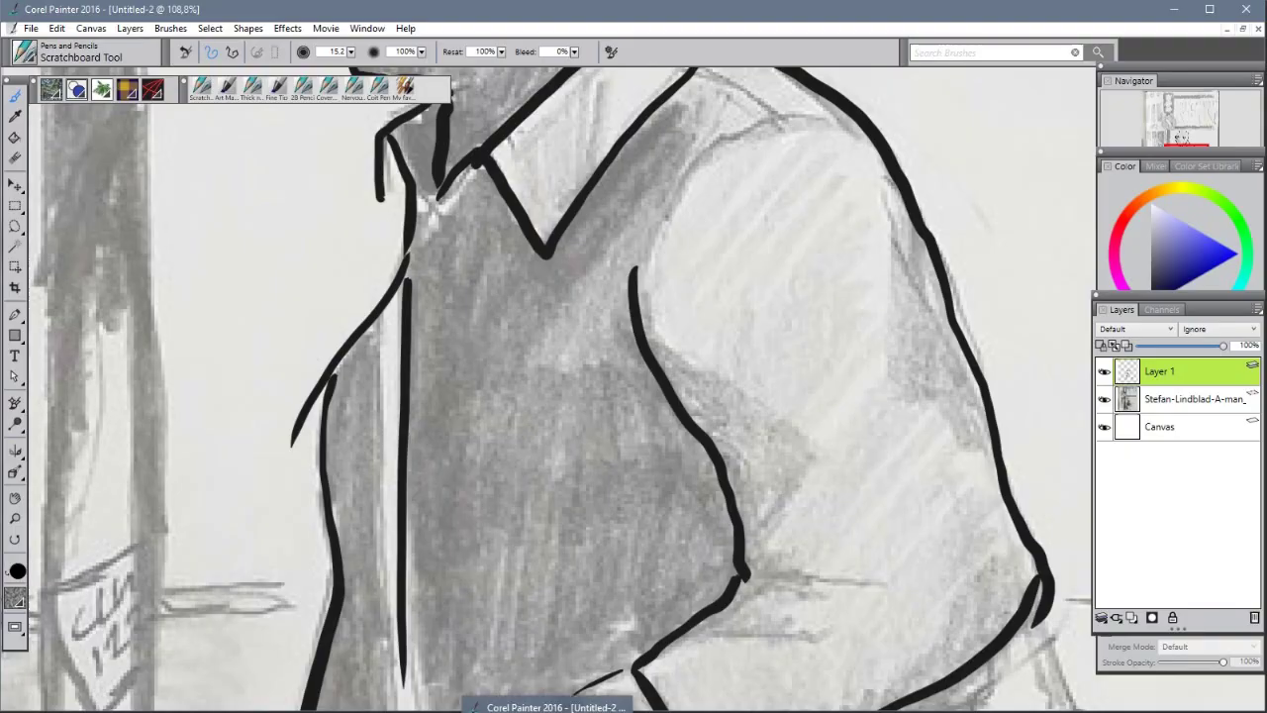
- Switch to Corel PHOTO-PAINT, frame the man's head at 75% zoom and collapse the Object Manager
left_click(462, 709)
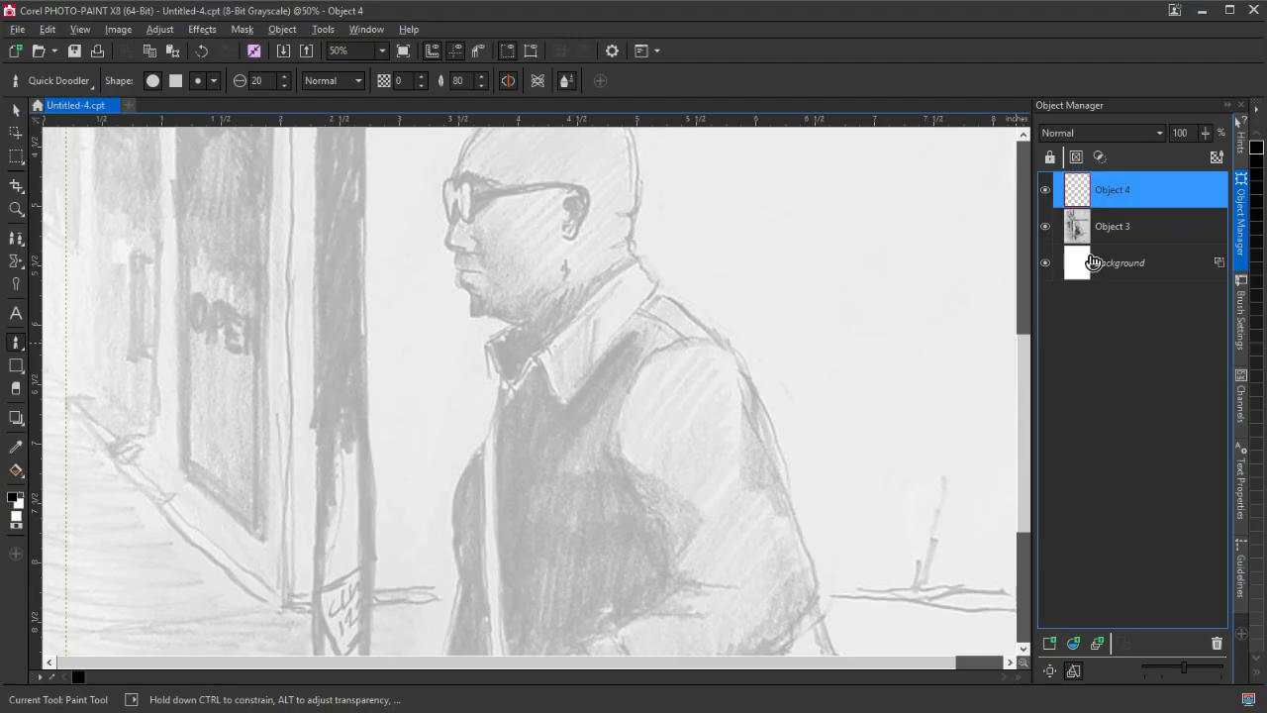
scroll(613, 165, "up", 1)
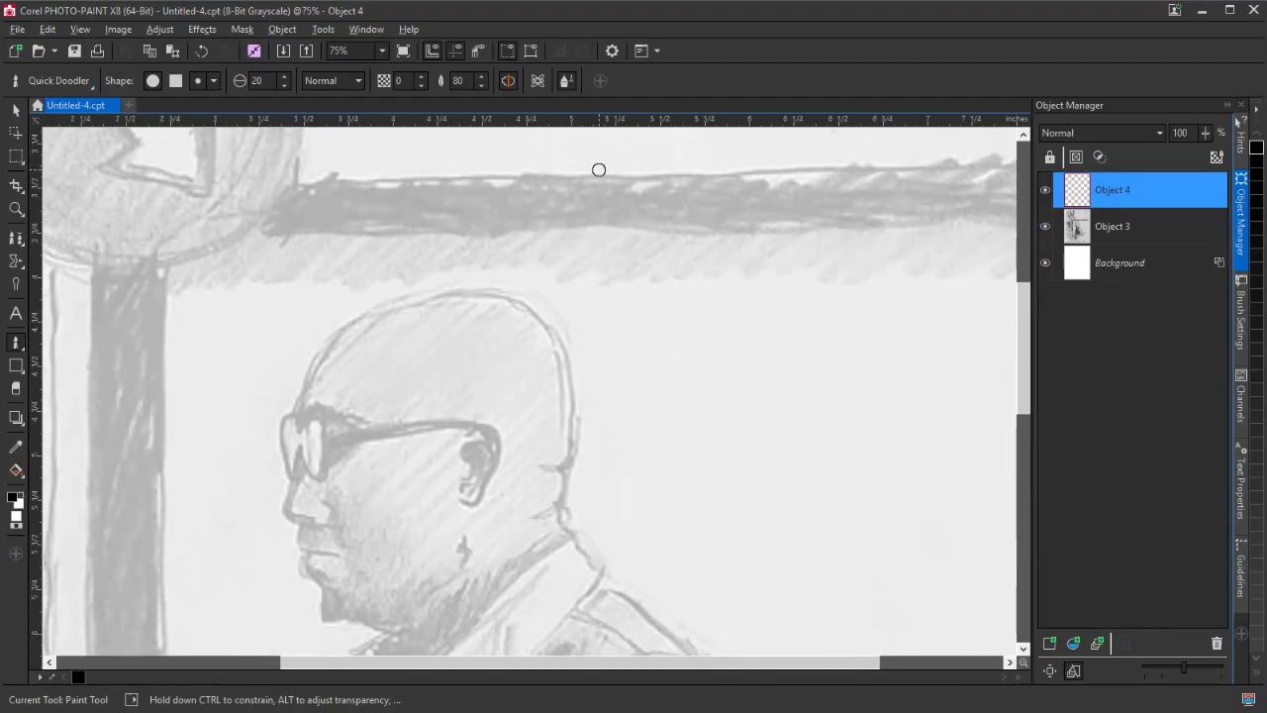
left_click_drag(1025, 314, 1026, 349)
left_click(1228, 105)
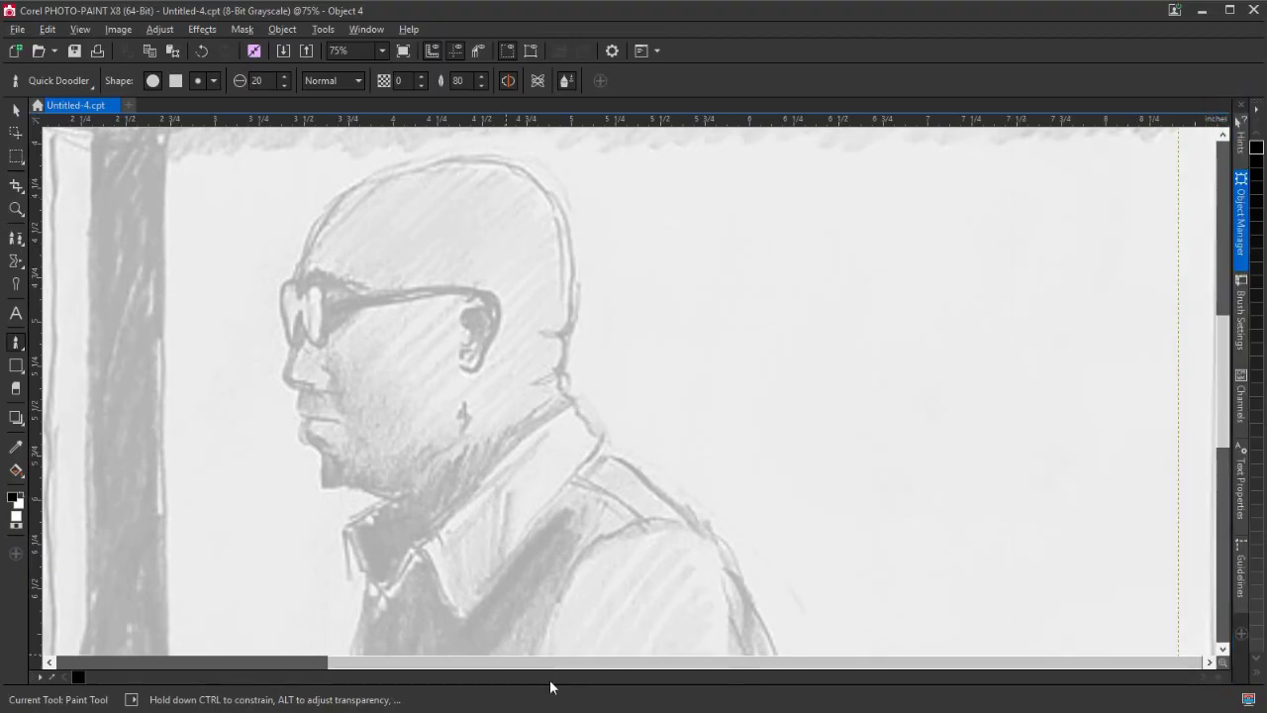
left_click_drag(554, 663, 448, 654)
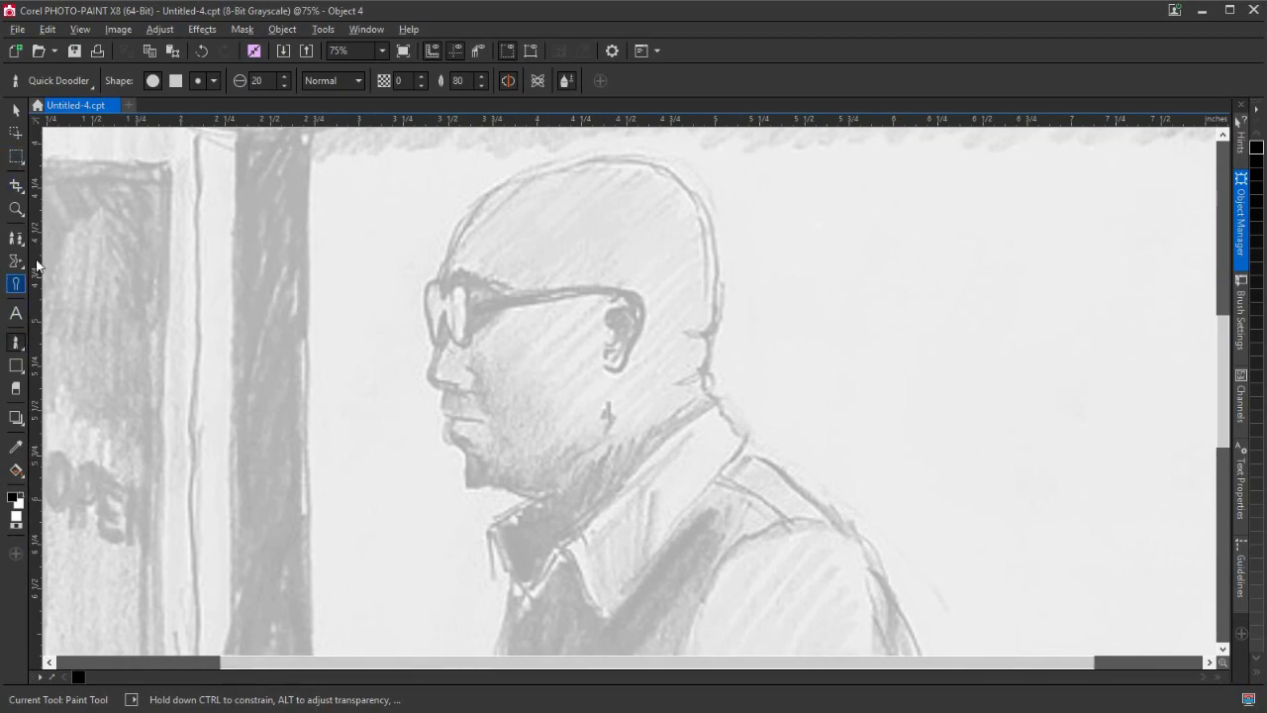
- Trace the man's head, back of the neck, shirt collar edges and face profile down to the chin in black with the Quick Doodler brush
left_click(71, 79)
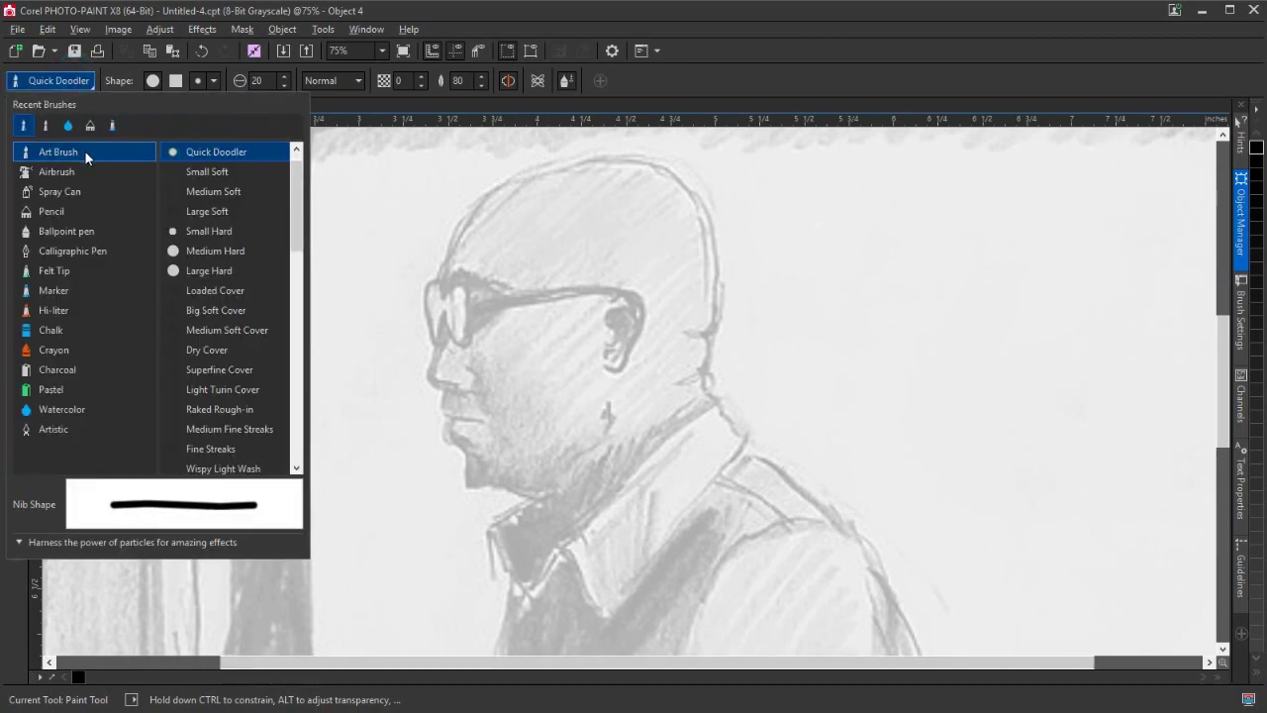
left_click(563, 263)
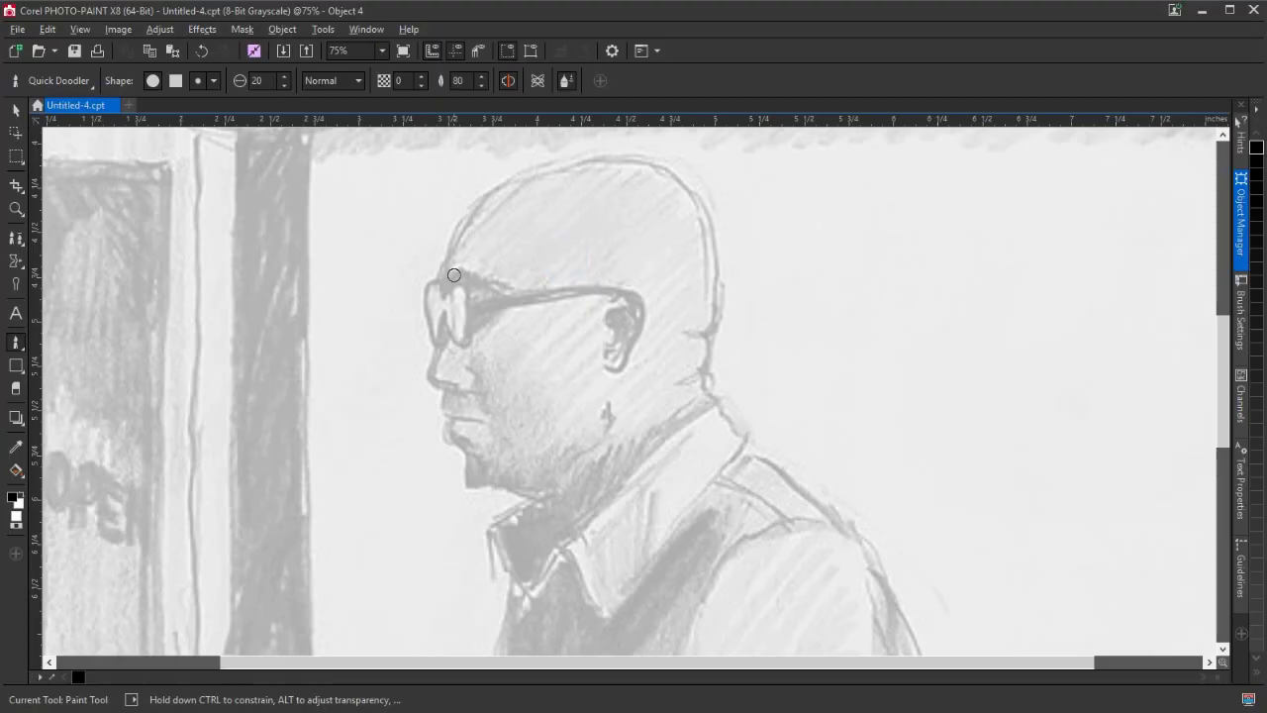
mouse_move(439, 276)
left_mouse_down()
mouse_move(503, 184)
mouse_move(607, 159)
mouse_move(671, 177)
mouse_move(705, 212)
mouse_move(717, 321)
mouse_move(712, 334)
mouse_move(668, 340)
mouse_move(717, 347)
mouse_move(707, 338)
mouse_move(709, 397)
mouse_move(750, 447)
mouse_move(602, 625)
mouse_move(569, 546)
mouse_move(538, 586)
mouse_move(516, 591)
mouse_move(492, 532)
mouse_move(496, 594)
left_mouse_up()
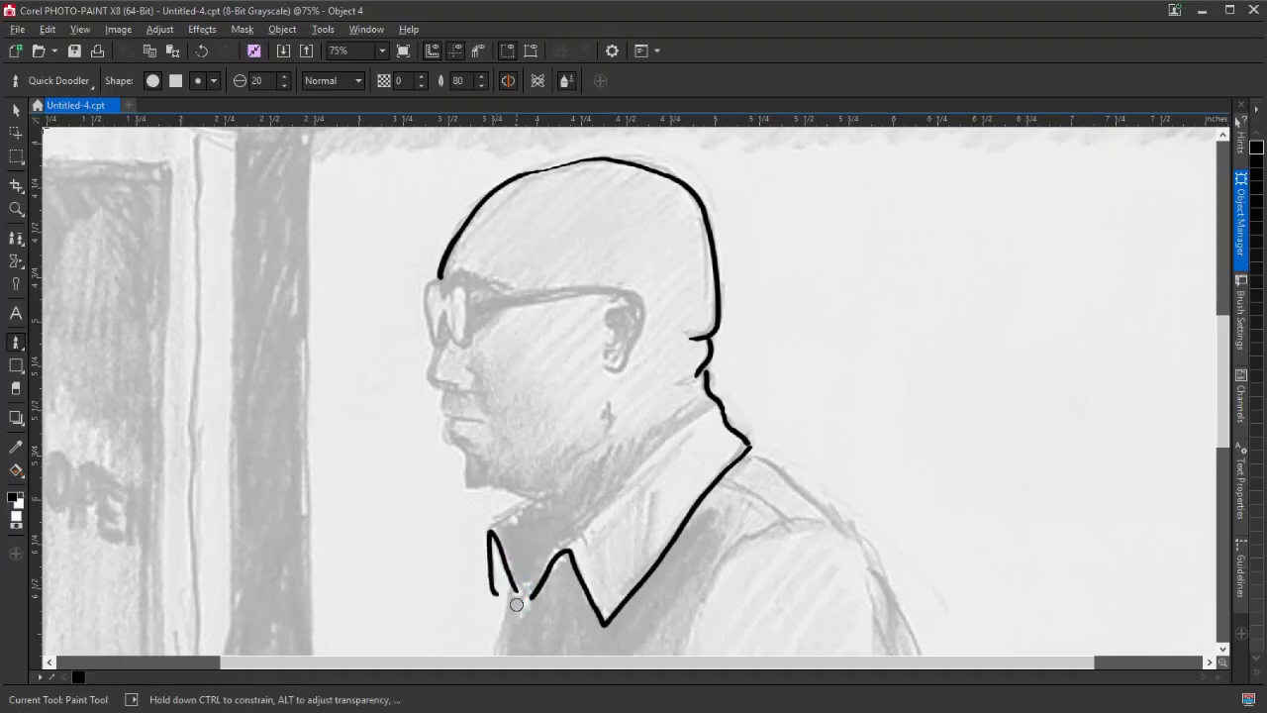
left_click_drag(486, 526, 524, 501)
mouse_move(442, 329)
left_mouse_down()
mouse_move(430, 367)
mouse_move(461, 423)
mouse_move(483, 425)
mouse_move(449, 428)
mouse_move(466, 486)
mouse_move(532, 496)
left_mouse_up()
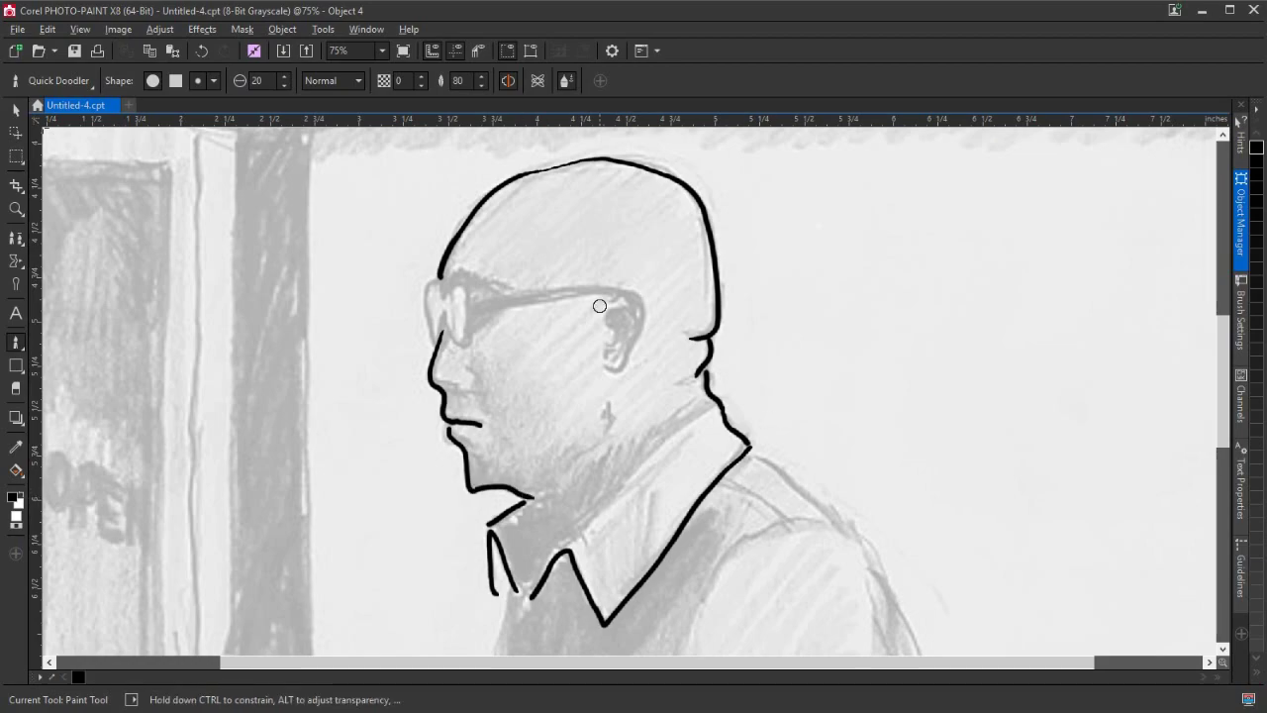
- Trace the man's glasses with their temple arm, the ear and the nostril in black
mouse_move(447, 296)
left_mouse_down()
mouse_move(638, 296)
mouse_move(648, 315)
mouse_move(614, 370)
left_mouse_up()
left_click_drag(620, 313, 614, 342)
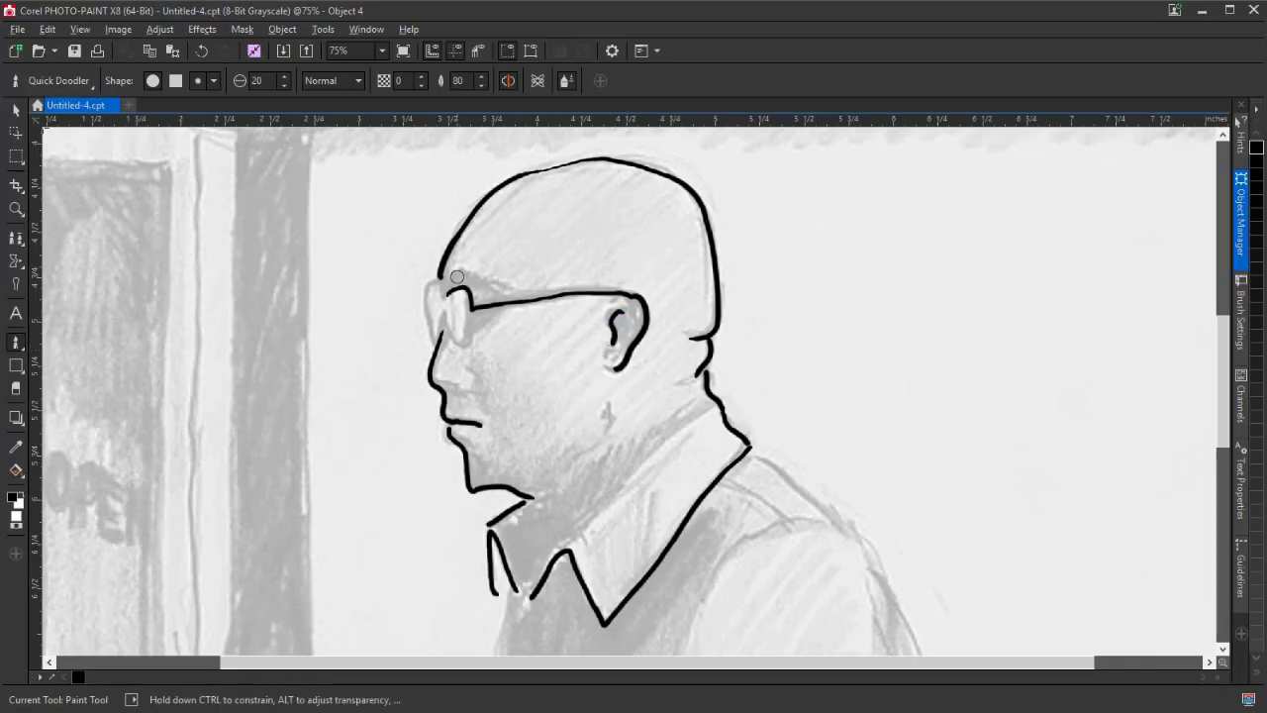
mouse_move(439, 295)
left_mouse_down()
mouse_move(425, 283)
mouse_move(434, 341)
mouse_move(448, 312)
mouse_move(459, 344)
mouse_move(477, 302)
left_mouse_up()
left_click_drag(446, 384, 455, 388)
- Trace the collar's upper edge, the shoulder and sleeve lines, and the torso's front edge with its two shirt-front lines
left_click_drag(719, 404, 567, 545)
left_click_drag(755, 458, 861, 539)
left_click_drag(1227, 431, 1227, 487)
left_click_drag(864, 317, 936, 530)
mouse_move(717, 261)
left_mouse_down()
mouse_move(775, 300)
mouse_move(753, 267)
mouse_move(787, 297)
mouse_move(813, 294)
mouse_move(716, 330)
mouse_move(687, 438)
mouse_move(697, 498)
left_mouse_up()
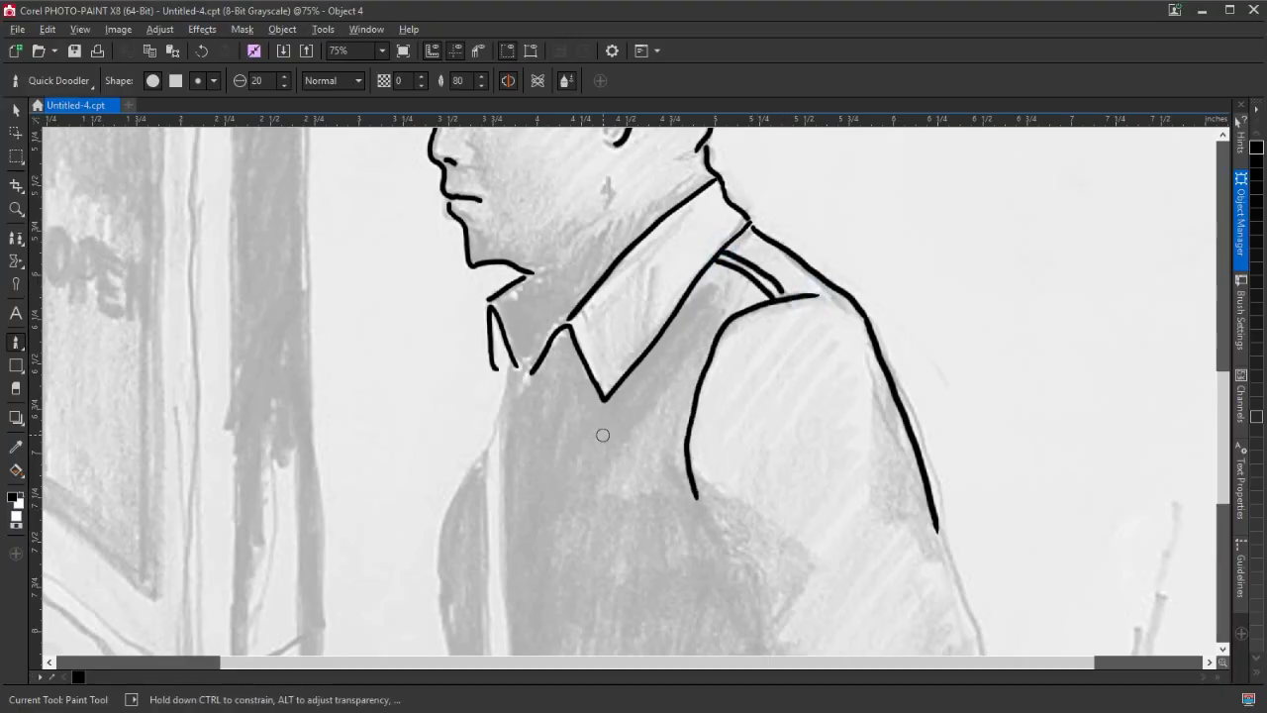
mouse_move(514, 365)
left_mouse_down()
mouse_move(499, 428)
mouse_move(448, 507)
mouse_move(442, 606)
left_mouse_up()
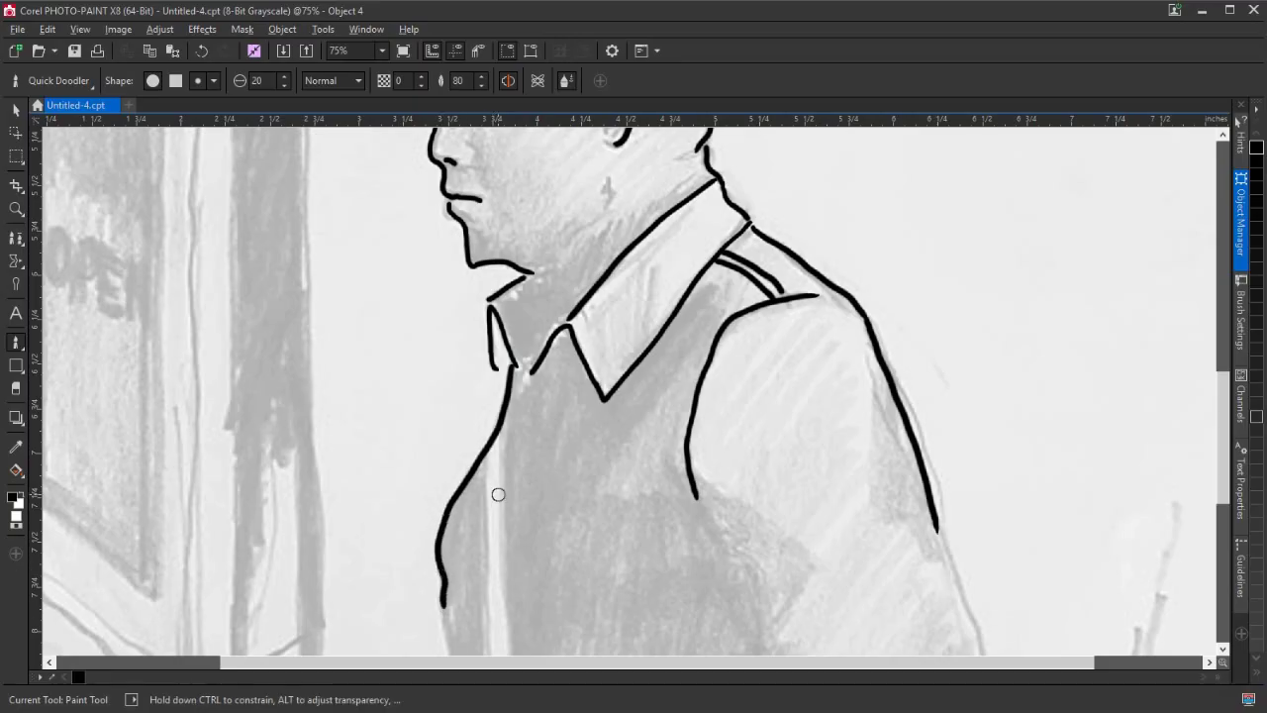
mouse_move(497, 435)
left_mouse_down()
mouse_move(491, 587)
mouse_move(499, 548)
left_mouse_up()
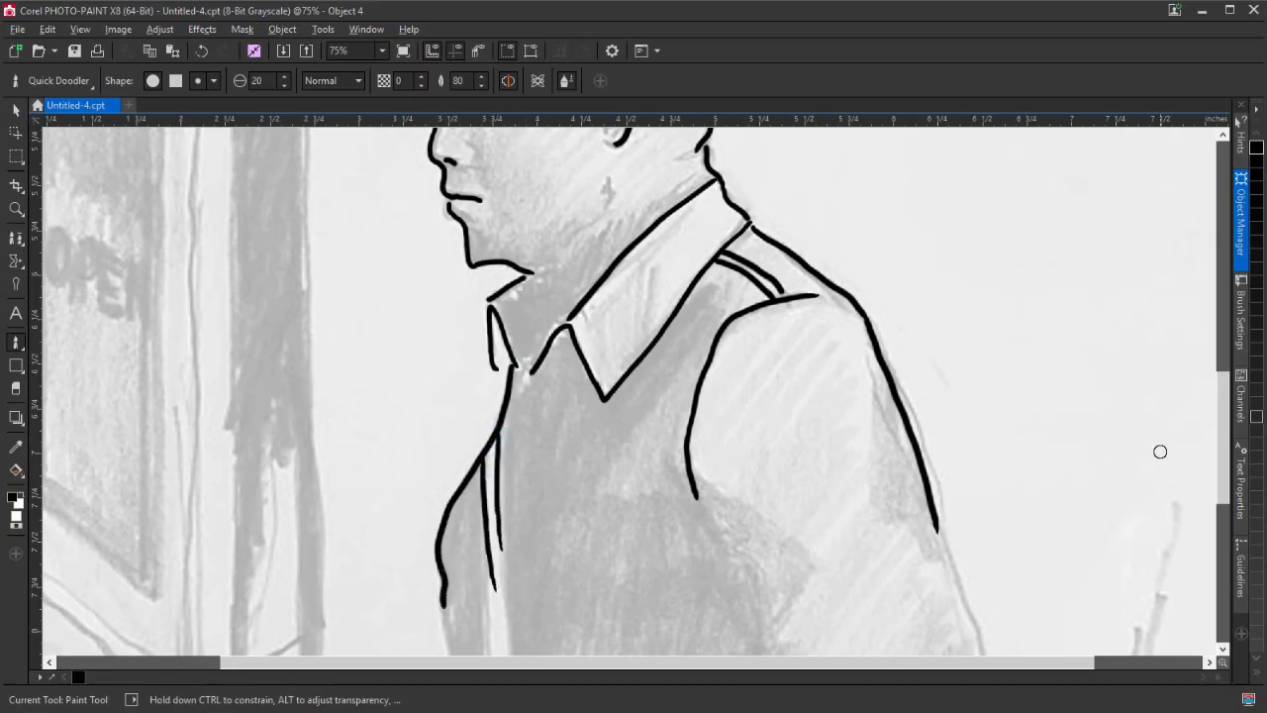
- Draw the curved wing of the nose beside the nostril
scroll(1227, 442, "up", 5)
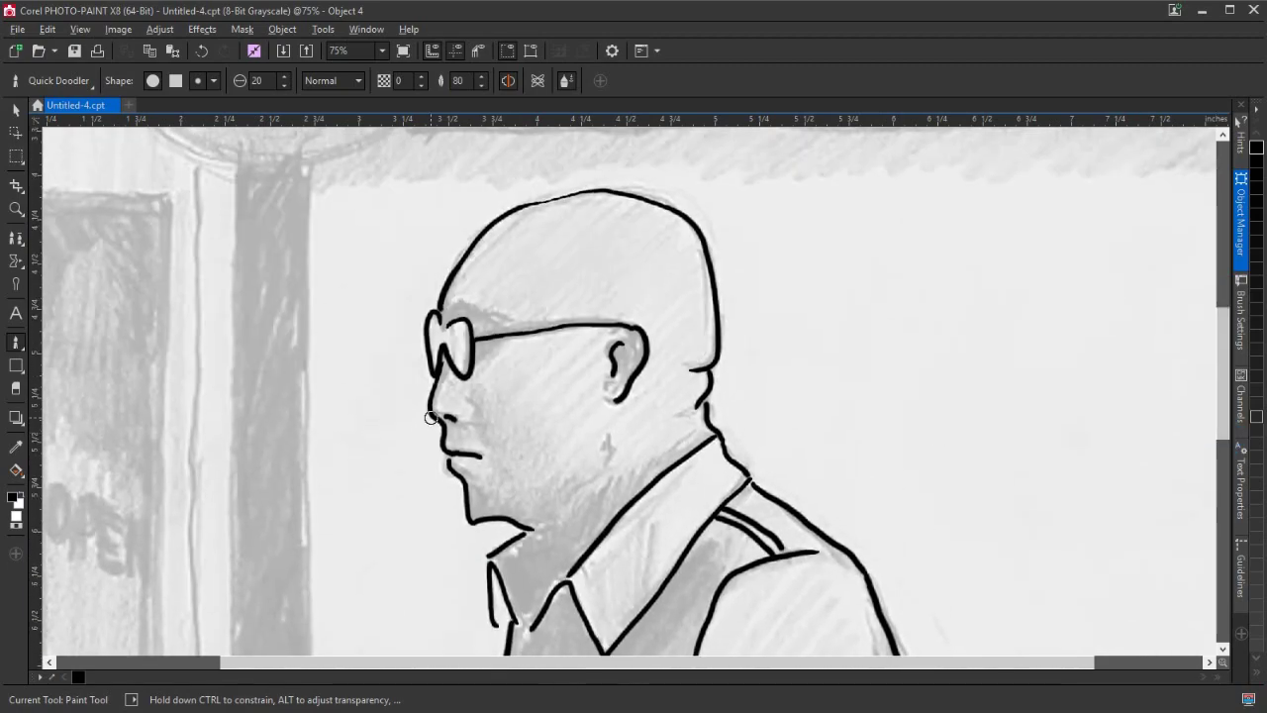
left_click_drag(472, 401, 484, 446)
key("ctrl+z")
mouse_move(471, 416)
left_mouse_down()
mouse_move(478, 406)
mouse_move(467, 414)
left_mouse_up()
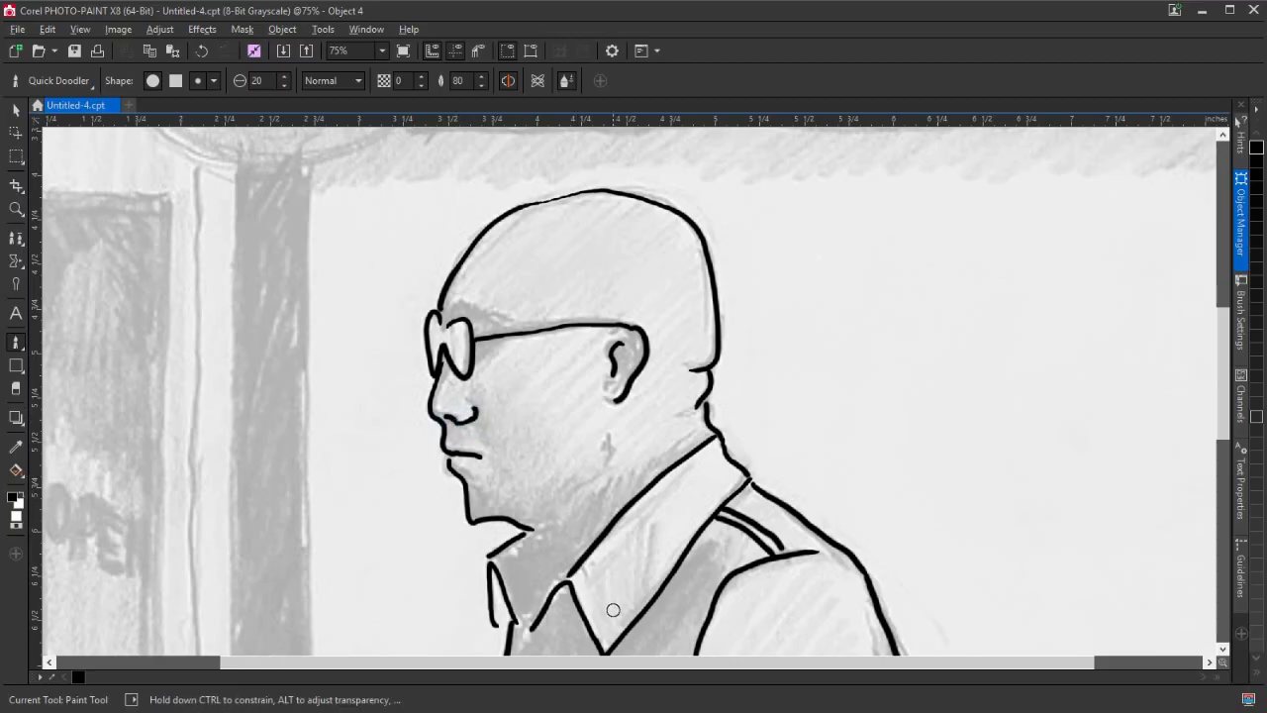
- Draw the front neck line inside the collar and a short jaw line extending back from the chin
mouse_move(535, 527)
left_mouse_down()
mouse_move(525, 534)
mouse_move(540, 612)
left_mouse_up()
left_click_drag(541, 528, 631, 483)
key("ctrl+z")
left_click_drag(538, 532, 577, 525)
- Draw the eyebrow, blacken the wedge behind the glasses lens, and add the jaw crease, lower lip and earlobe details
mouse_move(468, 315)
left_mouse_down()
mouse_move(508, 329)
mouse_move(494, 339)
mouse_move(472, 326)
mouse_move(480, 357)
mouse_move(479, 347)
mouse_move(494, 358)
mouse_move(524, 349)
mouse_move(489, 338)
left_mouse_up()
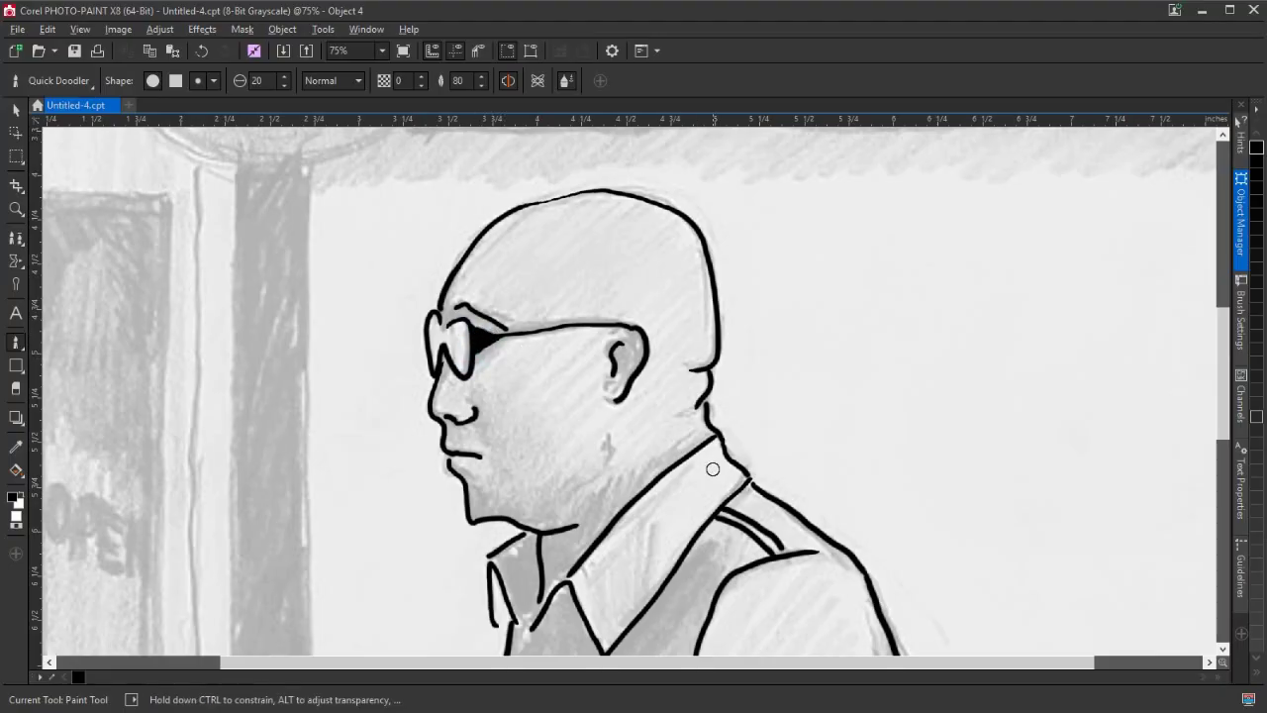
left_click_drag(608, 435, 596, 493)
left_click_drag(1222, 403, 1223, 445)
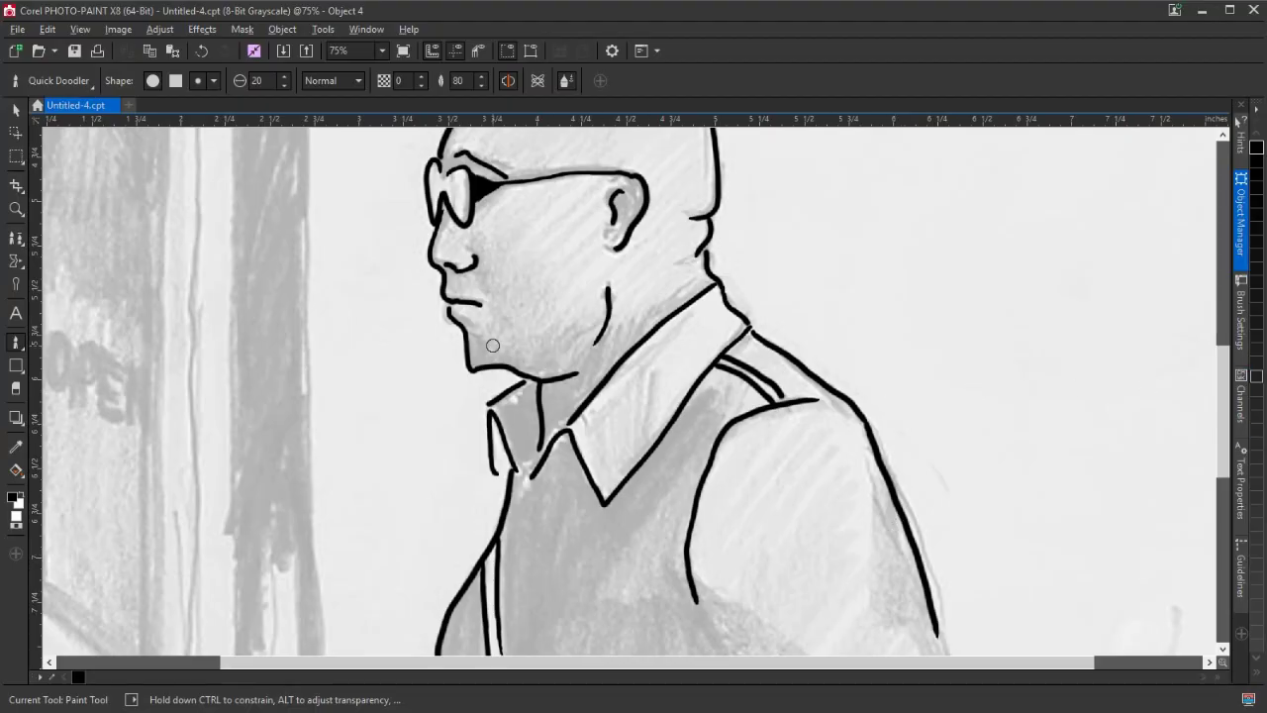
left_click_drag(465, 324, 459, 319)
left_click_drag(606, 242, 616, 248)
- Trace the bent arm's inner edge and elbow folds, the forearm, and the hand with its finger lines
left_click_drag(1225, 456, 1229, 555)
mouse_move(735, 260)
left_mouse_down()
mouse_move(775, 368)
mouse_move(766, 390)
mouse_move(777, 380)
mouse_move(858, 396)
left_mouse_up()
mouse_move(761, 398)
left_mouse_down()
mouse_move(725, 422)
mouse_move(783, 426)
mouse_move(726, 421)
mouse_move(642, 459)
mouse_move(634, 487)
mouse_move(570, 498)
mouse_move(526, 542)
mouse_move(501, 620)
mouse_move(529, 648)
left_mouse_up()
mouse_move(547, 605)
left_mouse_down()
mouse_move(539, 635)
mouse_move(571, 636)
left_mouse_up()
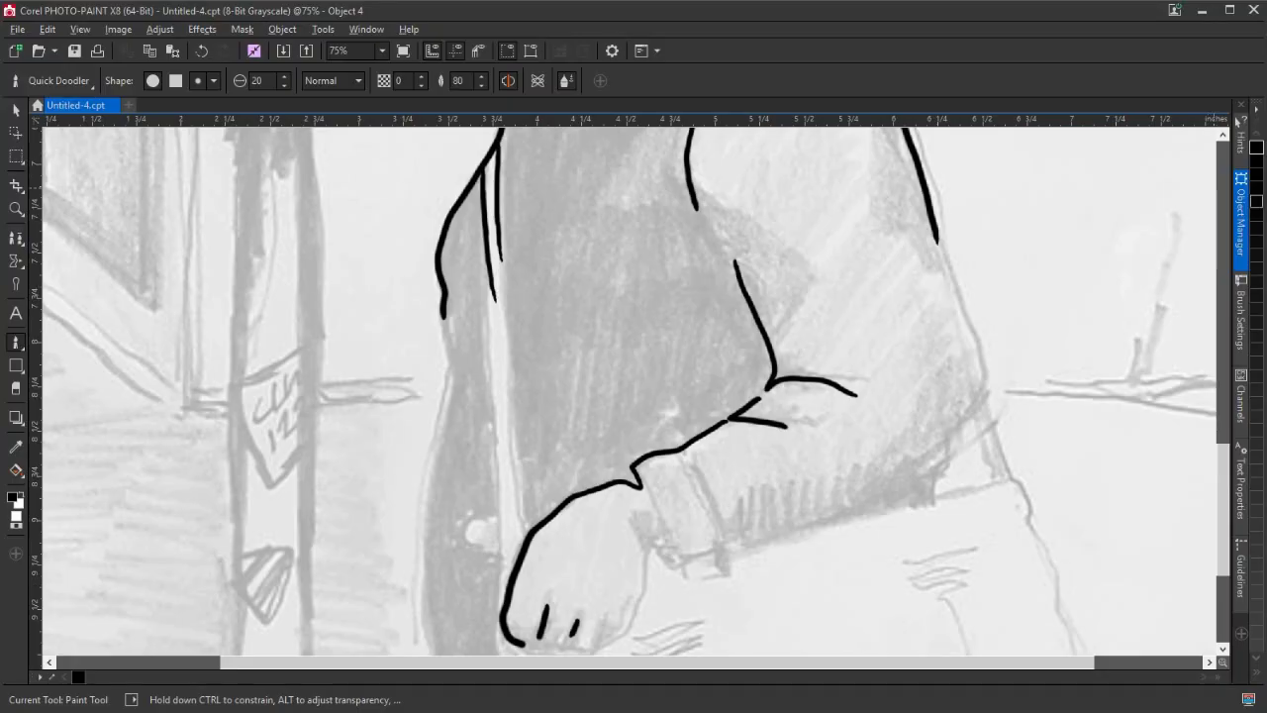
- Hide the sketch, Object 3, so only the black line drawing shows on the white background
left_click_drag(1224, 494, 1236, 377)
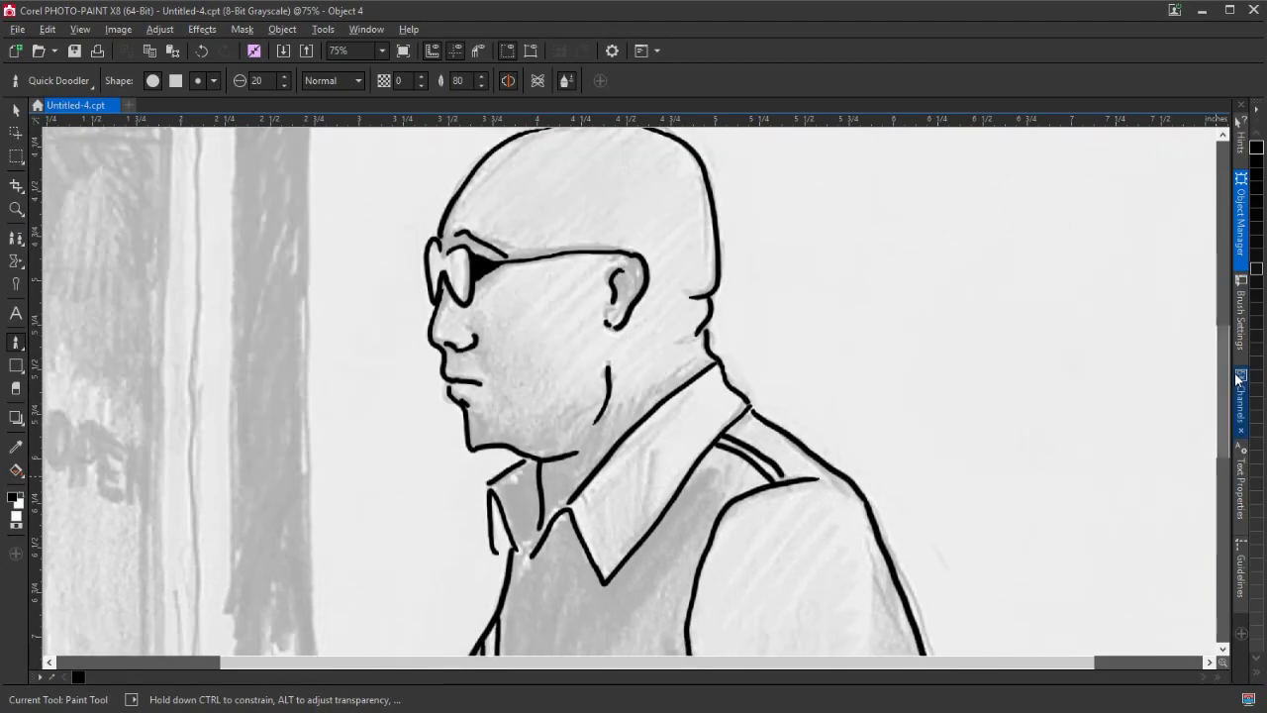
left_click(1240, 213)
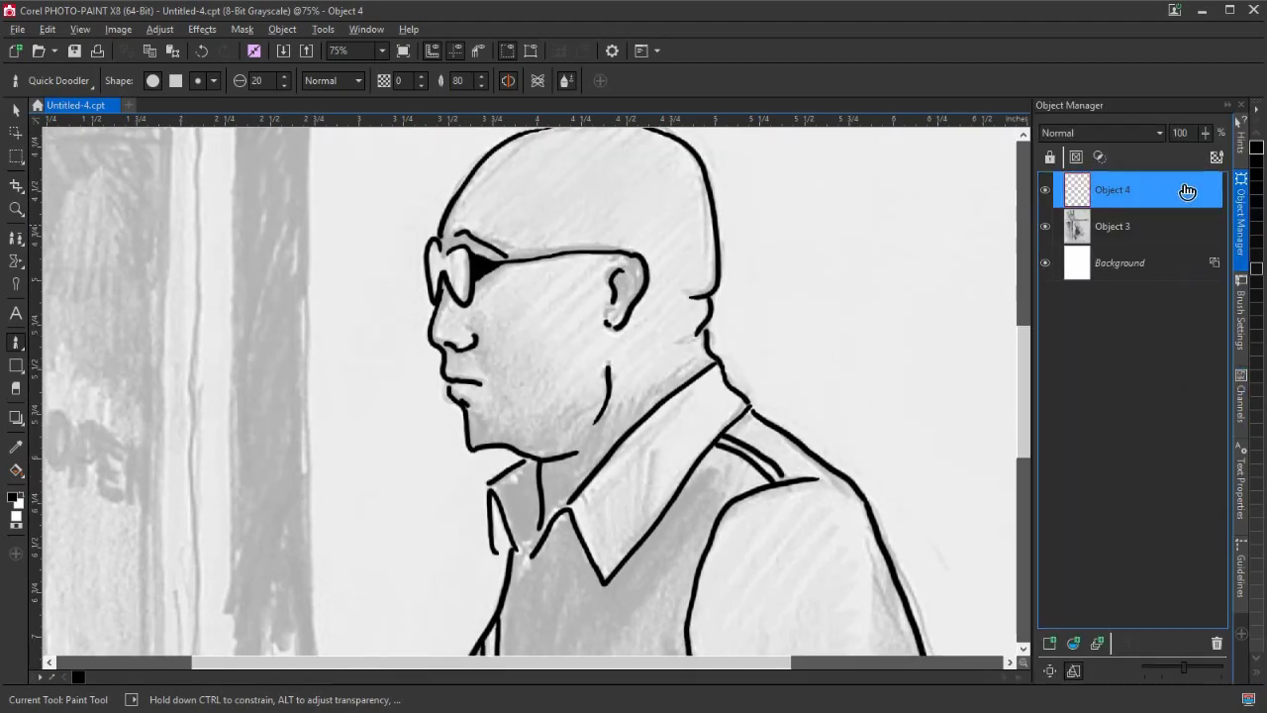
left_click(1045, 226)
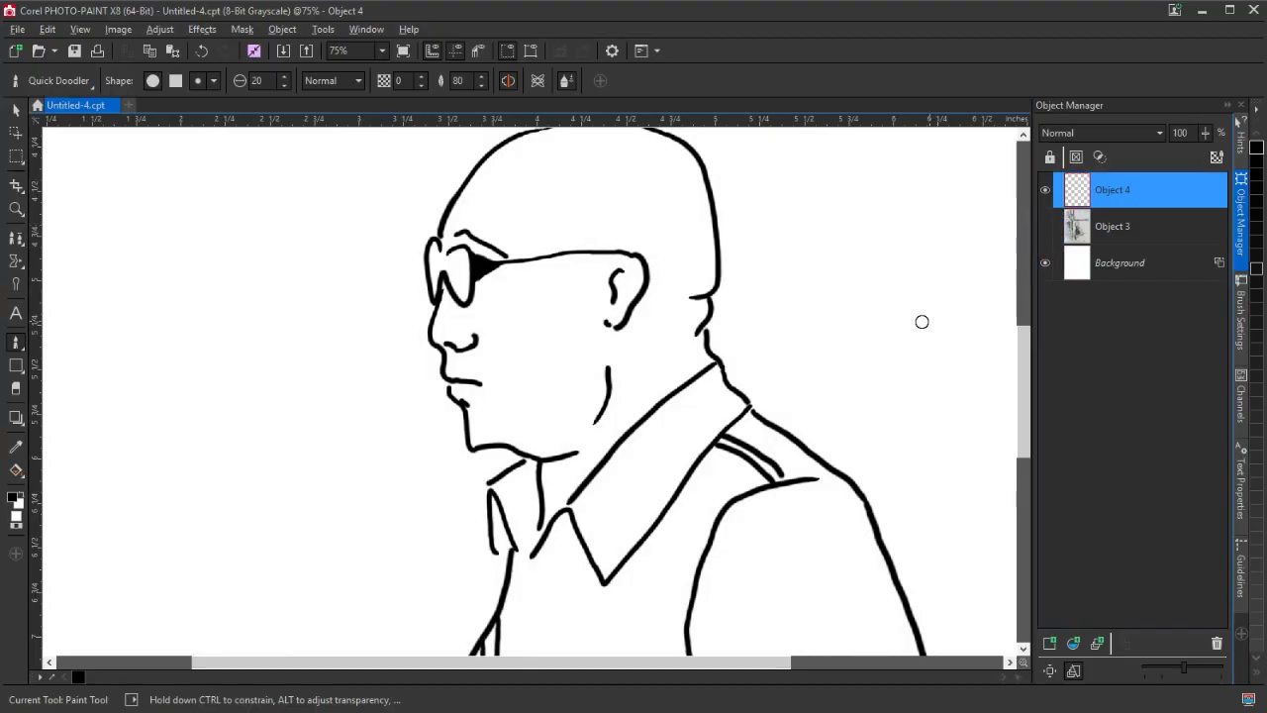
left_click(1045, 229)
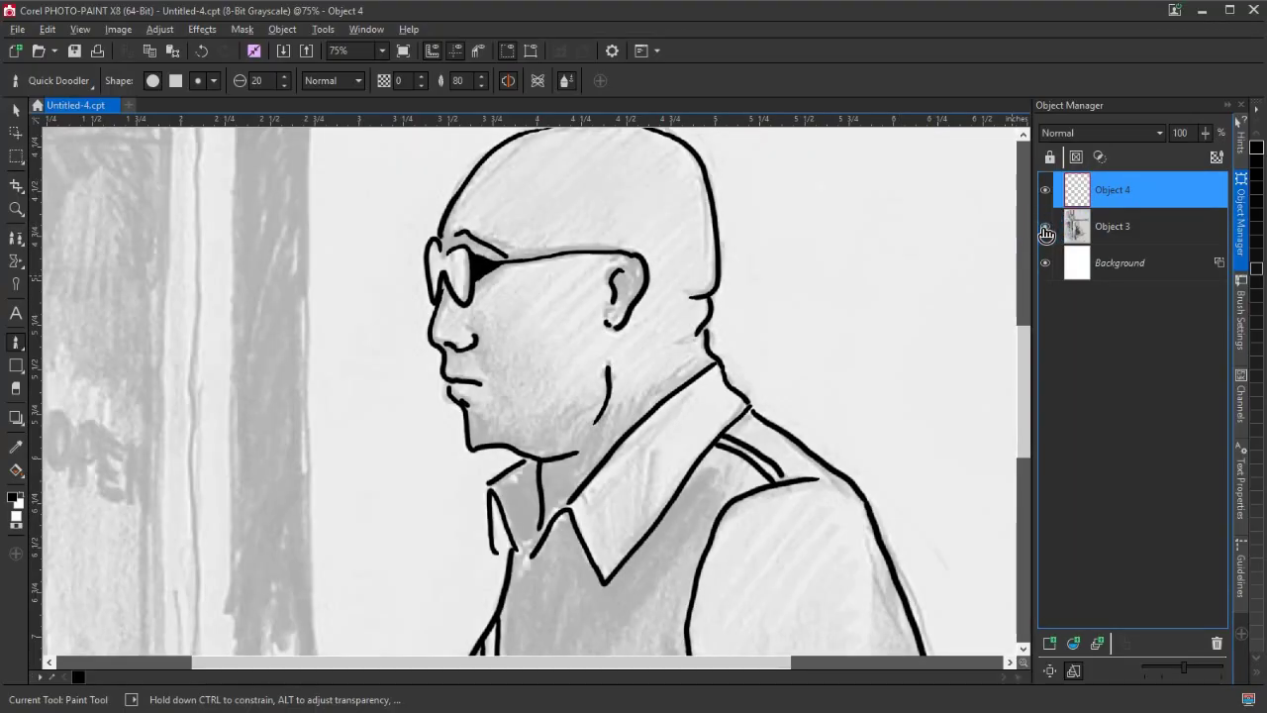
left_click(1045, 230)
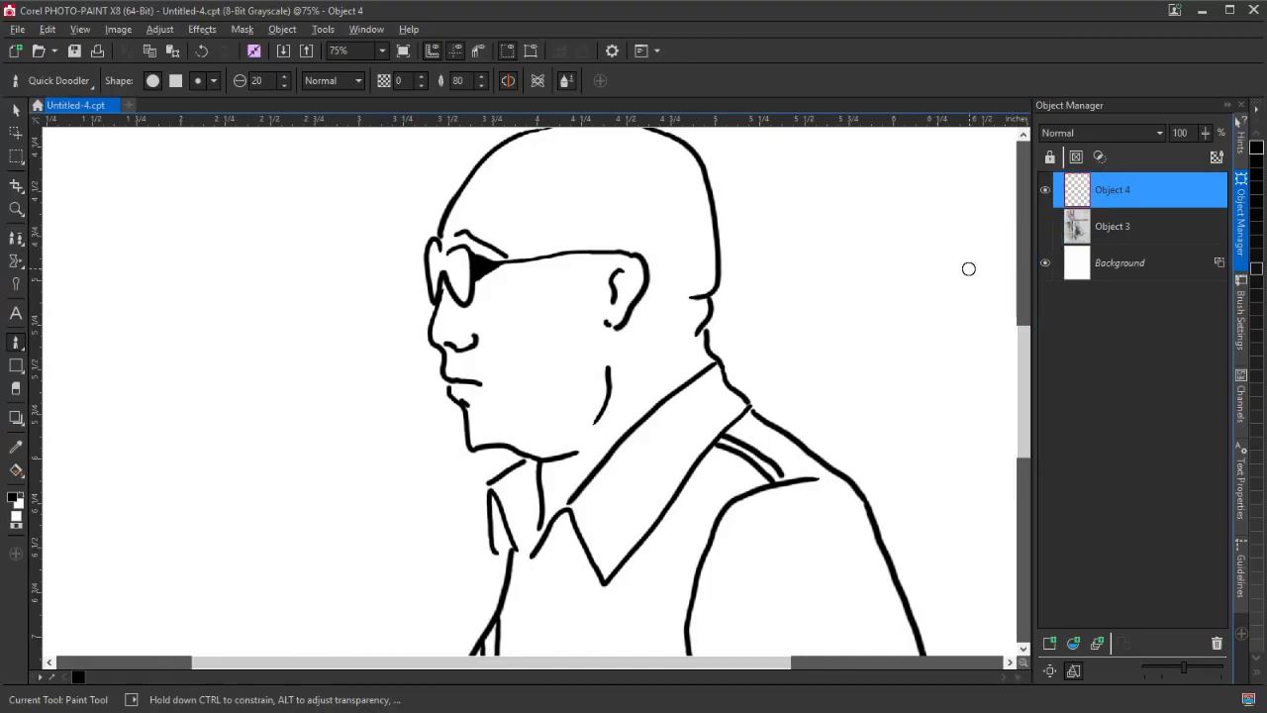
- Examine the whole line drawing, and the strokes around the collar at 200% zoom
scroll(936, 301, "down", 1)
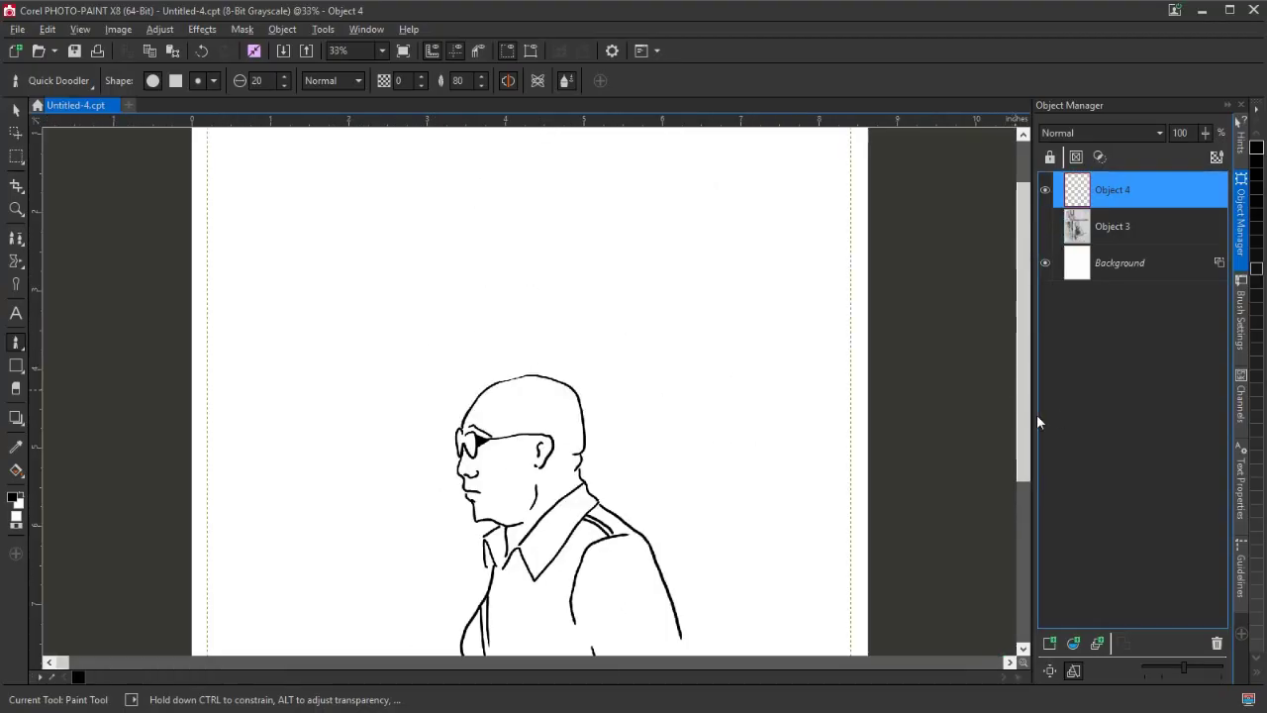
left_click_drag(1024, 416, 1007, 515)
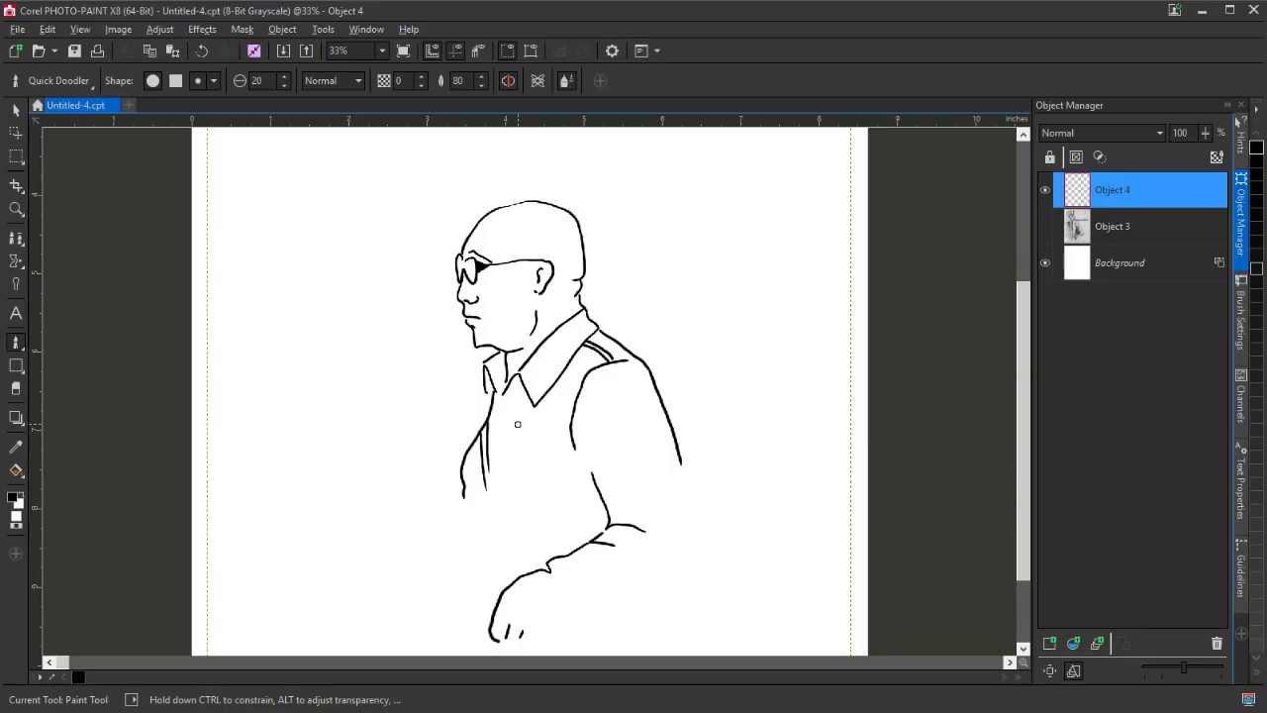
scroll(517, 424, "up", 3)
scroll(545, 317, "up", 2)
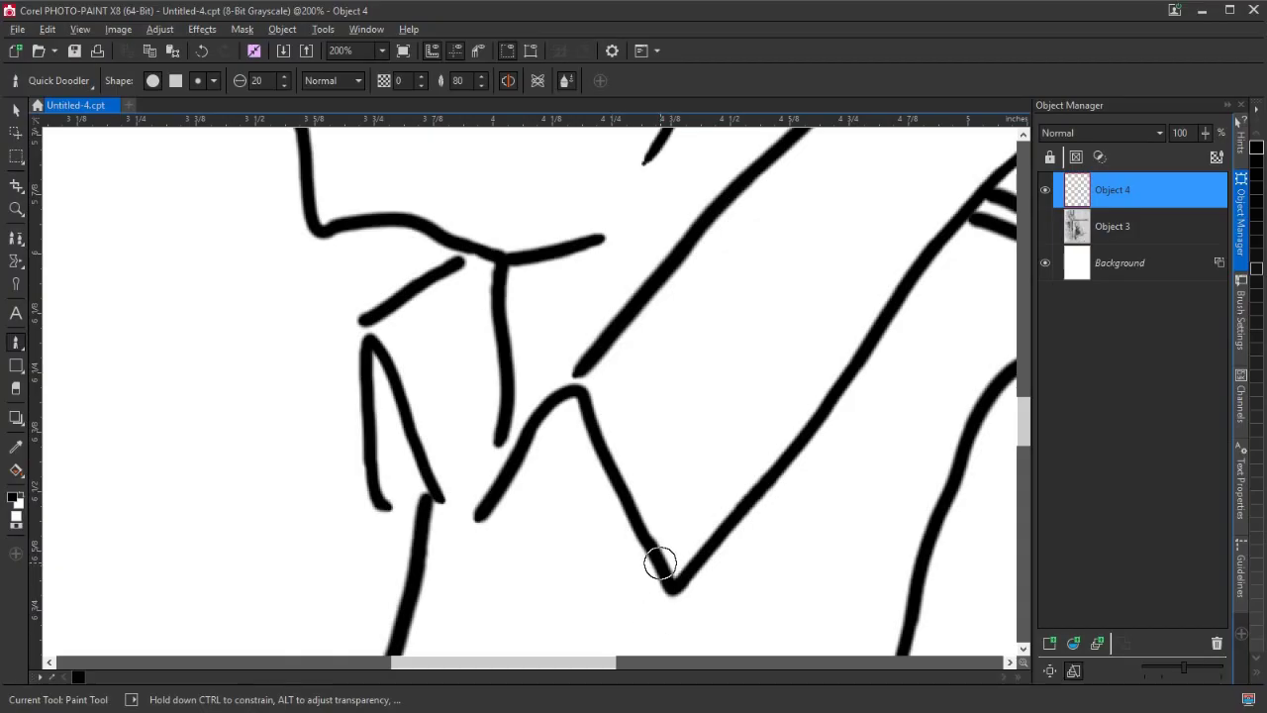
scroll(660, 563, "down", 1)
scroll(719, 223, "down", 1)
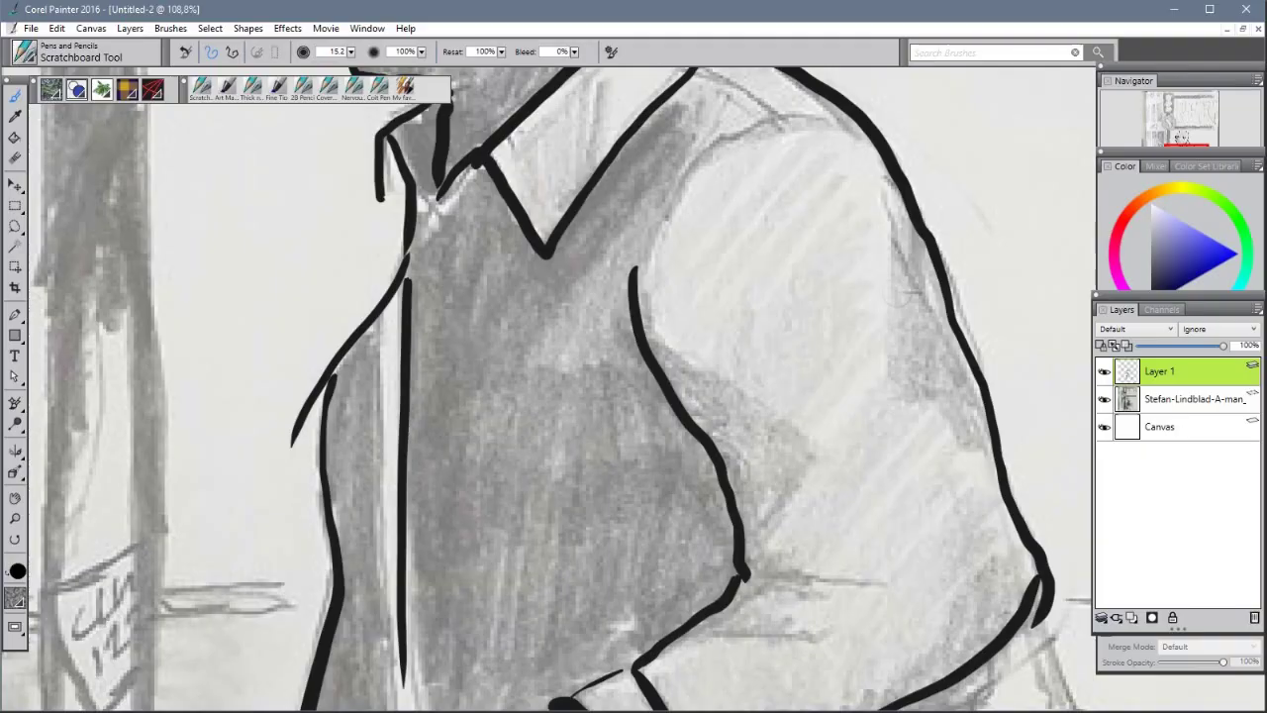
- Switch to Corel Painter, hide the pencil sketch layer and frame the man's head and shoulders at 64.3% zoom
scroll(897, 177, "down", 4)
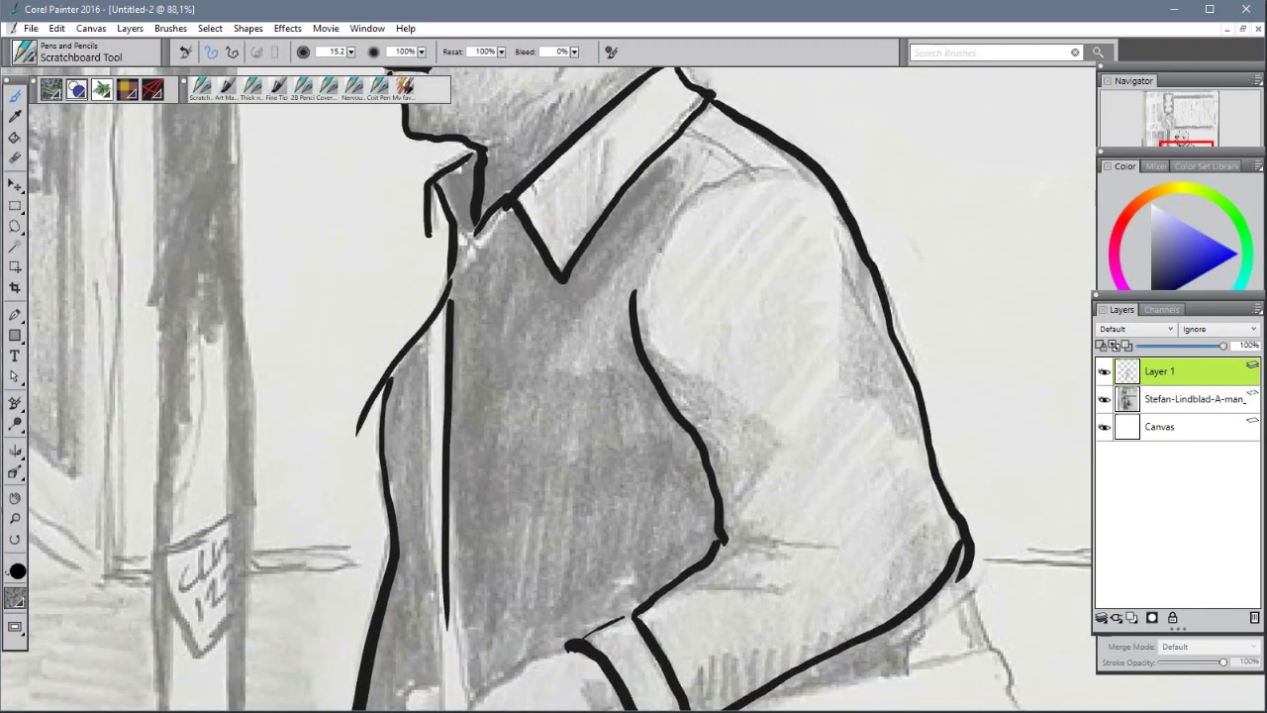
scroll(897, 176, "down", 1)
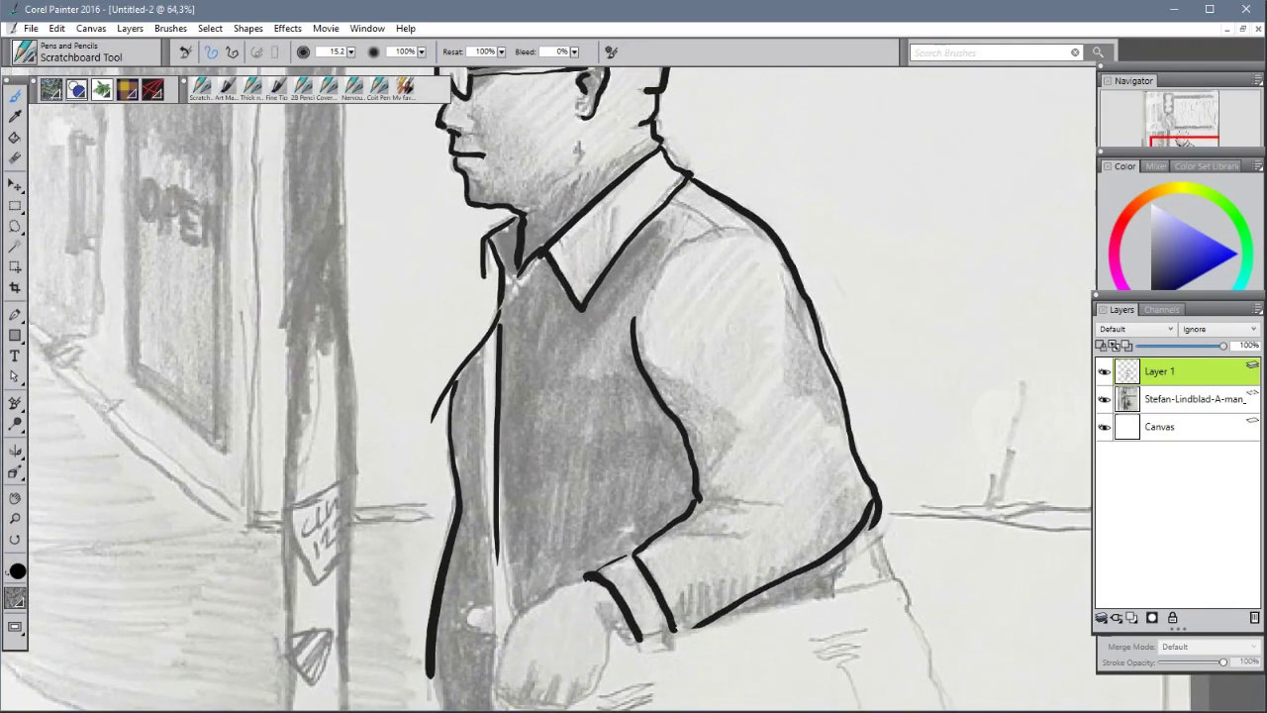
left_click(1104, 397)
left_click_drag(682, 158, 752, 347)
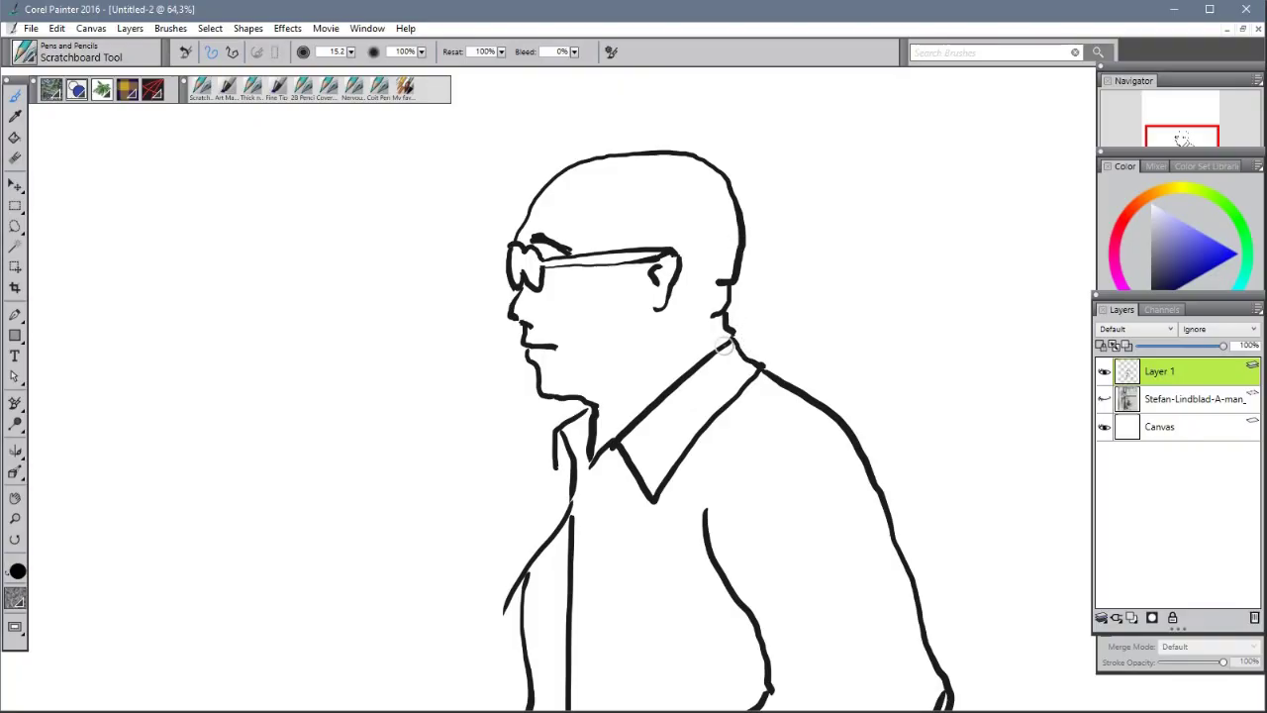
mouse_move(726, 359)
left_mouse_down()
mouse_move(653, 416)
mouse_move(690, 429)
mouse_move(683, 445)
mouse_move(710, 406)
left_mouse_up()
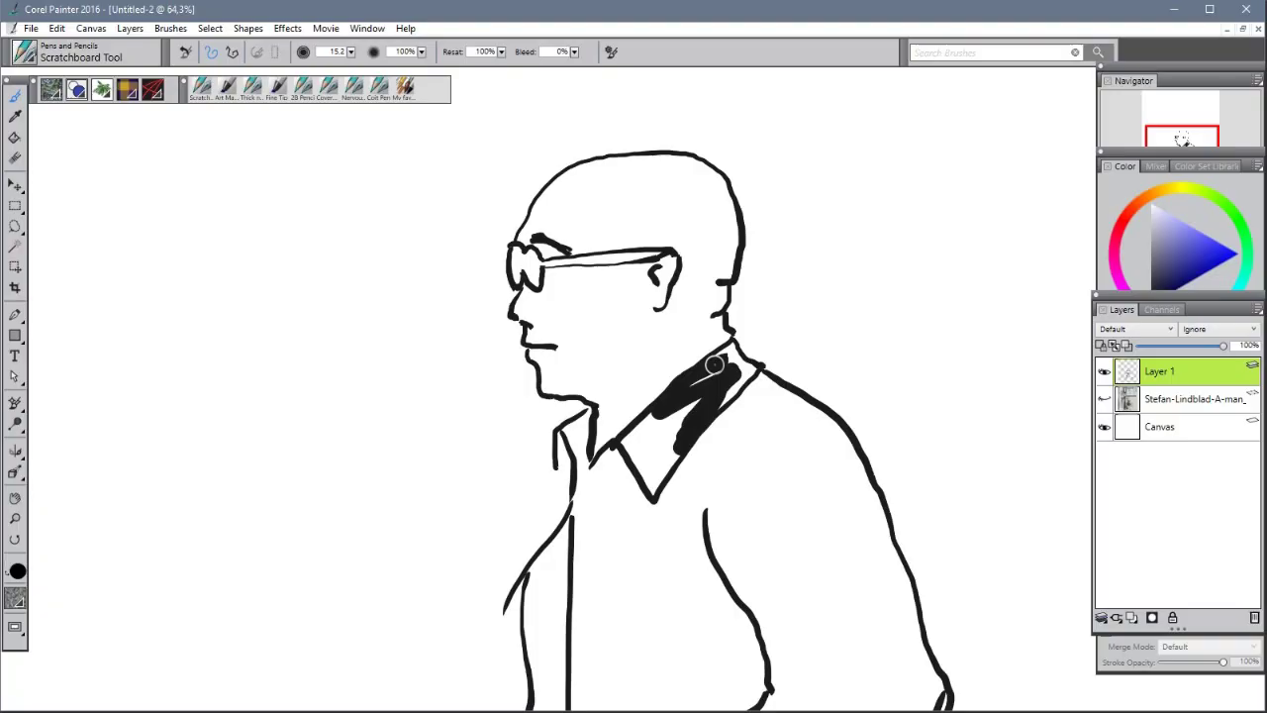
mouse_move(732, 350)
left_mouse_down()
mouse_move(631, 437)
mouse_move(661, 472)
mouse_move(648, 472)
mouse_move(692, 390)
mouse_move(702, 403)
mouse_move(735, 375)
mouse_move(724, 395)
mouse_move(748, 369)
mouse_move(720, 360)
left_mouse_up()
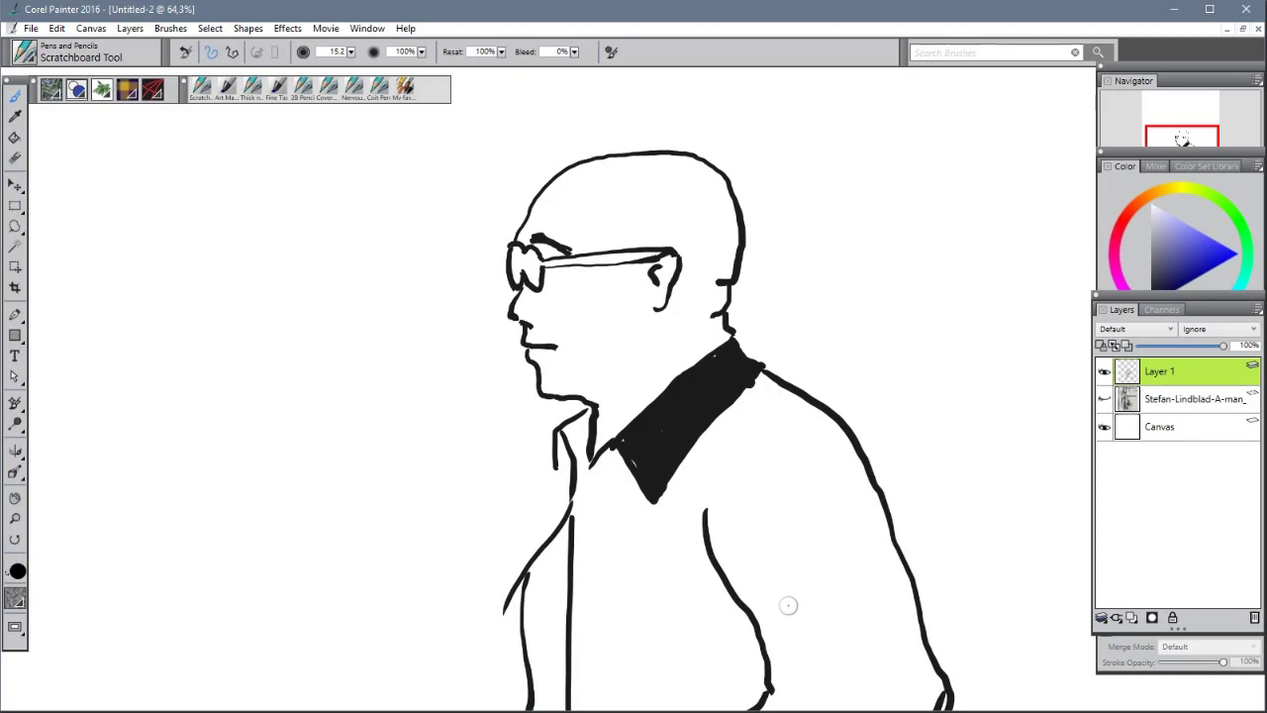
key("ctrl+z")
key("ctrl+z")
key("ctrl+z")
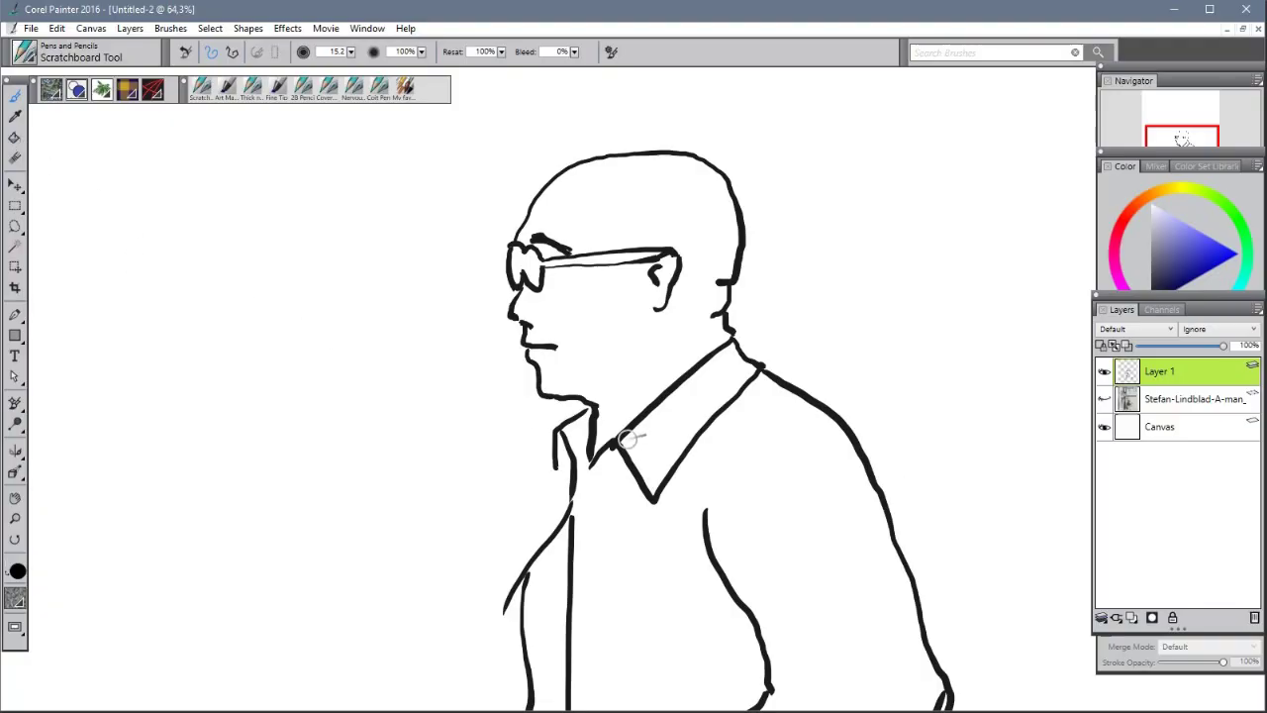
- Shade the man's shirt collar with black parallel hatching strokes along its full length
mouse_move(618, 432)
left_mouse_down()
mouse_move(642, 459)
mouse_move(640, 425)
left_mouse_up()
left_click_drag(639, 471, 665, 397)
mouse_move(681, 443)
left_mouse_down()
mouse_move(671, 387)
mouse_move(681, 386)
left_mouse_up()
mouse_move(692, 377)
left_mouse_down()
mouse_move(724, 410)
mouse_move(741, 392)
left_mouse_up()
left_click_drag(724, 349, 753, 373)
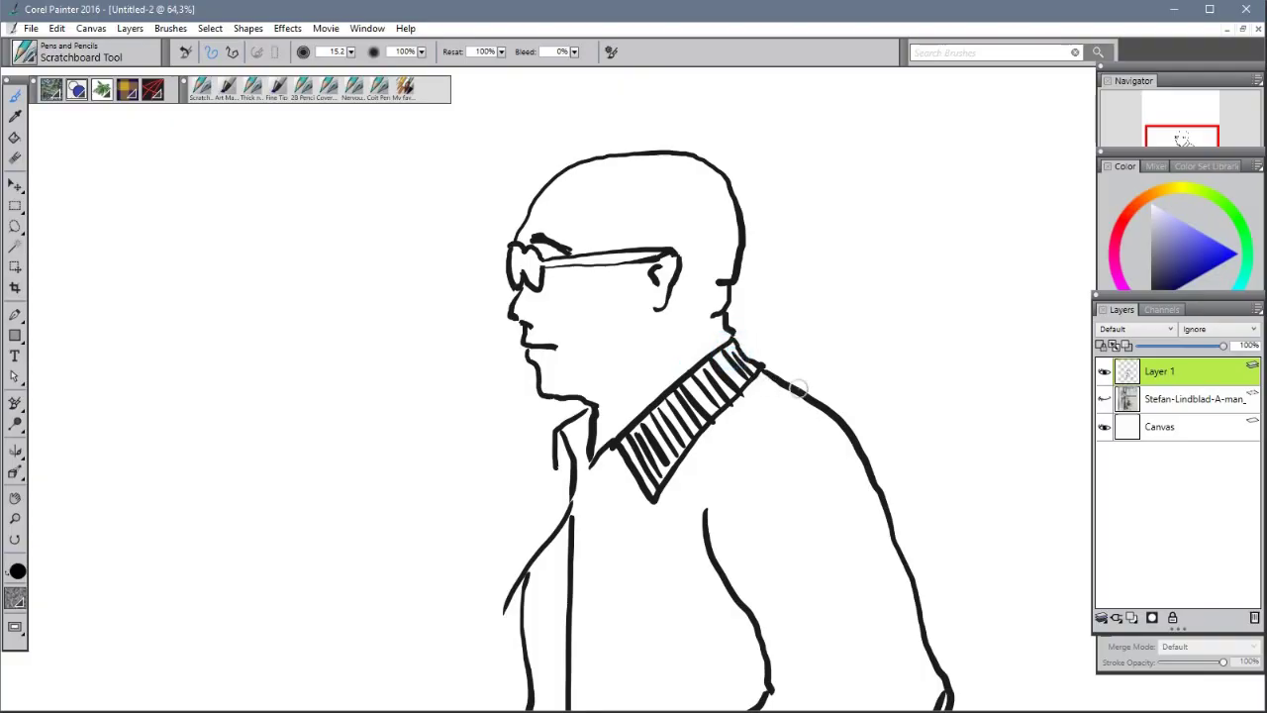
- Draw the shoulder strap and the curved armhole seam, and close the small front collar flap
mouse_move(830, 420)
left_mouse_down()
mouse_move(756, 440)
mouse_move(719, 496)
mouse_move(715, 541)
mouse_move(711, 485)
mouse_move(767, 418)
mouse_move(734, 406)
mouse_move(740, 396)
mouse_move(771, 415)
mouse_move(821, 410)
left_mouse_up()
mouse_move(554, 463)
left_mouse_down()
mouse_move(571, 469)
mouse_move(555, 489)
mouse_move(573, 482)
mouse_move(557, 498)
left_mouse_up()
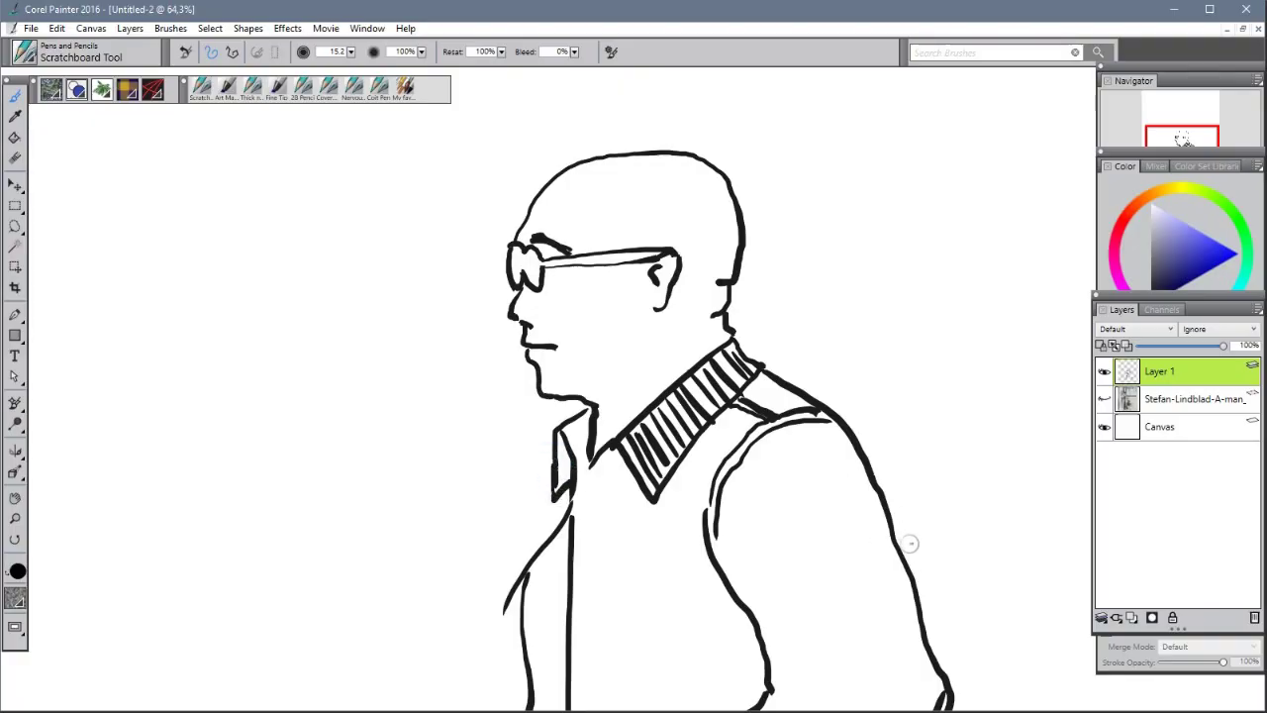
mouse_move(879, 628)
left_mouse_down()
mouse_move(891, 495)
mouse_move(867, 523)
left_mouse_up()
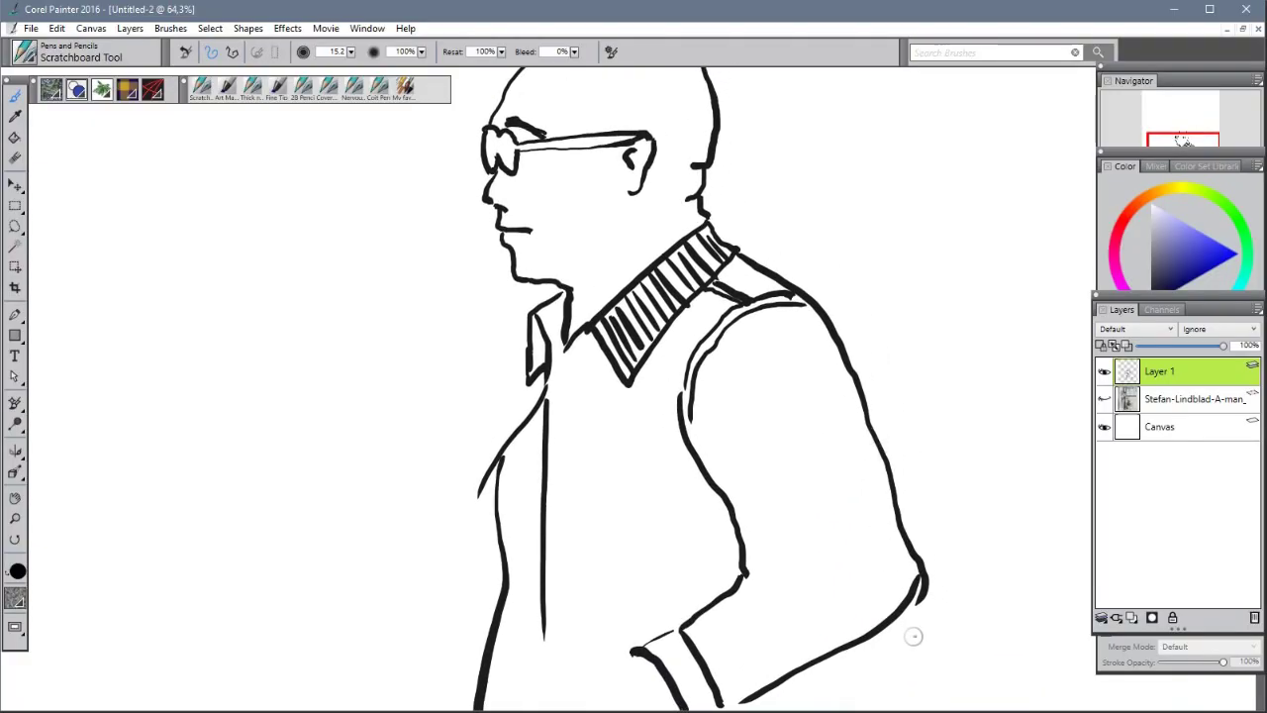
left_click_drag(891, 625, 875, 684)
key("ctrl+z")
- Show the pencil sketch layer again and trace the second shirt-front line plus the missing jaw, mouth corner, neck and shoulder strokes
left_click(1105, 401)
mouse_move(530, 427)
left_mouse_down()
mouse_move(544, 701)
mouse_move(559, 681)
mouse_move(547, 569)
left_mouse_up()
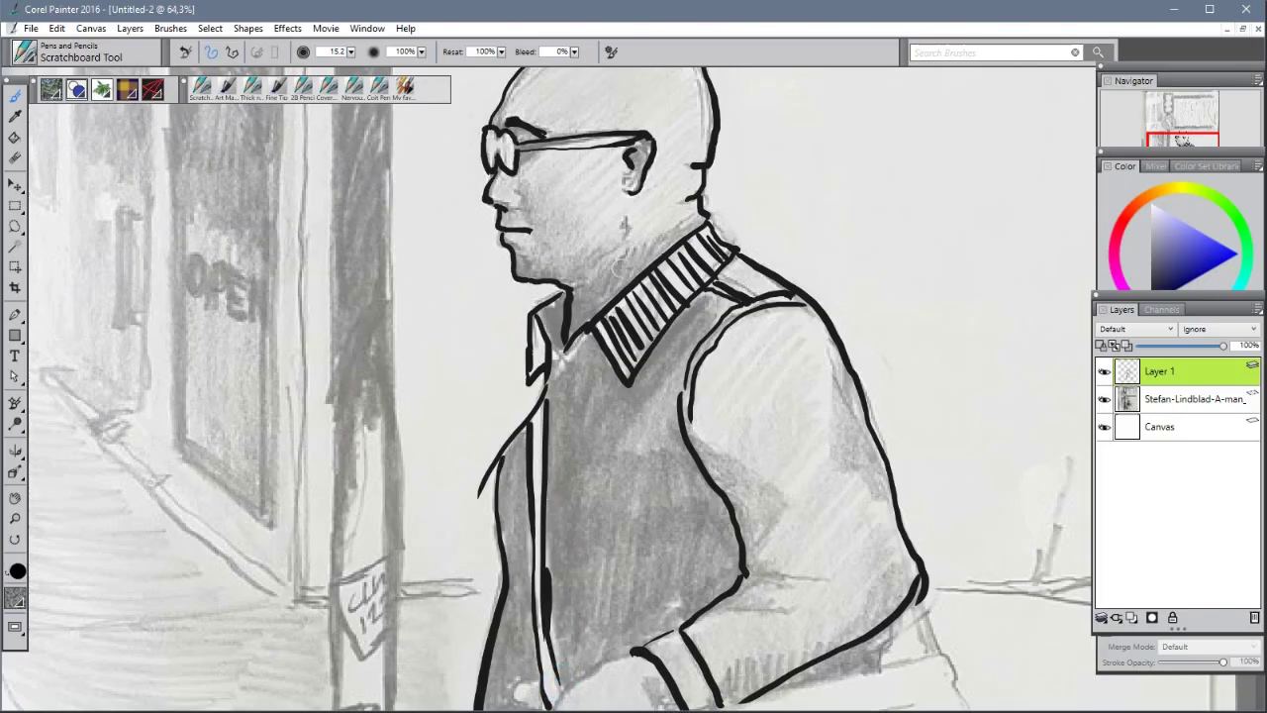
left_click_drag(557, 282, 604, 281)
left_click_drag(528, 229, 542, 240)
left_click_drag(706, 211, 669, 243)
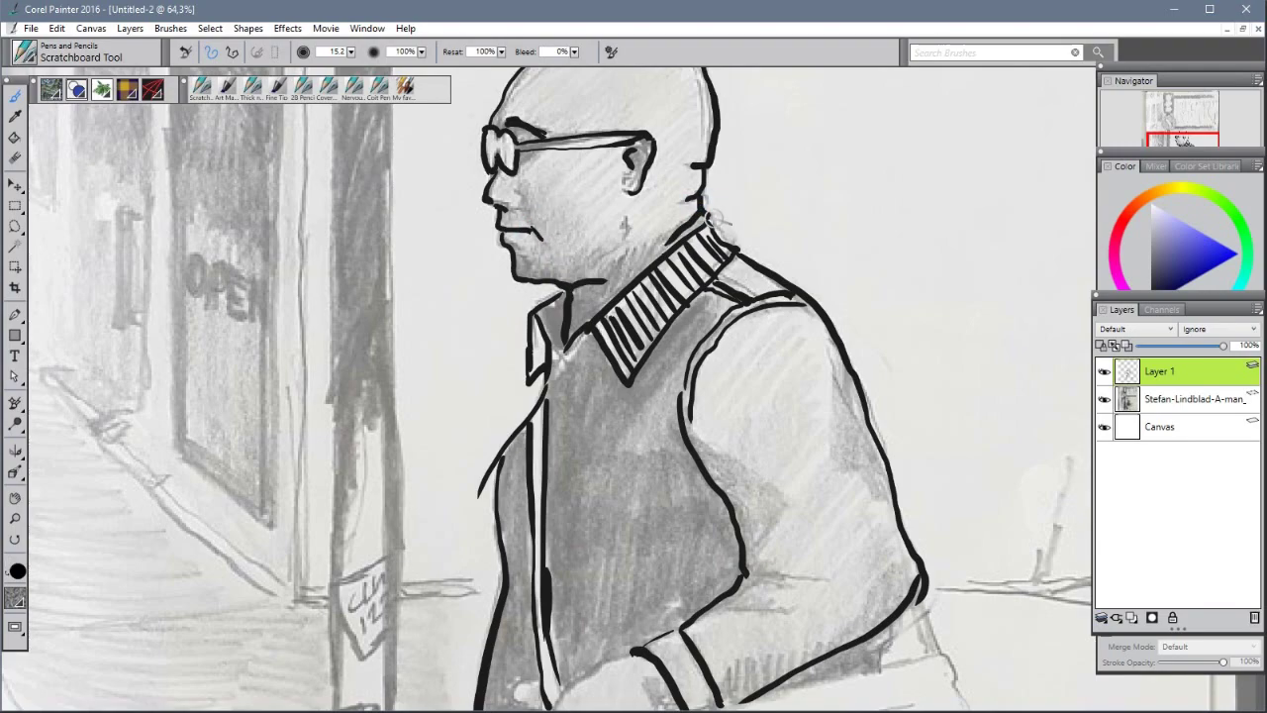
left_click_drag(706, 215, 738, 253)
left_click_drag(792, 295, 832, 340)
- Trace the man's fist with its finger and knuckle lines, the sleeve cuff's end and the thumb in black
mouse_move(641, 555)
left_mouse_down()
mouse_move(608, 315)
mouse_move(583, 249)
left_mouse_up()
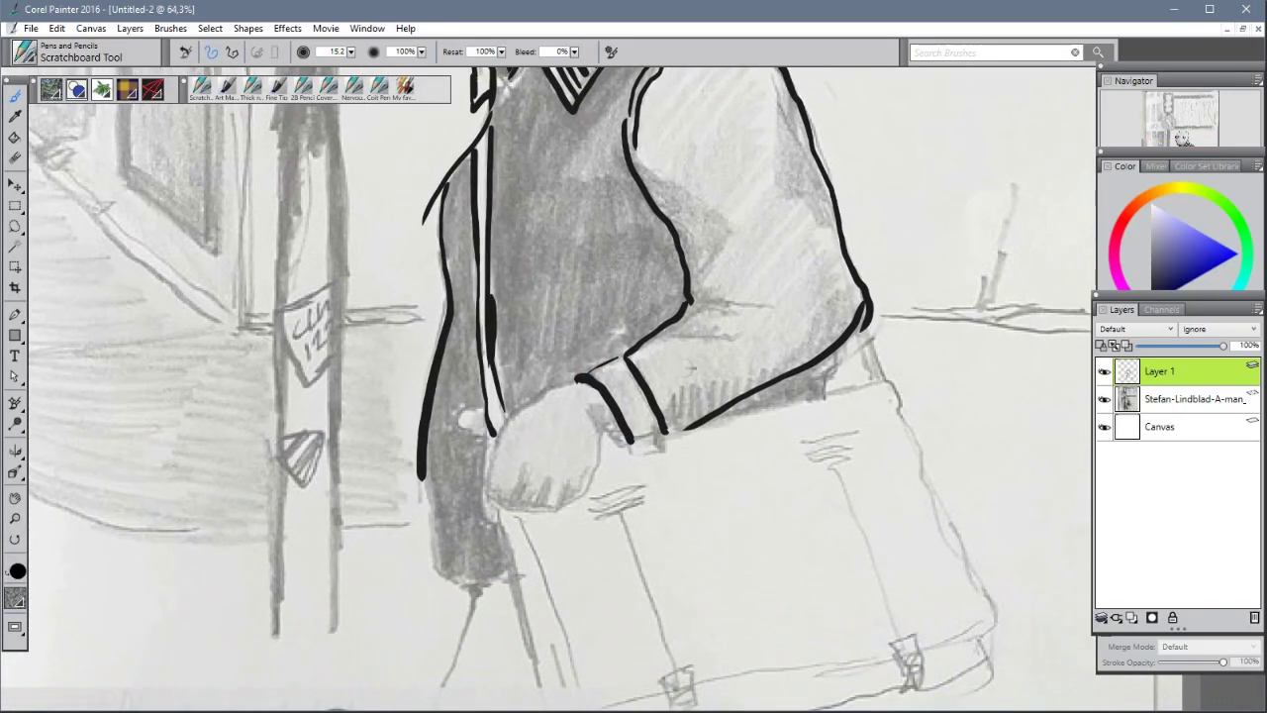
mouse_move(592, 372)
left_mouse_down()
mouse_move(513, 411)
mouse_move(485, 492)
left_mouse_up()
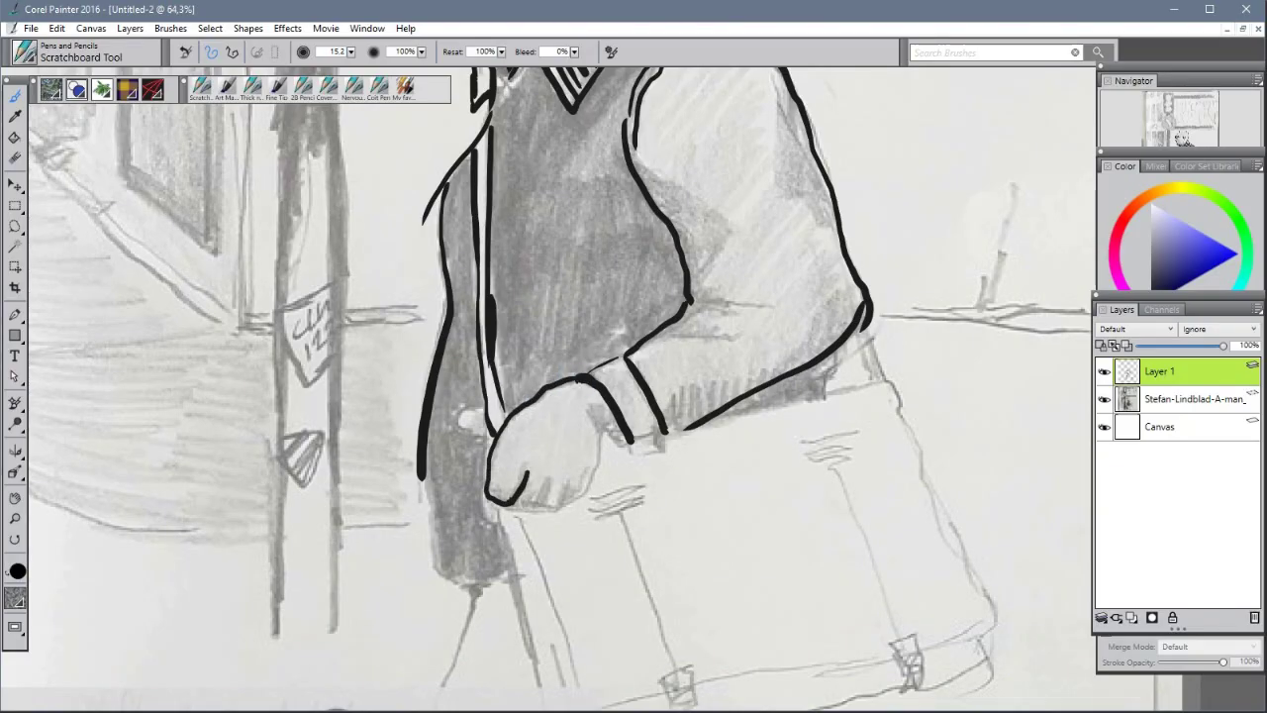
mouse_move(517, 506)
left_mouse_down()
mouse_move(533, 509)
mouse_move(546, 484)
mouse_move(564, 505)
mouse_move(584, 487)
left_mouse_up()
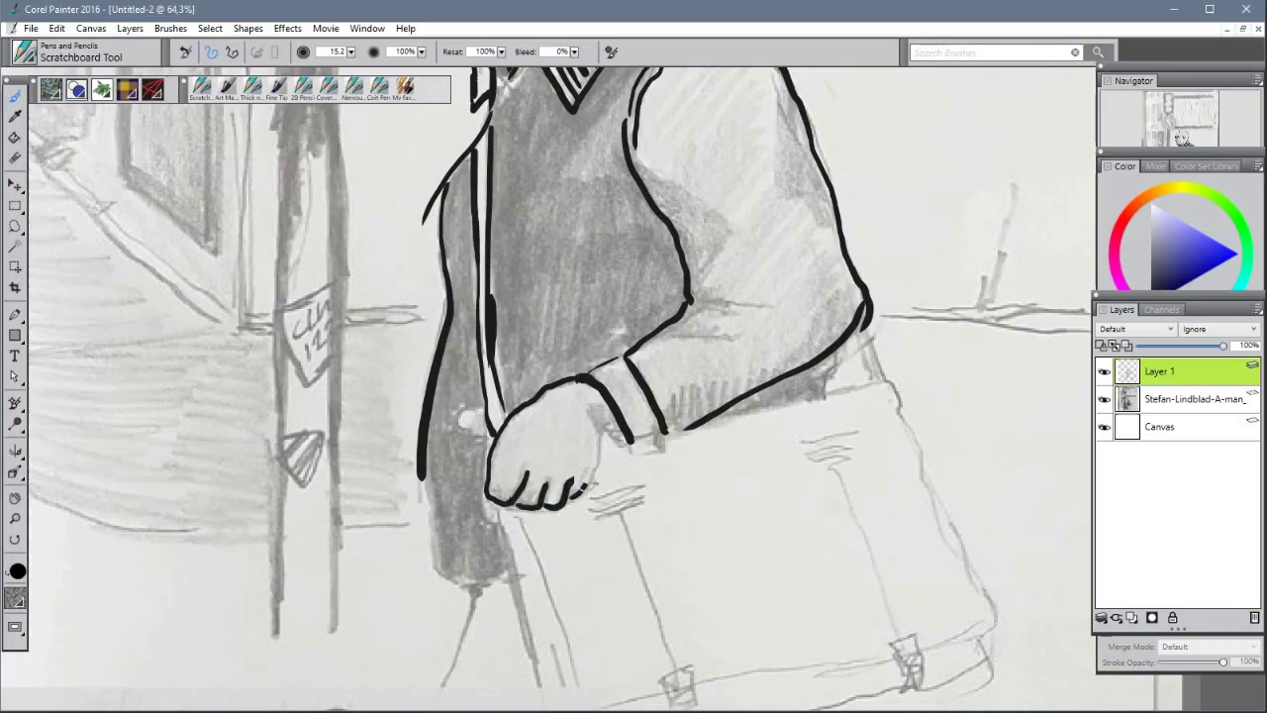
mouse_move(600, 432)
left_mouse_down()
mouse_move(629, 450)
mouse_move(674, 433)
left_mouse_up()
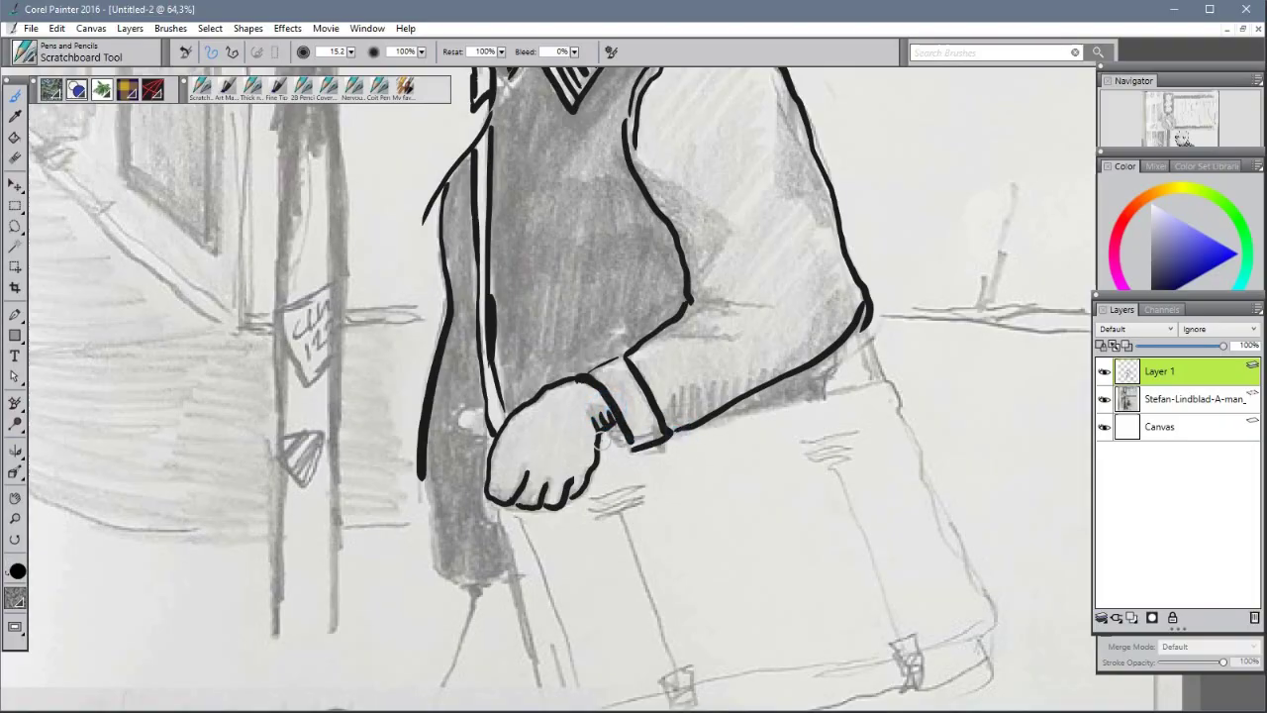
mouse_move(477, 410)
left_mouse_down()
mouse_move(461, 428)
mouse_move(493, 437)
mouse_move(509, 414)
mouse_move(491, 415)
left_mouse_up()
- Trace the shoulder bag's top edge, the strap behind the elbow, the bag's rear side and its rear buckle
left_click_drag(837, 349, 822, 398)
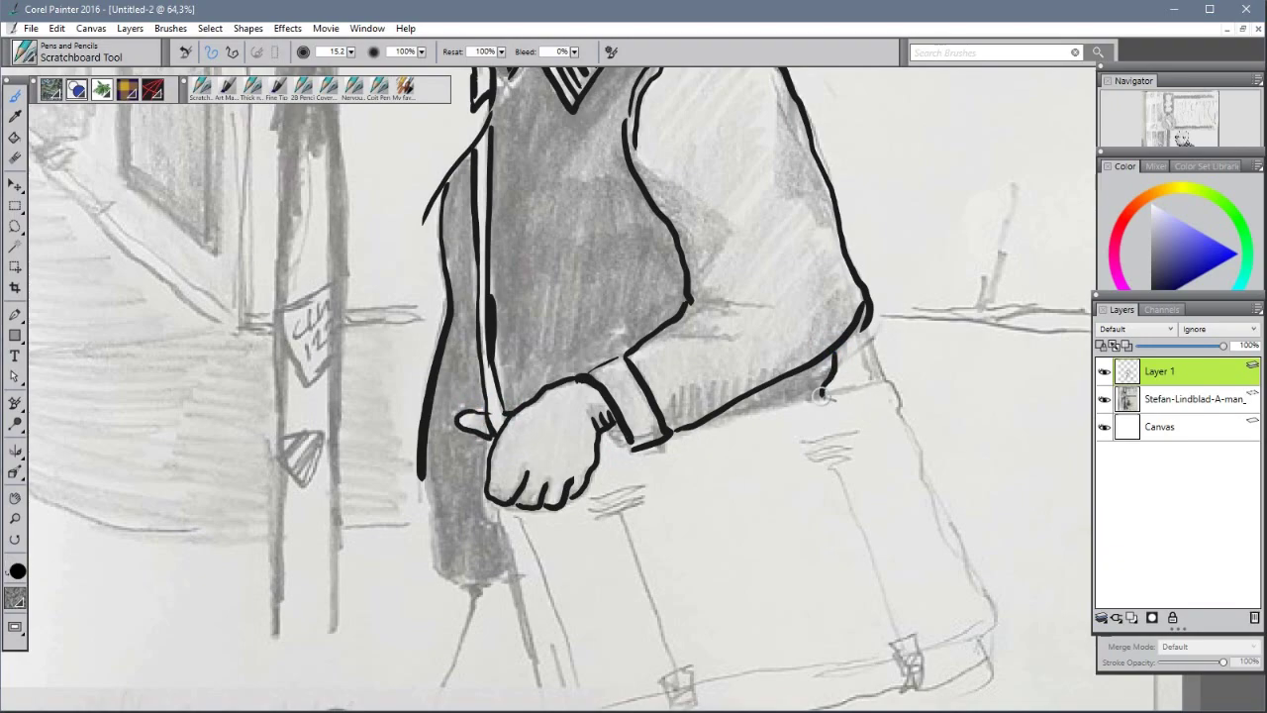
left_click_drag(707, 416, 877, 378)
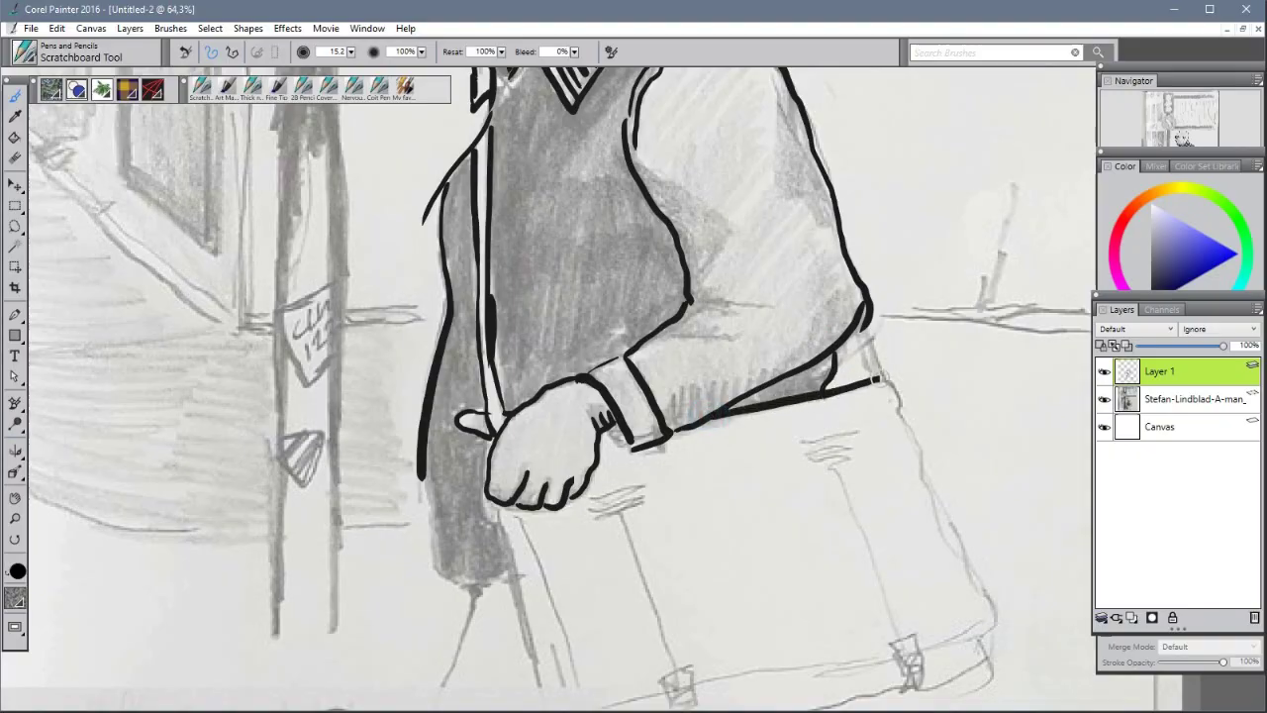
left_click_drag(864, 319, 883, 377)
mouse_move(850, 332)
left_mouse_down()
mouse_move(868, 379)
mouse_move(901, 406)
mouse_move(926, 493)
mouse_move(985, 594)
left_mouse_up()
mouse_move(976, 639)
left_mouse_down()
mouse_move(999, 436)
mouse_move(1008, 471)
mouse_move(941, 493)
mouse_move(927, 469)
mouse_move(905, 482)
mouse_move(913, 535)
mouse_move(934, 533)
mouse_move(936, 494)
left_mouse_up()
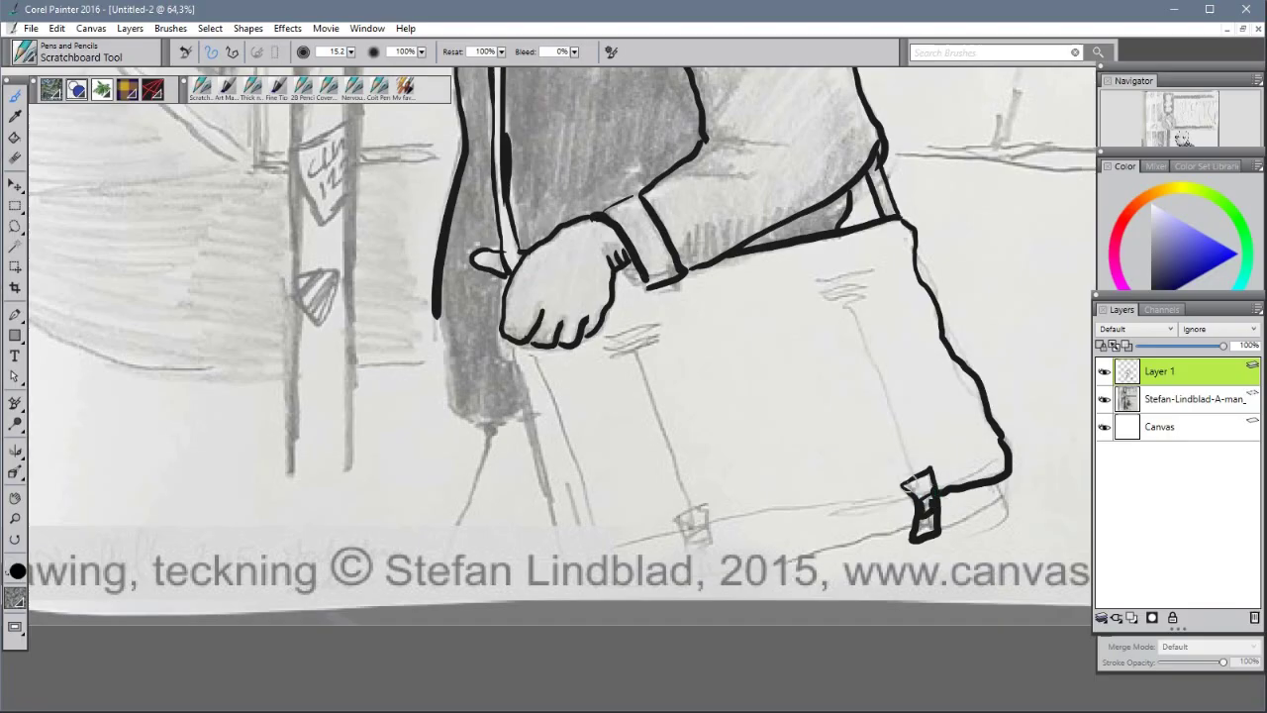
- Draw the bag's front buckle and trace its front edges, lower flap edge and rear bottom corner
mouse_move(701, 502)
left_mouse_down()
mouse_move(713, 552)
mouse_move(687, 559)
mouse_move(676, 521)
mouse_move(690, 505)
mouse_move(706, 500)
mouse_move(704, 519)
mouse_move(684, 528)
mouse_move(692, 547)
mouse_move(708, 517)
left_mouse_up()
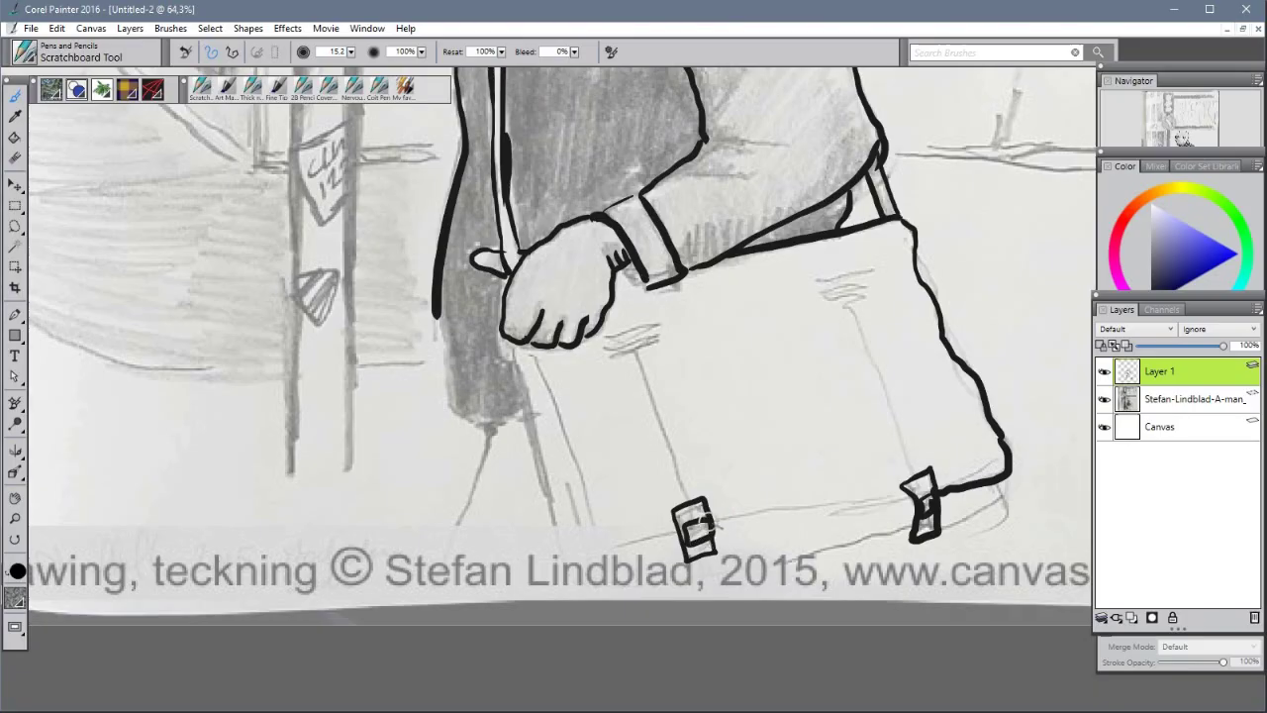
mouse_move(526, 346)
left_mouse_down()
mouse_move(605, 560)
mouse_move(776, 538)
mouse_move(712, 535)
mouse_move(872, 521)
mouse_move(998, 485)
mouse_move(1013, 536)
mouse_move(960, 569)
left_mouse_up()
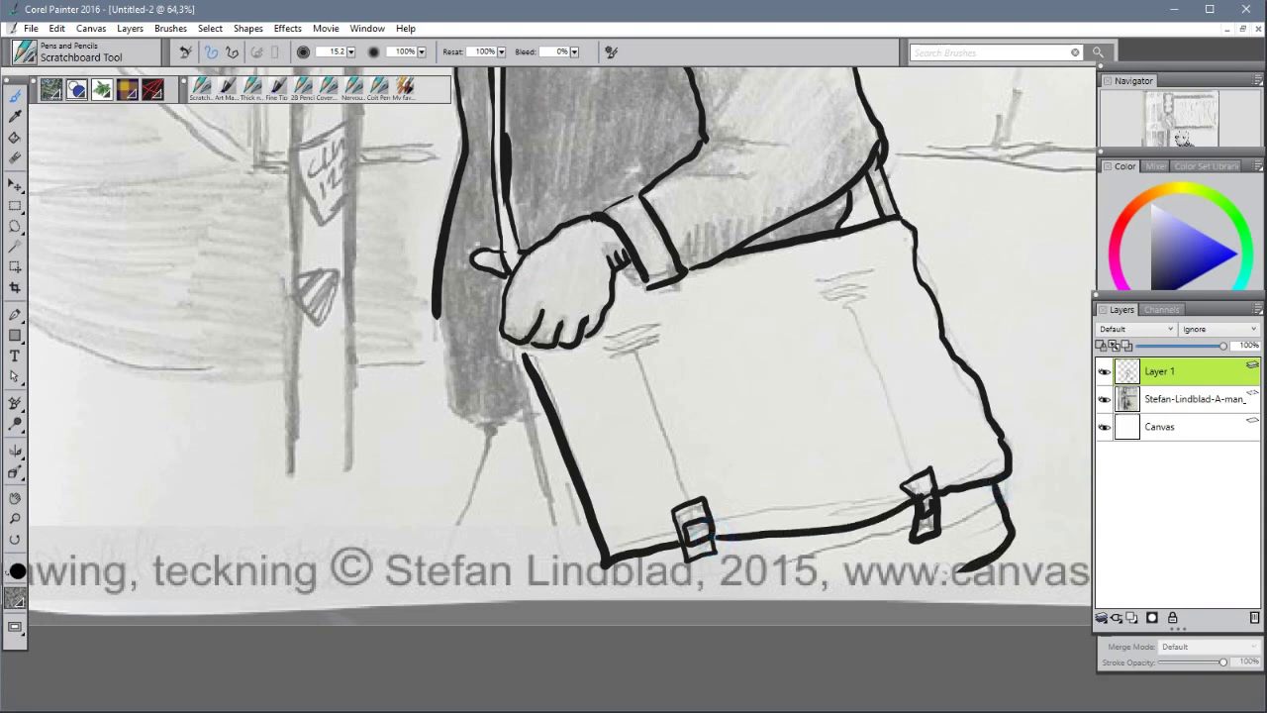
left_click_drag(516, 348, 561, 564)
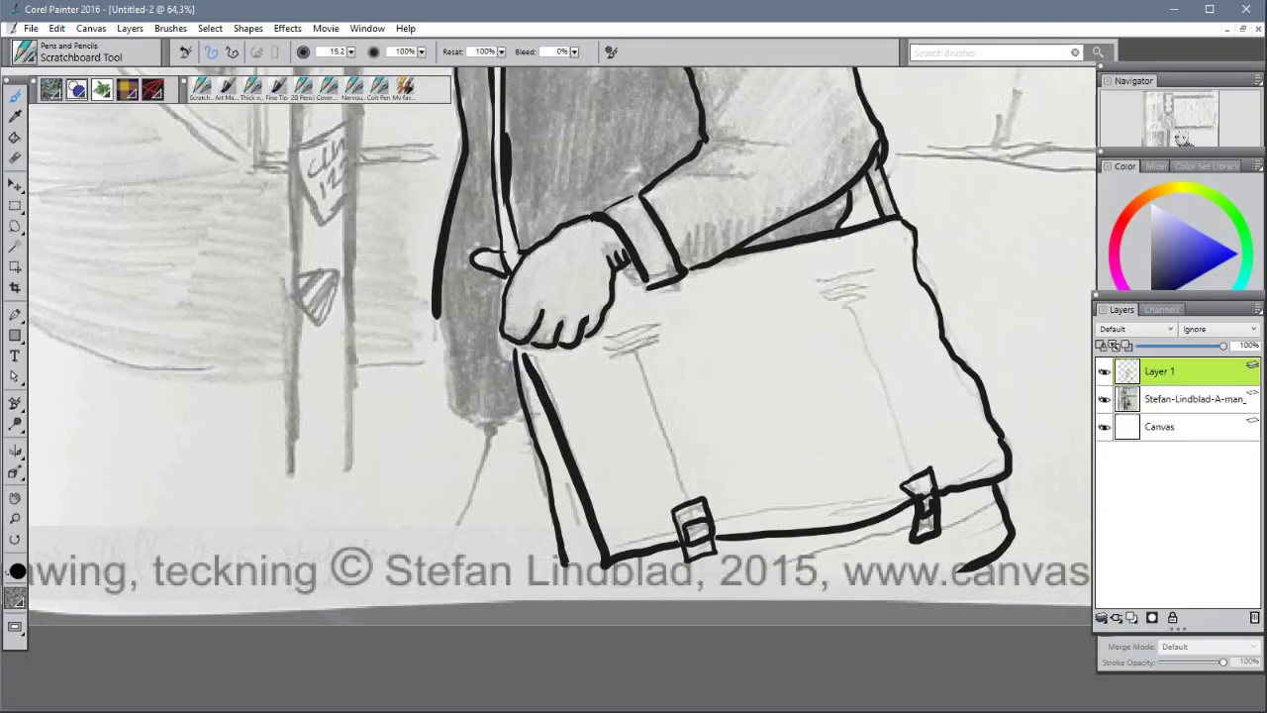
- Trace the jacket's lower hem and leg line, and draw both bag straps with short crease lines above them
mouse_move(440, 314)
left_mouse_down()
mouse_move(443, 417)
mouse_move(476, 429)
mouse_move(523, 408)
mouse_move(483, 432)
mouse_move(445, 548)
left_mouse_up()
mouse_move(607, 345)
left_mouse_down()
mouse_move(671, 330)
mouse_move(629, 357)
mouse_move(686, 500)
left_mouse_up()
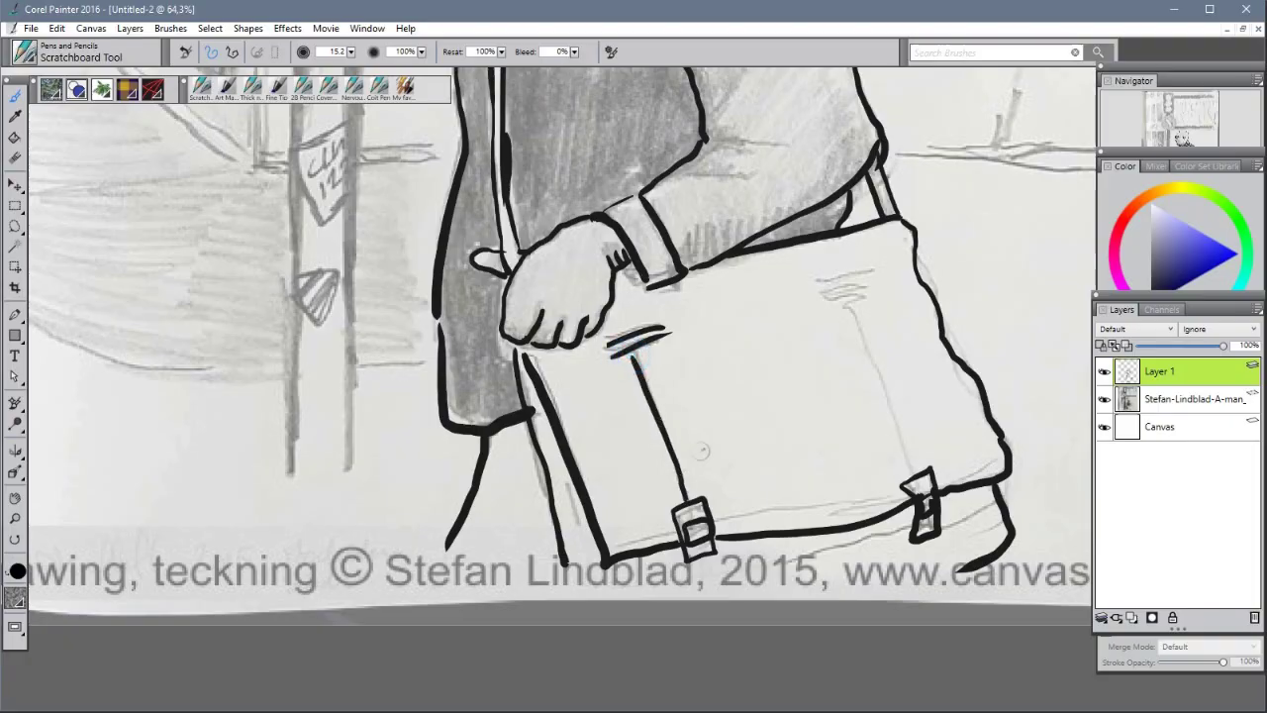
mouse_move(821, 283)
left_mouse_down()
mouse_move(877, 272)
mouse_move(873, 286)
left_mouse_up()
mouse_move(829, 306)
left_mouse_down()
mouse_move(874, 295)
mouse_move(919, 473)
left_mouse_up()
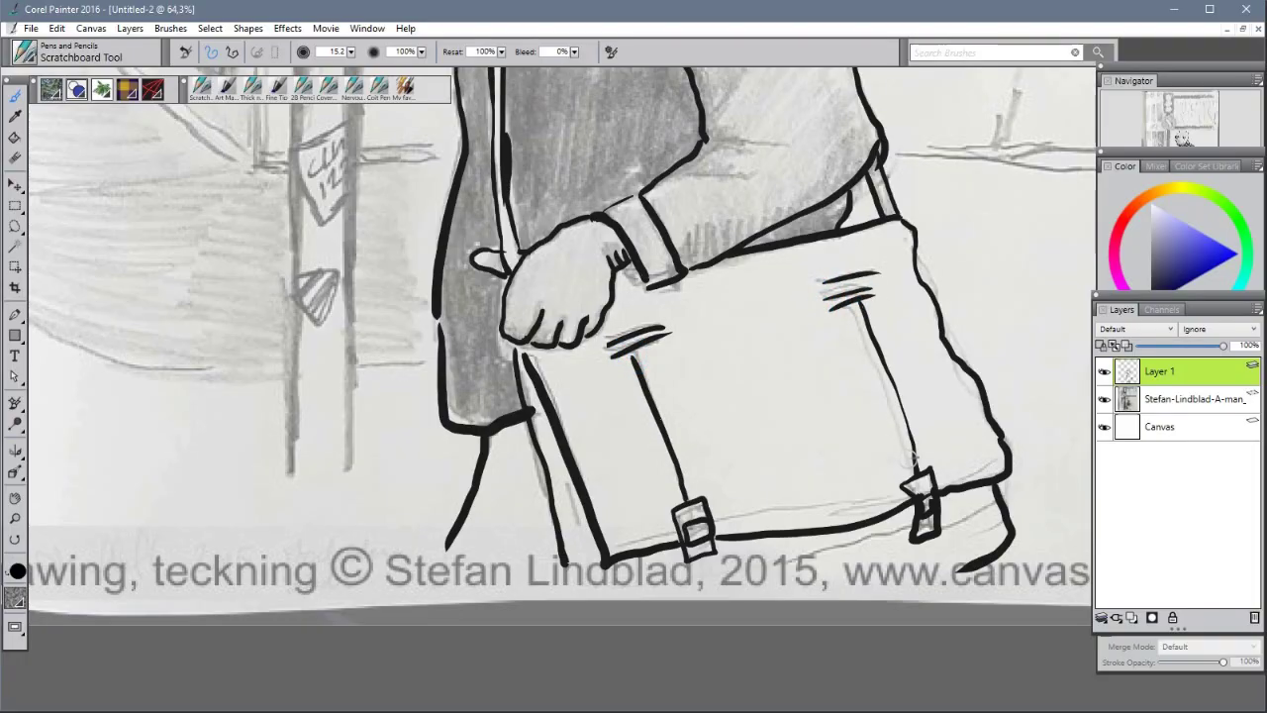
- Trace the hat on the building's hanging shop sign in black
key("space")
left_click_drag(542, 225, 602, 557)
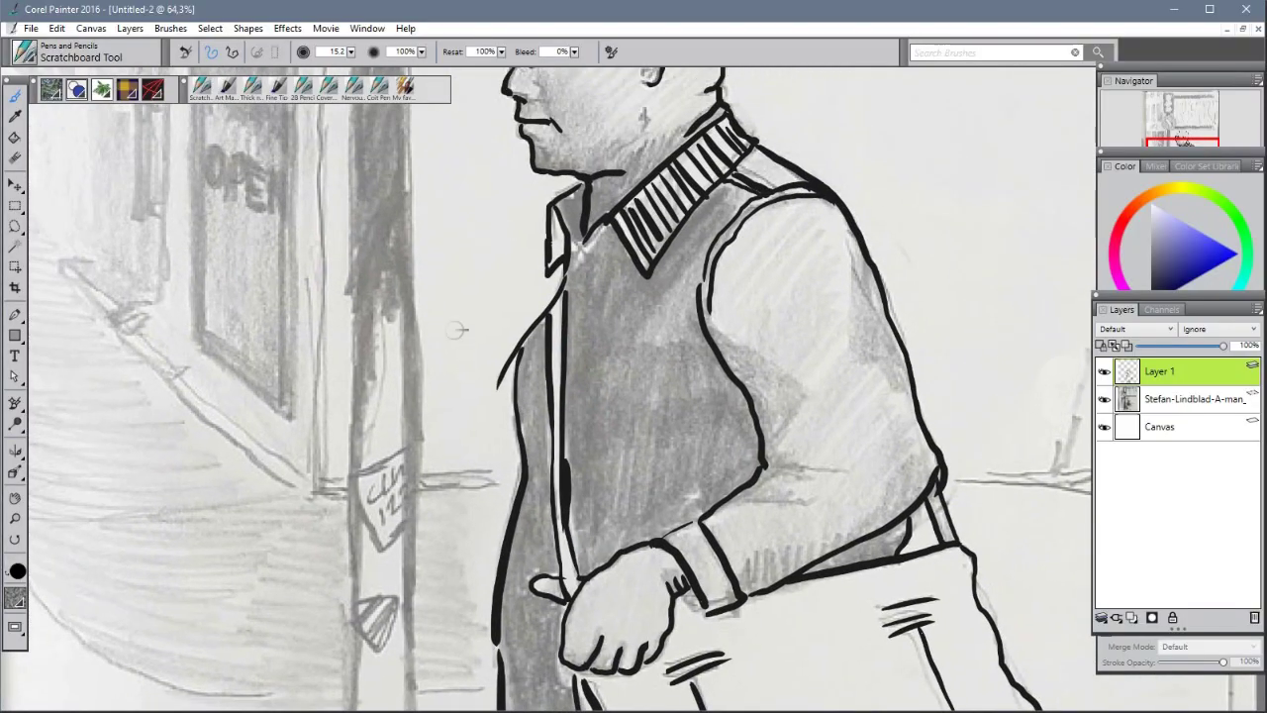
key("space")
left_click_drag(544, 244, 653, 524)
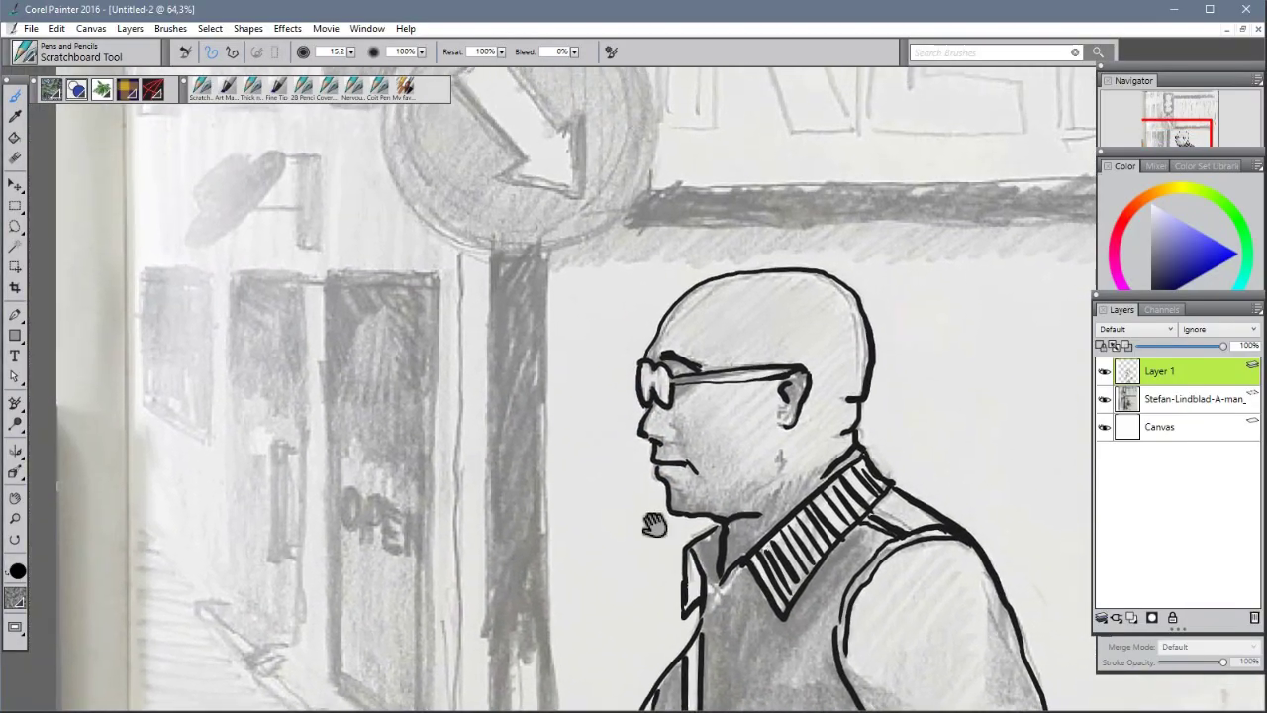
key("space")
left_click_drag(594, 342, 748, 356)
mouse_move(406, 161)
left_mouse_down()
mouse_move(379, 221)
mouse_move(315, 253)
mouse_move(329, 221)
mouse_move(391, 175)
mouse_move(362, 158)
mouse_move(325, 193)
mouse_move(327, 223)
mouse_move(325, 203)
mouse_move(363, 159)
left_mouse_up()
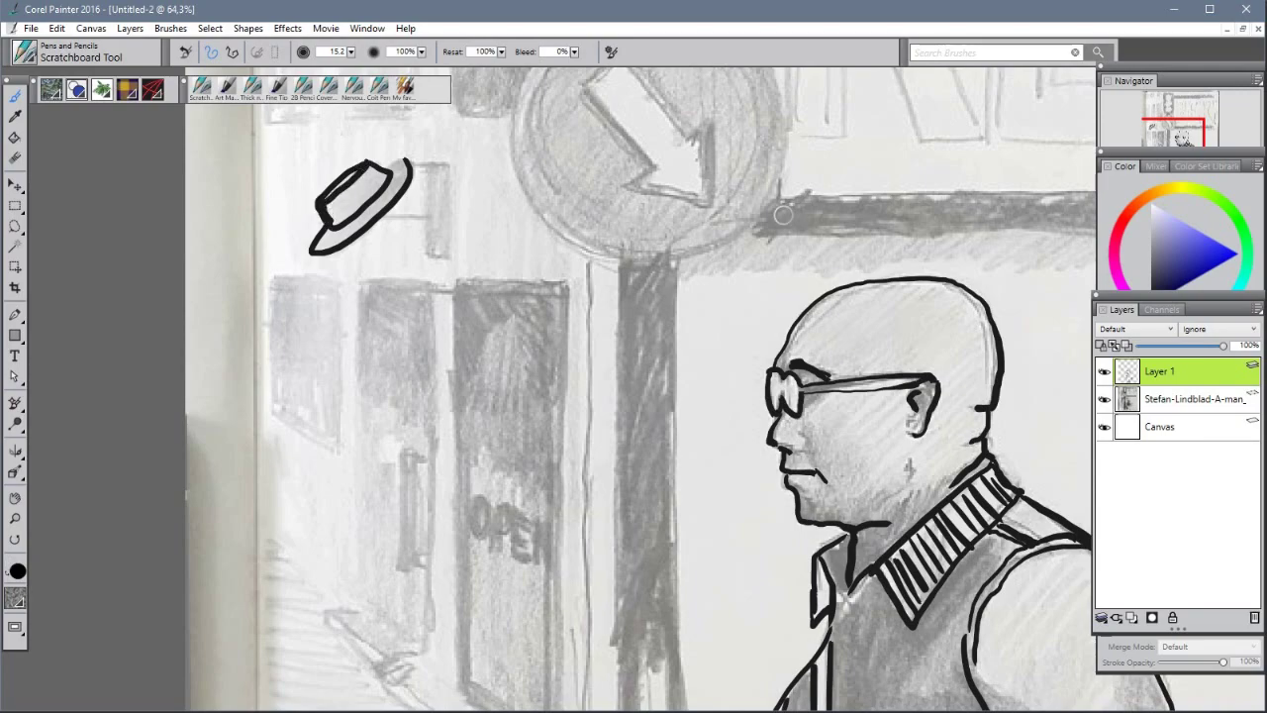
- Trace the arrow, the round road sign's outline and the upper ends of both post edges below it
left_click_drag(738, 240, 556, 538)
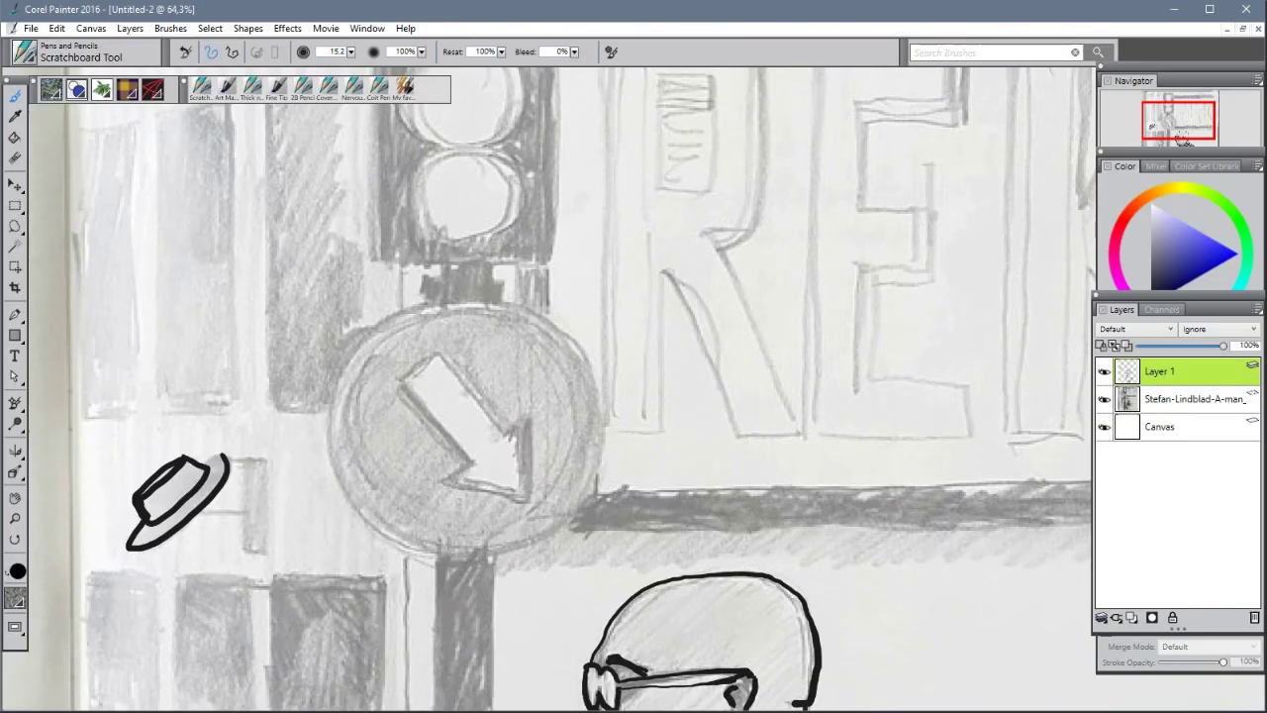
mouse_move(400, 379)
left_mouse_down()
mouse_move(424, 359)
mouse_move(495, 416)
mouse_move(525, 457)
mouse_move(532, 503)
mouse_move(435, 482)
mouse_move(445, 443)
mouse_move(392, 378)
mouse_move(437, 357)
left_mouse_up()
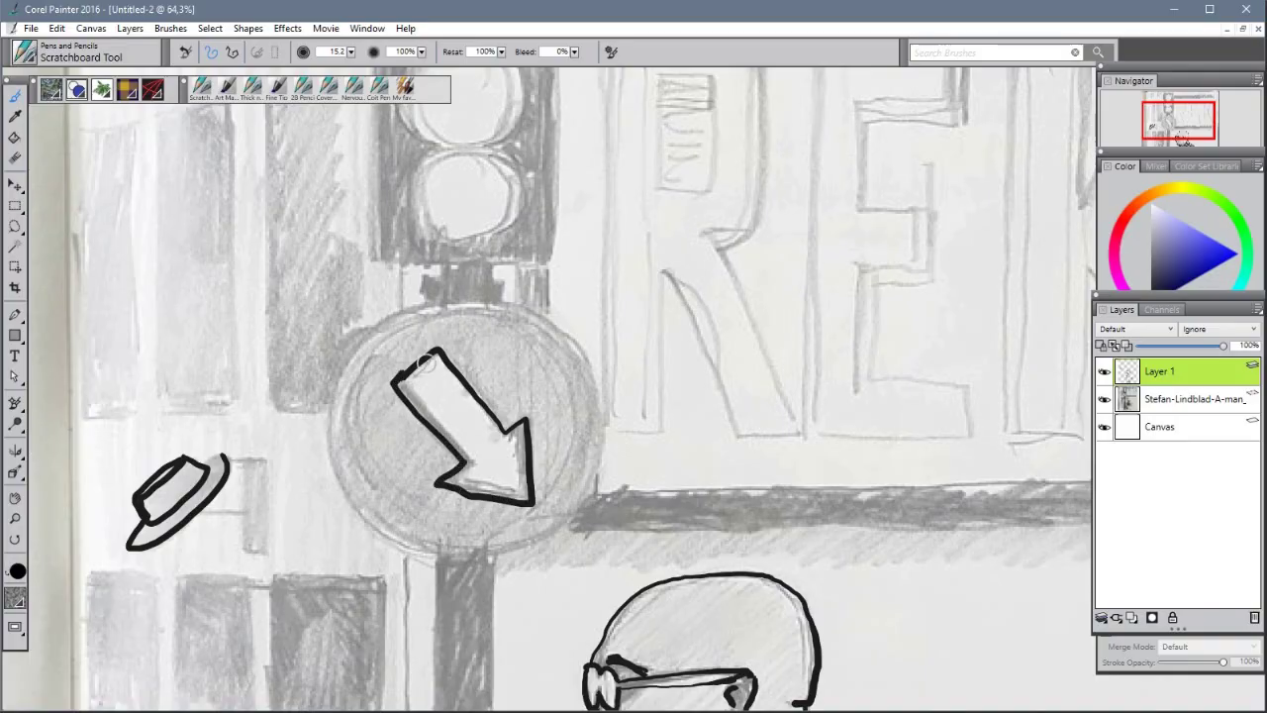
mouse_move(347, 346)
left_mouse_down()
mouse_move(407, 302)
mouse_move(525, 293)
mouse_move(592, 372)
mouse_move(597, 455)
mouse_move(569, 525)
mouse_move(342, 378)
mouse_move(335, 453)
mouse_move(406, 544)
mouse_move(487, 556)
mouse_move(495, 540)
mouse_move(569, 519)
left_mouse_up()
left_click_drag(500, 546, 494, 671)
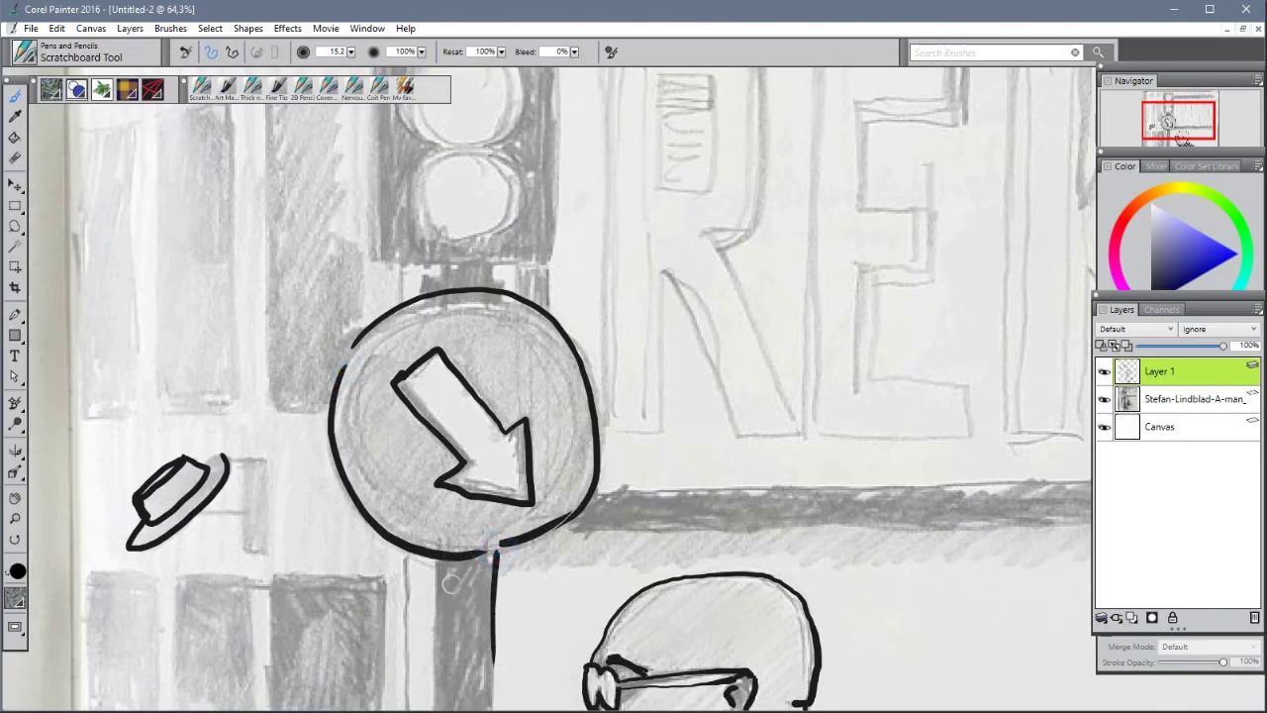
left_click_drag(441, 552, 441, 633)
- Examine the whole line drawing at 20.2% zoom with the pencil sketch layer switched off and on
left_click(1104, 398)
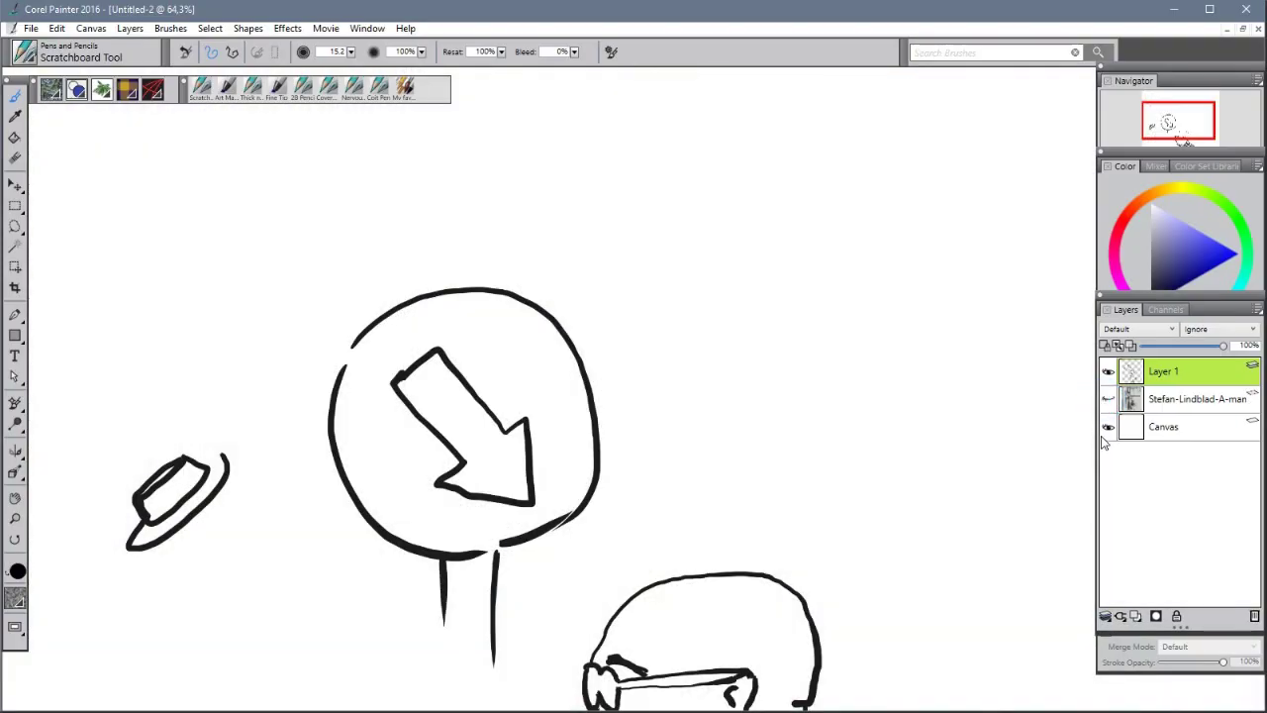
scroll(846, 428, "down", 11)
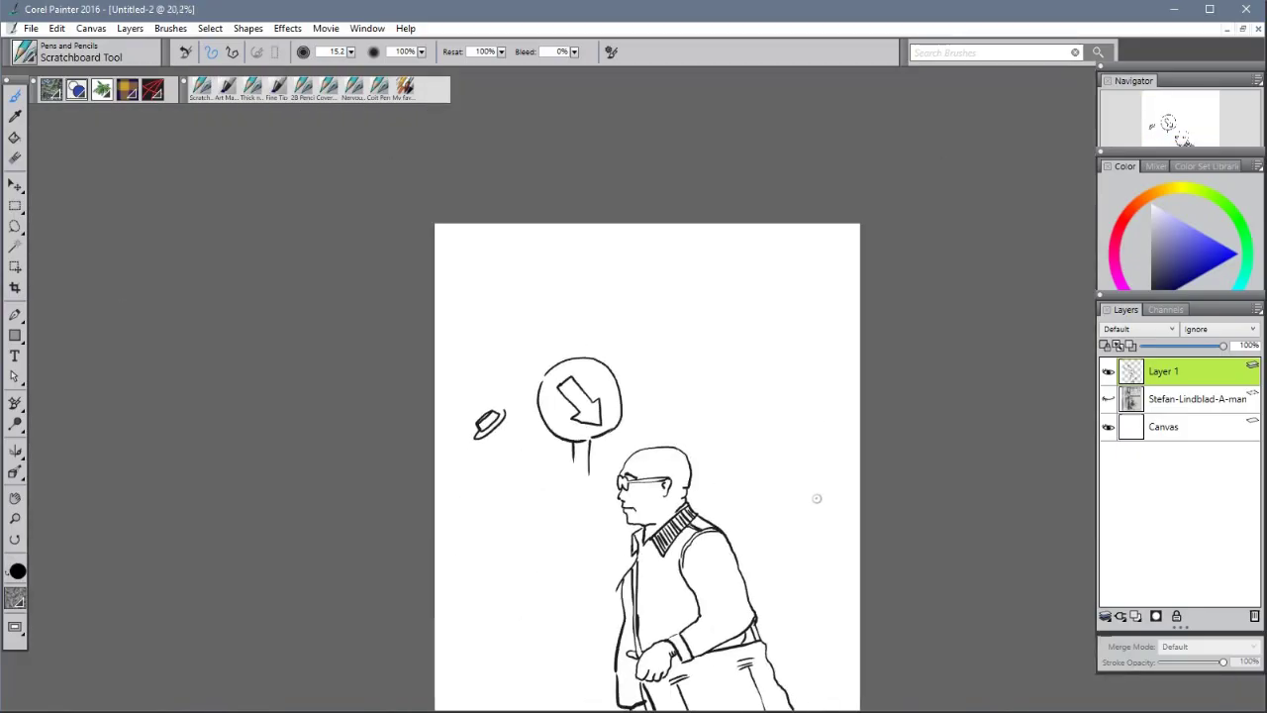
left_click_drag(805, 585, 750, 503)
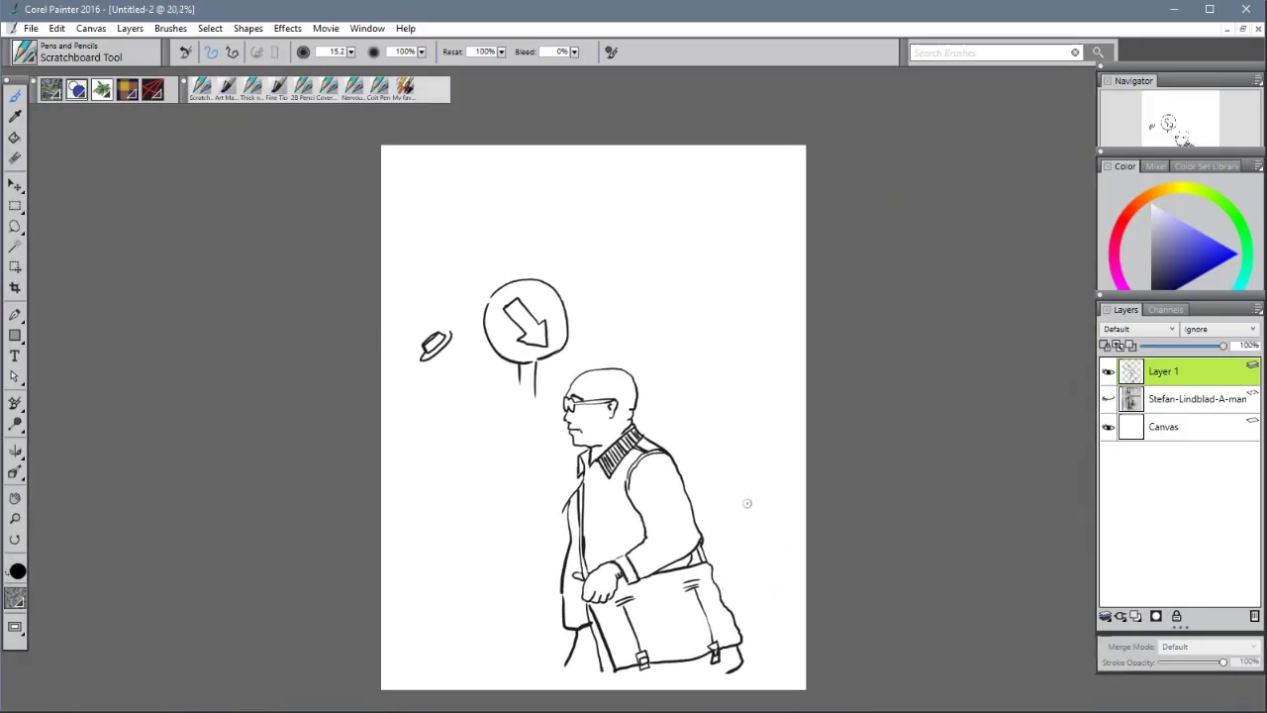
left_click(1108, 399)
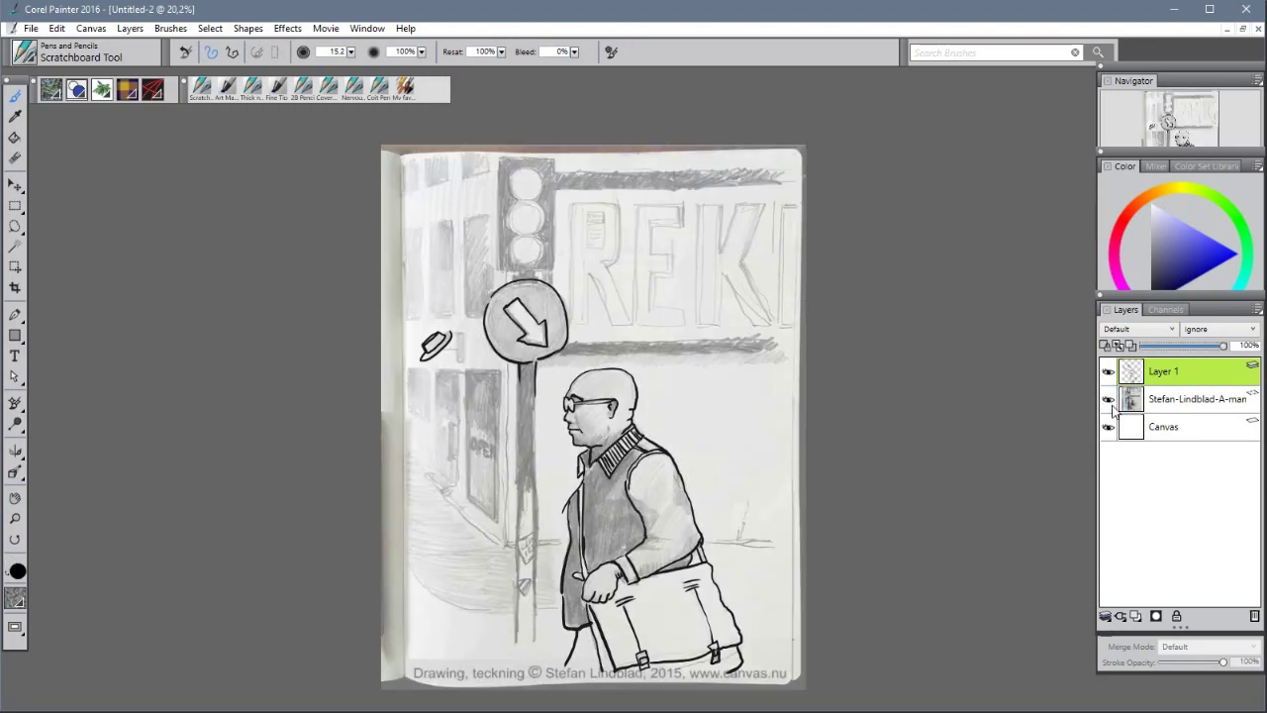
left_click(1107, 399)
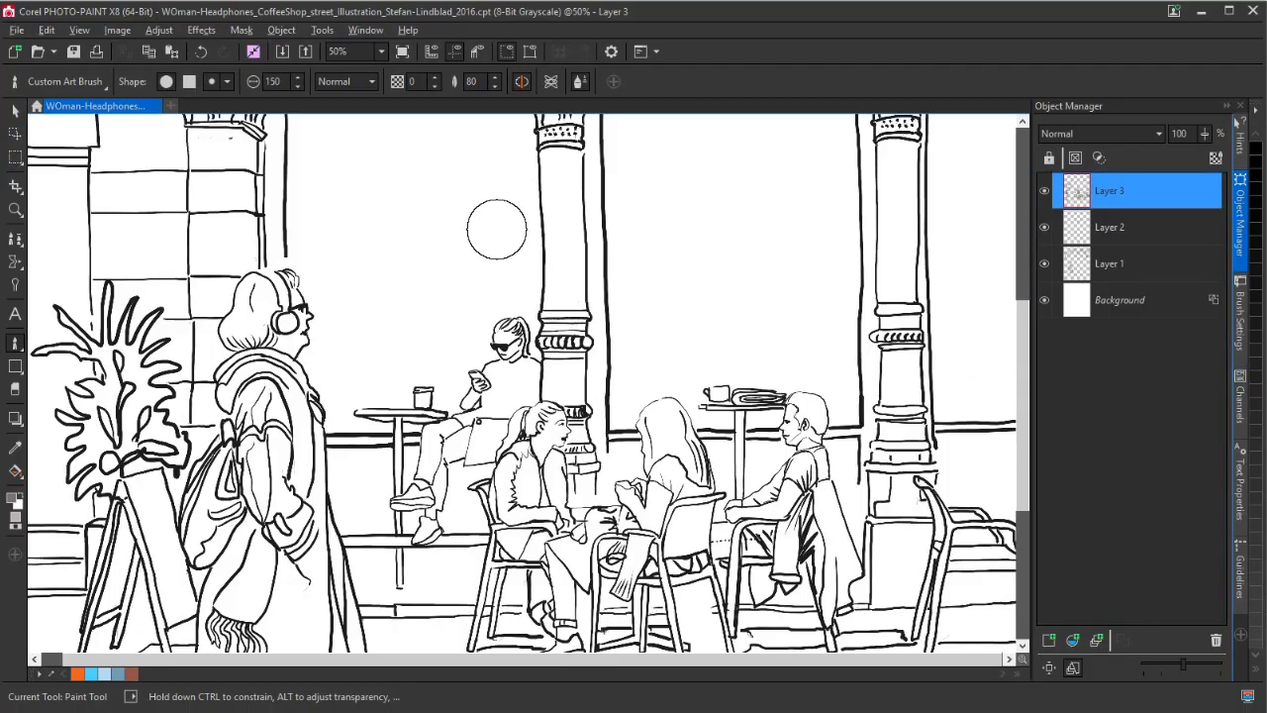
- Switch to PHOTO-PAINT and convert the coffee shop drawing to CMYK Color (32-bit) without flattening its layers
left_click_drag(1024, 475, 1031, 390)
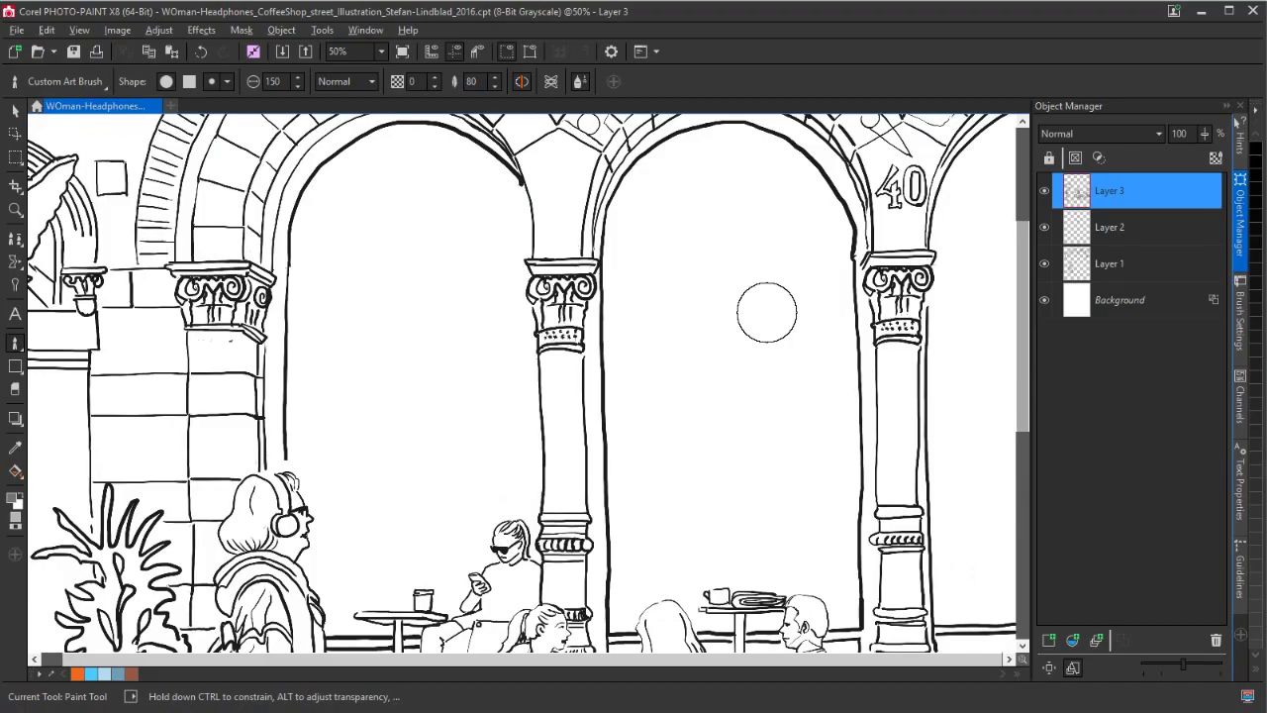
left_click(119, 31)
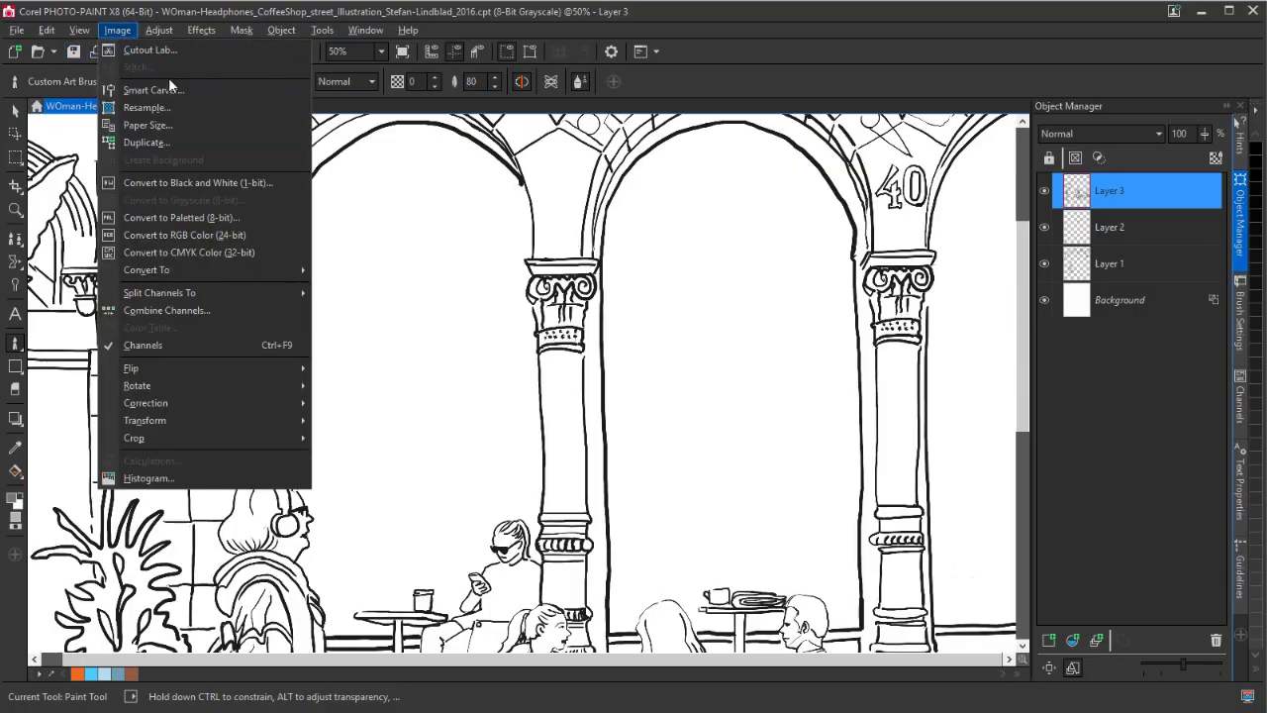
mouse_move(178, 40)
mouse_move(121, 31)
left_click(227, 251)
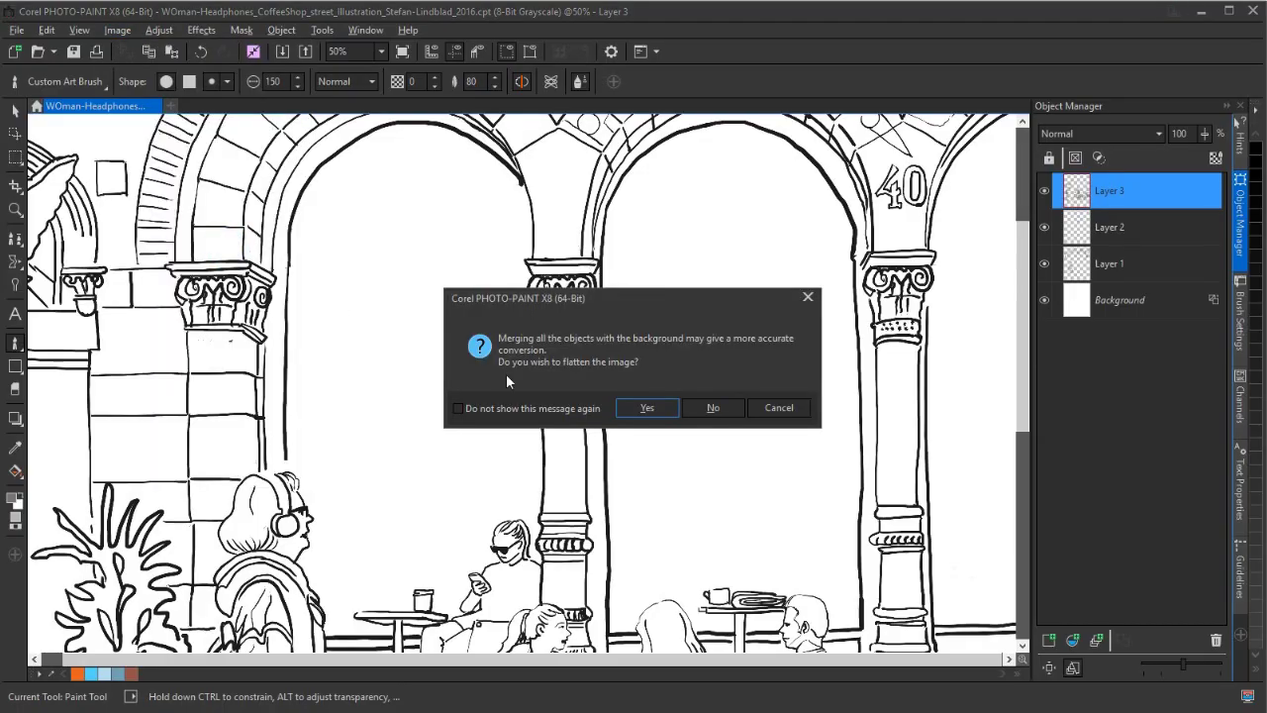
left_click(712, 409)
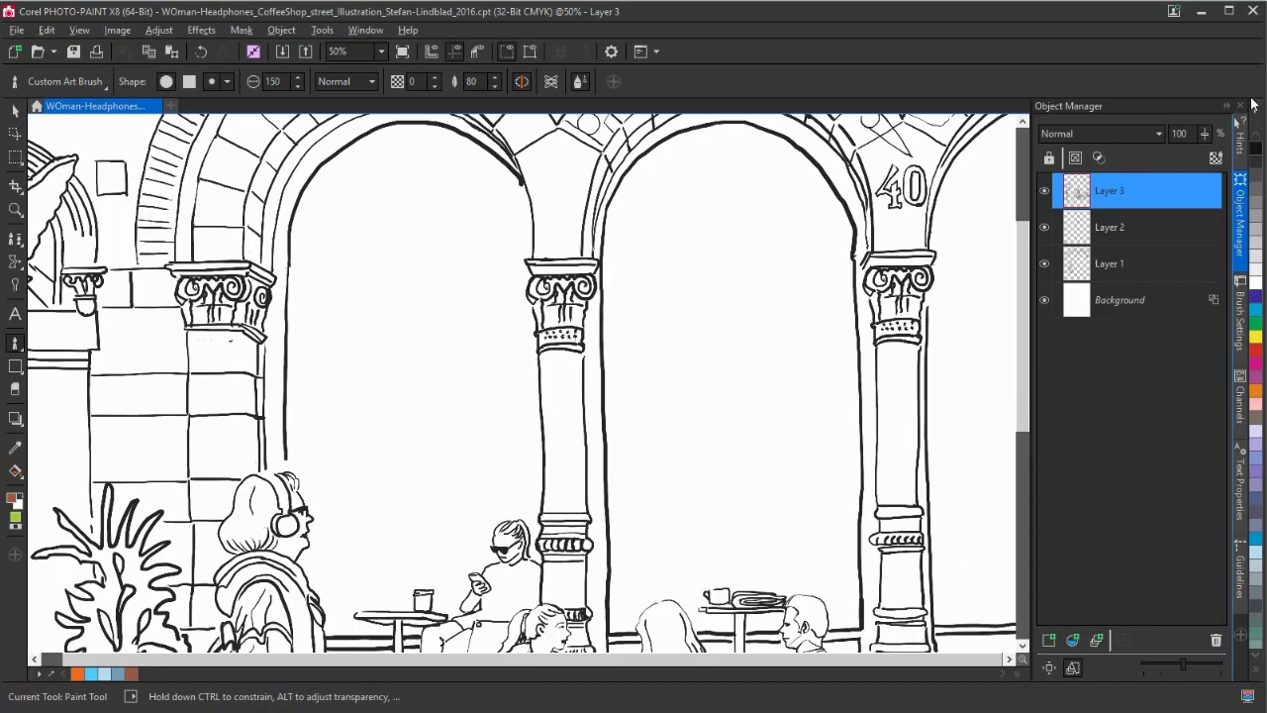
- Undock the Default Palette, enlarge it in width and height, and place it over the middle archway
left_click_drag(1254, 103, 704, 148)
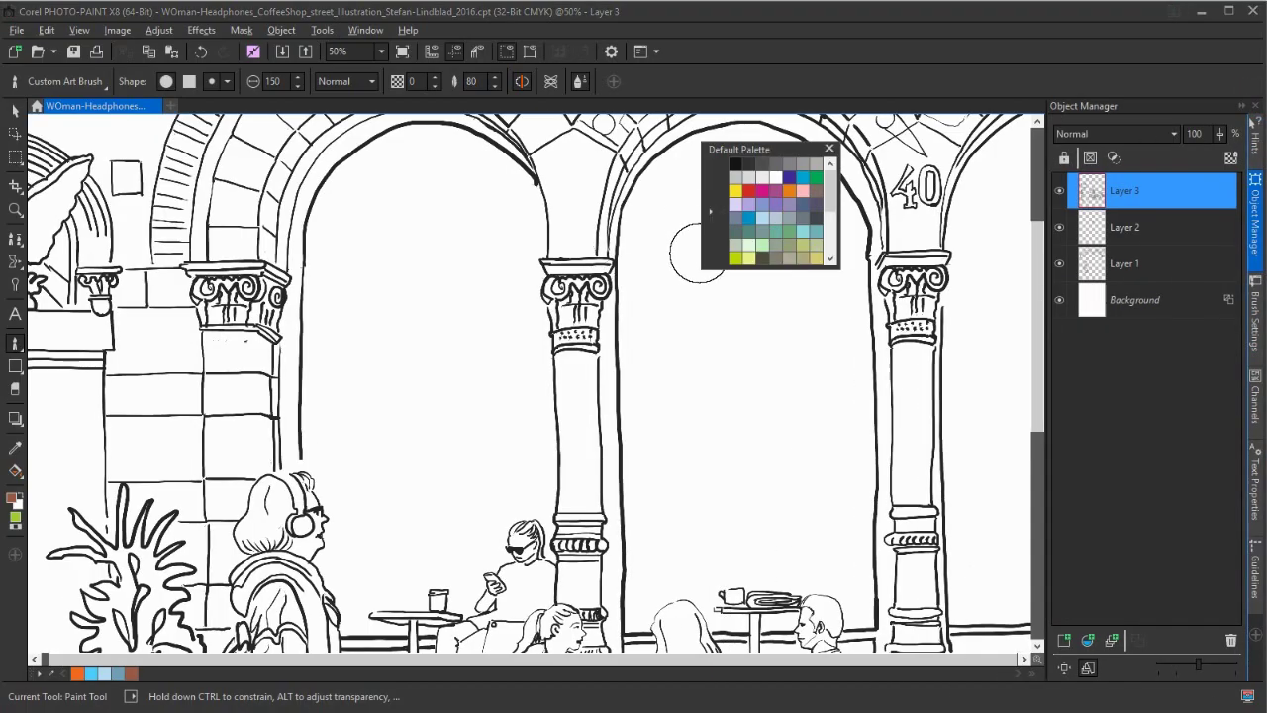
left_click_drag(704, 214, 588, 214)
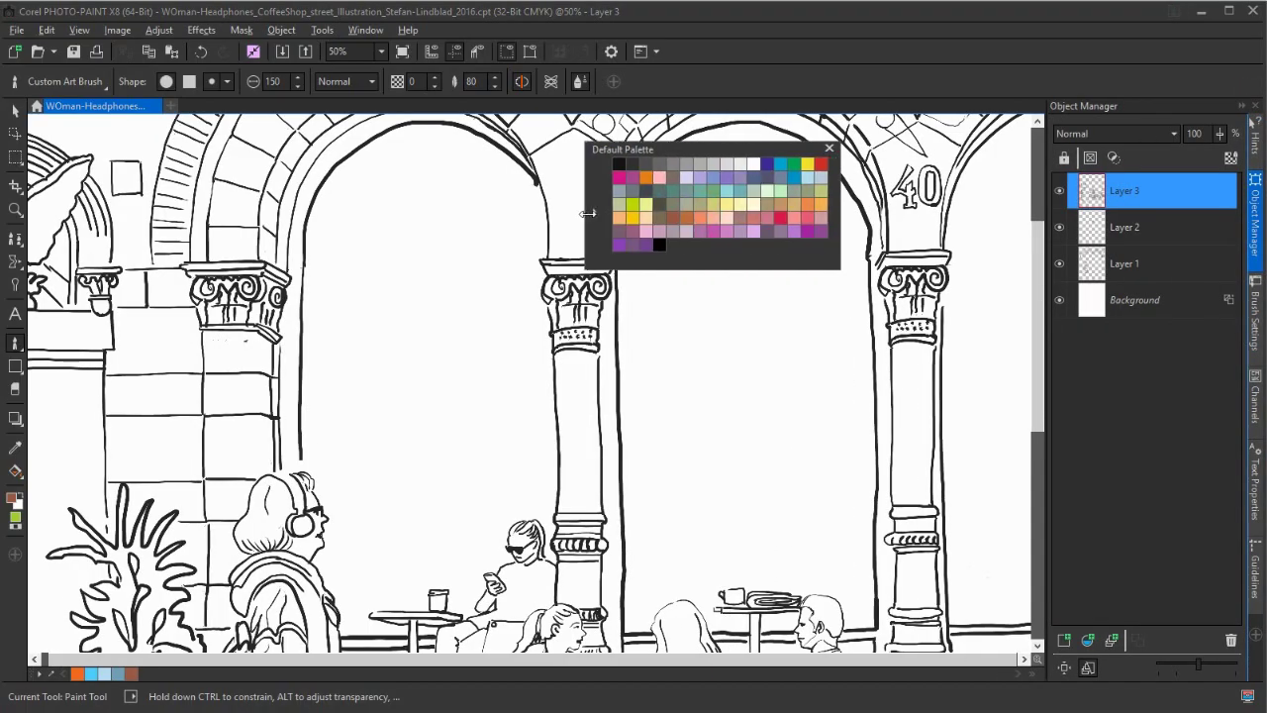
left_click_drag(698, 268, 701, 353)
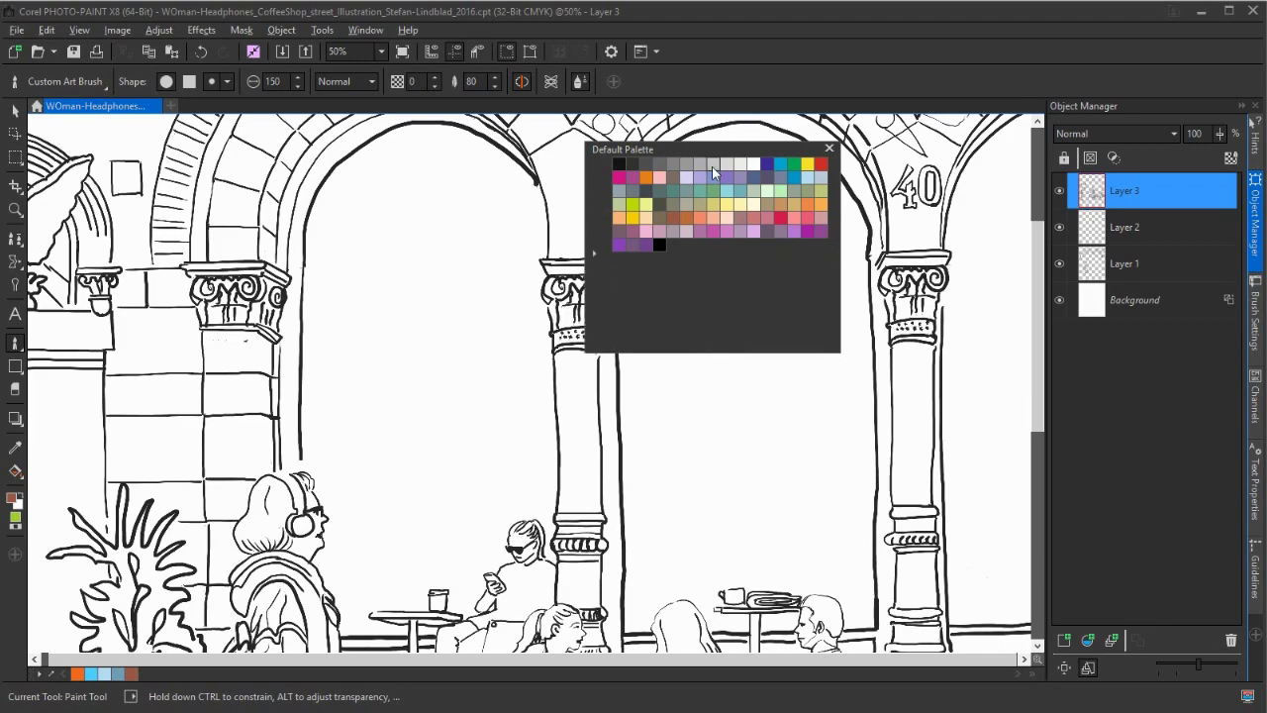
left_click_drag(696, 156, 728, 307)
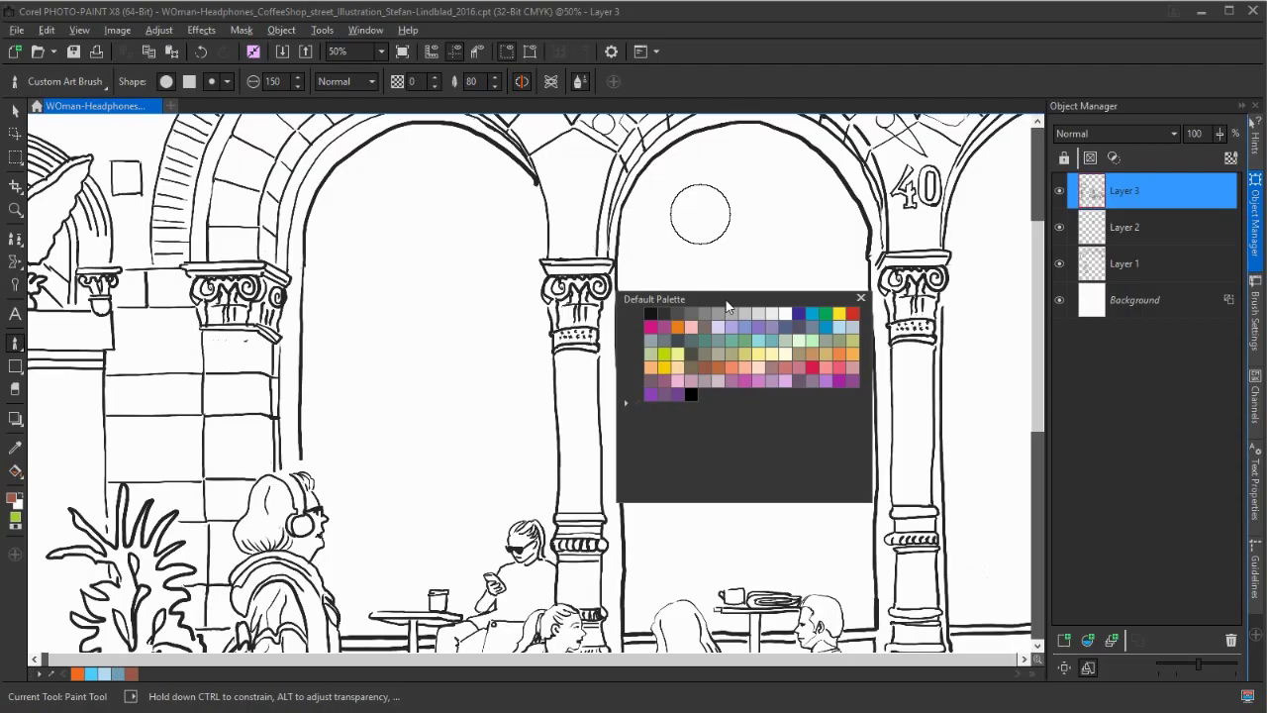
- Narrow the floating Default Palette and dock it back at the edge of the workspace
left_click_drag(617, 400, 686, 399)
left_click_drag(785, 299, 753, 221)
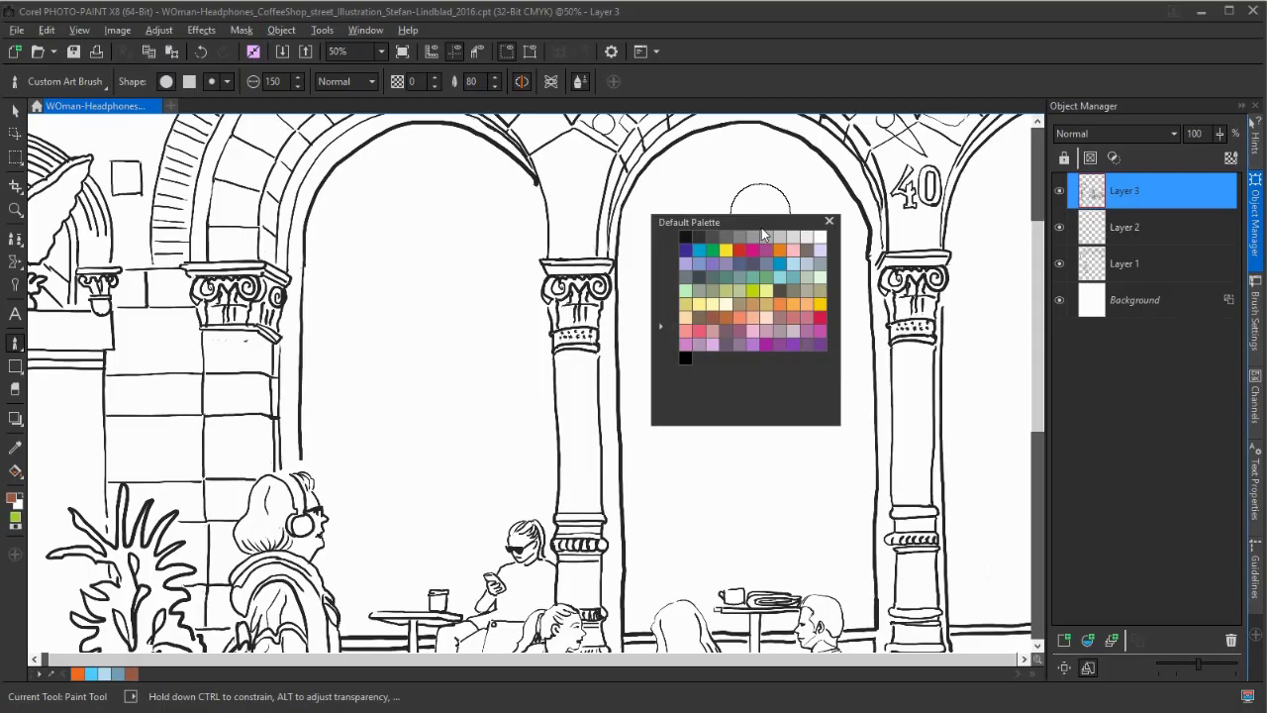
left_click_drag(735, 222, 715, 224)
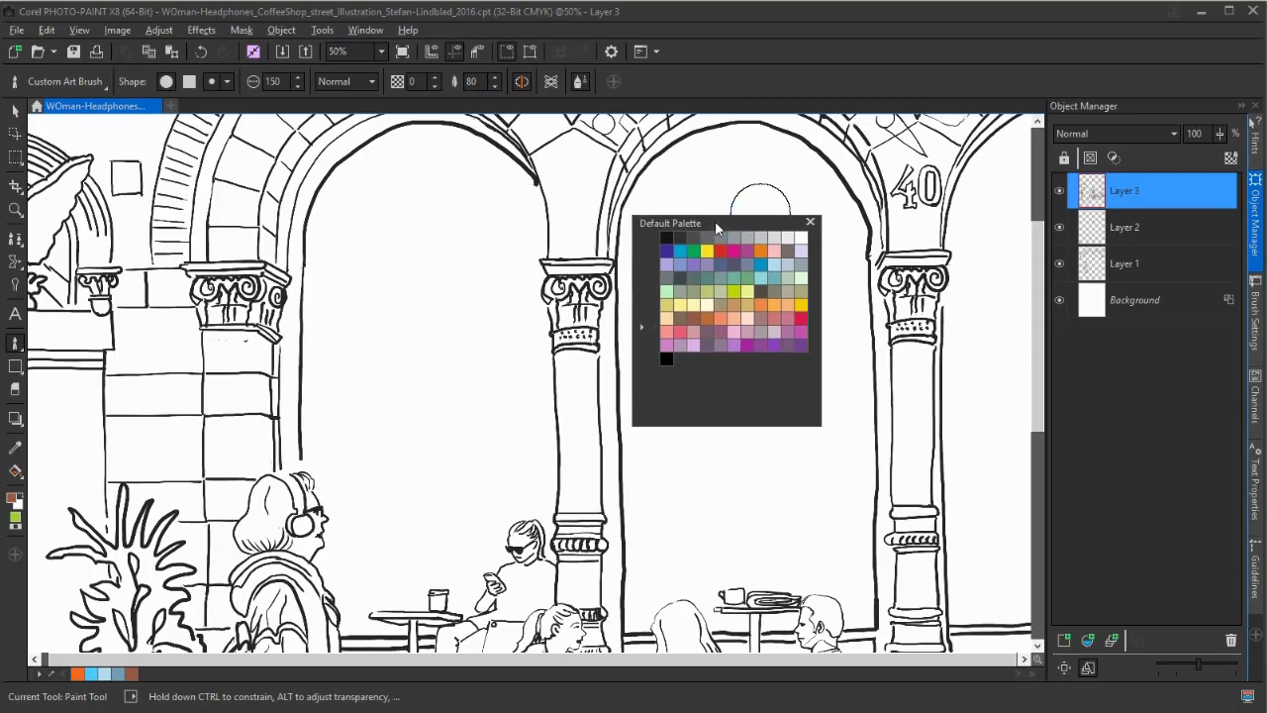
mouse_move(701, 227)
left_mouse_down()
mouse_move(1190, 154)
mouse_move(1266, 128)
left_mouse_up()
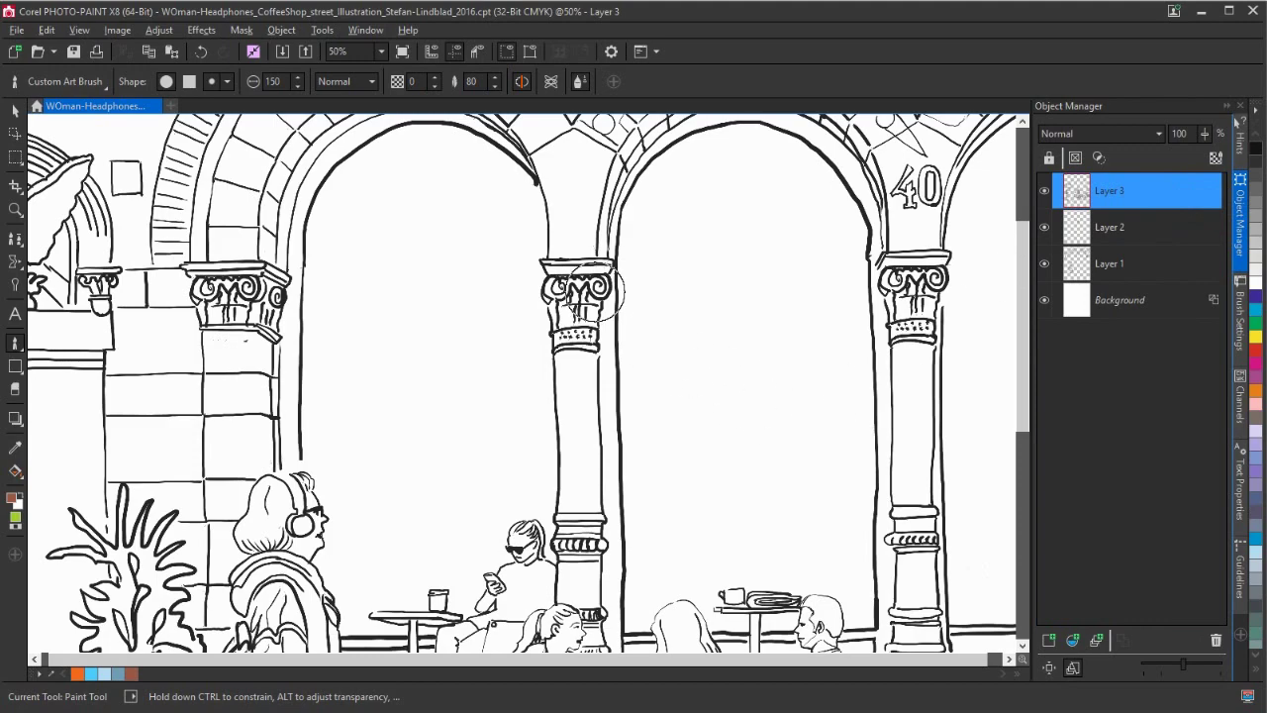
- Reopen the coffee shop drawing's file and revert it to its last saved version
left_click(381, 52)
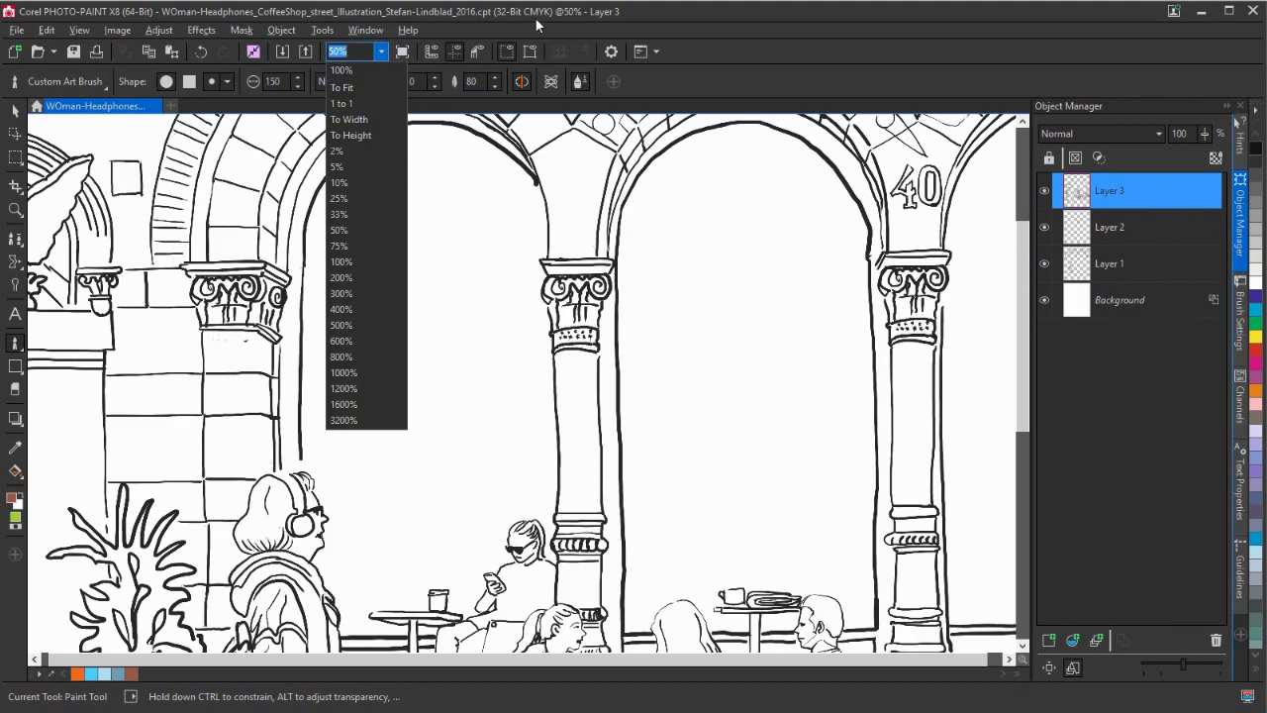
left_click(342, 87)
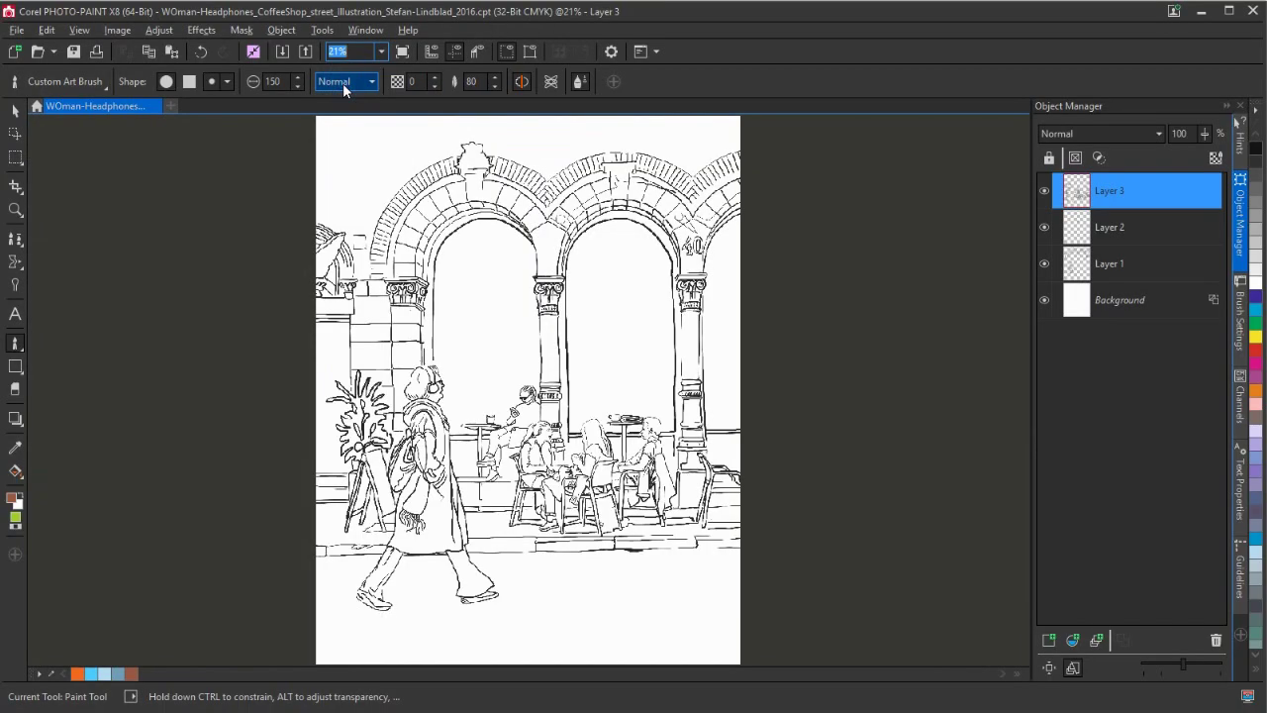
left_click(36, 54)
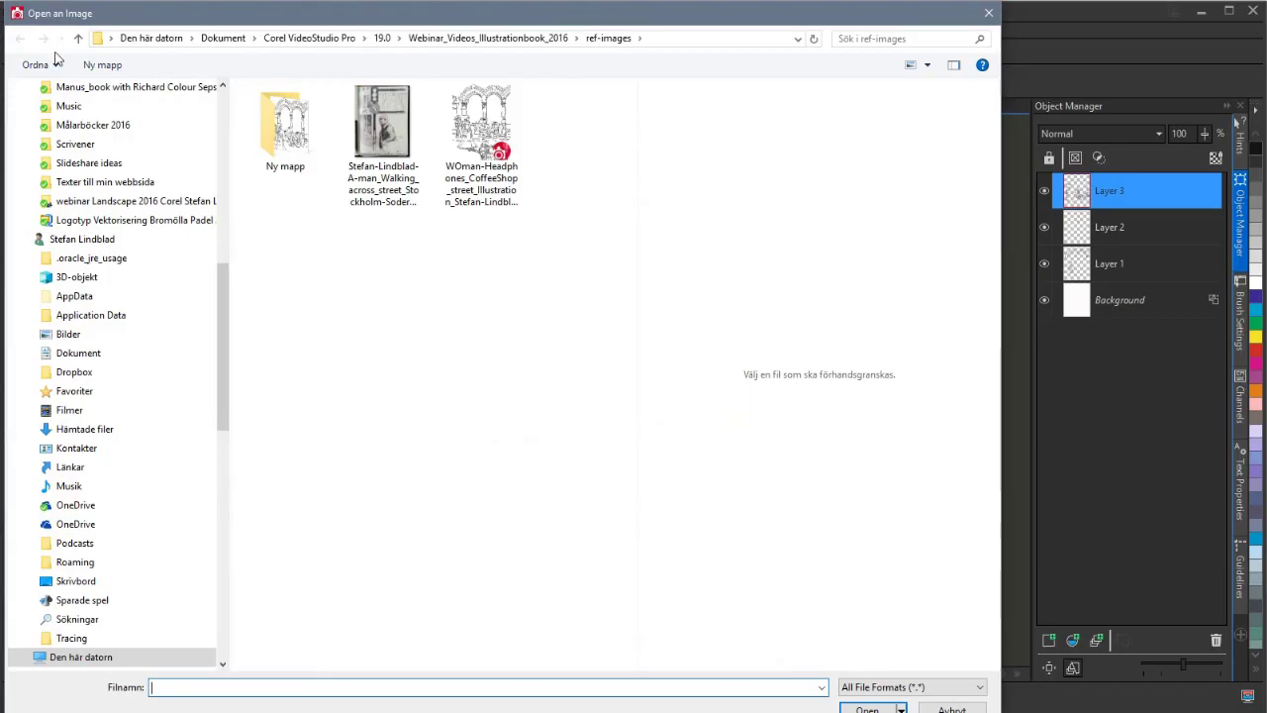
left_click(471, 153)
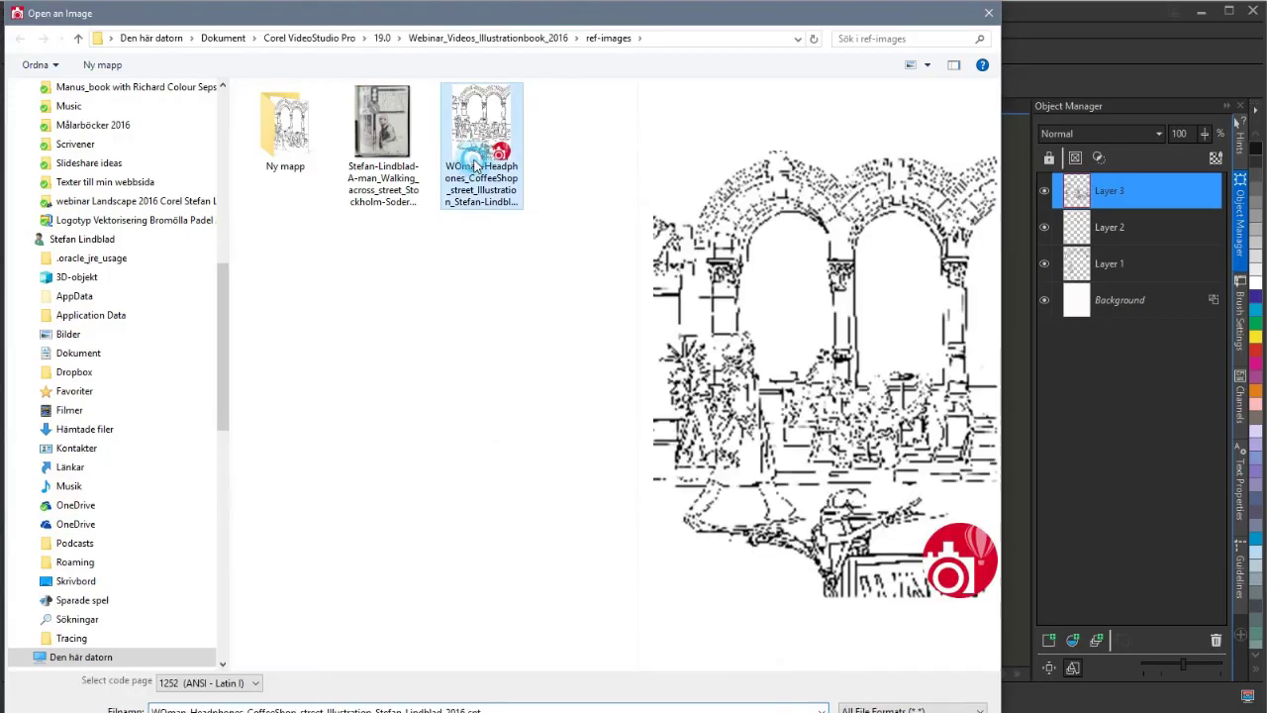
left_click(875, 712)
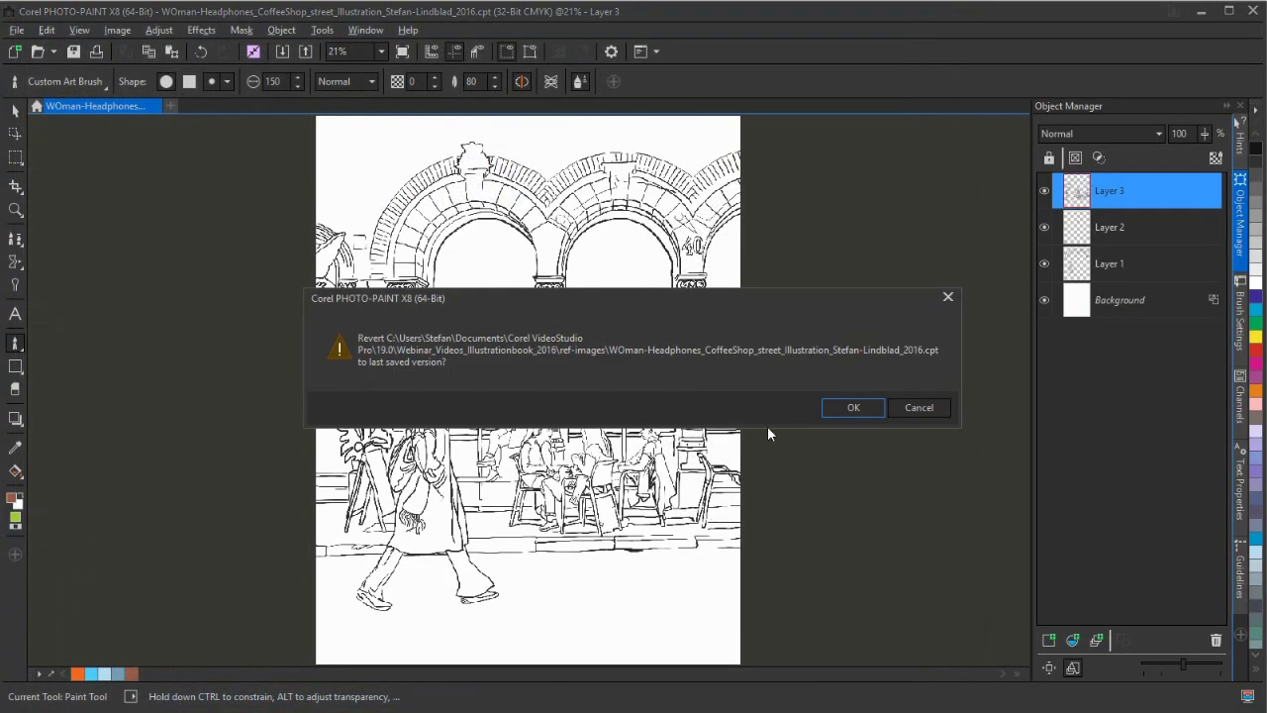
left_click(870, 410)
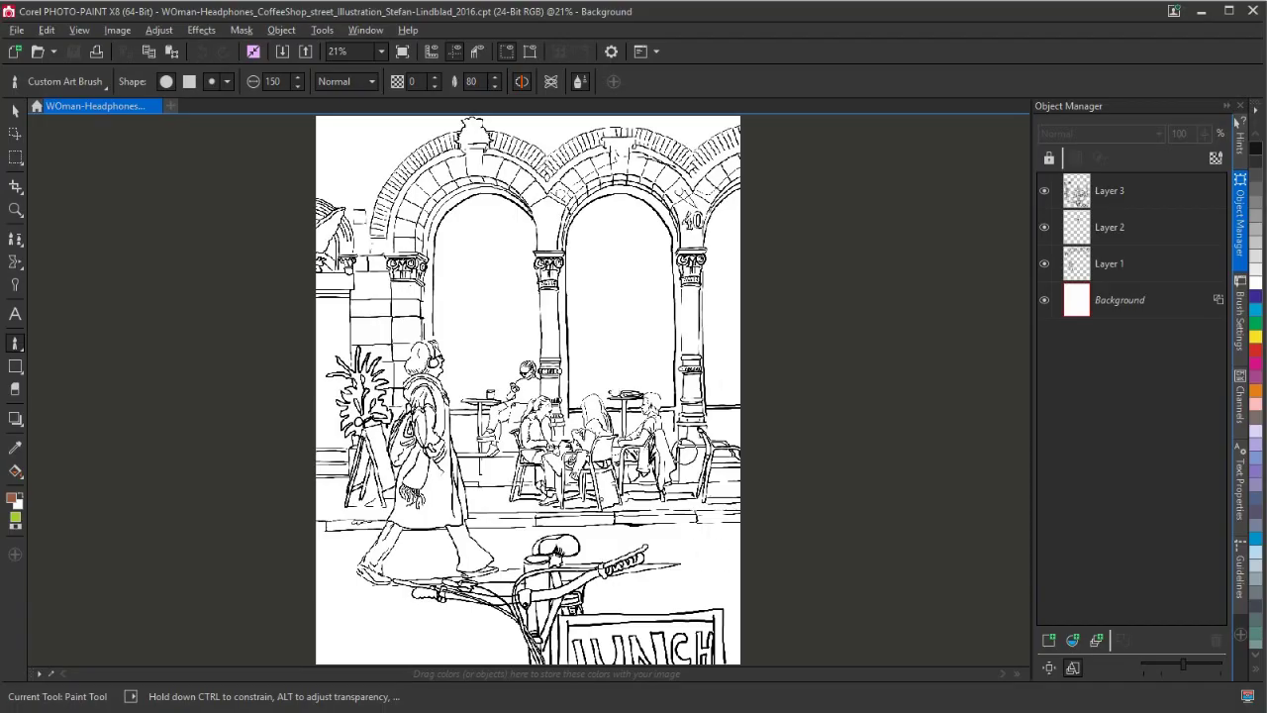
- Outline a crop area around the archway beside the number 40, widen it to about 94 by 155 mm, and leave it unapplied
left_click(17, 192)
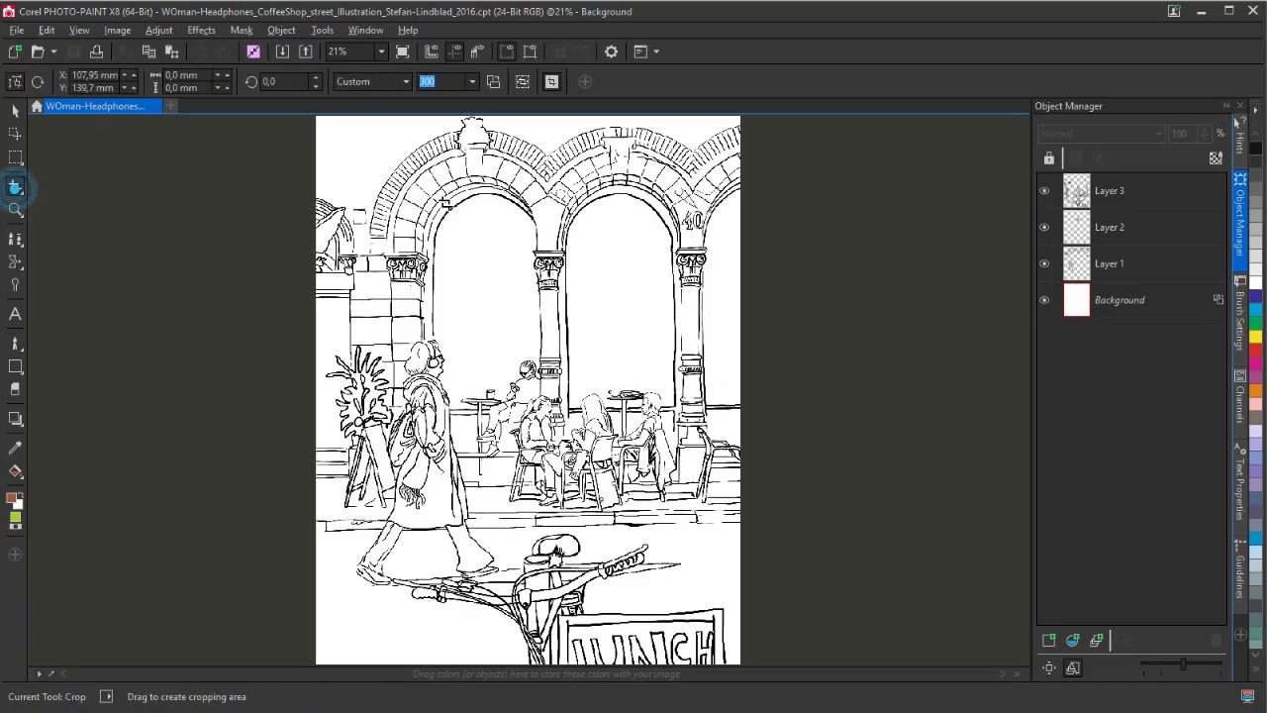
left_click_drag(528, 141, 699, 445)
scroll(712, 304, "up", 2)
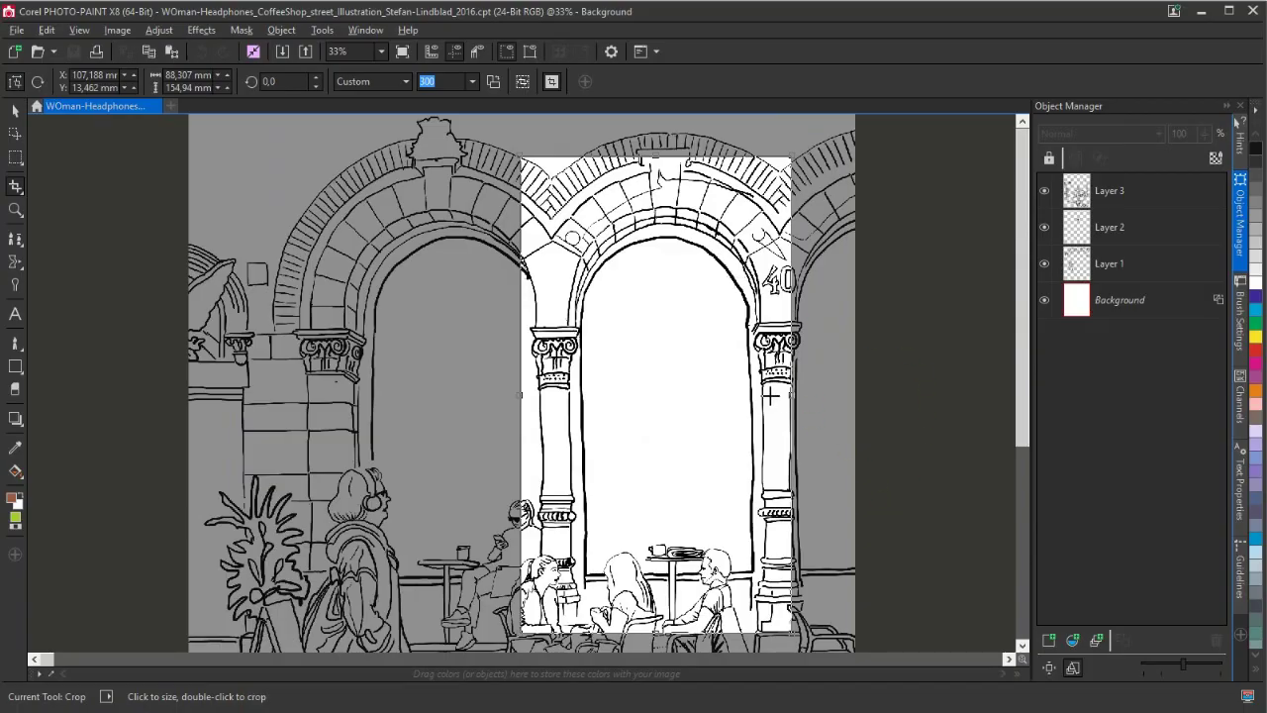
left_click_drag(795, 392, 810, 392)
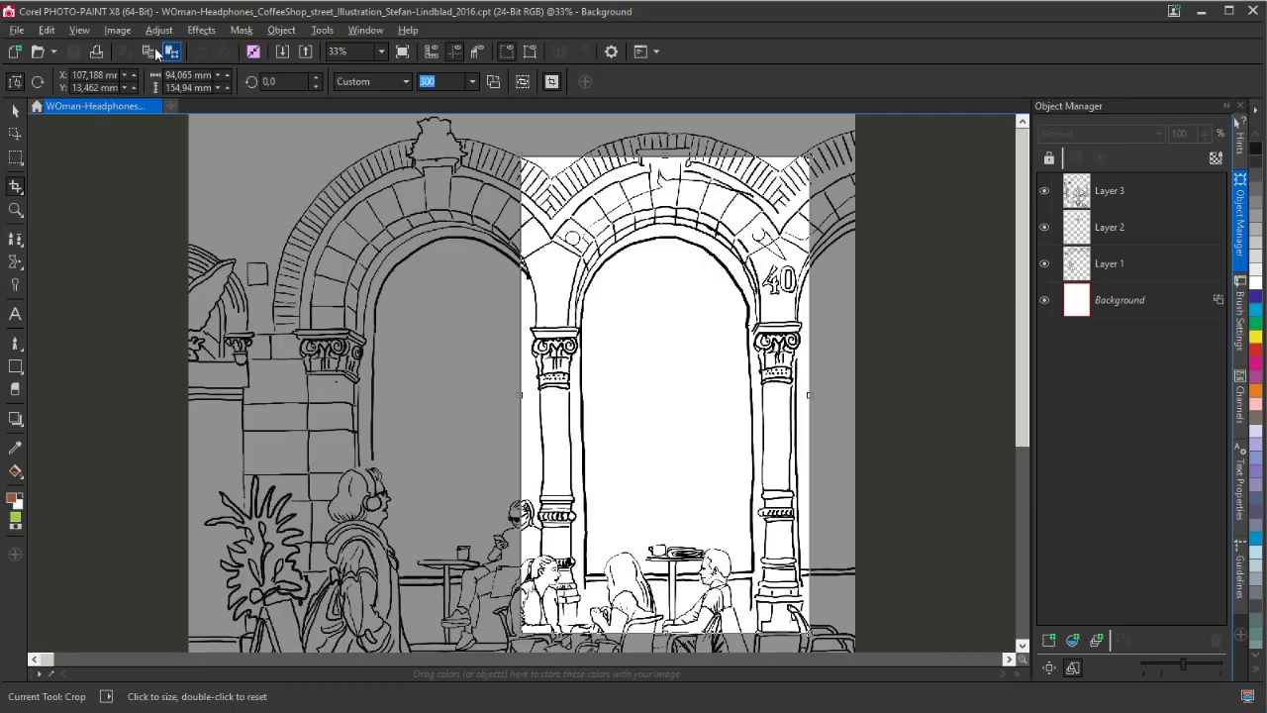
left_click(15, 110)
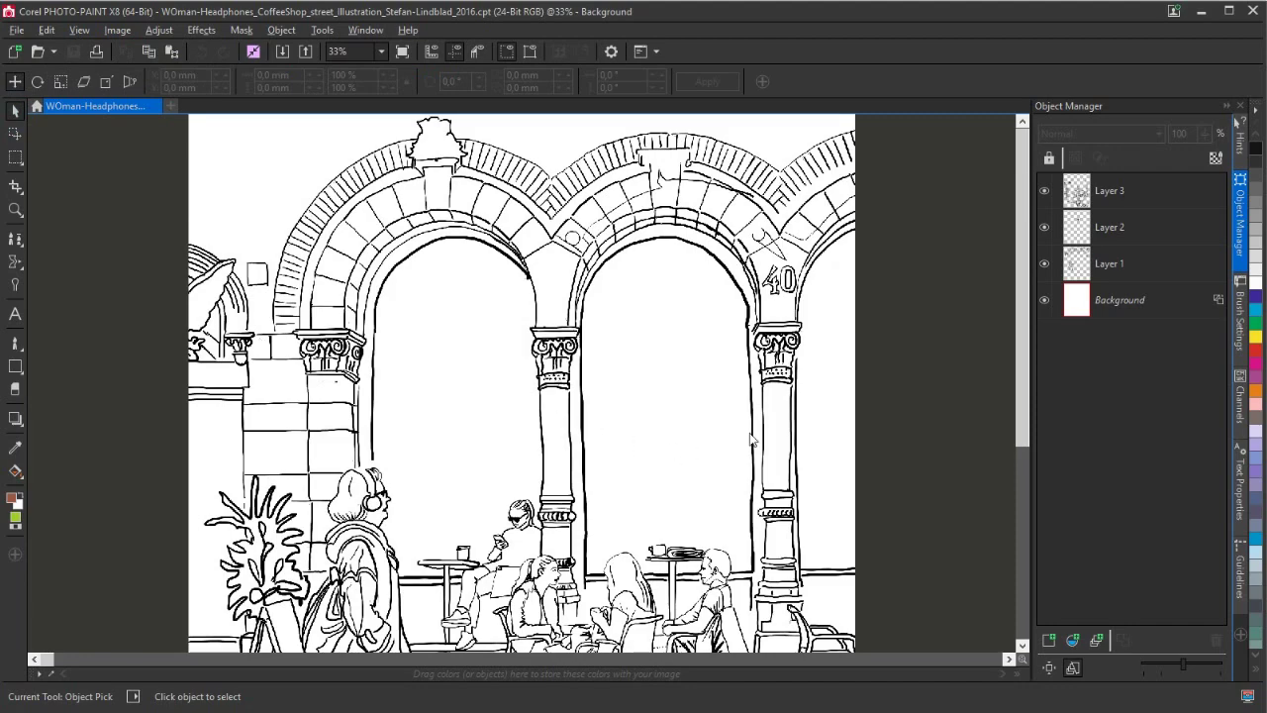
- Erase the bicycle saddle, frame and LUNCH sign from Layer 3 with the Eraser tool
left_click_drag(1025, 346, 1029, 455)
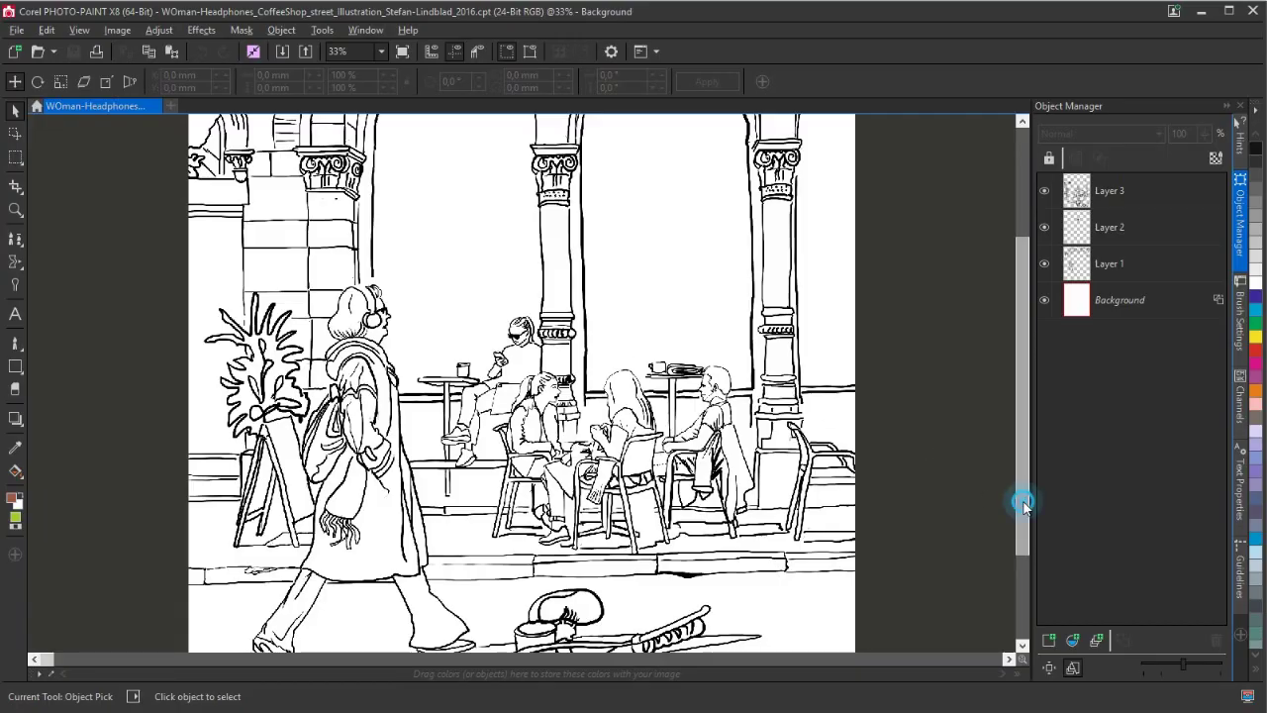
left_click_drag(1023, 498, 1027, 606)
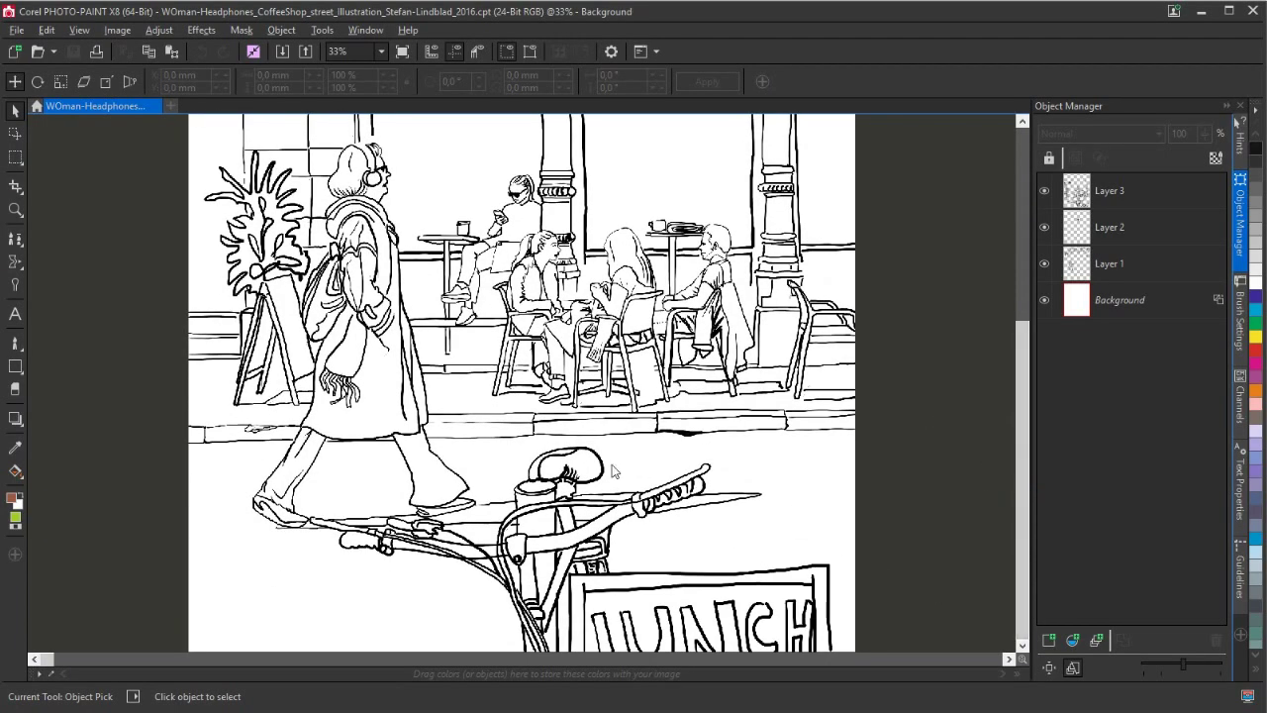
left_click(1110, 195)
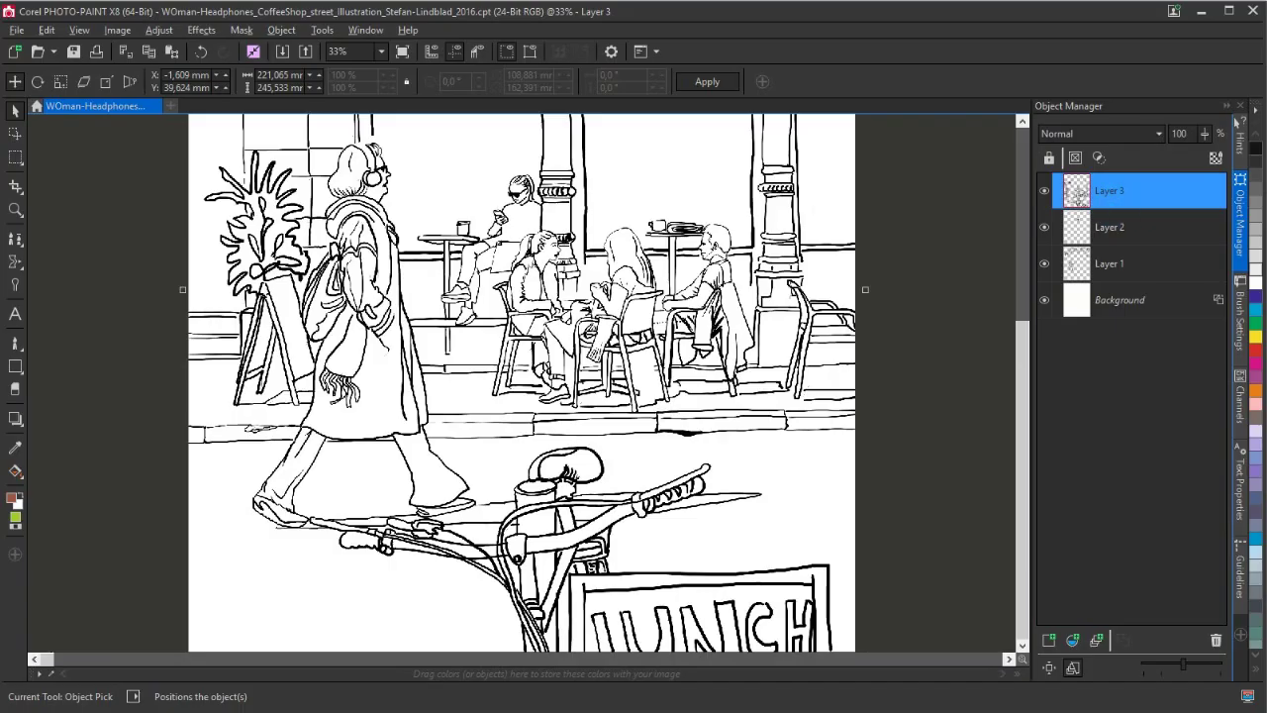
key("x")
left_click(16, 391)
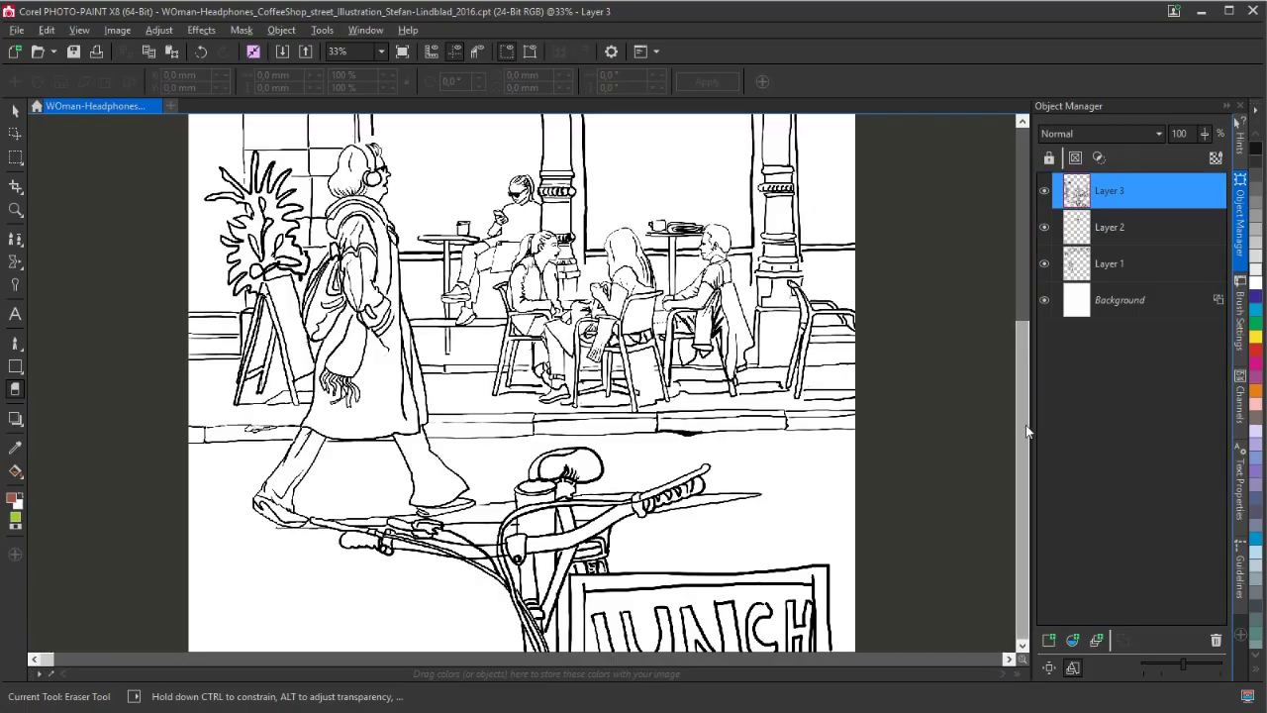
left_click_drag(1026, 424, 1020, 355)
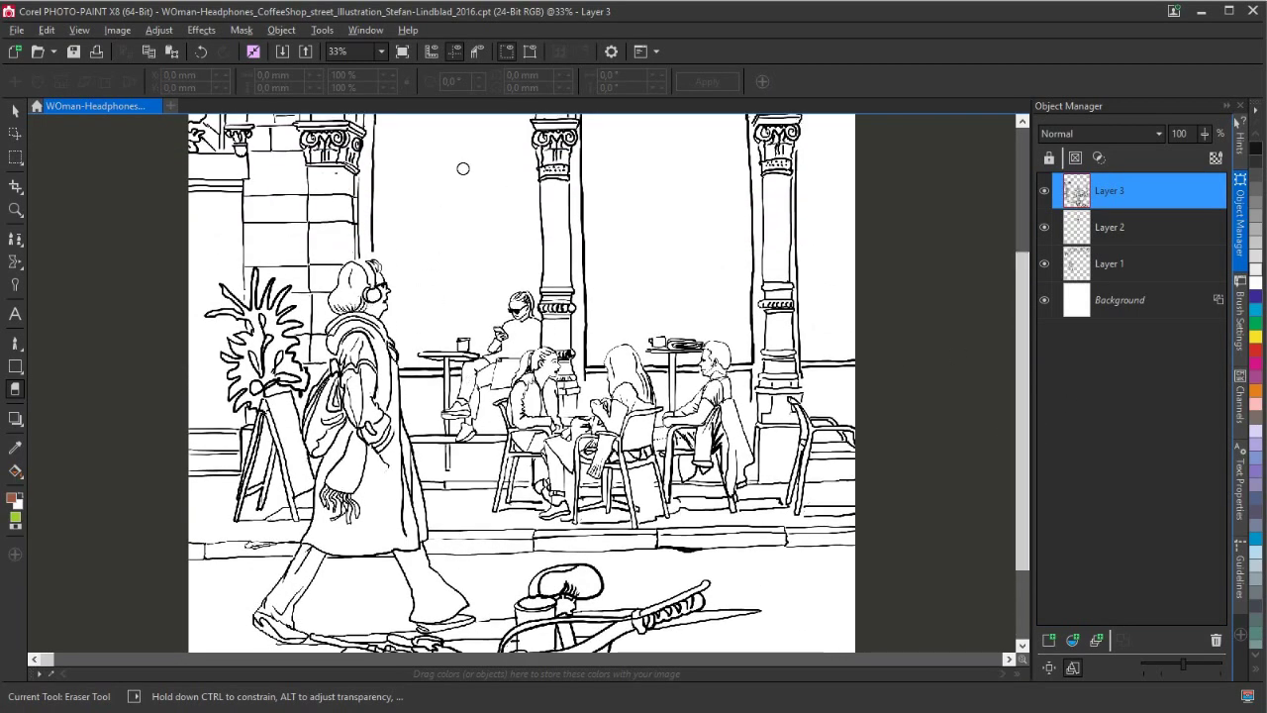
left_click_drag(1024, 386, 1022, 496)
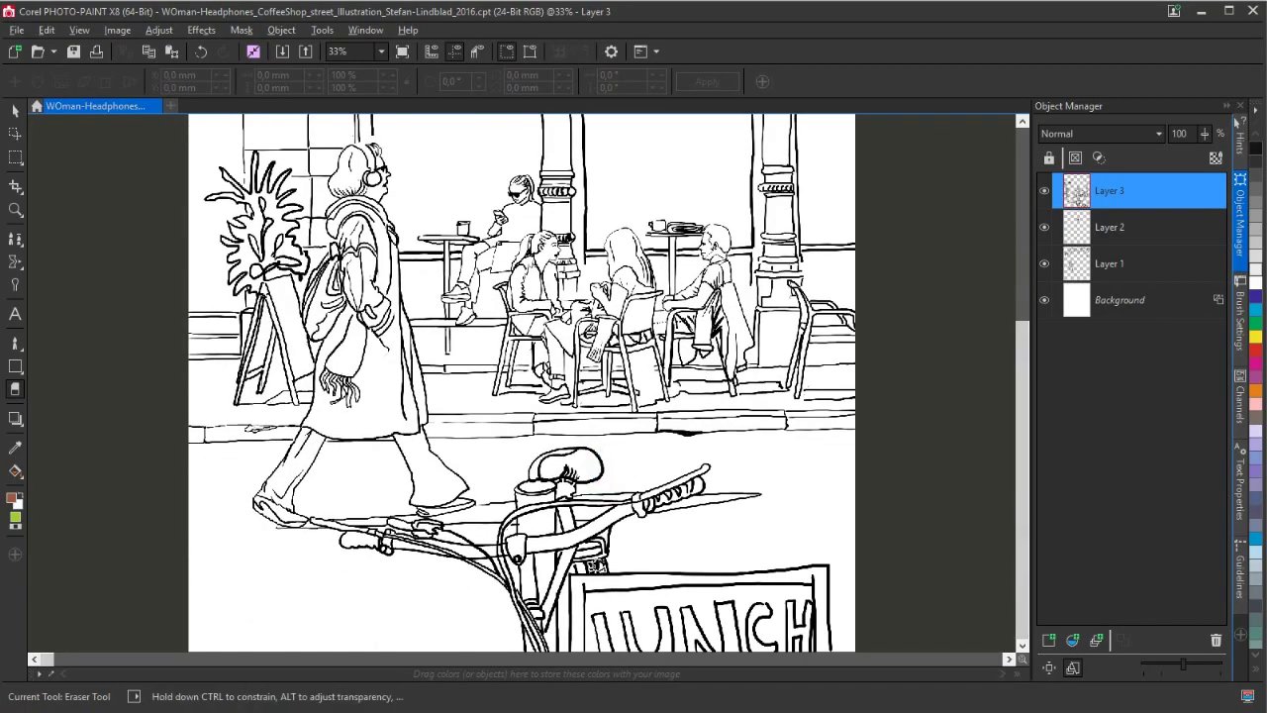
mouse_move(475, 564)
left_mouse_down()
mouse_move(629, 485)
mouse_move(450, 552)
mouse_move(558, 492)
mouse_move(558, 462)
mouse_move(676, 490)
mouse_move(524, 565)
mouse_move(693, 490)
mouse_move(634, 469)
left_mouse_up()
mouse_move(703, 525)
left_mouse_down()
mouse_move(701, 560)
mouse_move(664, 593)
mouse_move(796, 555)
mouse_move(821, 584)
left_mouse_up()
left_click_drag(633, 639, 552, 698)
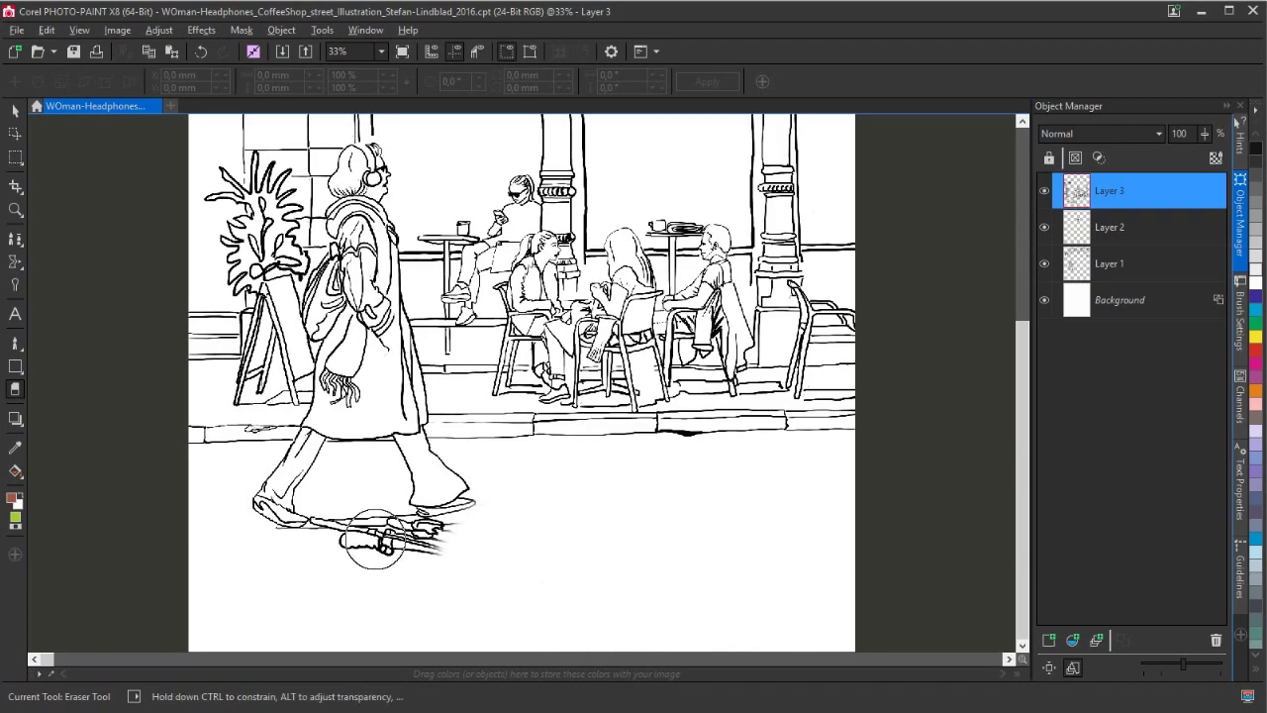
- Erase the leftover handlebar lines around the walking woman's shoes on Layer 3, undoing the stroke that touches her front shoe
left_click_drag(381, 538, 382, 538)
mouse_move(374, 498)
left_mouse_down()
mouse_move(370, 551)
mouse_move(346, 537)
mouse_move(337, 500)
mouse_move(323, 530)
mouse_move(314, 510)
mouse_move(319, 524)
mouse_move(441, 547)
mouse_move(394, 502)
mouse_move(356, 505)
mouse_move(360, 559)
mouse_move(395, 523)
left_mouse_up()
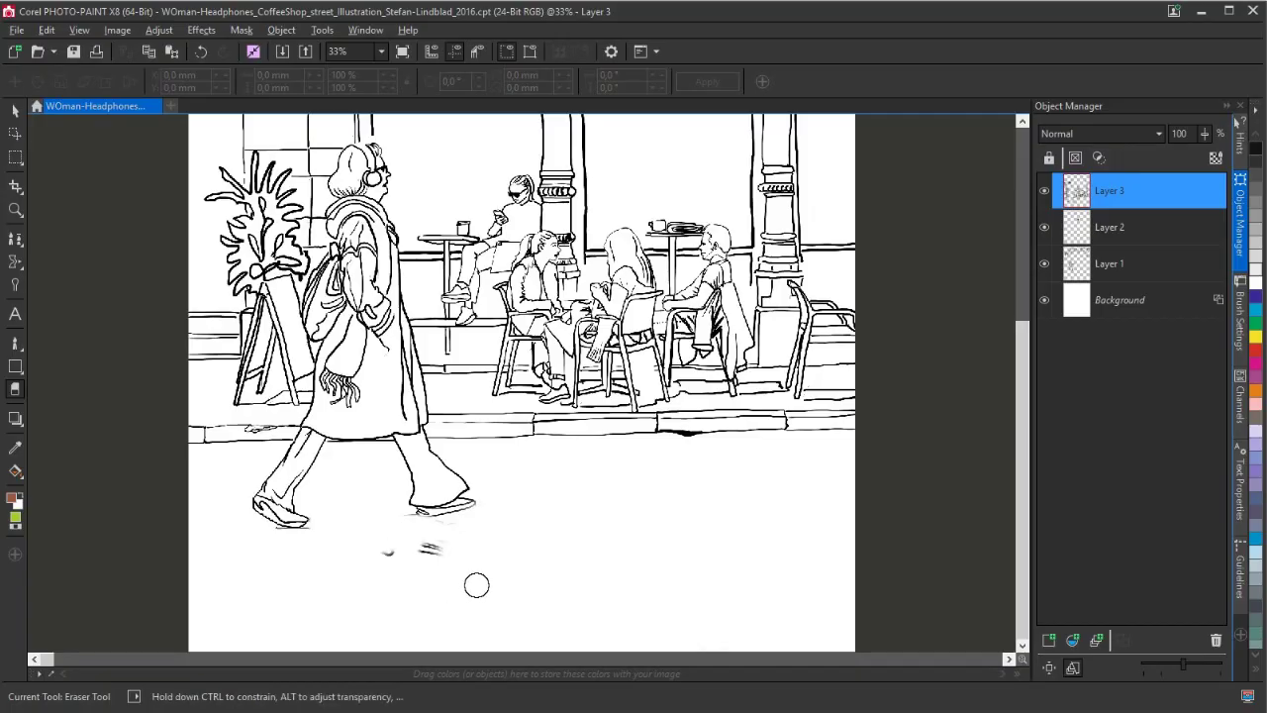
key("ctrl+z")
mouse_move(418, 530)
left_mouse_down()
mouse_move(450, 533)
mouse_move(366, 558)
left_mouse_up()
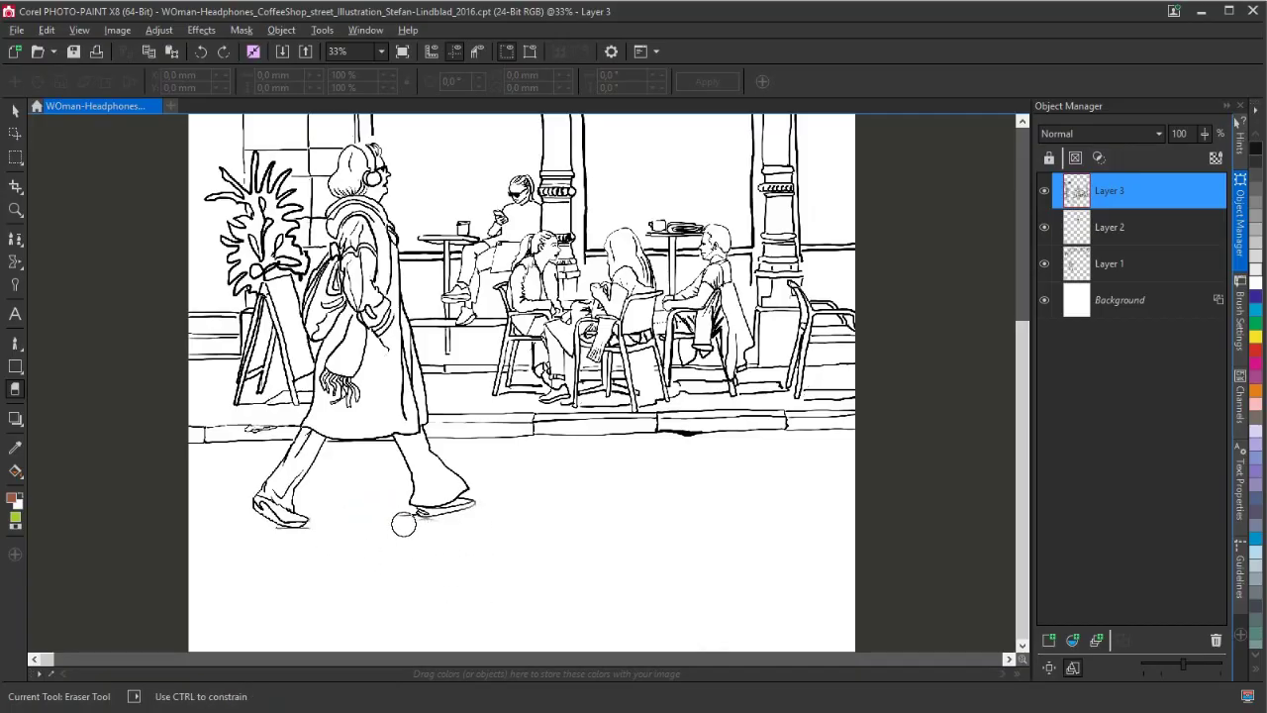
- Erase the long-haired seated woman's head and upper body and the top of the seated man's head from Layer 3
left_click_drag(1026, 470, 1025, 385)
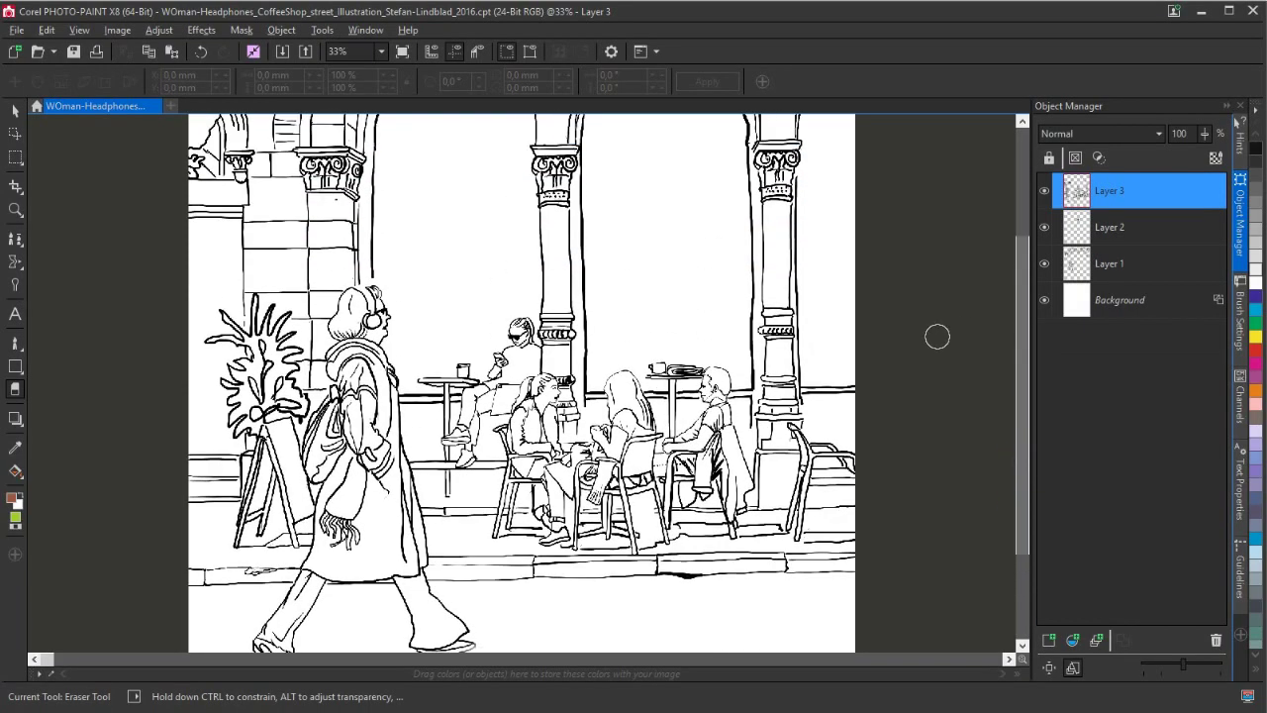
mouse_move(728, 366)
left_mouse_down()
mouse_move(647, 364)
mouse_move(603, 382)
mouse_move(728, 383)
left_mouse_up()
mouse_move(650, 420)
left_mouse_down()
mouse_move(603, 425)
mouse_move(622, 407)
mouse_move(616, 384)
mouse_move(649, 407)
mouse_move(644, 434)
left_mouse_up()
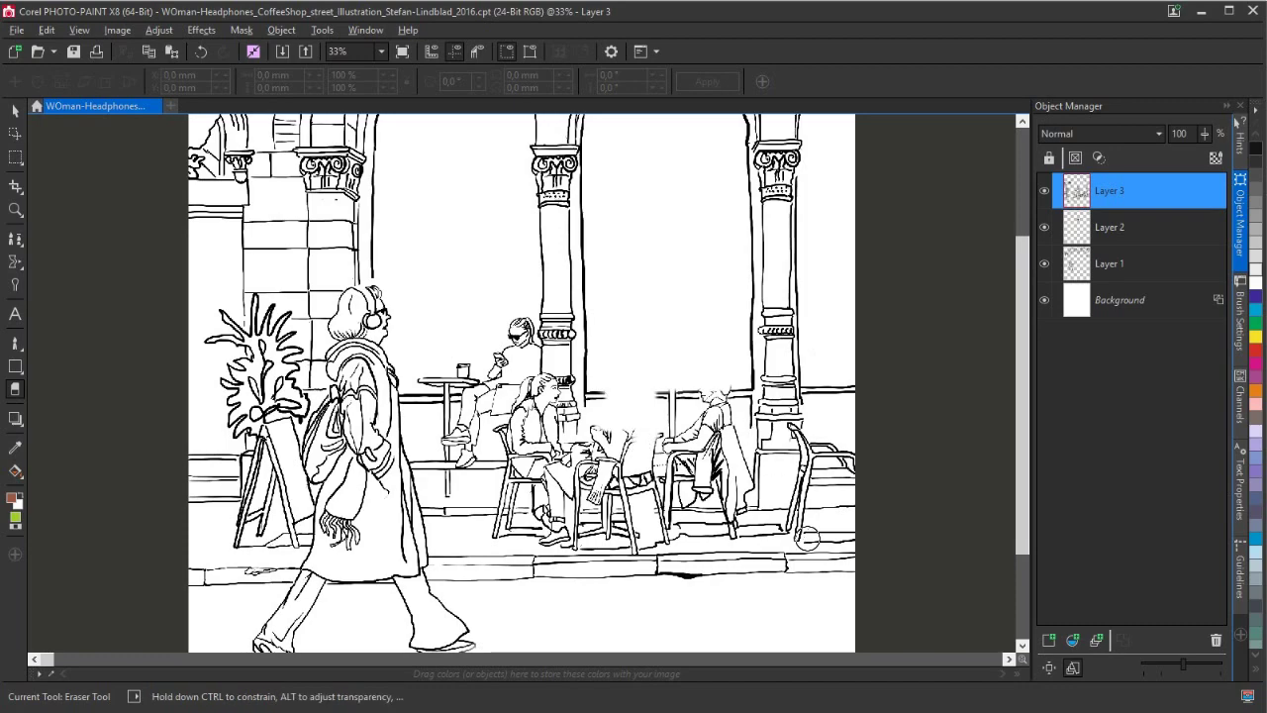
left_click_drag(1023, 394, 1023, 310)
- Select the Background layer, look at the foreground color's RGB values, and set the foreground color to the light blue palette swatch
left_click(1134, 299)
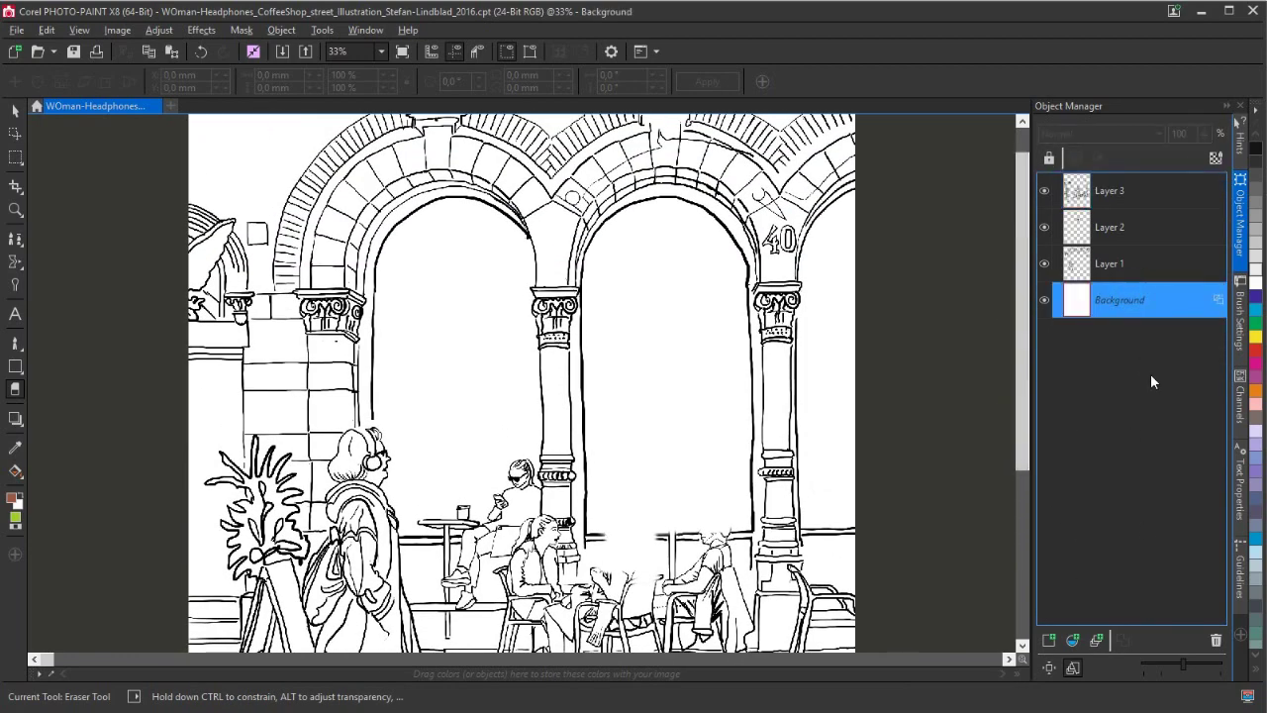
key("o")
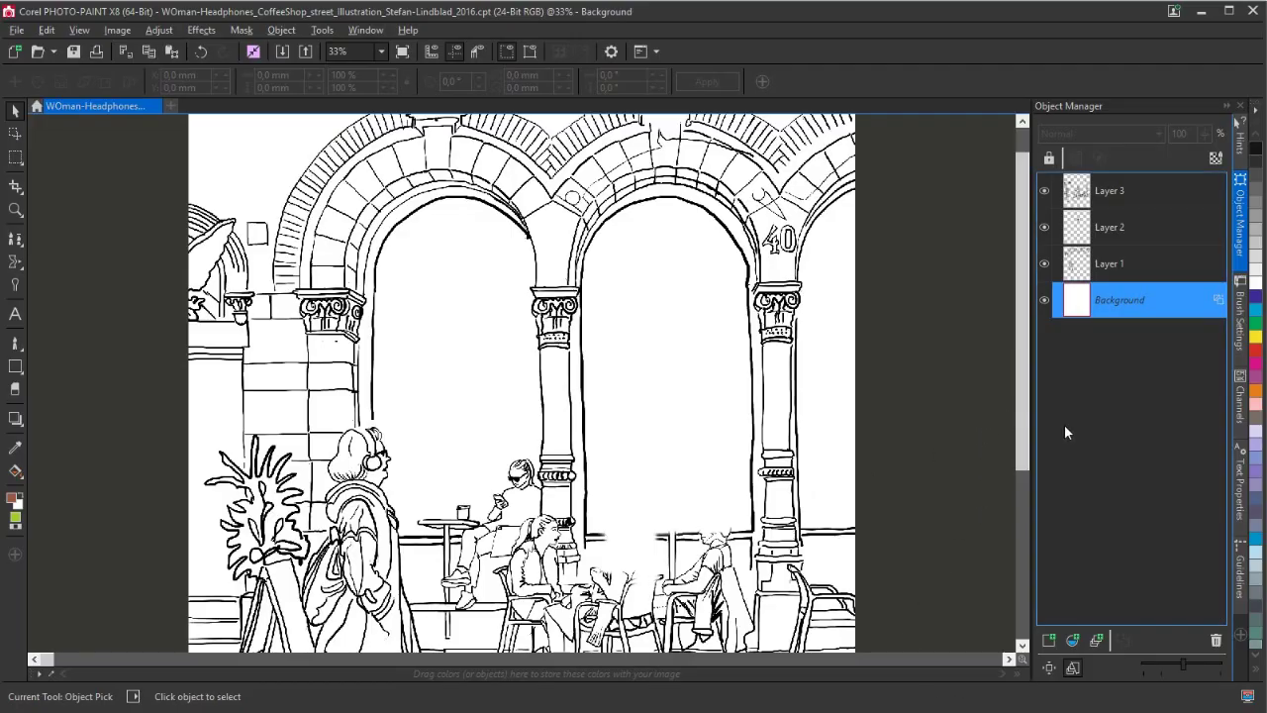
double_click(13, 499)
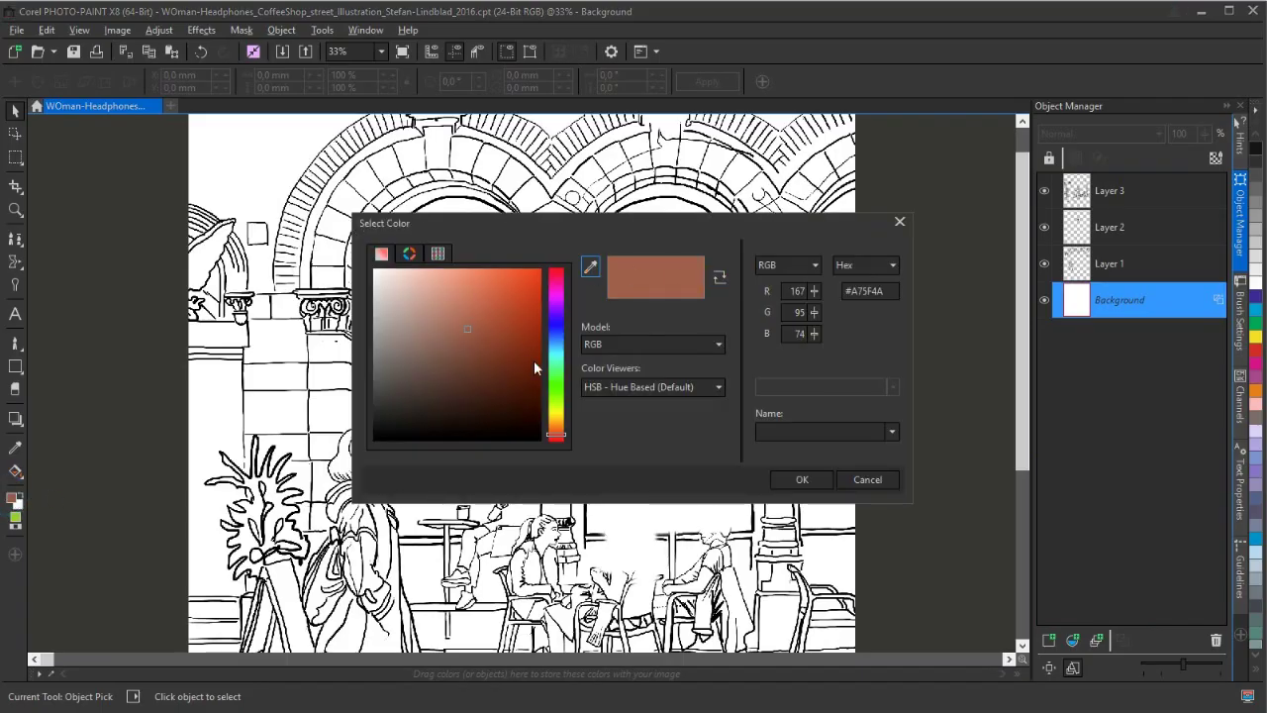
left_click(900, 221)
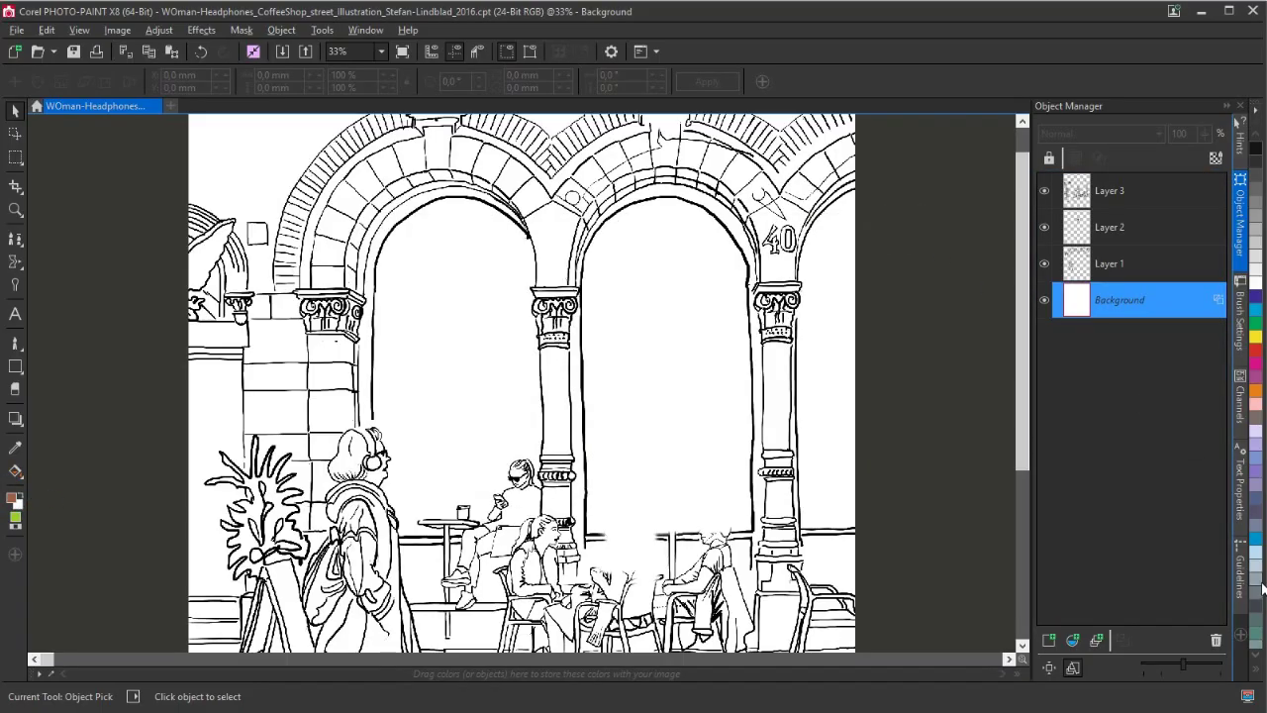
left_click(1256, 553)
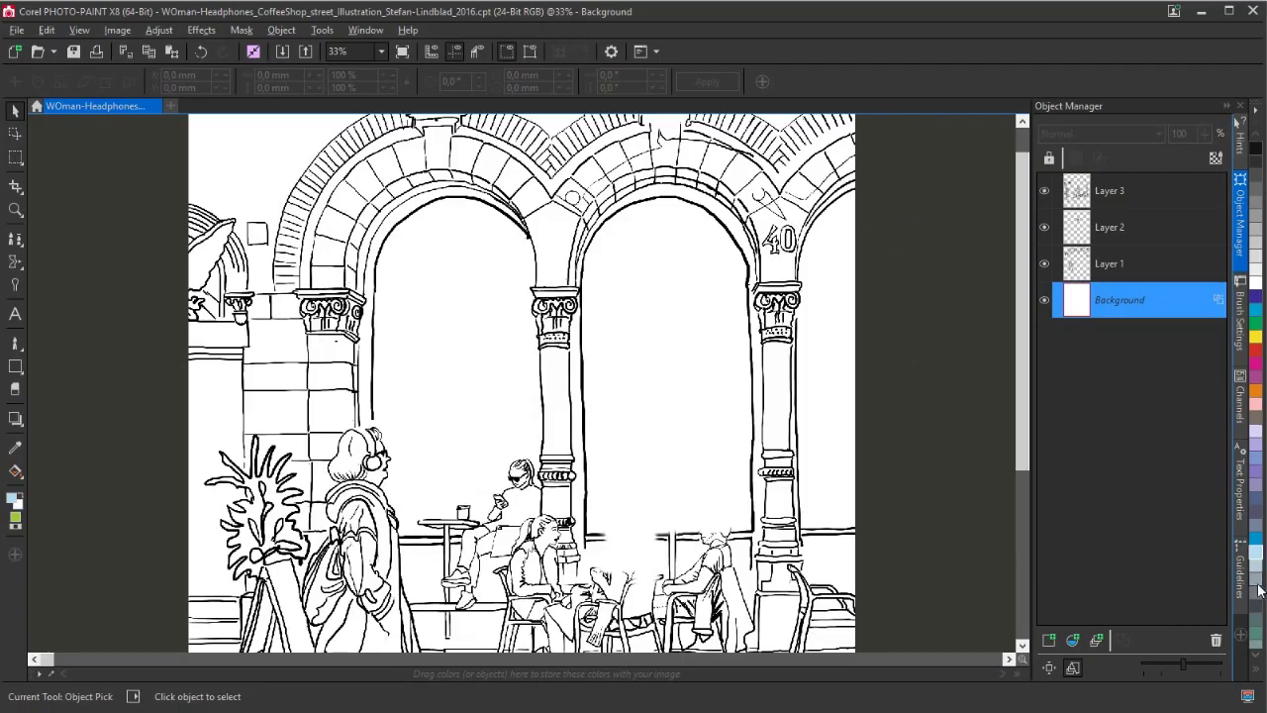
- Try a stronger blue of RGB 143, 211, 247 for the foreground color and dismiss the color selection
double_click(14, 504)
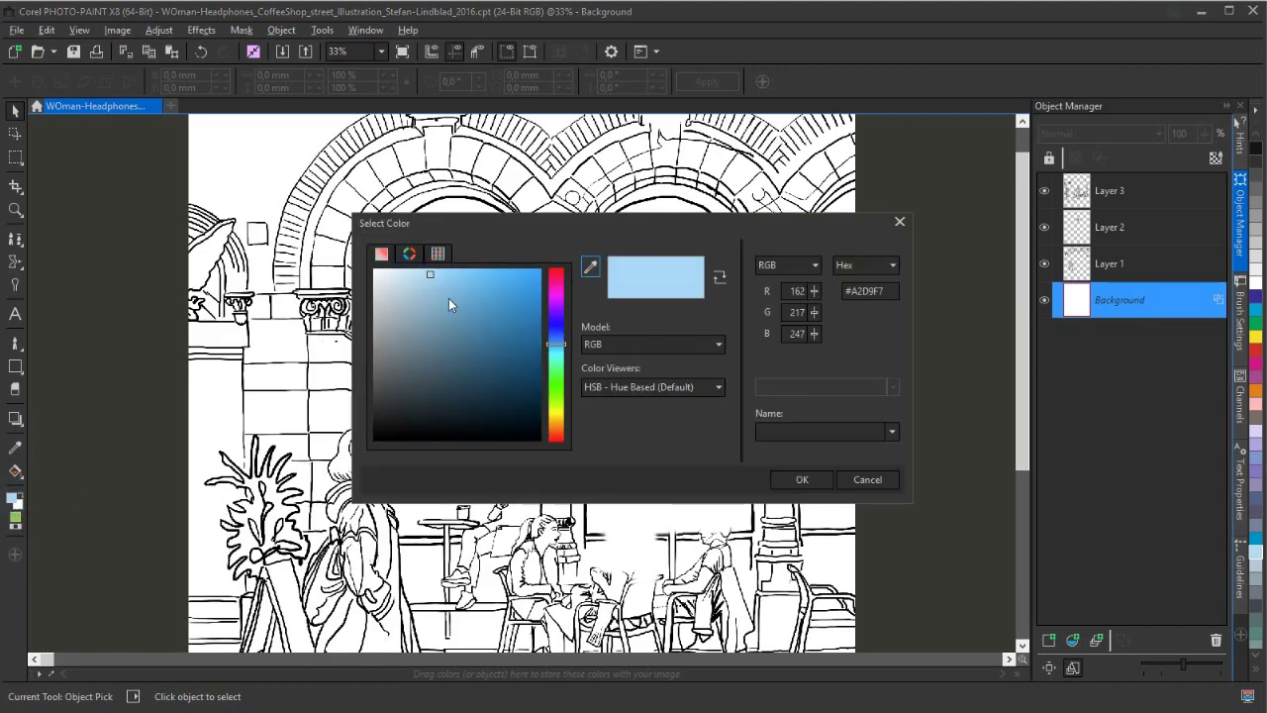
left_click_drag(429, 275, 442, 274)
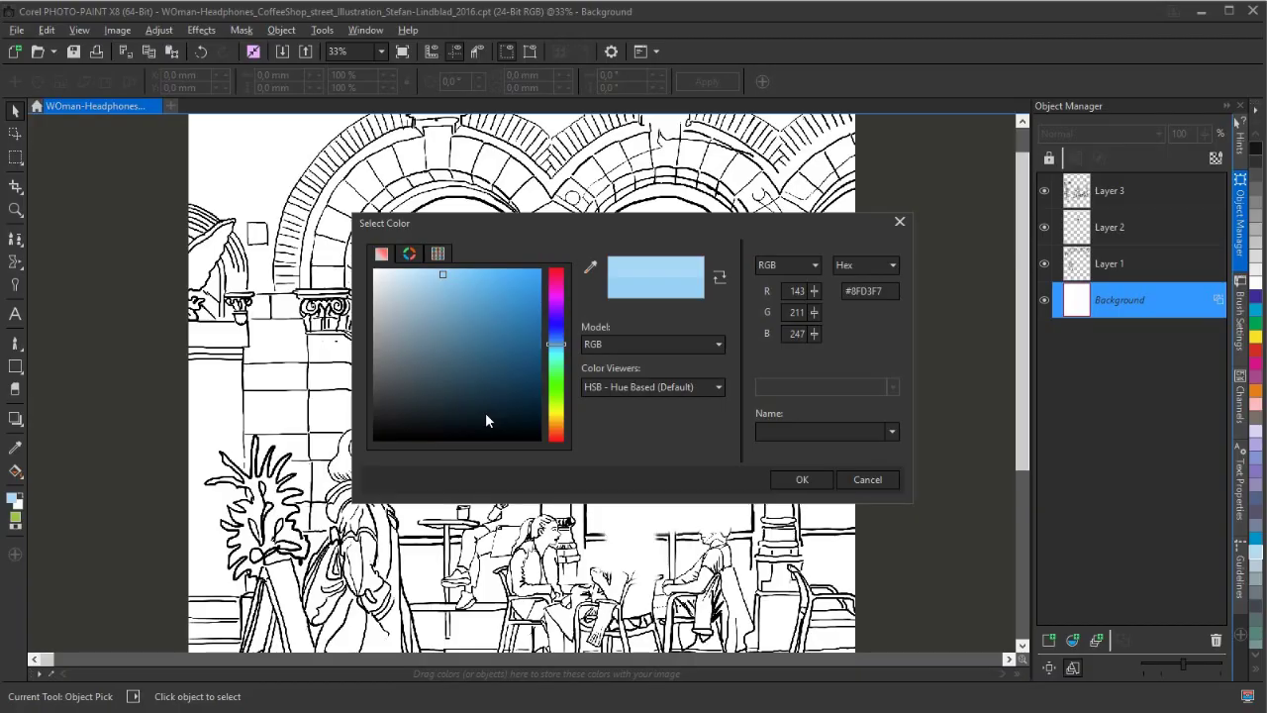
double_click(800, 284)
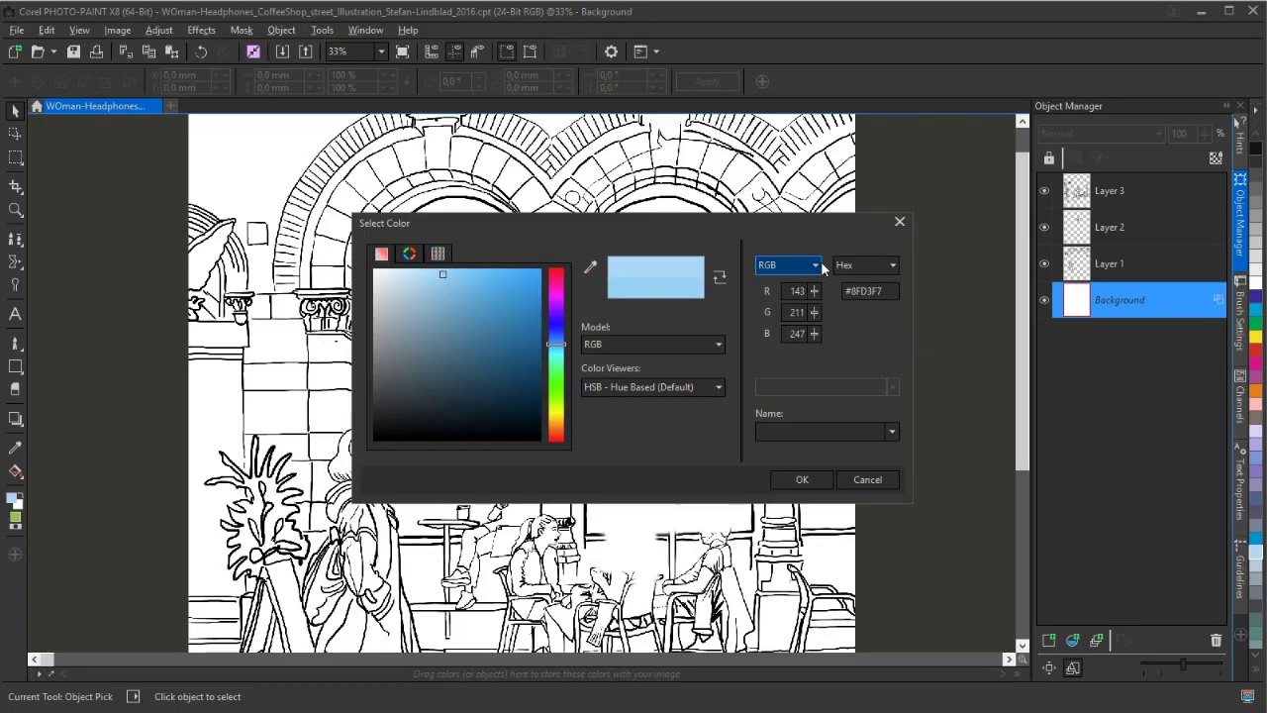
left_click(897, 224)
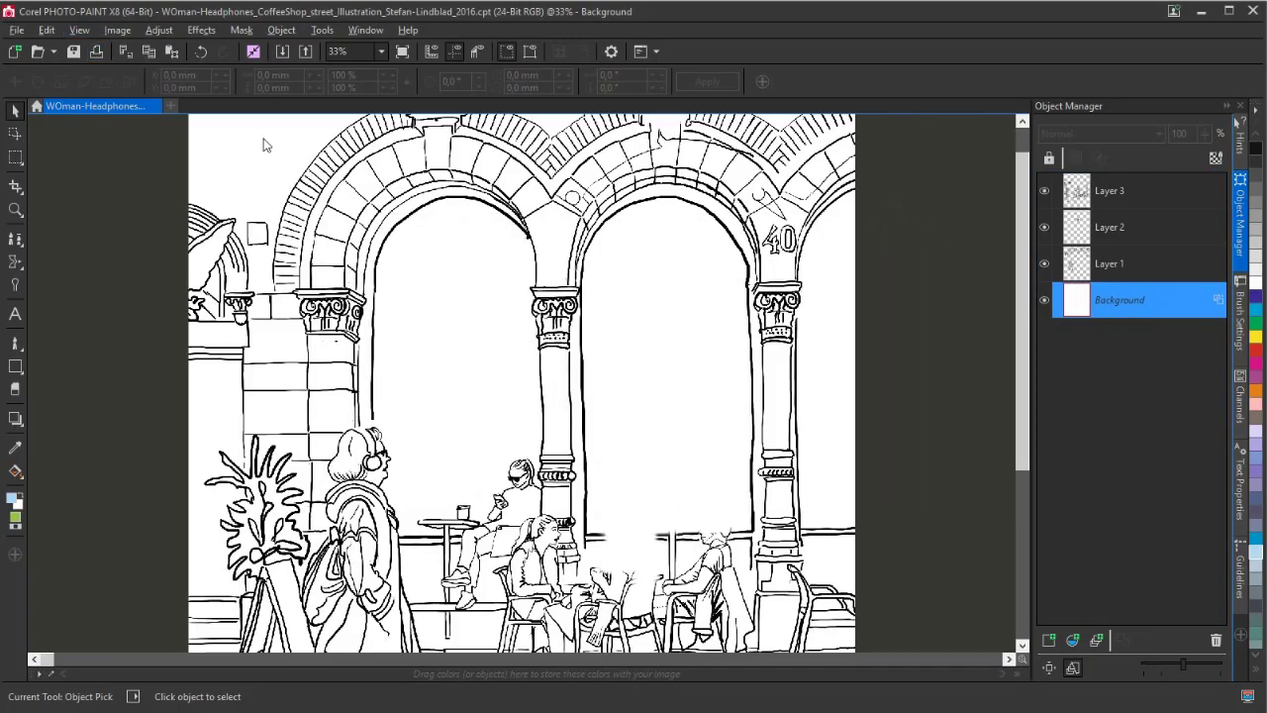
- Convert the coffee shop drawing to CMYK Color (32-bit) while keeping its separate layers
left_click(86, 31)
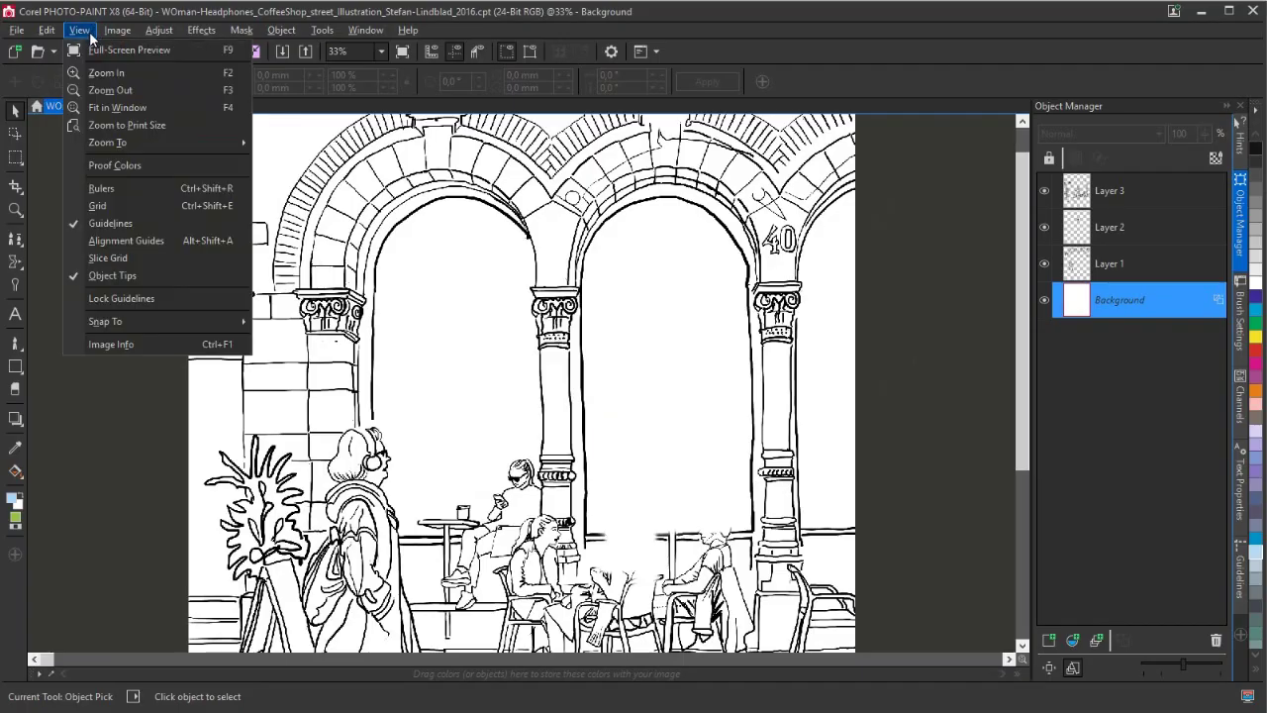
mouse_move(132, 26)
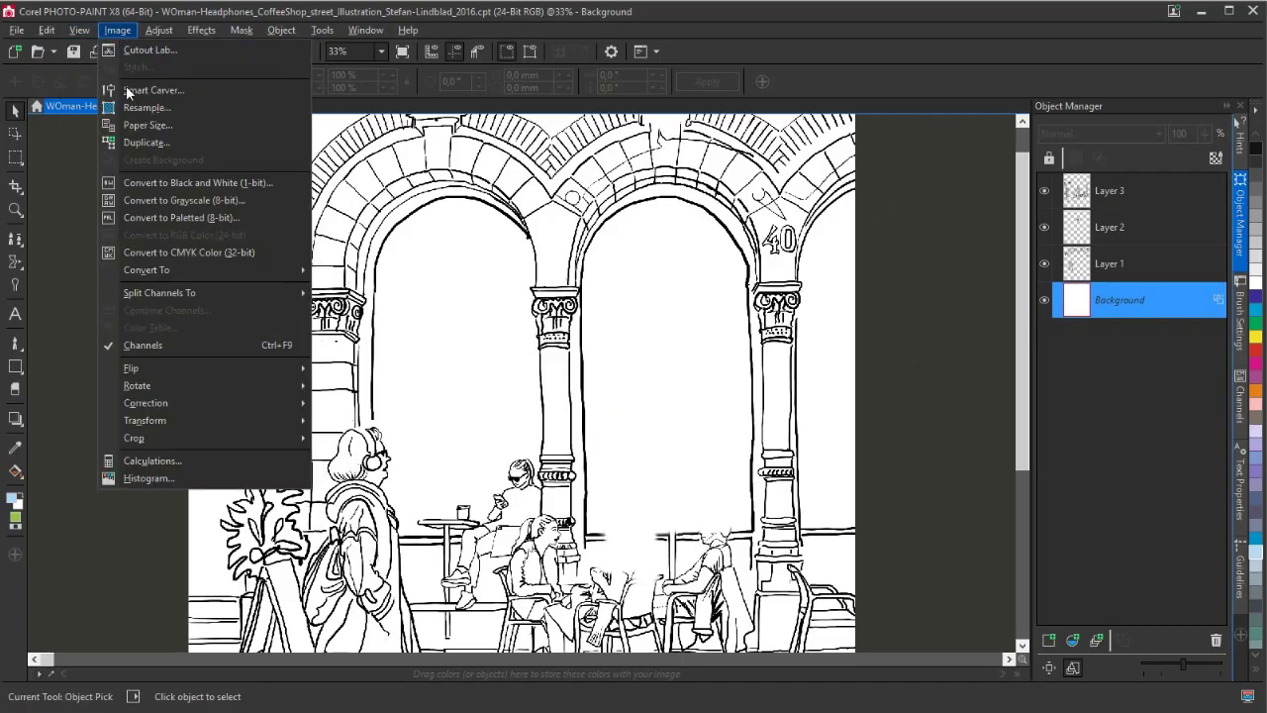
left_click(185, 256)
left_click(721, 410)
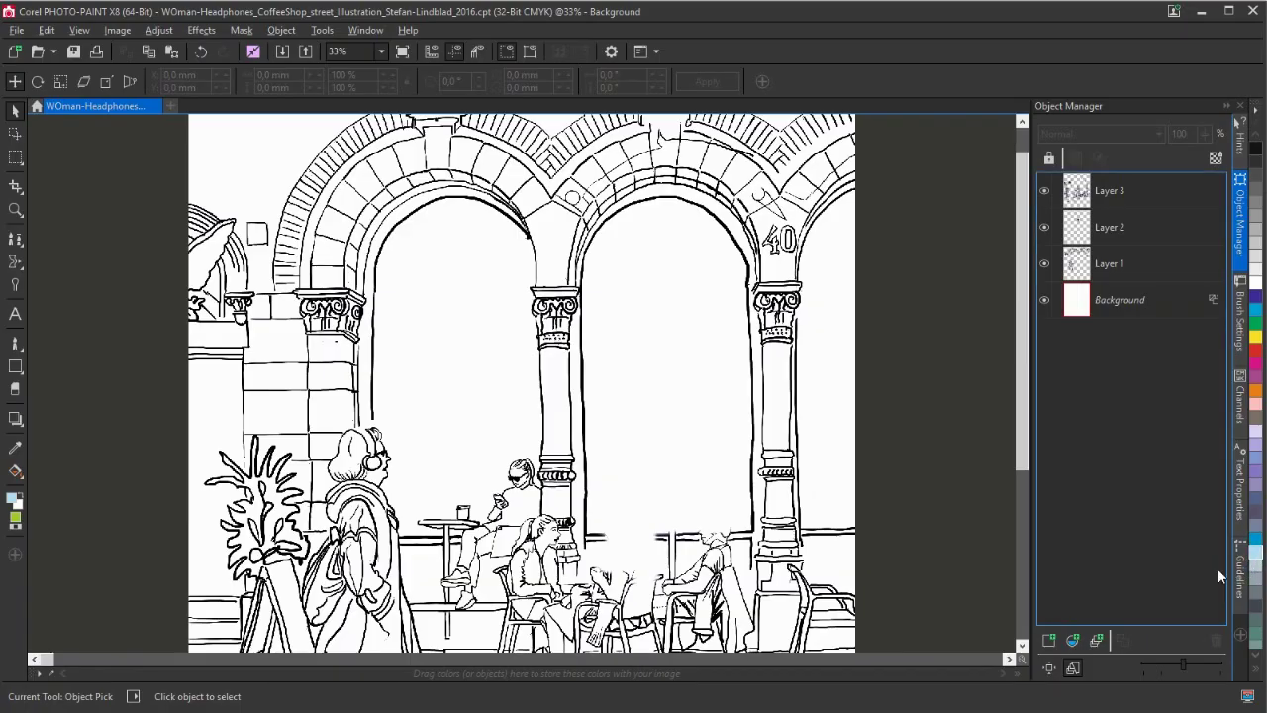
- Examine the cyan, magenta, yellow and black components of the light blue foreground color
double_click(13, 499)
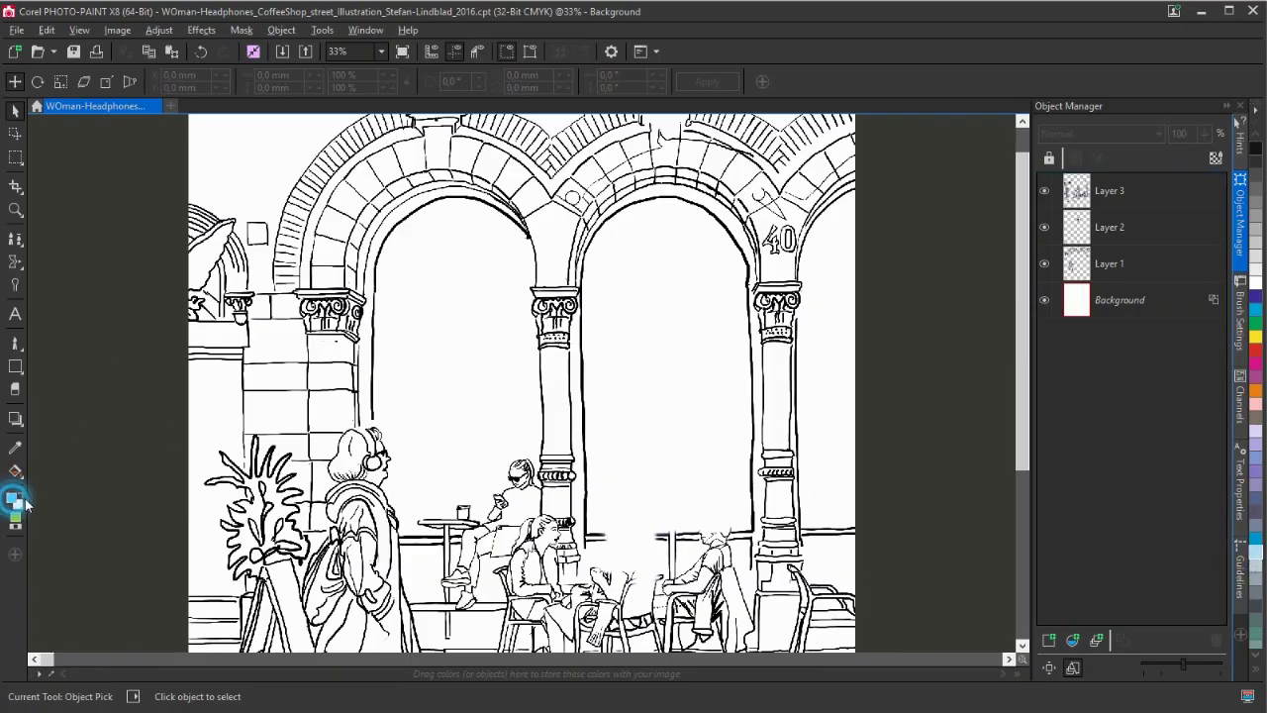
left_click_drag(609, 221, 532, 188)
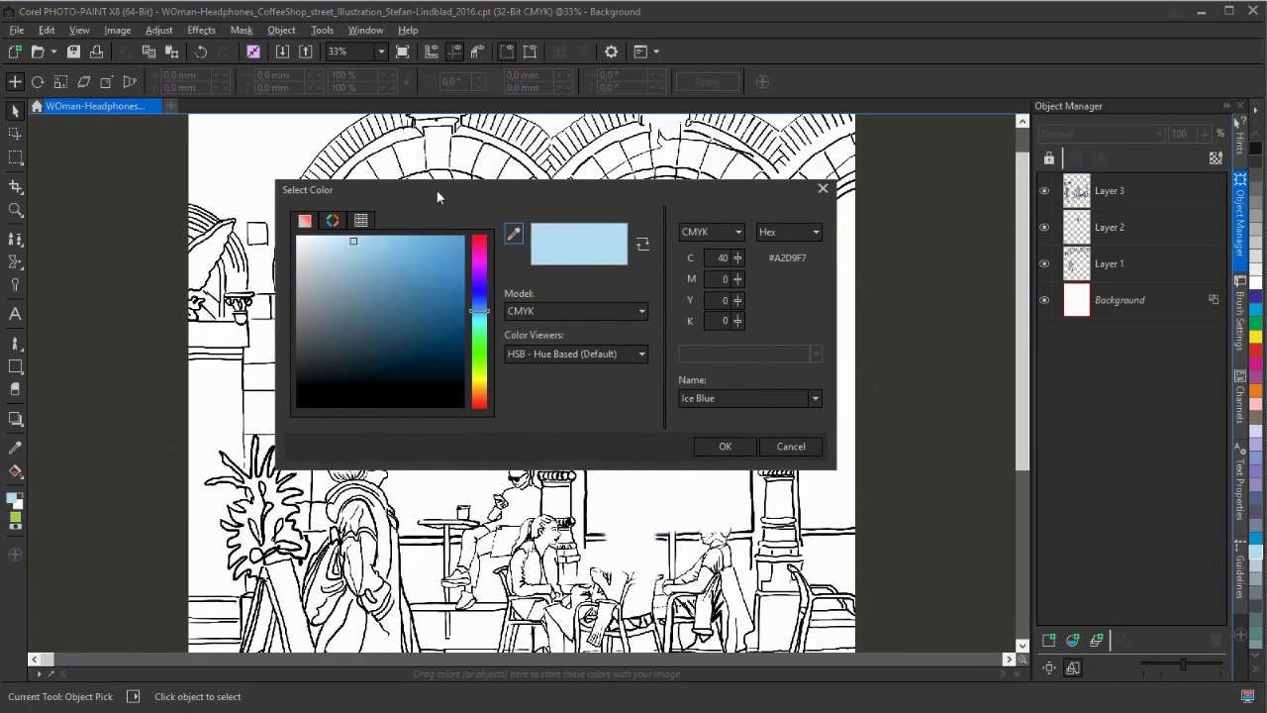
left_click(715, 257)
double_click(718, 258)
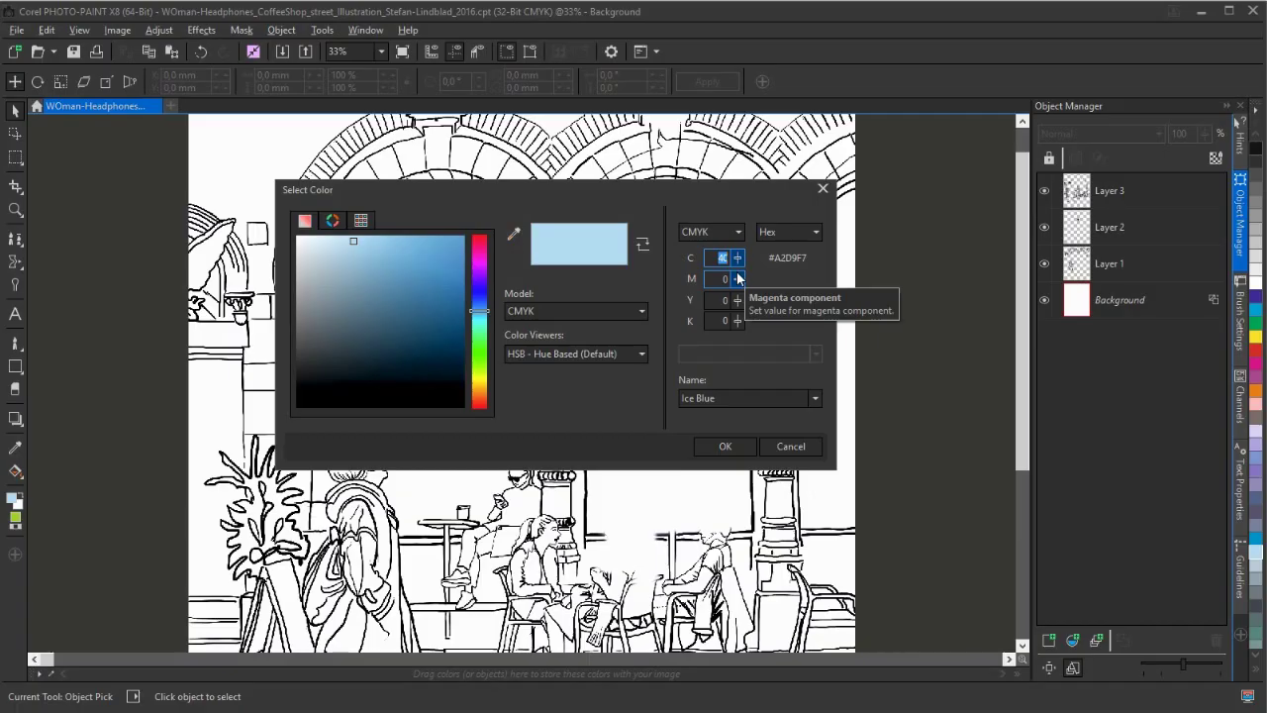
double_click(725, 279)
double_click(724, 299)
double_click(725, 321)
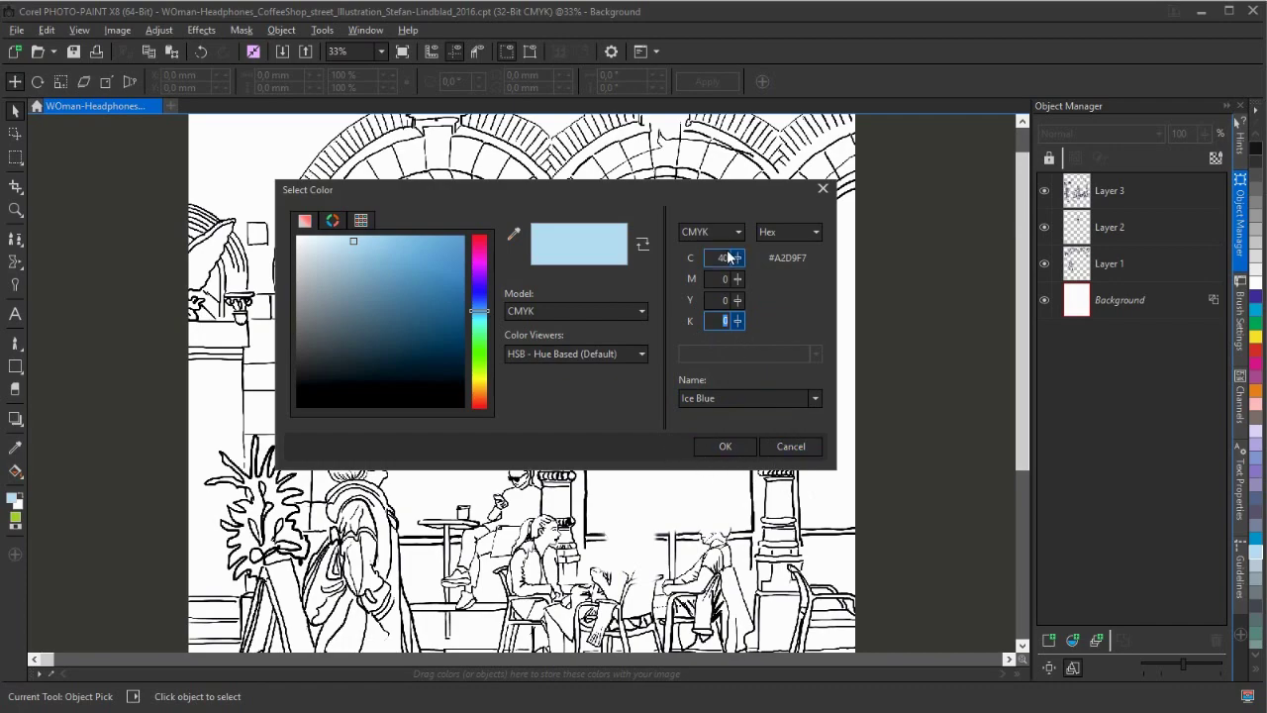
left_click_drag(355, 246, 361, 249)
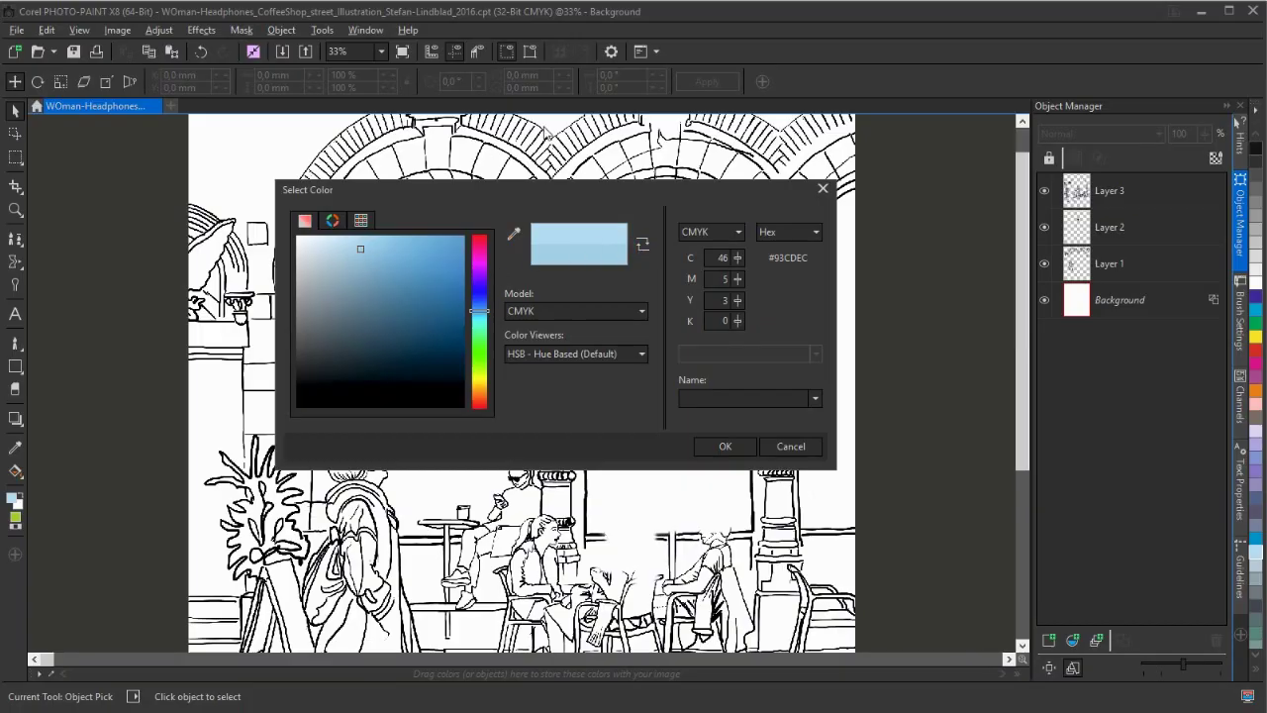
left_click_drag(361, 249, 363, 220)
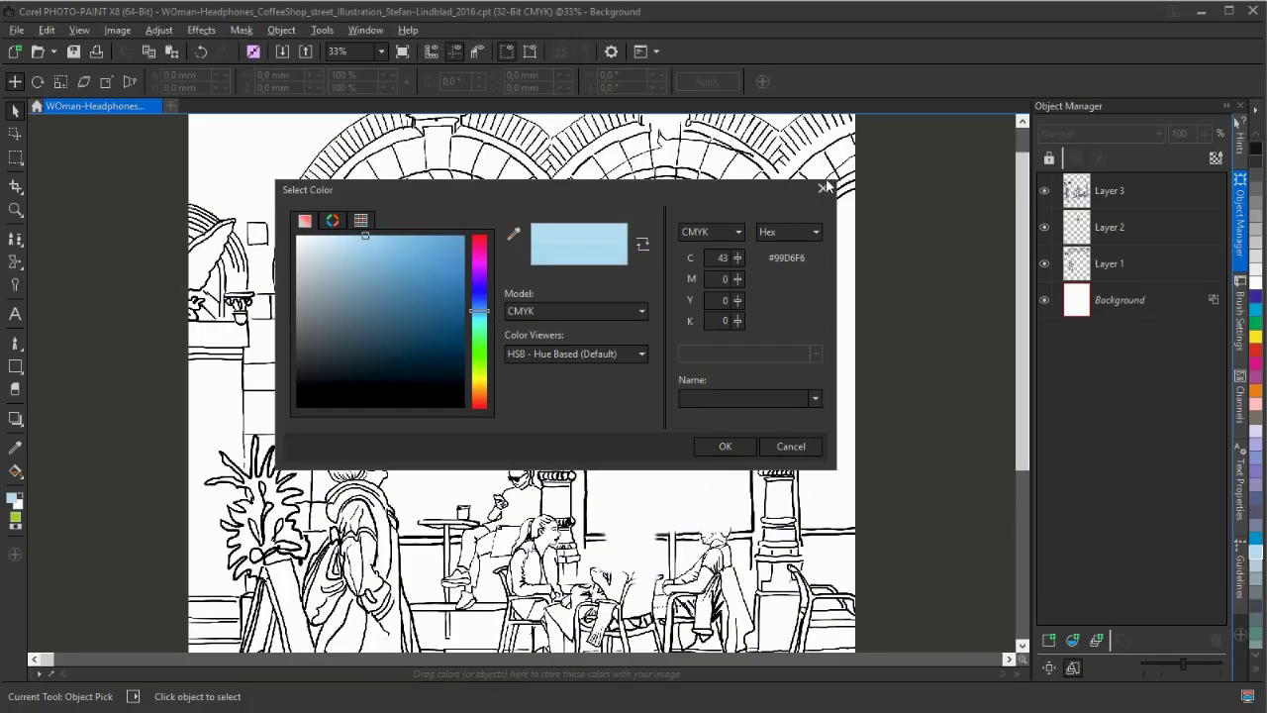
left_click(823, 188)
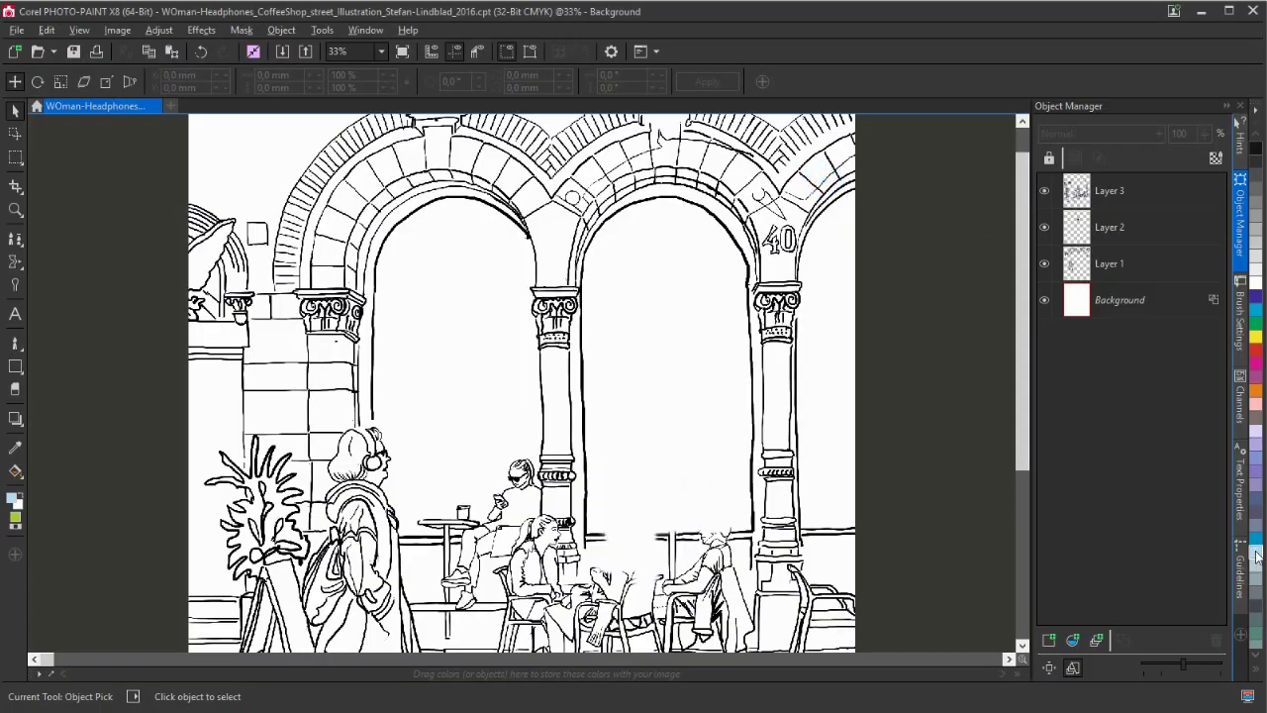
- Switch to the Paint tool with the Custom Art Brush
left_click(15, 341)
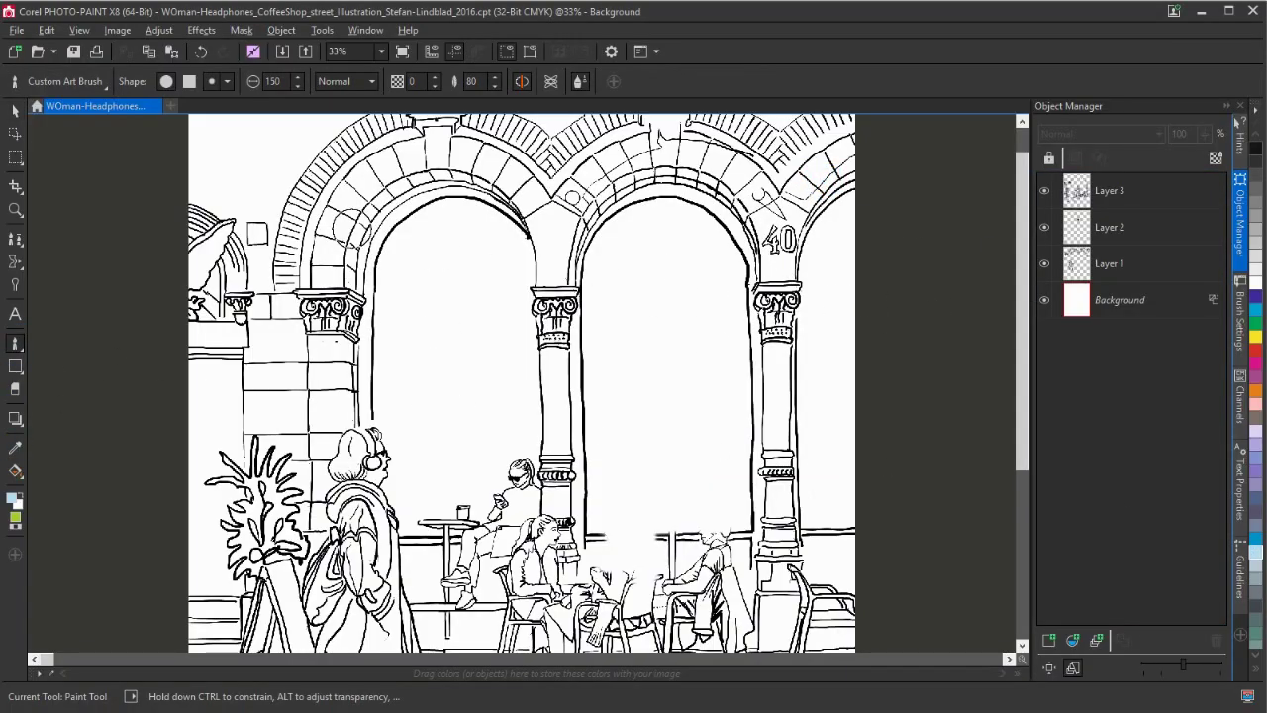
left_click(118, 29)
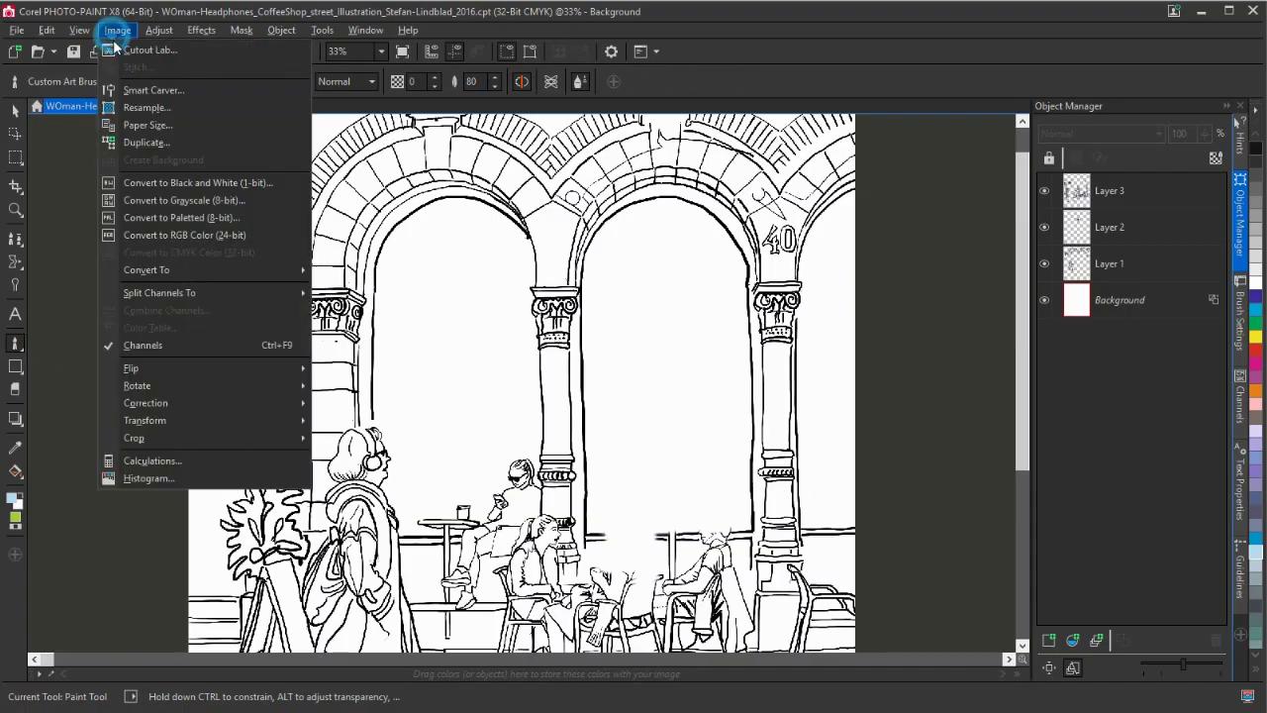
left_click(143, 107)
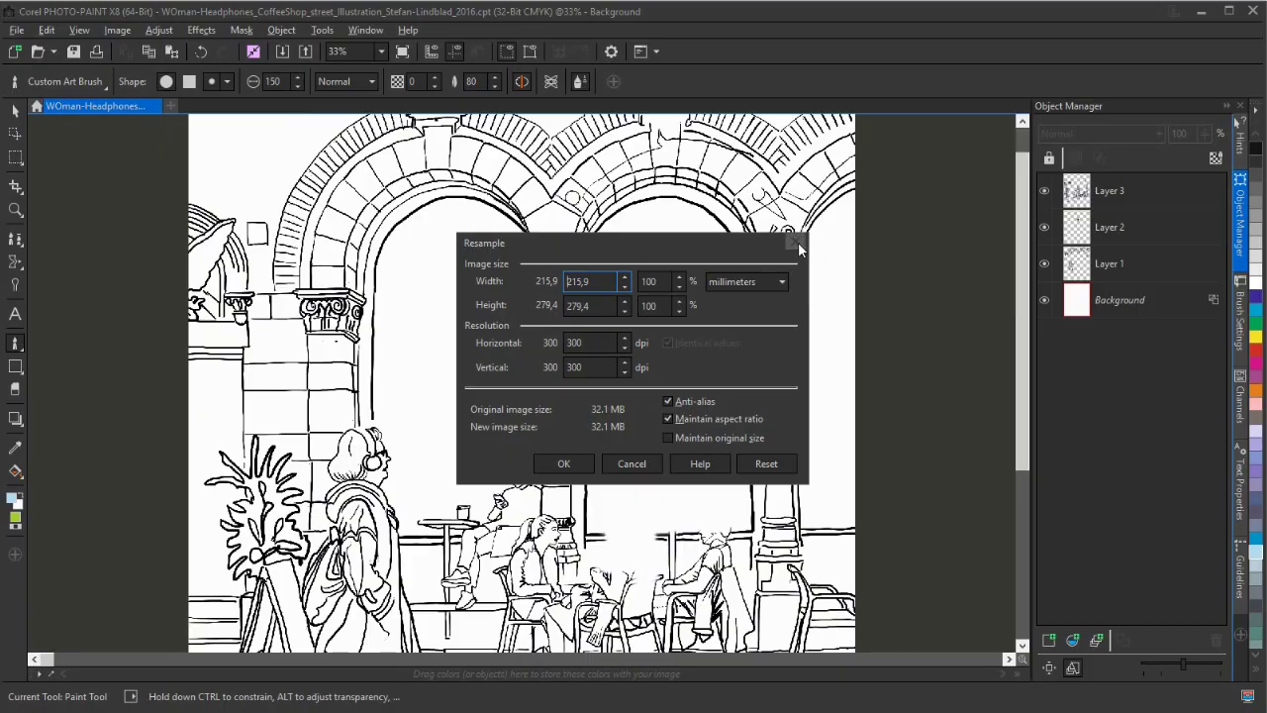
left_click(751, 281)
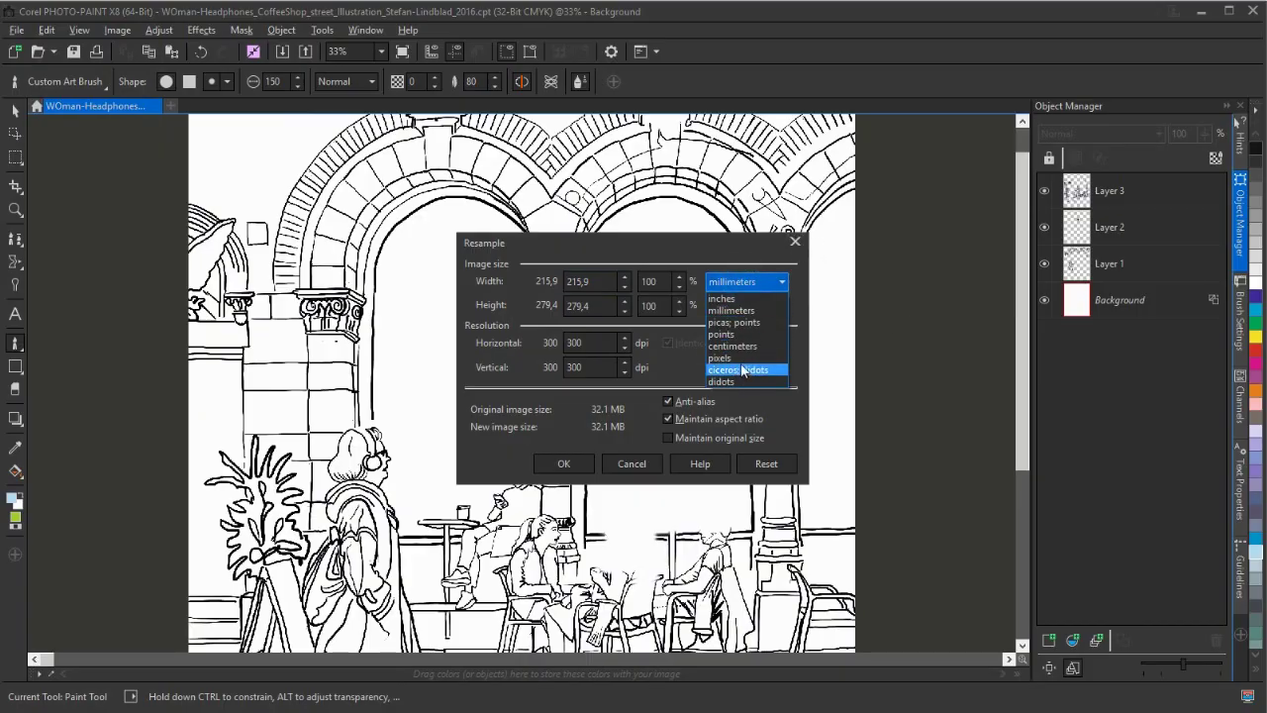
left_click(730, 298)
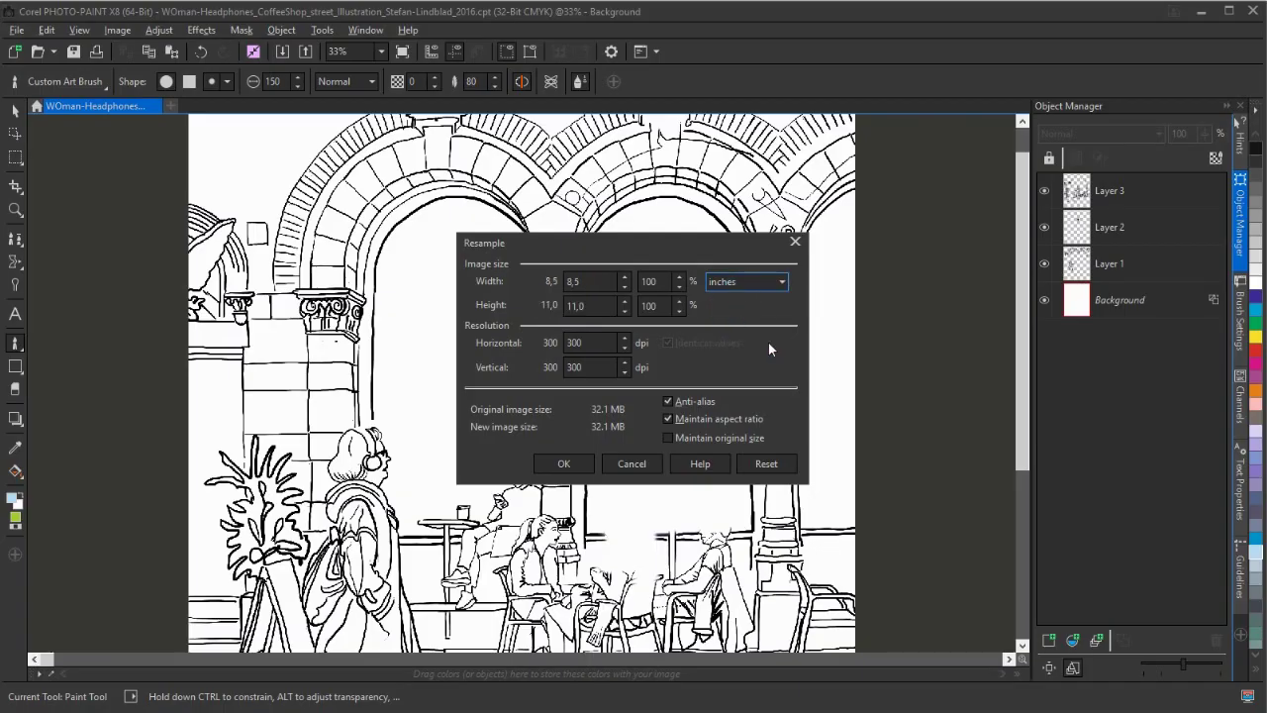
left_click(583, 280)
double_click(583, 280)
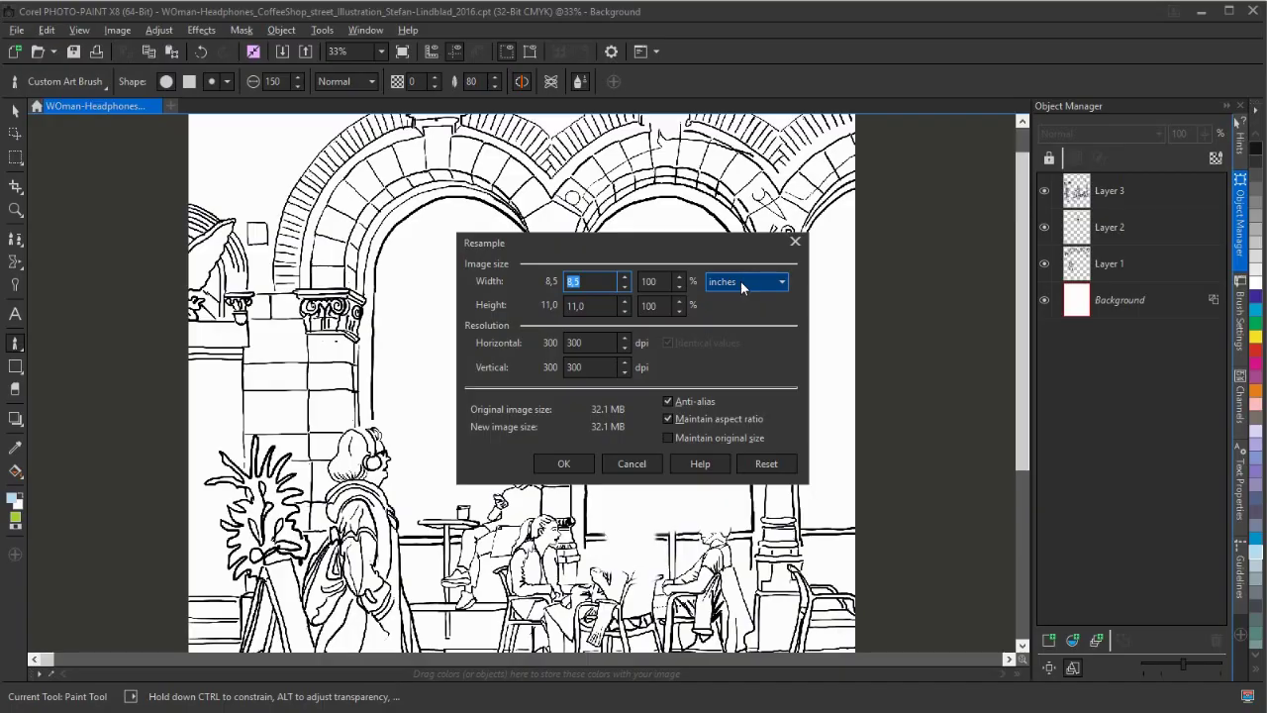
left_click(580, 282)
left_click_drag(582, 284, 577, 282)
left_click_drag(587, 307, 578, 307)
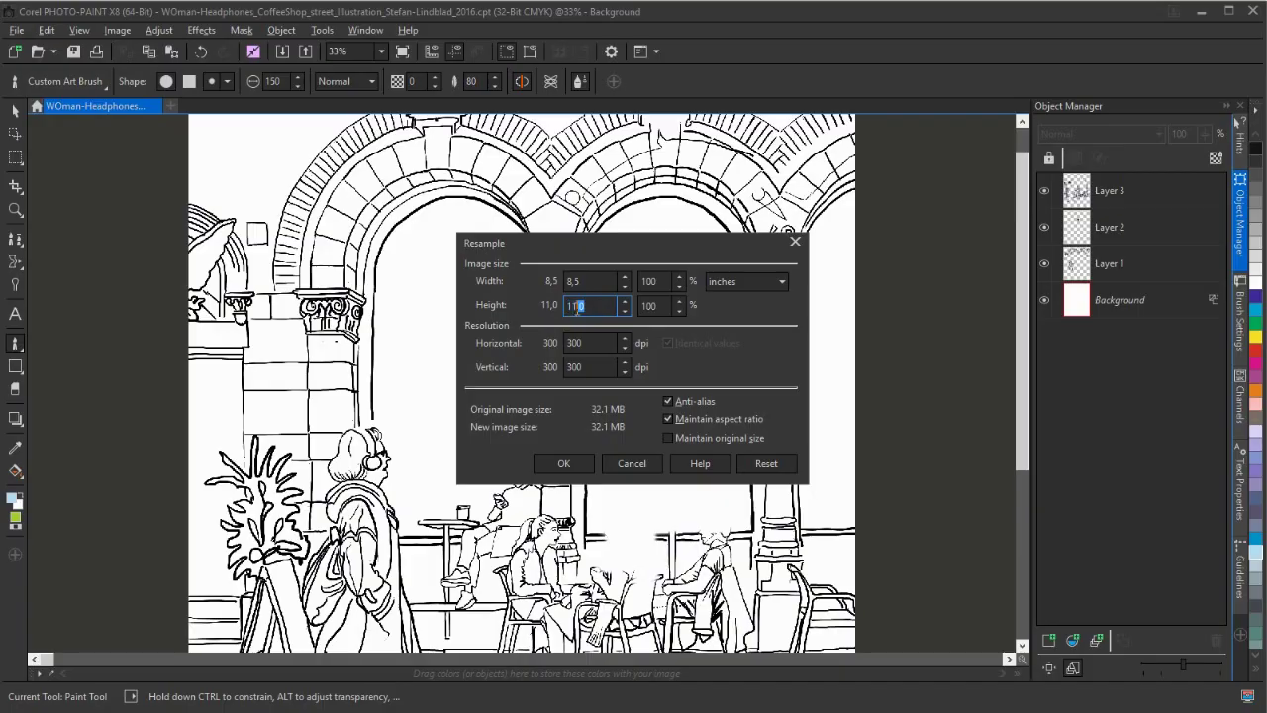
left_click(602, 309)
double_click(594, 308)
type("12")
left_click_drag(605, 284, 566, 285)
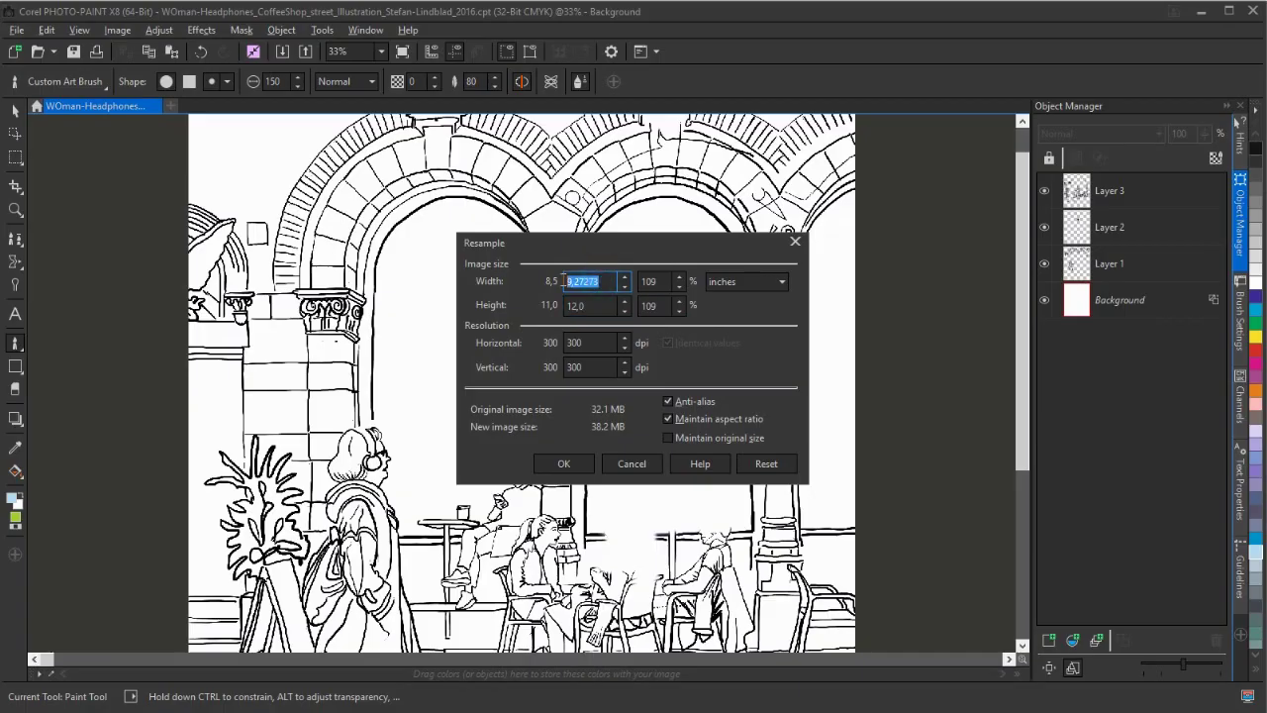
left_click(588, 304)
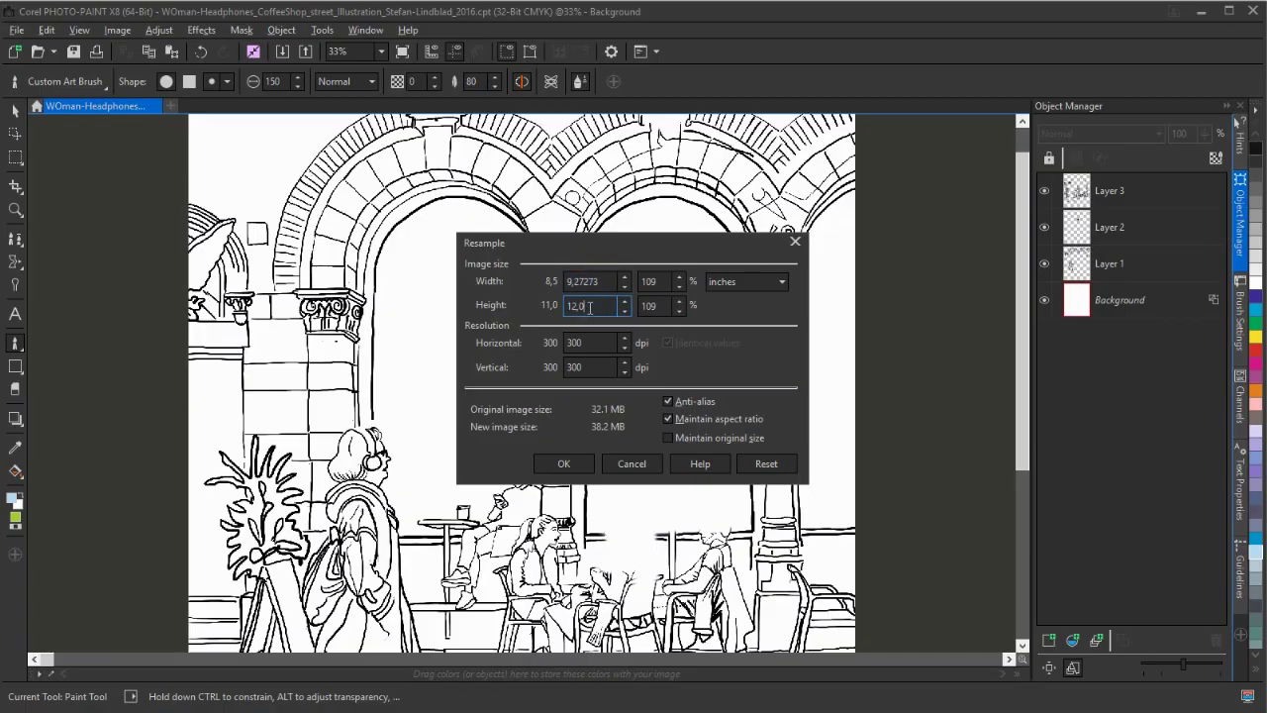
double_click(586, 307)
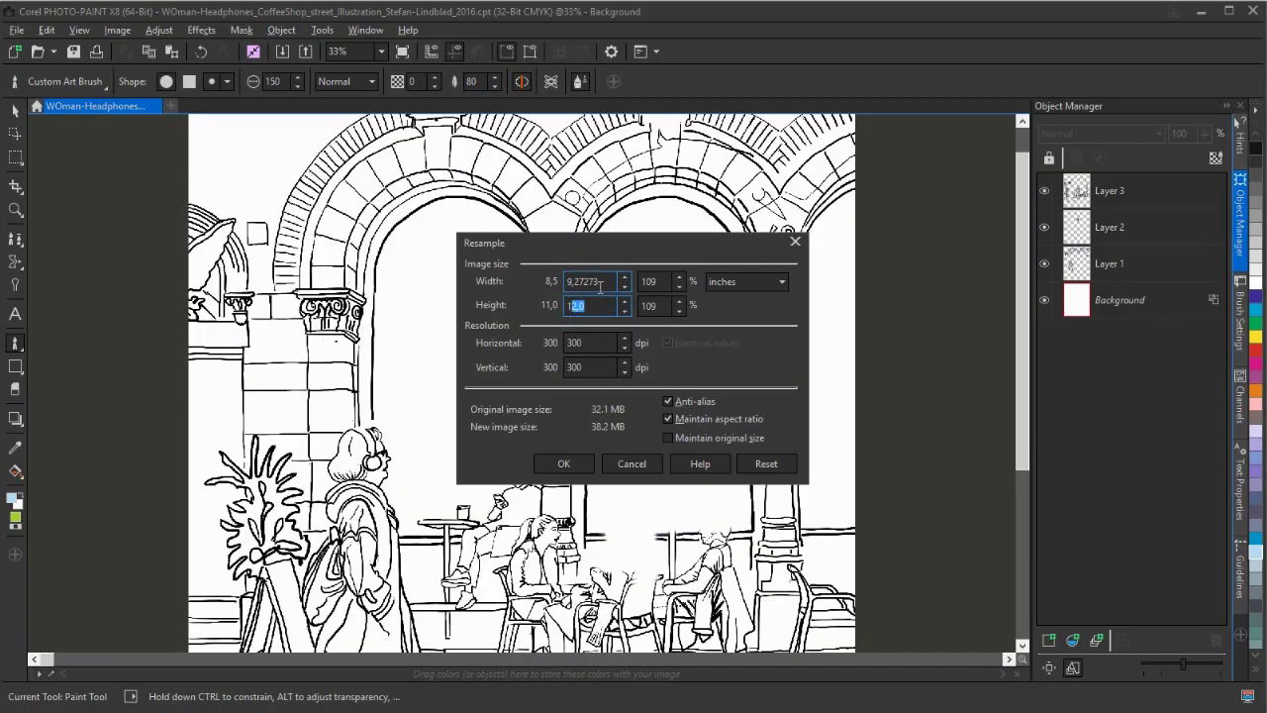
left_click(596, 283)
left_click(794, 244)
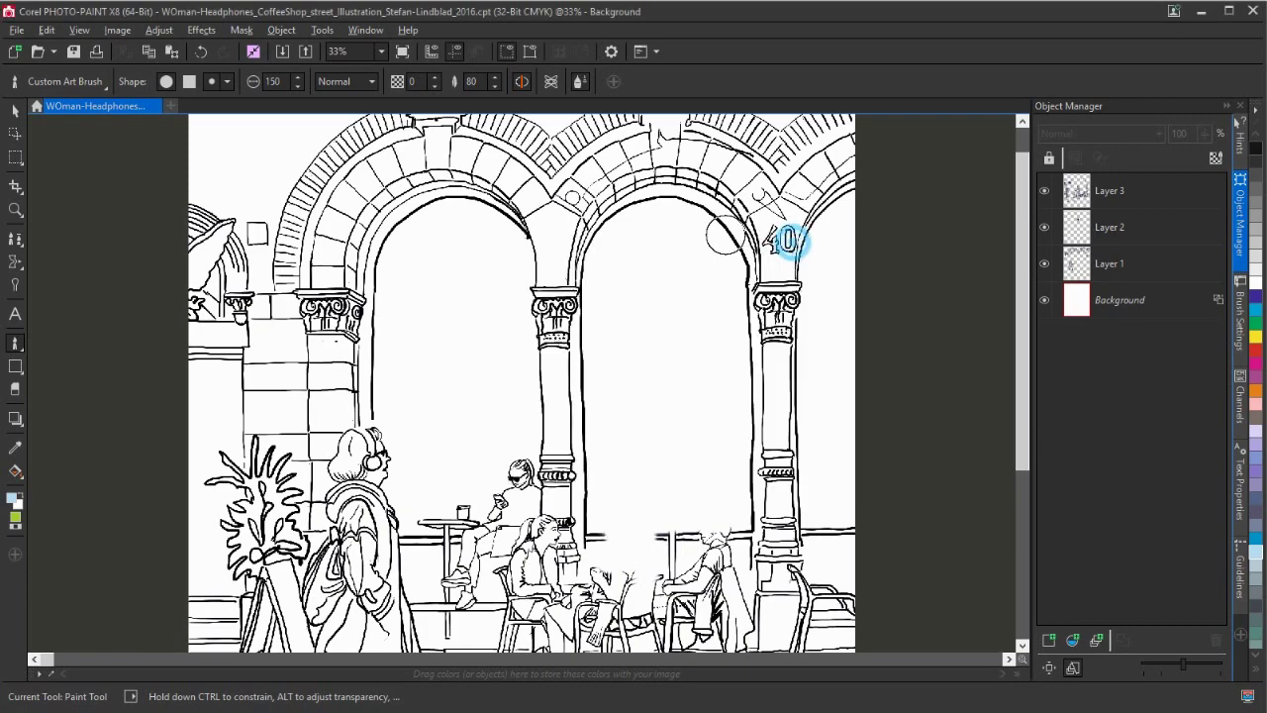
- In the Paper Size settings, use inches and set the new height to 12 and the new width to 9
left_click(115, 31)
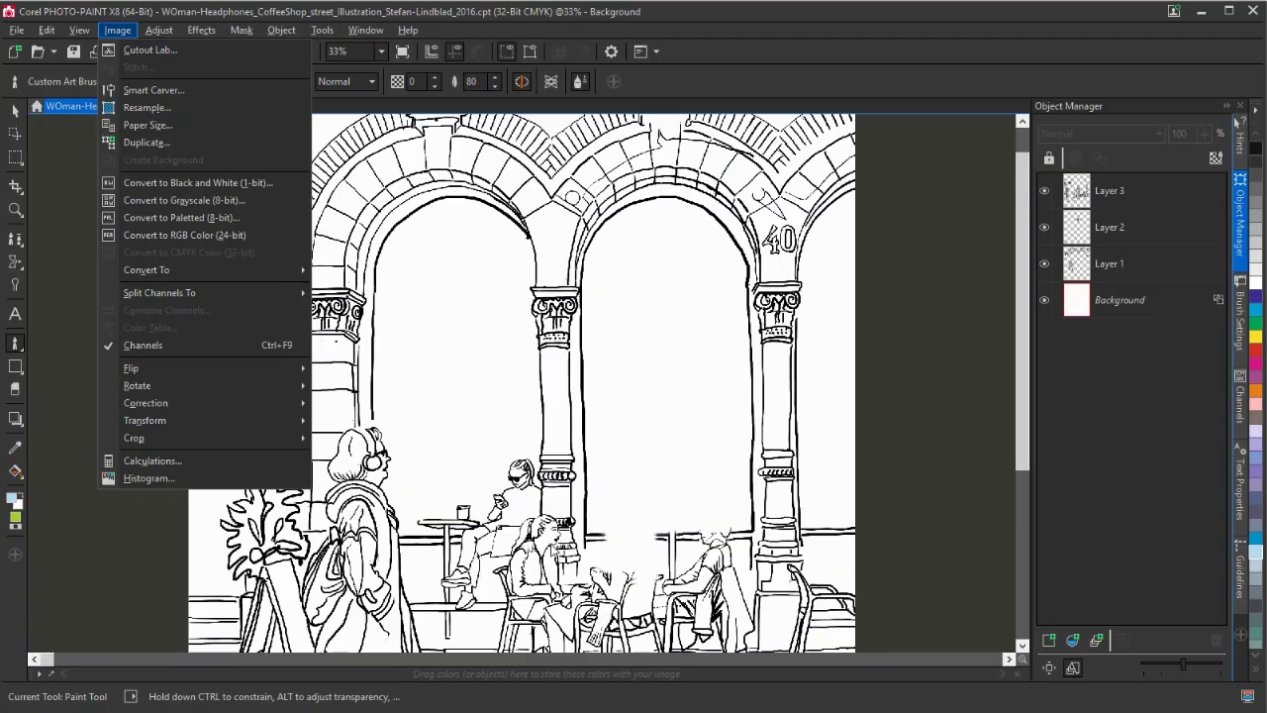
left_click(149, 125)
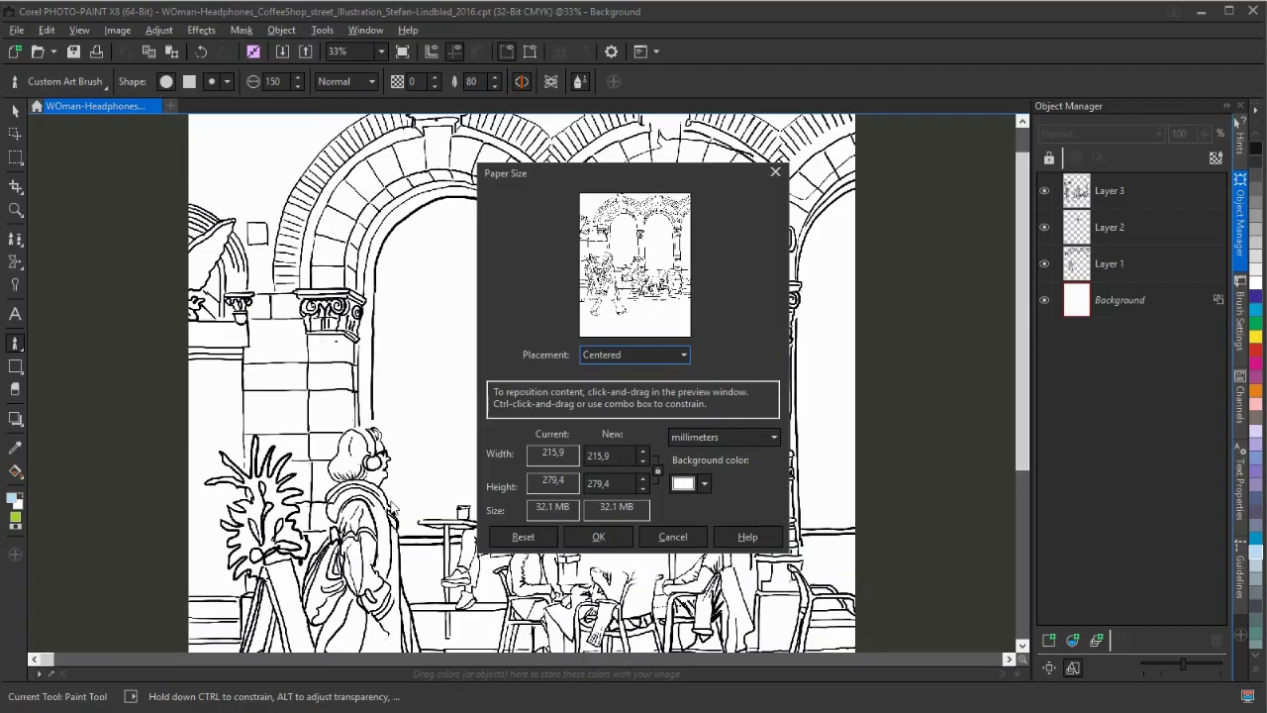
left_click(724, 437)
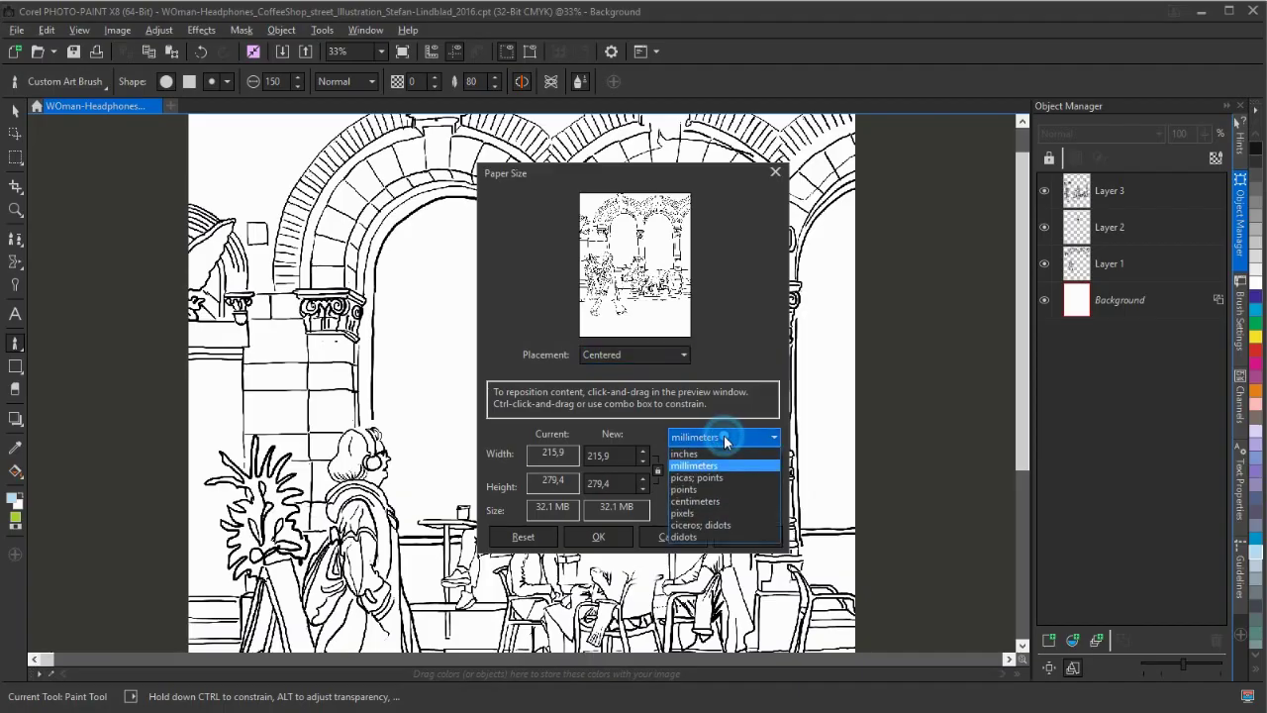
left_click(684, 454)
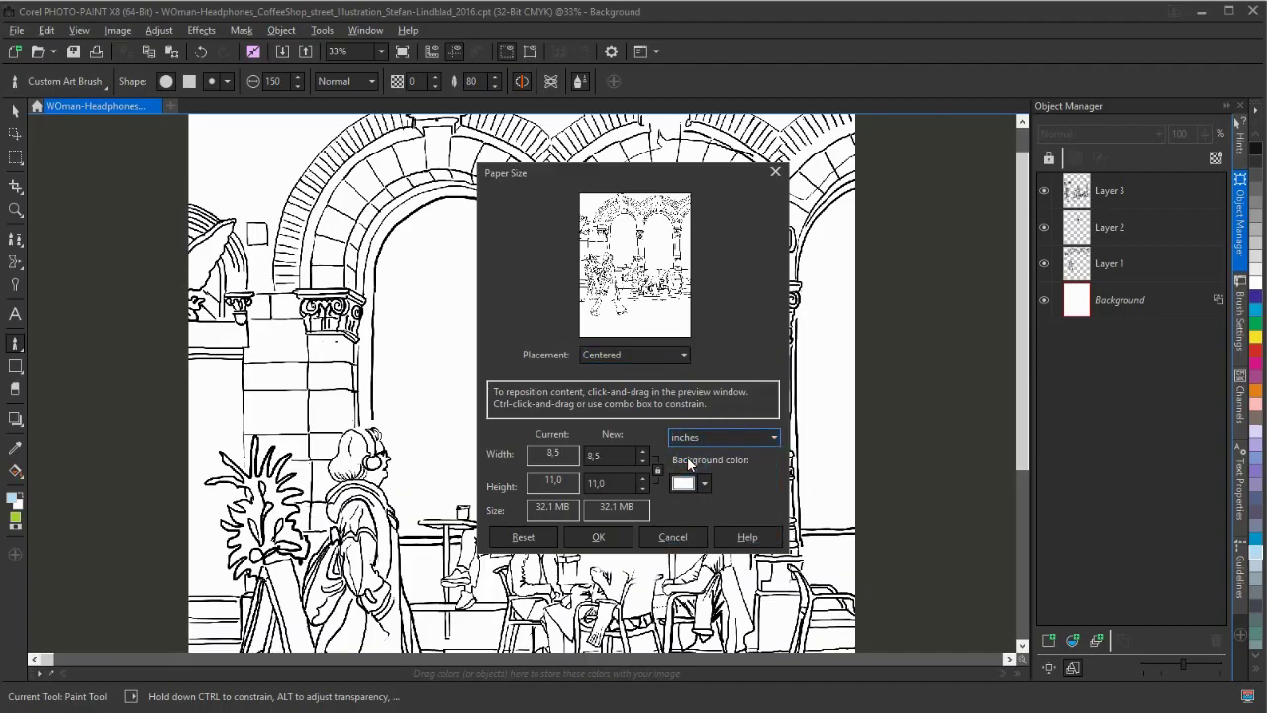
left_click(607, 482)
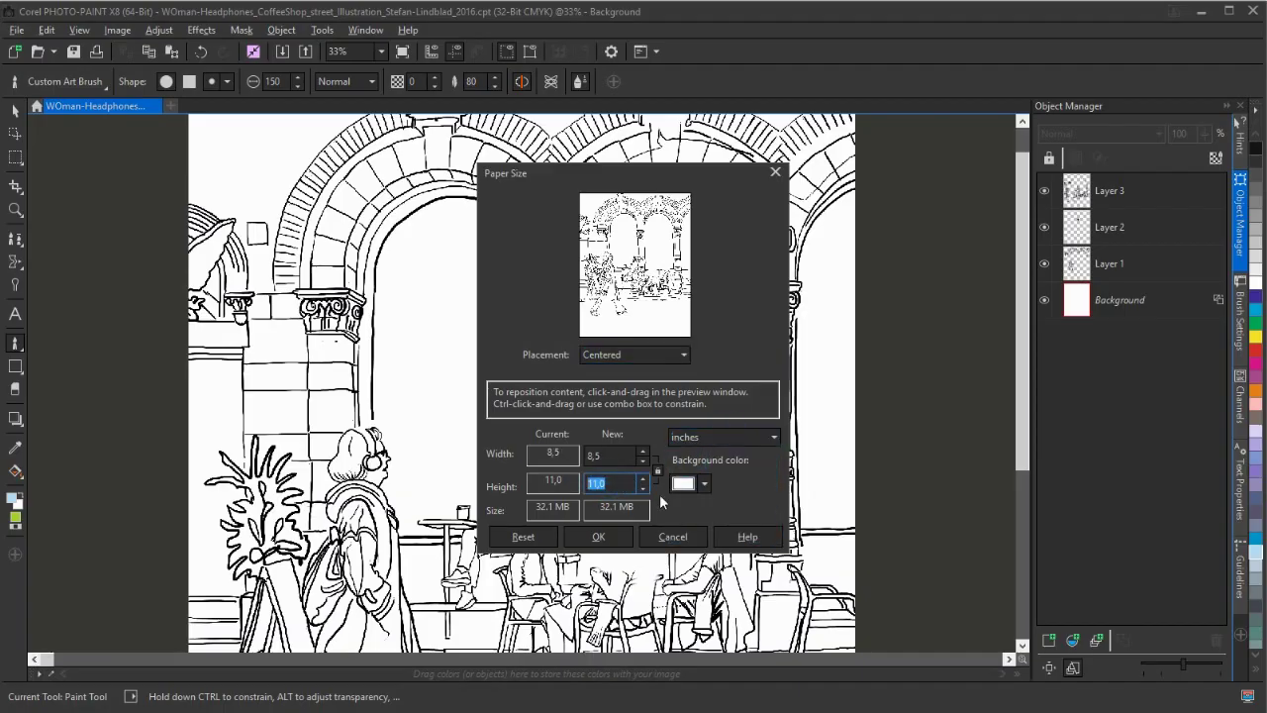
type("12")
left_click(612, 456)
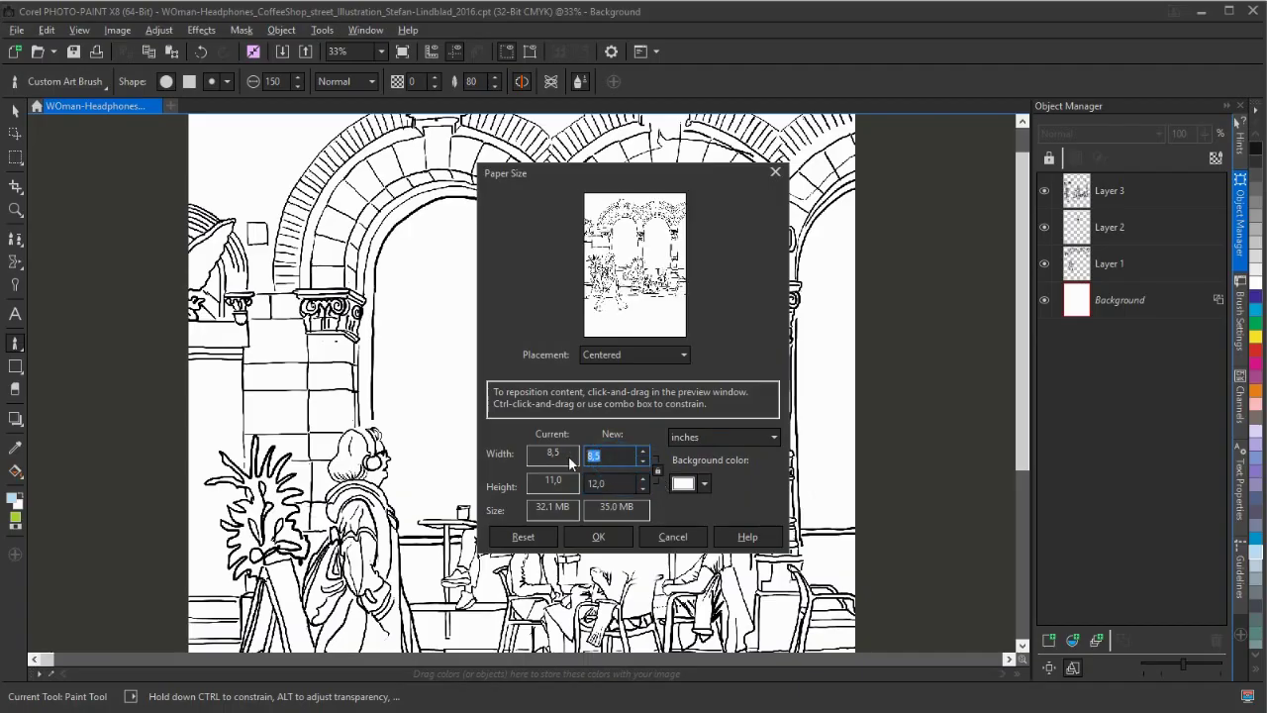
type("9")
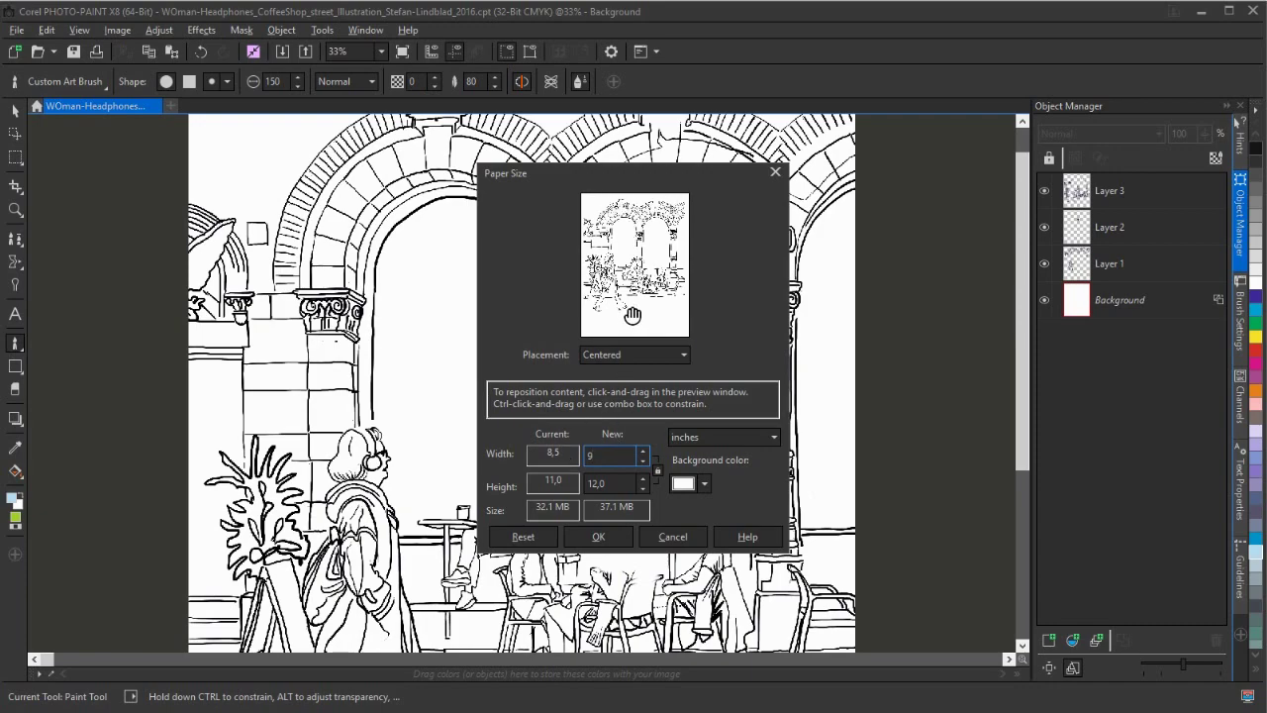
- Set the drawing's placement on the new paper to Bottom Center and apply the paper size
mouse_move(640, 246)
left_mouse_down()
mouse_move(618, 235)
mouse_move(642, 247)
left_mouse_up()
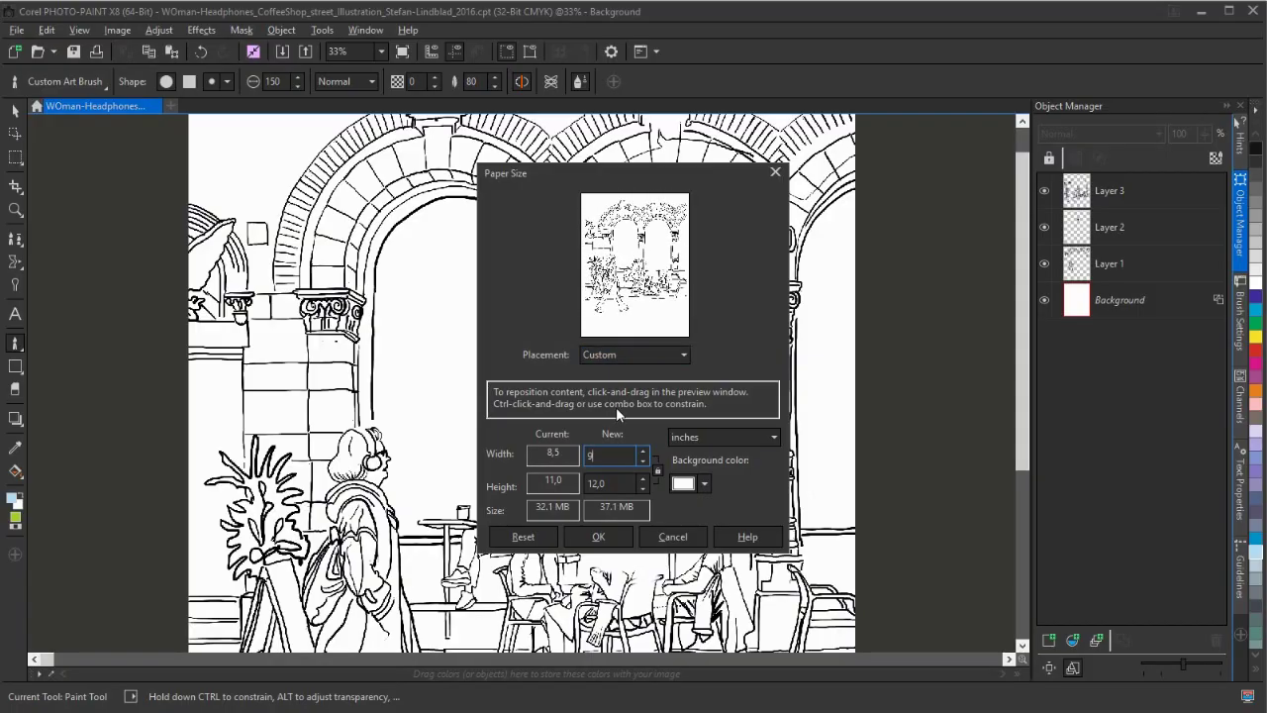
left_click(614, 354)
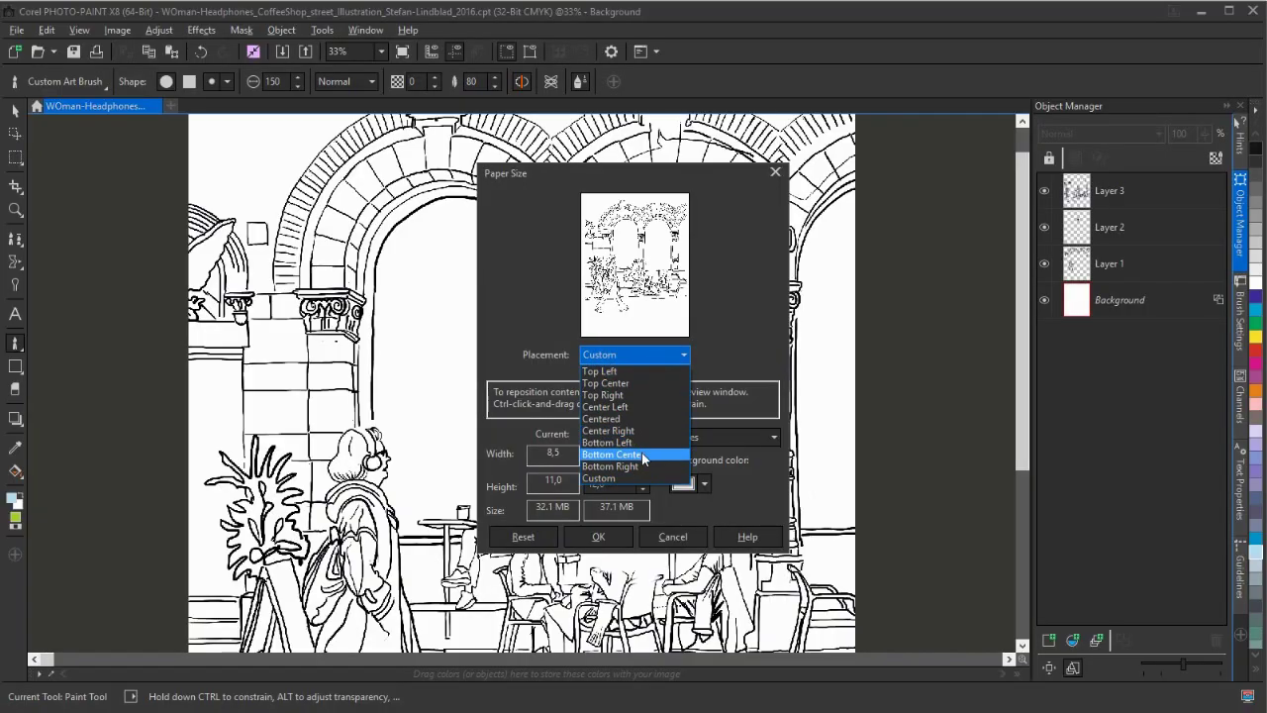
left_click(642, 452)
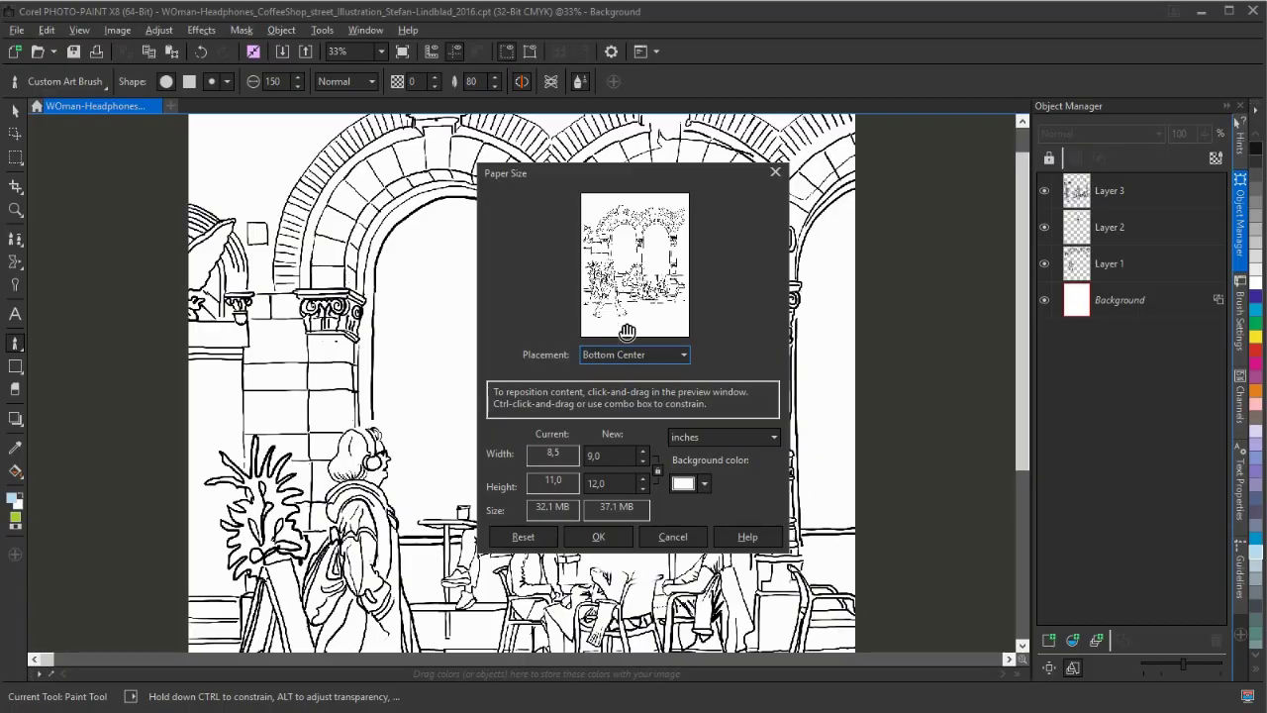
left_click(606, 535)
- Select the Background layer and choose Ice Blue as the paint color
key("F4")
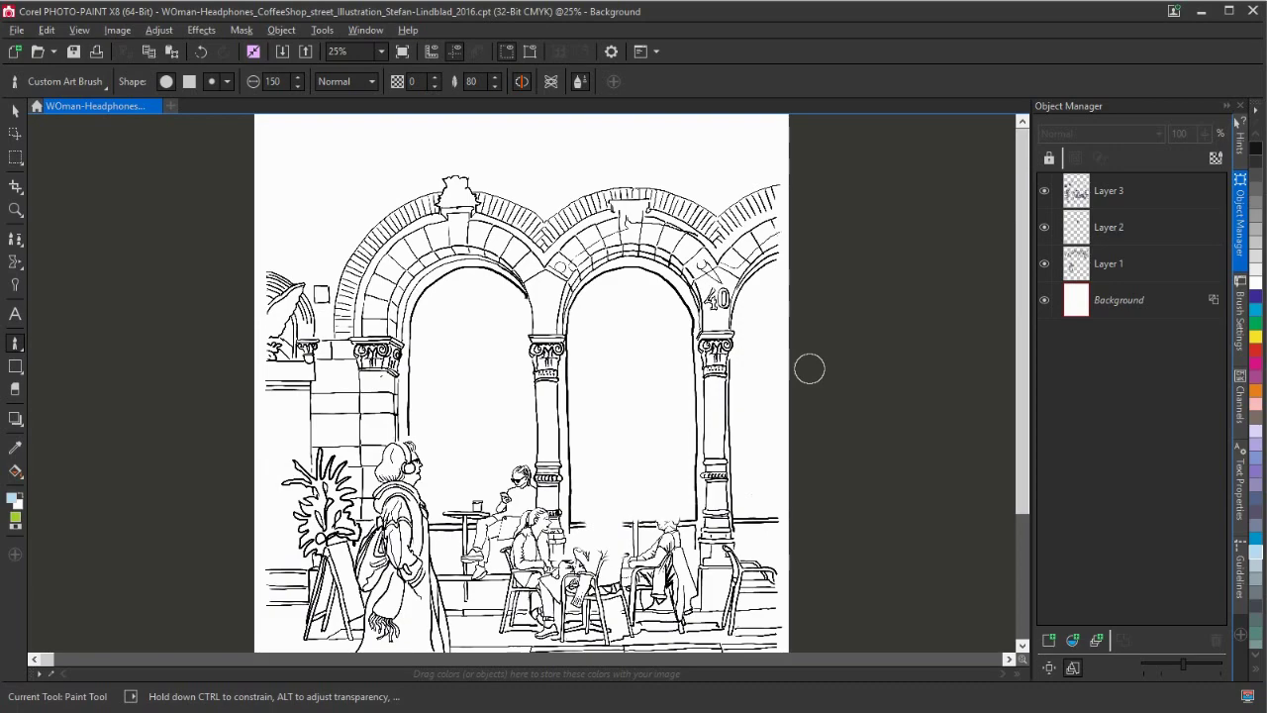
mouse_move(1017, 411)
left_mouse_down()
mouse_move(1019, 433)
mouse_move(1017, 336)
left_mouse_up()
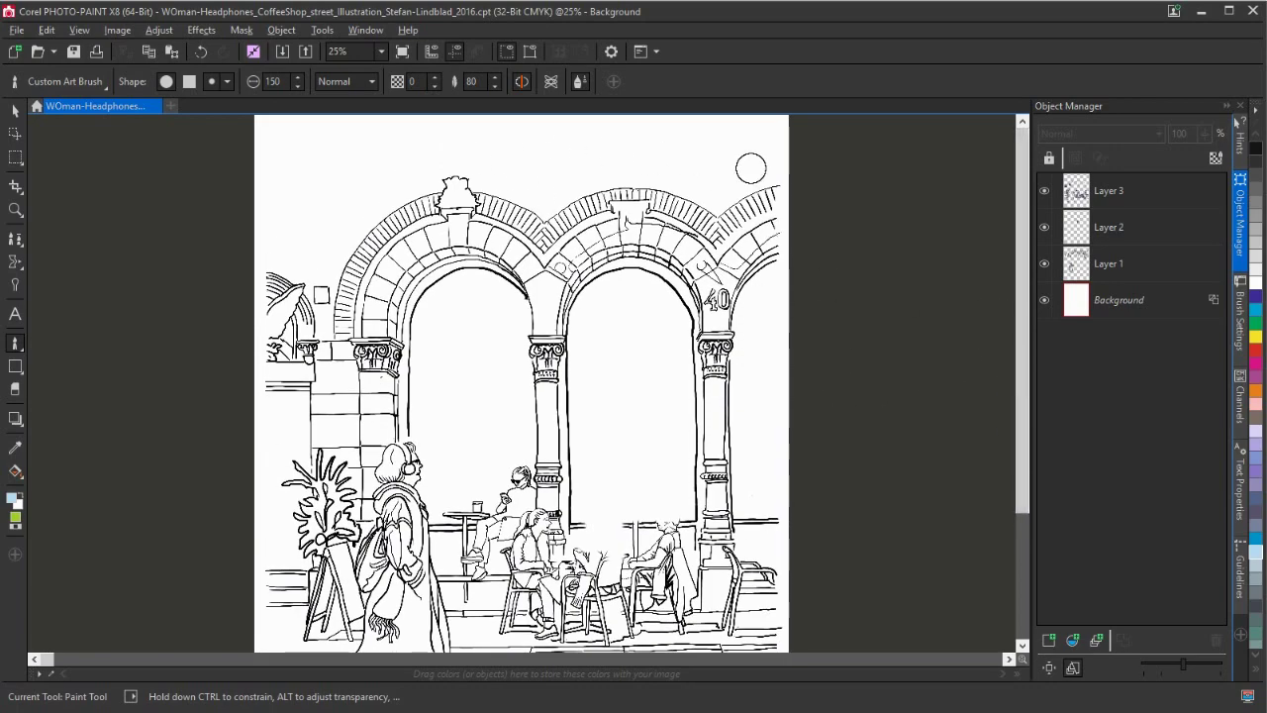
left_click_drag(1018, 204, 1014, 424)
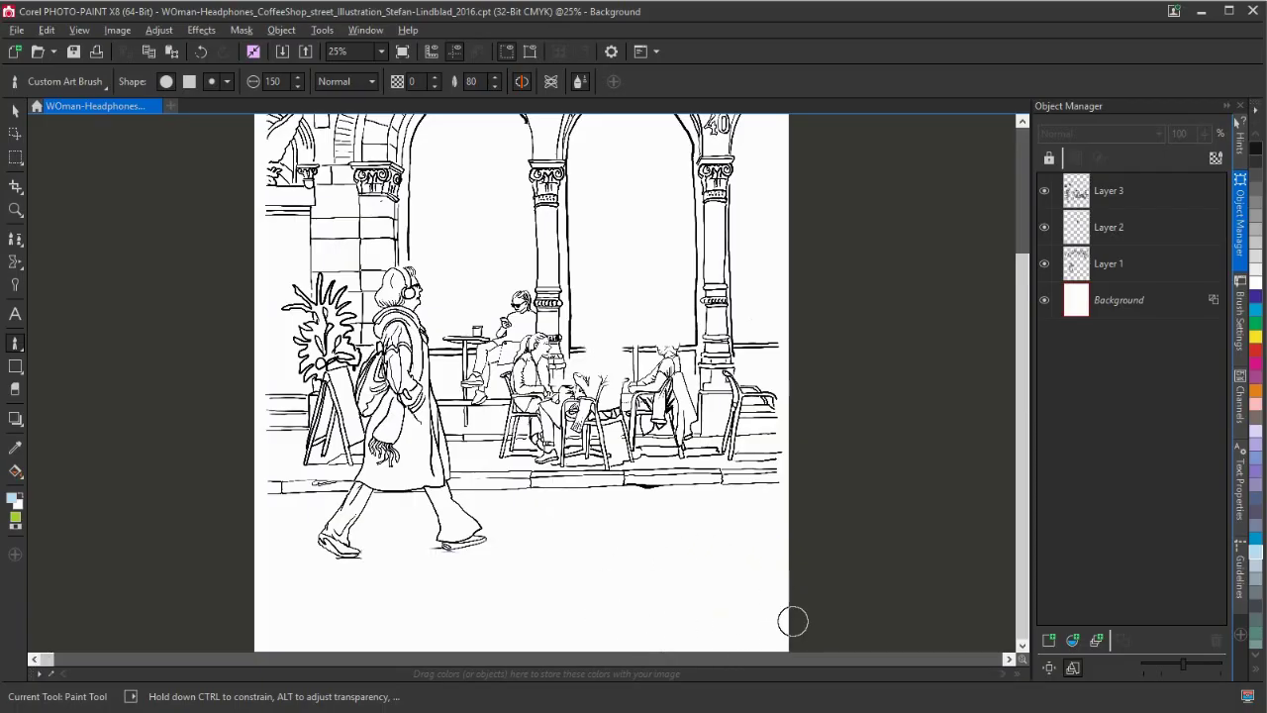
left_click_drag(1027, 564, 1023, 456)
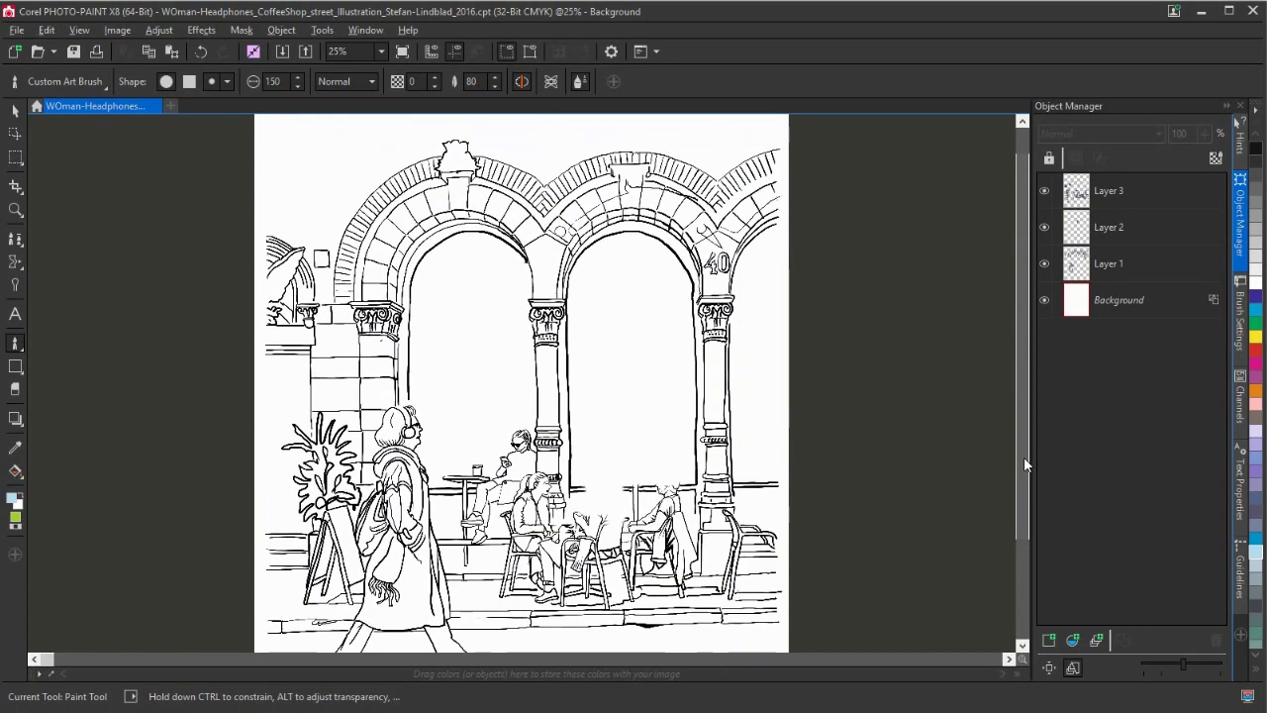
left_click(1138, 302)
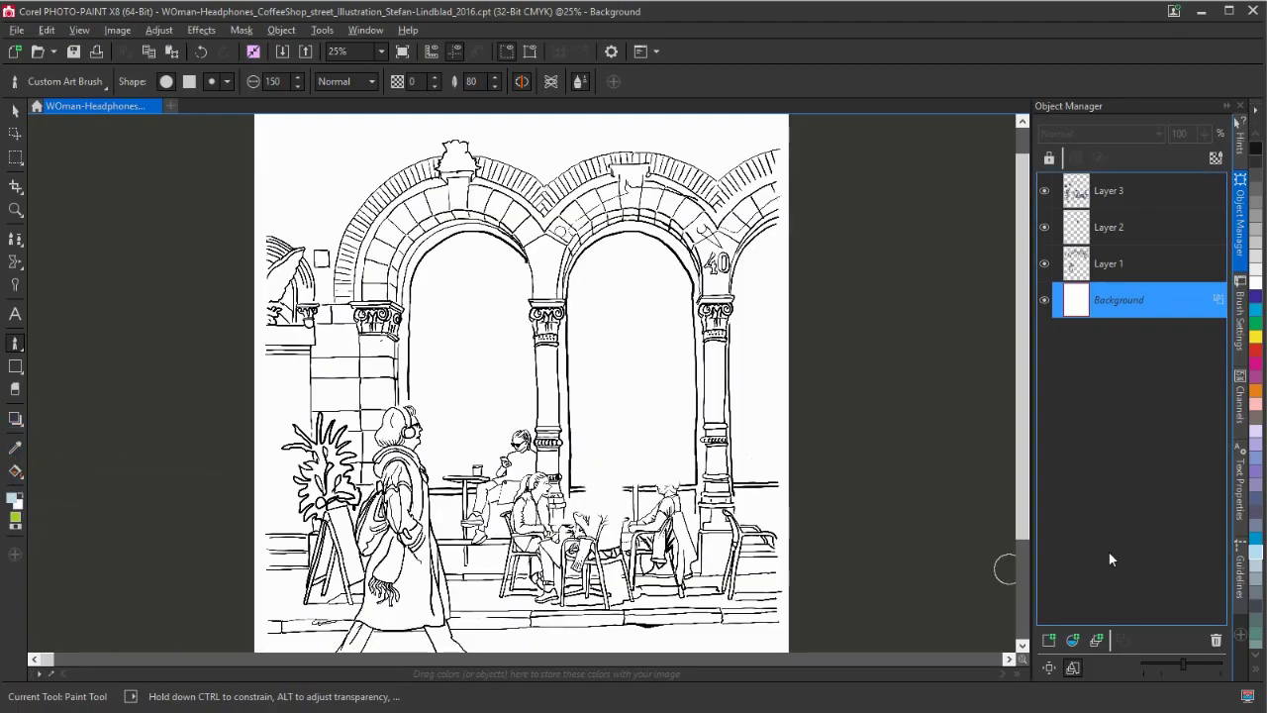
left_click(1251, 560)
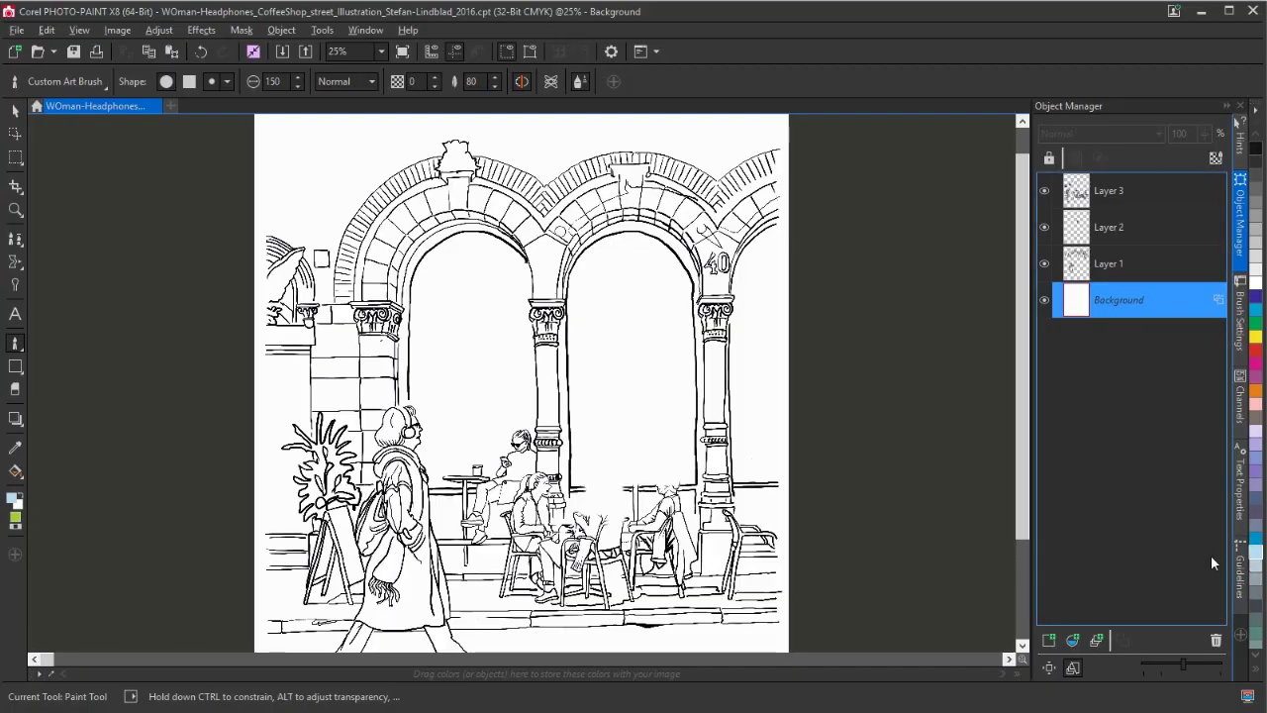
double_click(14, 501)
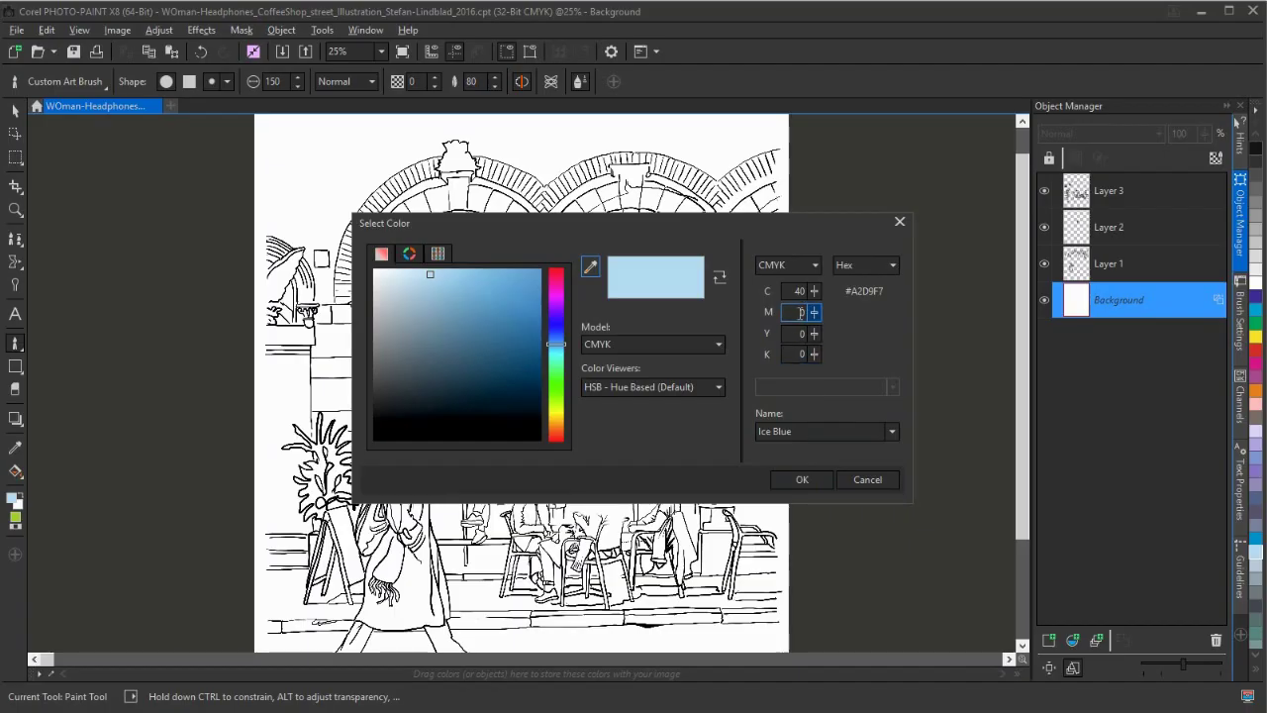
left_click(802, 334)
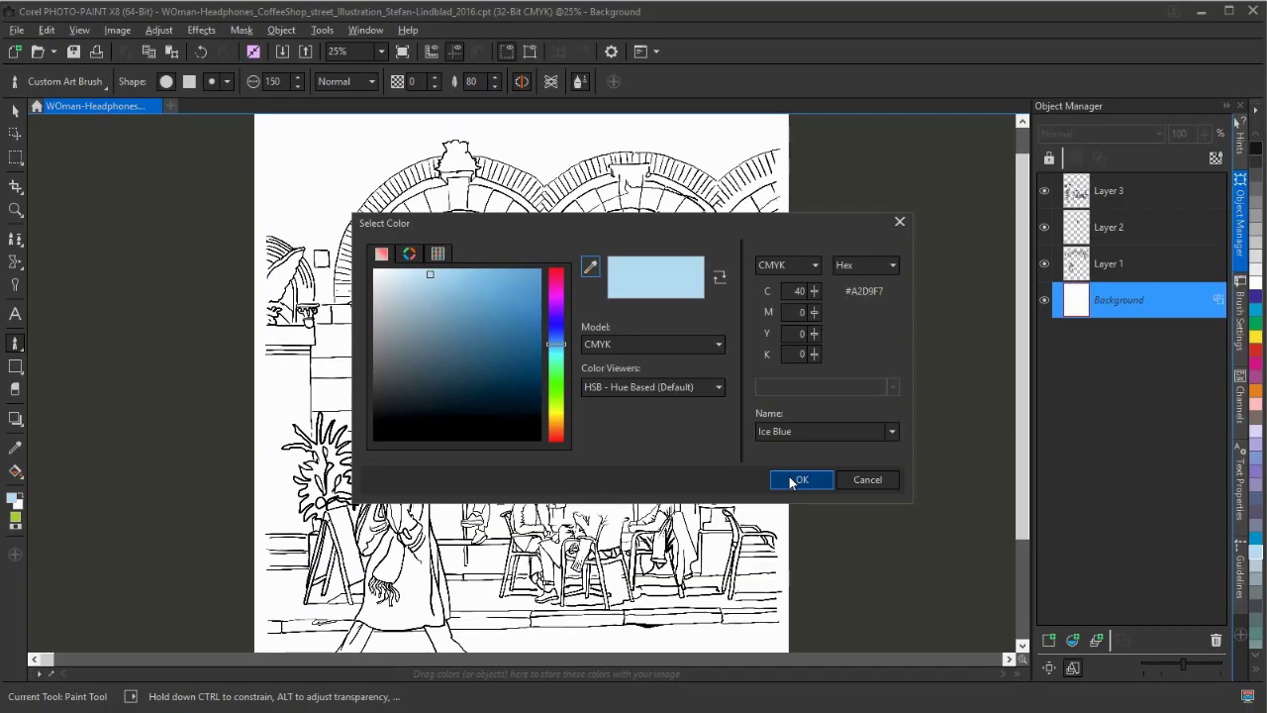
left_click(867, 480)
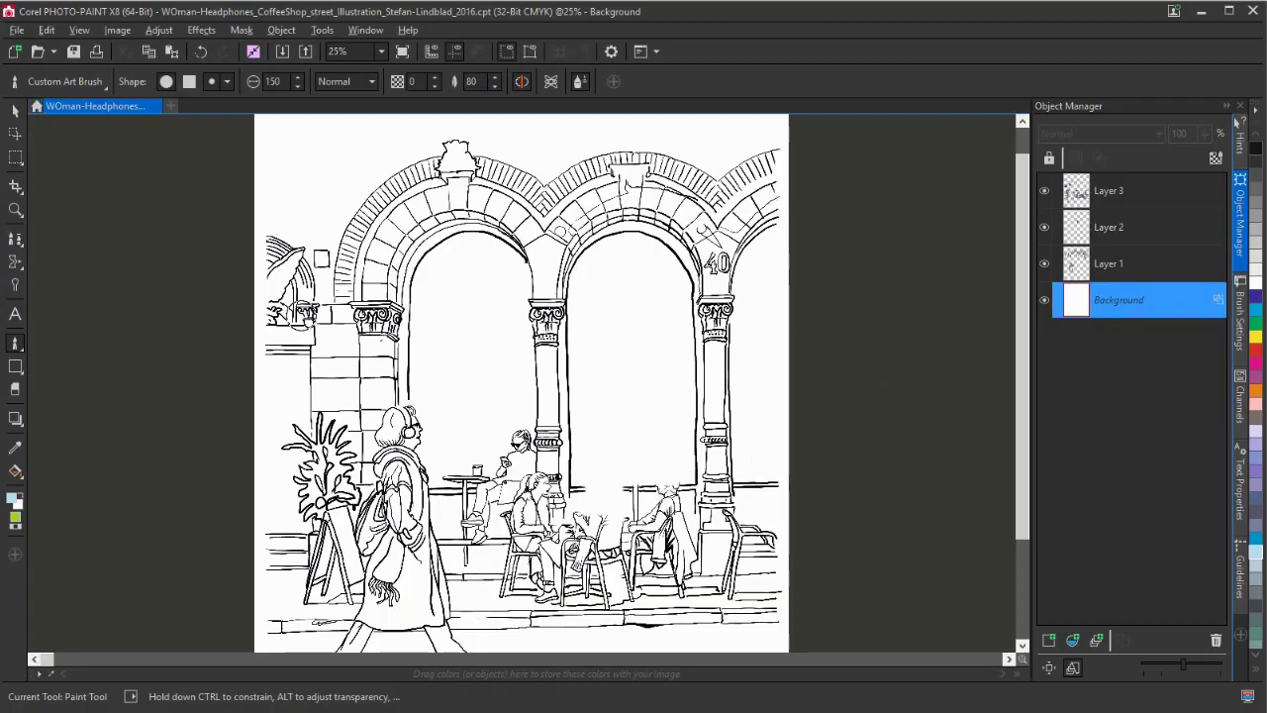
- Add a new object directly above the Background and paint the cropped arch opening beside the number 40 in Ice Blue
left_click(1048, 639)
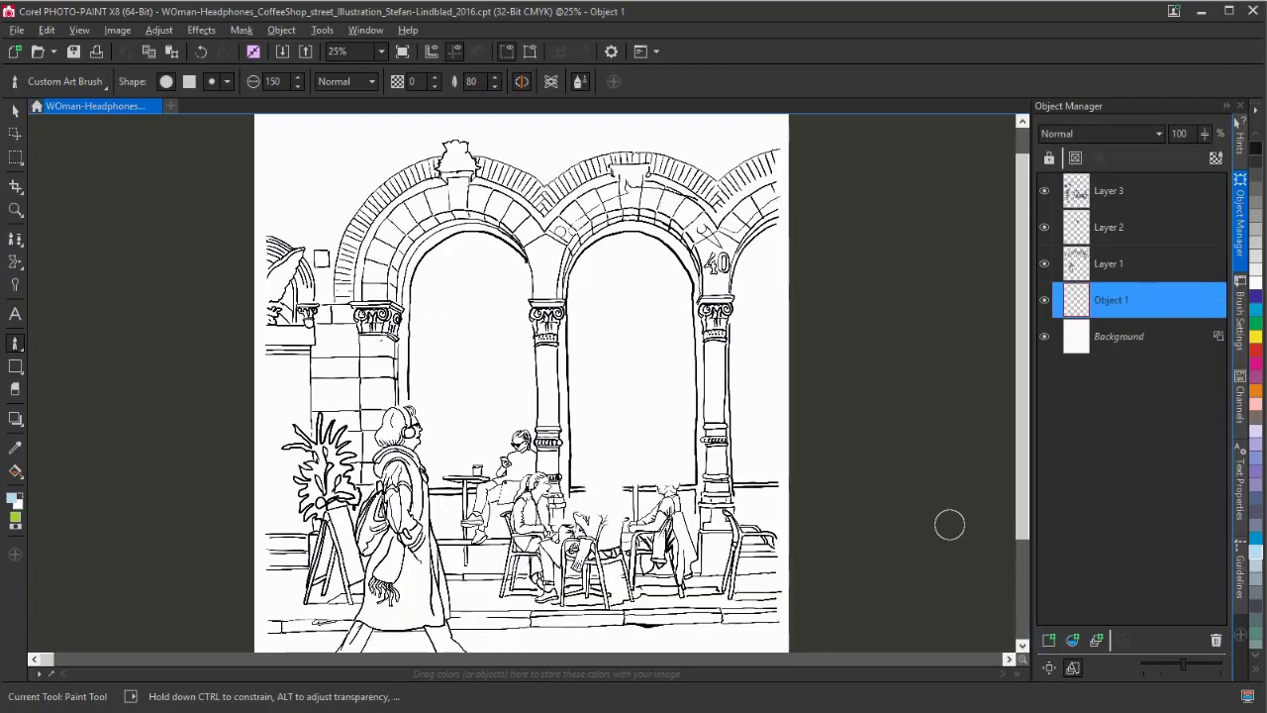
mouse_move(792, 229)
left_mouse_down()
mouse_move(745, 280)
mouse_move(747, 467)
left_mouse_up()
mouse_move(743, 425)
left_mouse_down()
mouse_move(745, 469)
mouse_move(799, 459)
mouse_move(761, 467)
mouse_move(784, 470)
mouse_move(772, 296)
mouse_move(761, 379)
mouse_move(769, 261)
mouse_move(762, 326)
mouse_move(780, 468)
mouse_move(781, 443)
mouse_move(742, 469)
mouse_move(779, 468)
mouse_move(771, 470)
left_mouse_up()
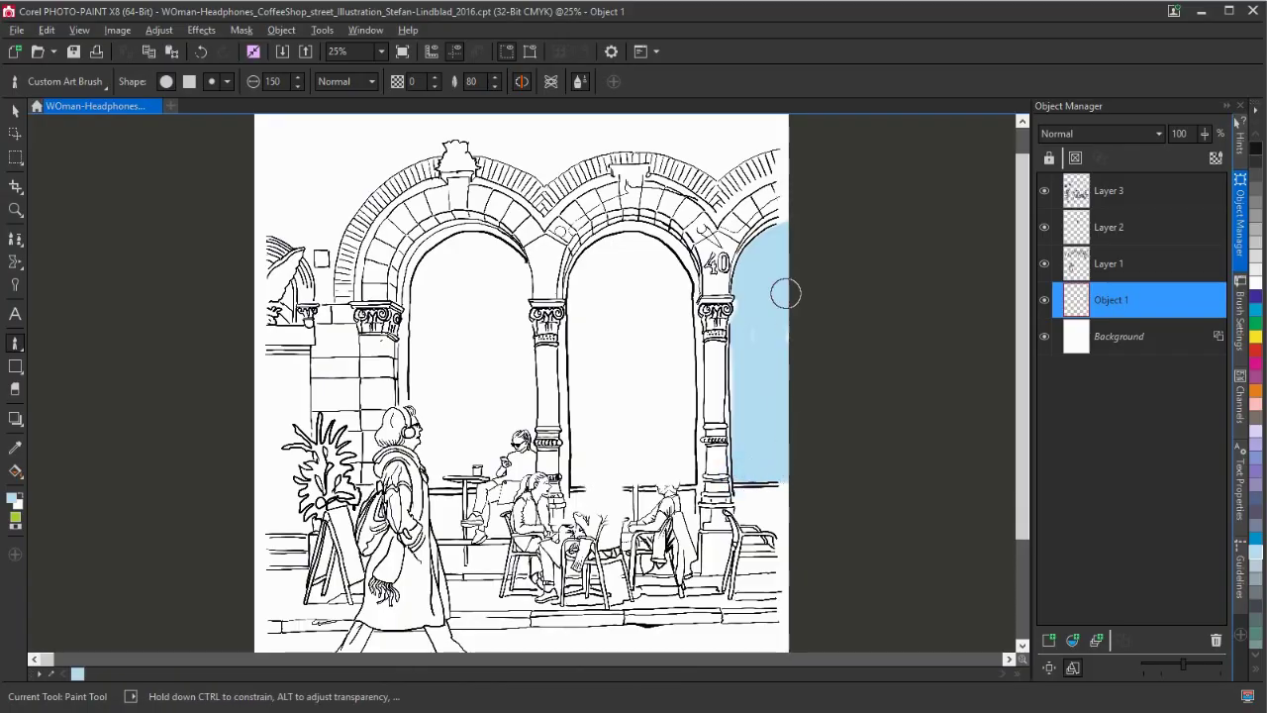
- Set the merge mode of the Ice Blue arch object to Multiply
left_click(1104, 134)
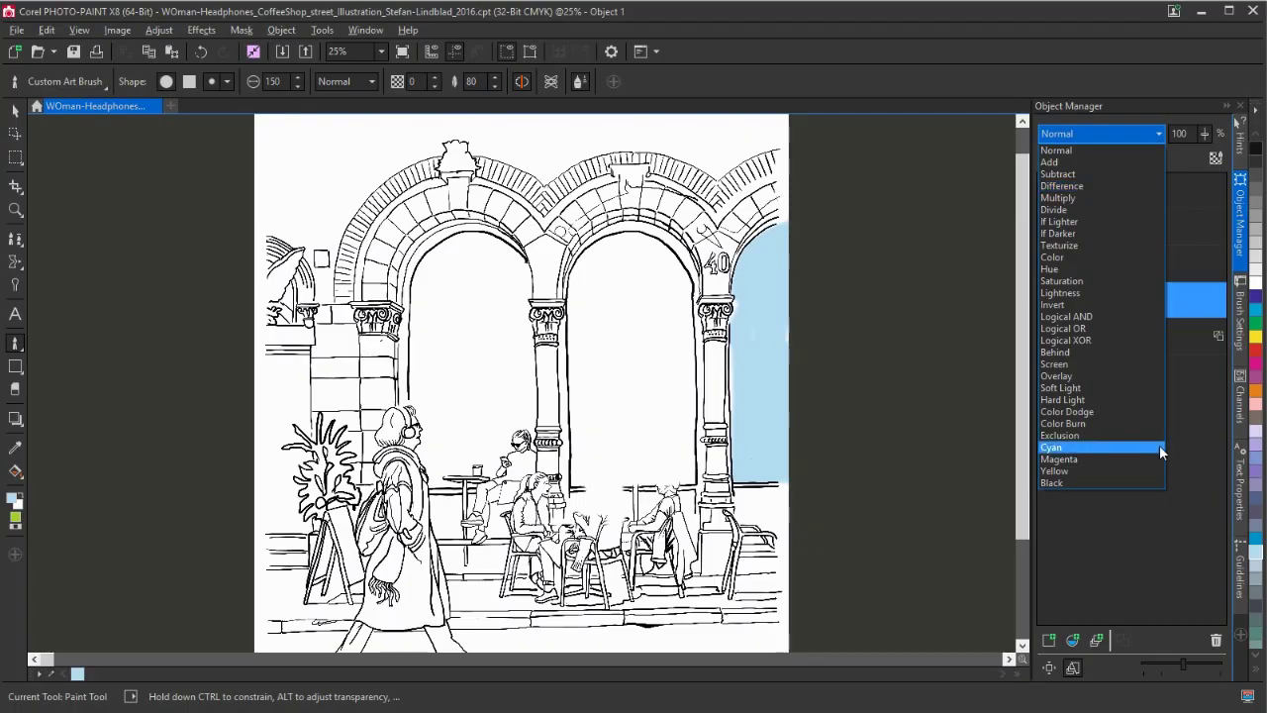
left_click(1075, 198)
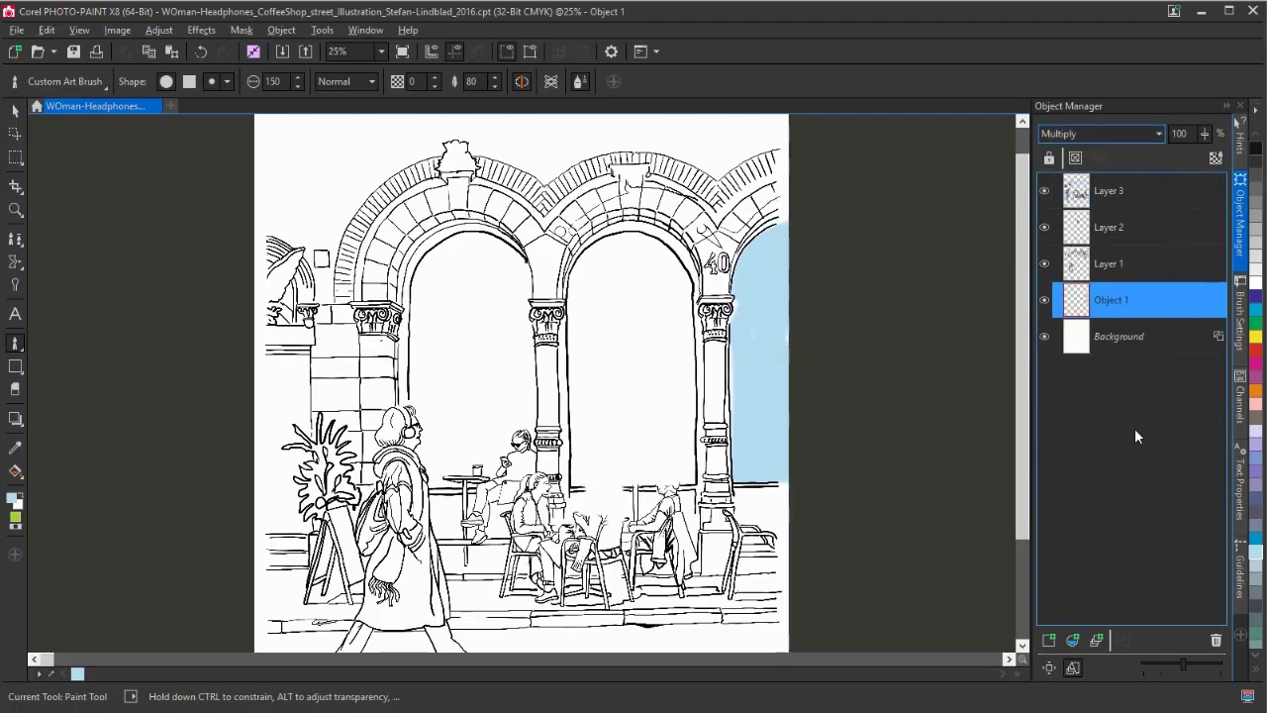
- Add a new object above Object 1, set it to Multiply and paint shading along the inner edge of the blue arch opening
left_click(1048, 640)
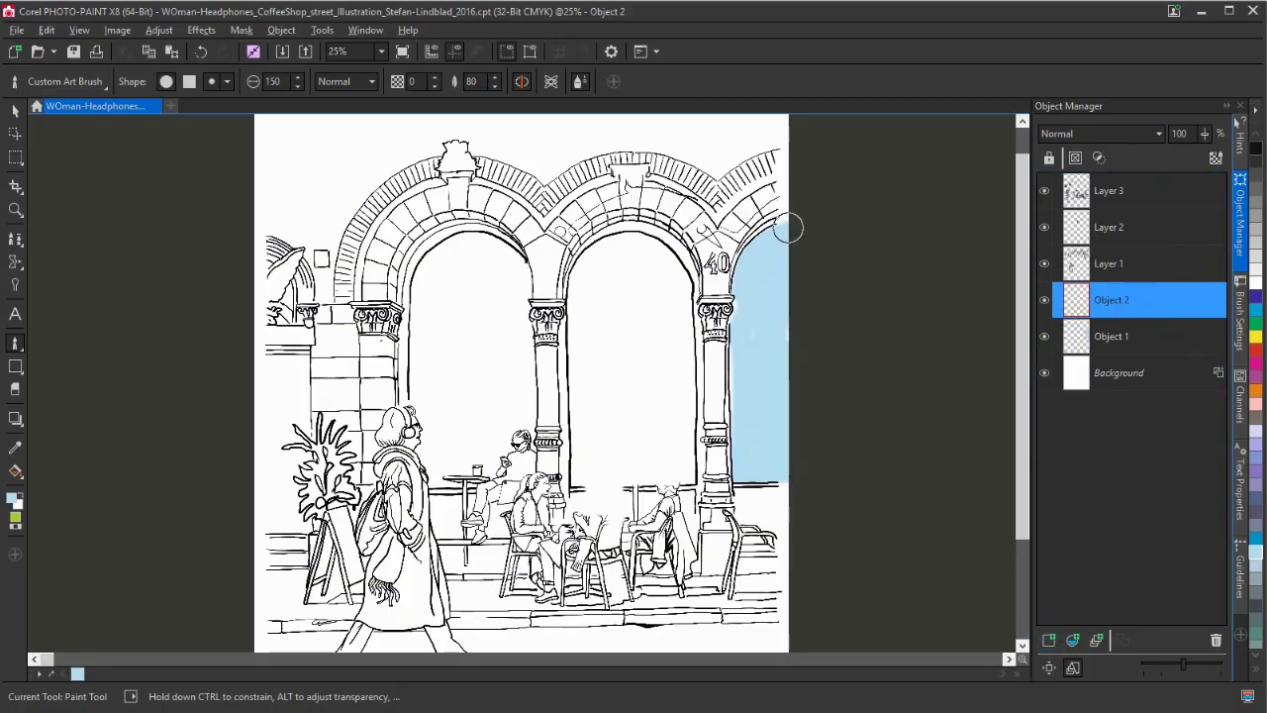
left_click(1064, 137)
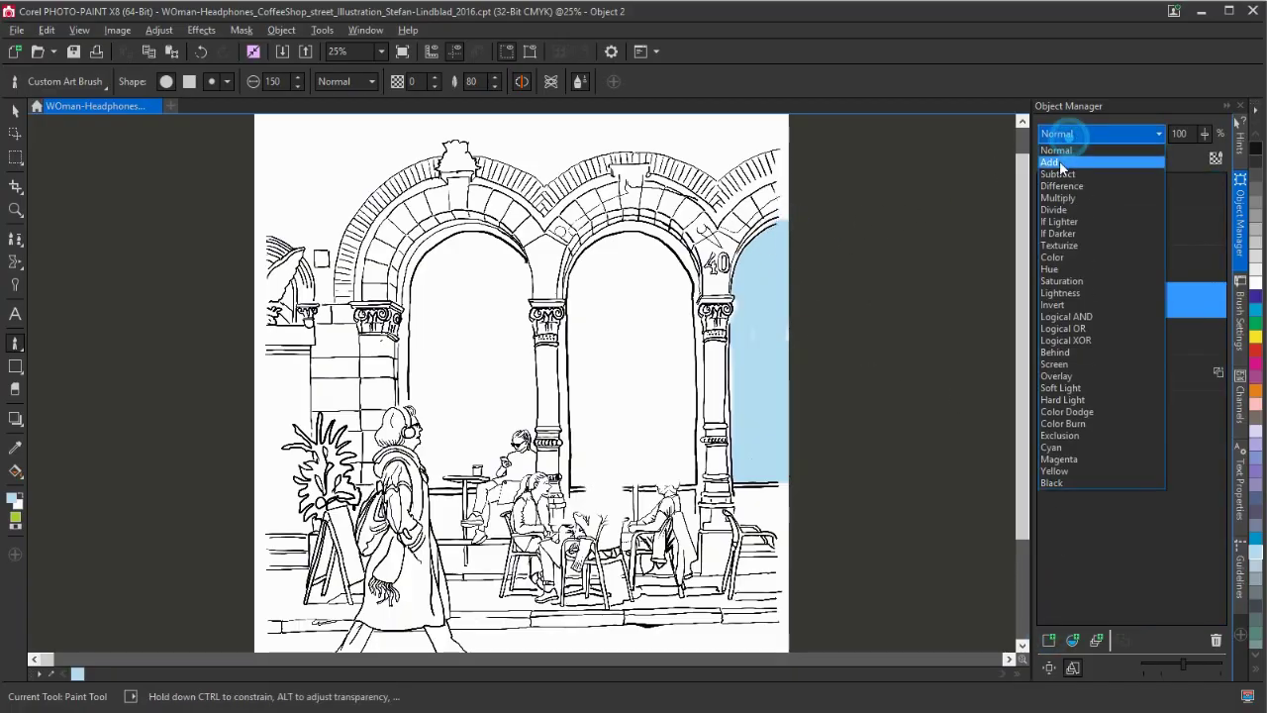
left_click(1081, 199)
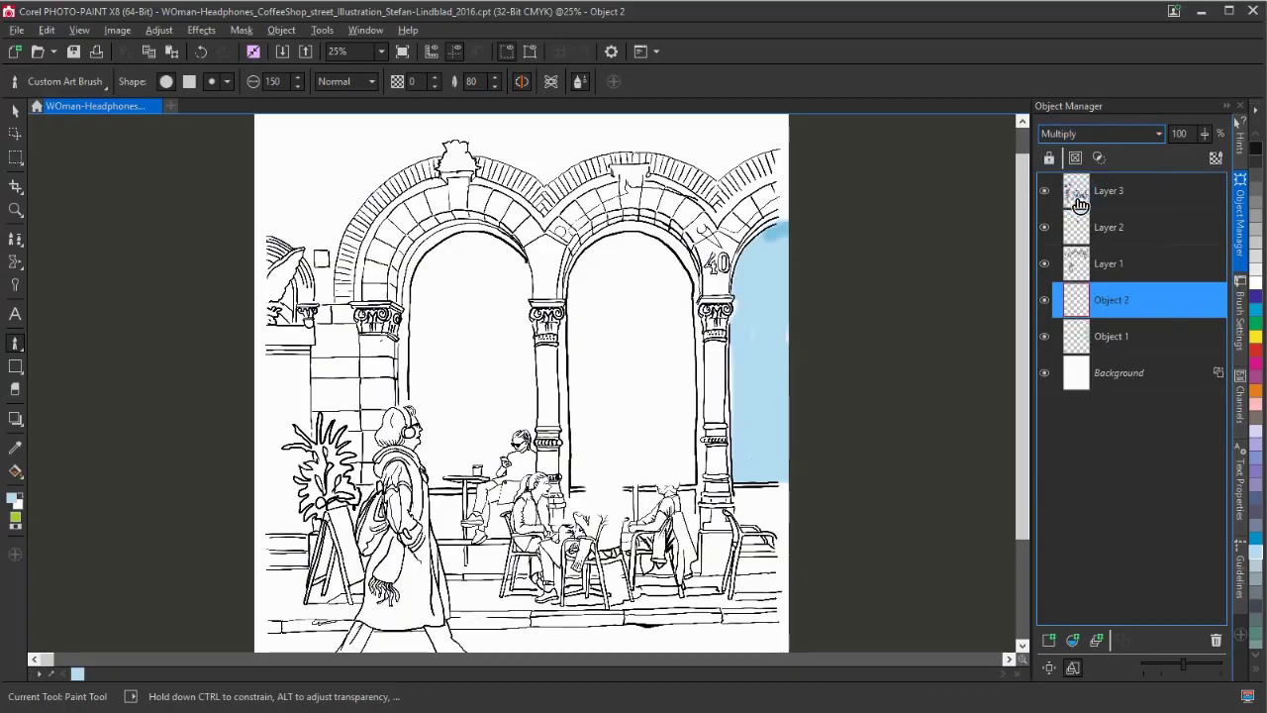
mouse_move(792, 231)
left_mouse_down()
mouse_move(743, 275)
mouse_move(765, 240)
mouse_move(745, 265)
mouse_move(734, 395)
left_mouse_up()
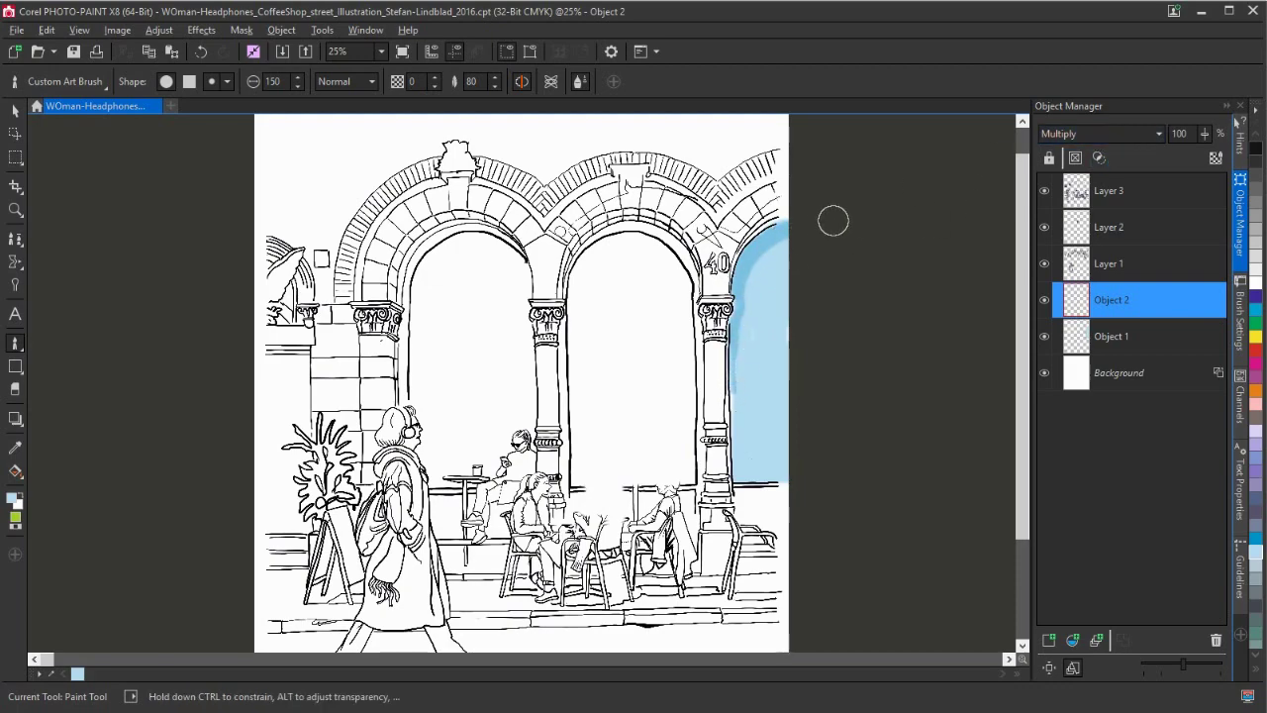
- Try out other merge modes on the arch shading object, stepping from Subtract through Lightness
left_click(1106, 132)
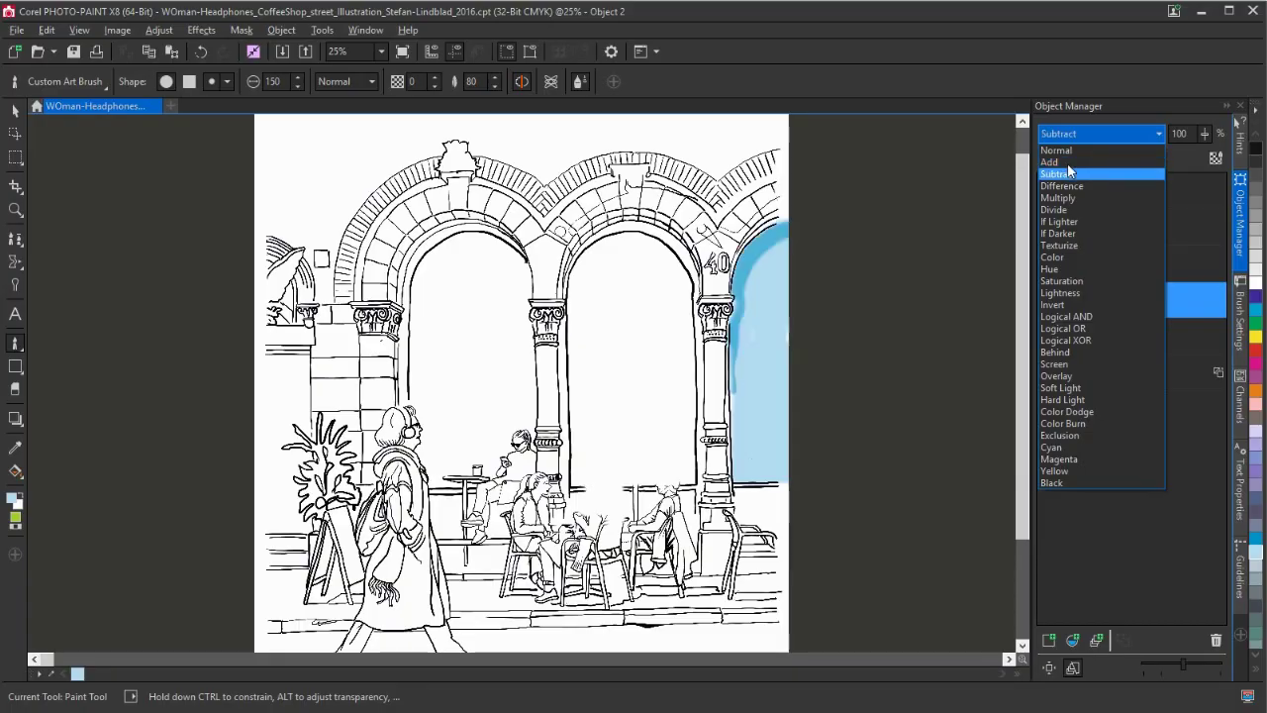
key("Down")
key("Down")
key("Down")
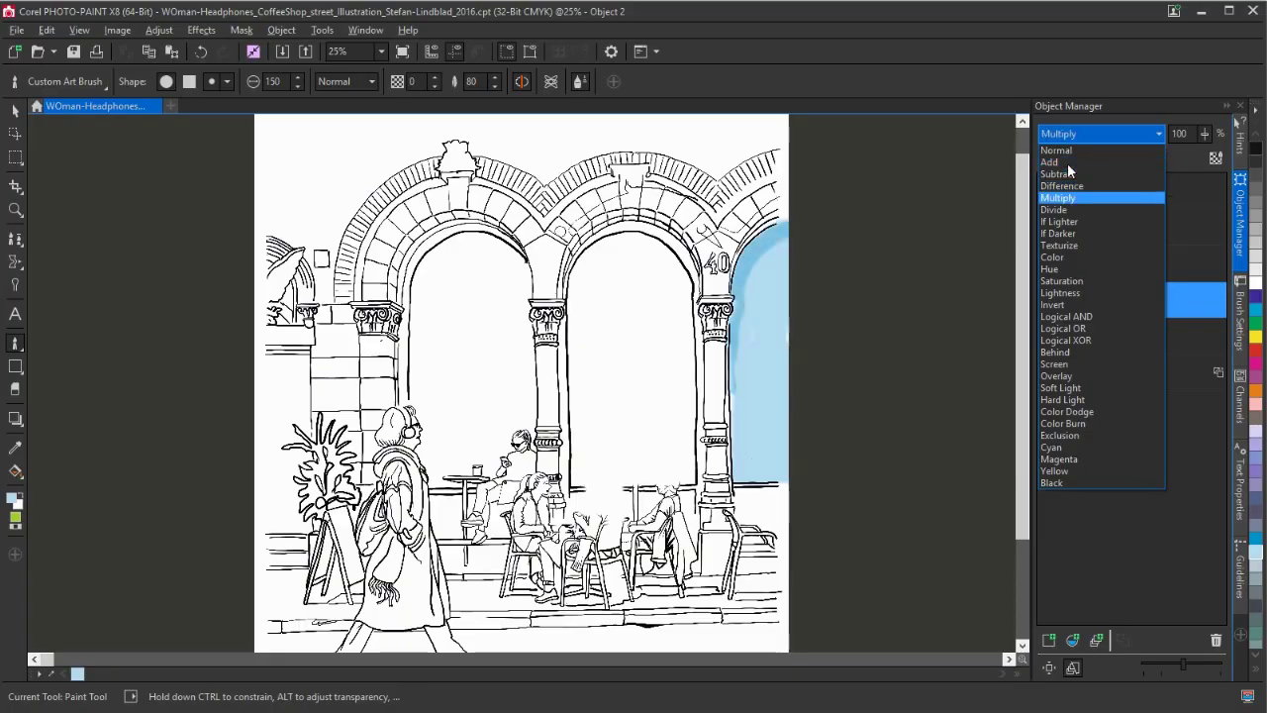
key("Down")
key("Down")
key("Down")
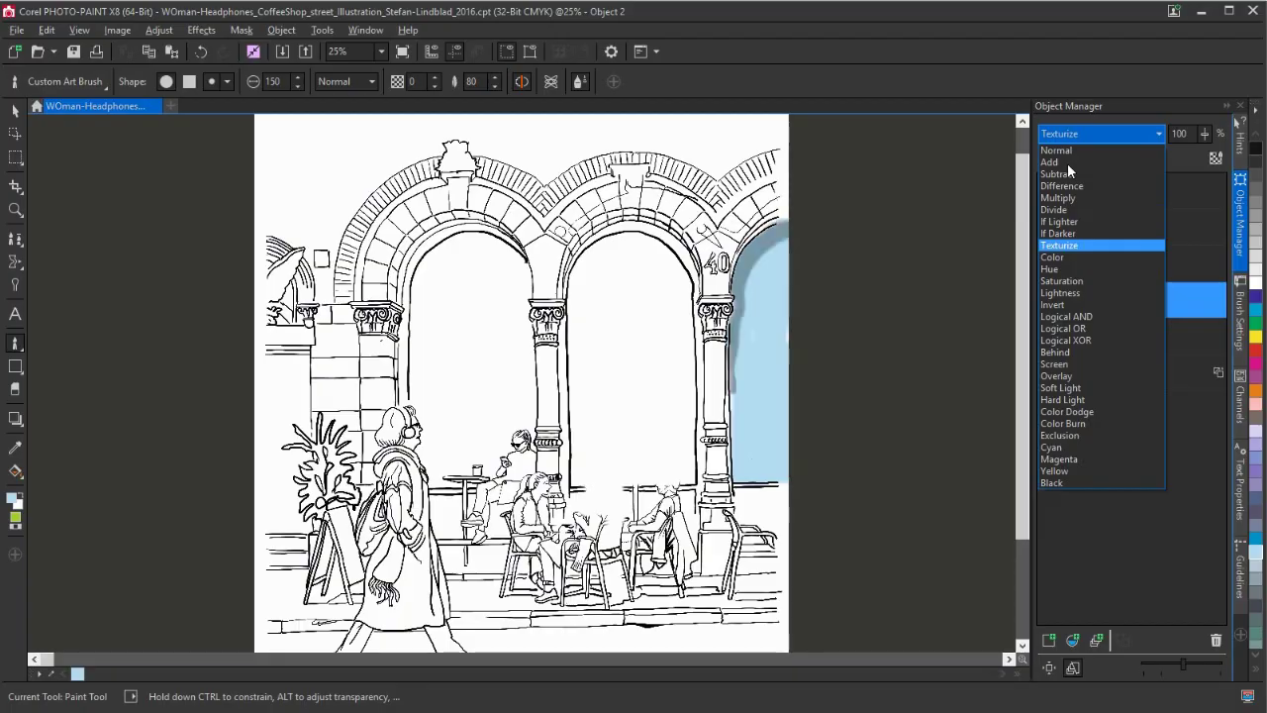
key("Down")
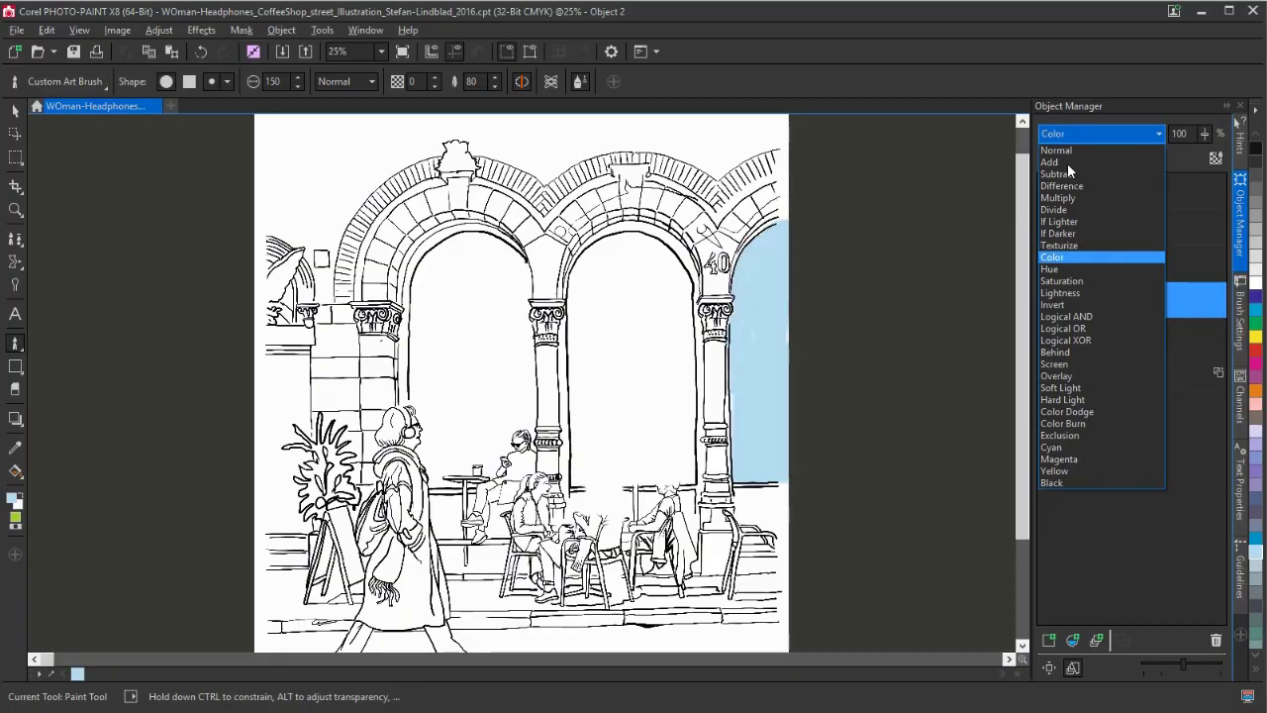
key("Down")
key("Down")
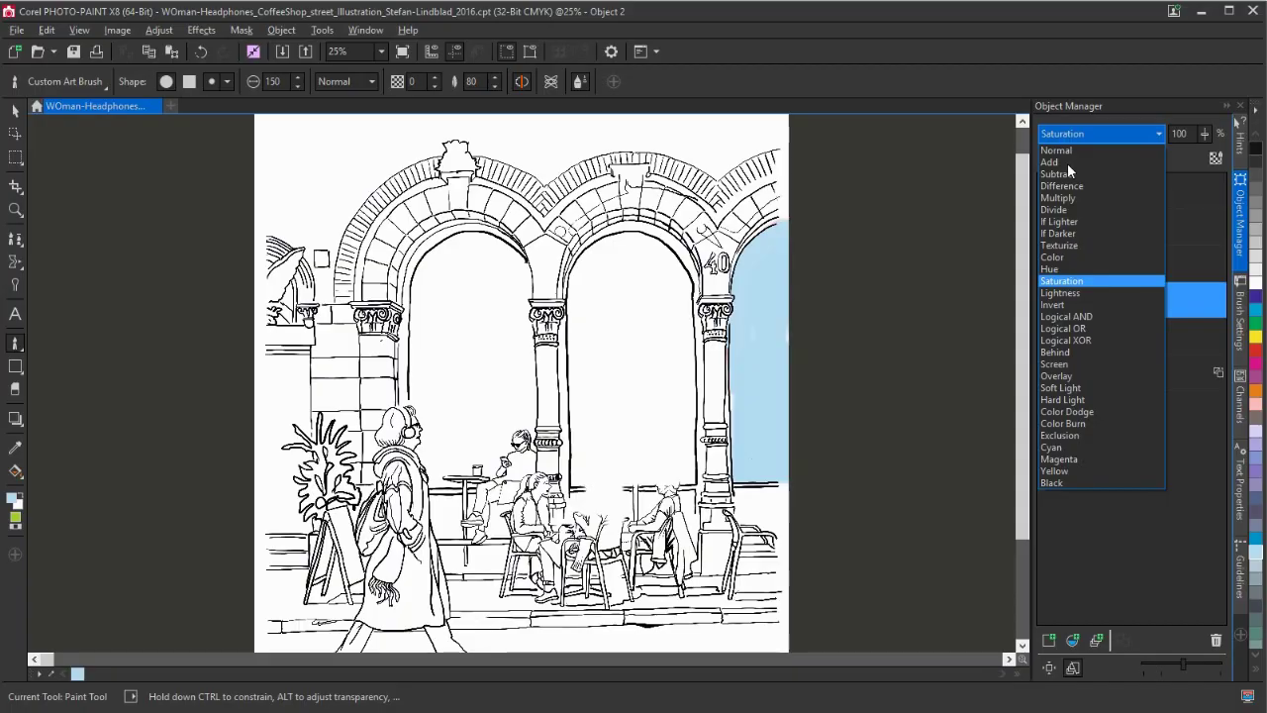
key("Down")
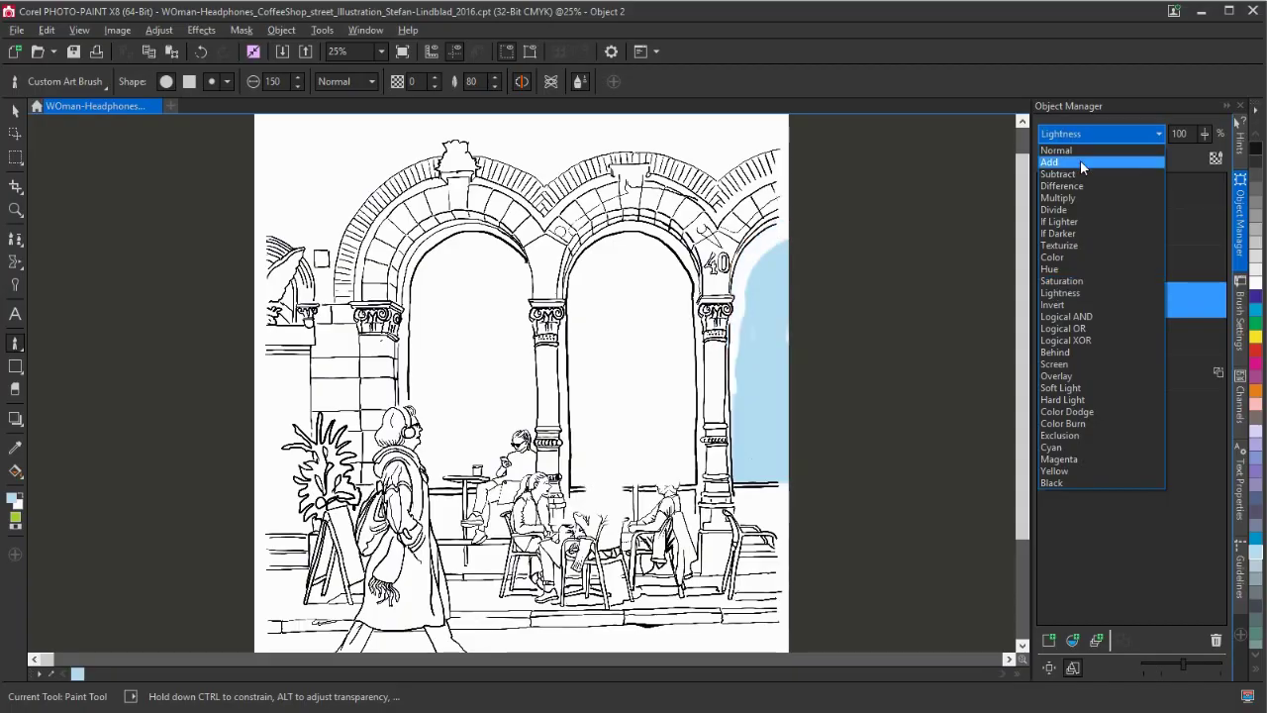
- Try the Add merge mode on the shading object, and set it to Normal
left_click(1080, 160)
left_click(1077, 134)
left_click(1077, 146)
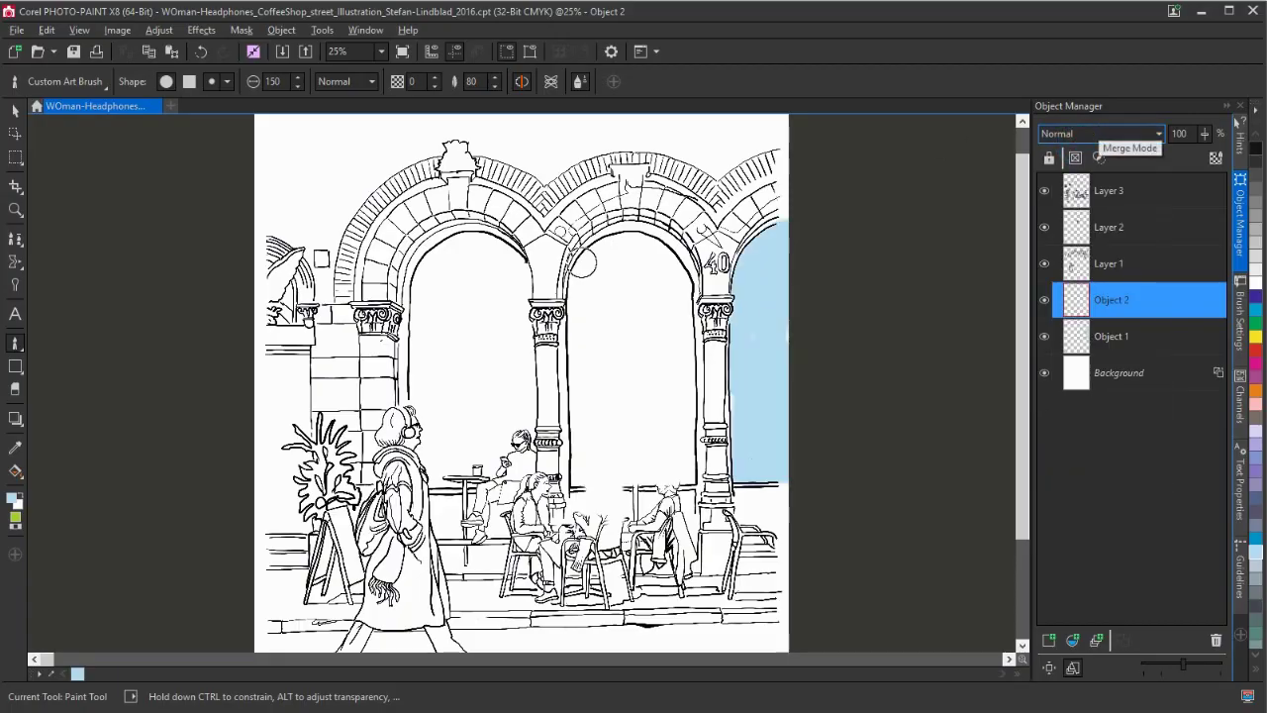
- Darken the paint color to C48 M13 Y10 K3 and paint a shadow along the inner edge of the blue arch opening
double_click(12, 501)
left_click_drag(430, 274, 430, 297)
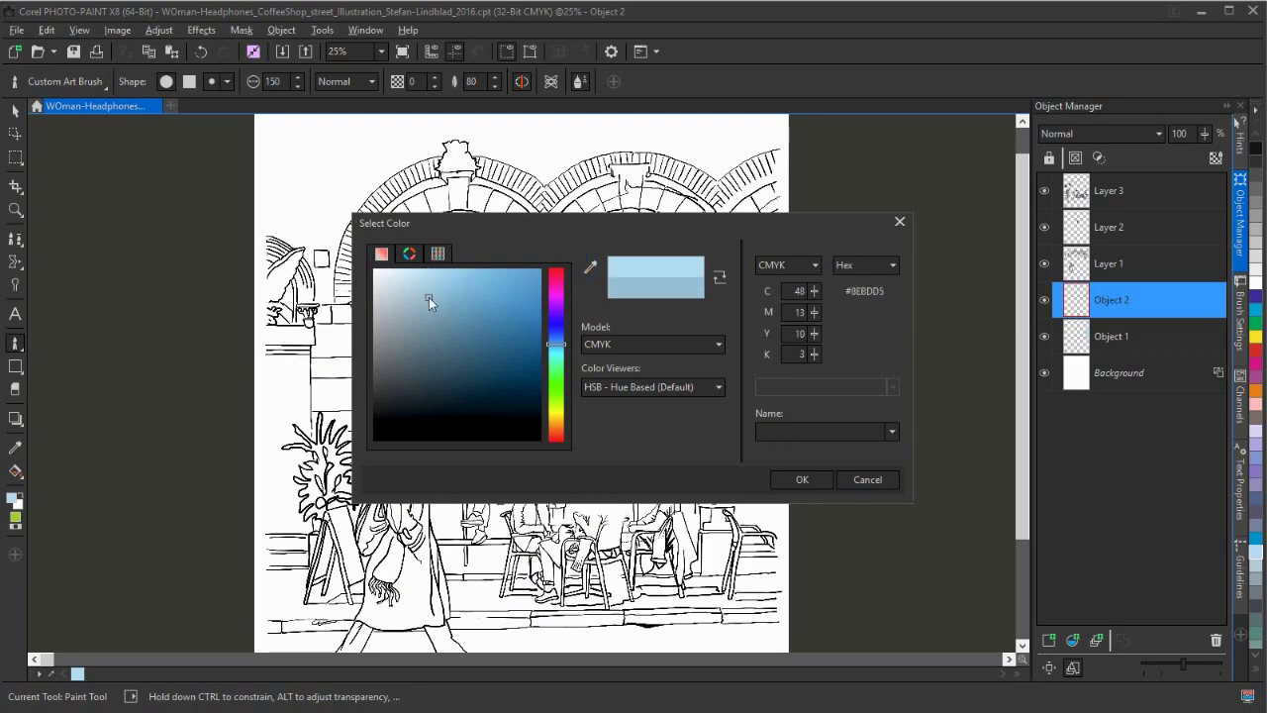
left_click(802, 479)
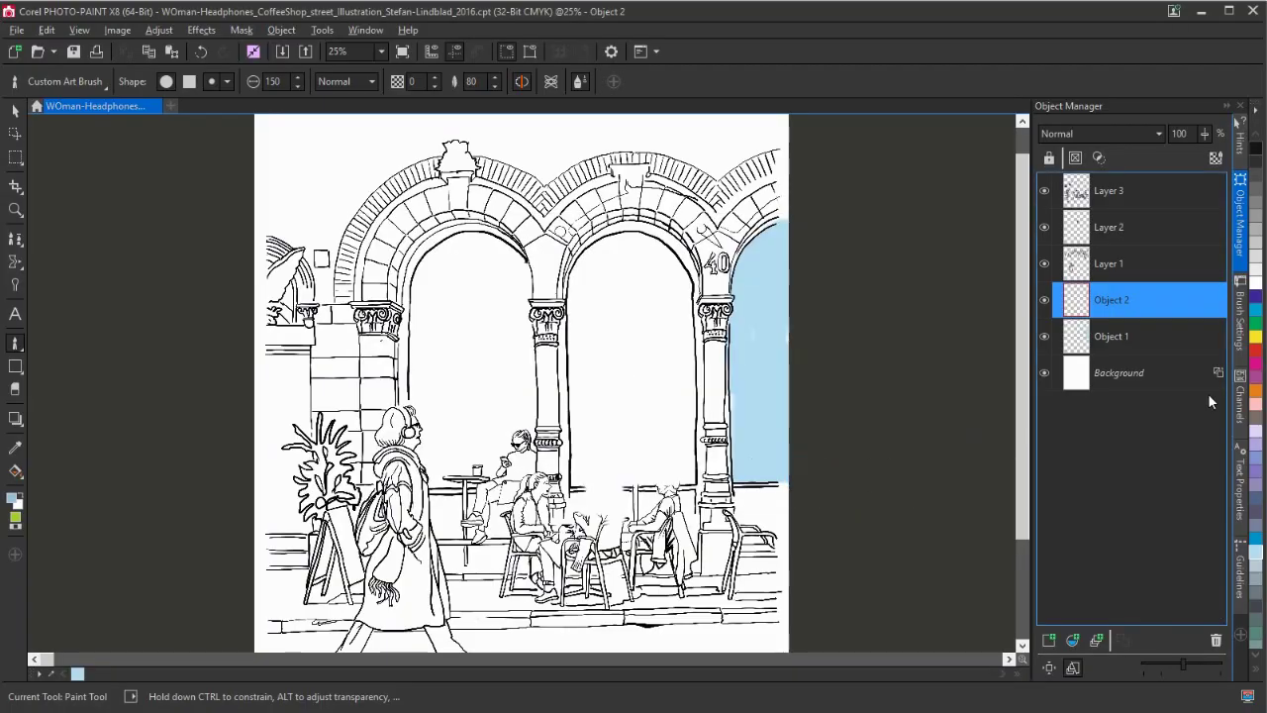
mouse_move(790, 230)
left_mouse_down()
mouse_move(737, 294)
mouse_move(790, 230)
mouse_move(755, 261)
mouse_move(800, 234)
mouse_move(742, 294)
mouse_move(734, 463)
mouse_move(729, 409)
left_mouse_up()
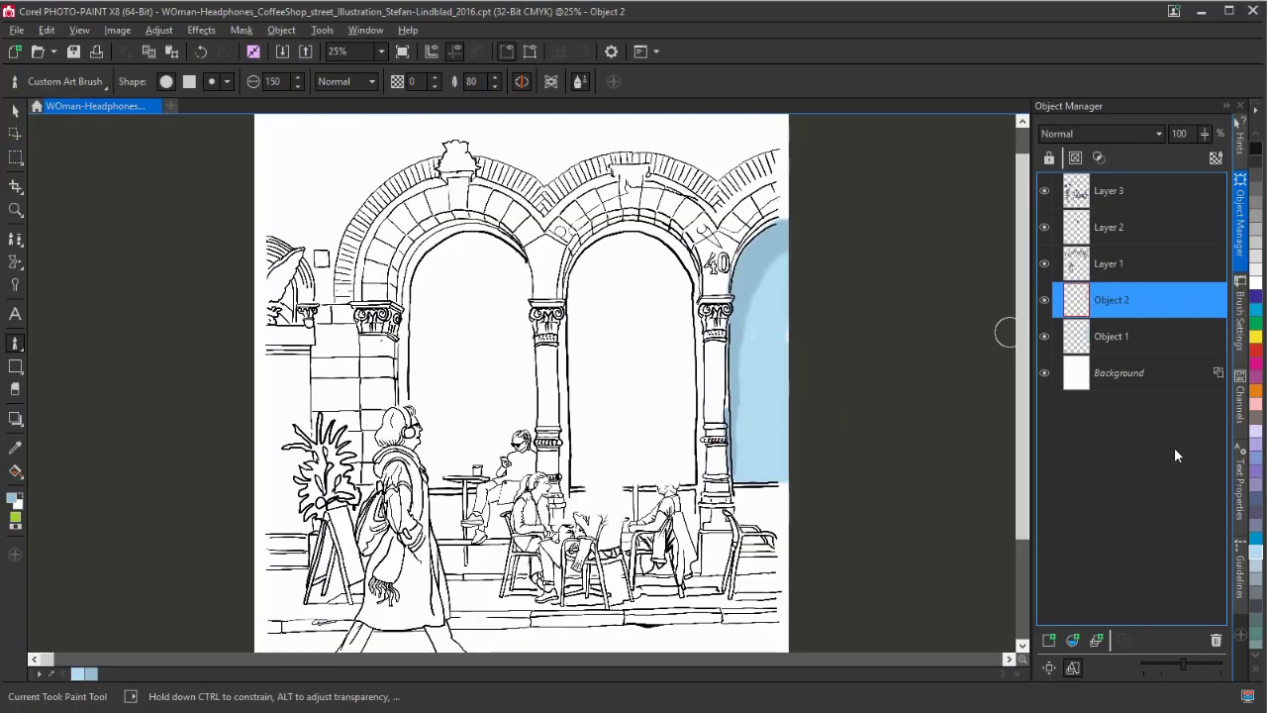
- Add a new object directly above the Background and choose a reddish brown from the color palette for painting
left_click(1141, 376)
left_click(1049, 640)
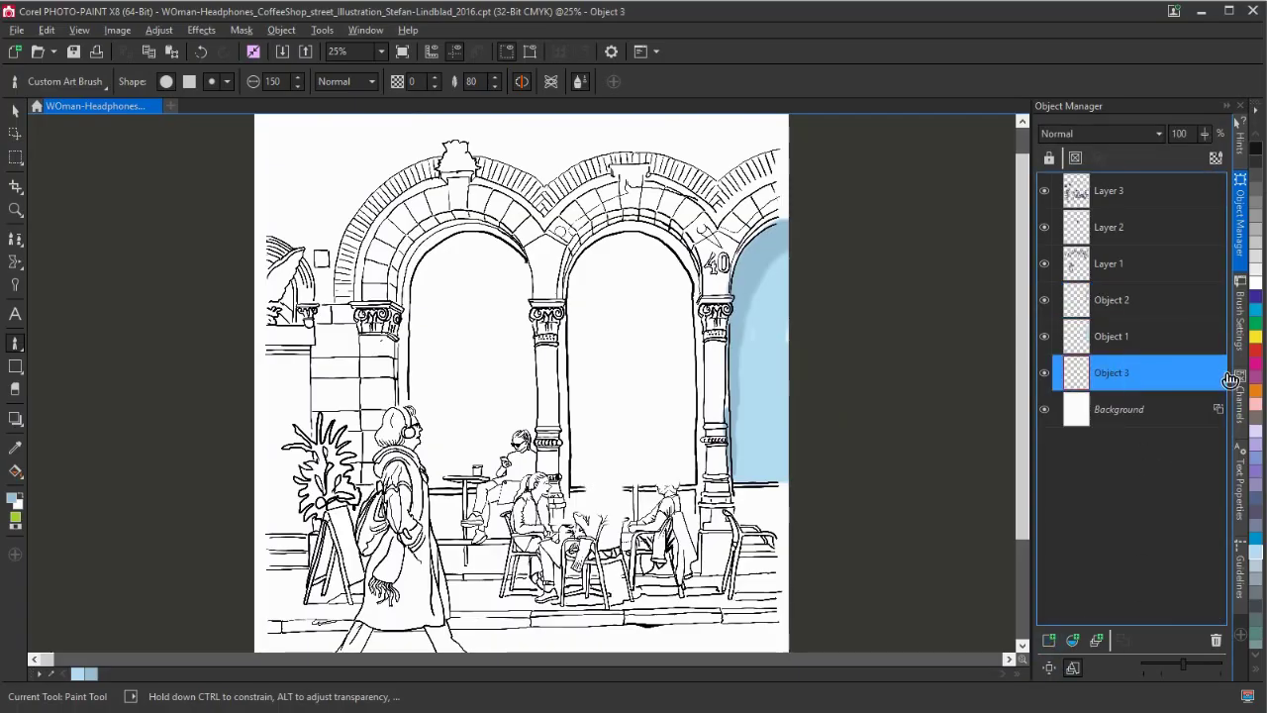
left_click(1257, 669)
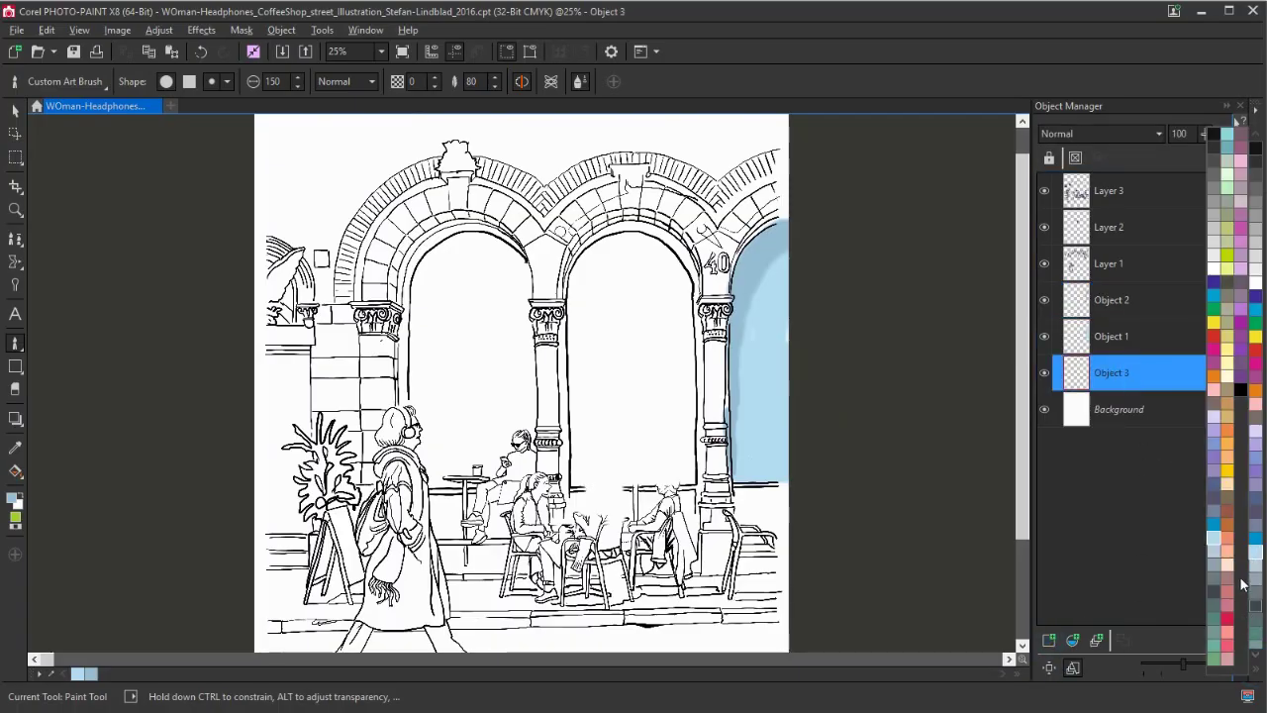
left_click(1235, 529)
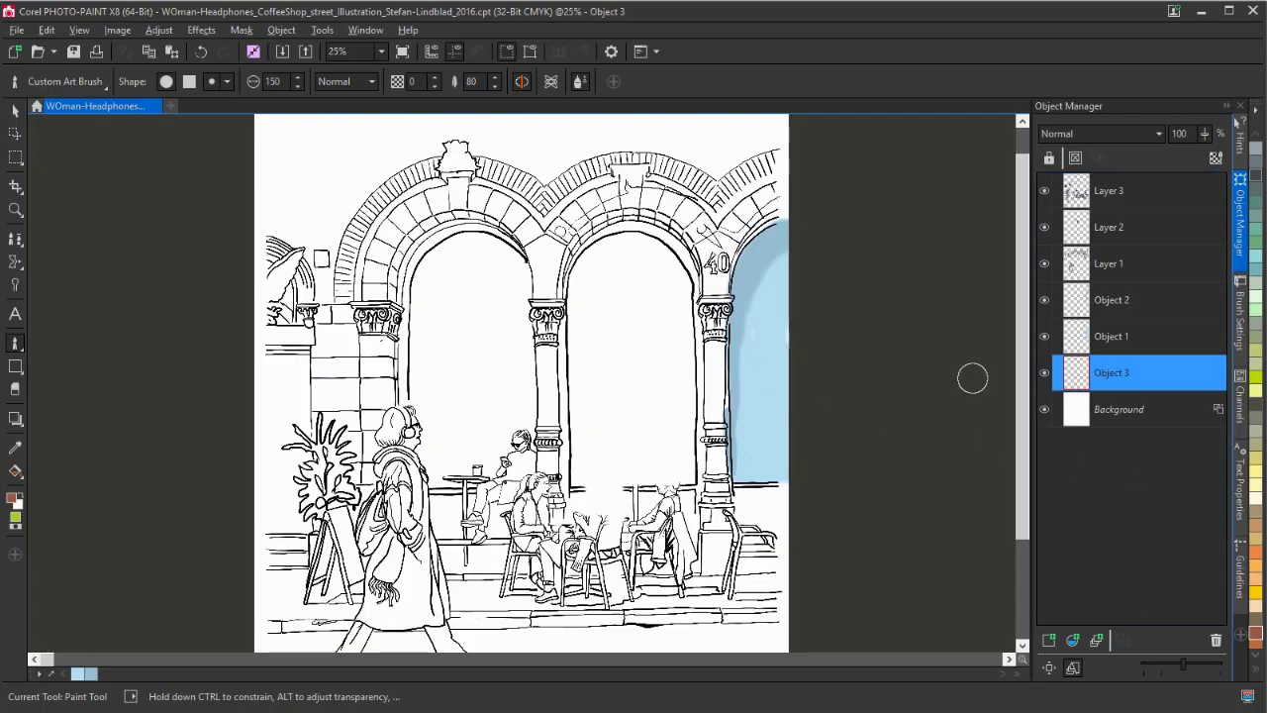
- Test the brown on the wall above the arches, undo the stroke and set the paint color to a more saturated rust red
mouse_move(331, 128)
left_mouse_down()
mouse_move(316, 146)
mouse_move(366, 134)
mouse_move(352, 188)
left_mouse_up()
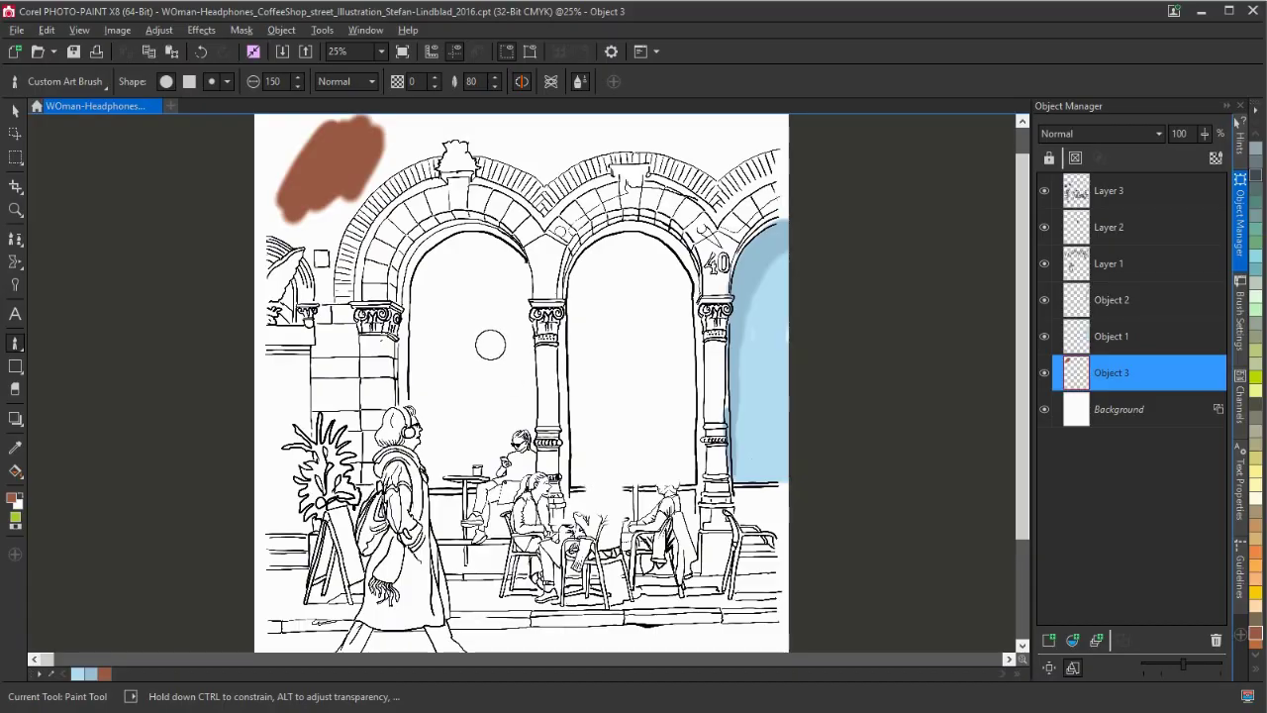
key("ctrl+z")
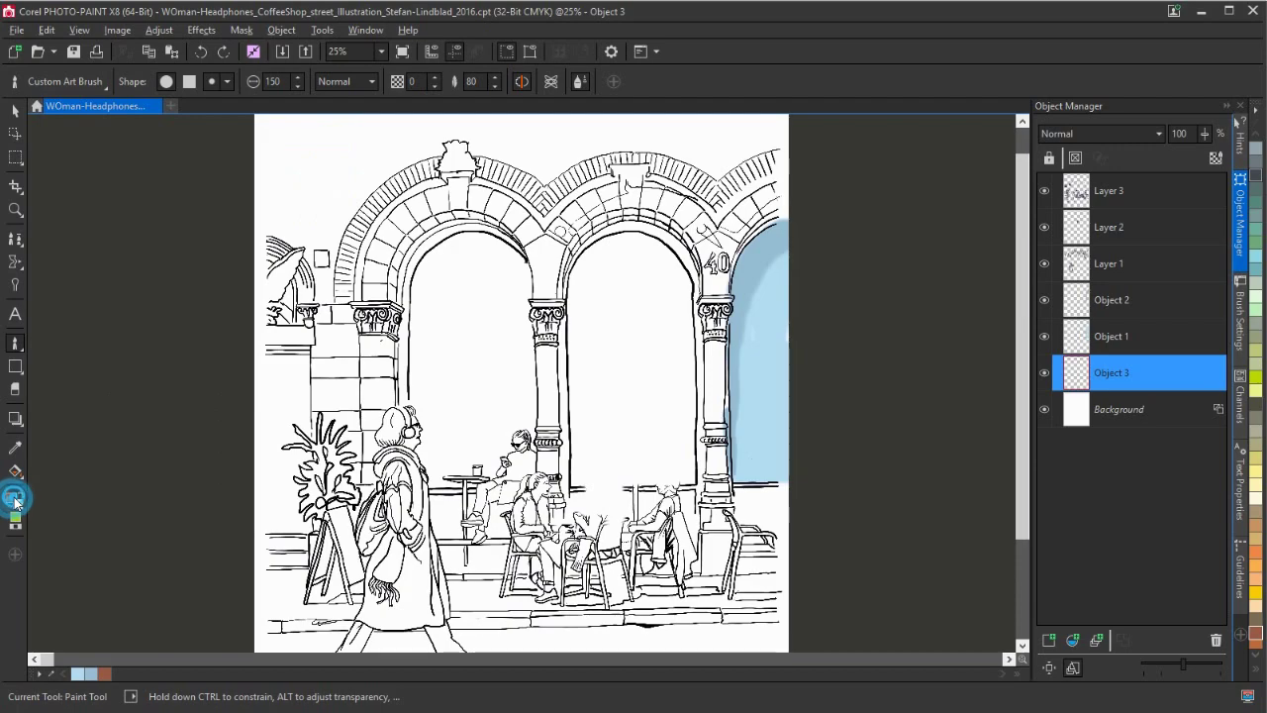
double_click(13, 501)
left_click(470, 327)
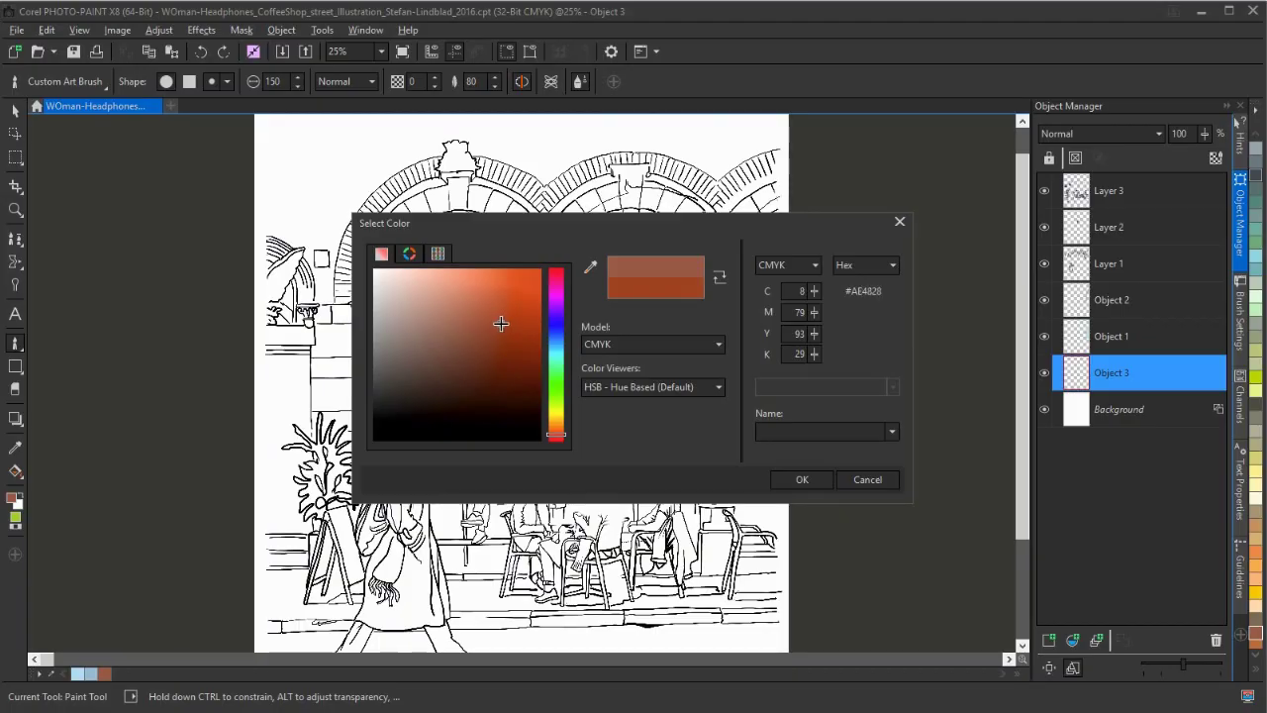
left_click_drag(498, 321, 497, 323)
left_click(800, 481)
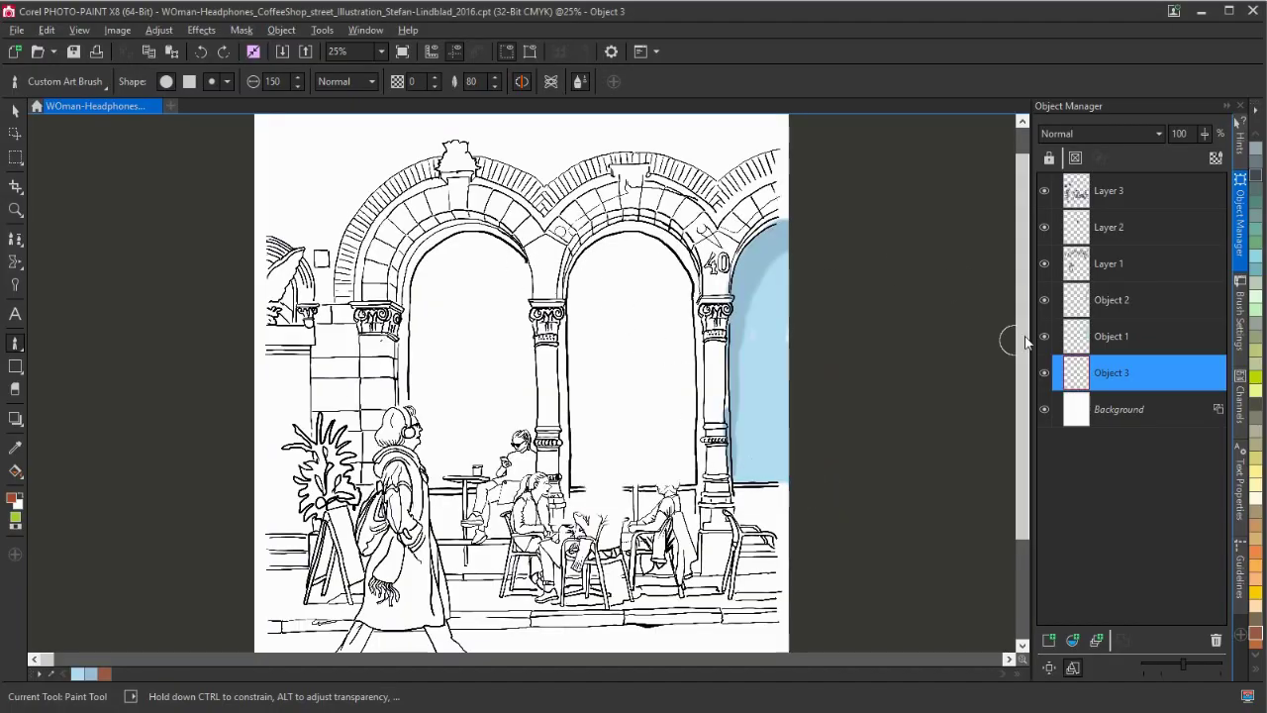
- Paint the wall above and between the arches in rust red, reducing the brush size to 91
scroll(1018, 332, "up", 1)
mouse_move(325, 163)
left_mouse_down()
mouse_move(294, 120)
mouse_move(248, 152)
mouse_move(230, 195)
mouse_move(262, 229)
mouse_move(381, 147)
mouse_move(438, 127)
mouse_move(362, 209)
mouse_move(457, 146)
mouse_move(501, 150)
mouse_move(421, 174)
mouse_move(456, 140)
mouse_move(437, 136)
mouse_move(454, 121)
mouse_move(483, 123)
mouse_move(477, 136)
mouse_move(521, 125)
mouse_move(475, 119)
mouse_move(587, 146)
mouse_move(479, 132)
left_mouse_up()
mouse_move(566, 137)
left_mouse_down()
mouse_move(768, 135)
mouse_move(557, 132)
mouse_move(734, 131)
mouse_move(767, 141)
mouse_move(756, 161)
mouse_move(782, 175)
mouse_move(720, 204)
mouse_move(651, 180)
mouse_move(584, 186)
mouse_move(537, 214)
mouse_move(440, 163)
mouse_move(424, 182)
mouse_move(437, 179)
mouse_move(399, 187)
mouse_move(341, 241)
mouse_move(408, 189)
mouse_move(325, 277)
mouse_move(332, 269)
mouse_move(334, 333)
mouse_move(295, 299)
mouse_move(304, 266)
mouse_move(247, 249)
mouse_move(249, 221)
mouse_move(326, 259)
left_mouse_up()
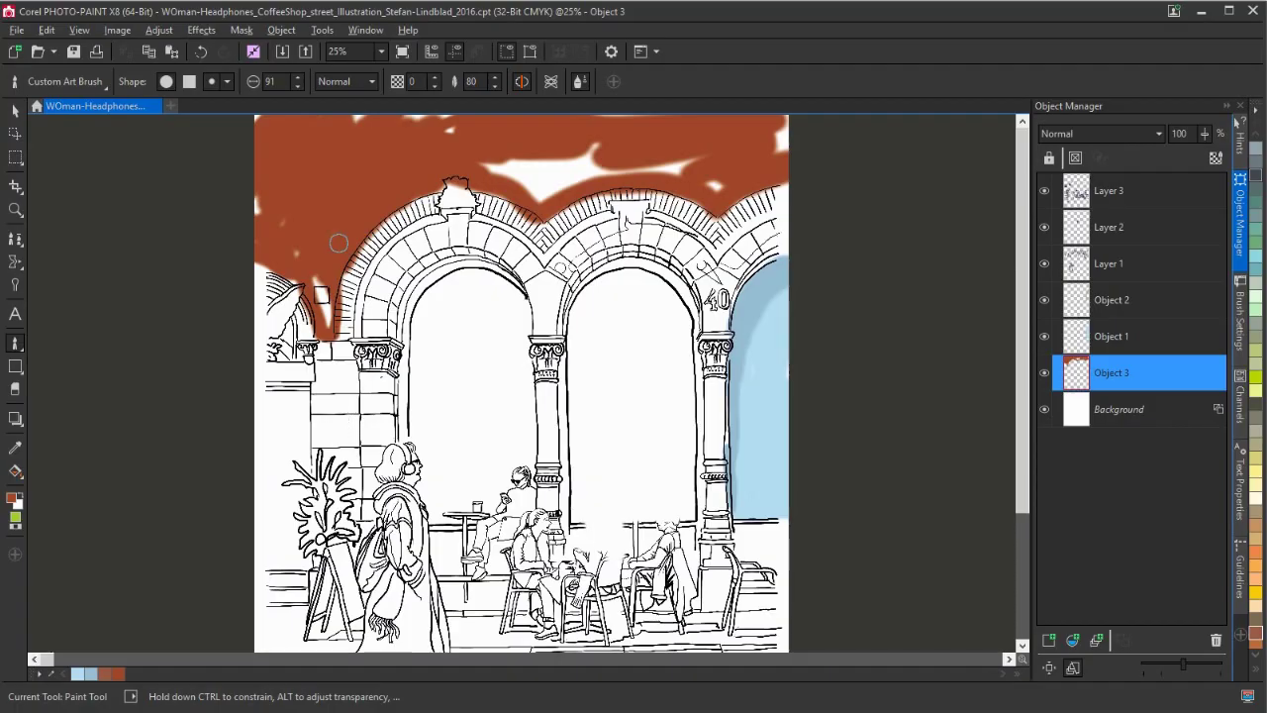
- Erase the rust red paint that spills over the outer brick edges of the arches
key("x")
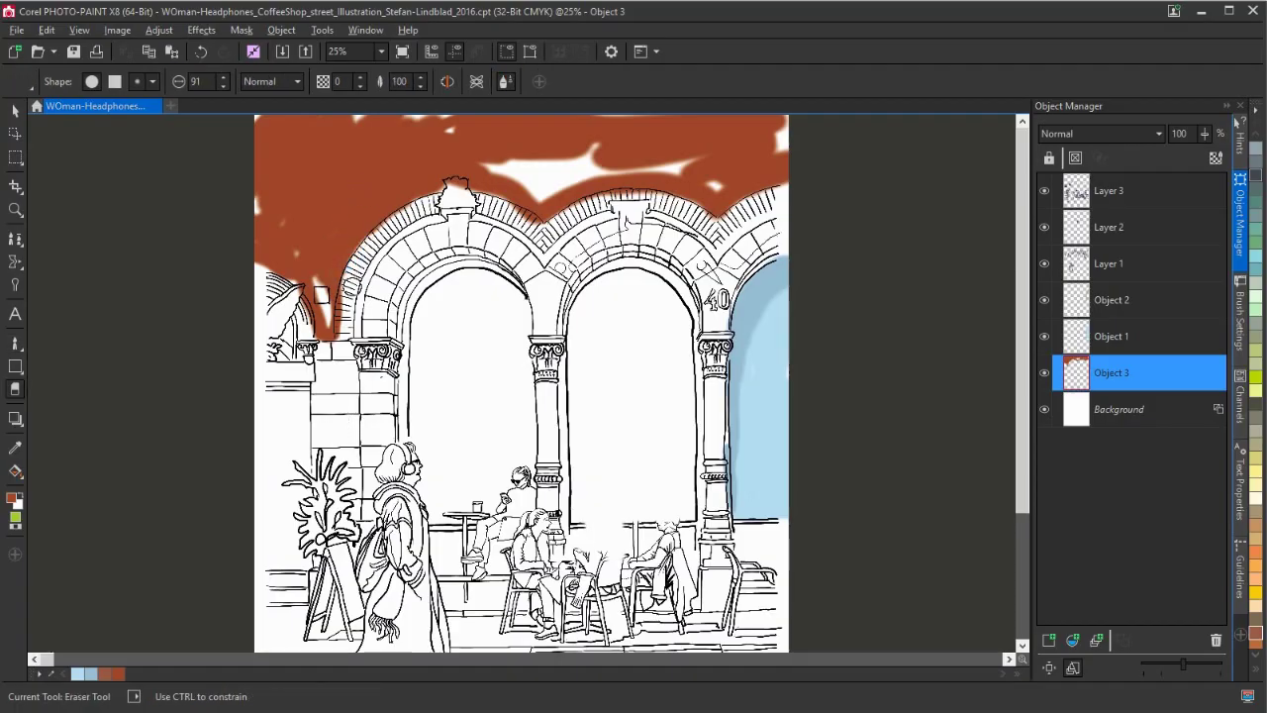
mouse_move(343, 332)
left_mouse_down()
mouse_move(346, 297)
mouse_move(342, 324)
left_mouse_up()
left_click_drag(518, 217, 551, 238)
left_click_drag(706, 219, 704, 219)
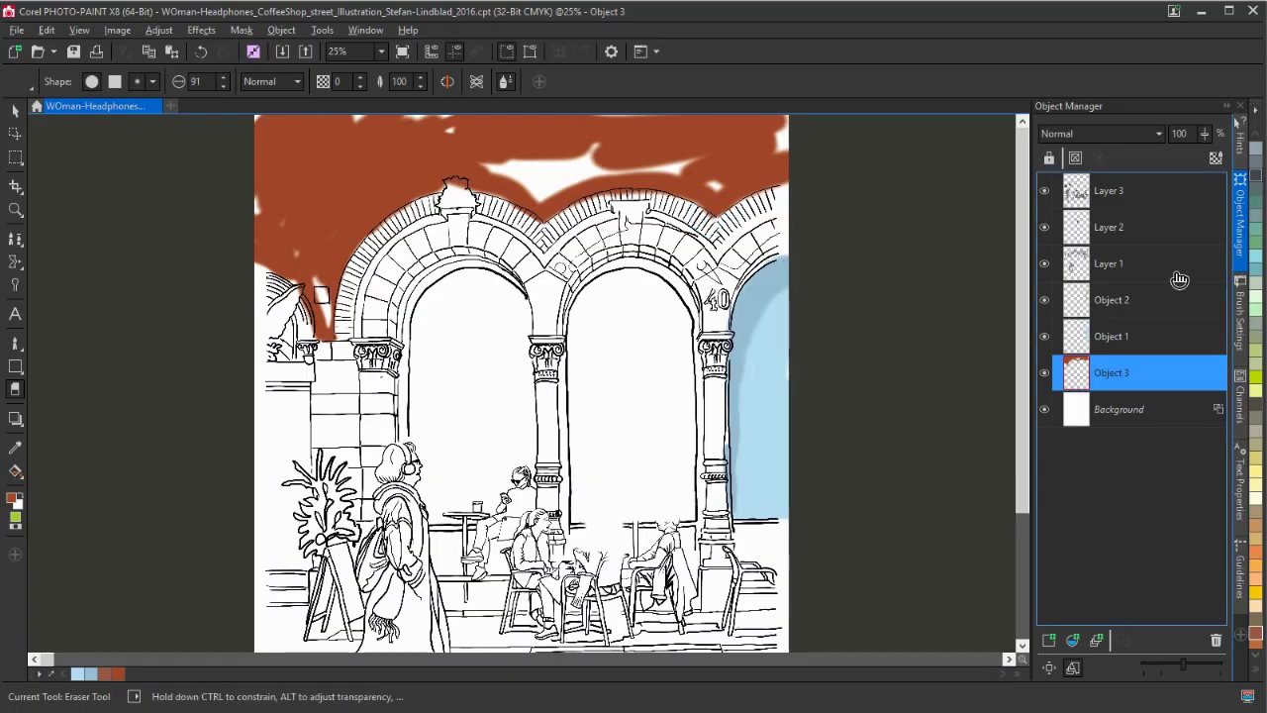
- Show the whole drawing and check its color mode and CMYK profile in the document properties
left_click_drag(1023, 277, 1034, 420)
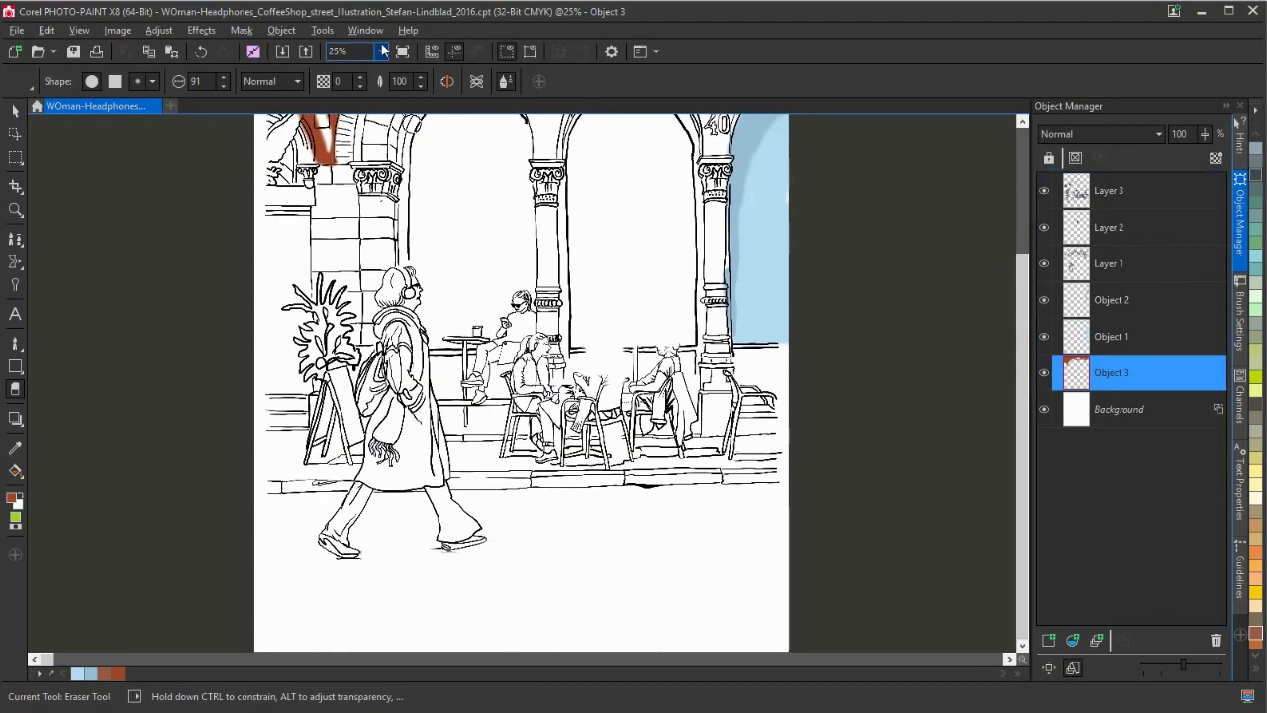
left_click(381, 50)
left_click(360, 88)
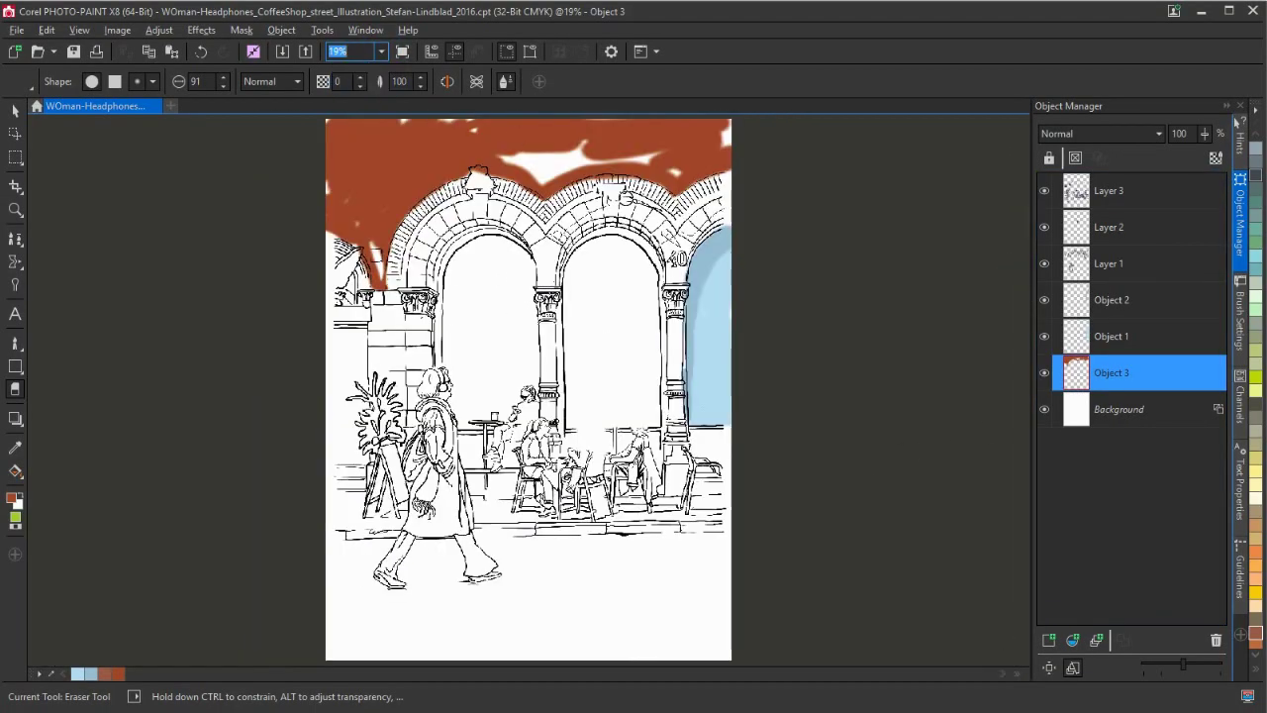
left_click(18, 31)
left_click(159, 29)
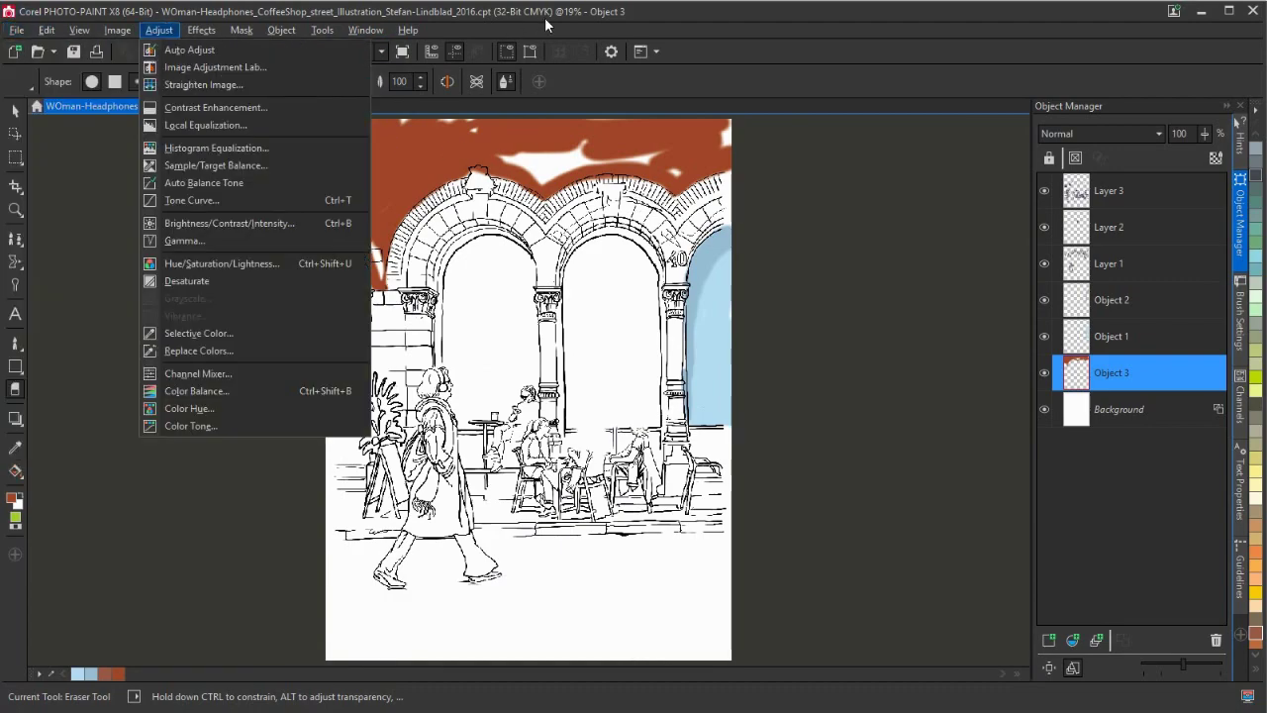
left_click(531, 17)
left_click(18, 30)
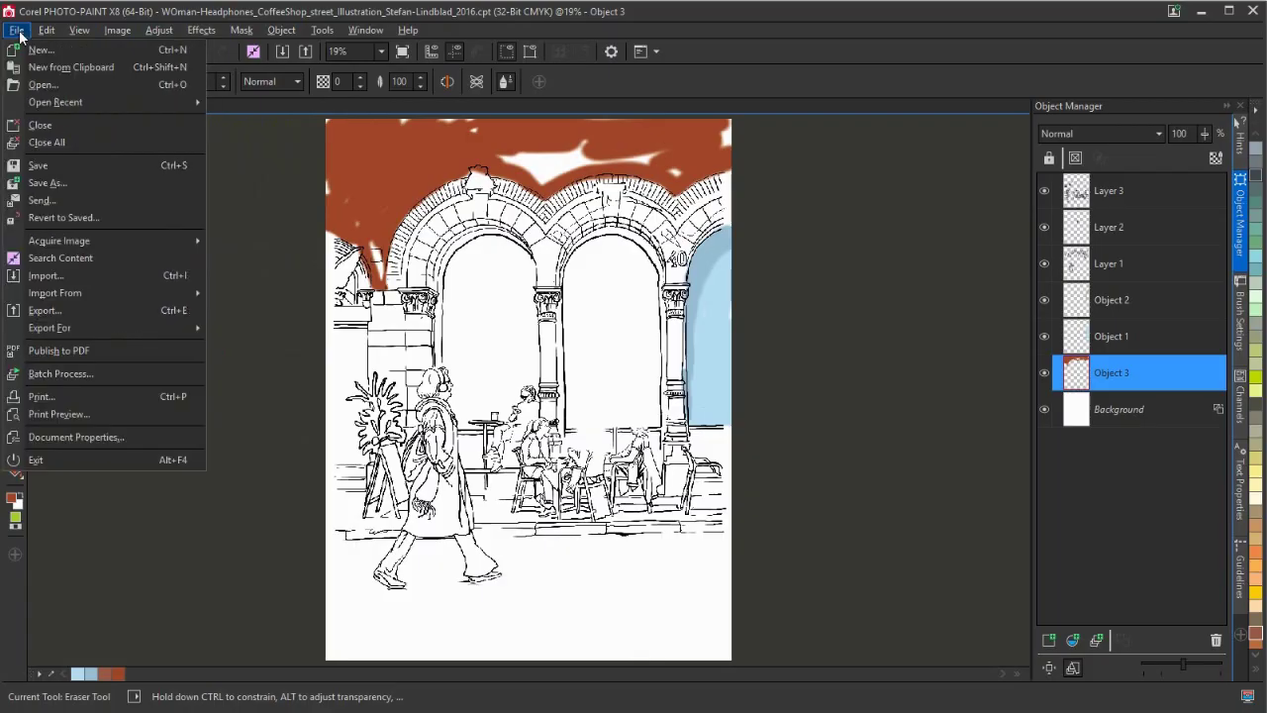
left_click(53, 439)
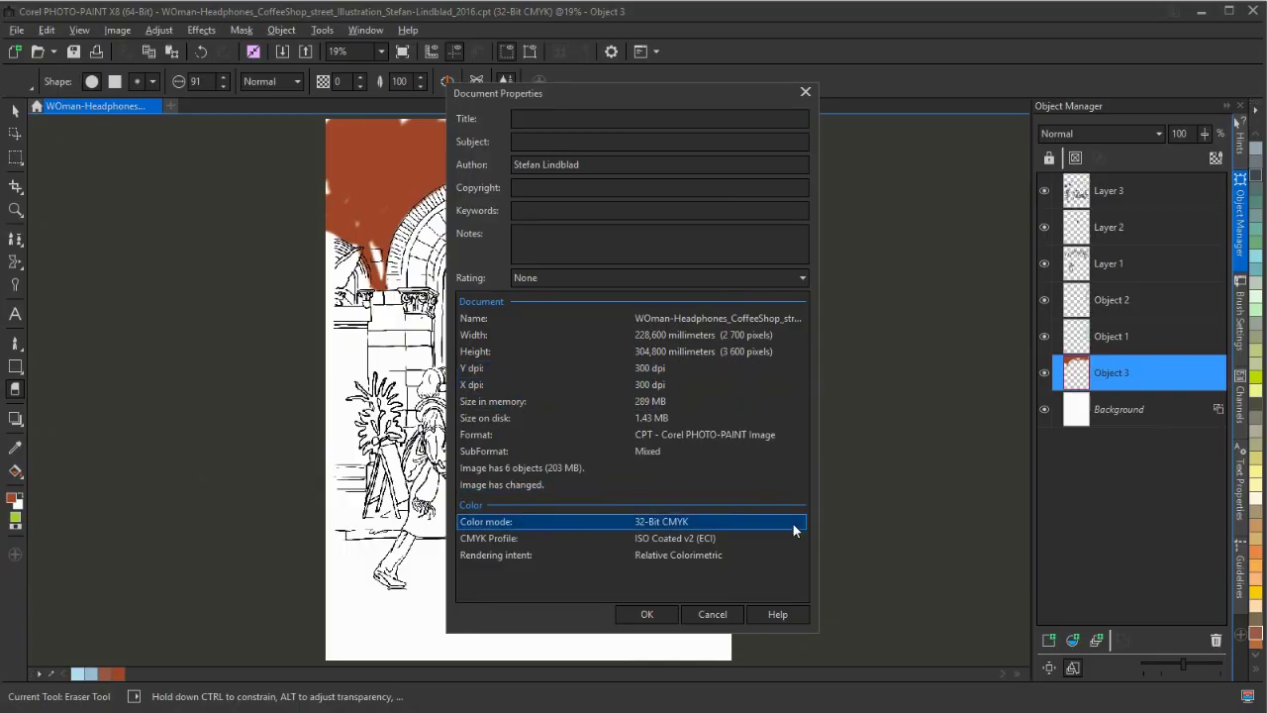
left_click(804, 92)
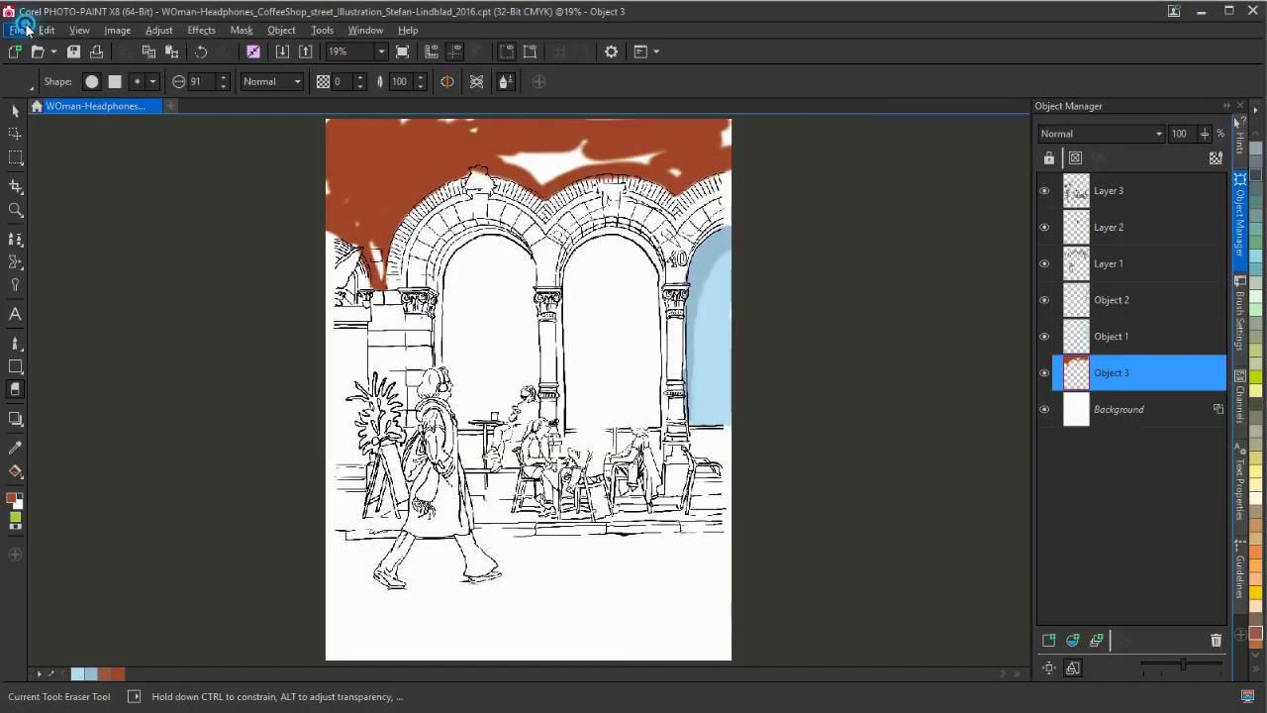
- Open the TIFF export settings, turn on embedding of the color profile and close them without exporting
left_click(24, 33)
left_click(50, 310)
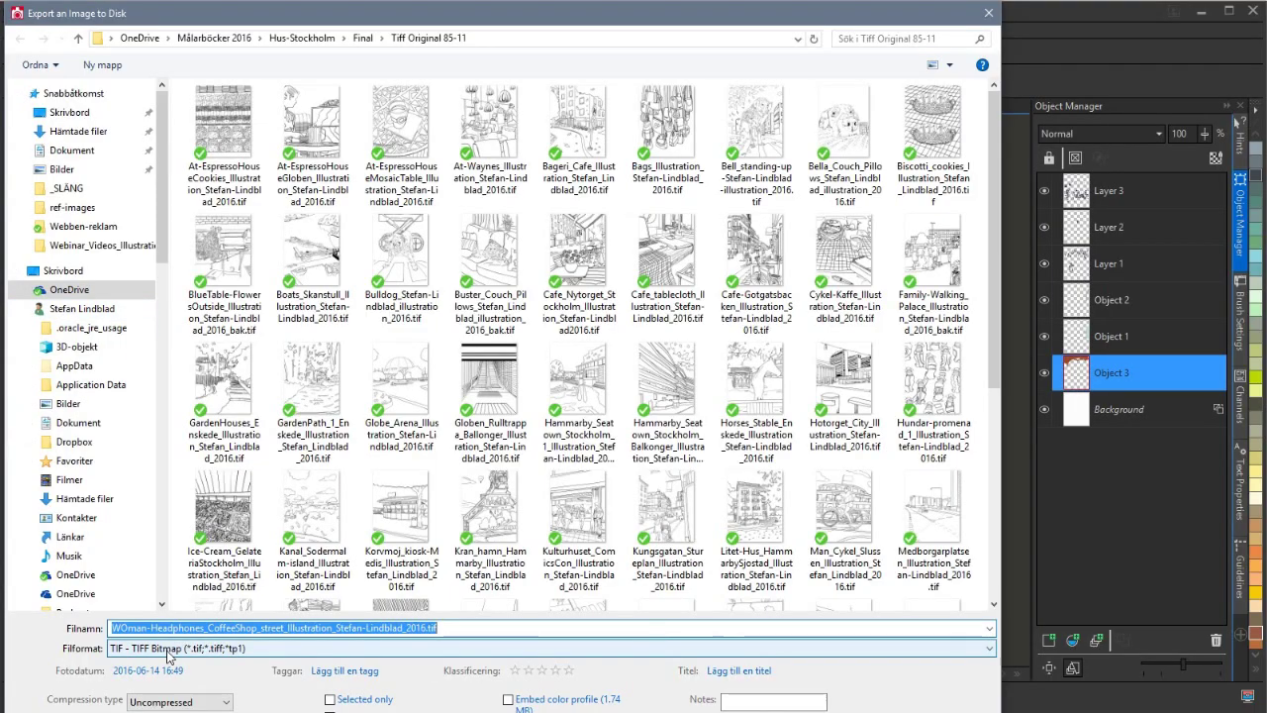
left_click(508, 700)
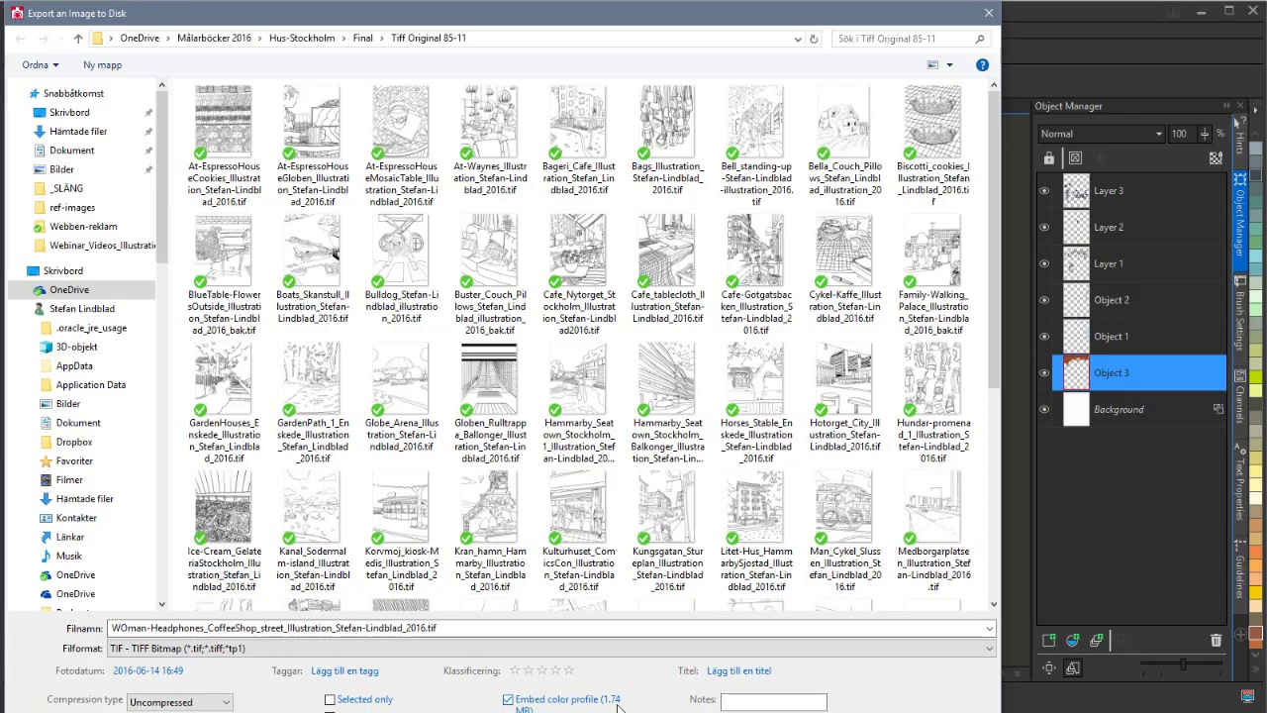
left_click(988, 16)
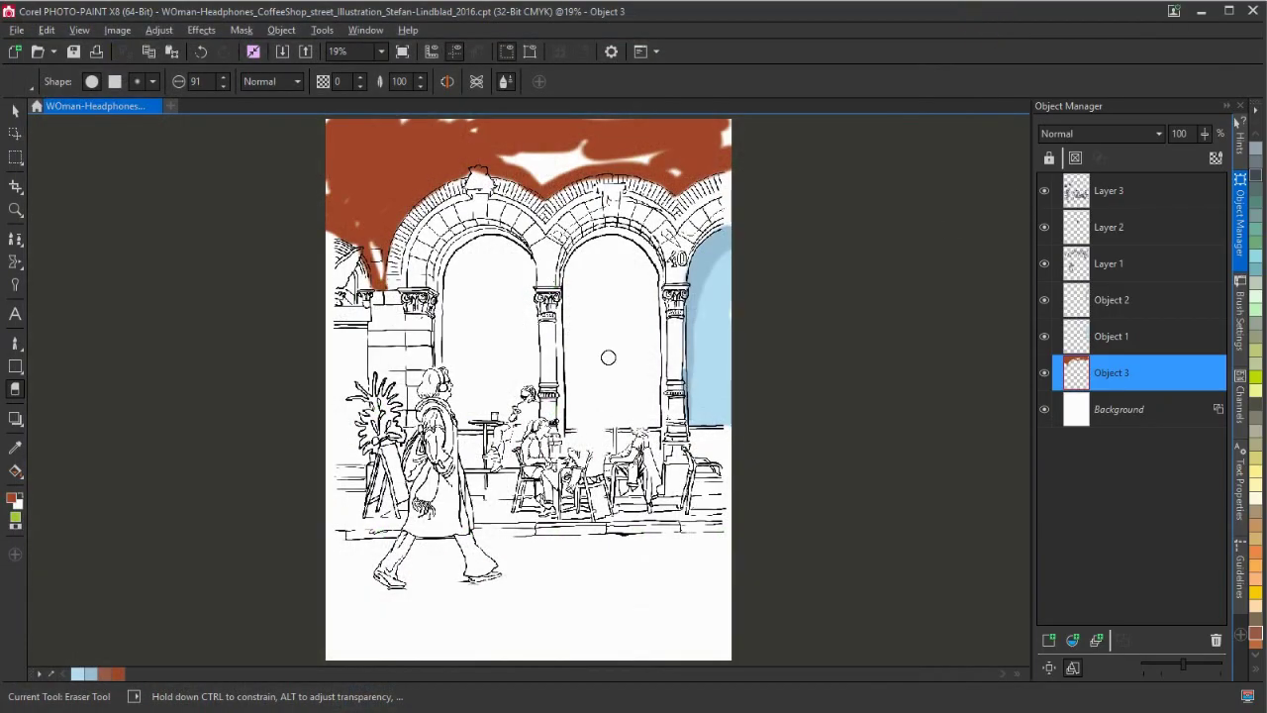
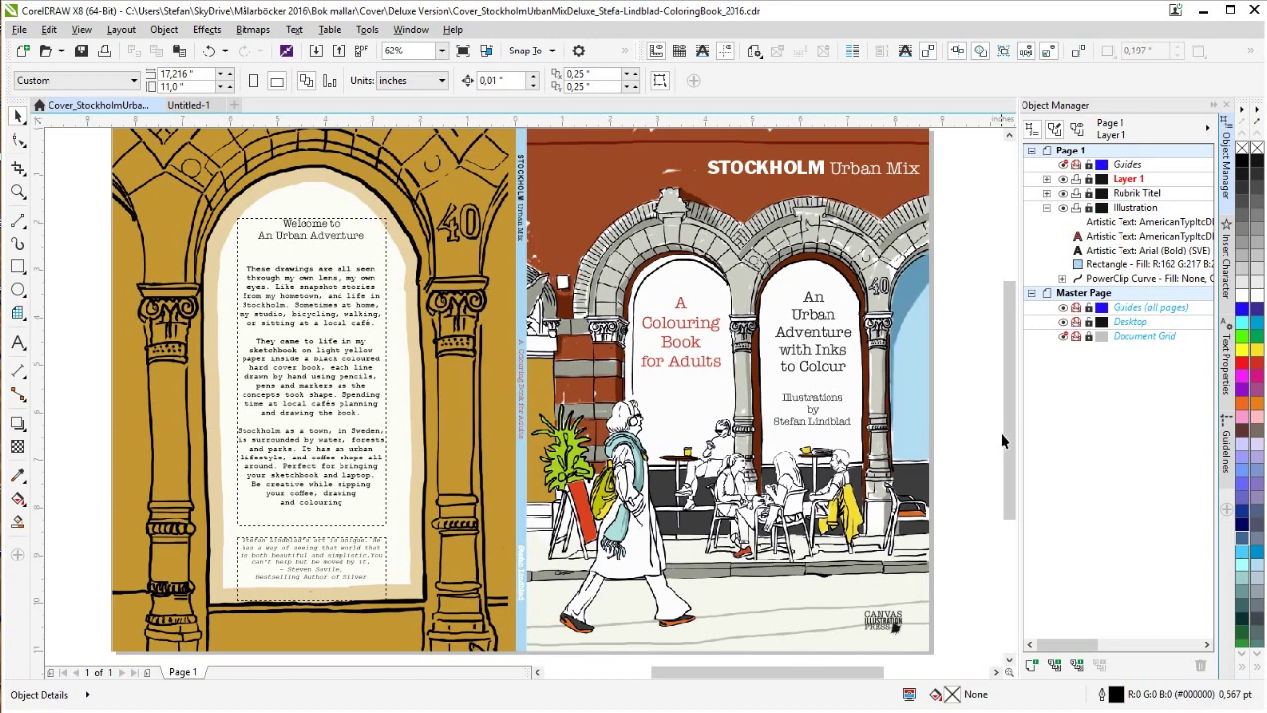
- In CorelDRAW, place guidelines along all four outer edges of the cover spread and show the whole spread
left_click(1005, 430)
left_click_drag(1007, 432, 1009, 431)
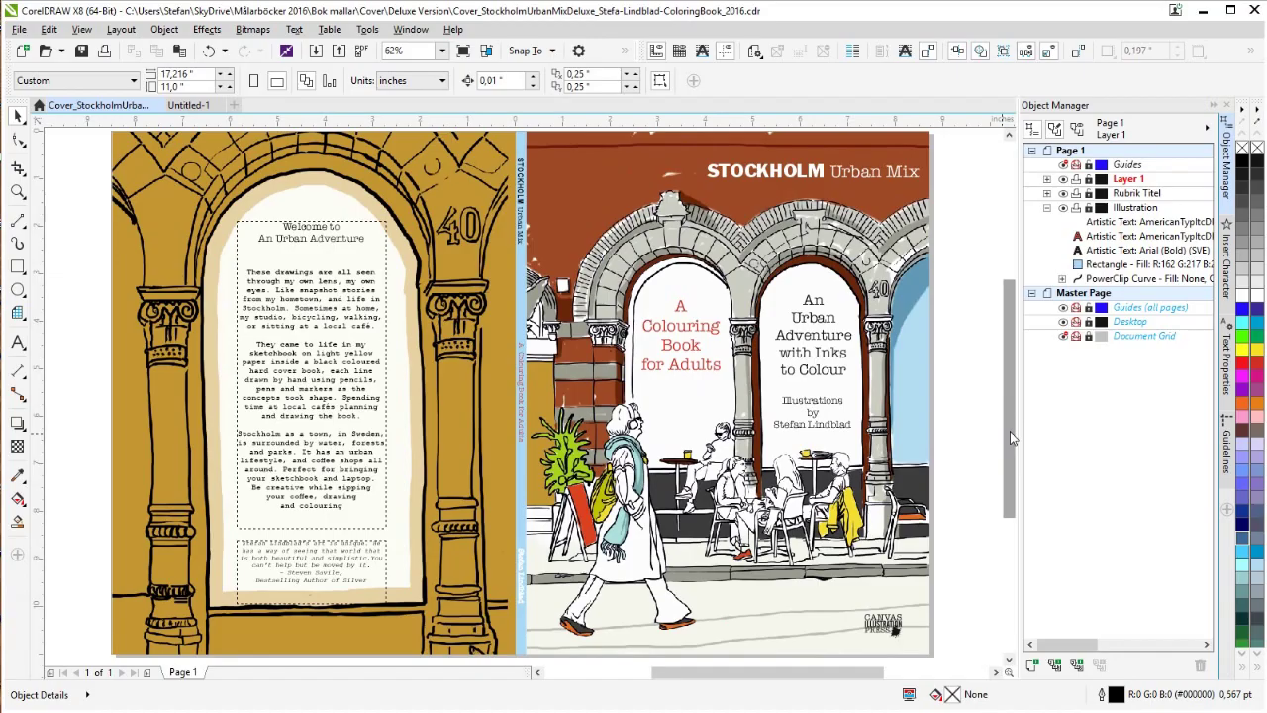
left_click(921, 158)
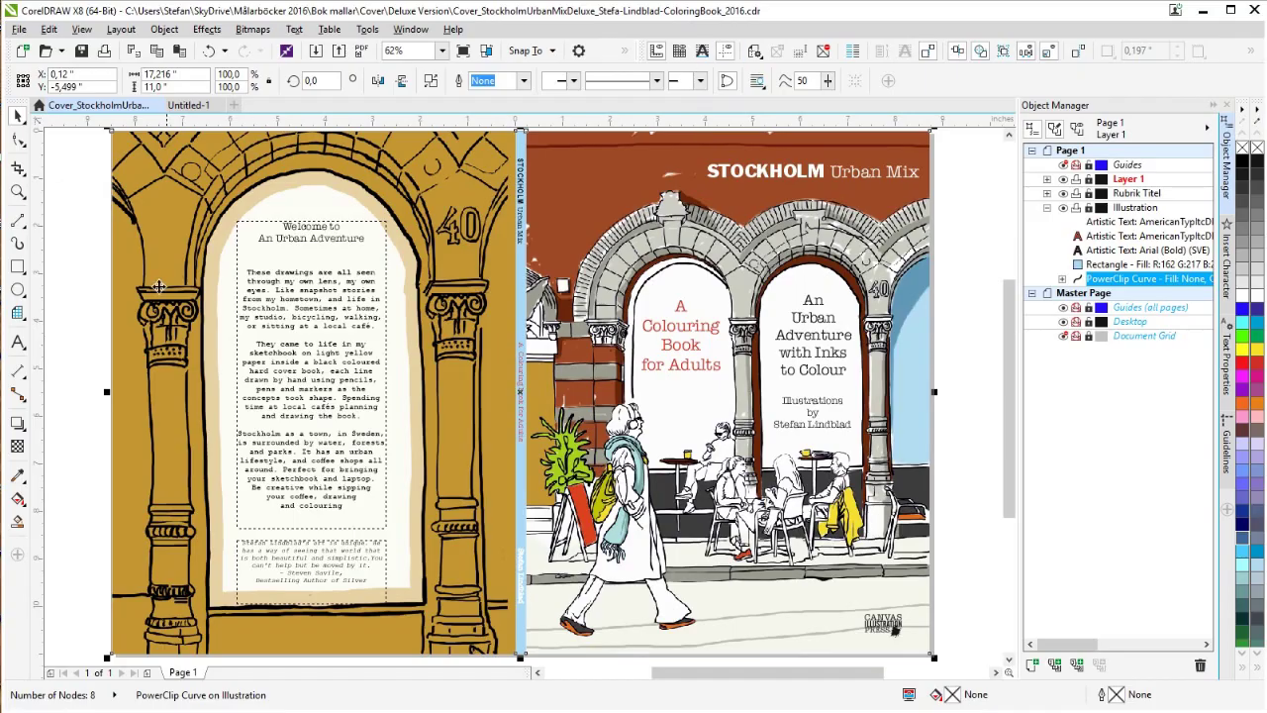
left_click_drag(39, 315, 218, 320)
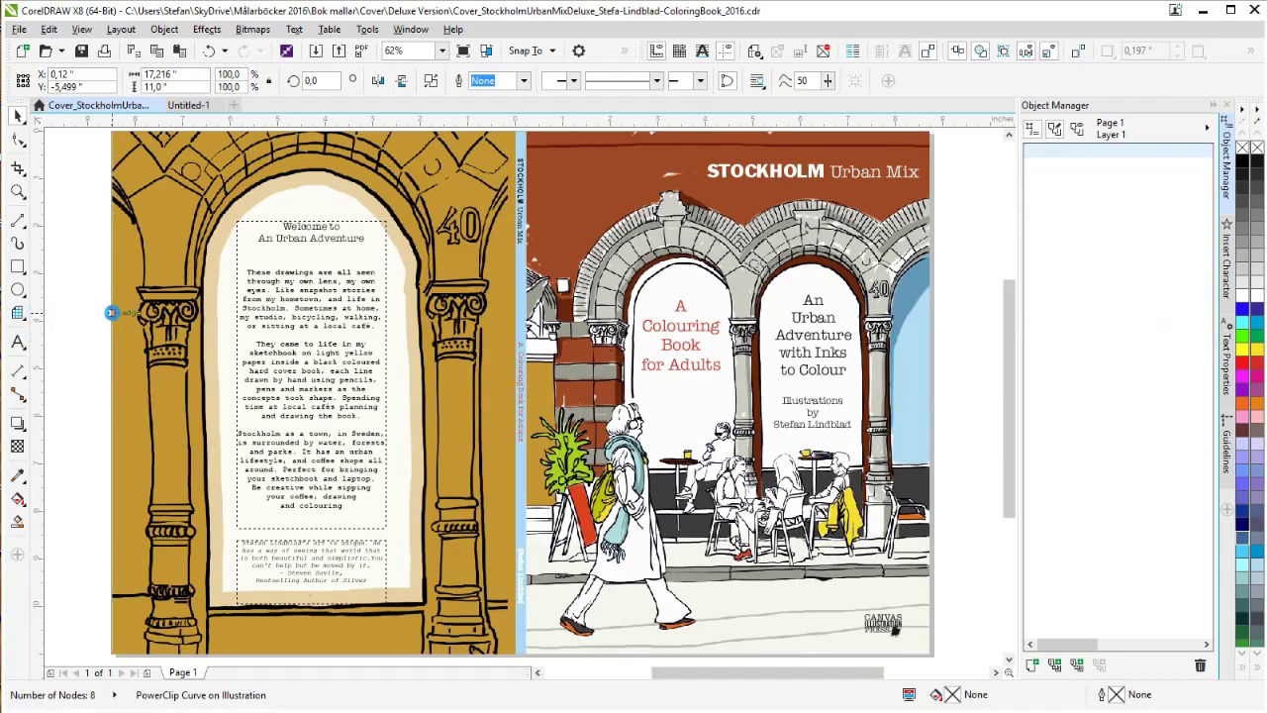
scroll(237, 315, "down", 1)
left_click_drag(294, 119, 302, 223)
left_click_drag(300, 119, 314, 485)
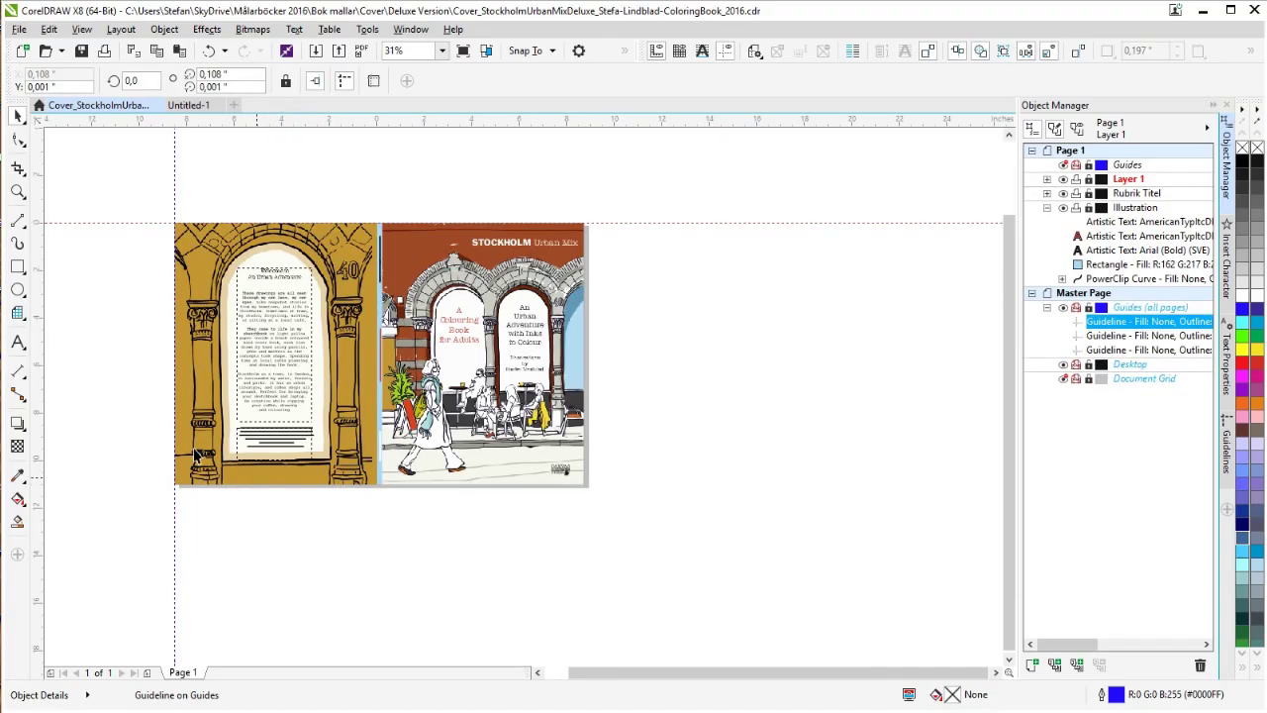
left_click_drag(39, 424, 584, 397)
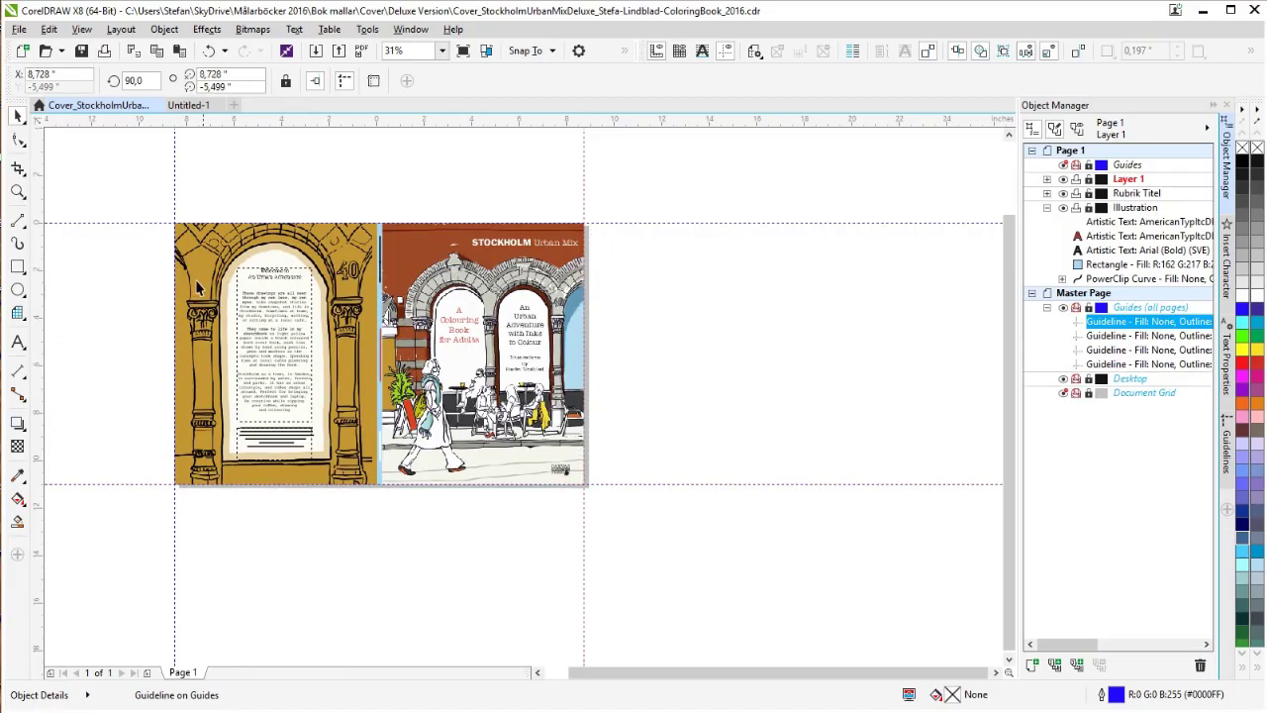
left_click(18, 191)
left_click_drag(146, 193, 660, 543)
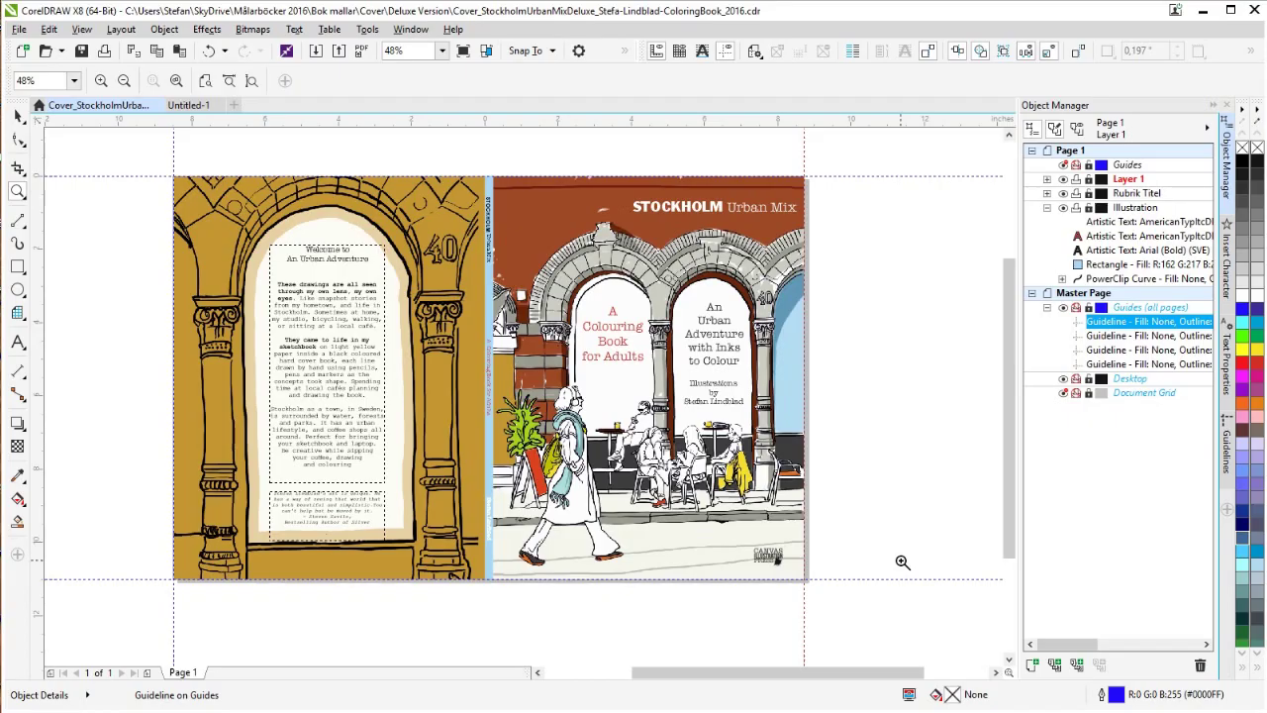
- Switch to the Untitled-1 document and select the cover bitmap beside the page-sized rectangle
left_click(20, 116)
left_click(173, 105)
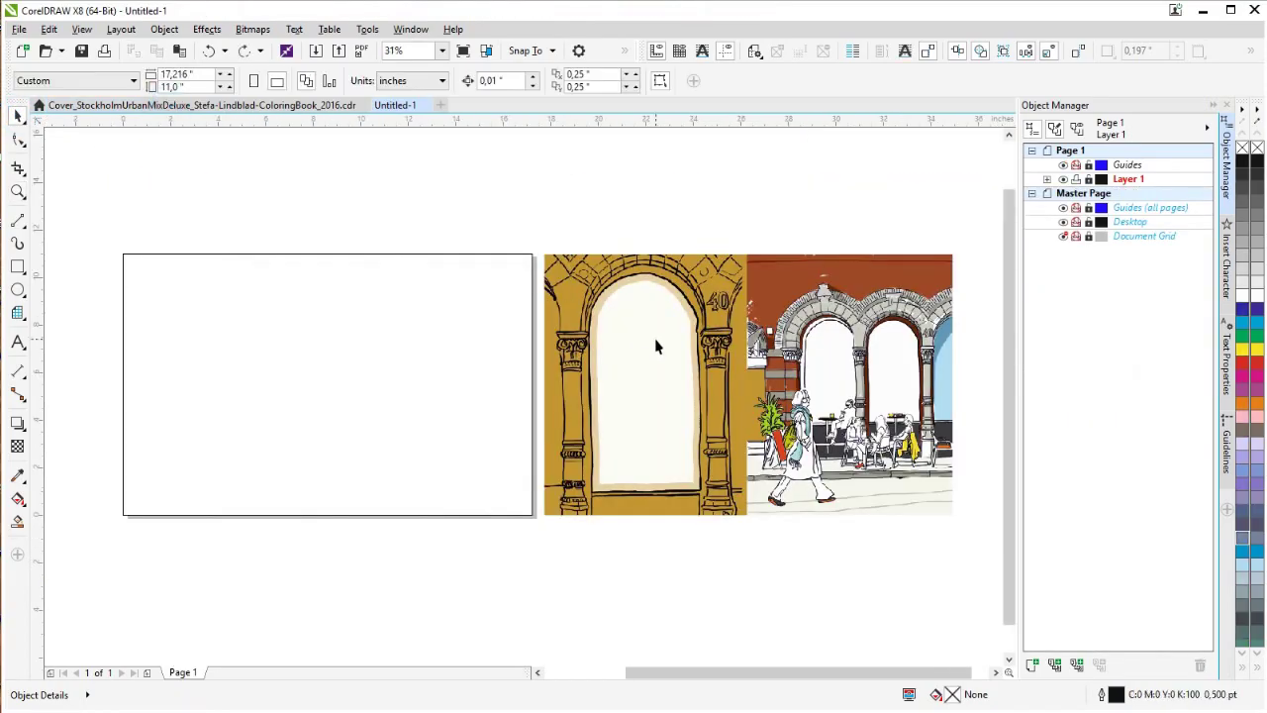
left_click(443, 350)
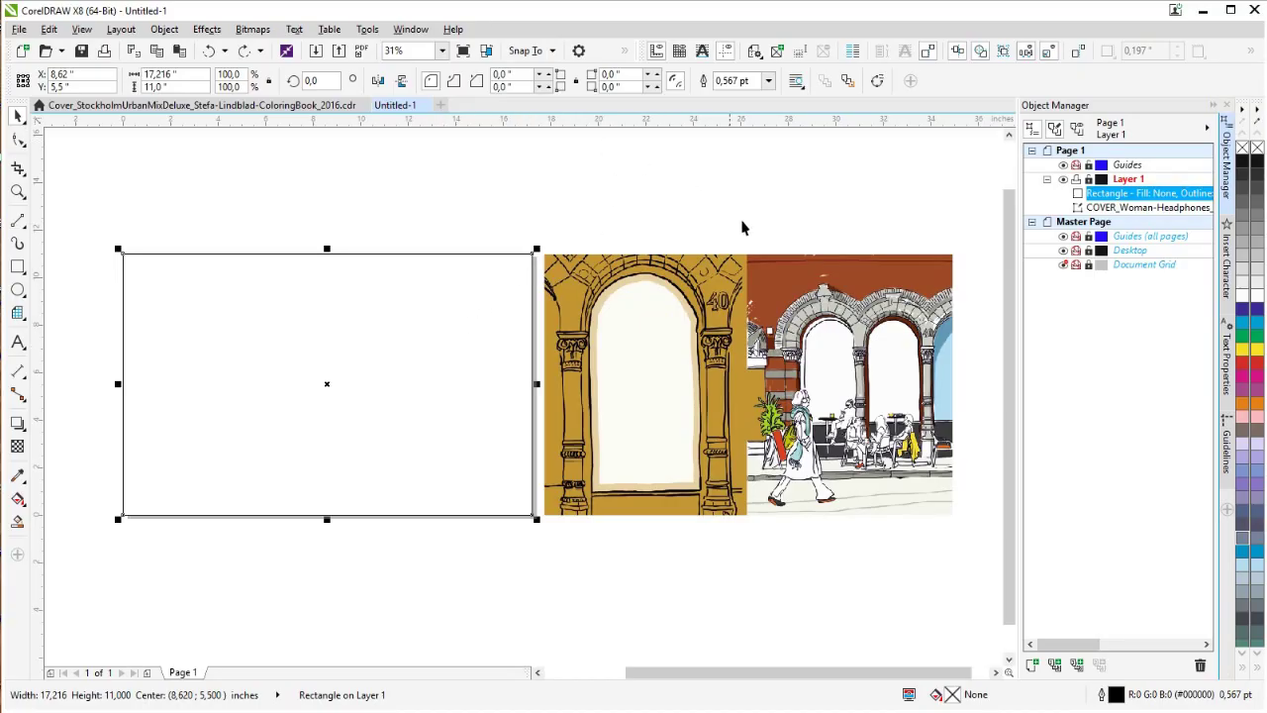
left_click(742, 270)
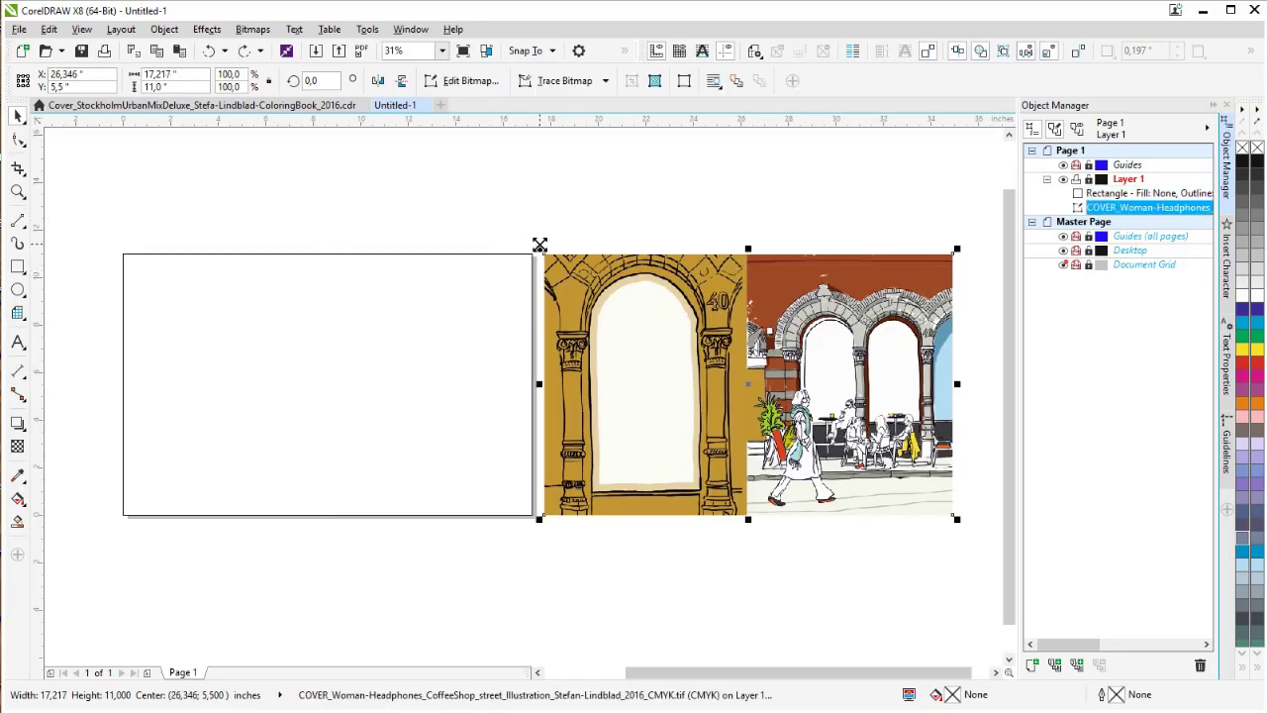
- Try to enlarge the cover bitmap to about 19.3 by 12.4 inches and PowerClip it, centered, inside the page-sized rectangle
left_click_drag(540, 244, 515, 201)
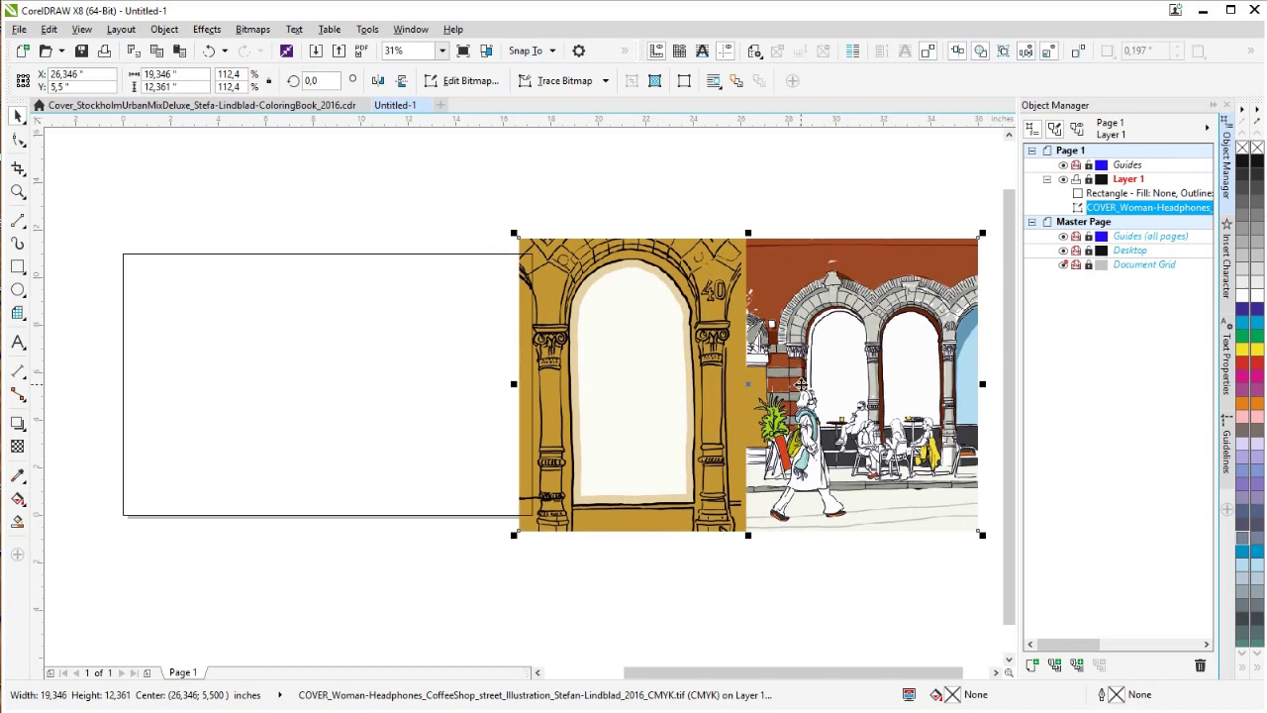
right_click(801, 384)
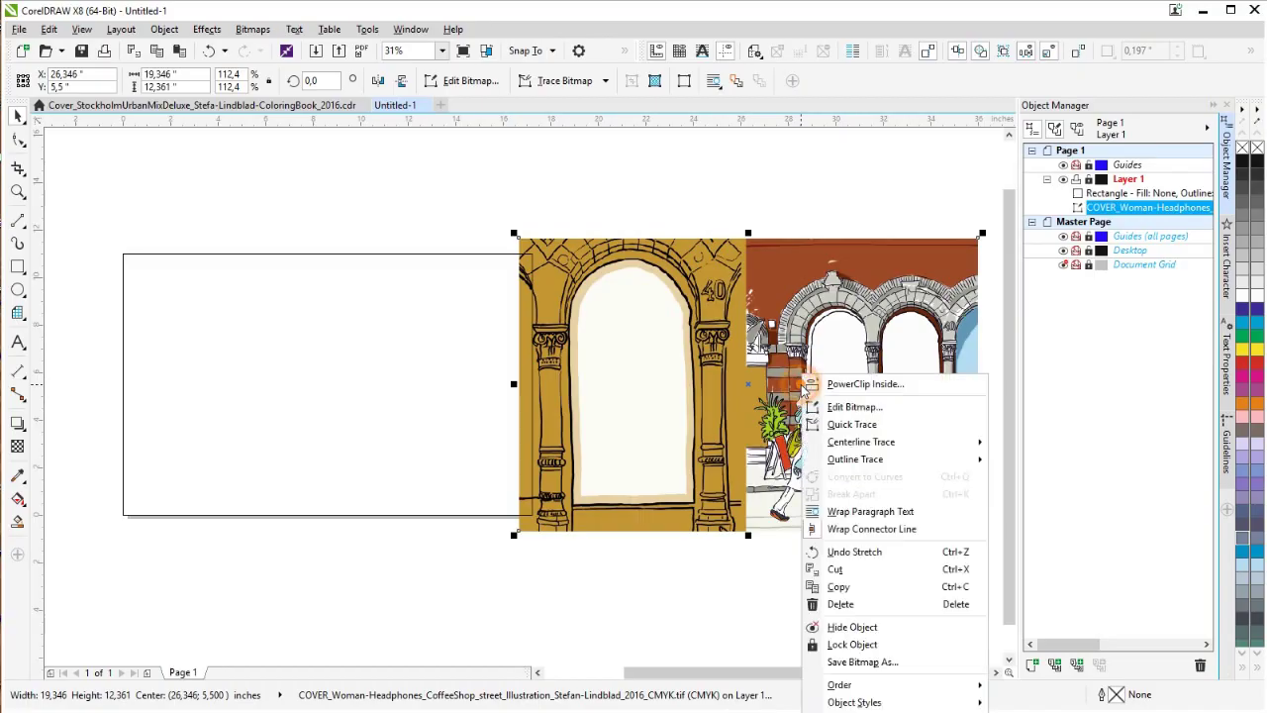
left_click(841, 379)
left_click(285, 358)
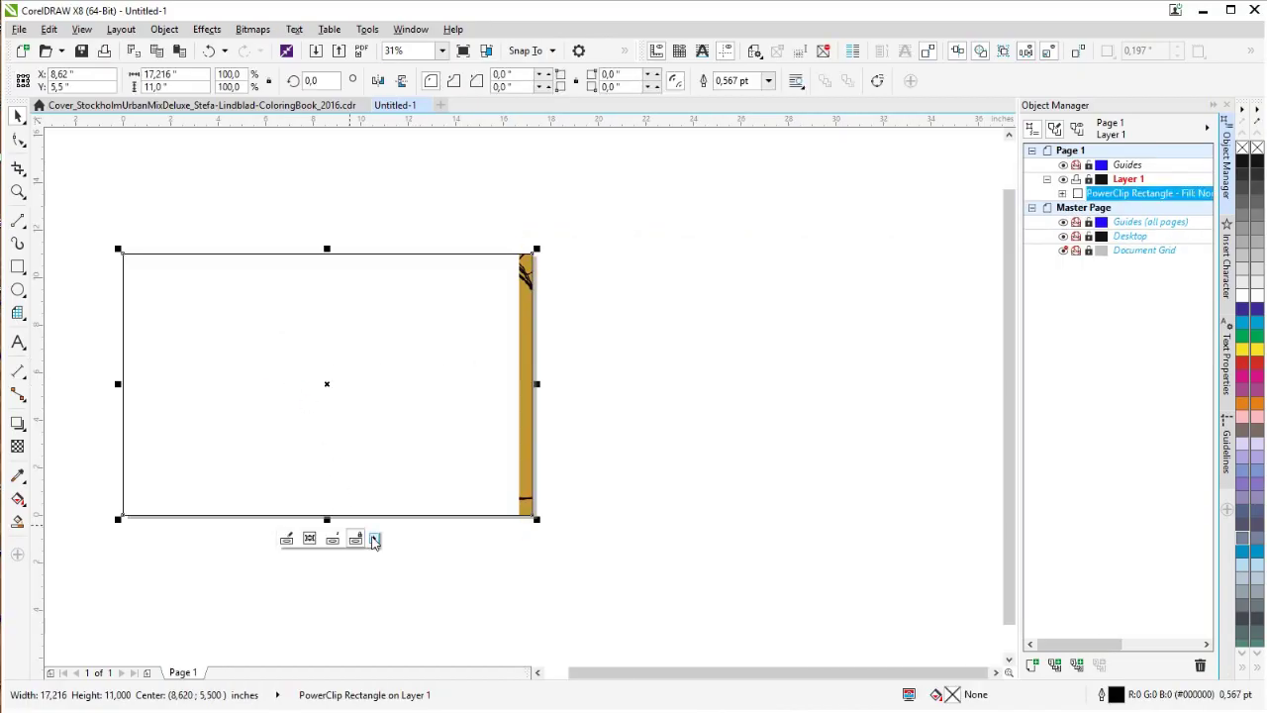
left_click(371, 539)
left_click(437, 564)
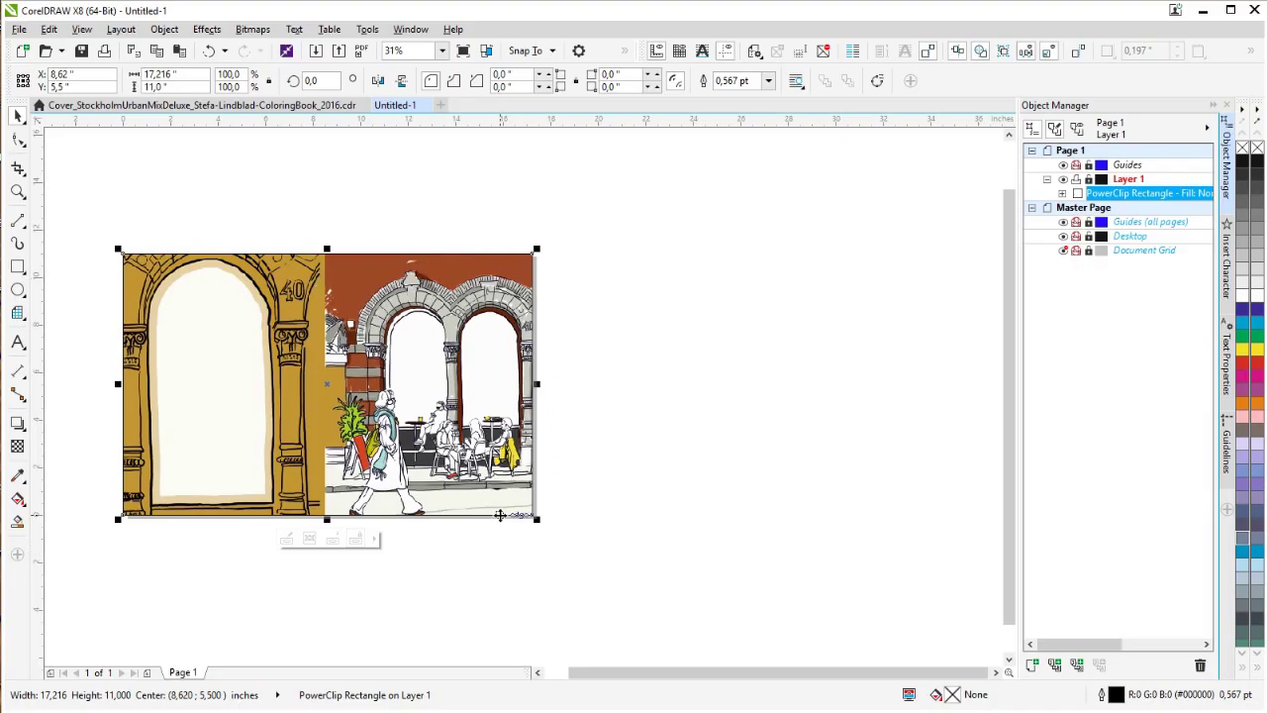
- Undo the content centering, the PowerClip and the enlargement of the cover bitmap
left_click(209, 51)
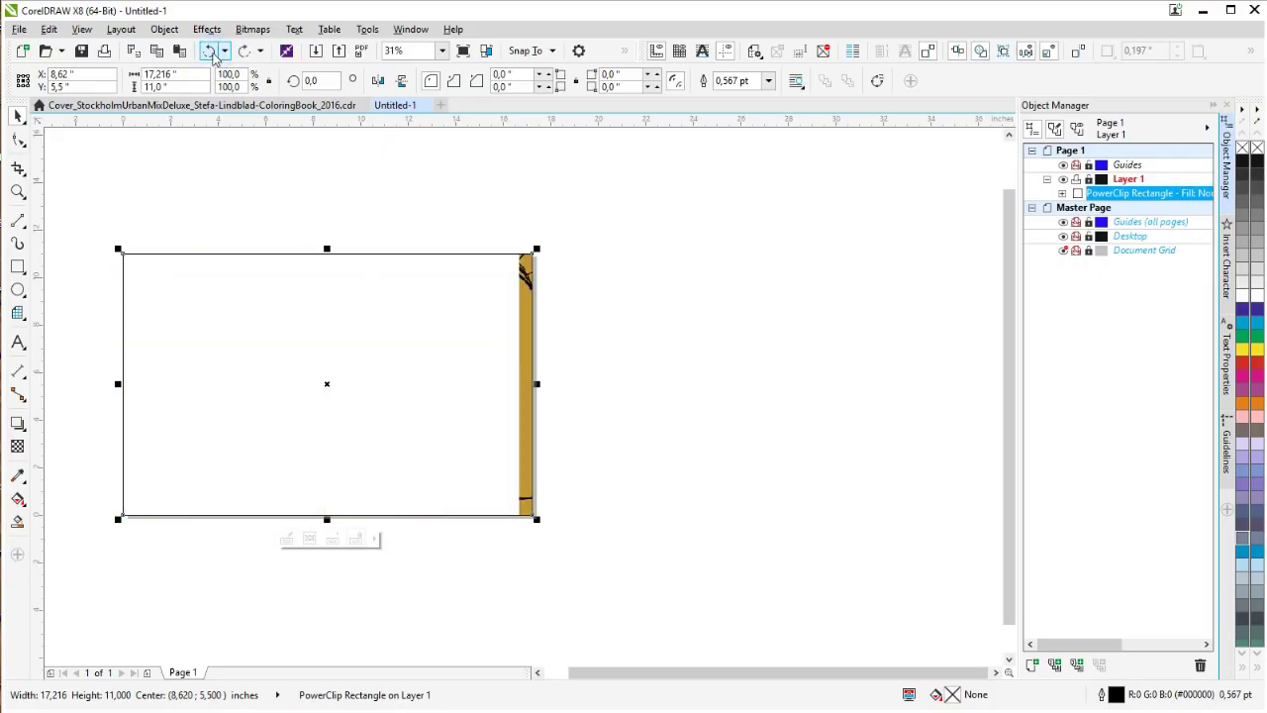
left_click(210, 51)
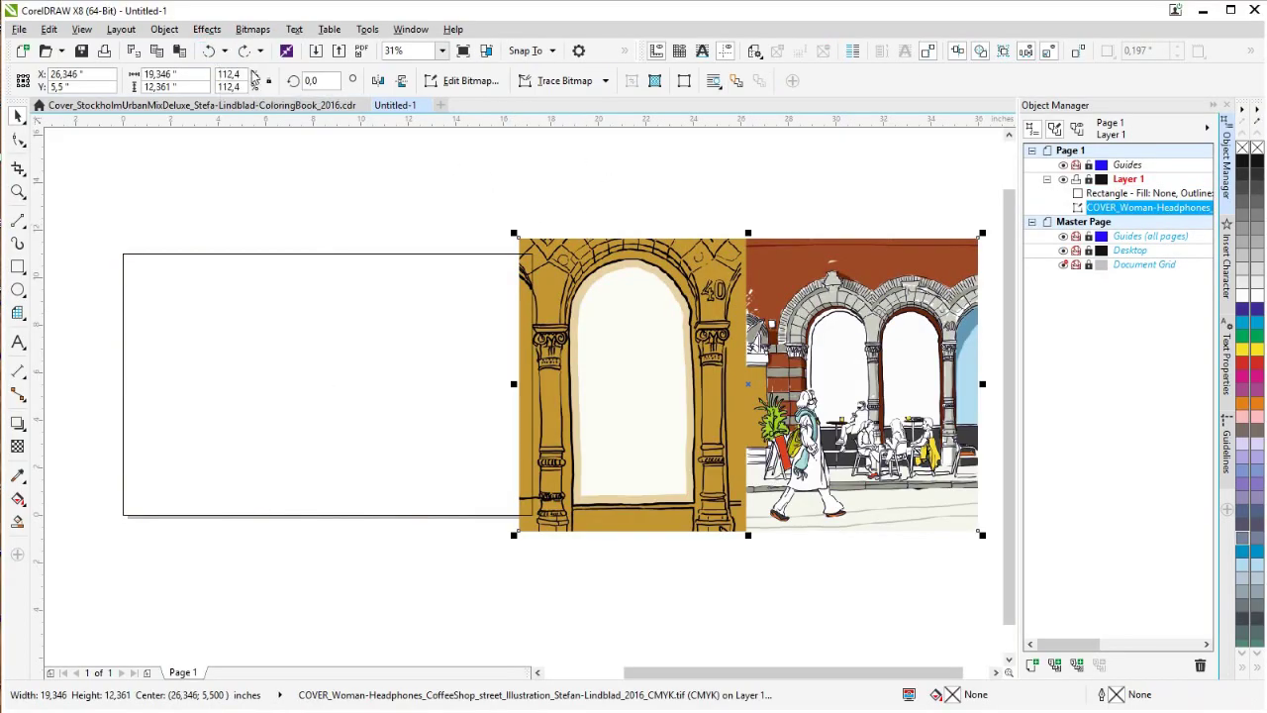
left_click(210, 51)
left_click(722, 198)
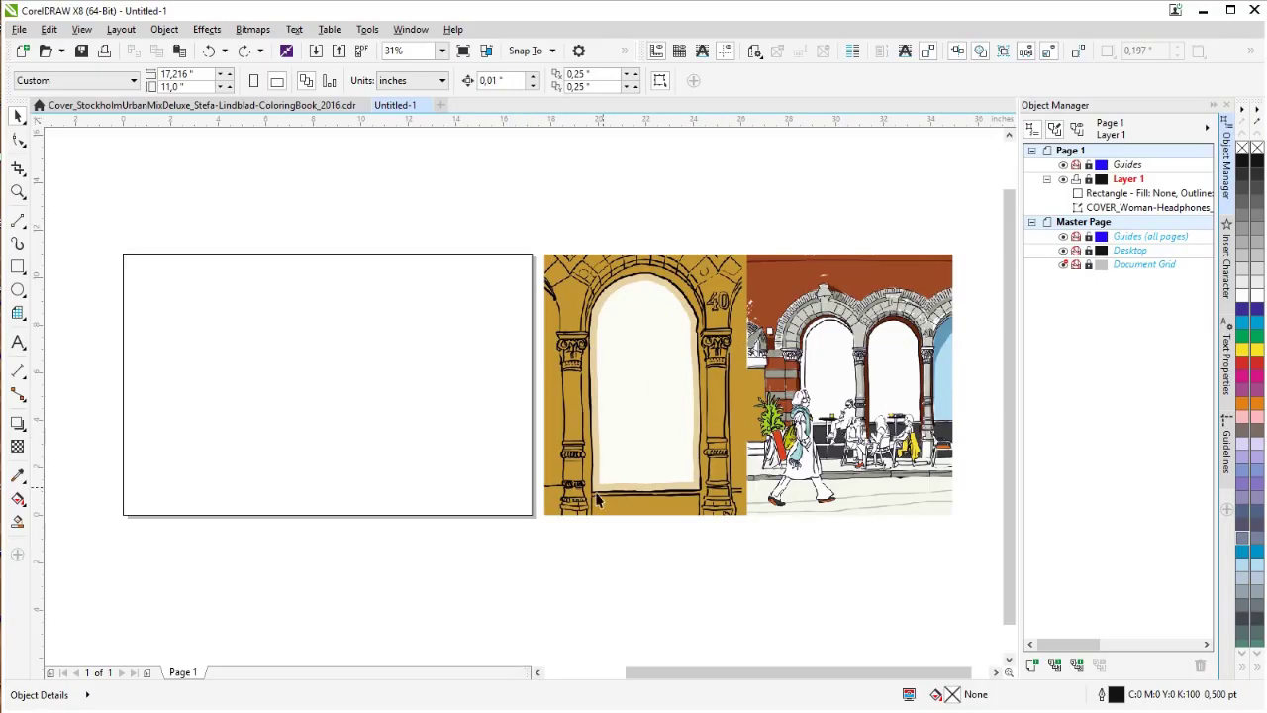
- PowerClip the cover bitmap at its original size inside the page-sized rectangle and deselect it
left_click(518, 461)
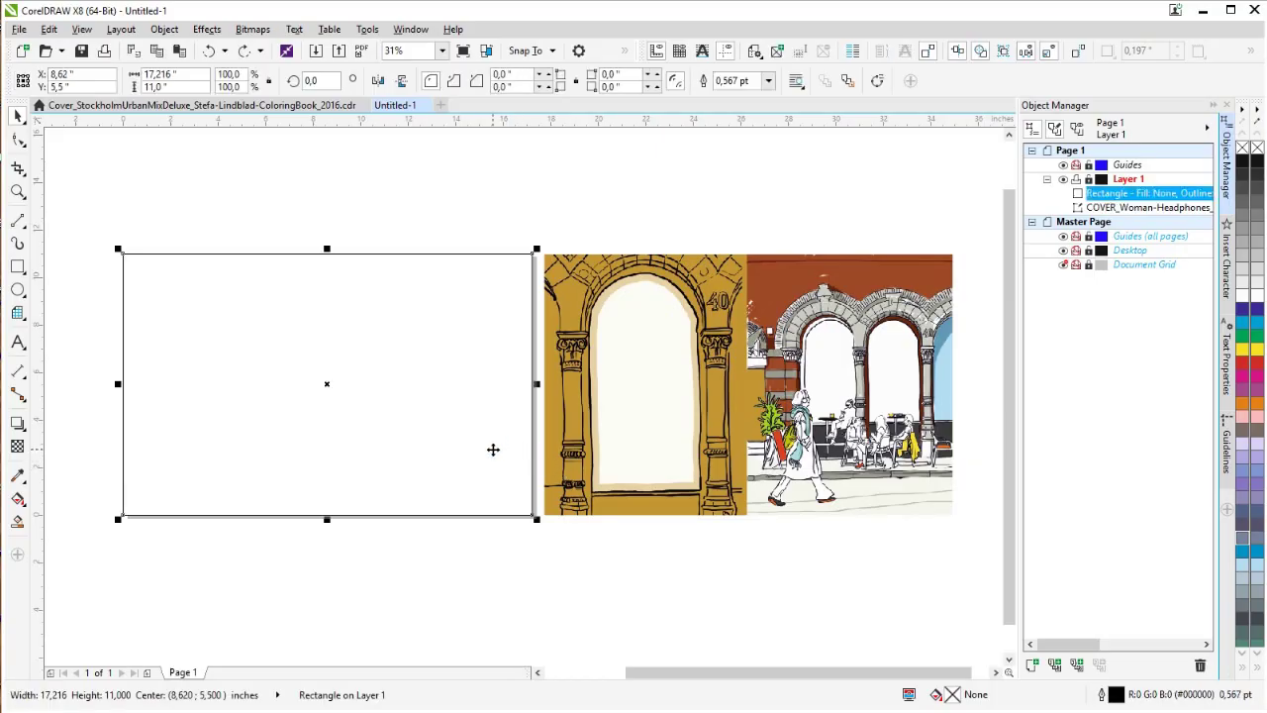
left_click(693, 332)
right_click(698, 339)
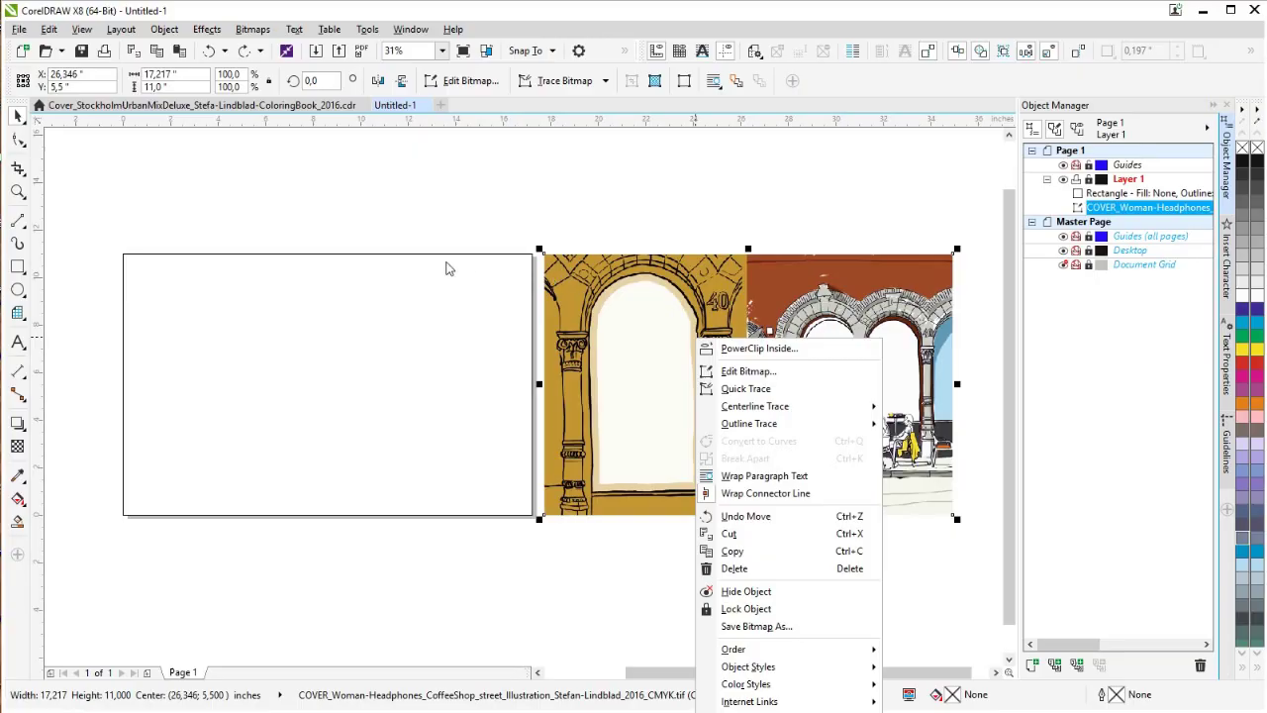
left_click(771, 348)
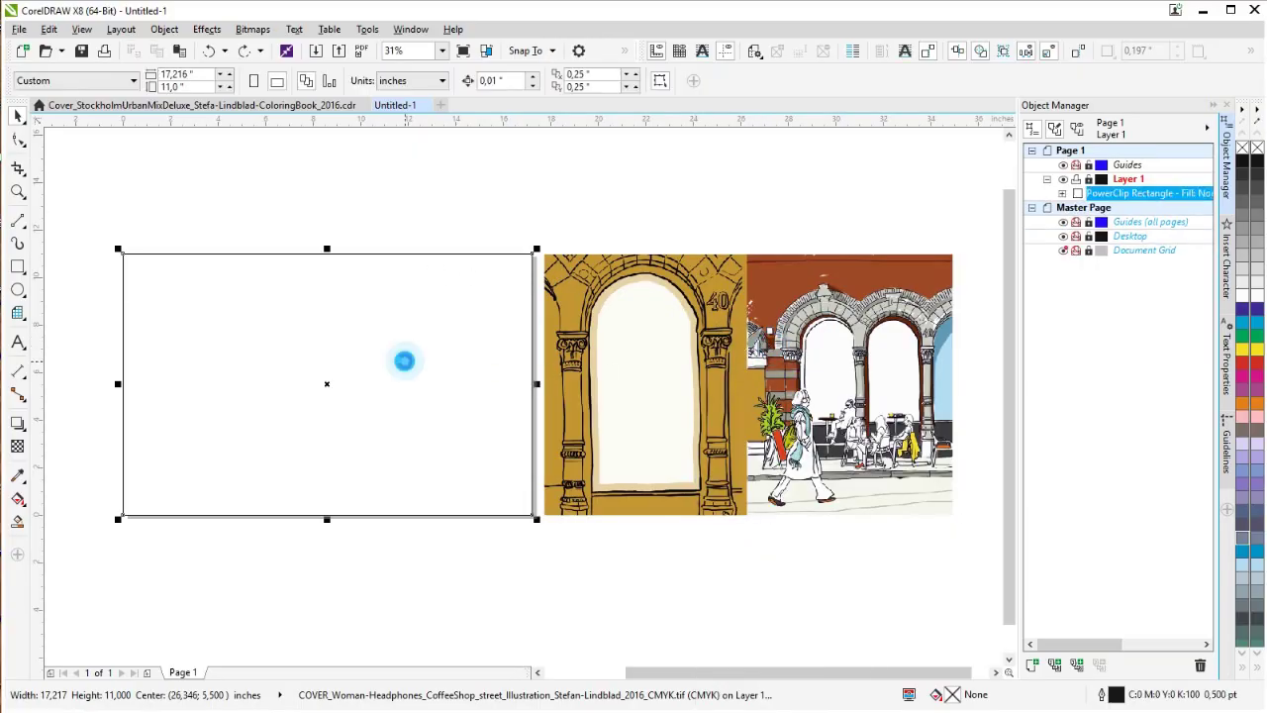
left_click(402, 359)
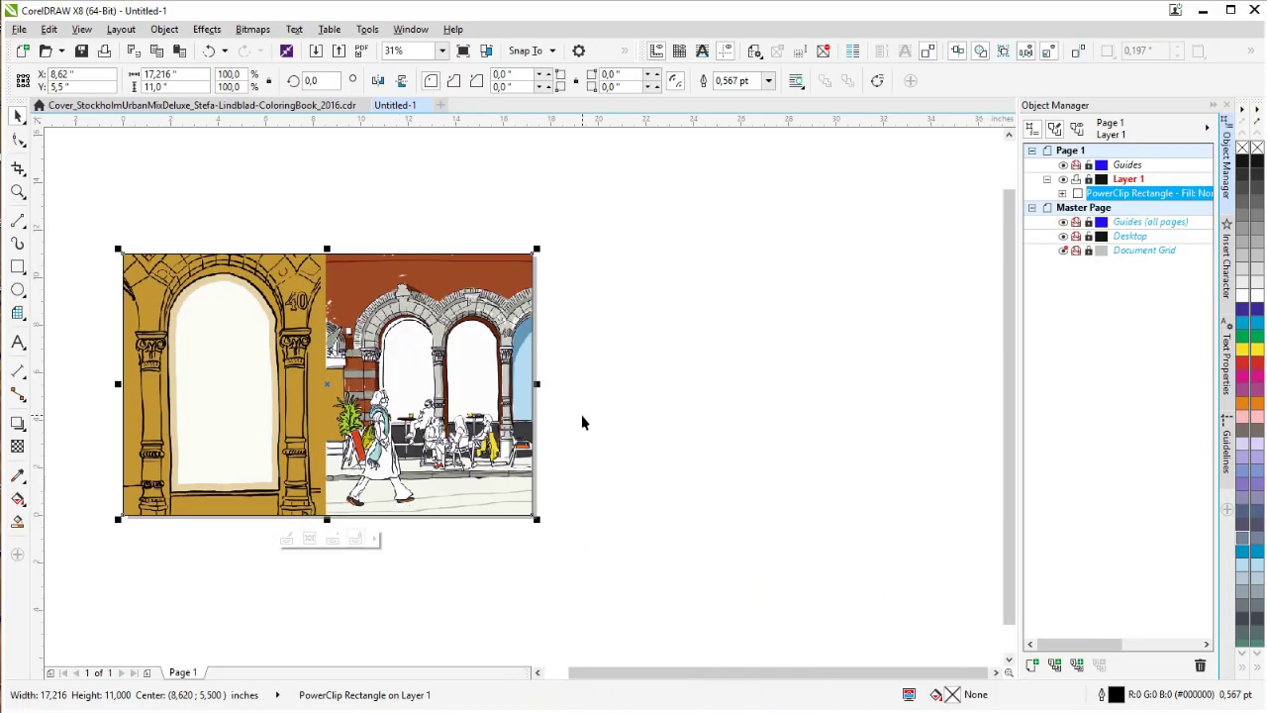
left_click(538, 672)
left_click(537, 672)
left_click(671, 621)
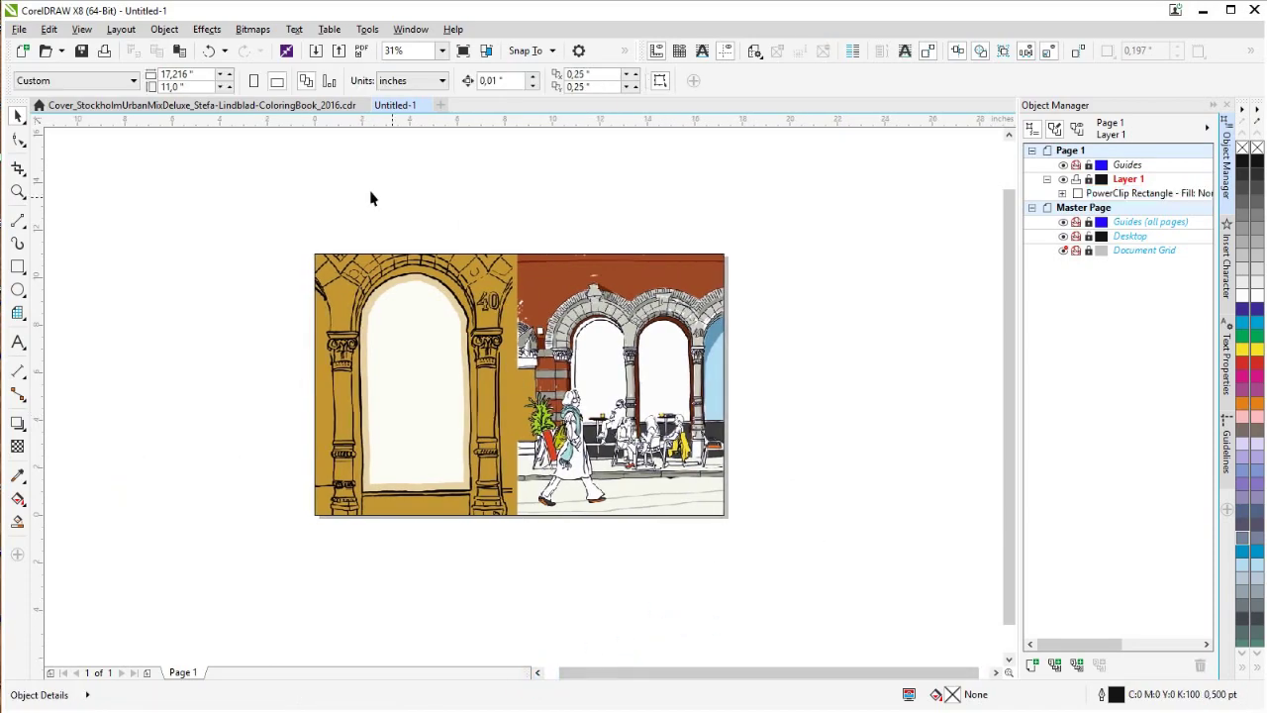
- Return to the Stockholm Urban Mix cover document and inspect its title, back cover text and arch text objects
left_click(184, 109)
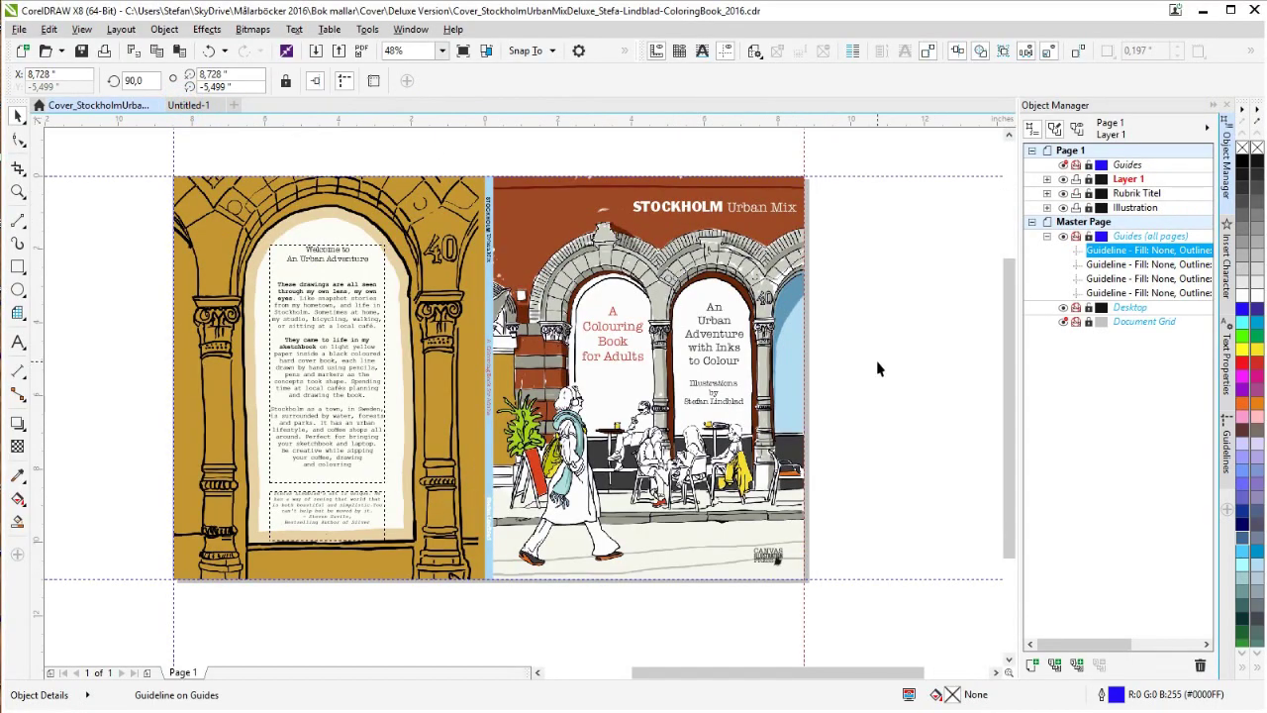
left_click_drag(616, 140, 821, 238)
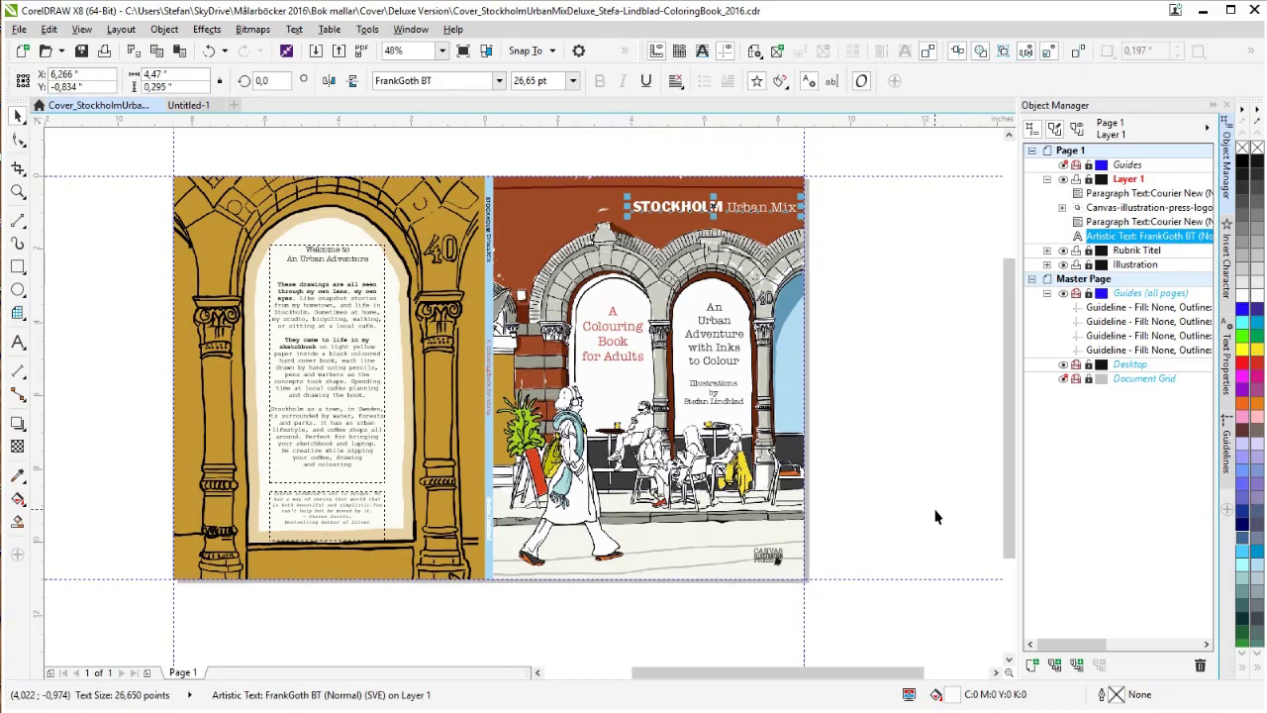
left_click(317, 329)
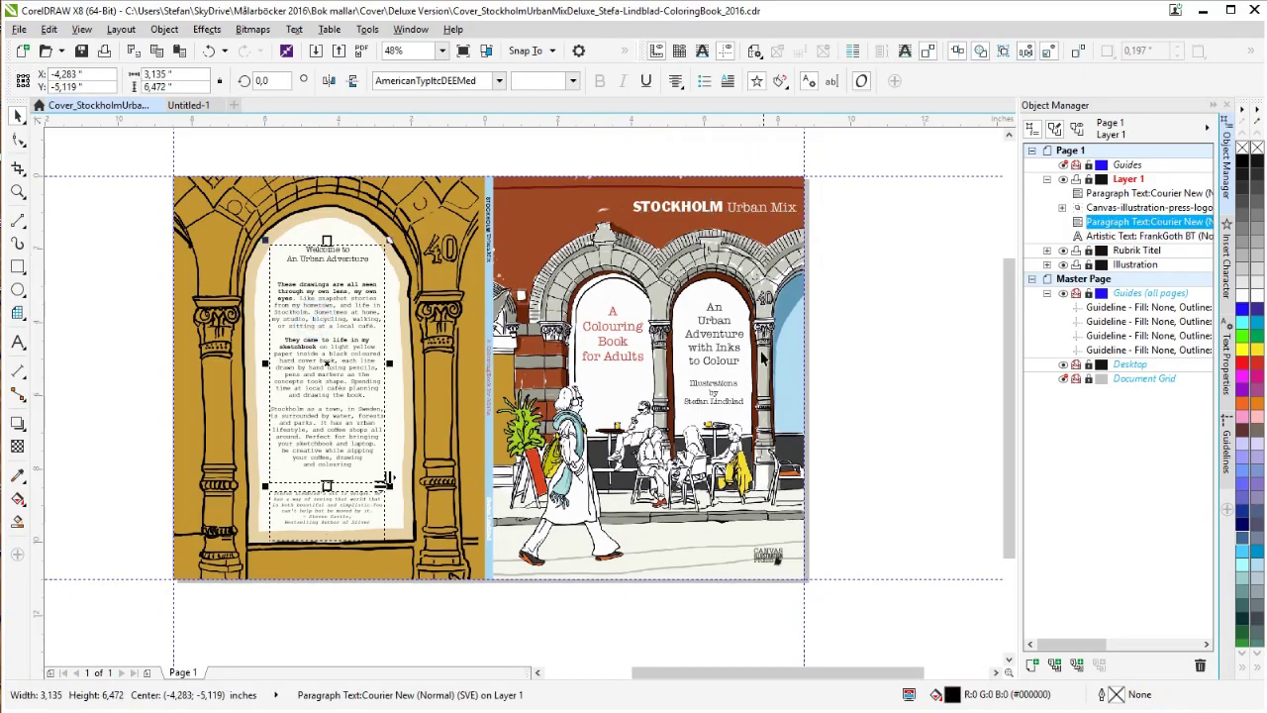
left_click(712, 329)
left_click(617, 328)
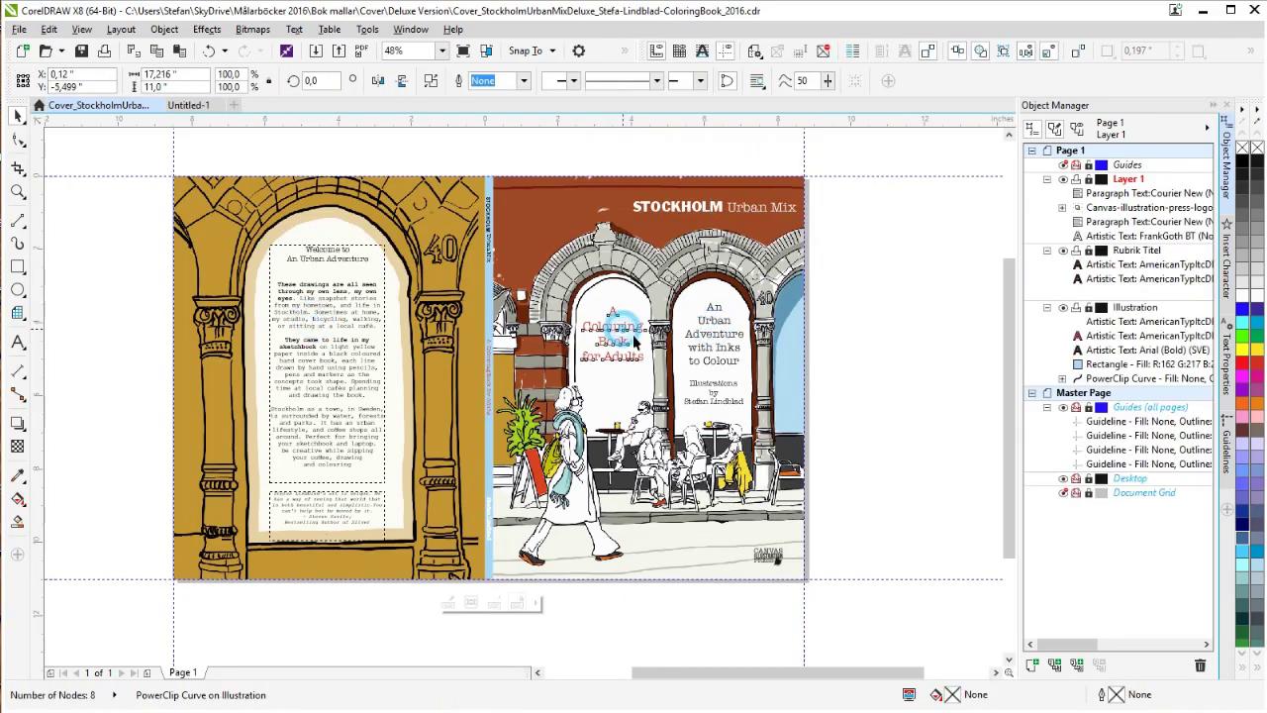
left_click(813, 461)
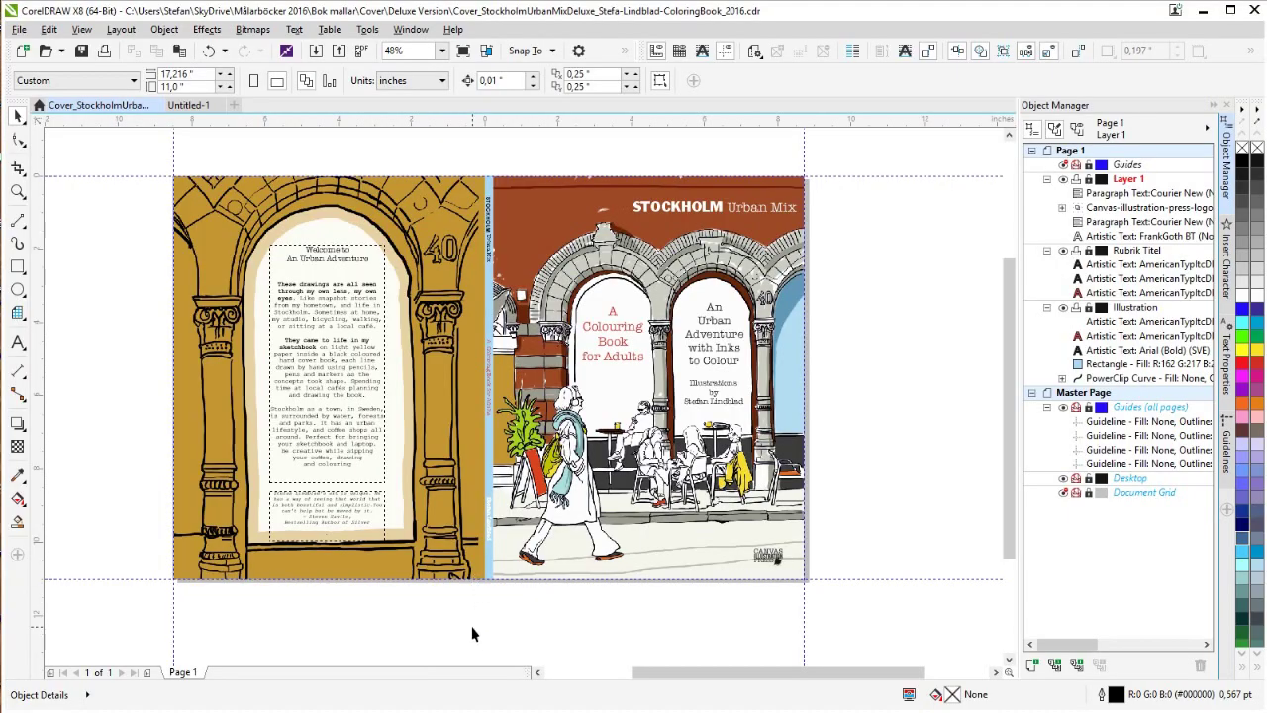
- Start publishing the cover to PDF with the Prepress preset and open the PDF settings
left_click_drag(473, 621, 382, 548)
left_click(17, 30)
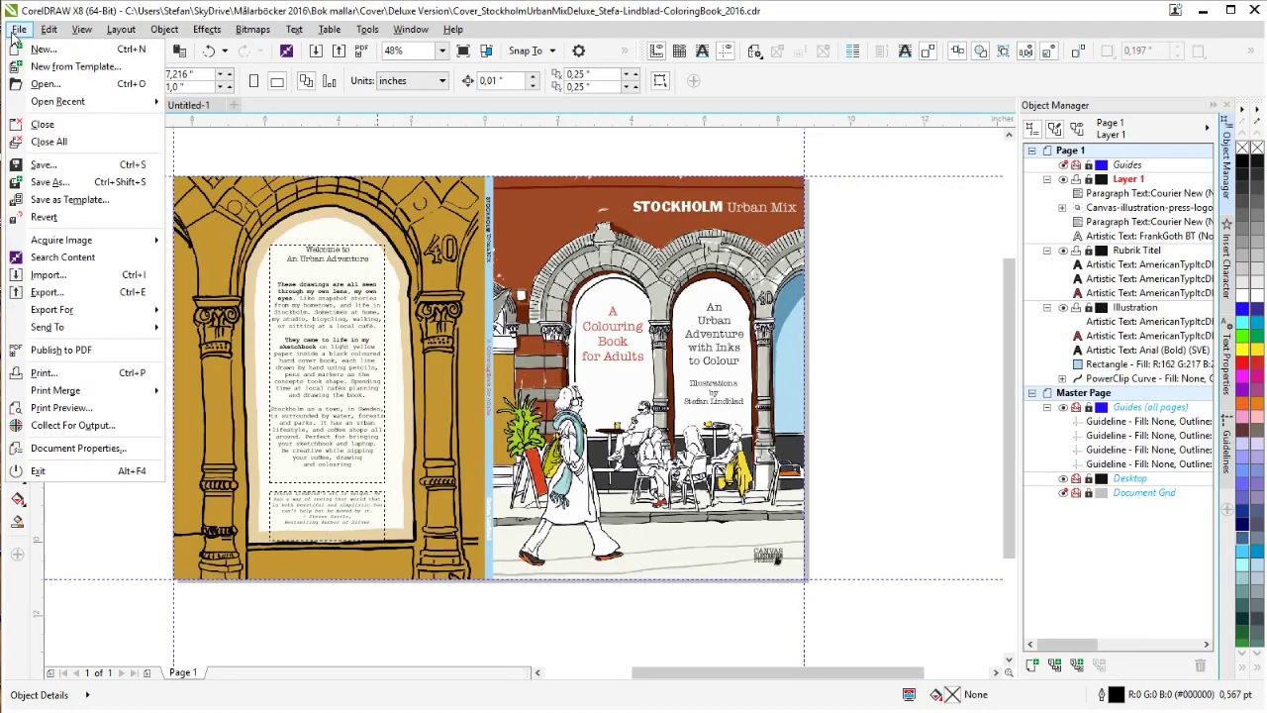
left_click(61, 350)
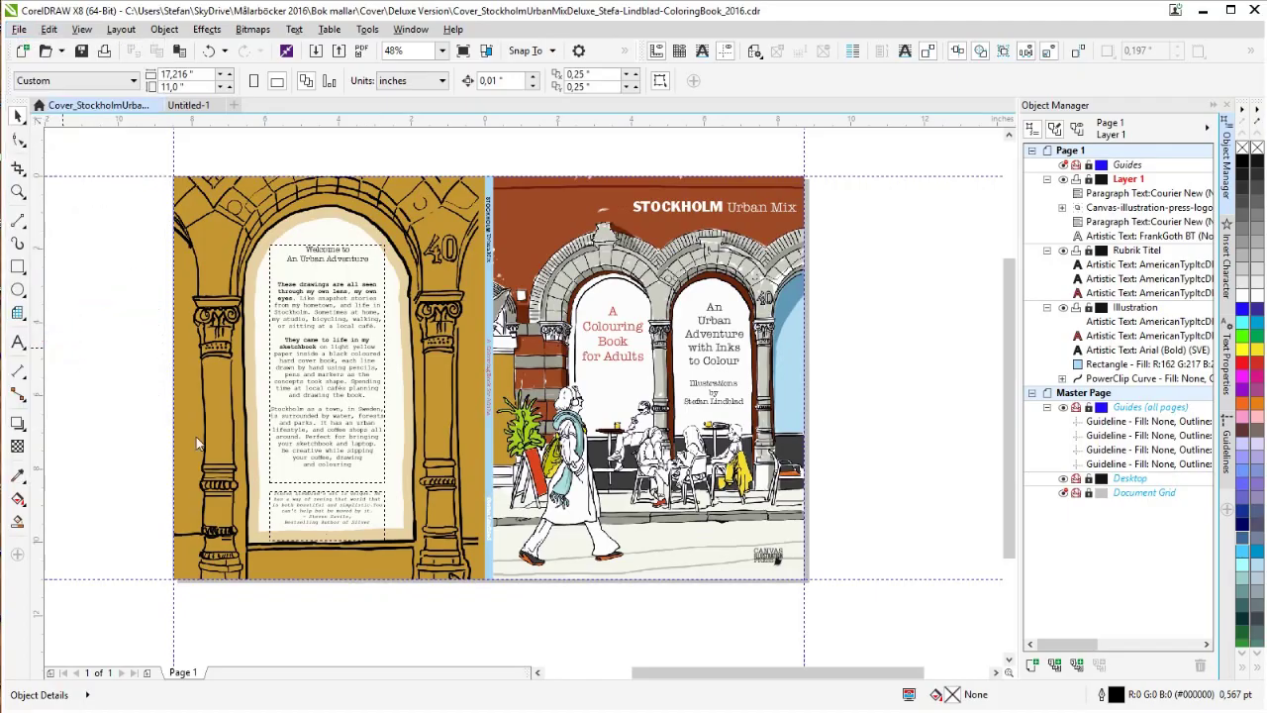
left_click(194, 703)
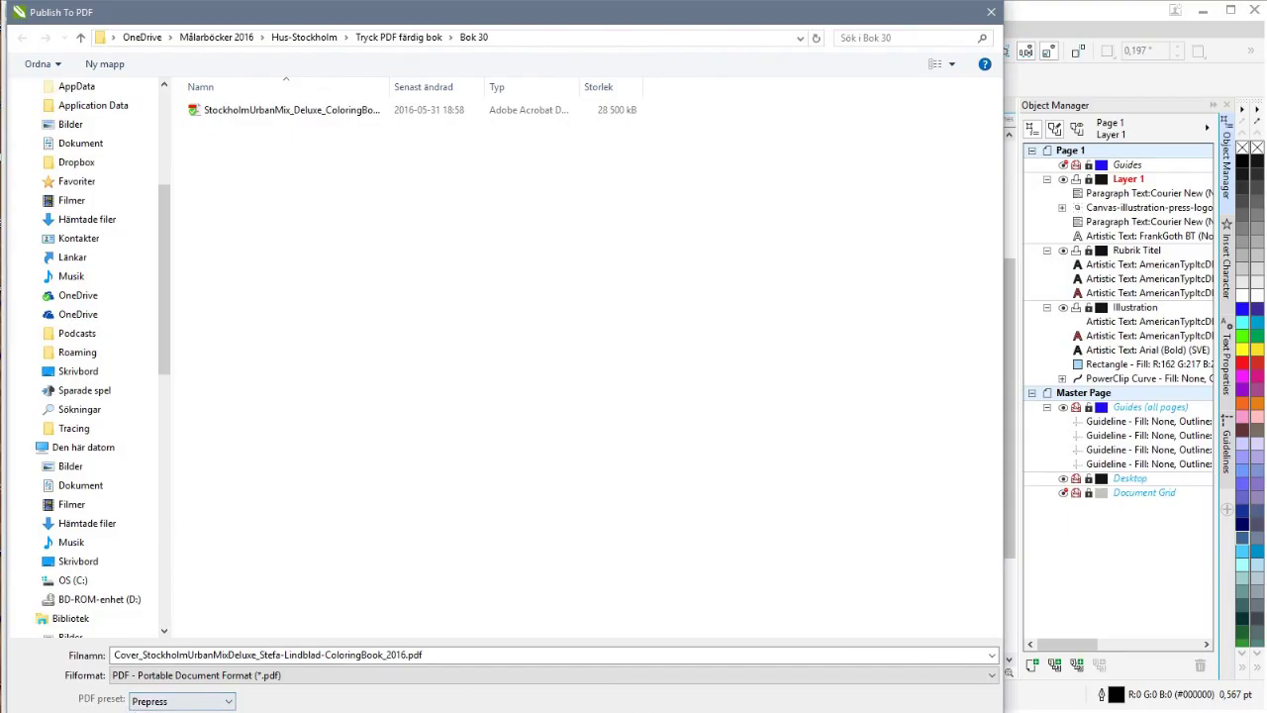
left_click(182, 712)
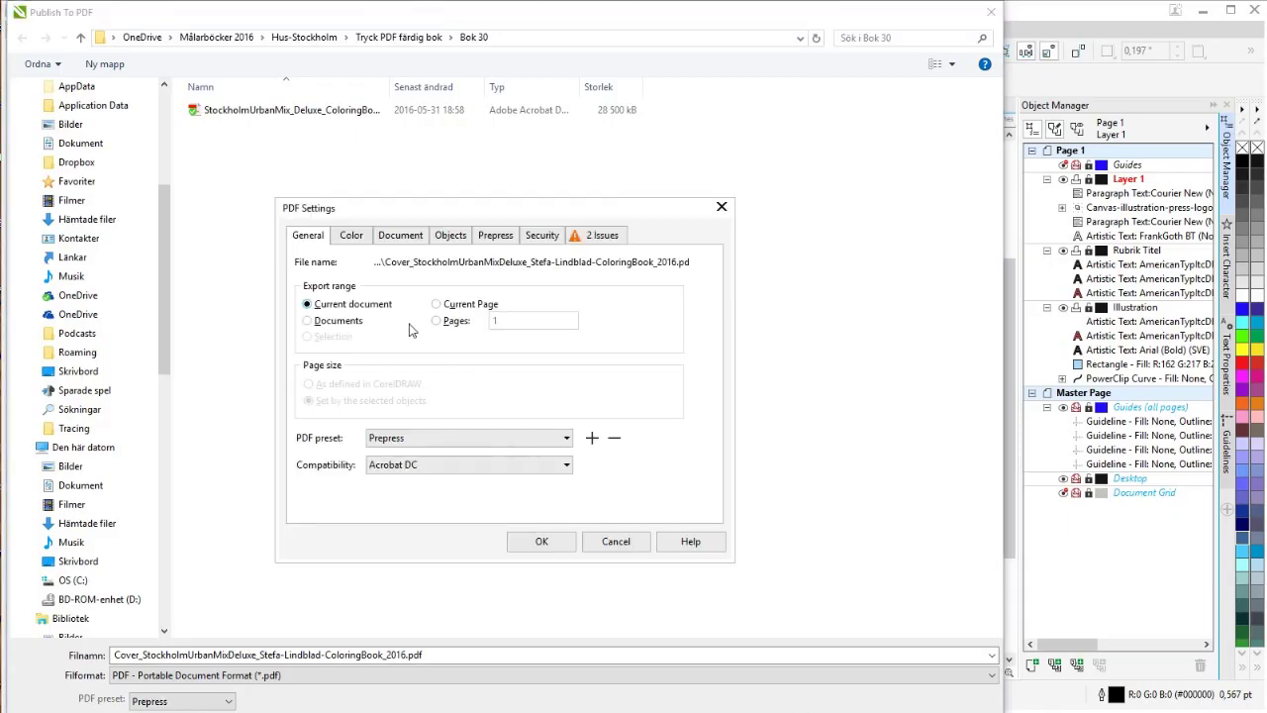
- Review the PDF preflight issues and the security, prepress and object settings for the cover
left_click(600, 237)
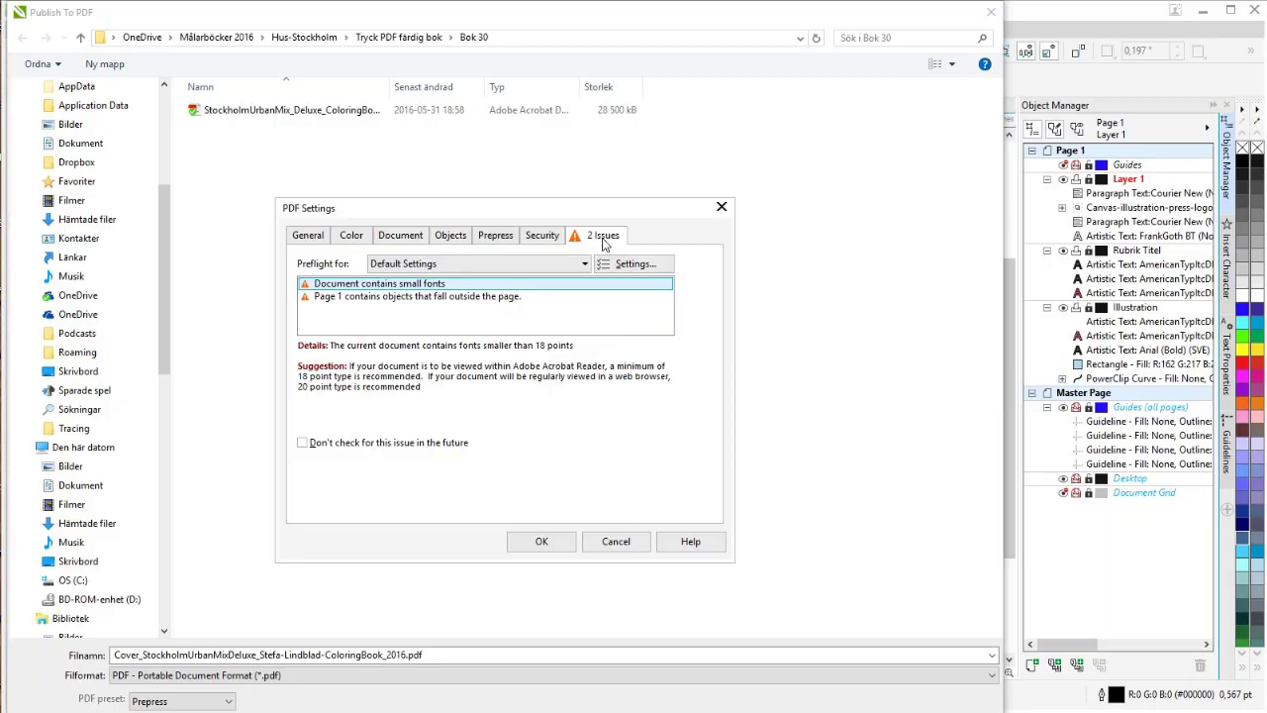
left_click(541, 245)
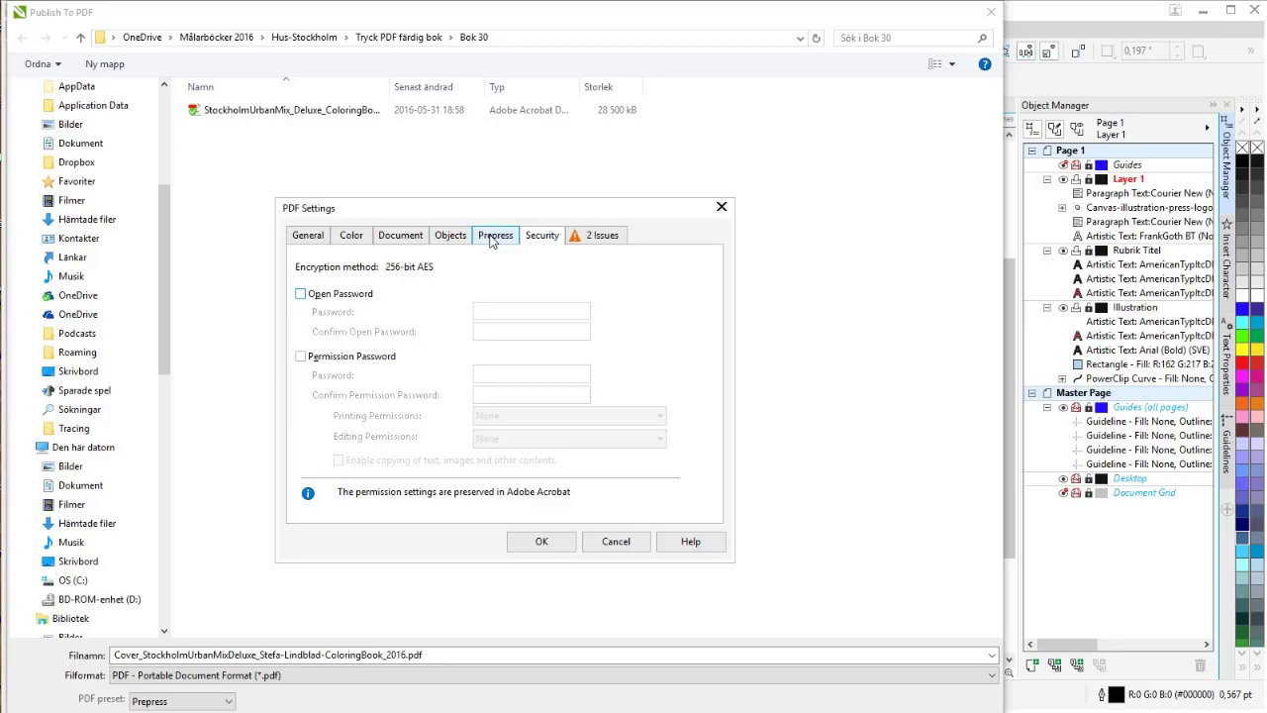
left_click(494, 239)
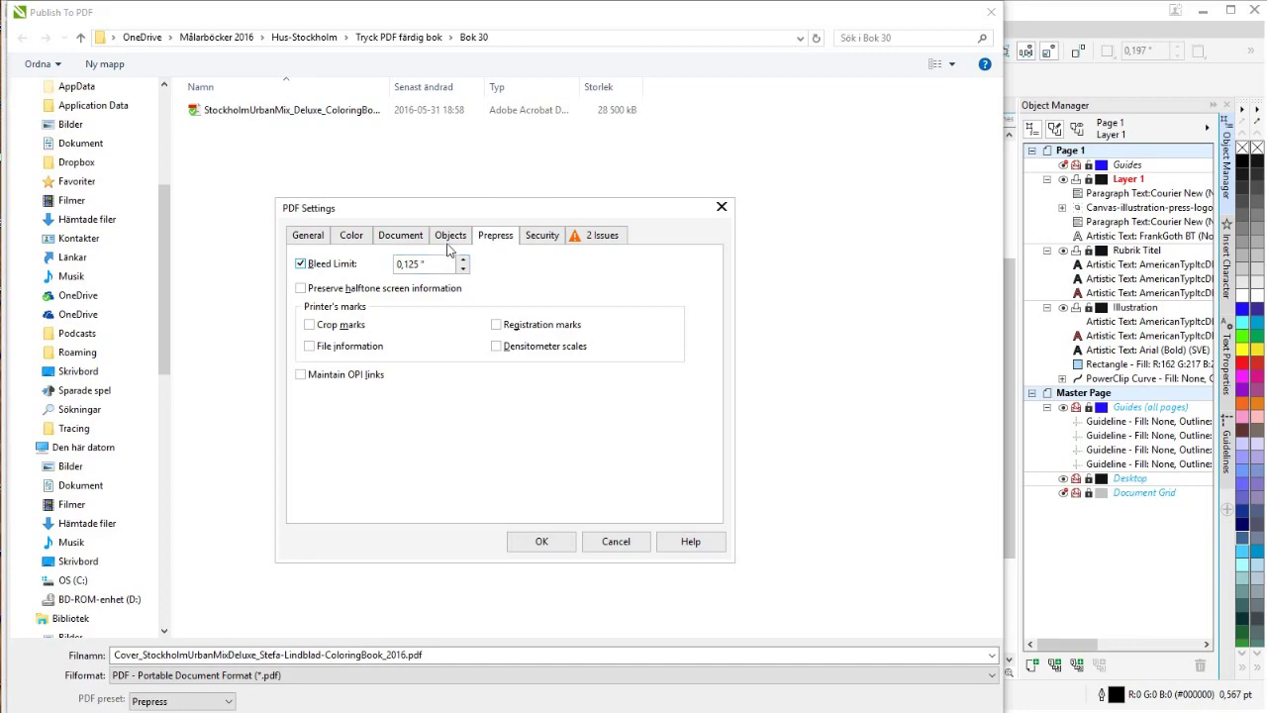
left_click(450, 235)
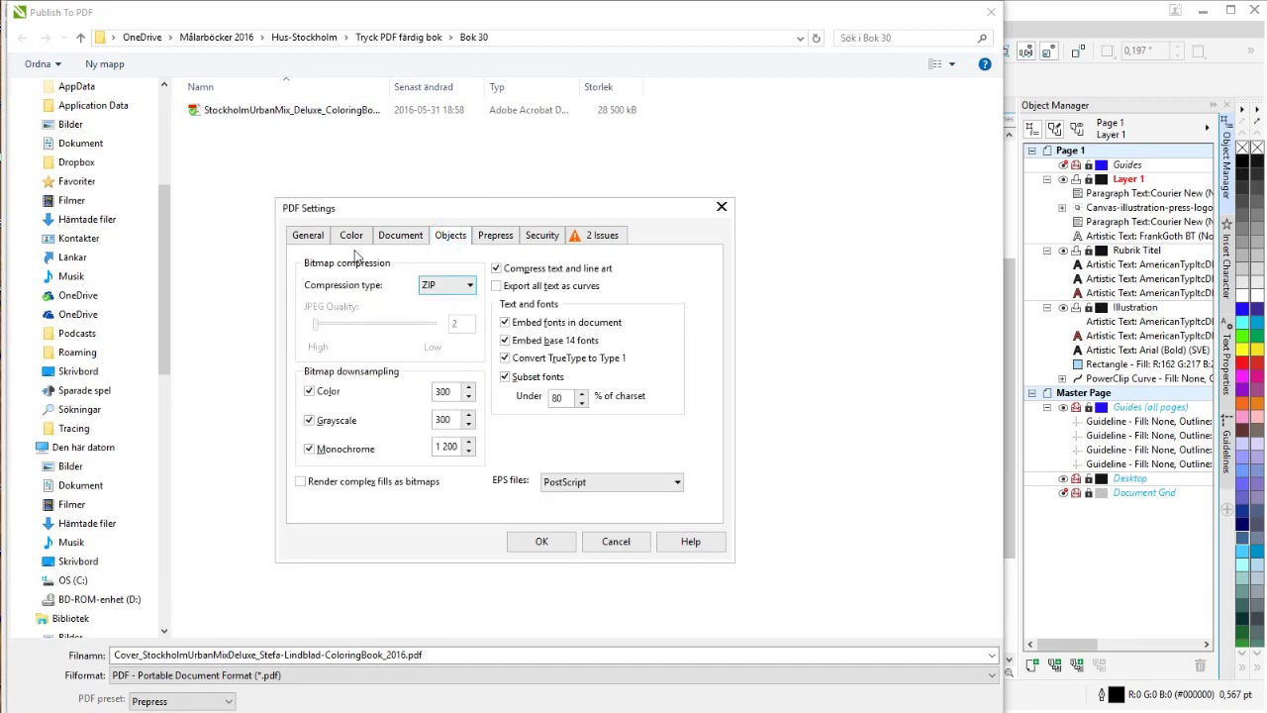
- Append ", www" to the author's name in the PDF document settings
left_click(394, 238)
left_click(447, 259)
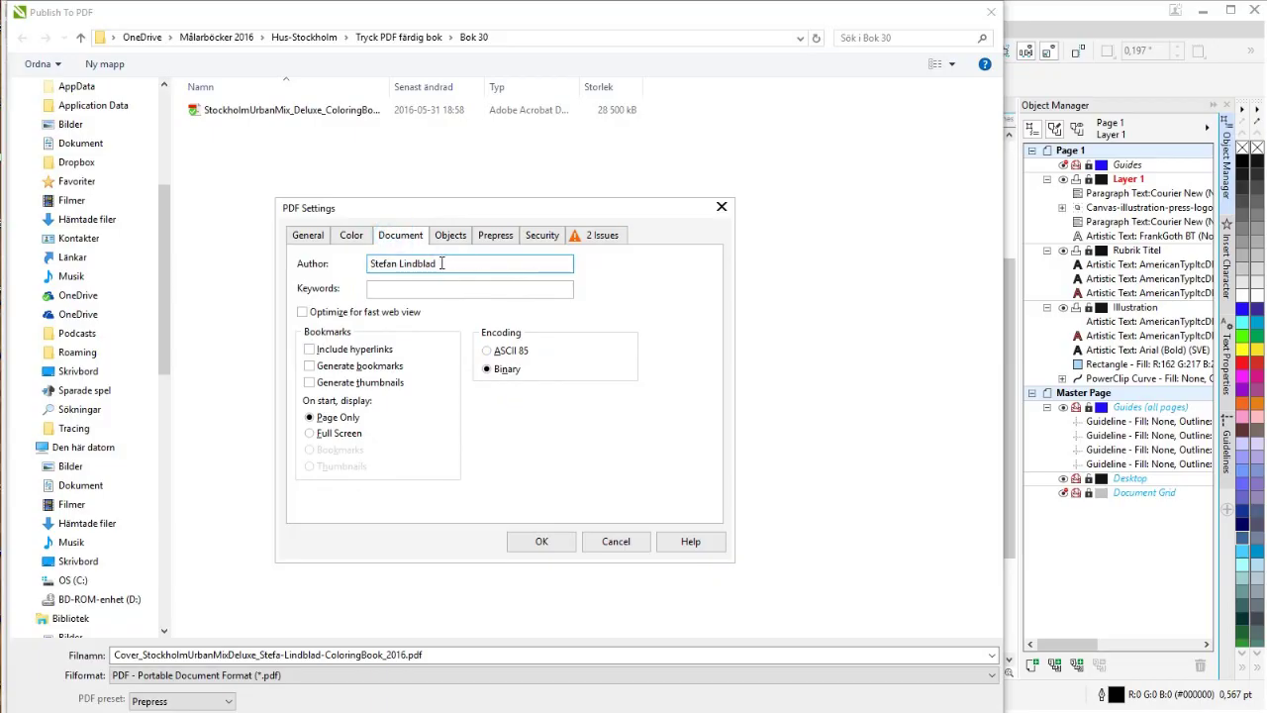
type(", wwww")
key("BackSpace")
left_click(475, 288)
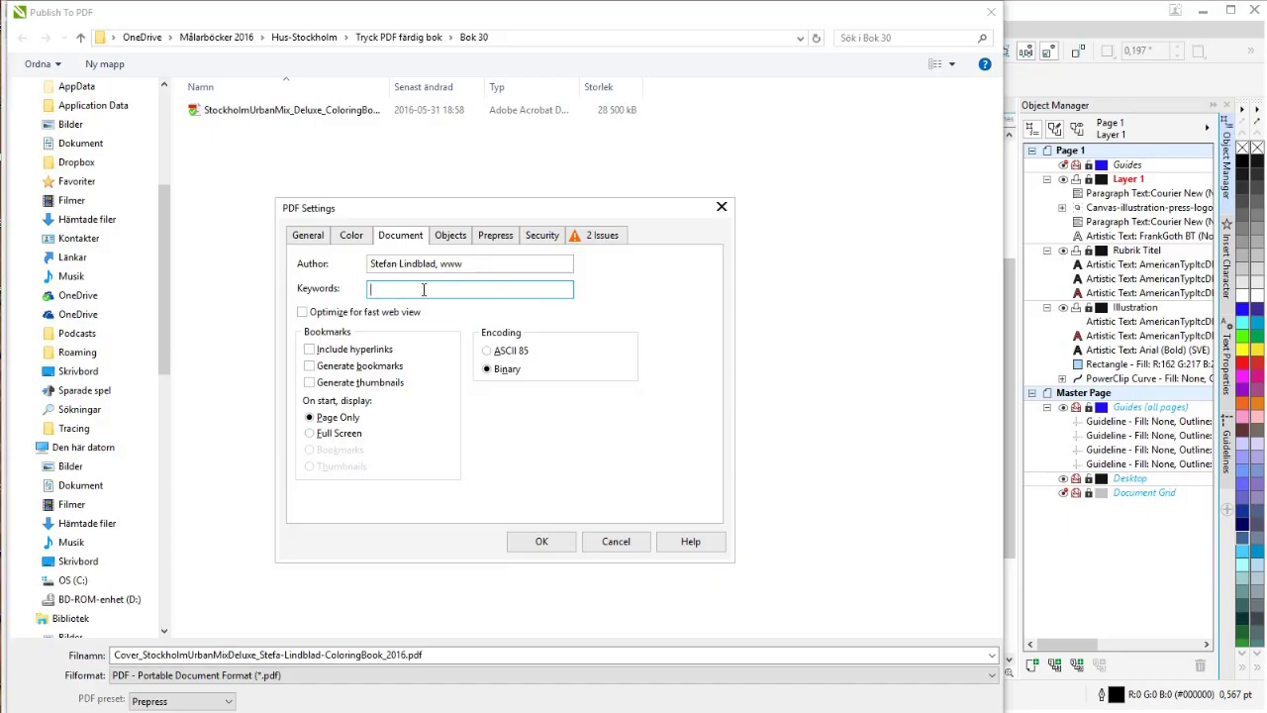
left_click(511, 272)
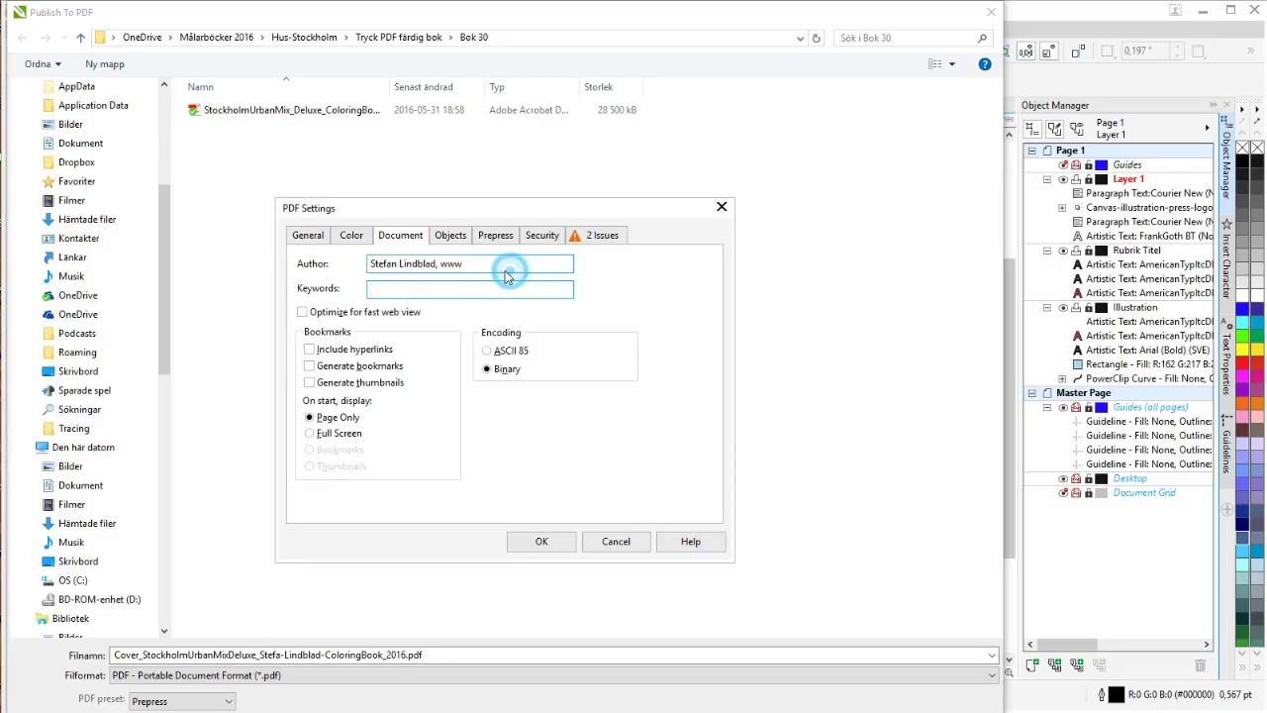
left_click(498, 267)
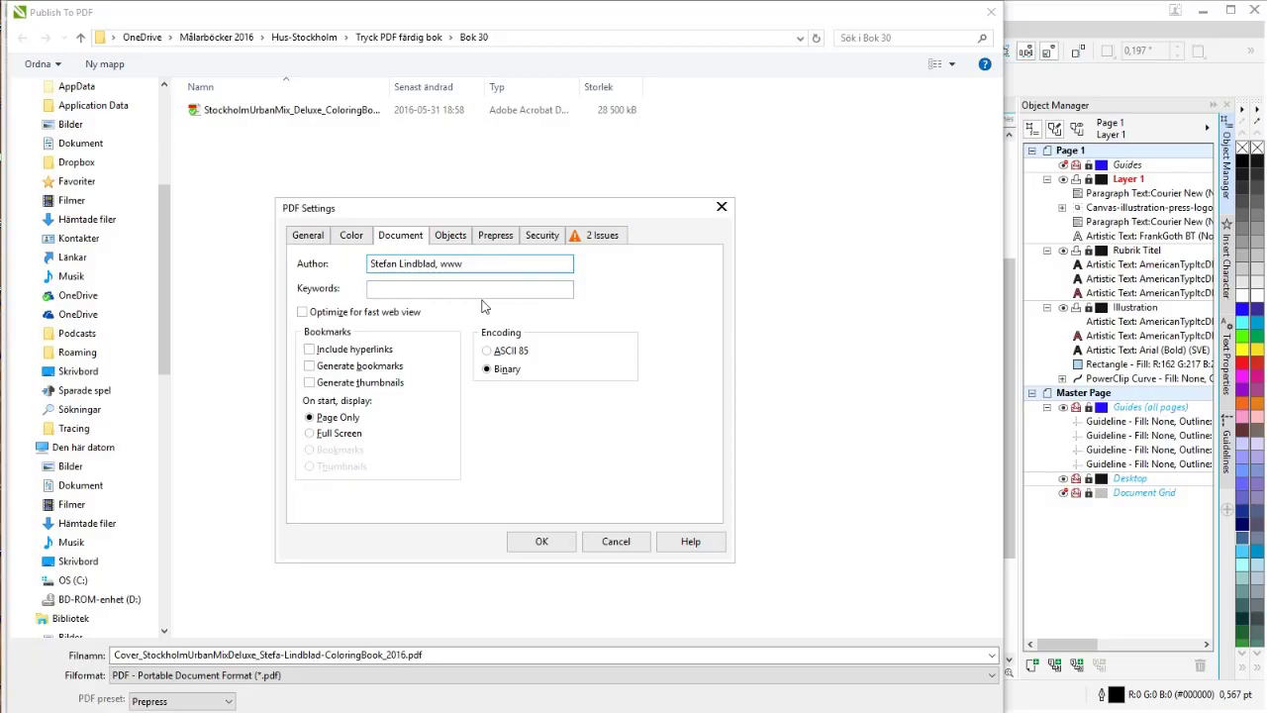
- Review the PDF color, general, document and object settings, and cancel both the settings and the PDF publishing
left_click(347, 237)
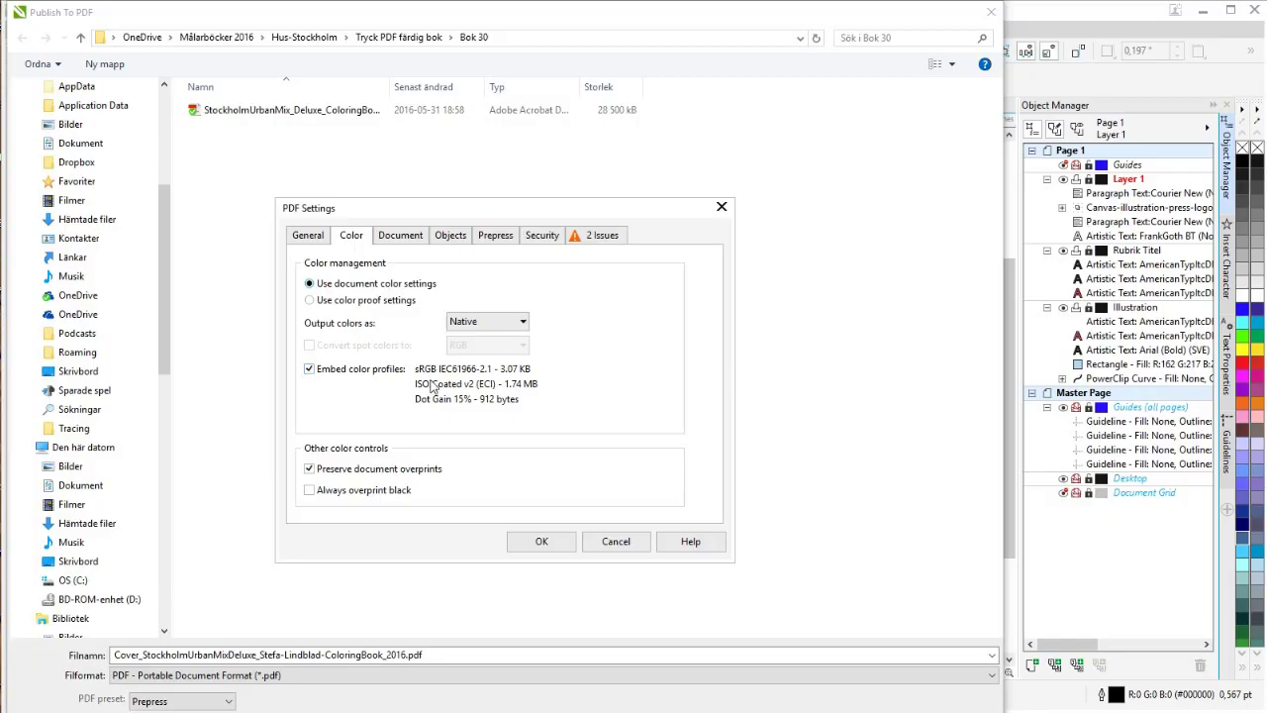
left_click(299, 240)
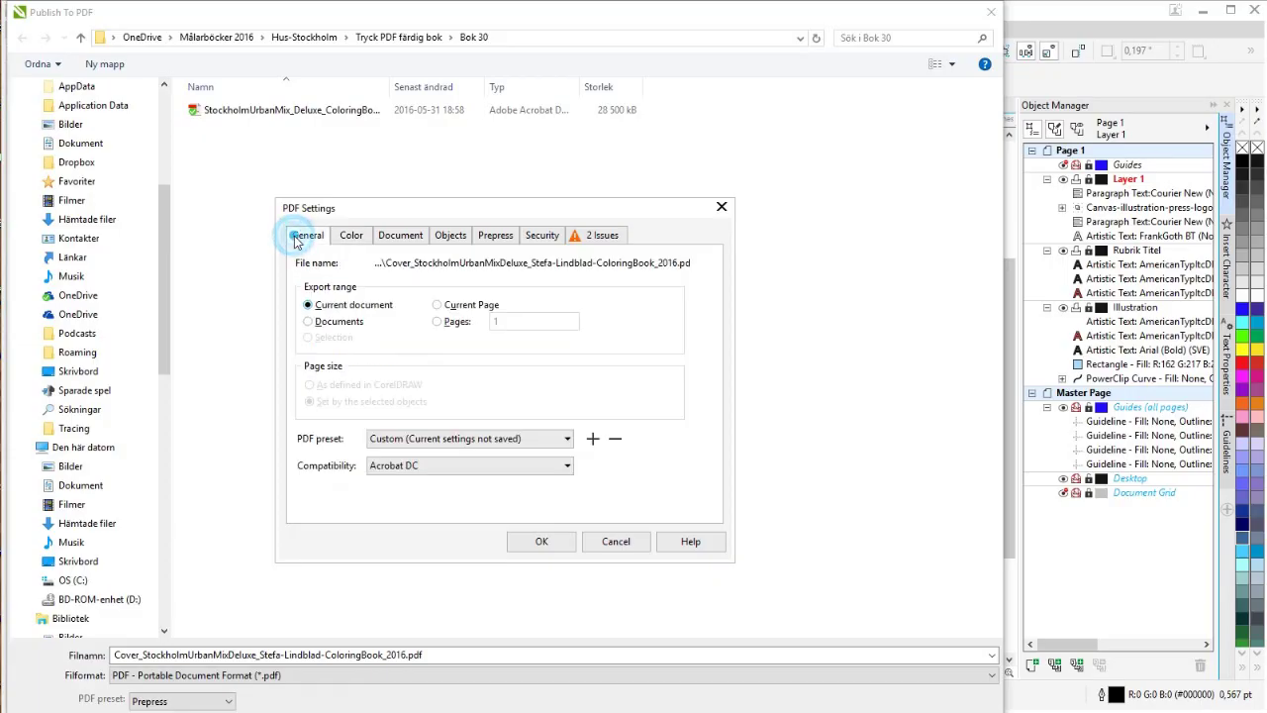
left_click(348, 238)
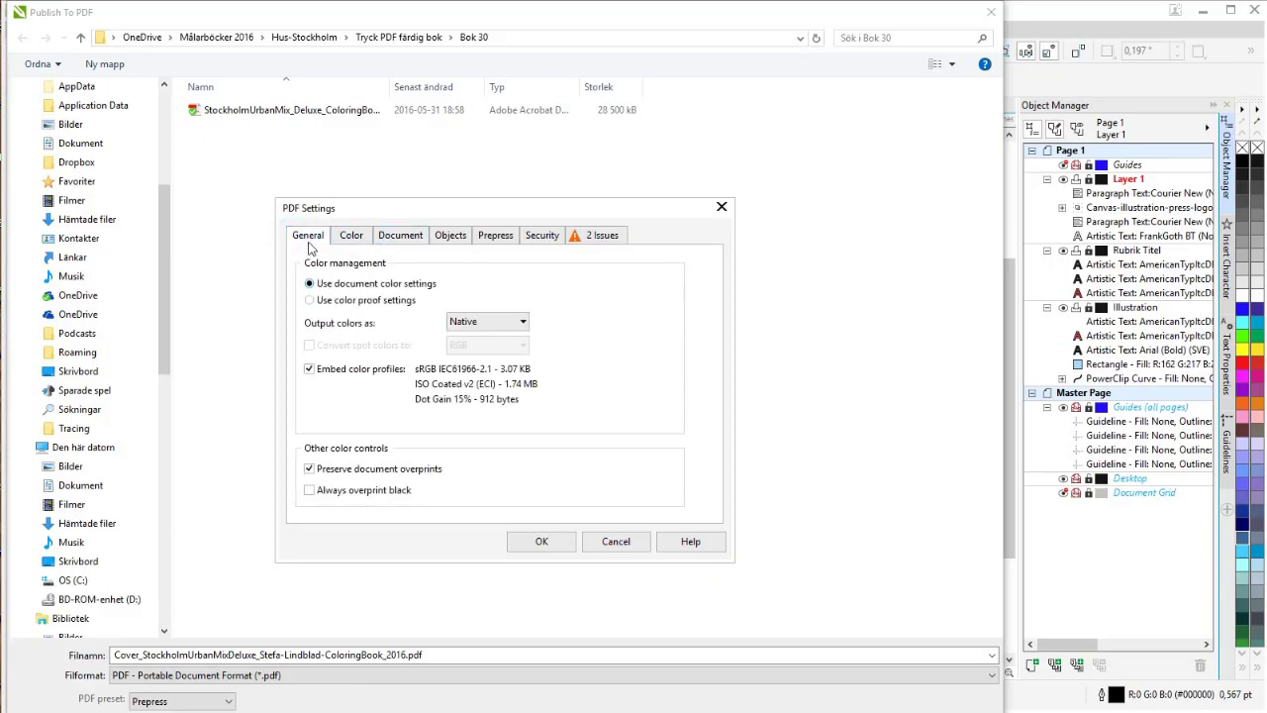
left_click(309, 247)
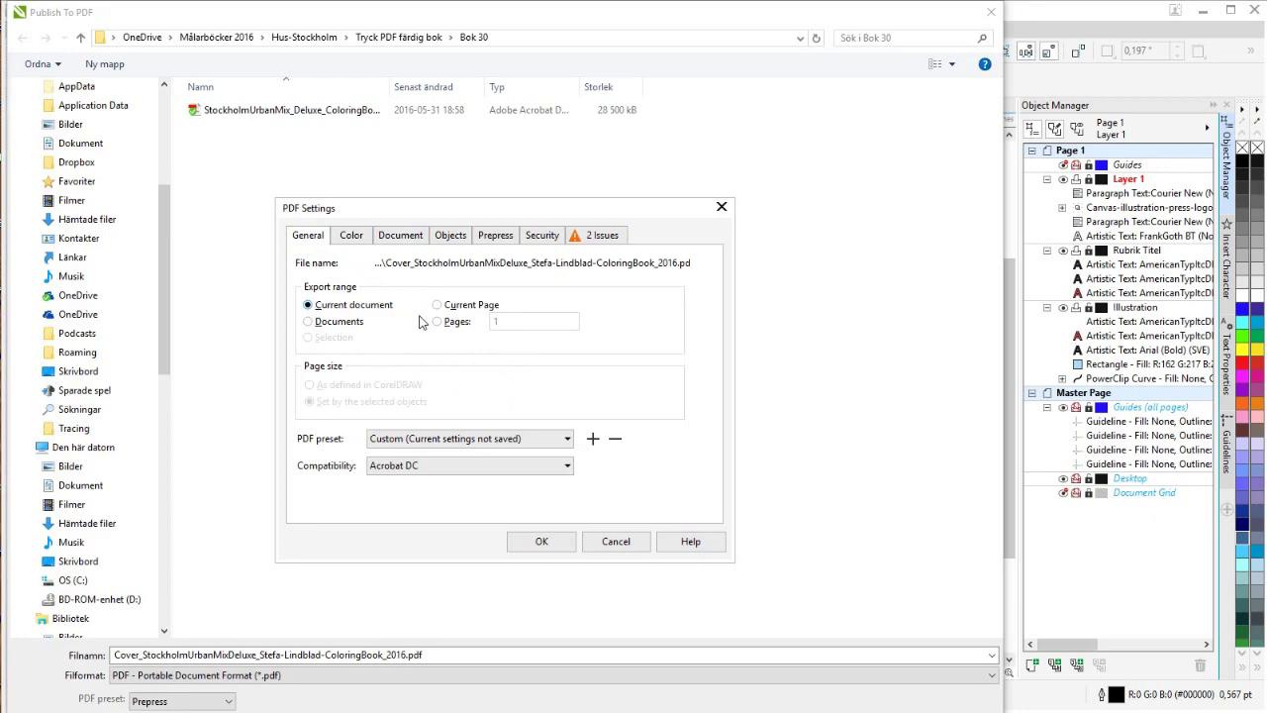
left_click(351, 242)
left_click(401, 242)
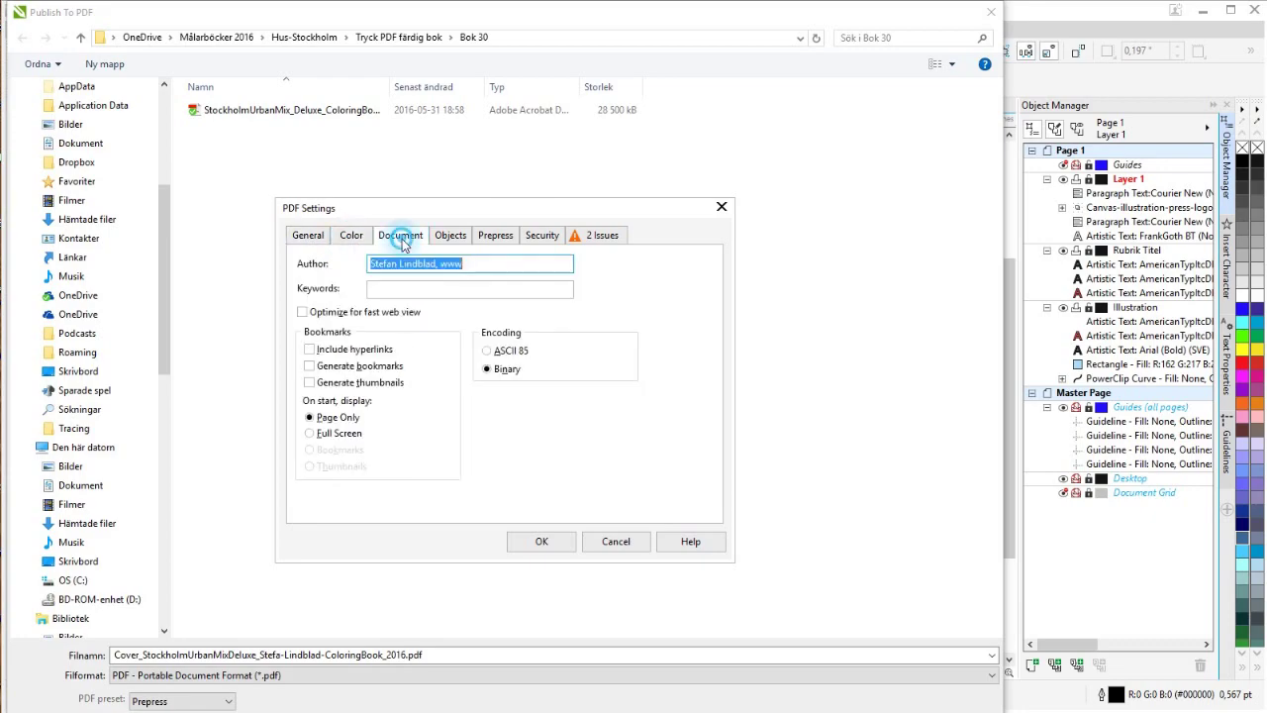
left_click(454, 240)
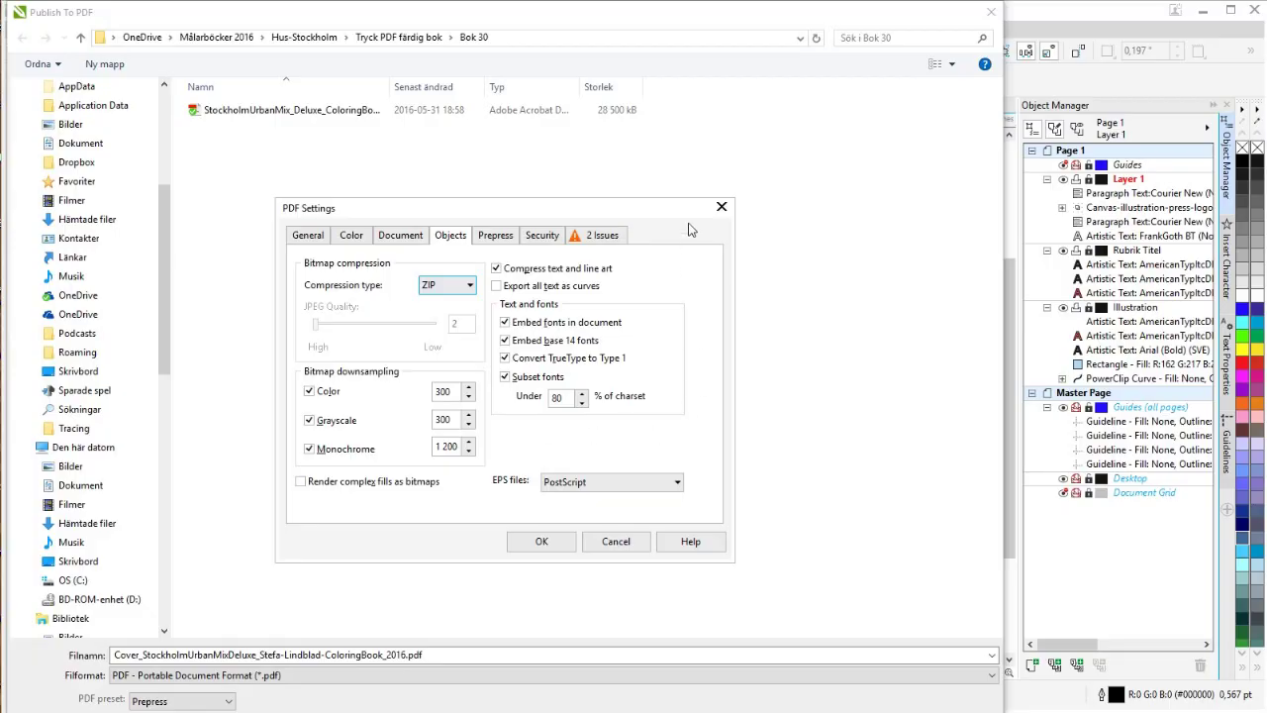
left_click(722, 207)
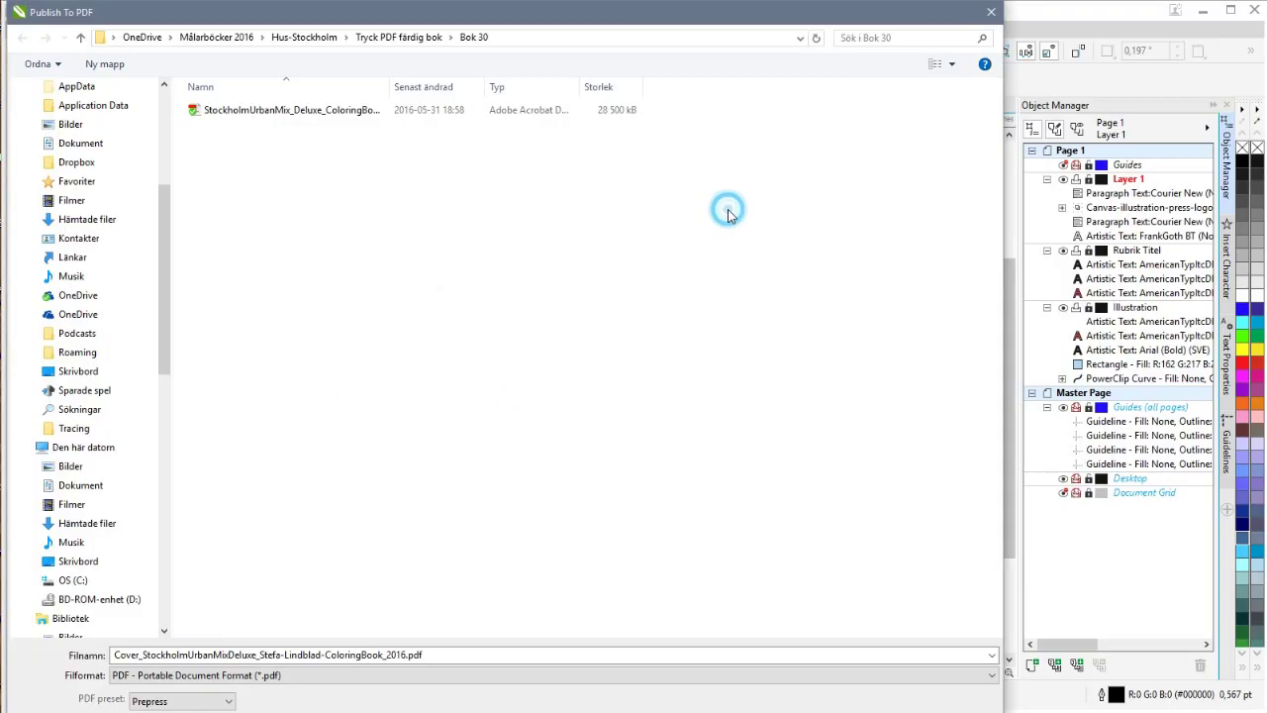
left_click(986, 14)
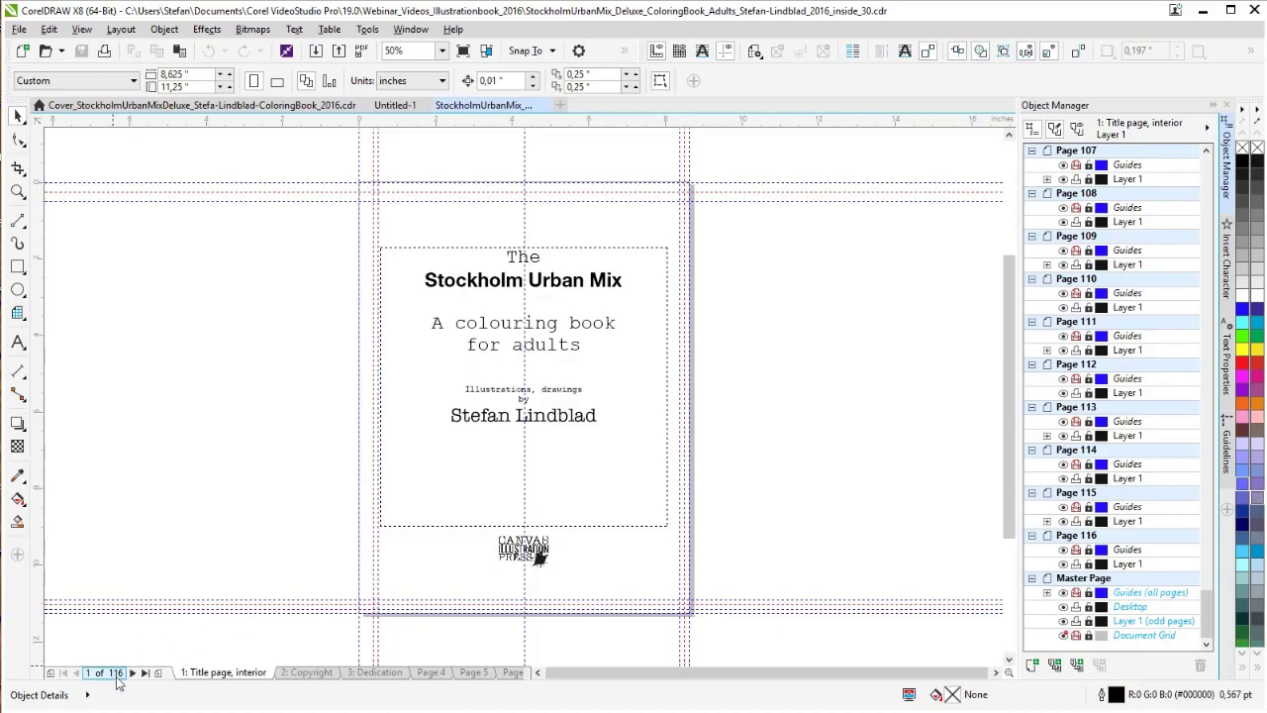
- Look through the interior book document from the Copyright and Dedication pages up to the coffee cup illustration on Page 7
left_click(305, 673)
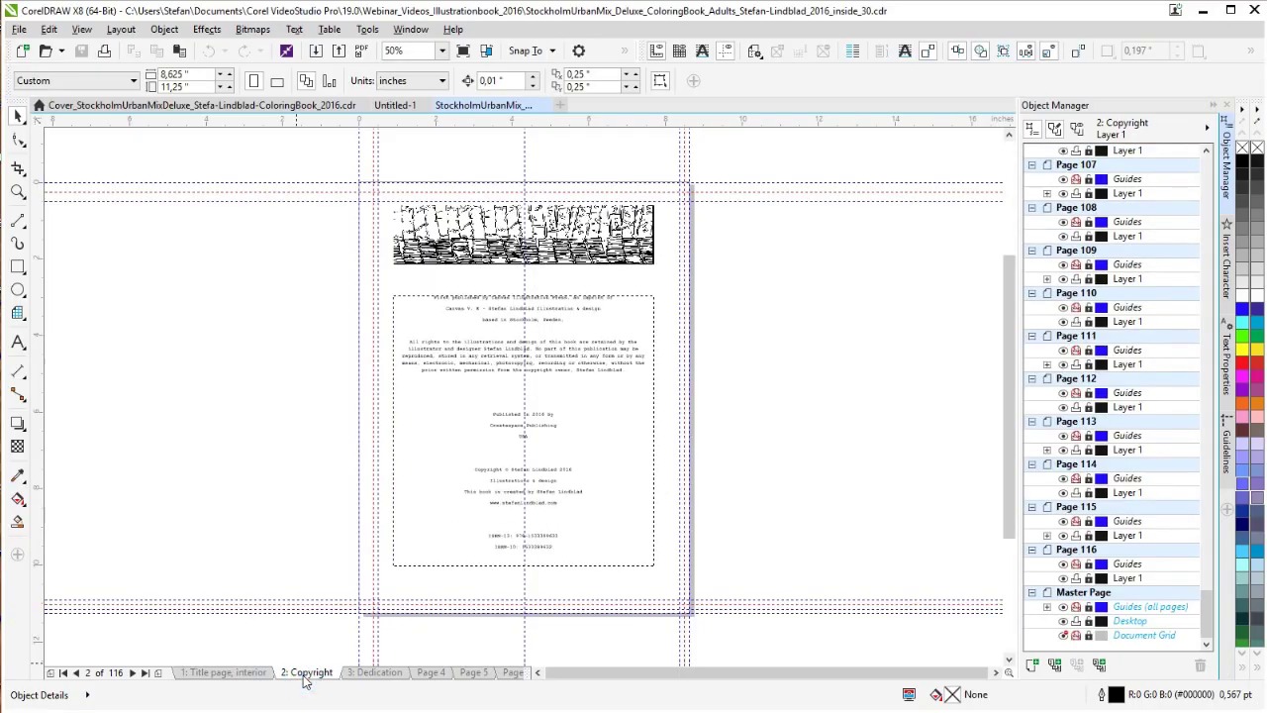
left_click(381, 673)
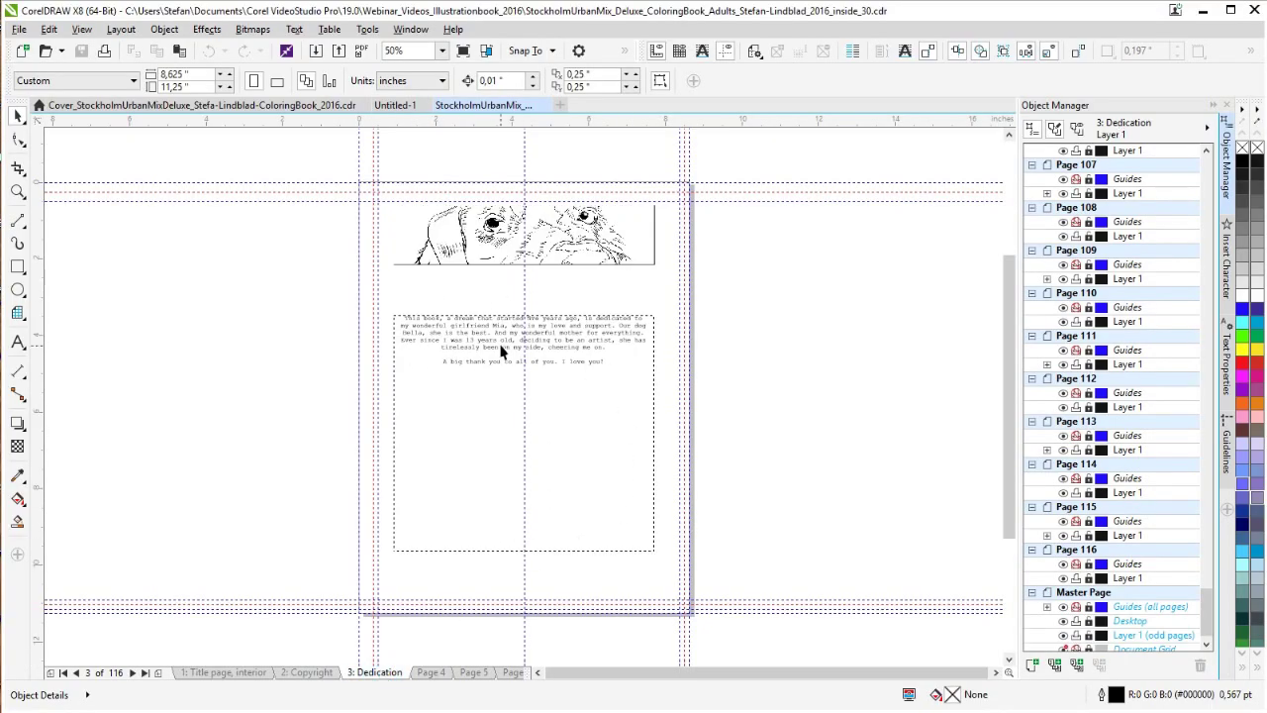
left_click(431, 673)
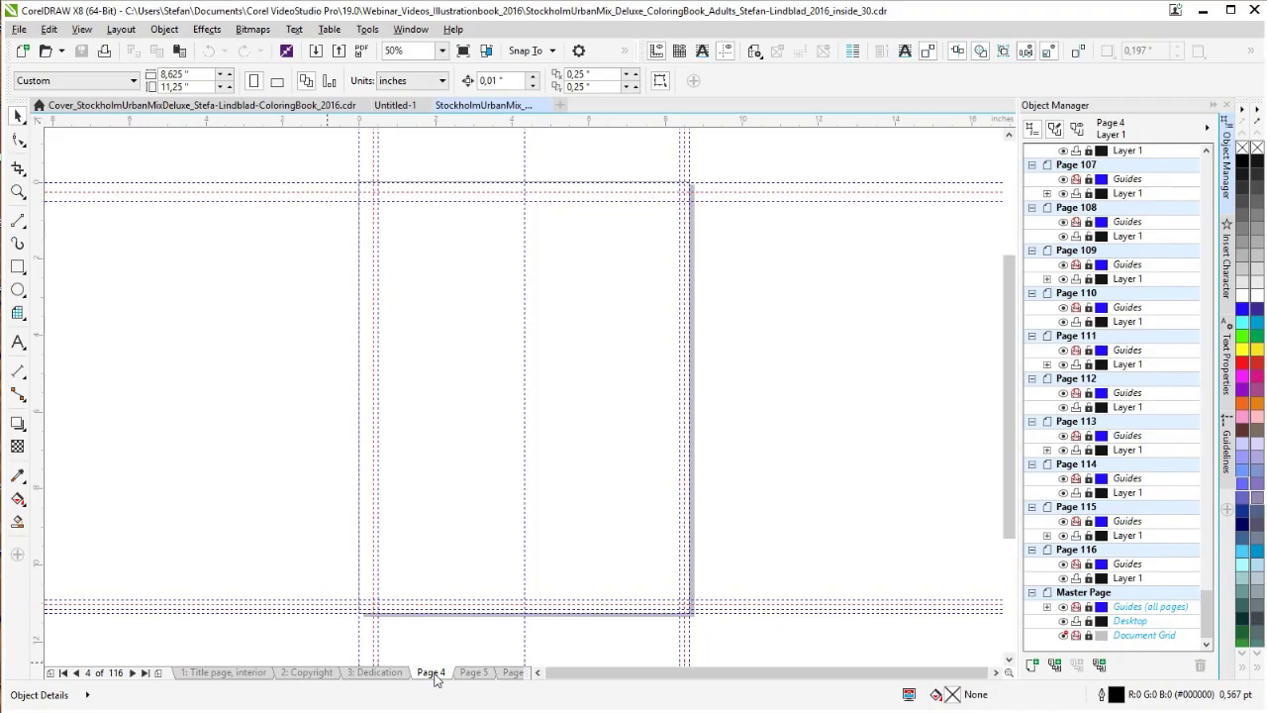
left_click(396, 675)
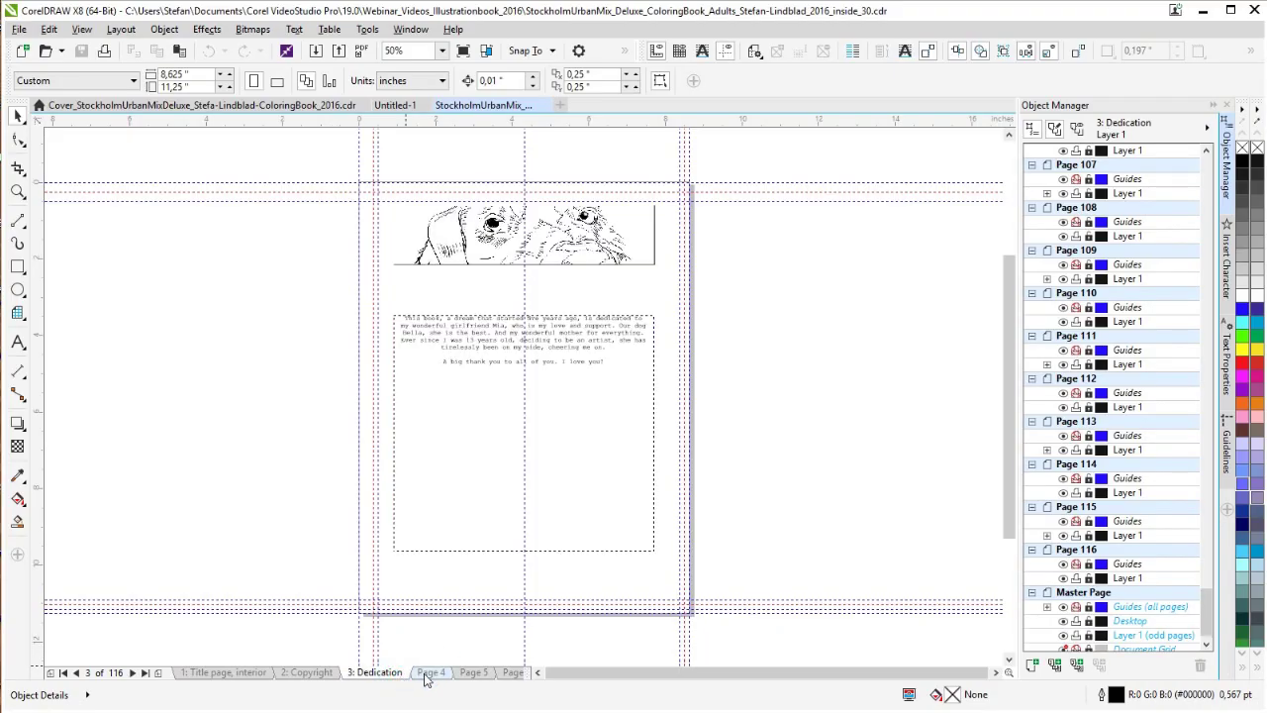
left_click(427, 674)
left_click(473, 674)
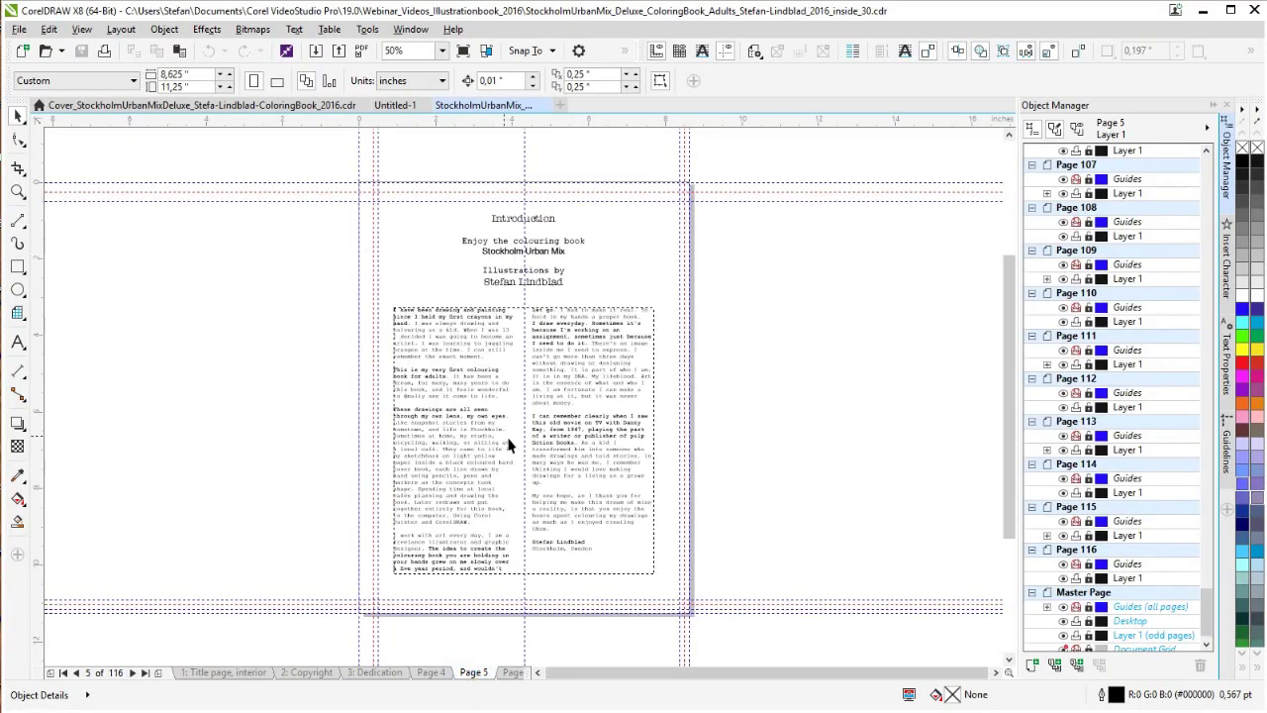
left_click(512, 674)
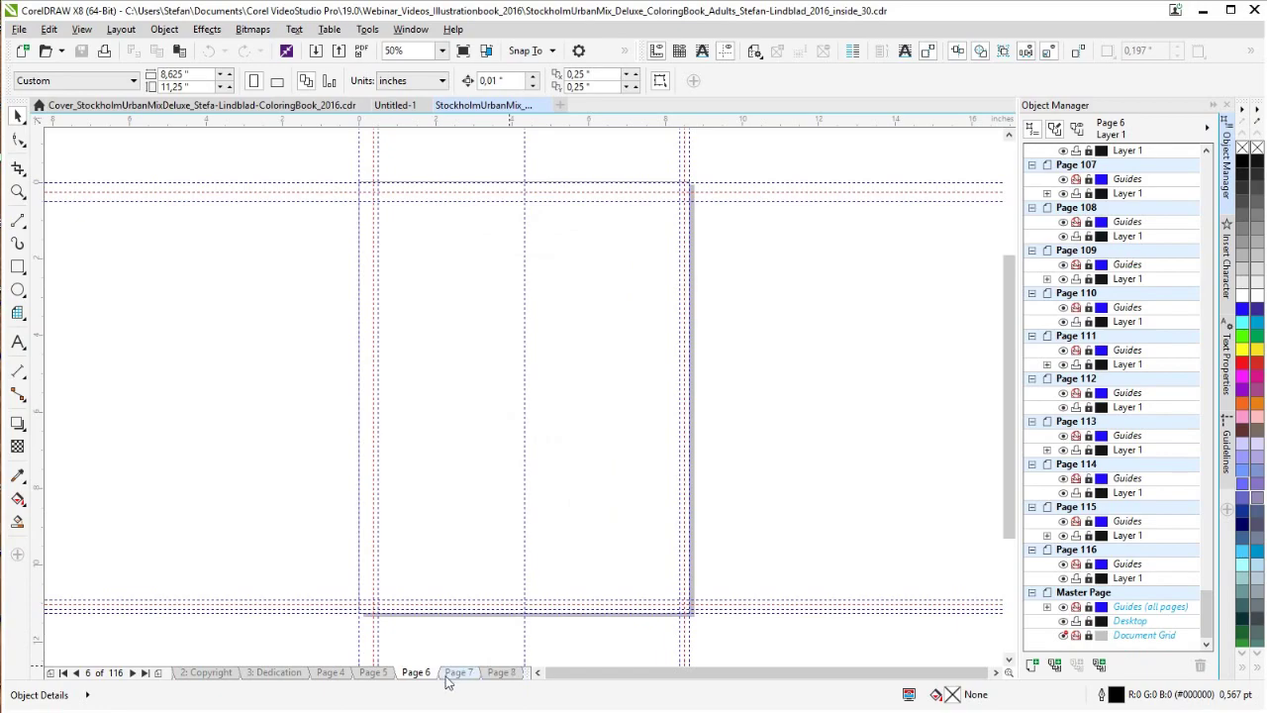
left_click(461, 673)
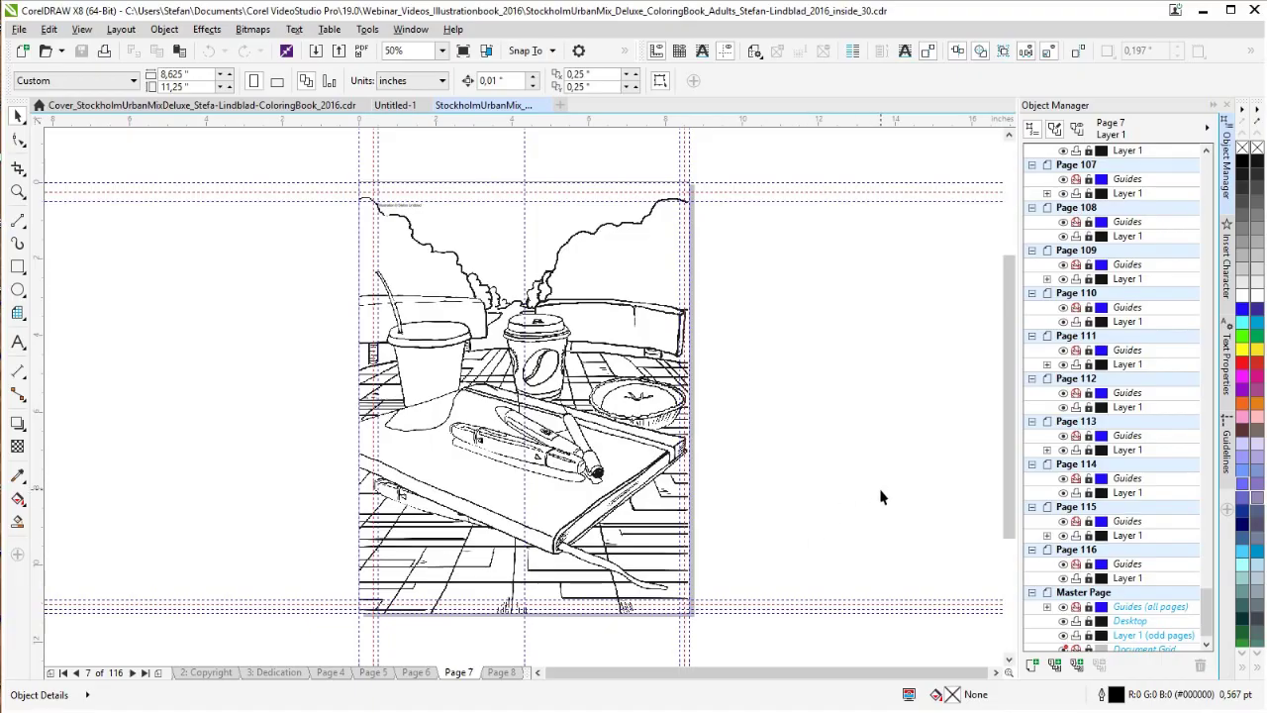
- Show the interior book document in page sorter view with small thumbnails and collapse the Object Manager
left_click(485, 53)
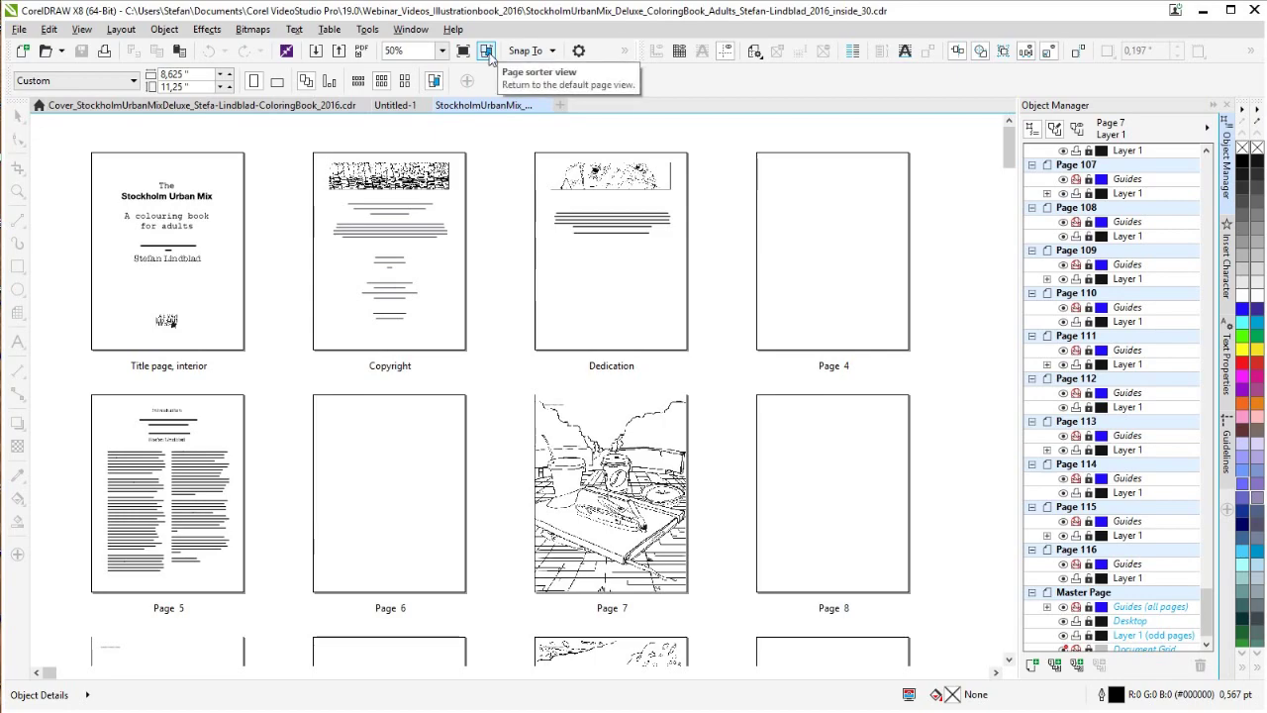
left_click(81, 29)
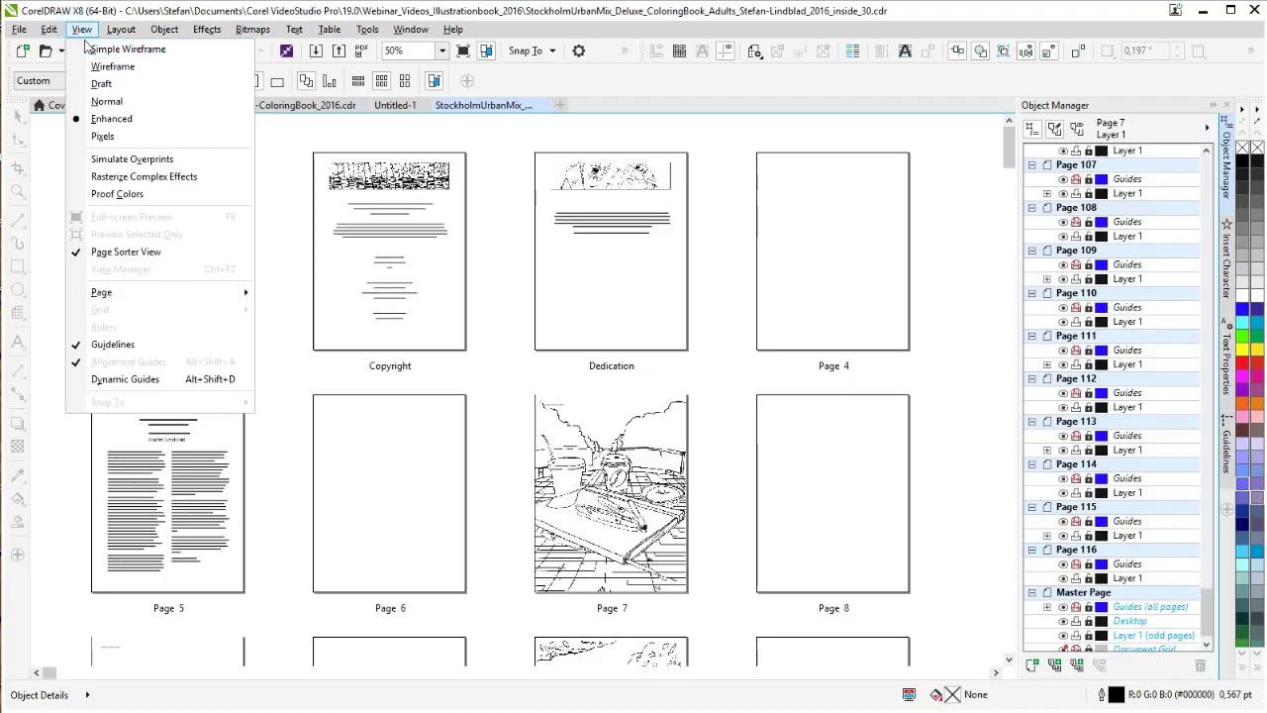
left_click(571, 16)
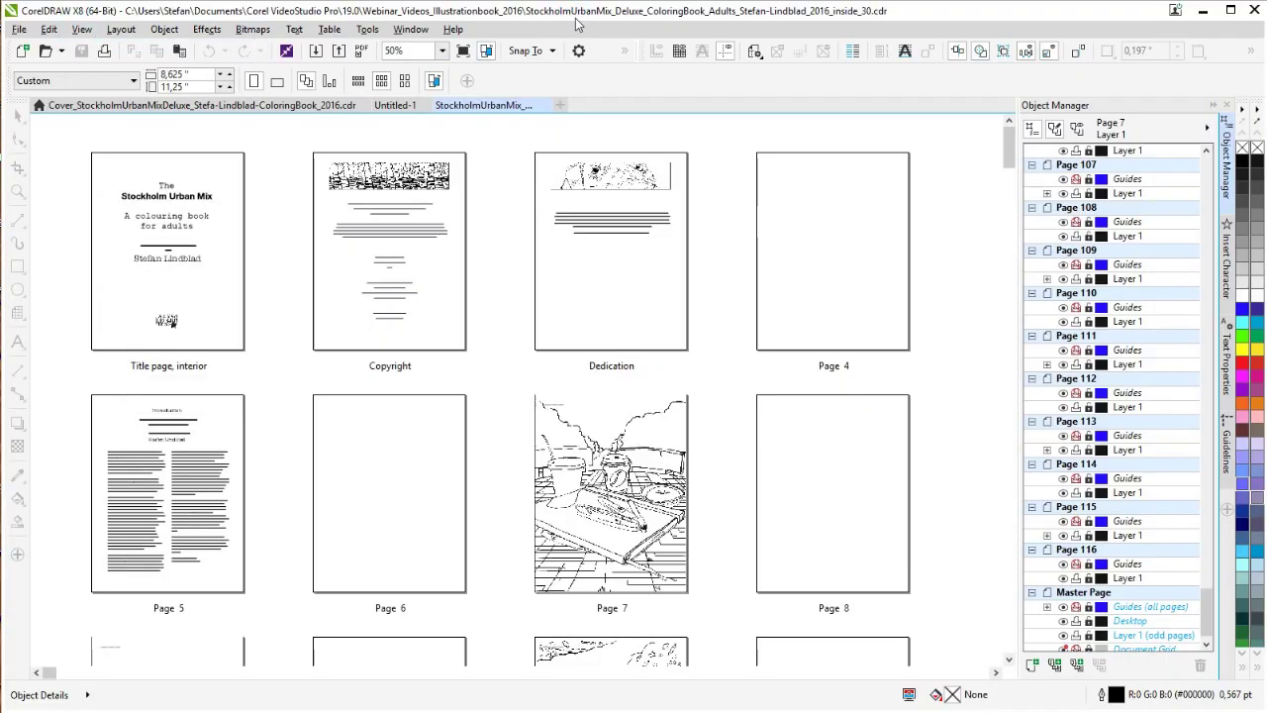
left_click(366, 82)
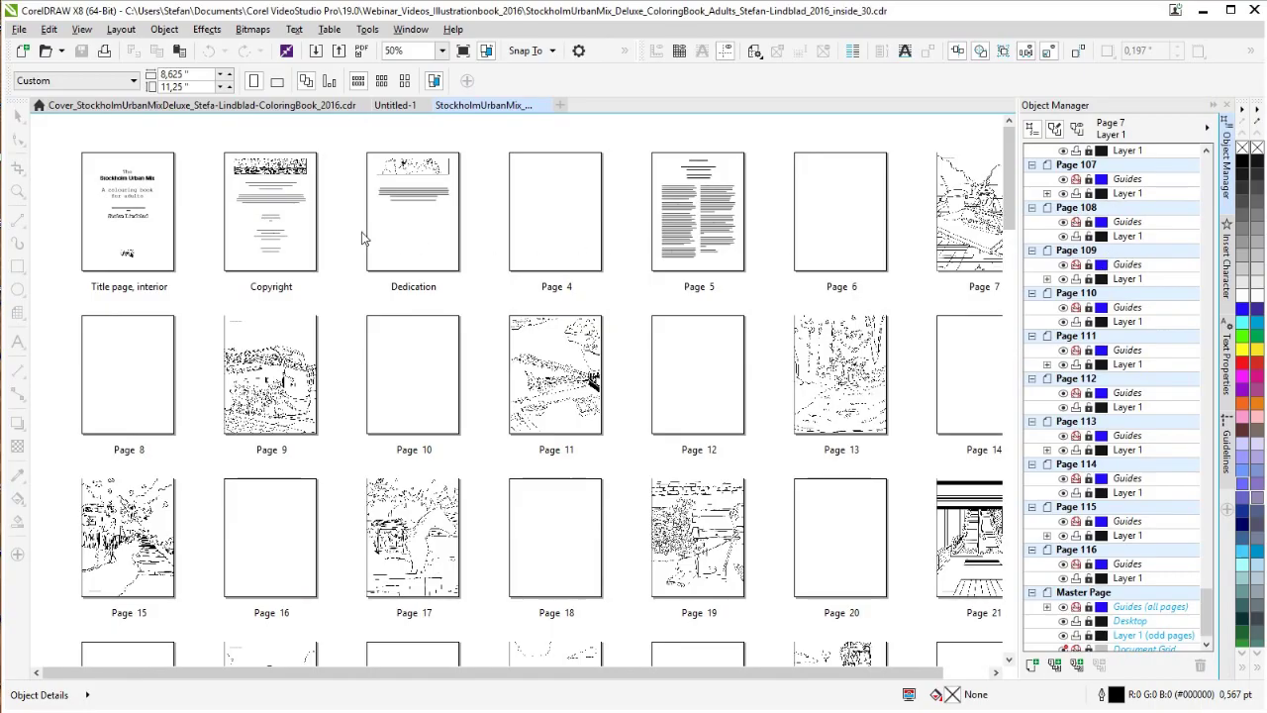
left_click(141, 230)
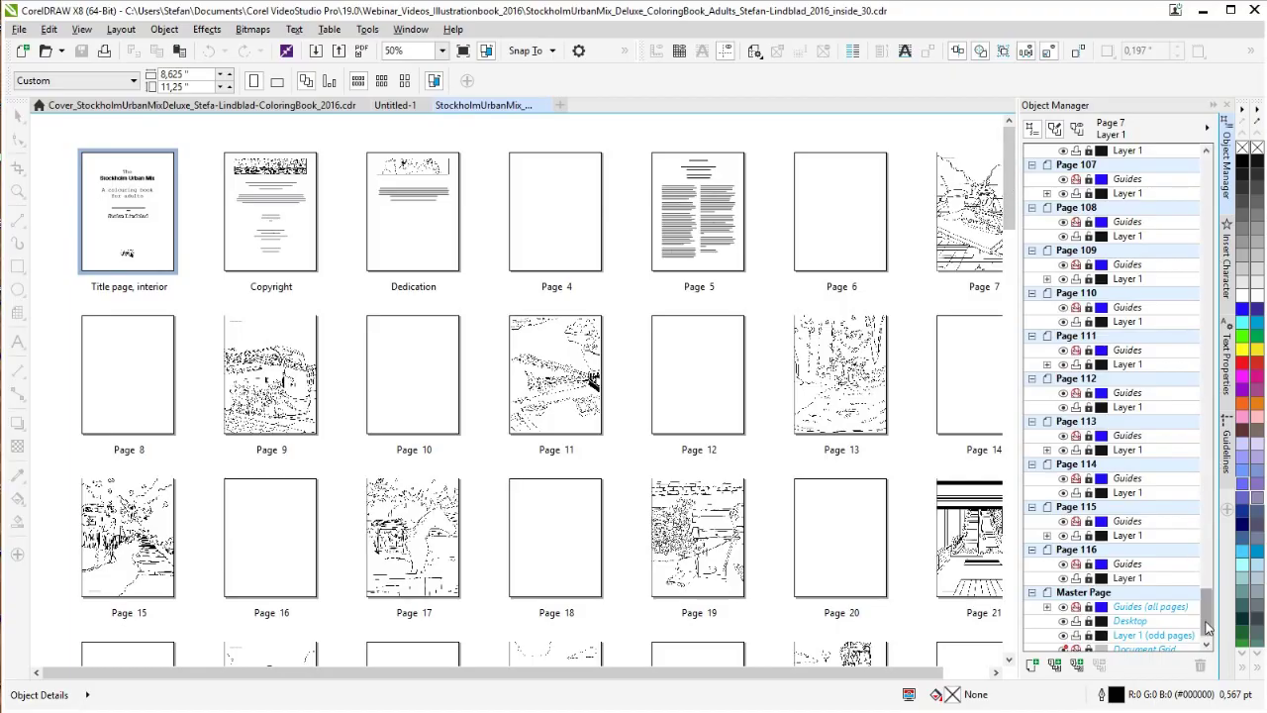
left_click_drag(1202, 612, 1185, 180)
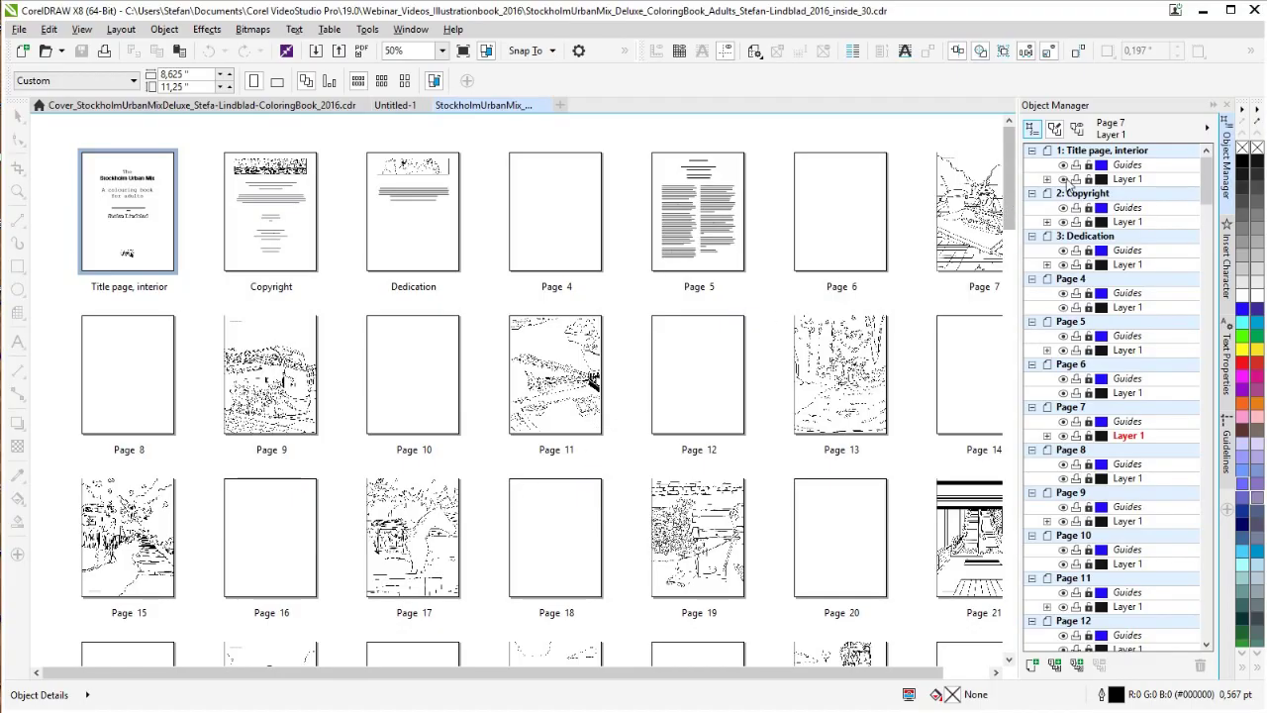
left_click(1214, 107)
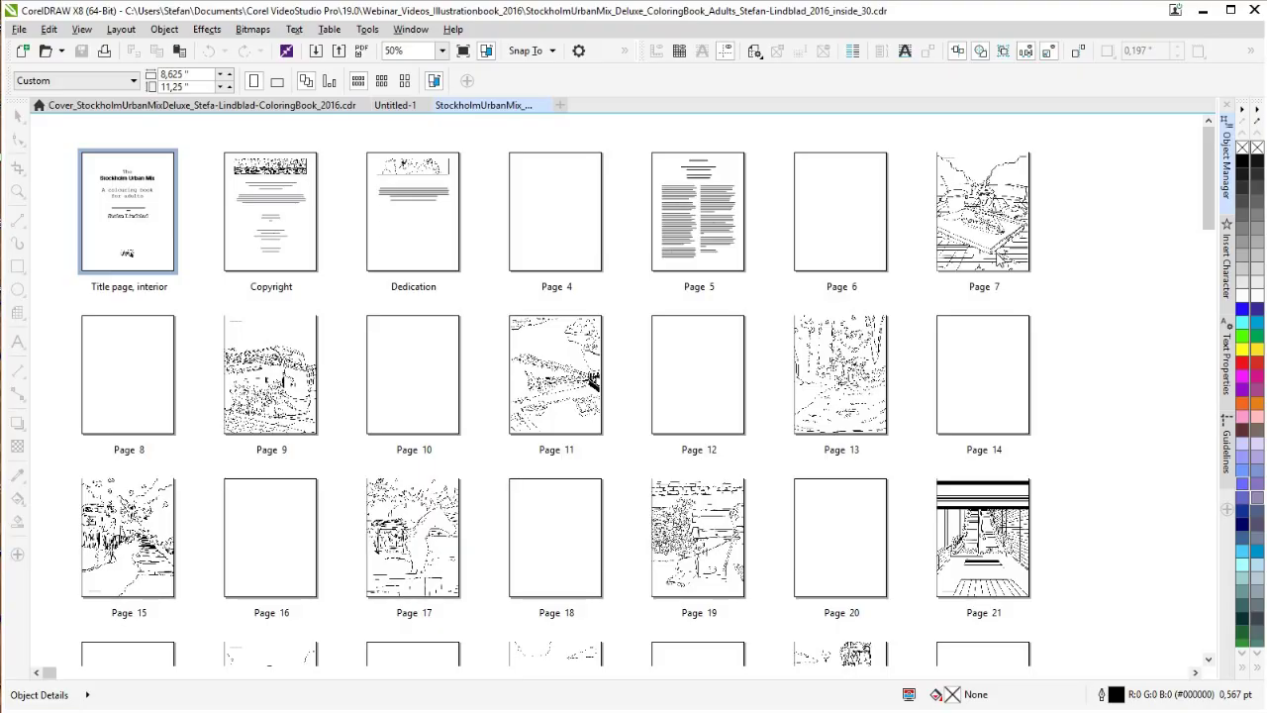
- Examine the book's page order by selecting the thumbnails of Page 6, the title page, Copyright, Dedication and Page 4
left_click(863, 262)
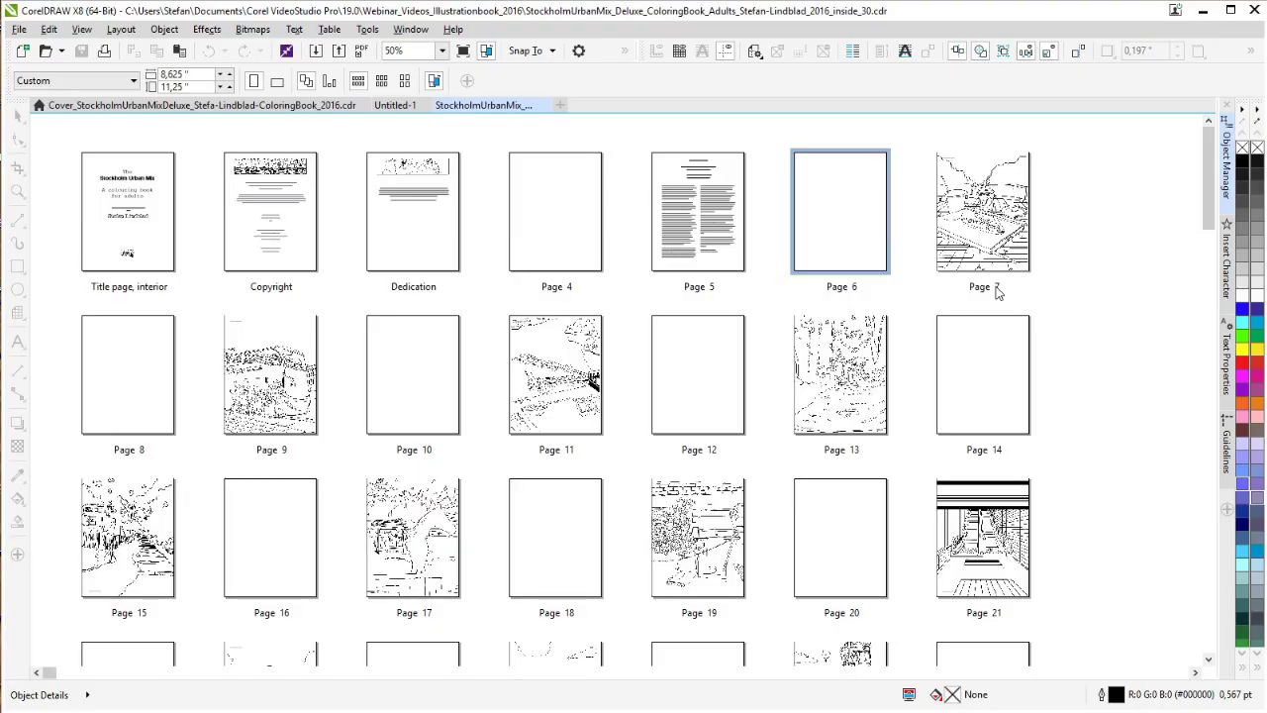
left_click(201, 210)
left_click(144, 216)
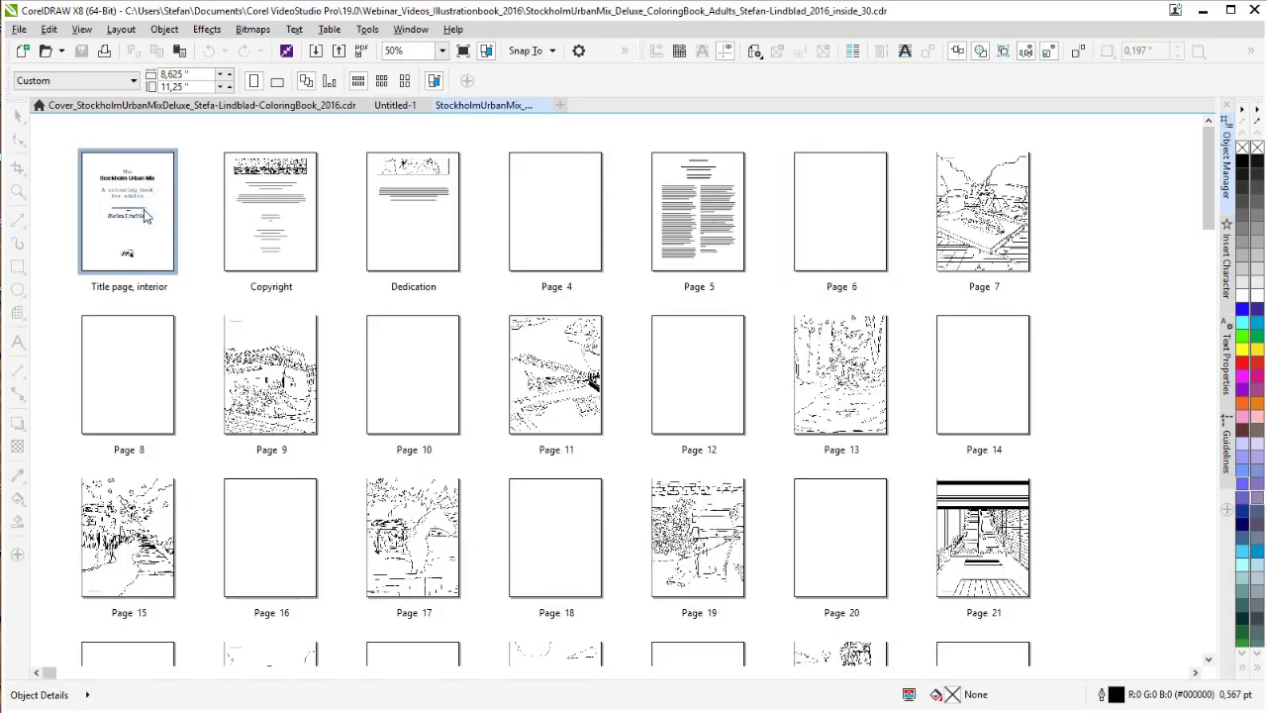
left_click(266, 233)
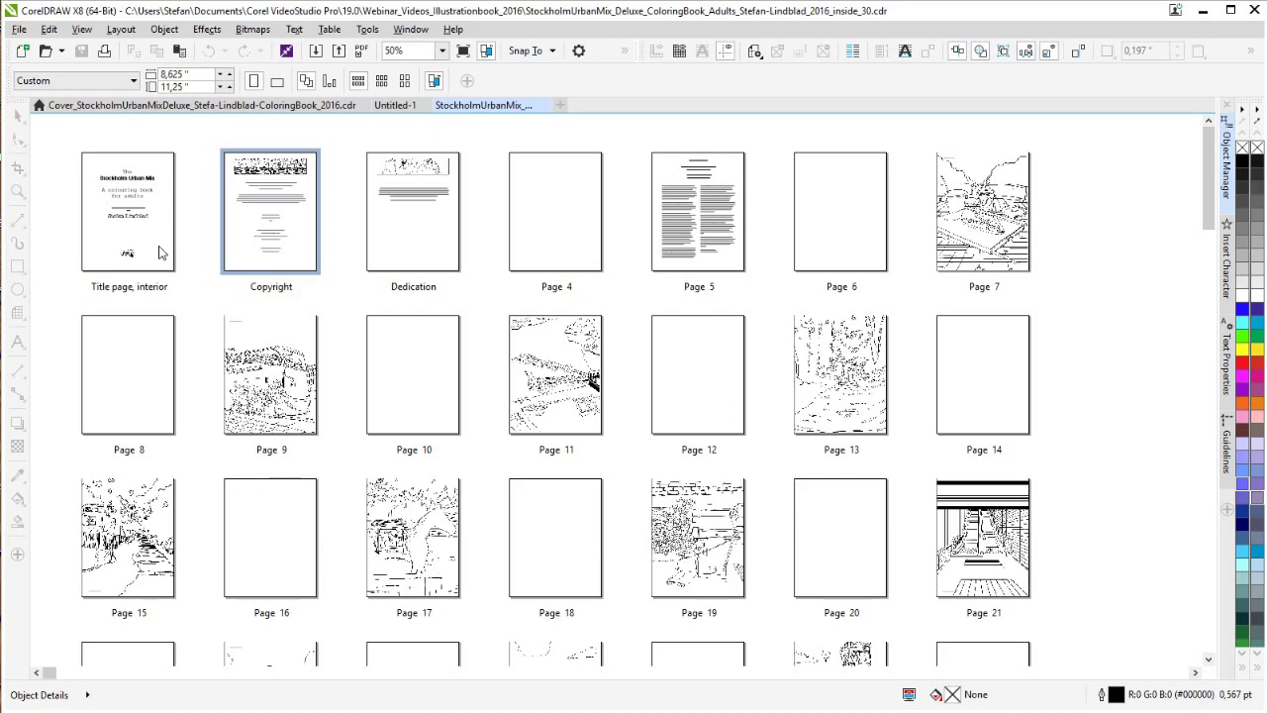
left_click(376, 240)
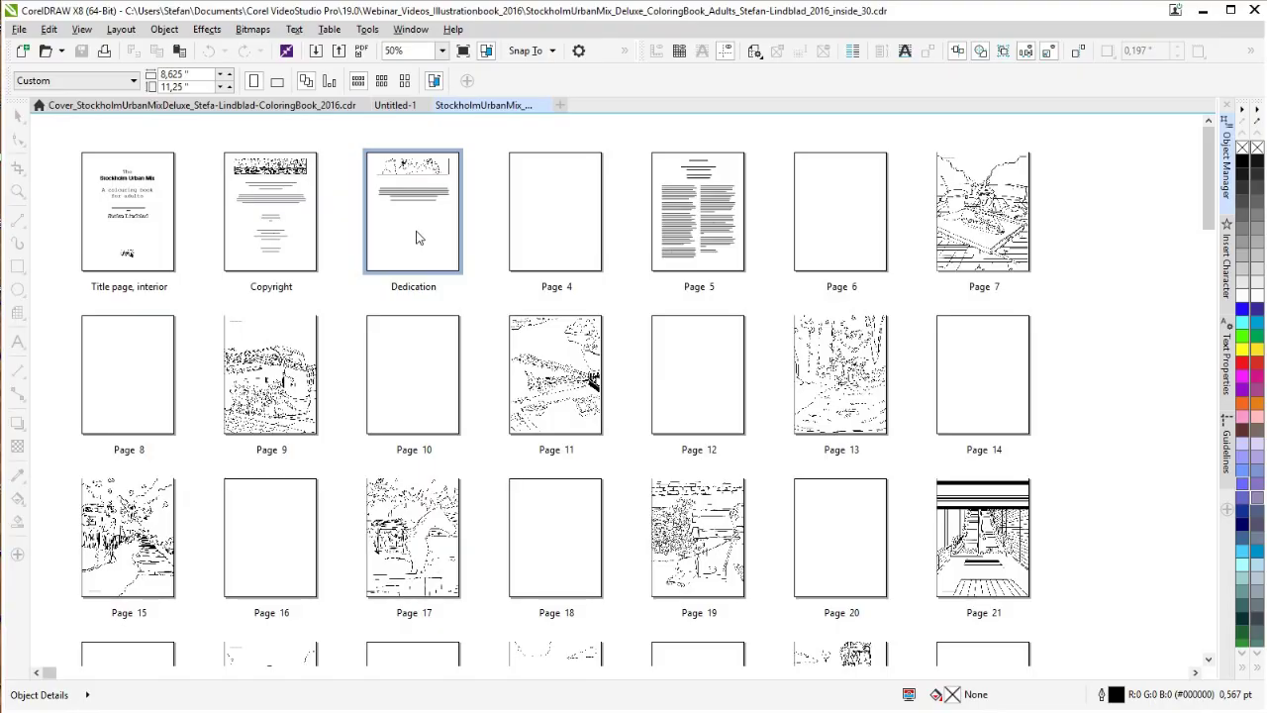
left_click(561, 244)
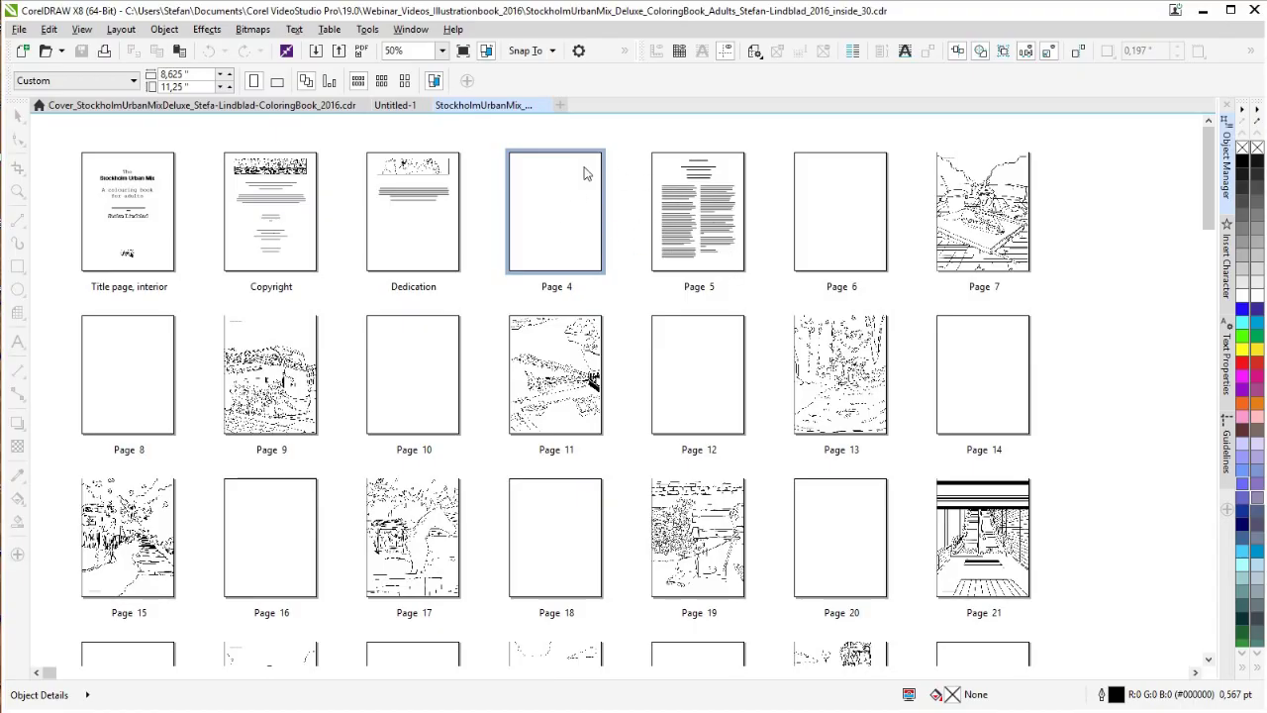
- Examine the alternation of blank and illustrated pages by selecting the thumbnails from Page 5 through Page 14
left_click(719, 210)
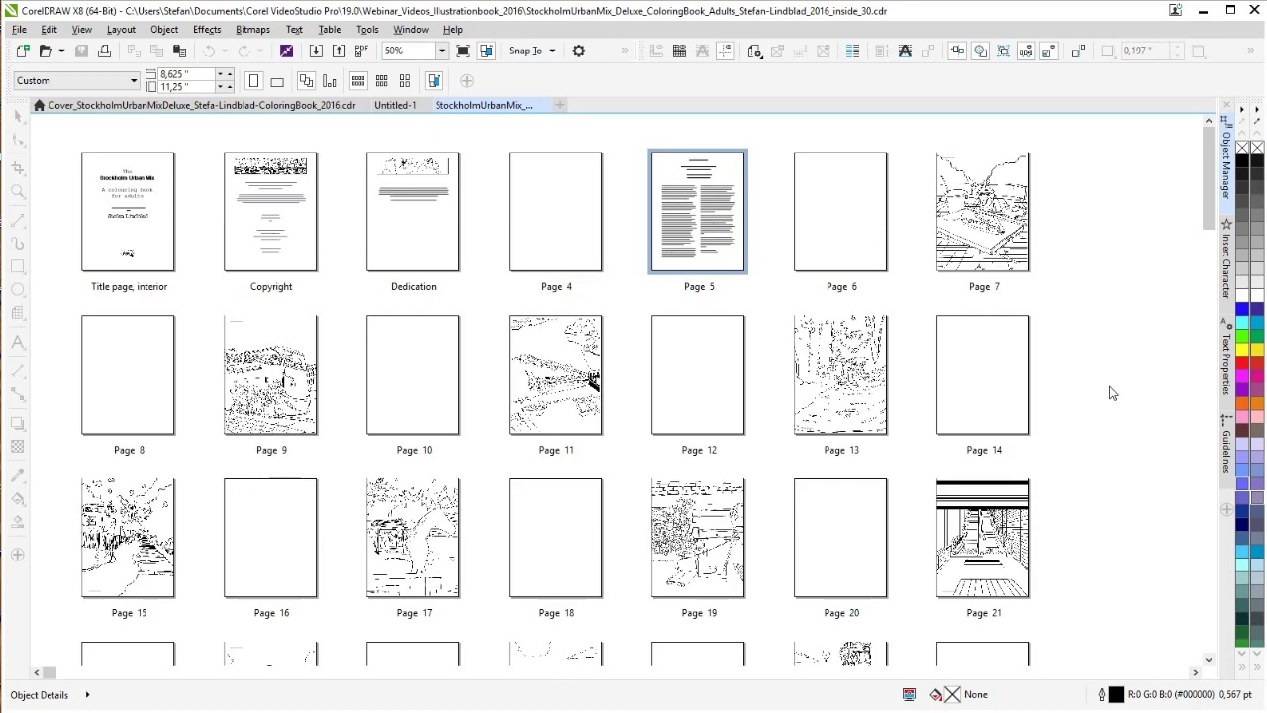
left_click(1020, 214)
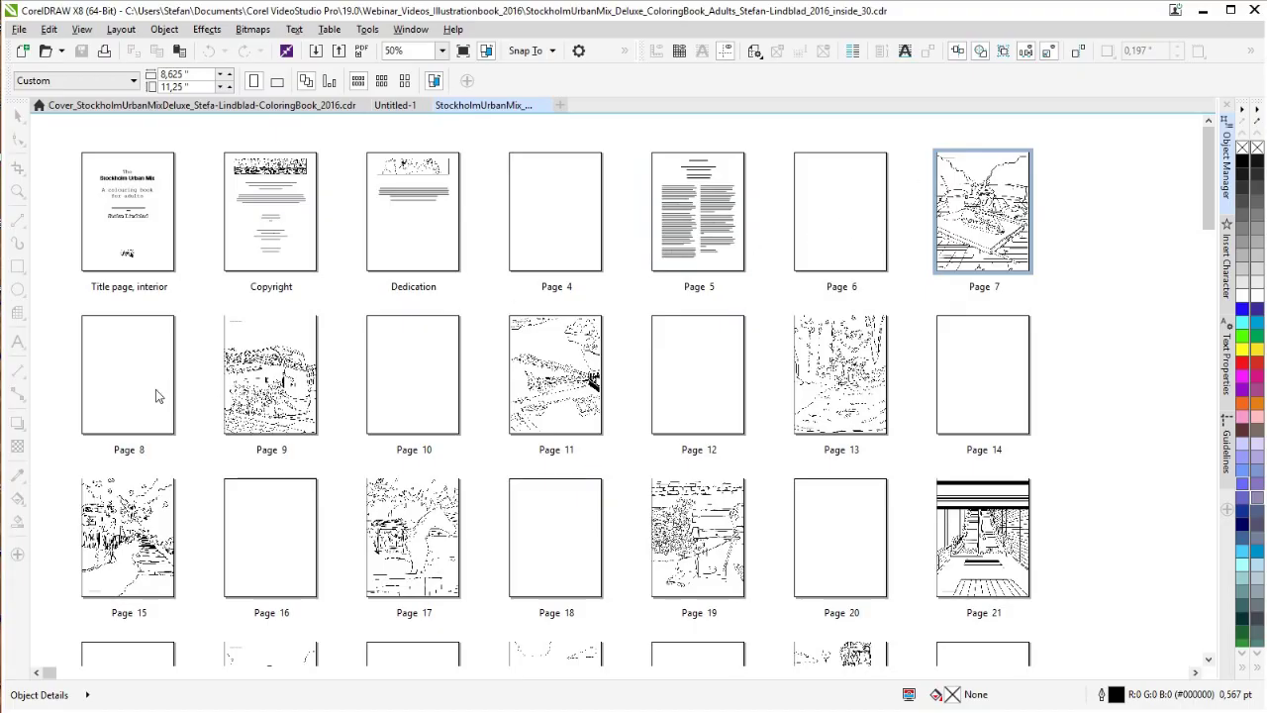
left_click(245, 381)
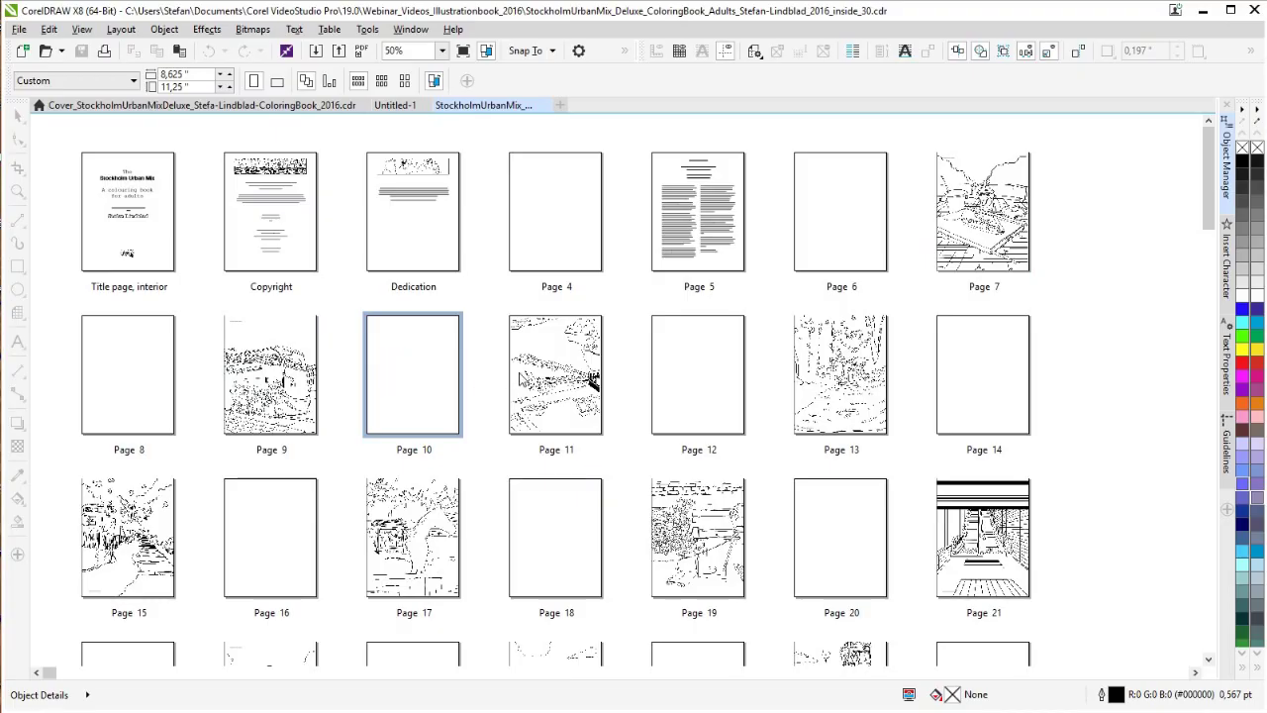
left_click(975, 372)
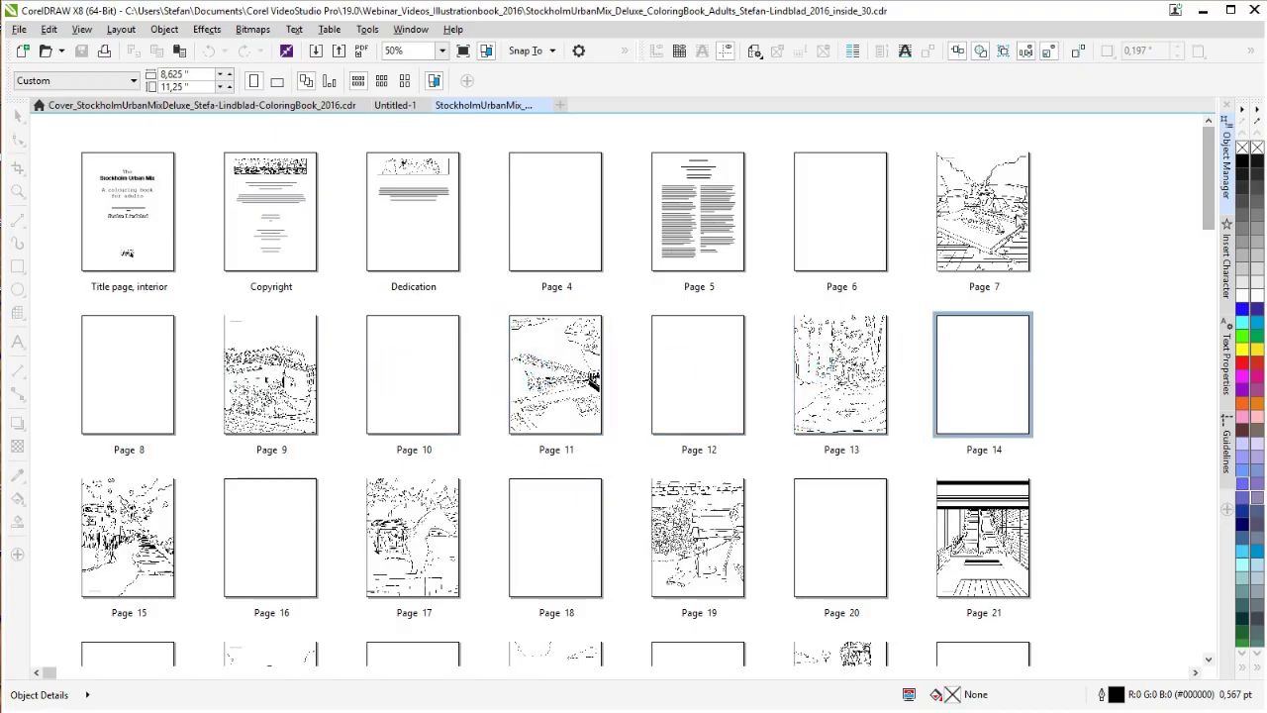
left_click(864, 233)
left_click(972, 230)
left_click(109, 384)
left_click(233, 374)
left_click(377, 367)
left_click(511, 364)
left_click(664, 373)
left_click(809, 382)
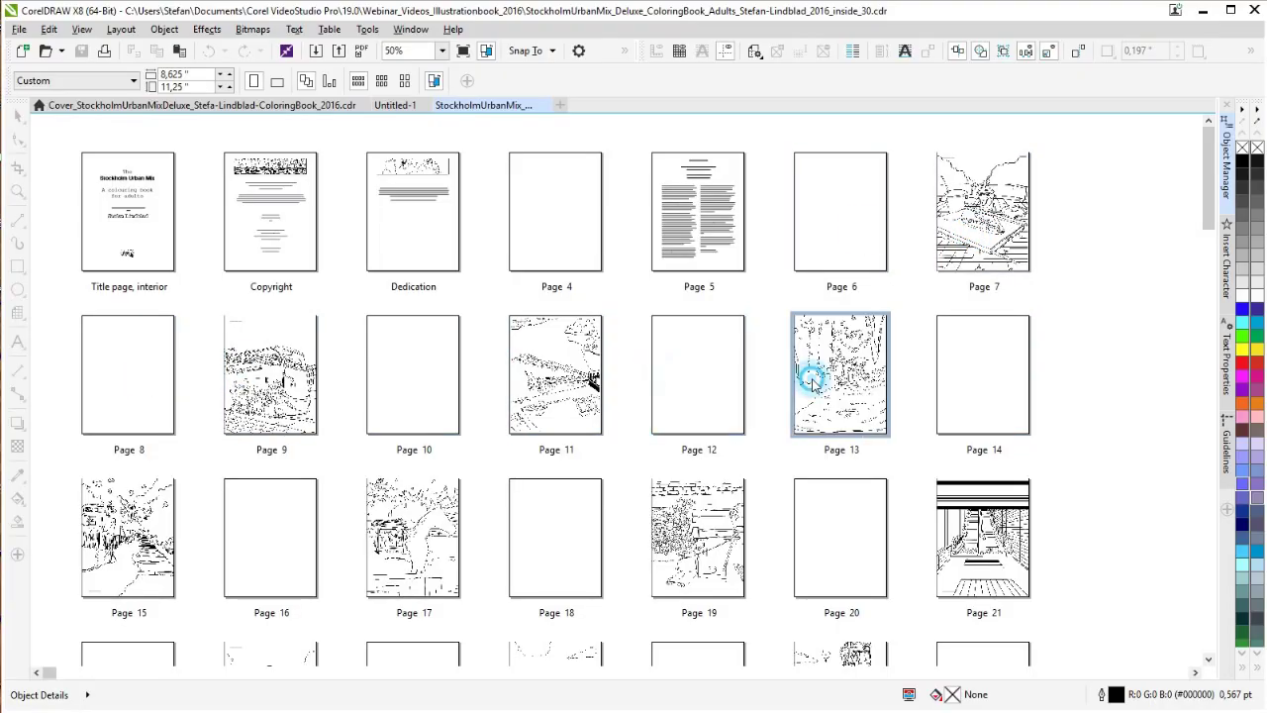
- Look through the remaining thumbnails down to Page 116, return to the first pages, and leave the page sorter view
left_click(1210, 202)
left_click_drag(1210, 202, 1202, 633)
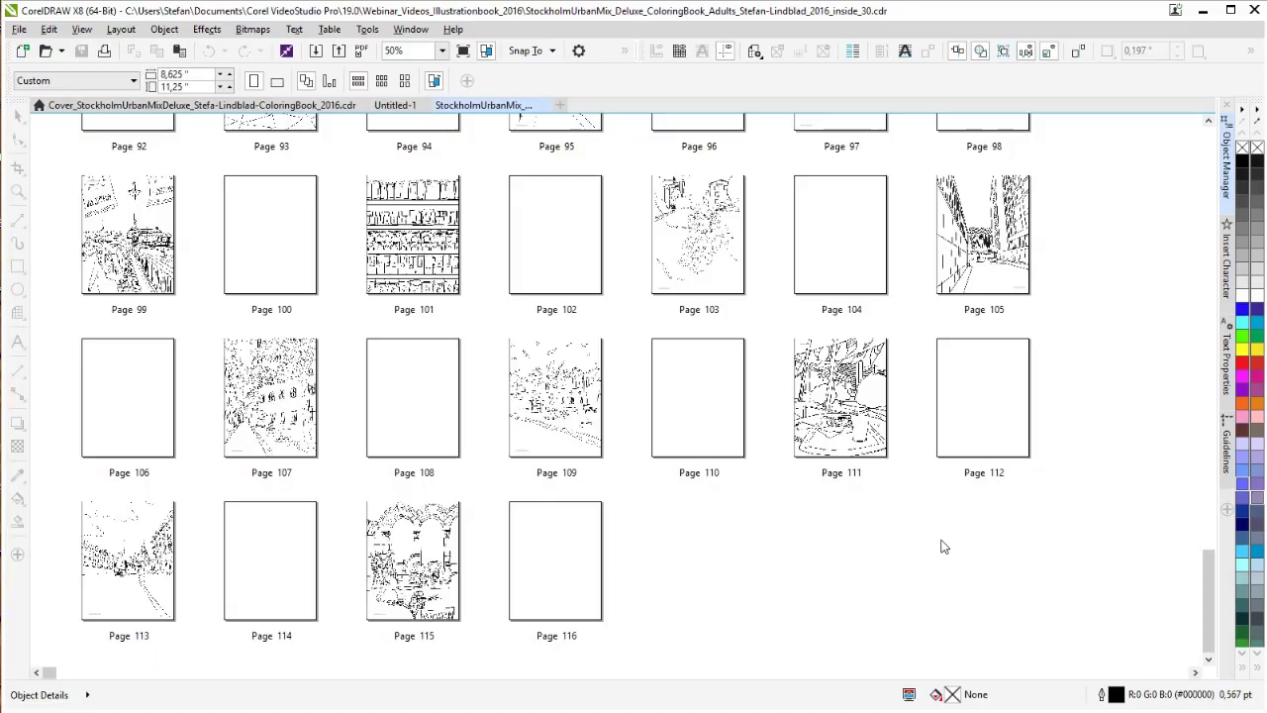
left_click_drag(1210, 604, 1200, 208)
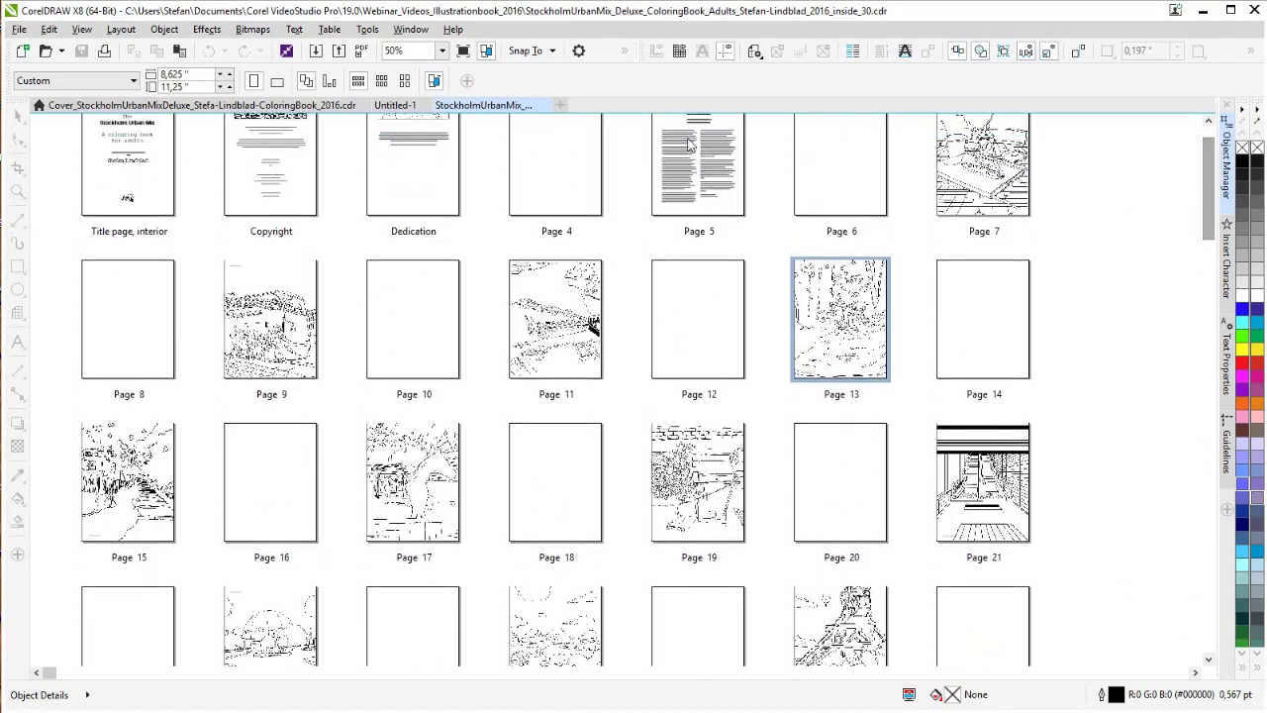
left_click(486, 52)
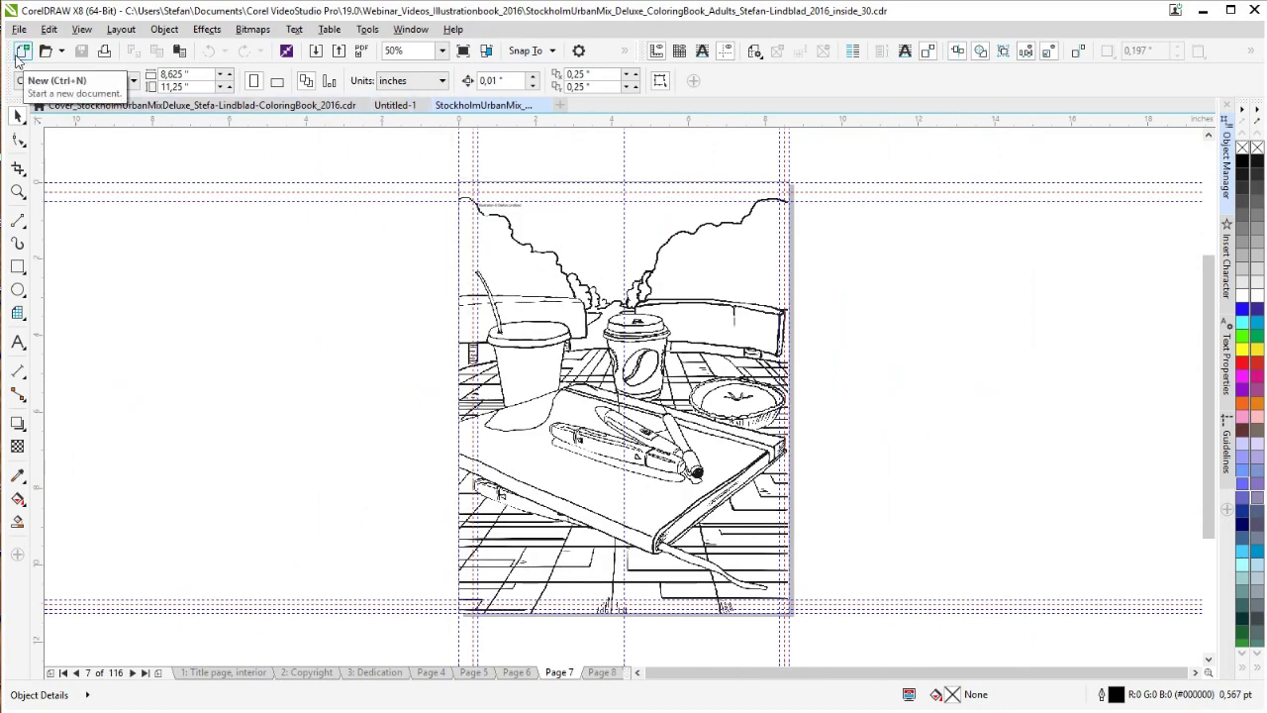
- Start a new document with Letter size, 116 pages and the CMYK primary color mode
left_click(17, 57)
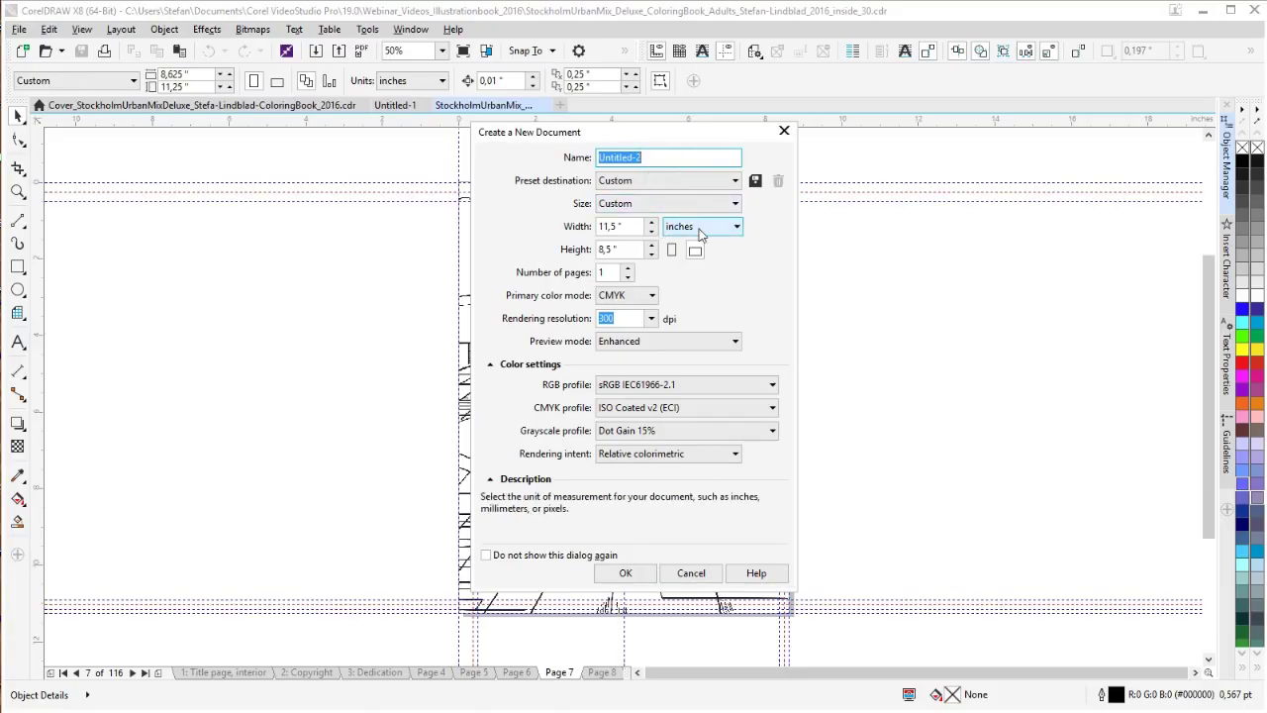
left_click(640, 203)
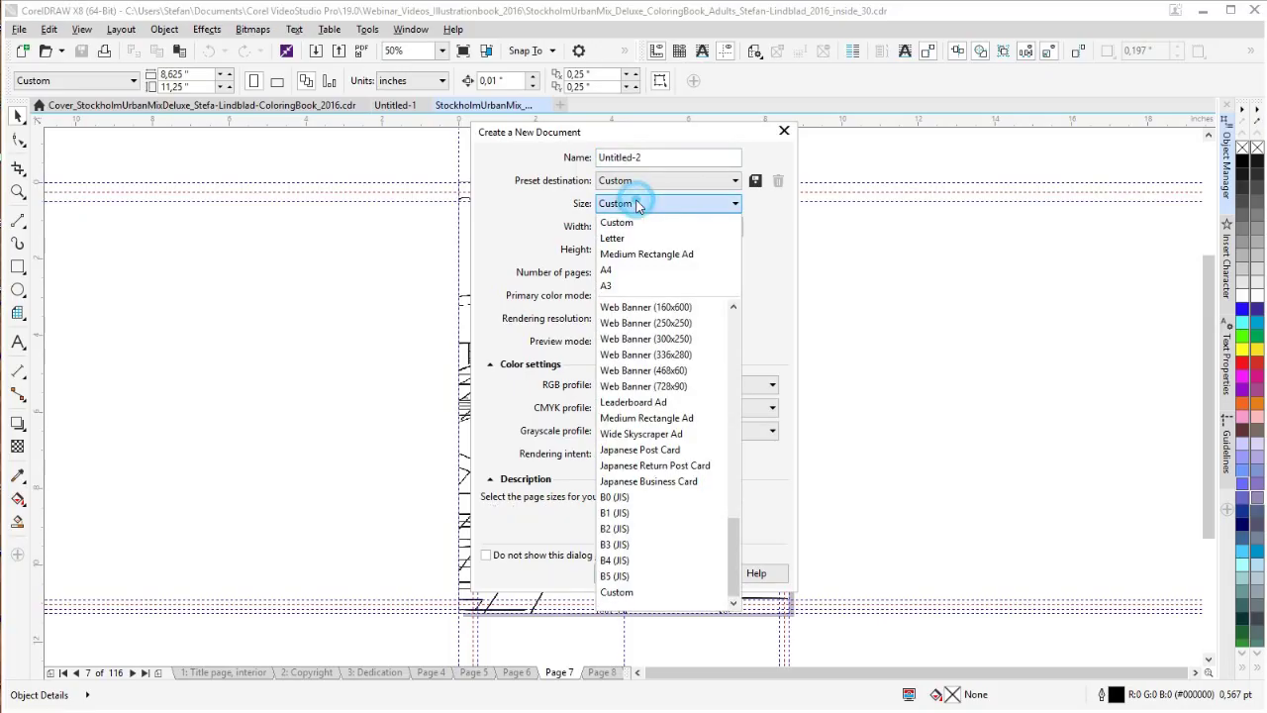
left_click(613, 239)
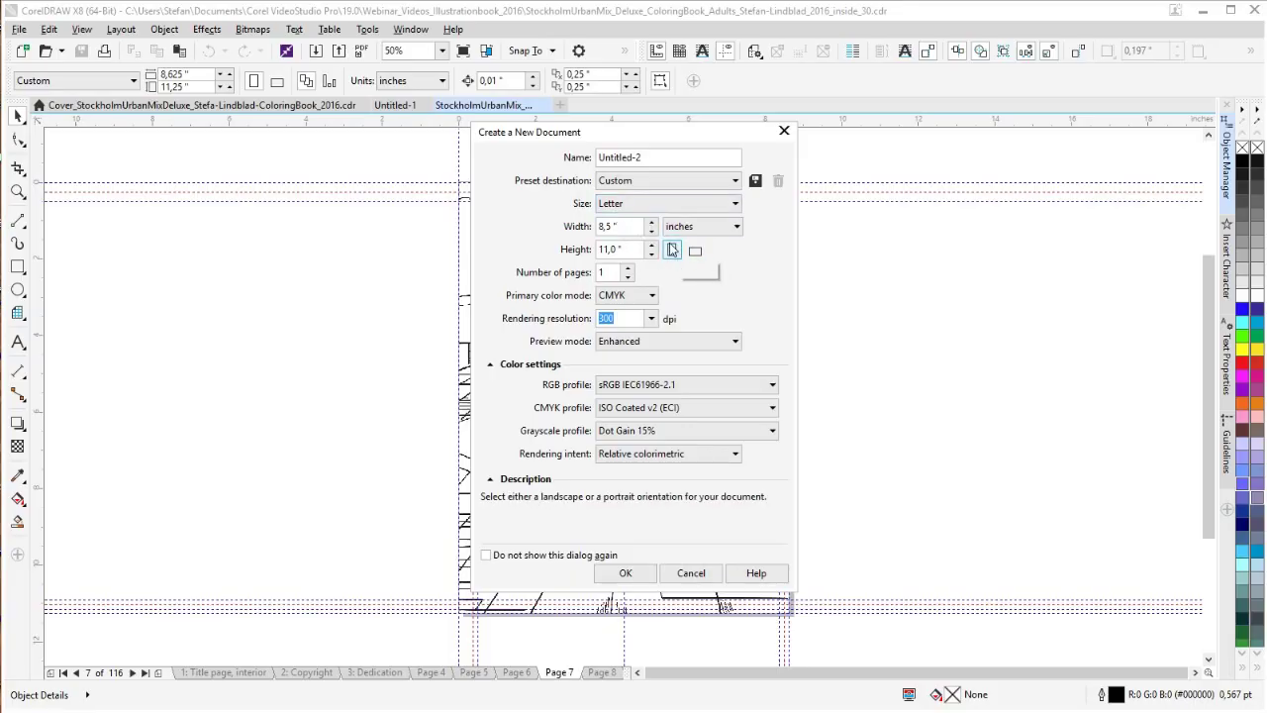
double_click(610, 273)
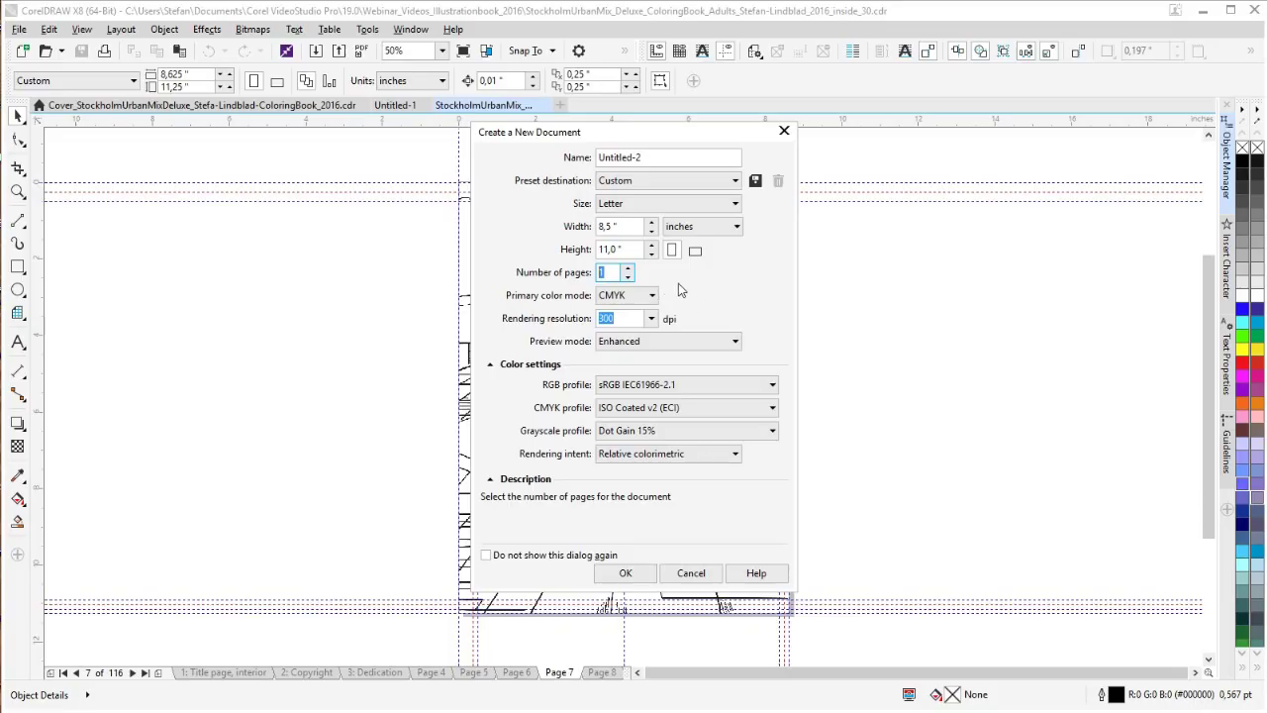
type("116")
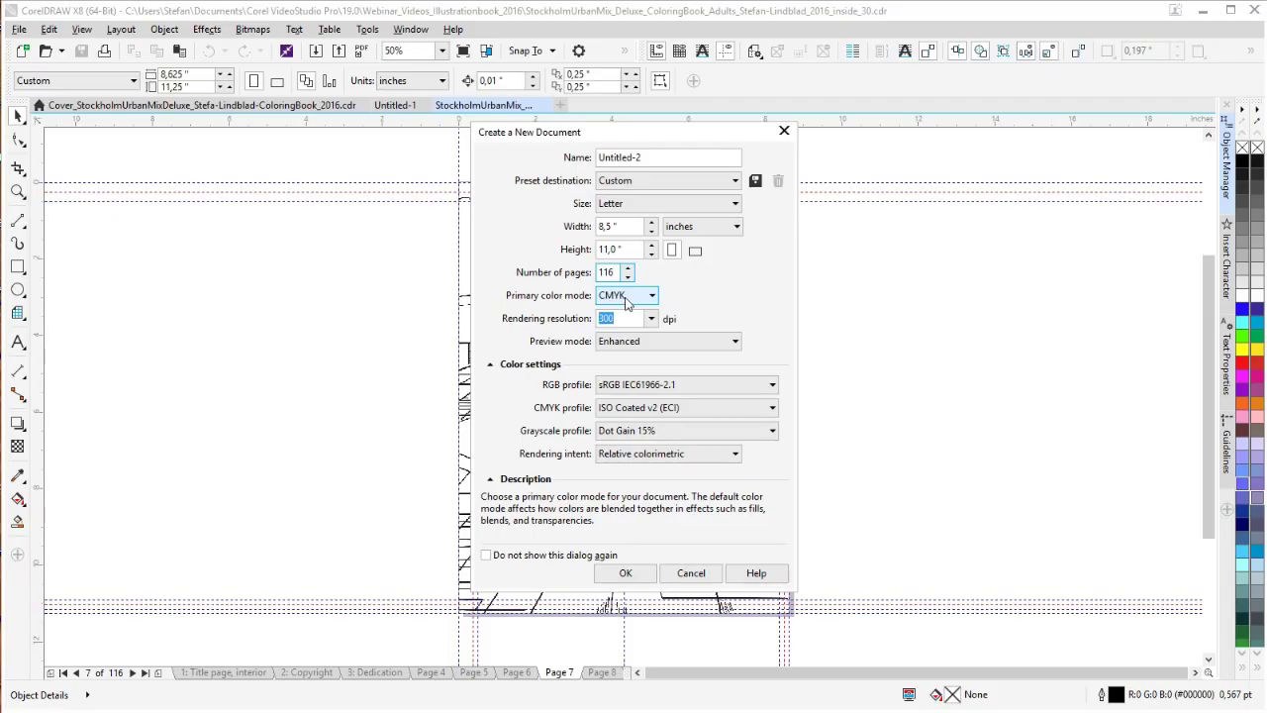
left_click(631, 302)
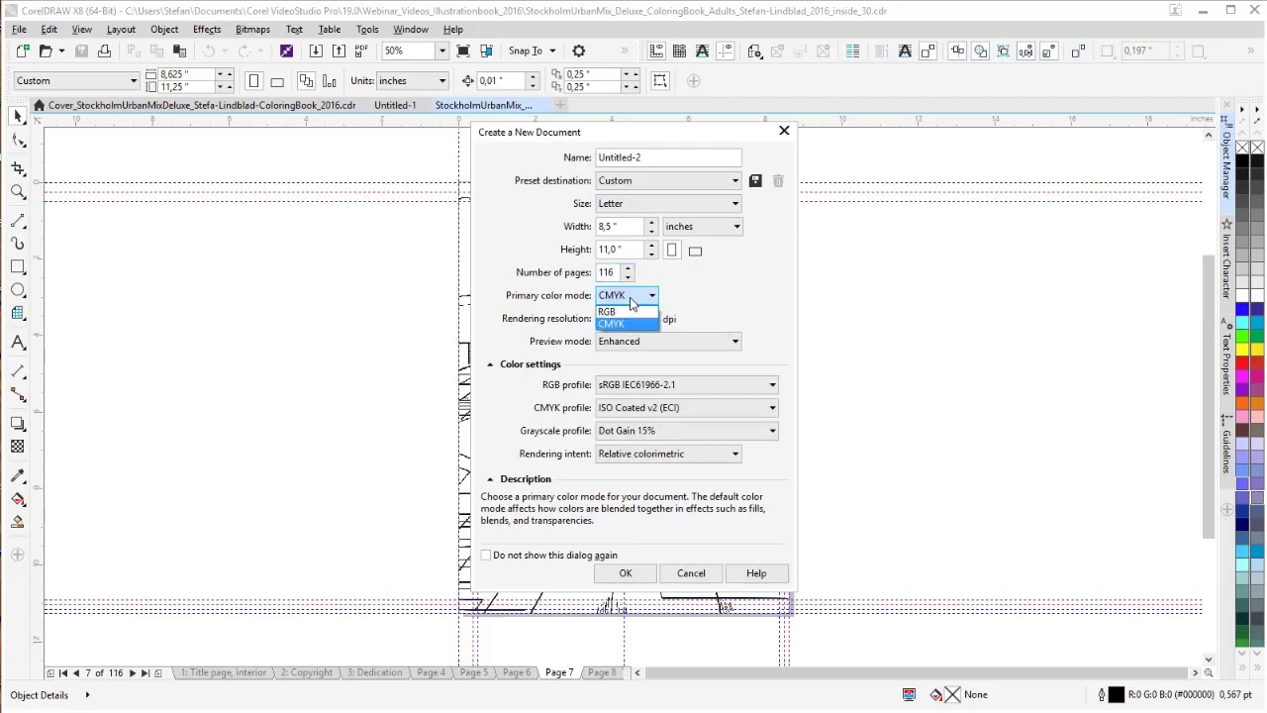
left_click(632, 304)
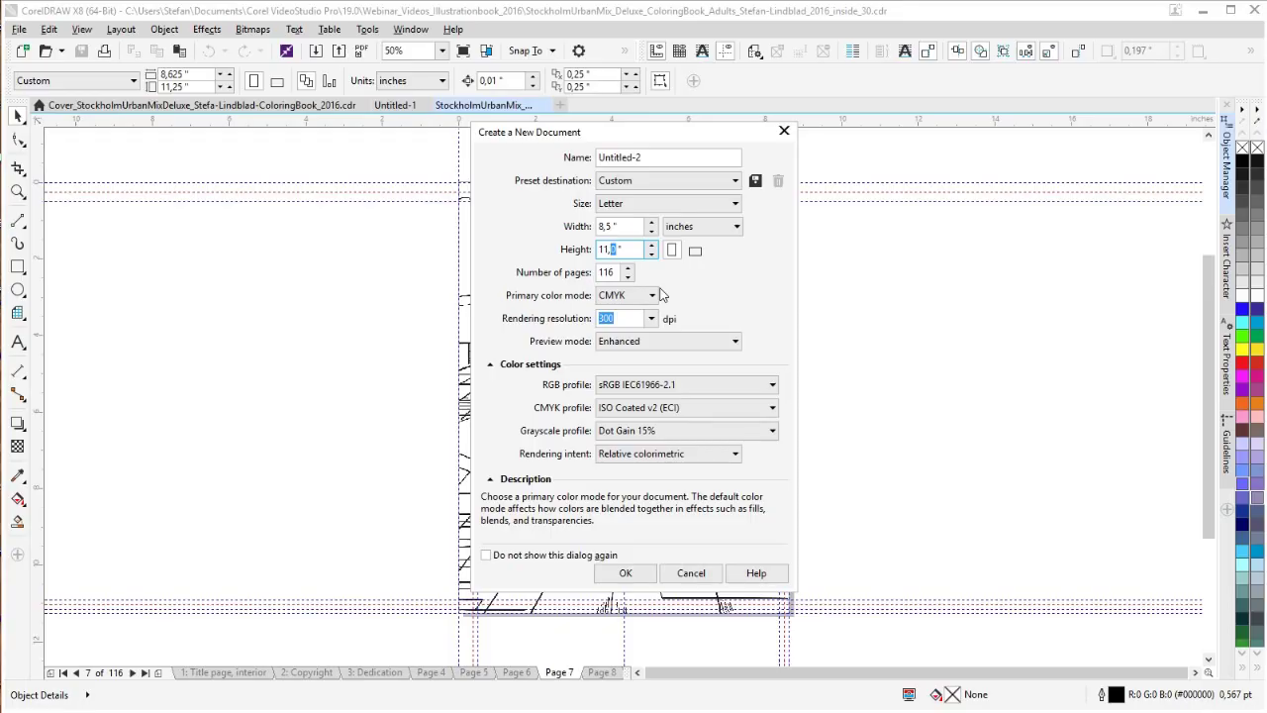
- Set the new document's height to 11,5 inches and its width to 8,625 inches, and create it
type("50")
left_click_drag(552, 140, 724, 163)
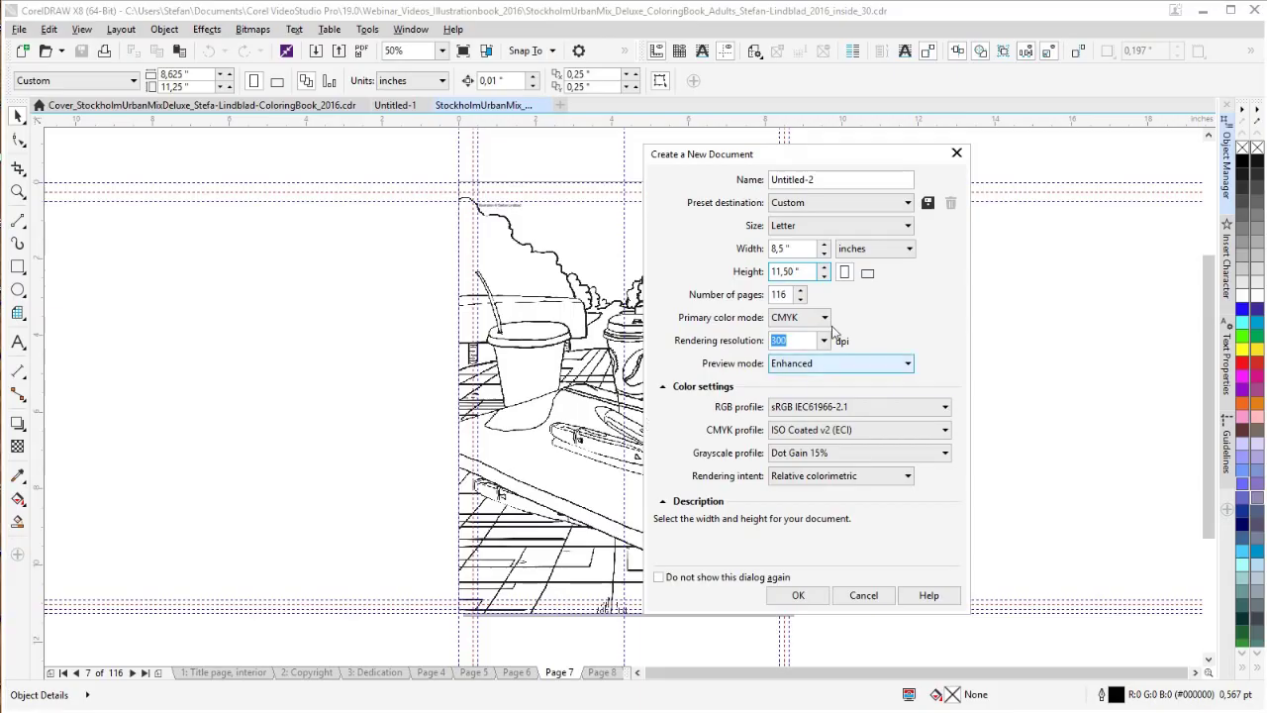
left_click(781, 248)
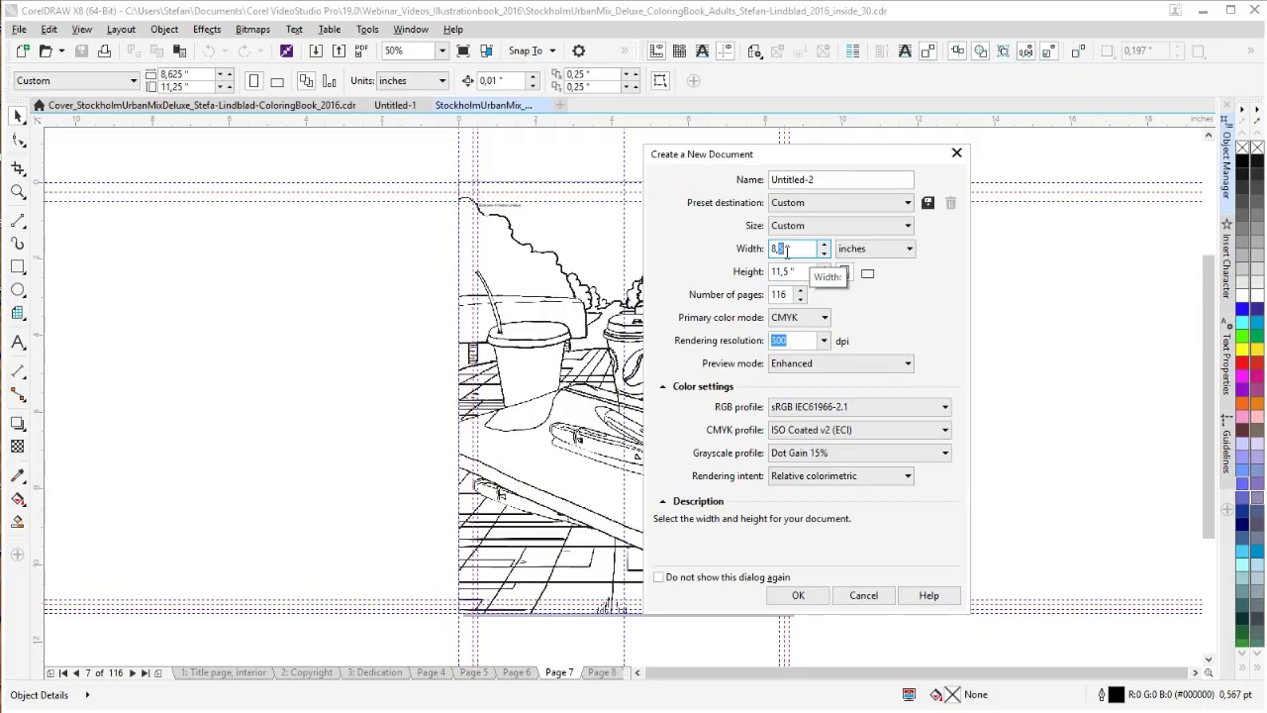
type("625 \"")
left_click(798, 595)
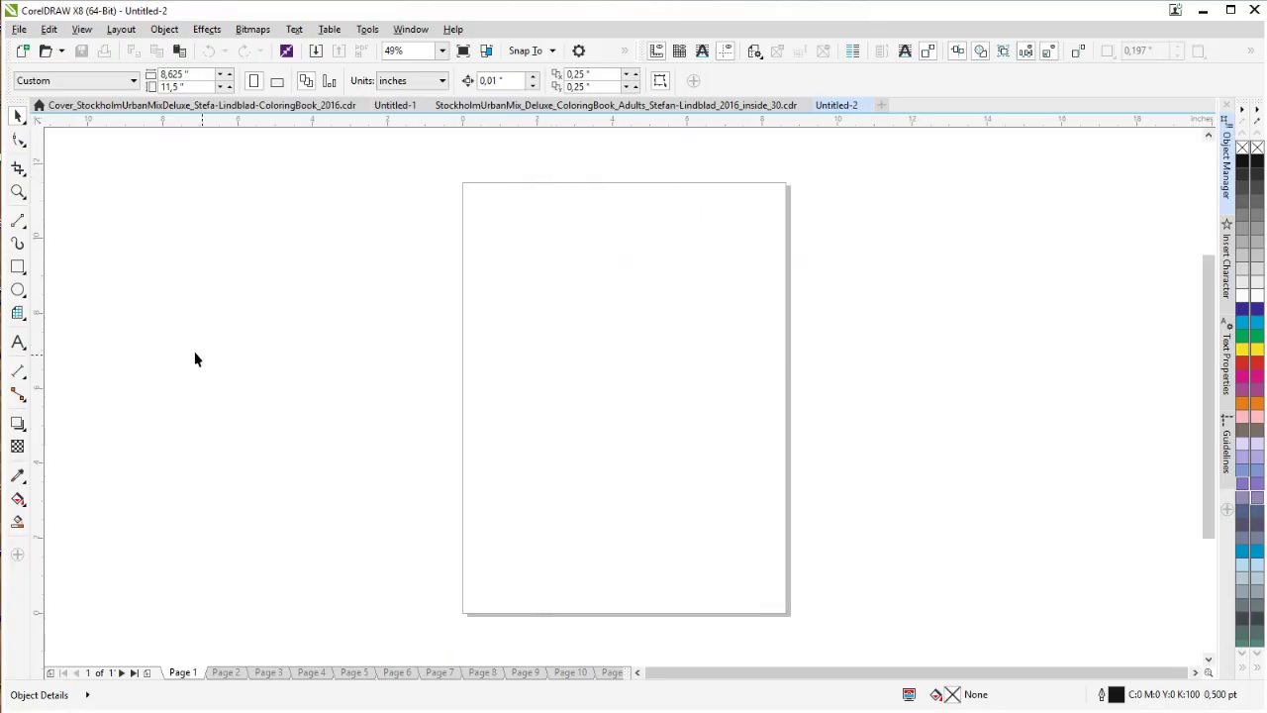
- Add the artistic text "Bind" at 36 pt in the empty area beside the left edge of Page 1
left_click(18, 342)
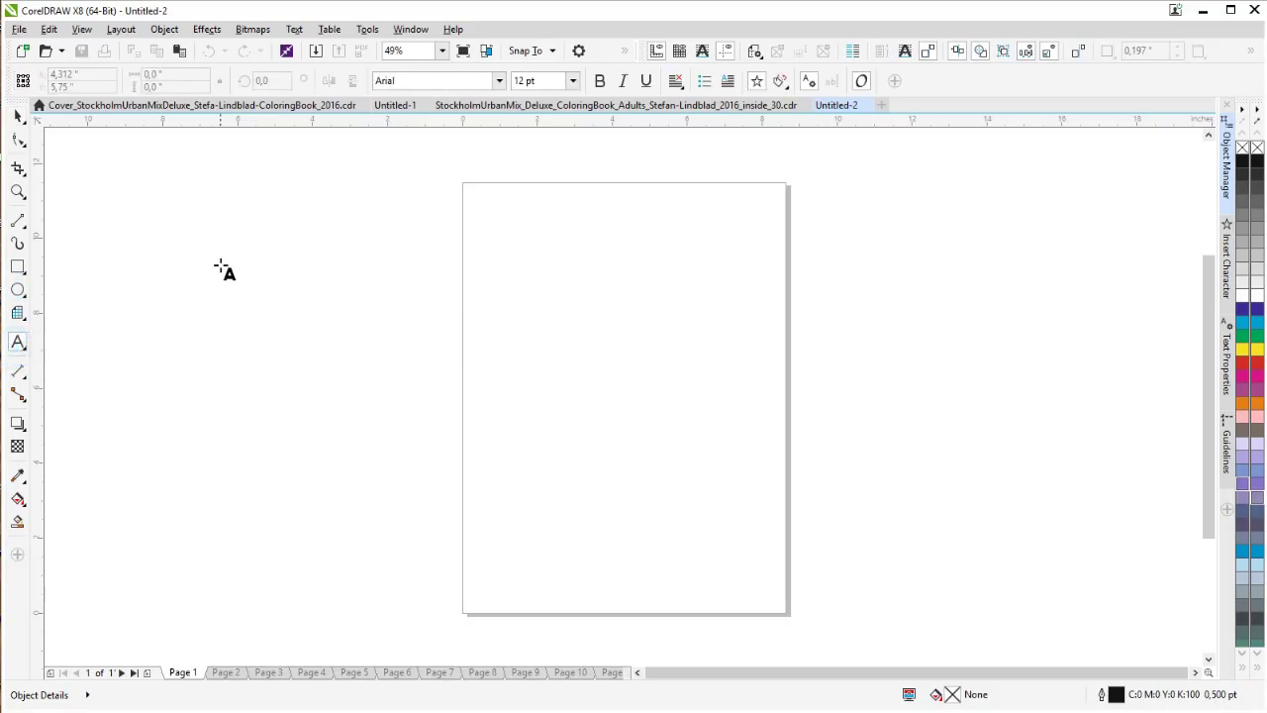
left_click(230, 235)
left_click(572, 80)
left_click(541, 224)
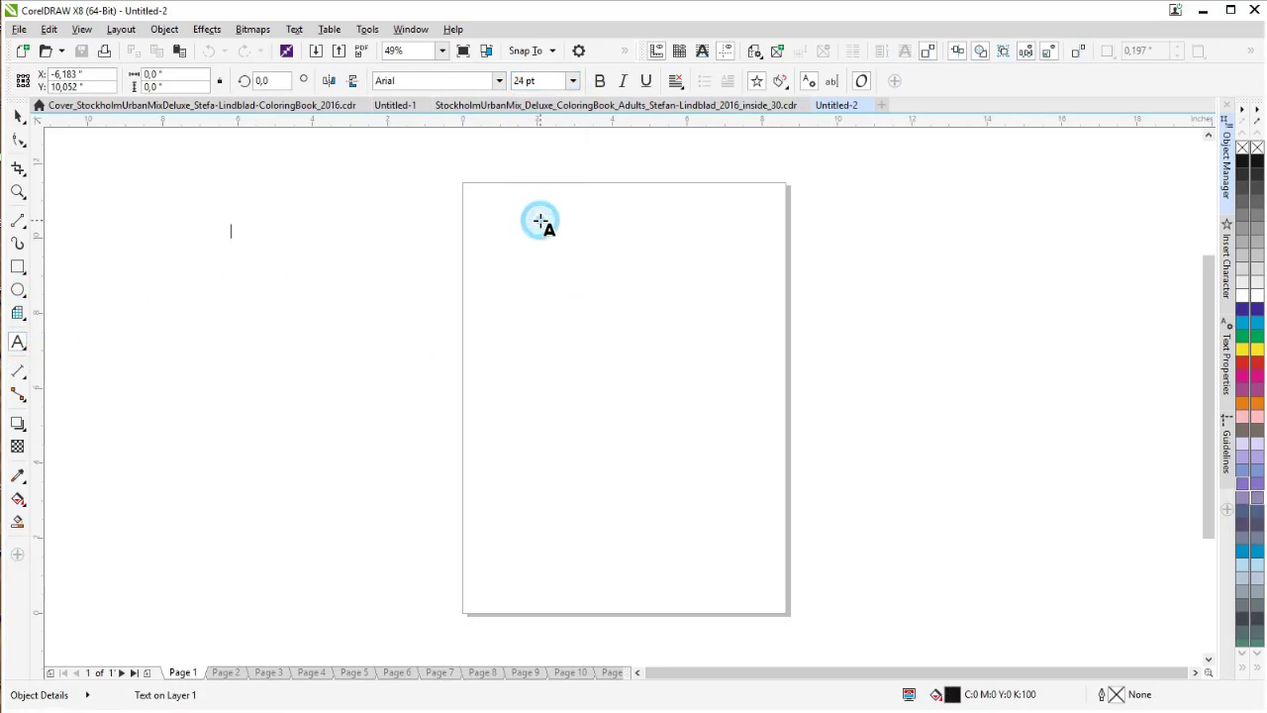
left_click(573, 83)
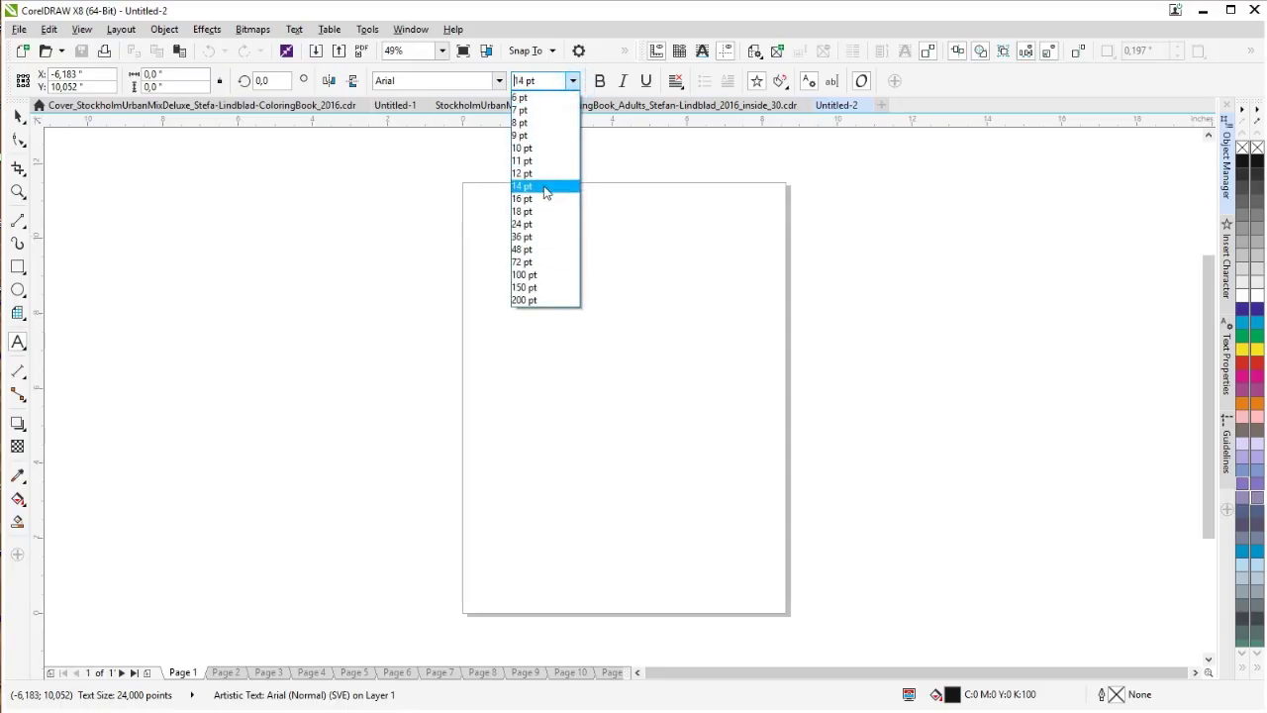
left_click(535, 238)
type("Bind")
left_click(424, 238)
type("ing")
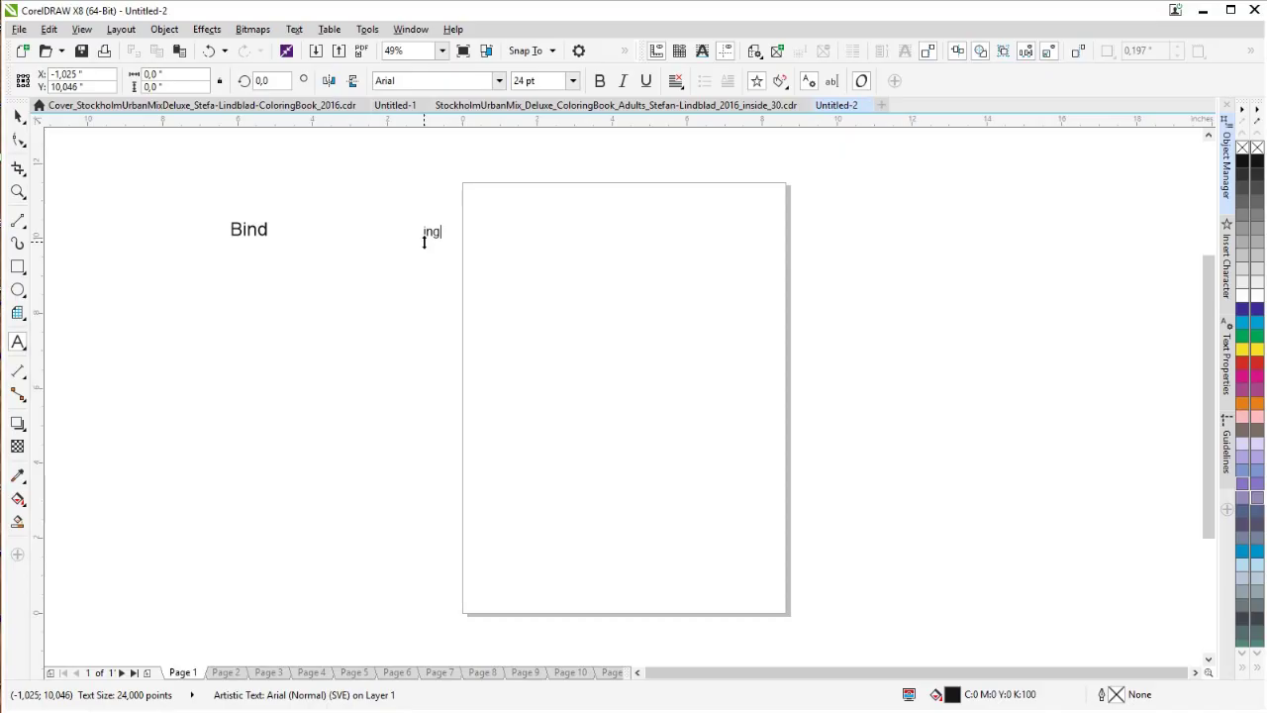
key("ctrl+space")
key("ctrl+z")
- Extend the text into a four-line list reading Binding, Trim, Bleed and Margin, and move it slightly down and nearer the page
double_click(263, 228)
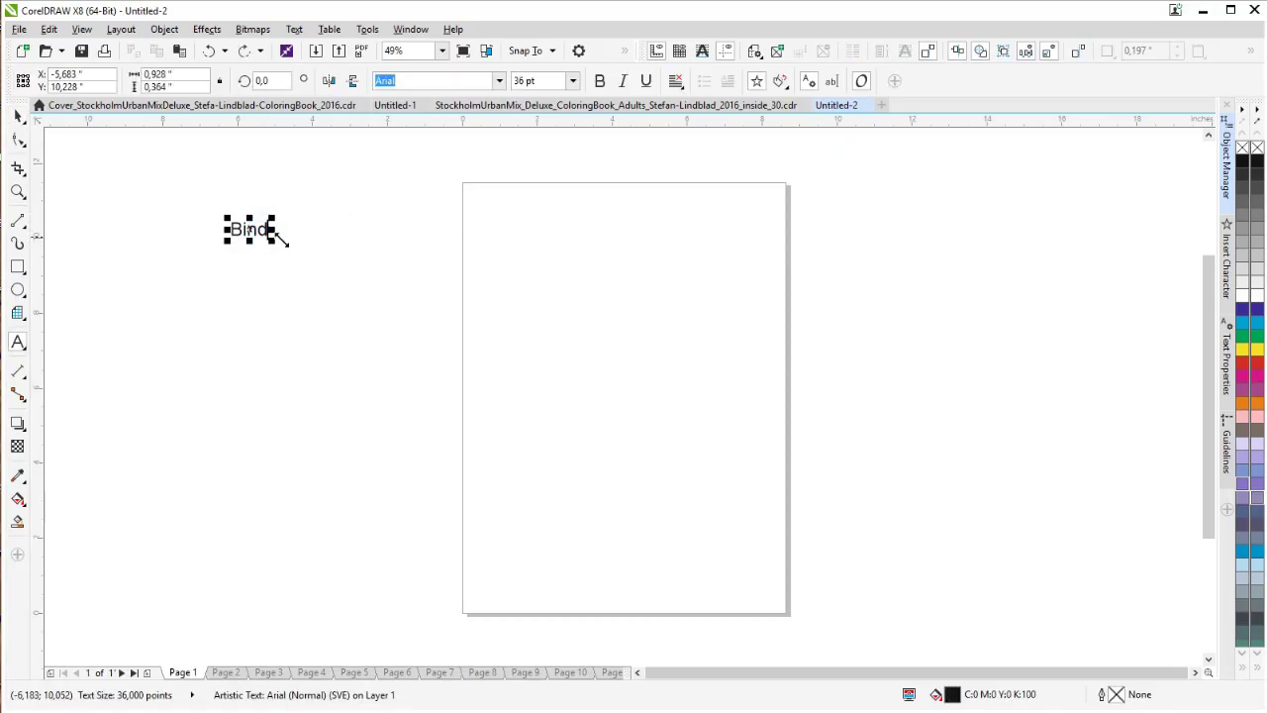
type("ing")
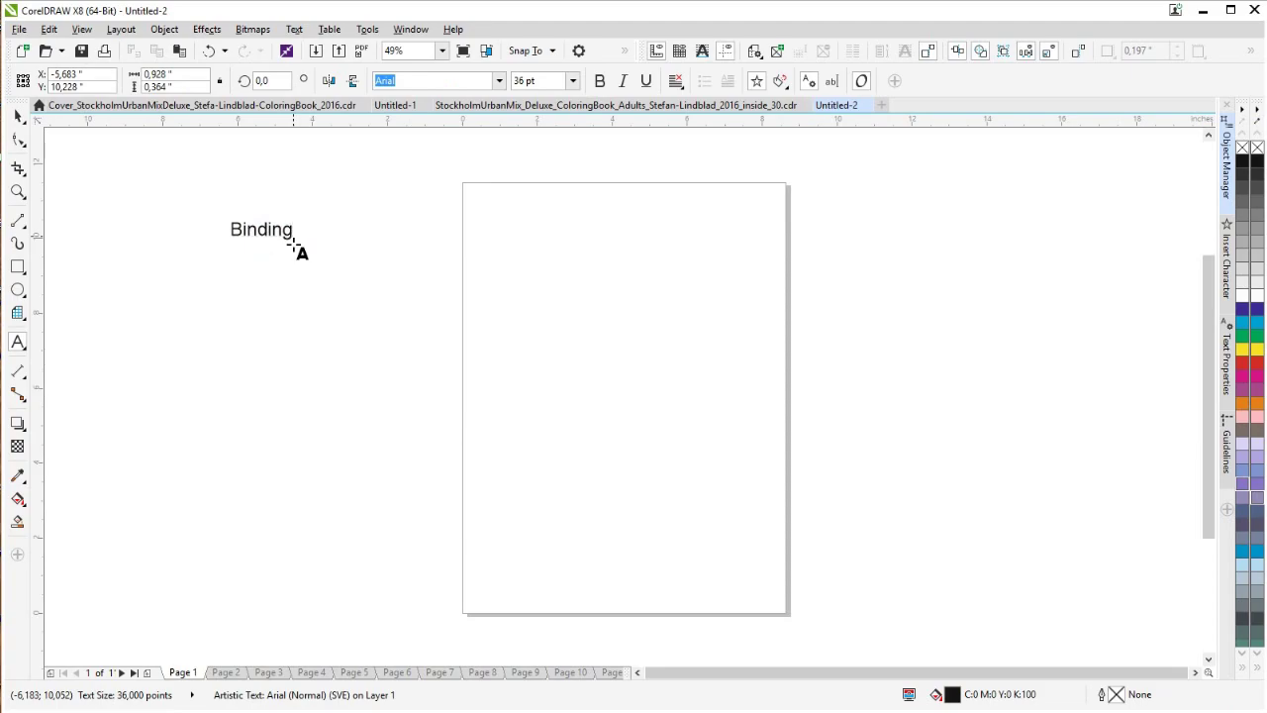
key("Return")
type("Trim Bleed Margin")
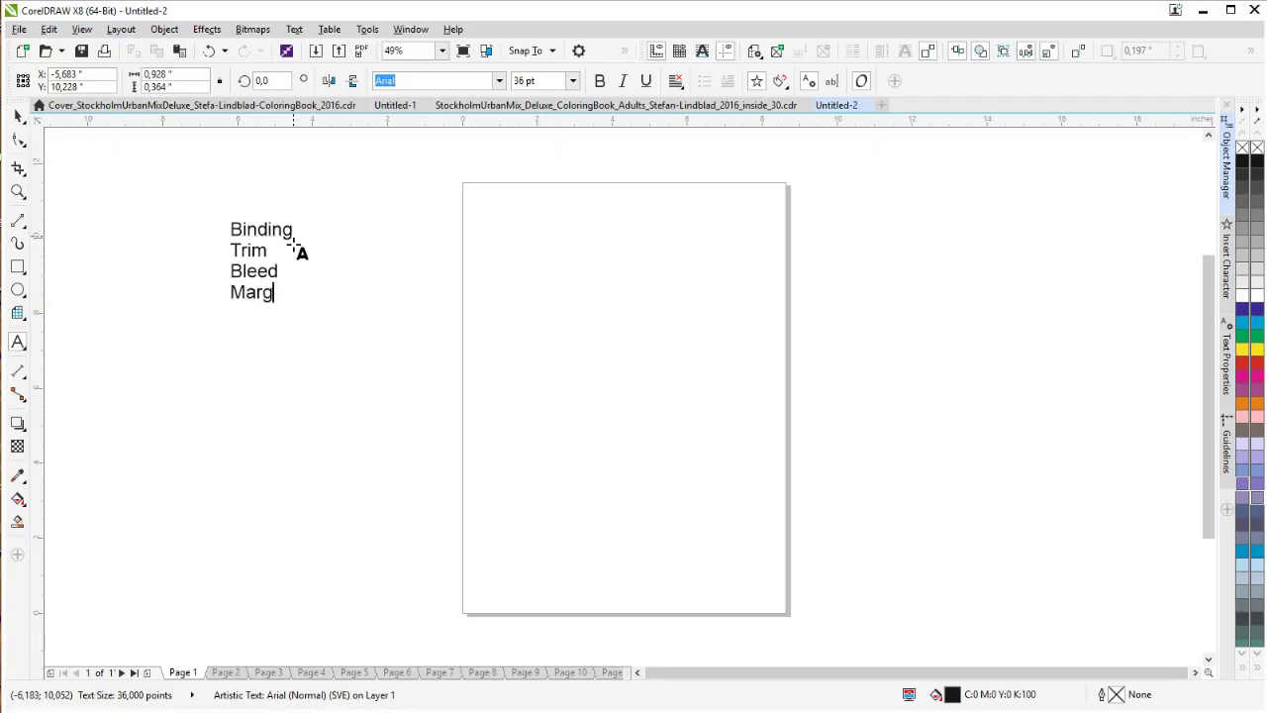
left_click(18, 115)
left_click_drag(257, 270, 281, 330)
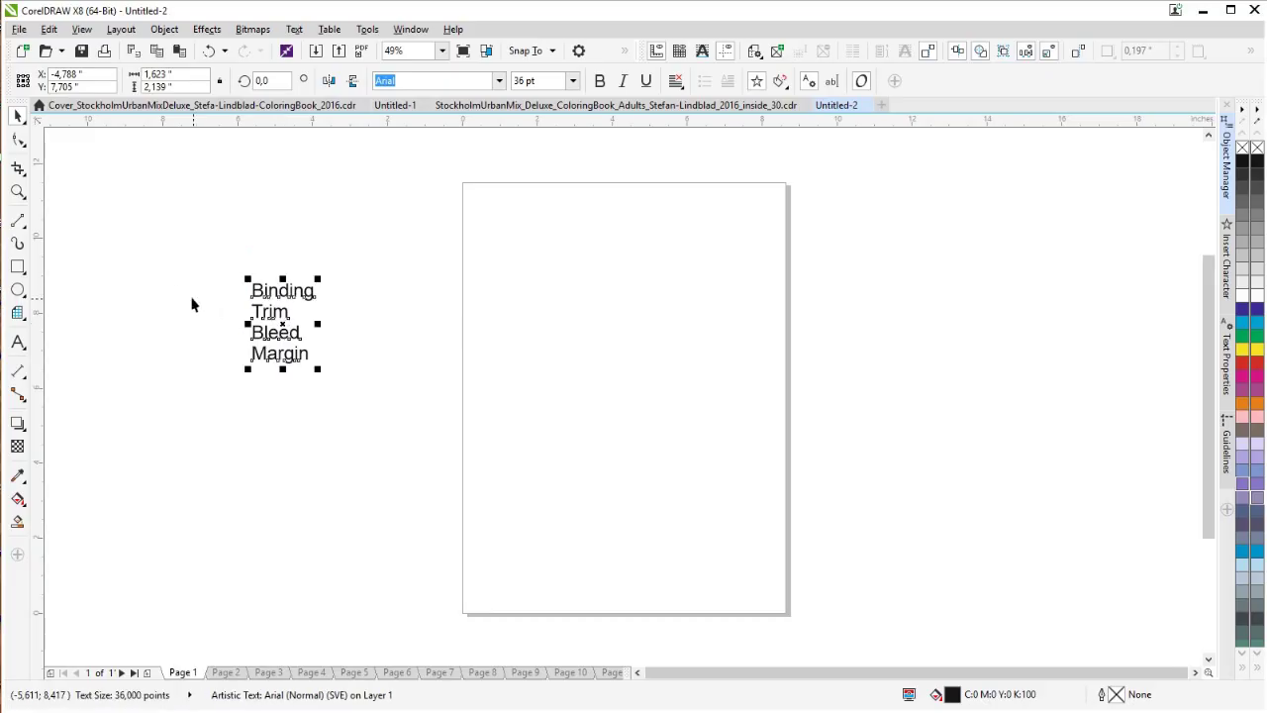
left_click(173, 286)
- Draw straight pointer lines from the words Binding and Trim to the page's left edge, and try to reshape the Trim line's end
left_click(19, 223)
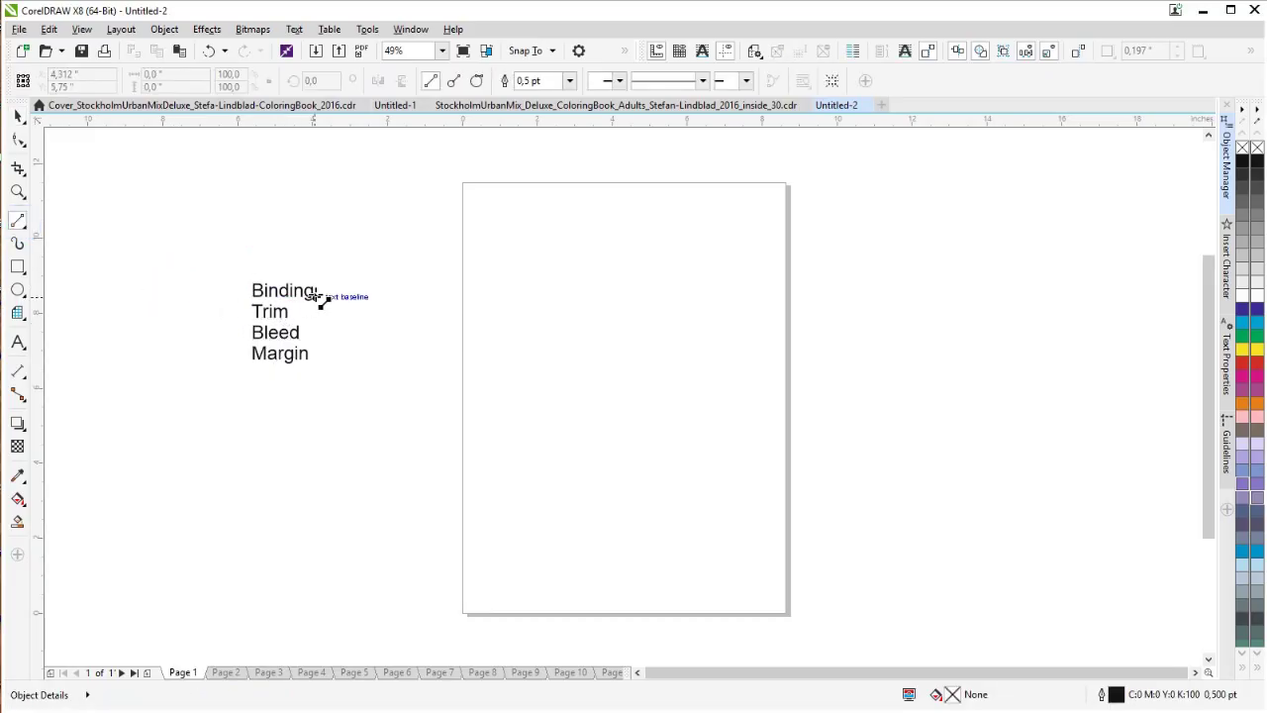
left_click_drag(317, 296, 444, 319)
left_click_drag(443, 317, 466, 313)
left_click_drag(283, 314, 462, 322)
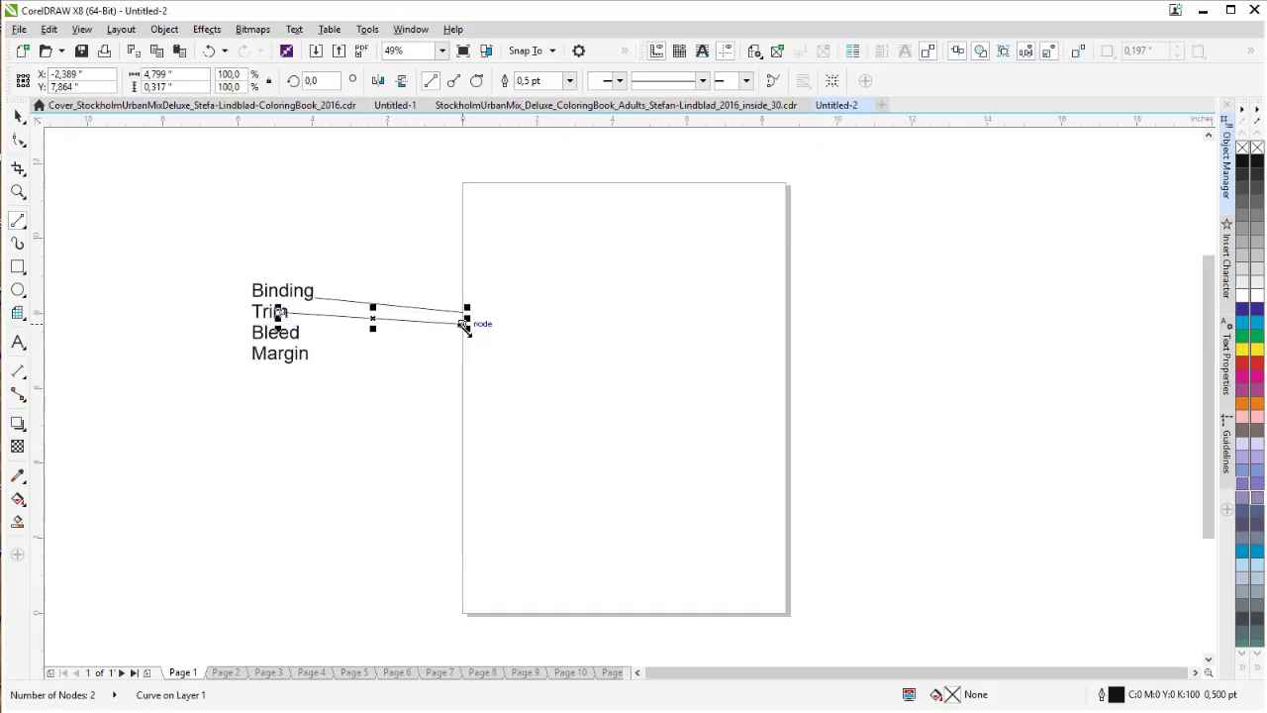
left_click(18, 141)
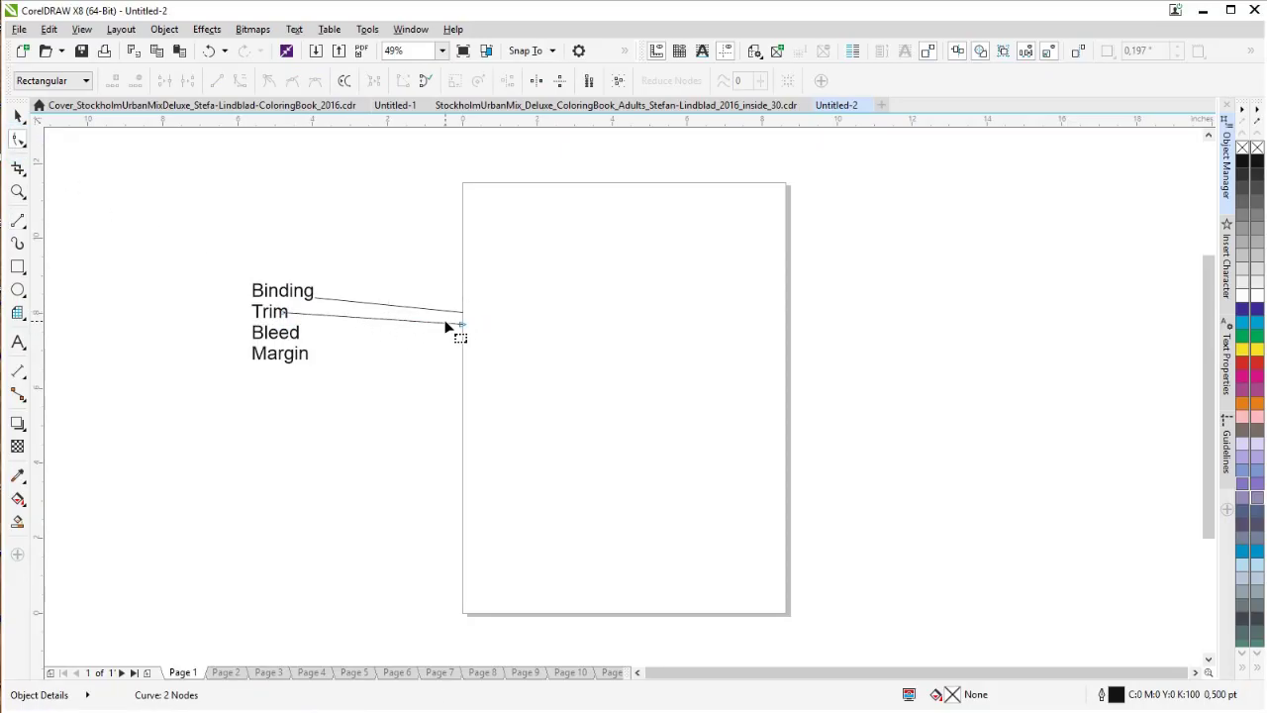
mouse_move(464, 323)
left_mouse_down()
mouse_move(580, 189)
mouse_move(871, 327)
mouse_move(795, 362)
mouse_move(687, 611)
mouse_move(651, 618)
mouse_move(462, 433)
mouse_move(467, 354)
mouse_move(456, 345)
left_mouse_up()
left_click(403, 306)
left_click(295, 332)
- Delete the Binding, Trim, Bleed and Margin text together with its pointer lines
left_click(18, 116)
left_click(162, 219)
left_click_drag(162, 220, 481, 471)
key("Delete")
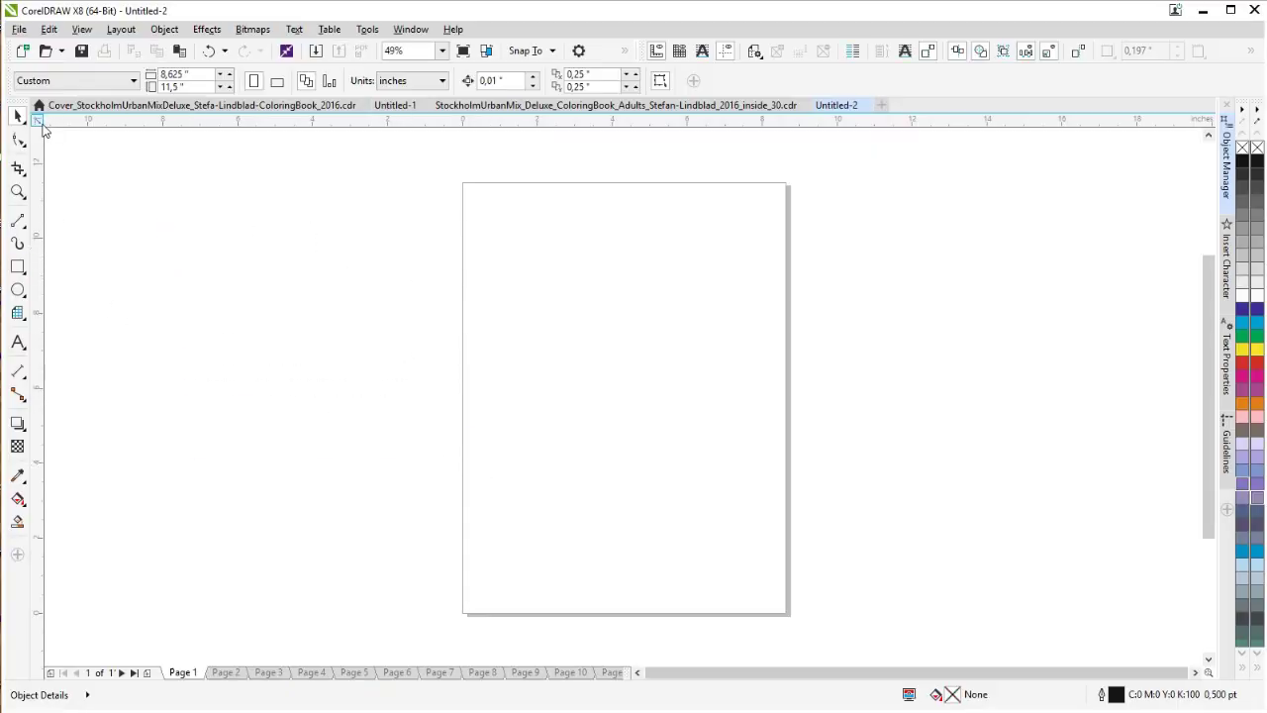
- Add a vertical guideline on Page 1 and set its X position to 0 inches
left_click_drag(41, 163, 482, 278)
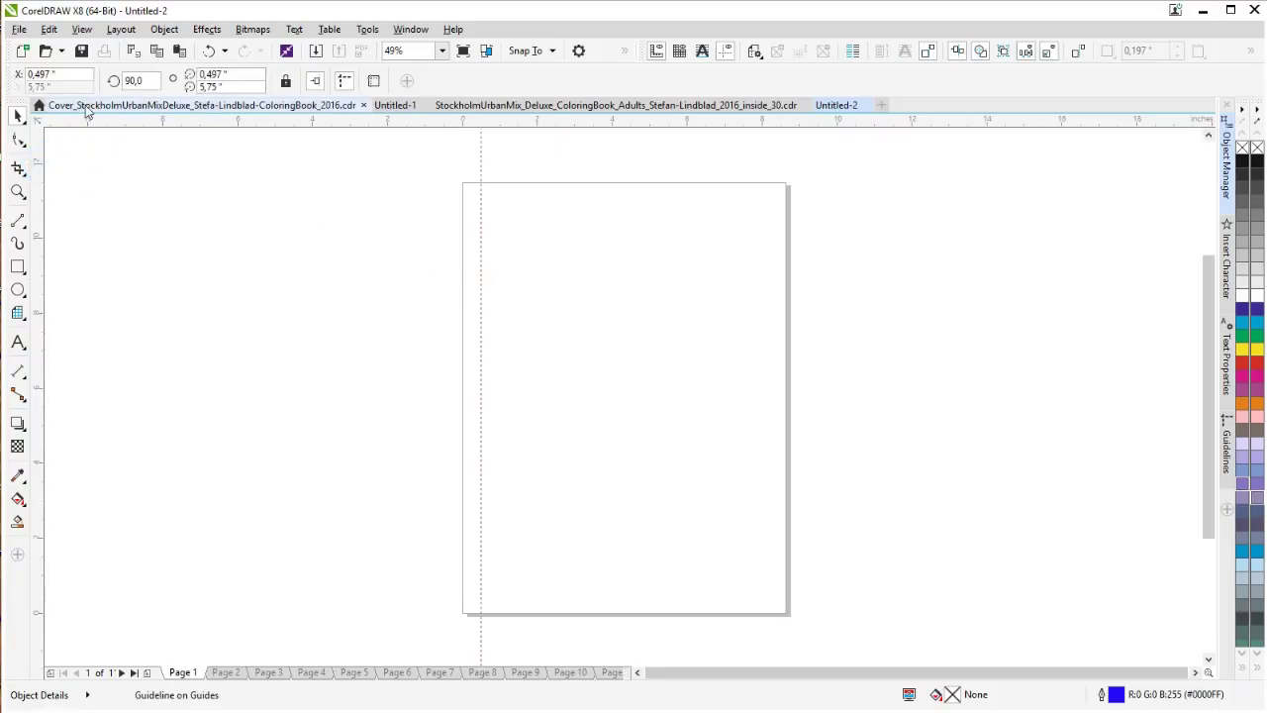
left_click_drag(52, 74, 10, 87)
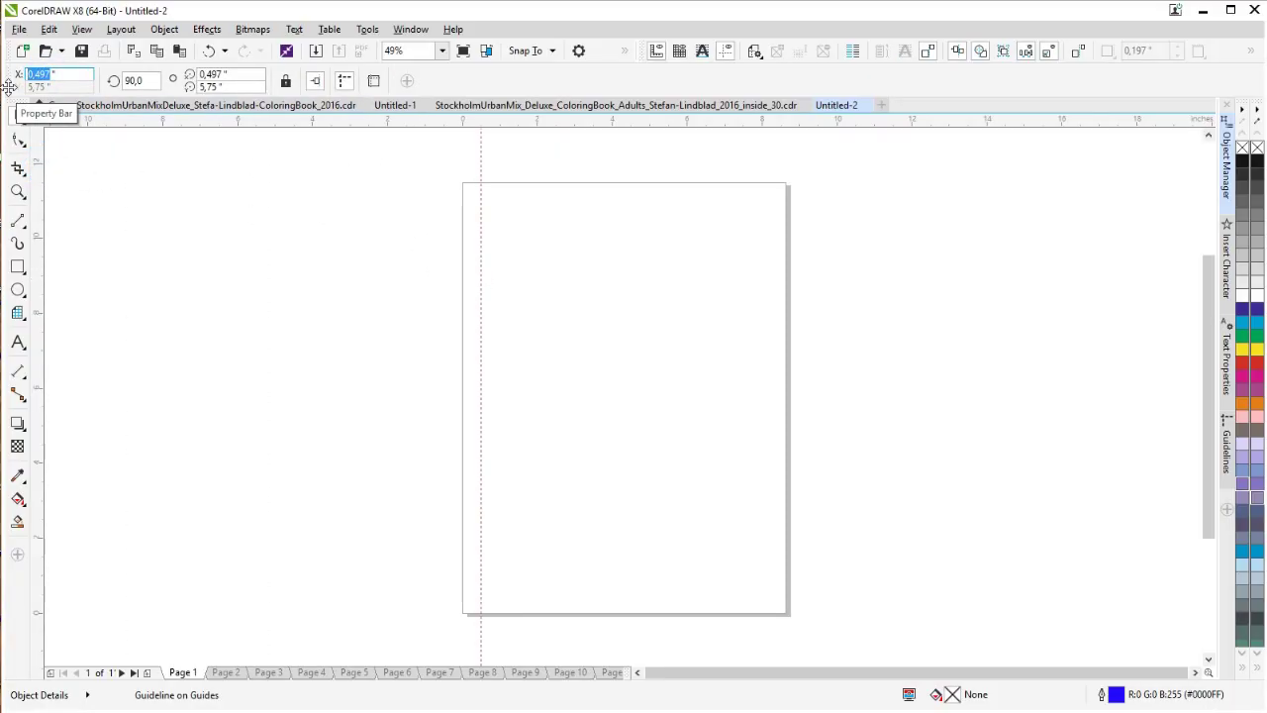
type("0")
key("Return")
- Add a second vertical guideline near the page's left edge and set its X position to 0,375 inches
left_click_drag(40, 247, 484, 310)
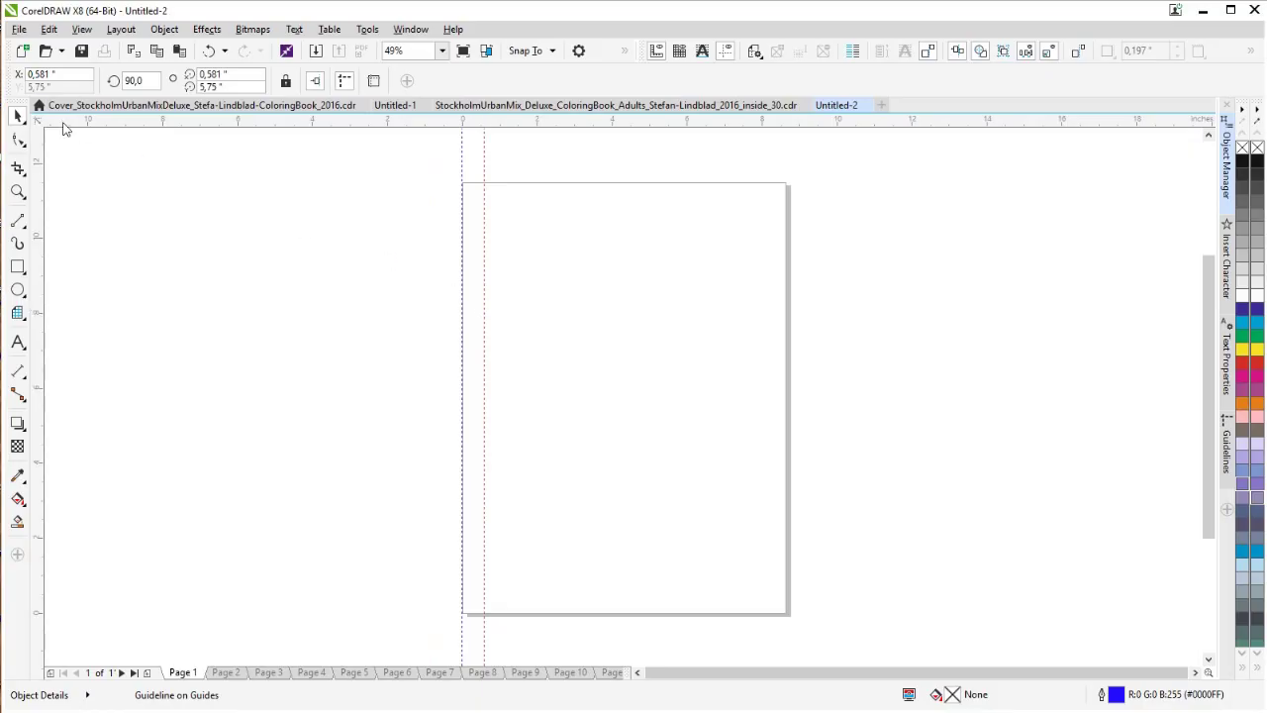
left_click_drag(50, 76, 41, 77)
type("37")
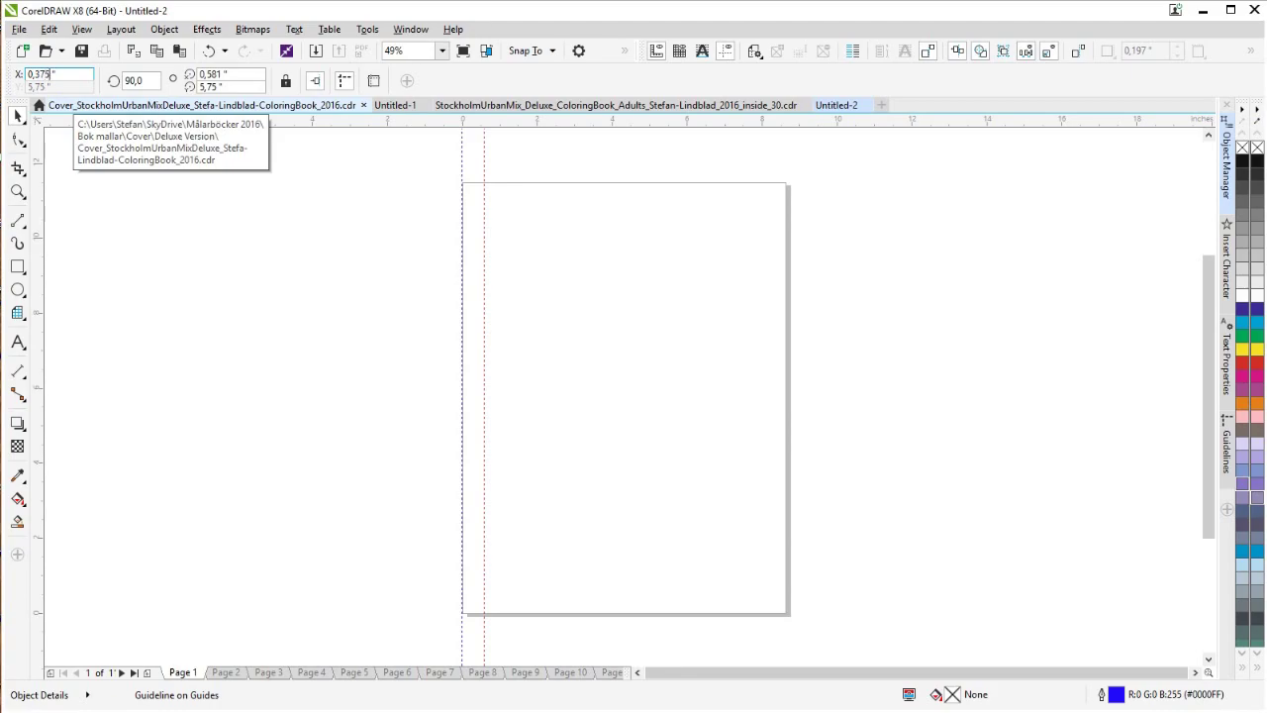
type("5")
key("Return")
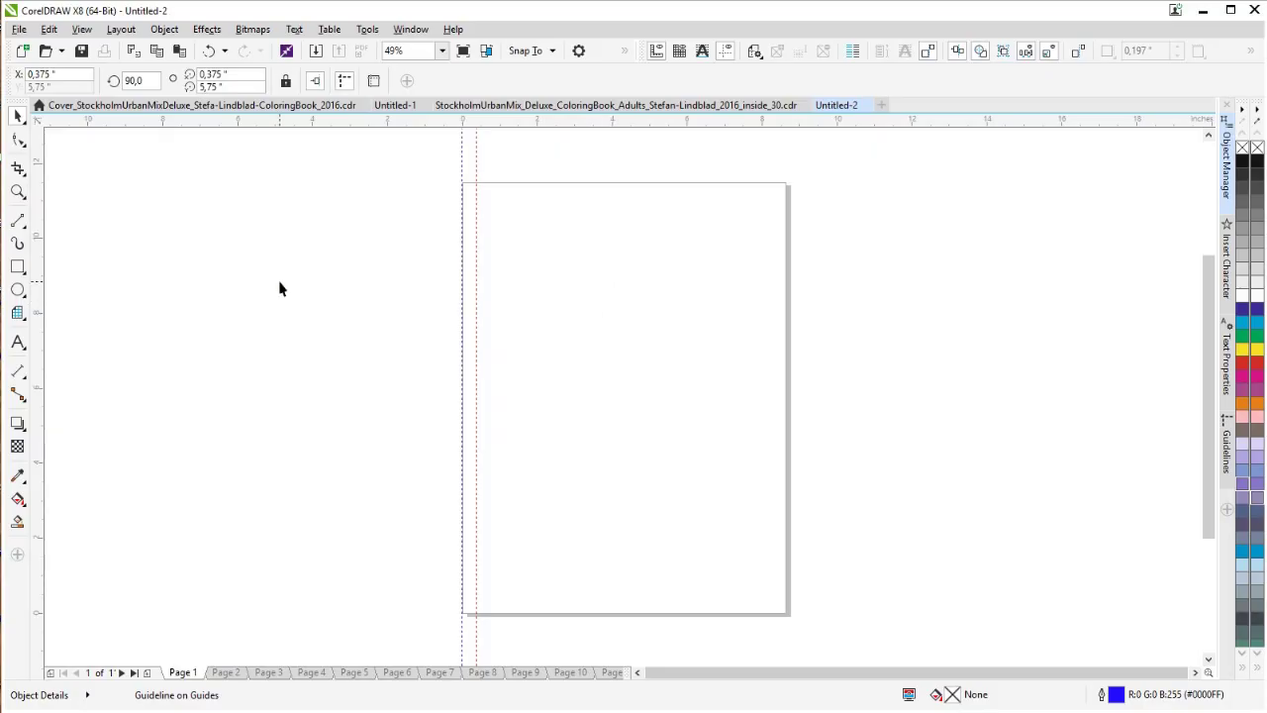
- Compare the guidelines in Untitled-2 with those on Page 7 of the finished interior document, examining the red binding guideline
left_click(1137, 504)
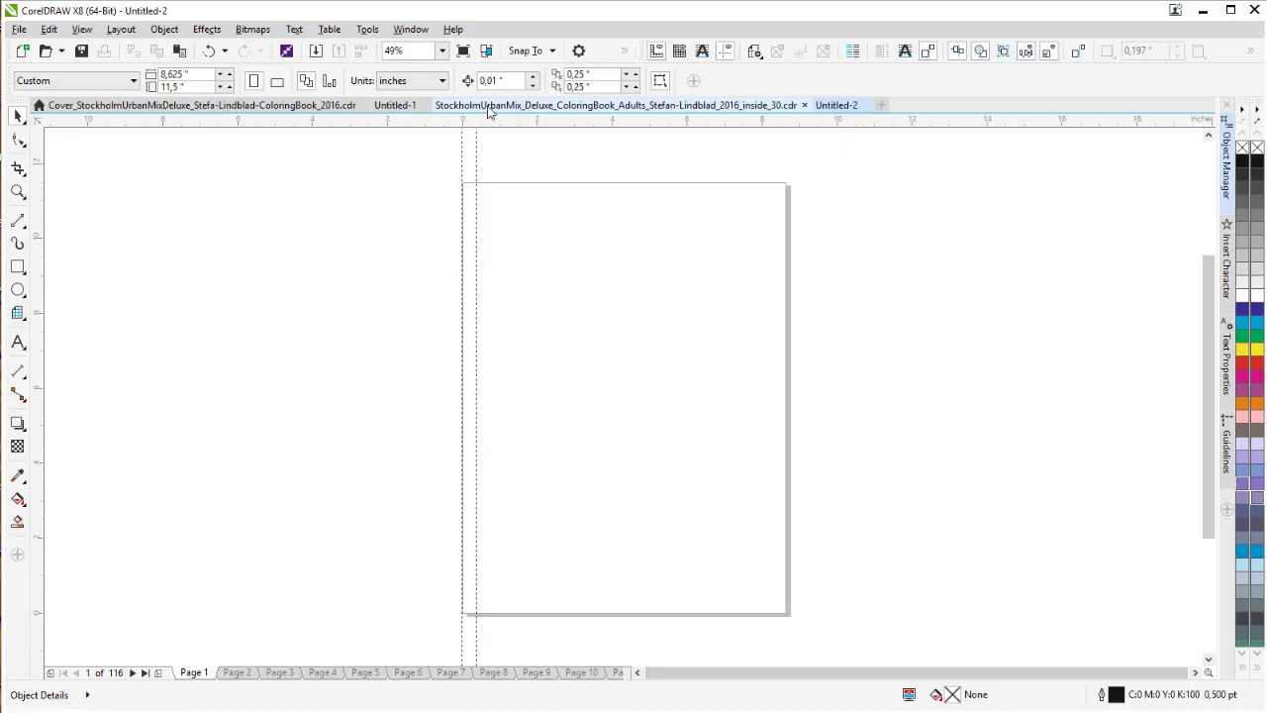
left_click(485, 107)
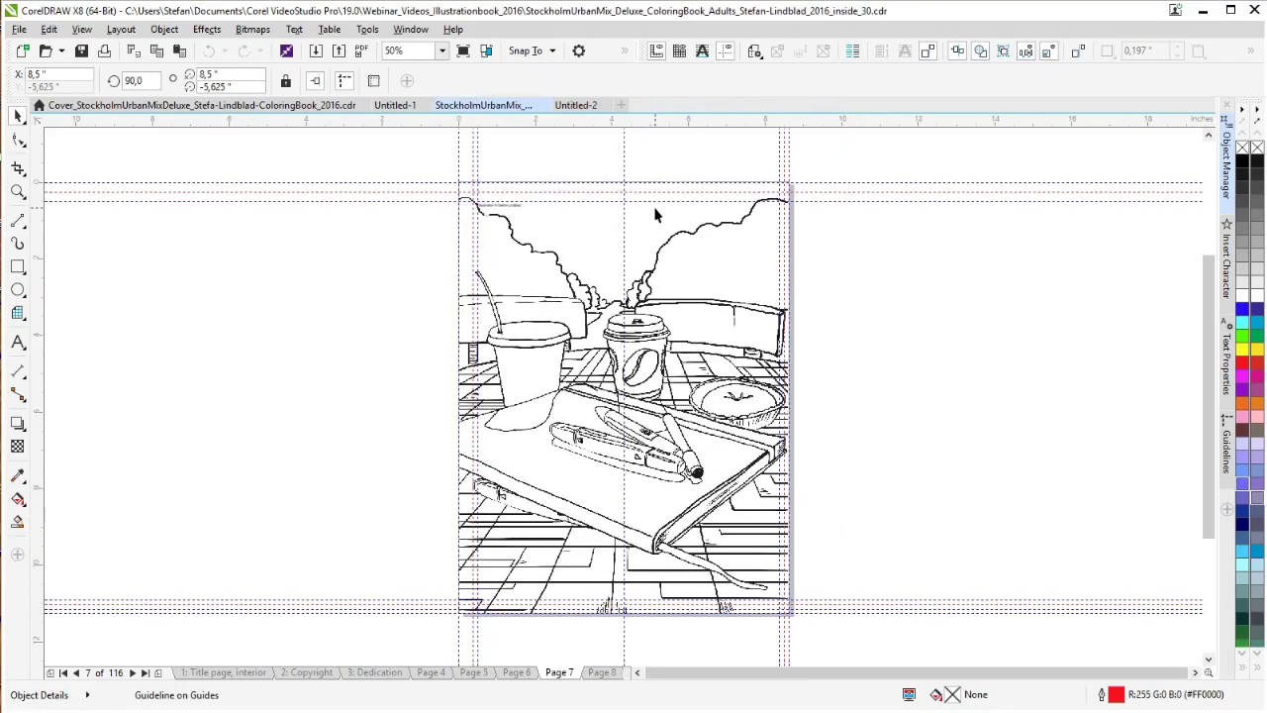
left_click(582, 105)
left_click(475, 153)
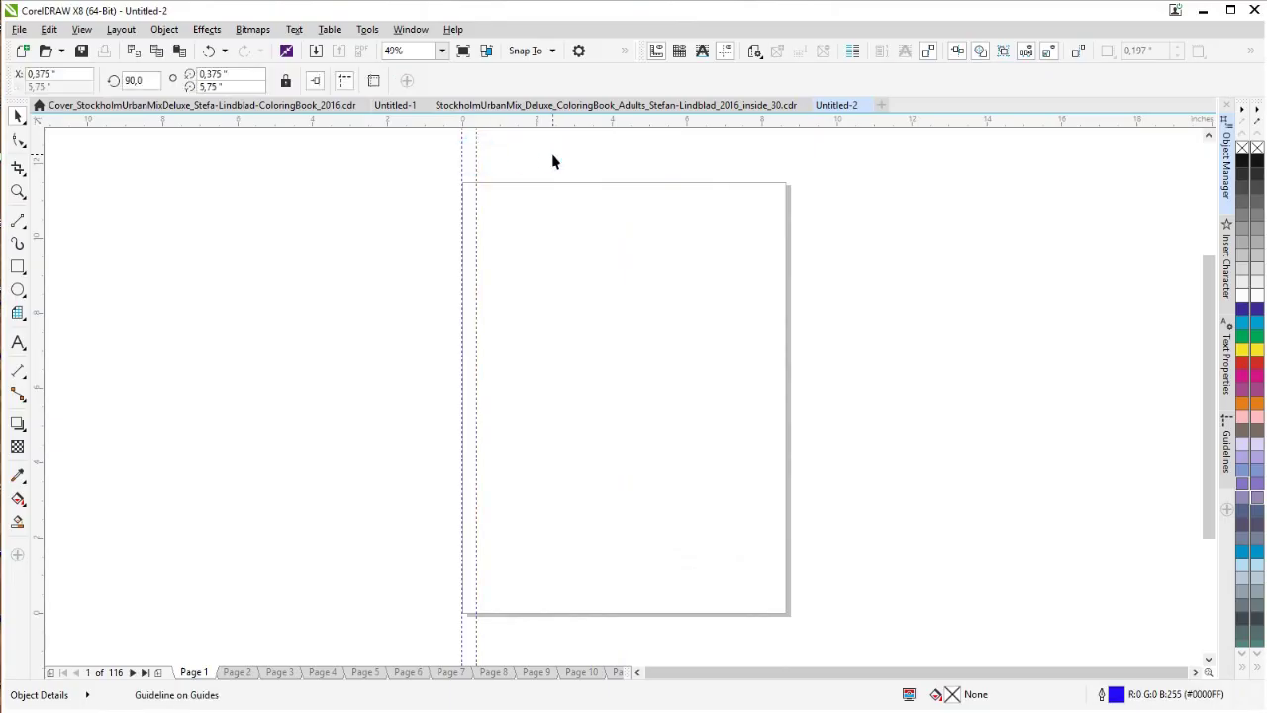
left_click(554, 104)
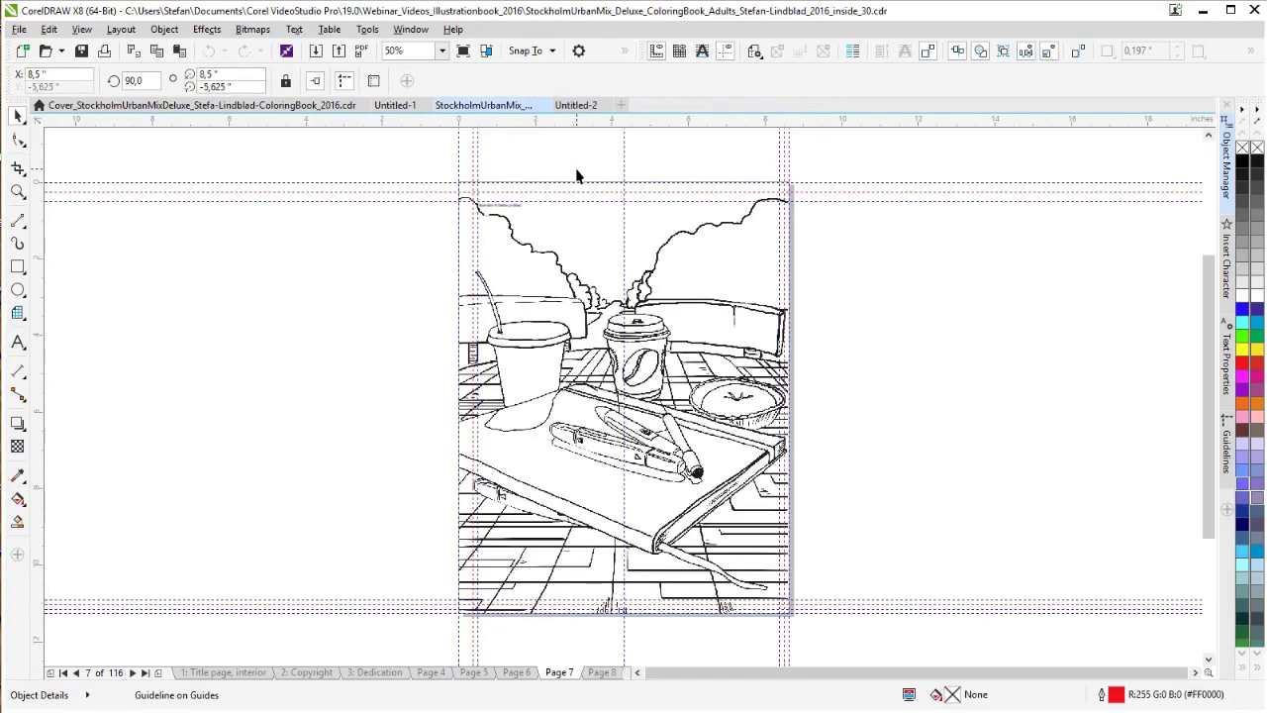
left_click(472, 161)
left_click(44, 75)
scroll(517, 182, "up", 2)
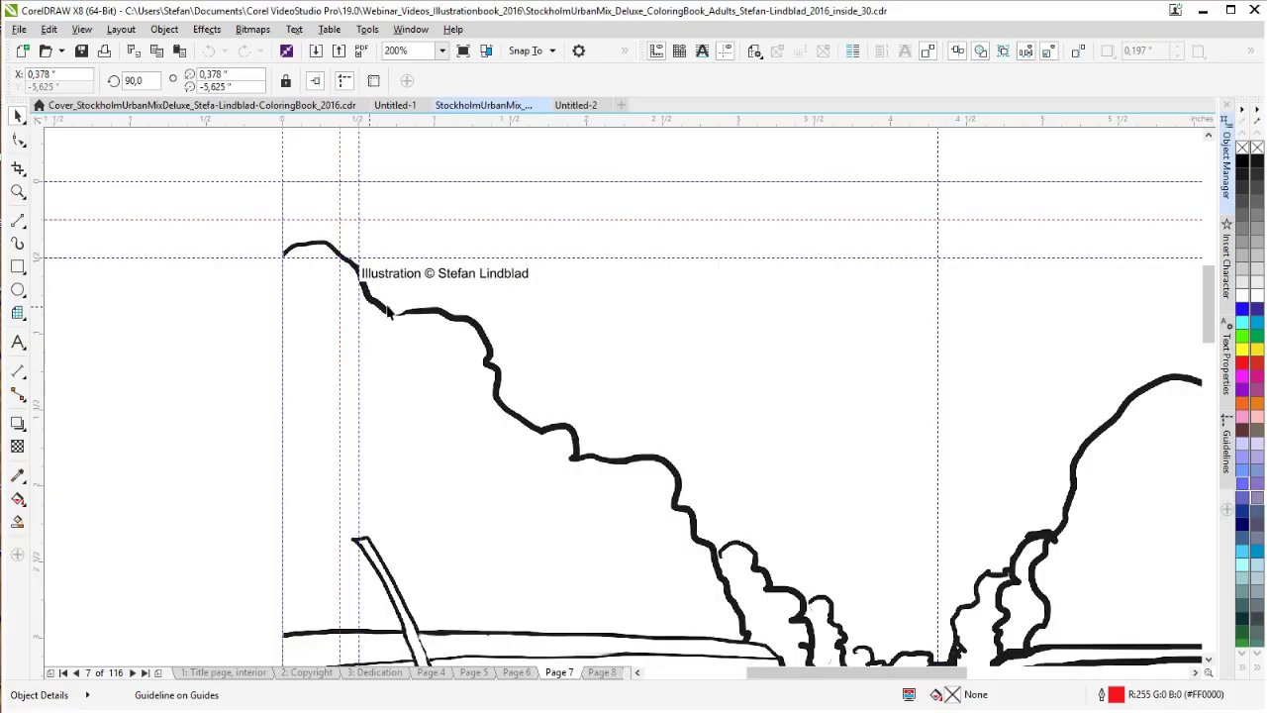
- Select the copyright text and its background on Page 7 and locate both objects in the Object Manager
left_click(493, 312)
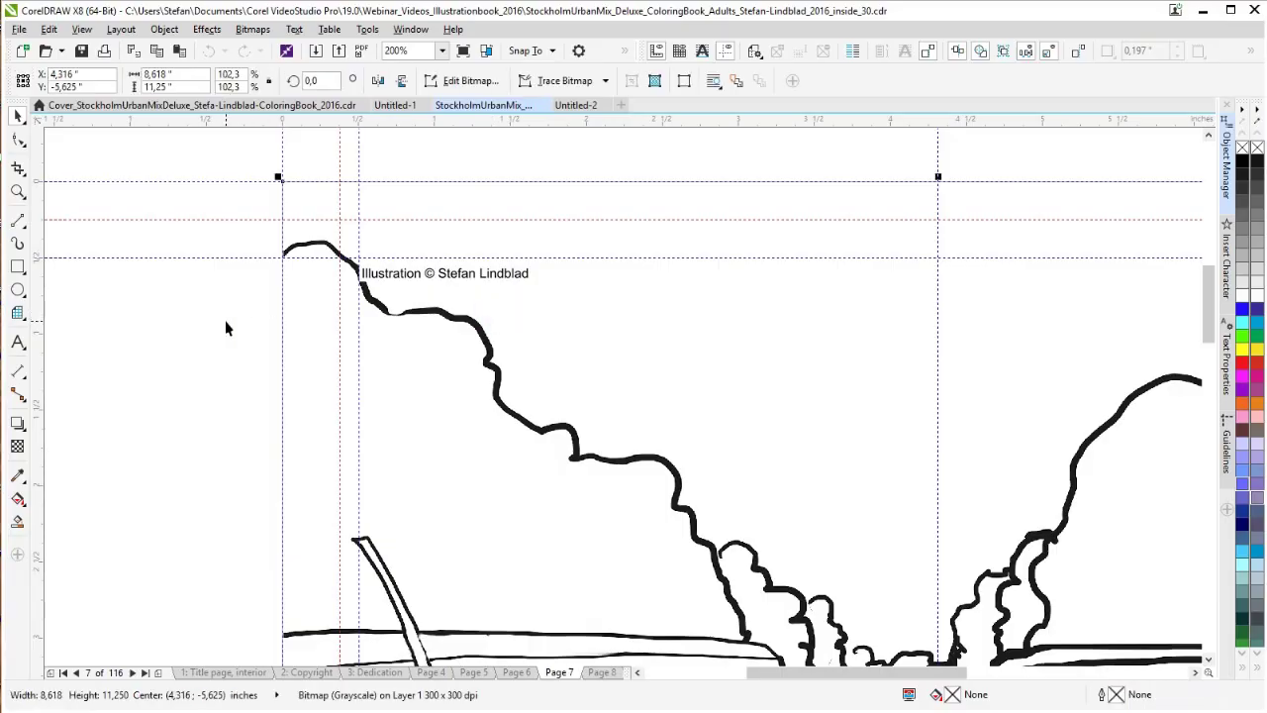
left_click_drag(237, 311, 584, 241)
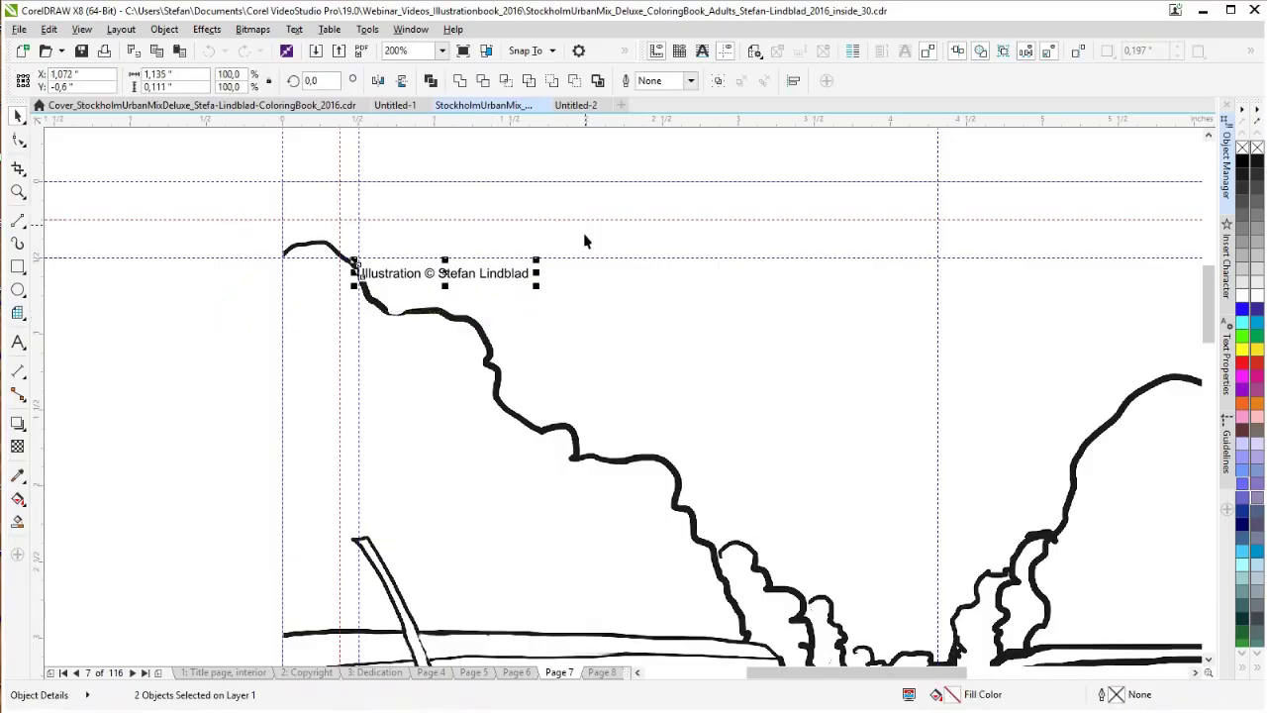
left_click(1227, 168)
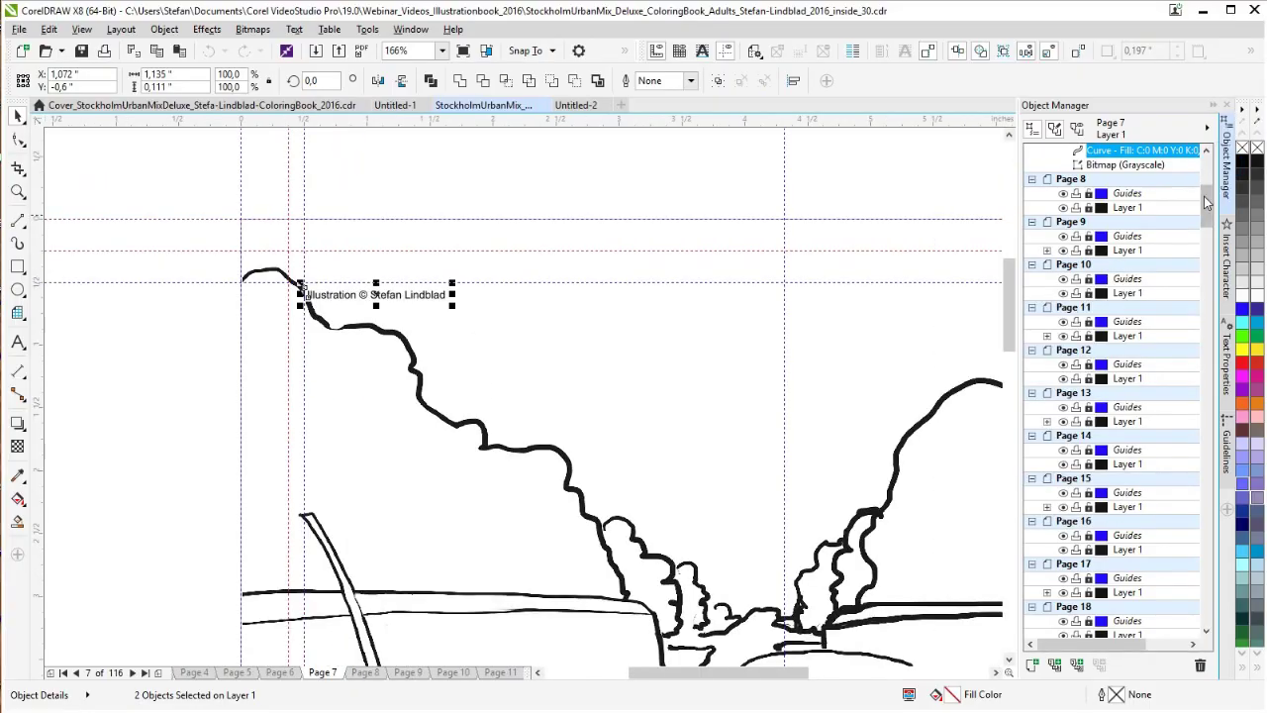
left_click_drag(1206, 205, 1203, 193)
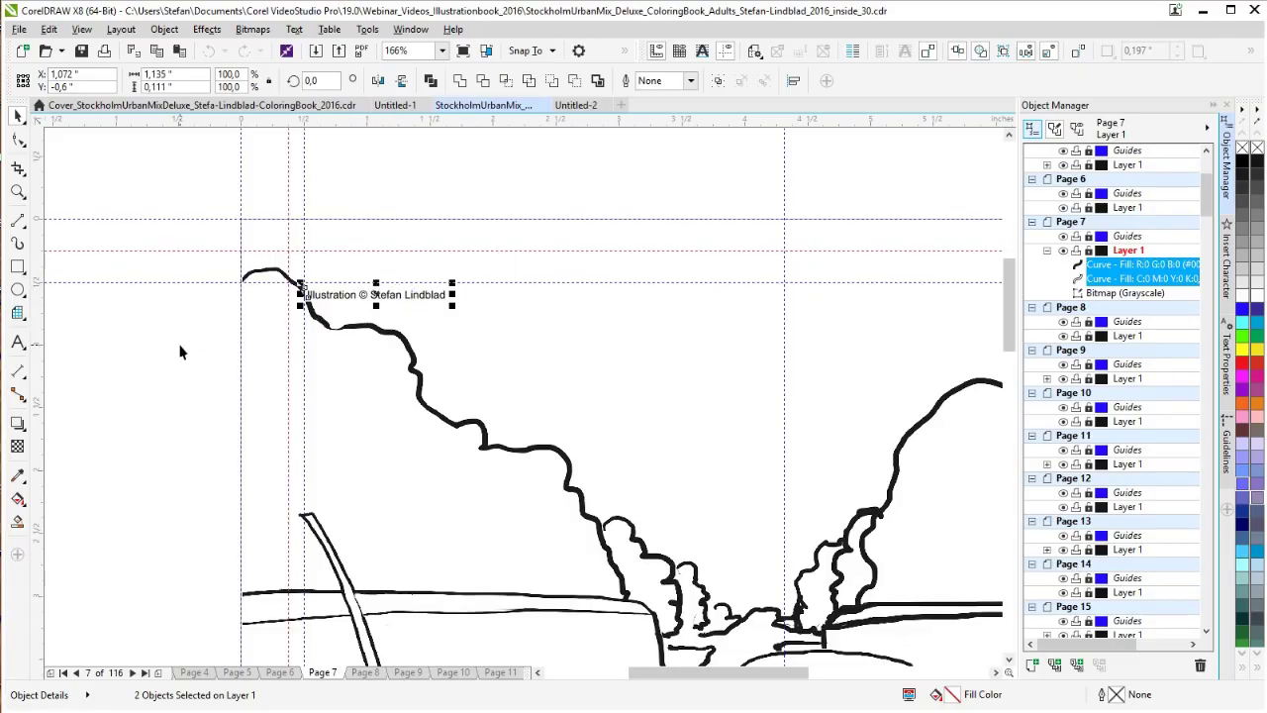
- Try moving the Page 7 copyright text closer to the page's left edge, past the margin guideline, and undo both moves
left_click_drag(385, 303, 351, 299)
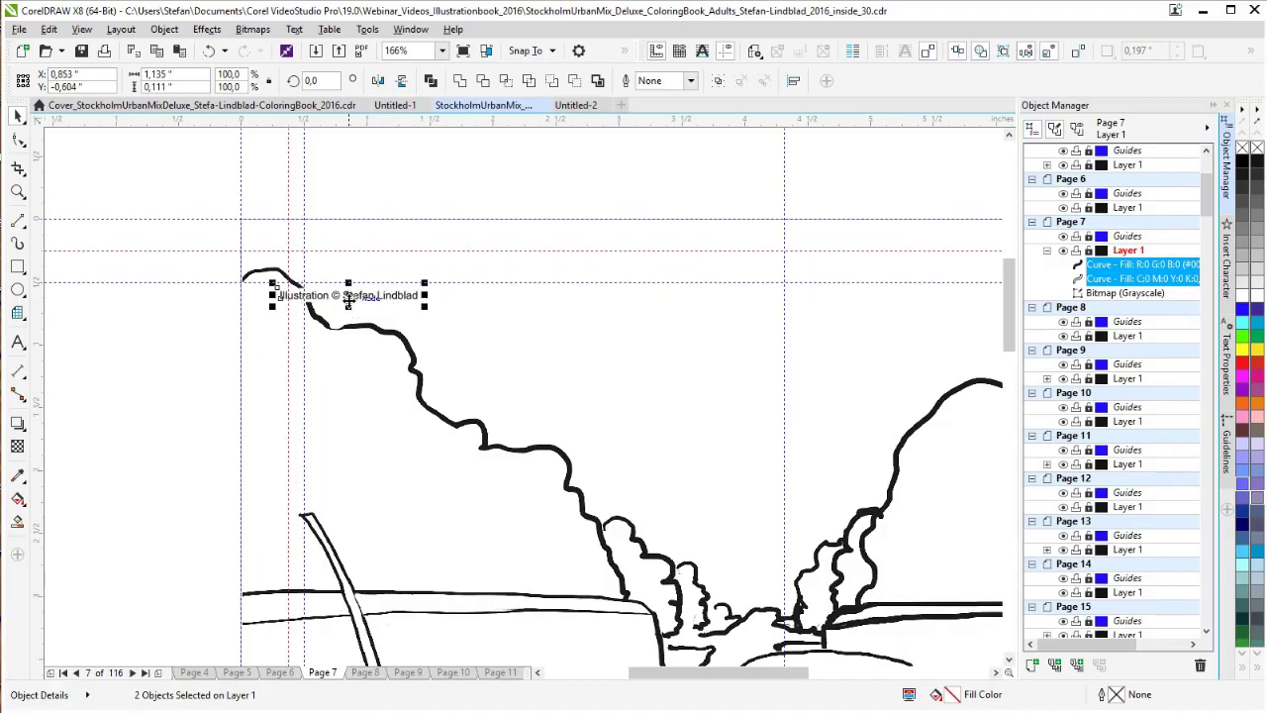
scroll(284, 295, "up", 4)
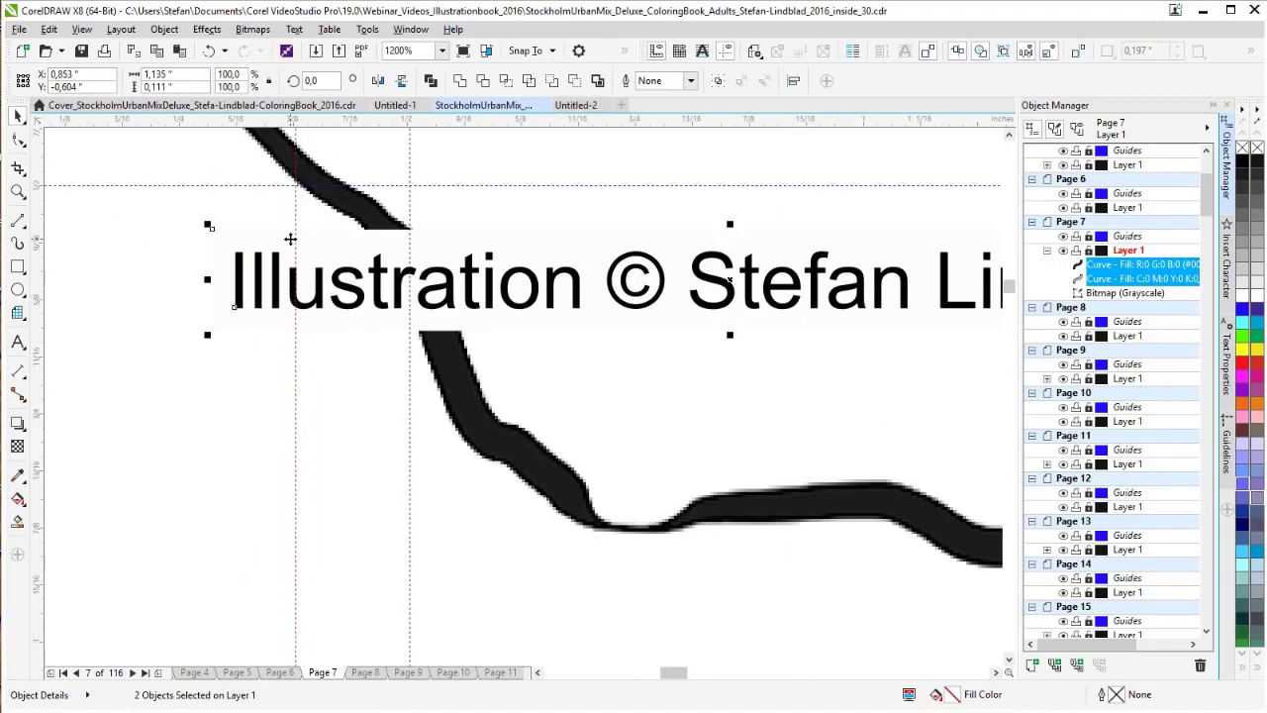
left_click_drag(352, 306, 437, 319)
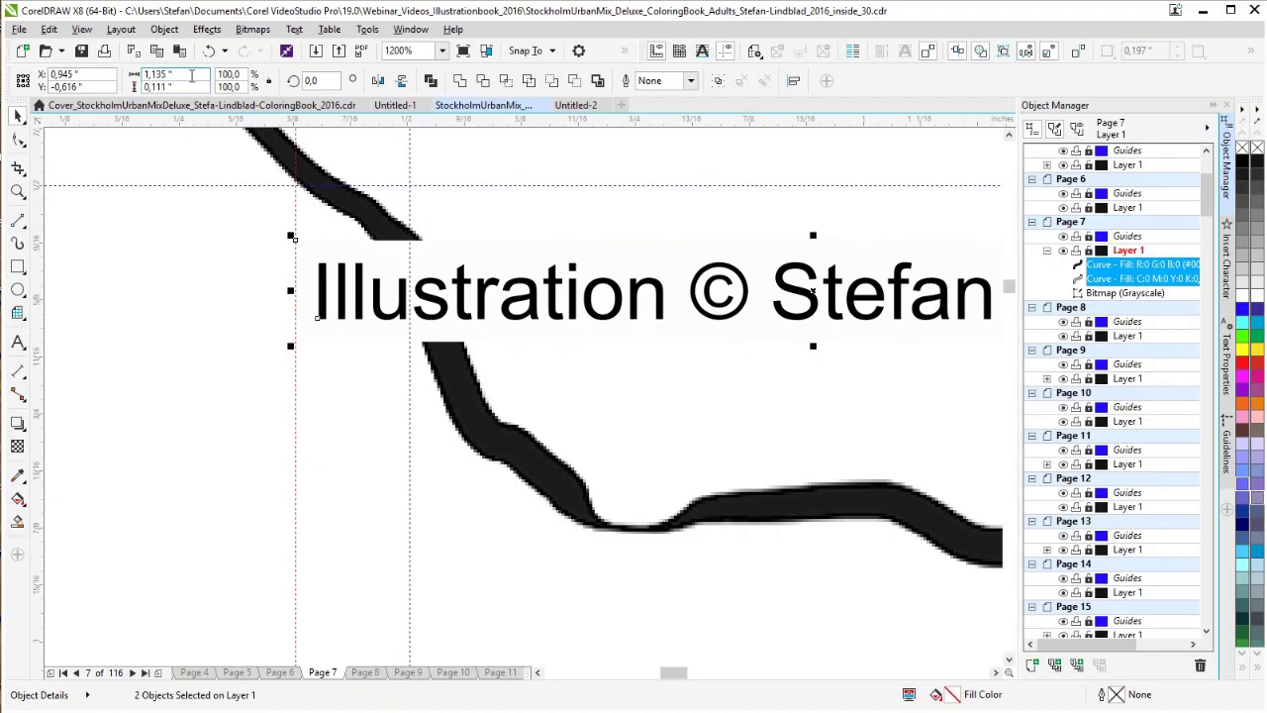
left_click(209, 55)
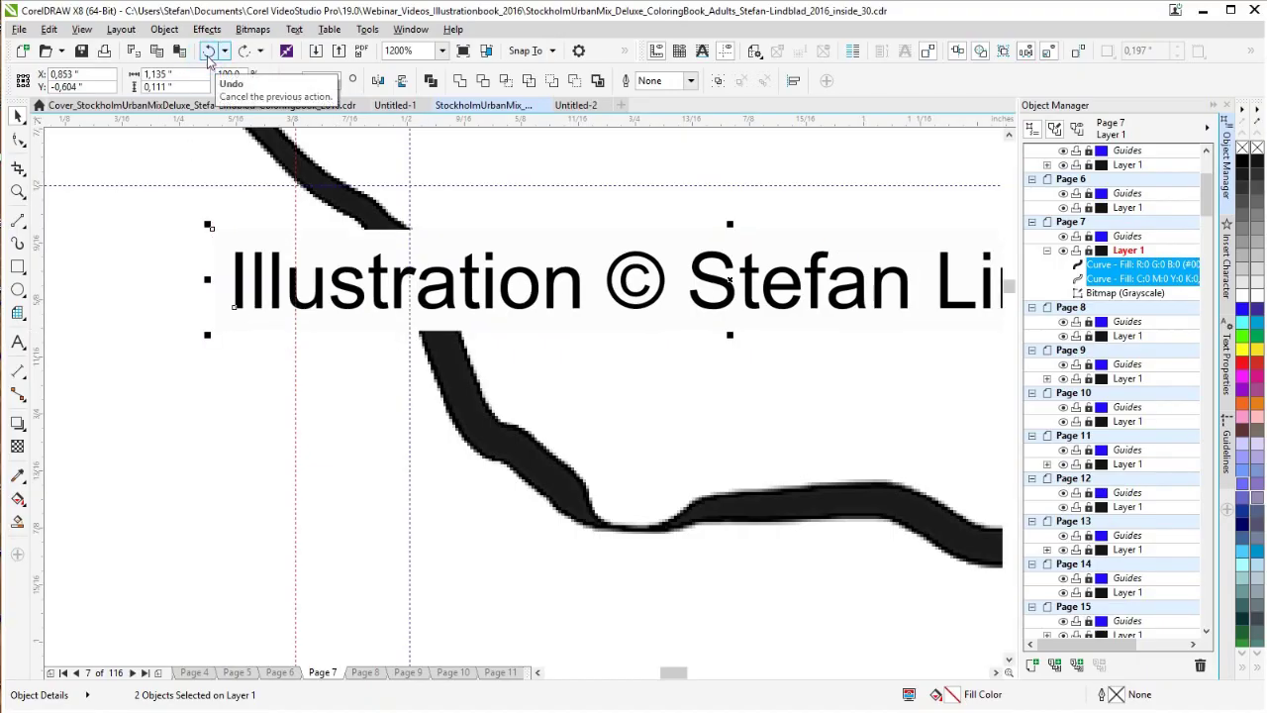
left_click(209, 55)
scroll(381, 267, "down", 1)
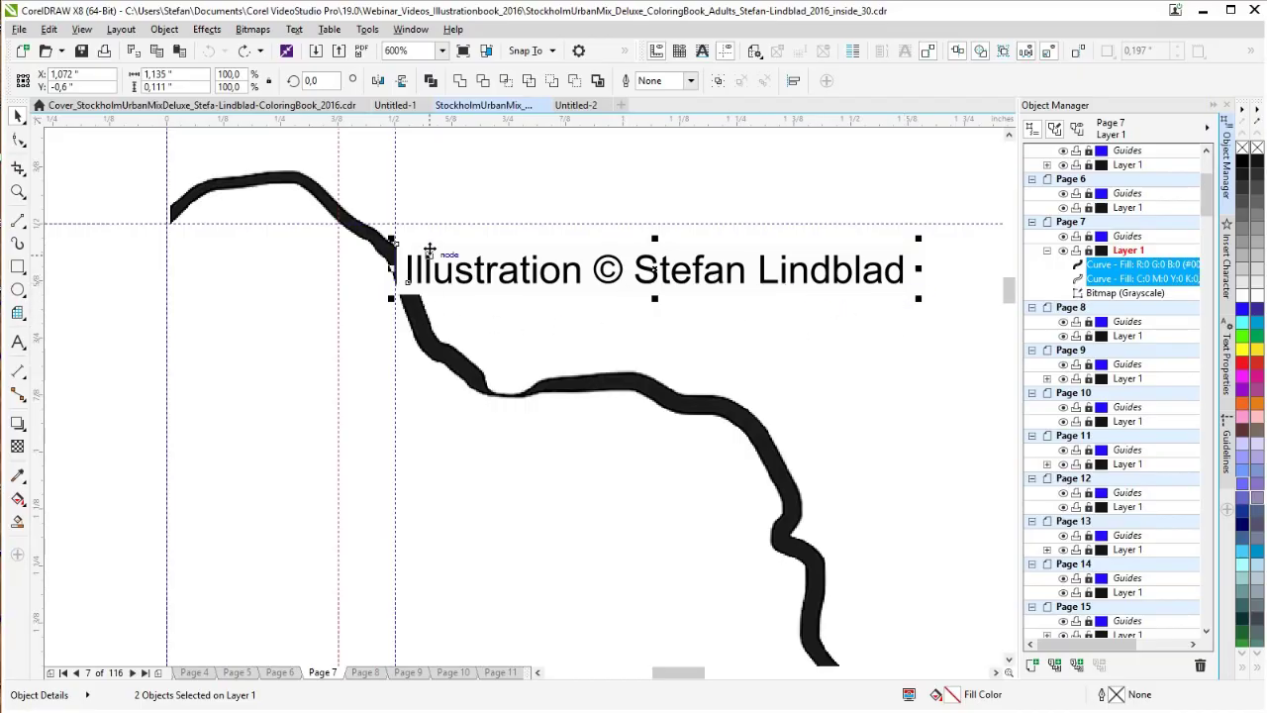
- Examine the blue margin guideline beside the copyright text on Page 7, and reselect the text with its background to check its placement
left_click(396, 352)
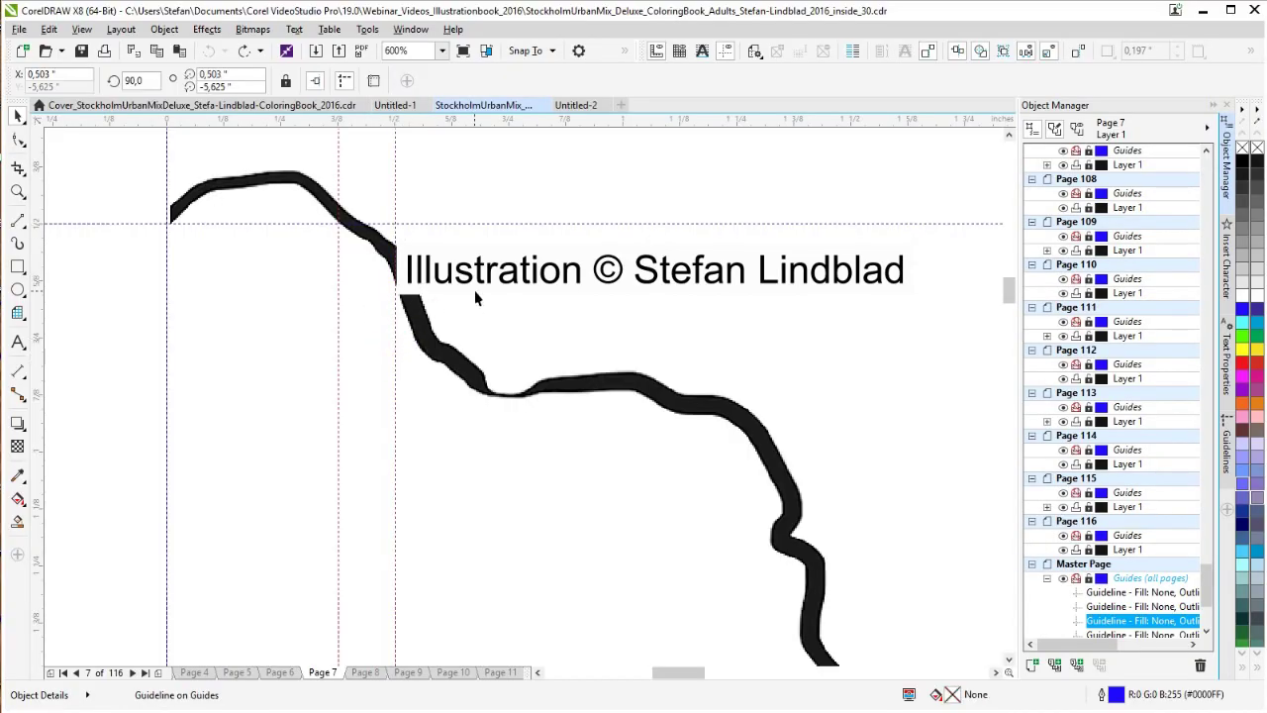
left_click(396, 336)
left_click(123, 354)
scroll(113, 333, "down", 2)
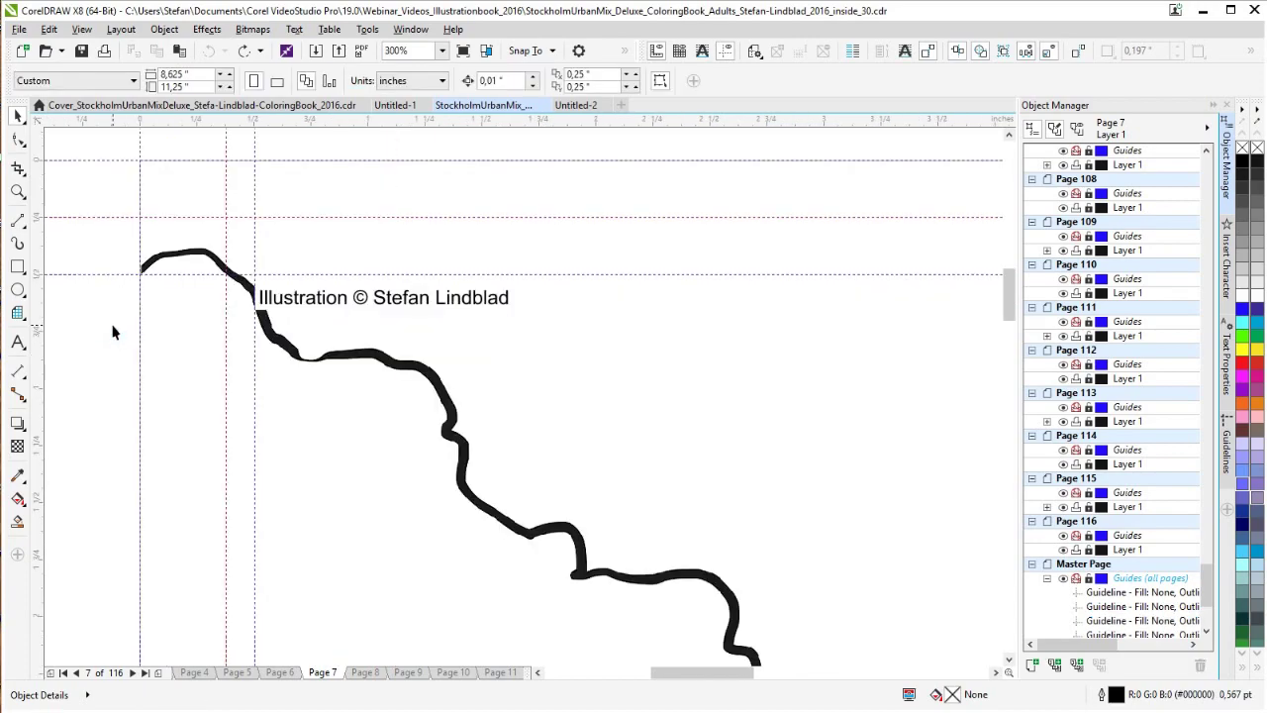
left_click_drag(109, 330, 348, 283)
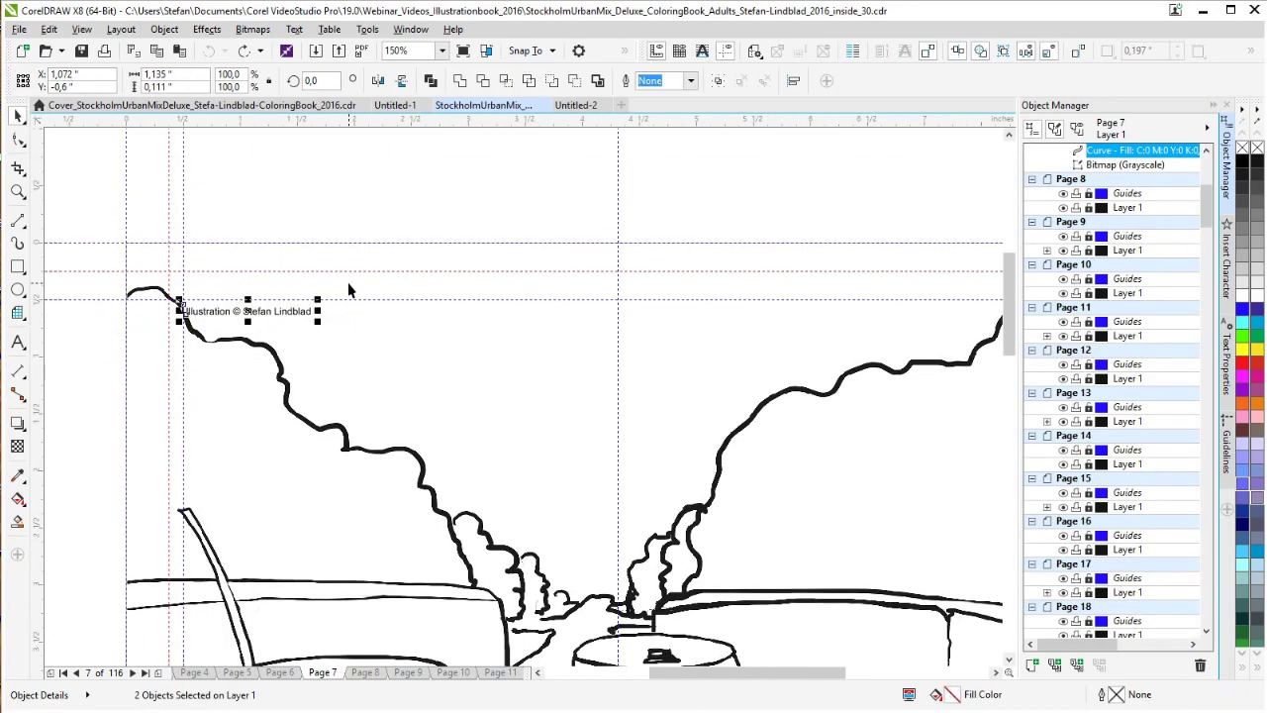
left_click(1213, 105)
left_click_drag(966, 674, 997, 675)
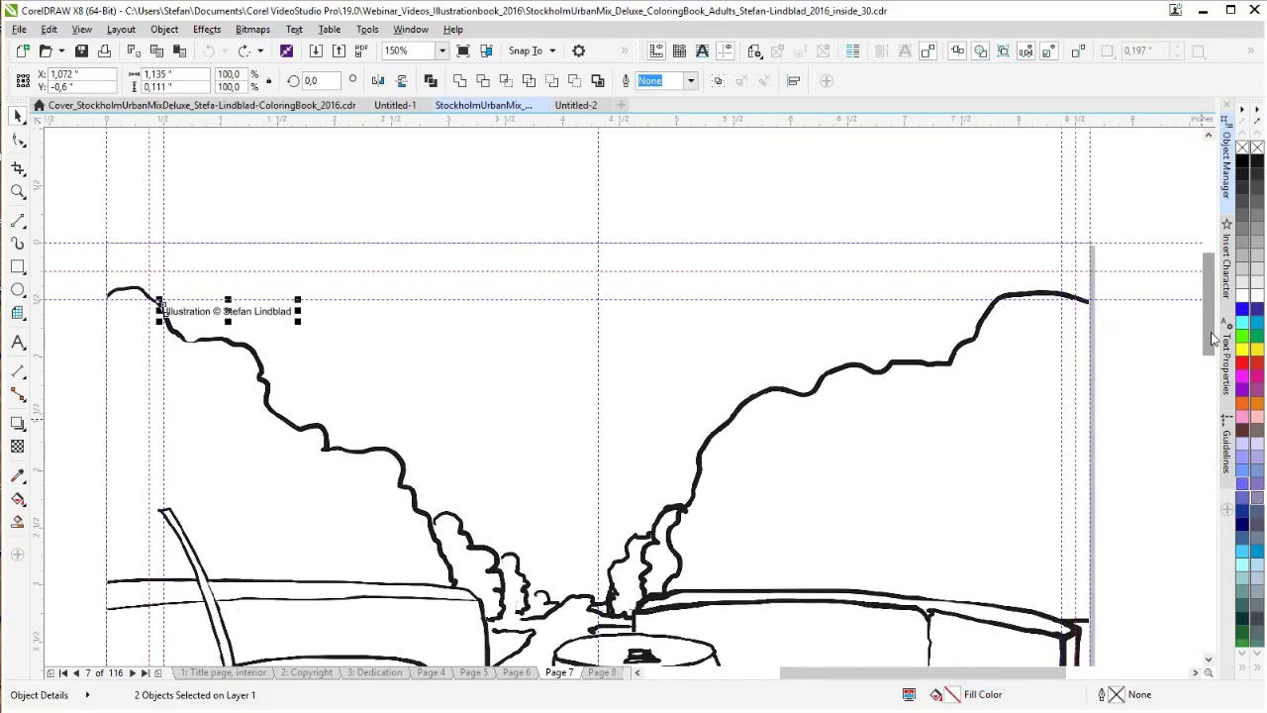
left_click_drag(1208, 302, 1208, 319)
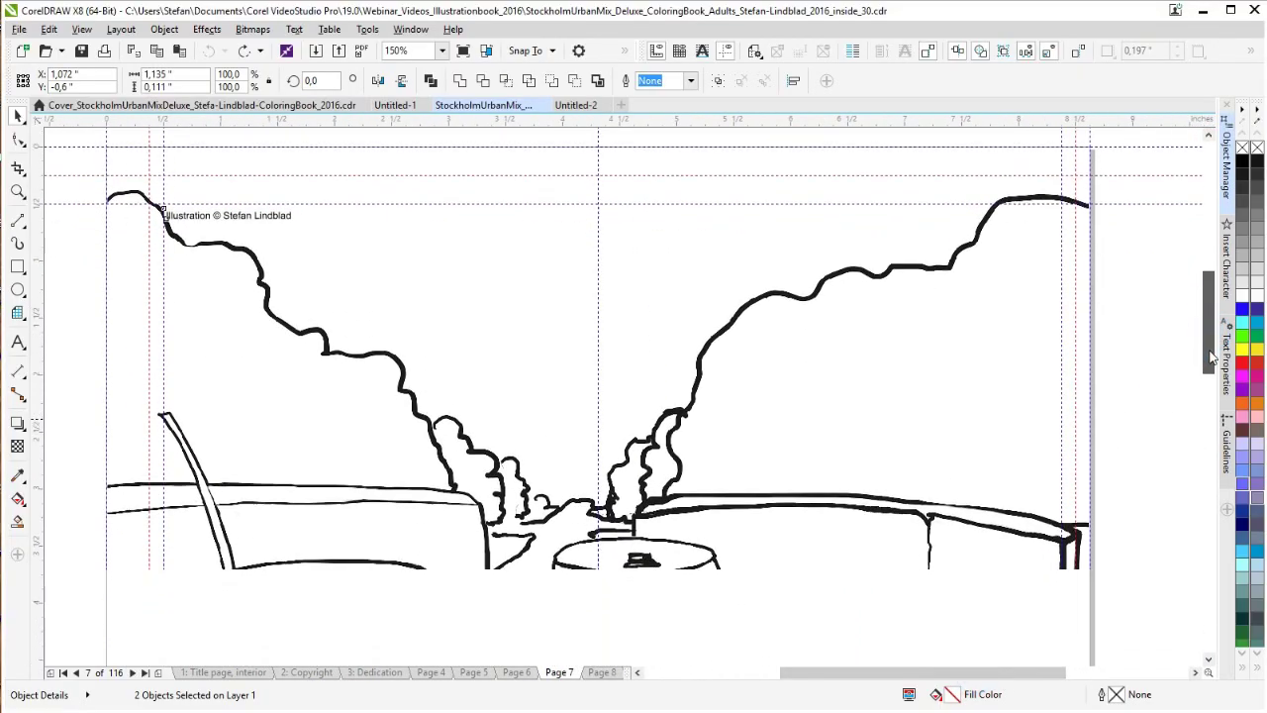
left_click(75, 223)
left_click_drag(72, 237, 359, 189)
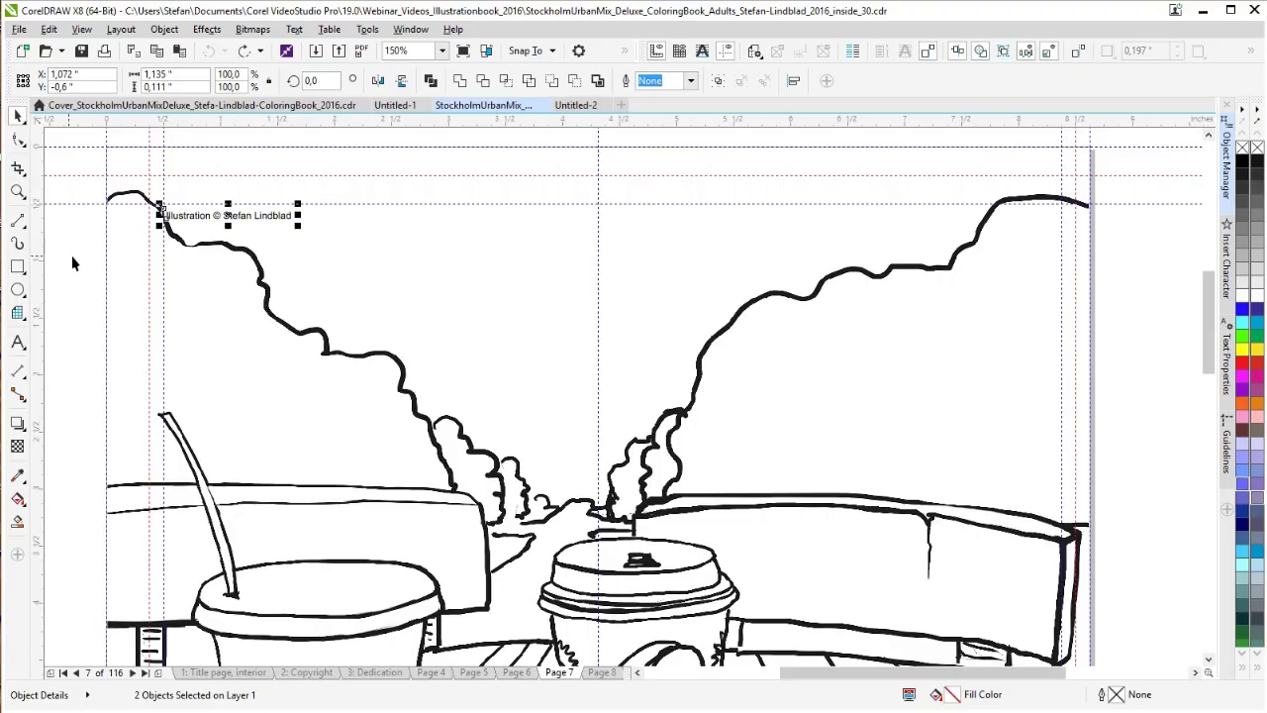
- Inspect the red binding guideline and the red trim guideline near the page's right edge among the Master Page guidelines
left_click(149, 249)
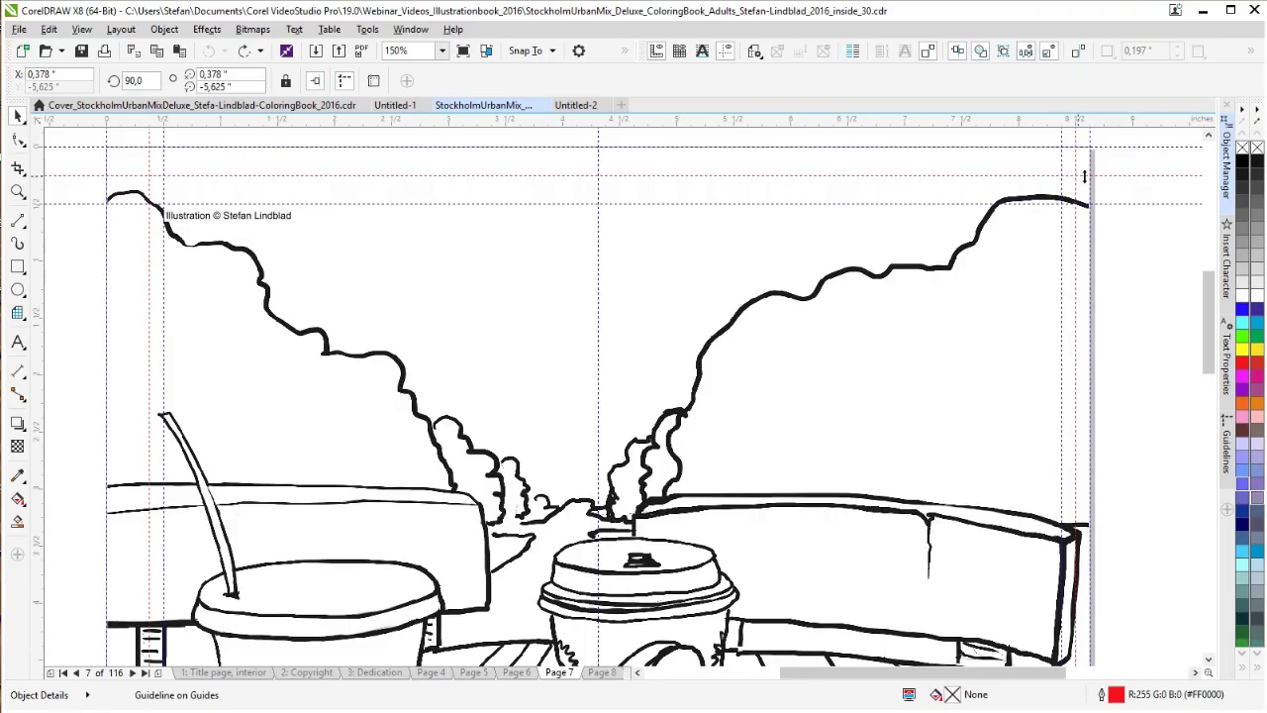
left_click(1226, 163)
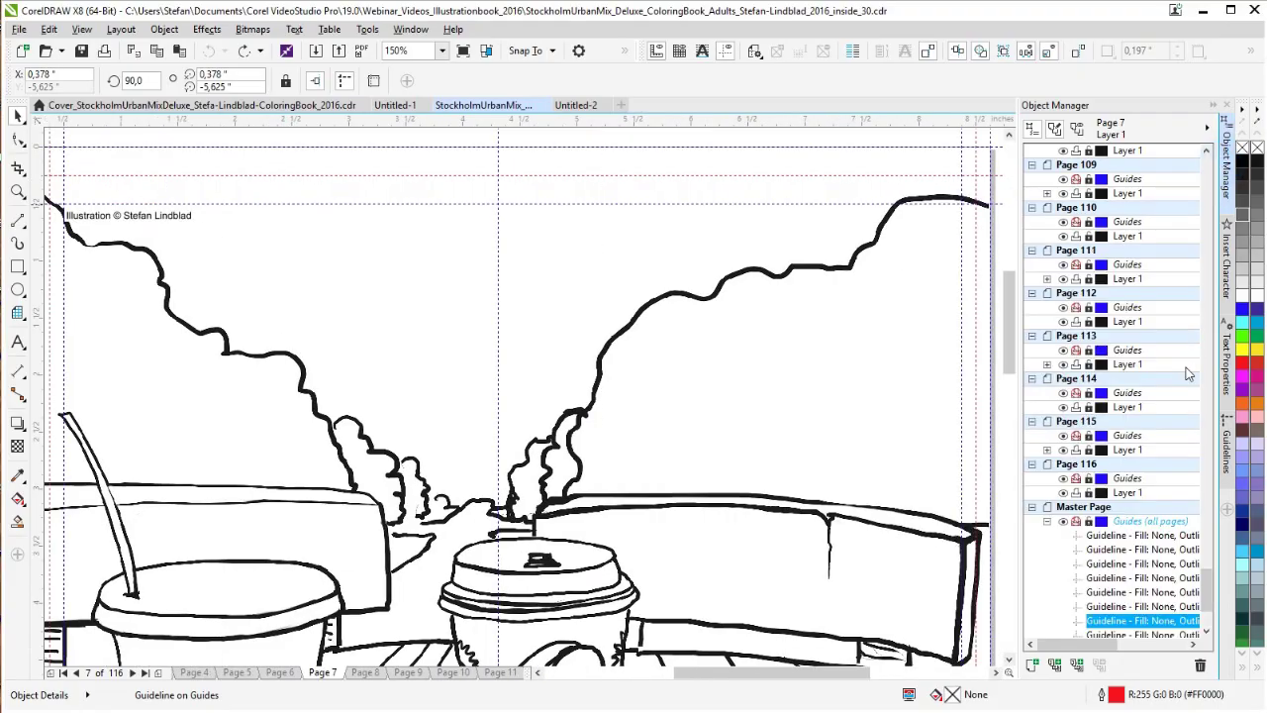
left_click_drag(1206, 594, 1210, 619)
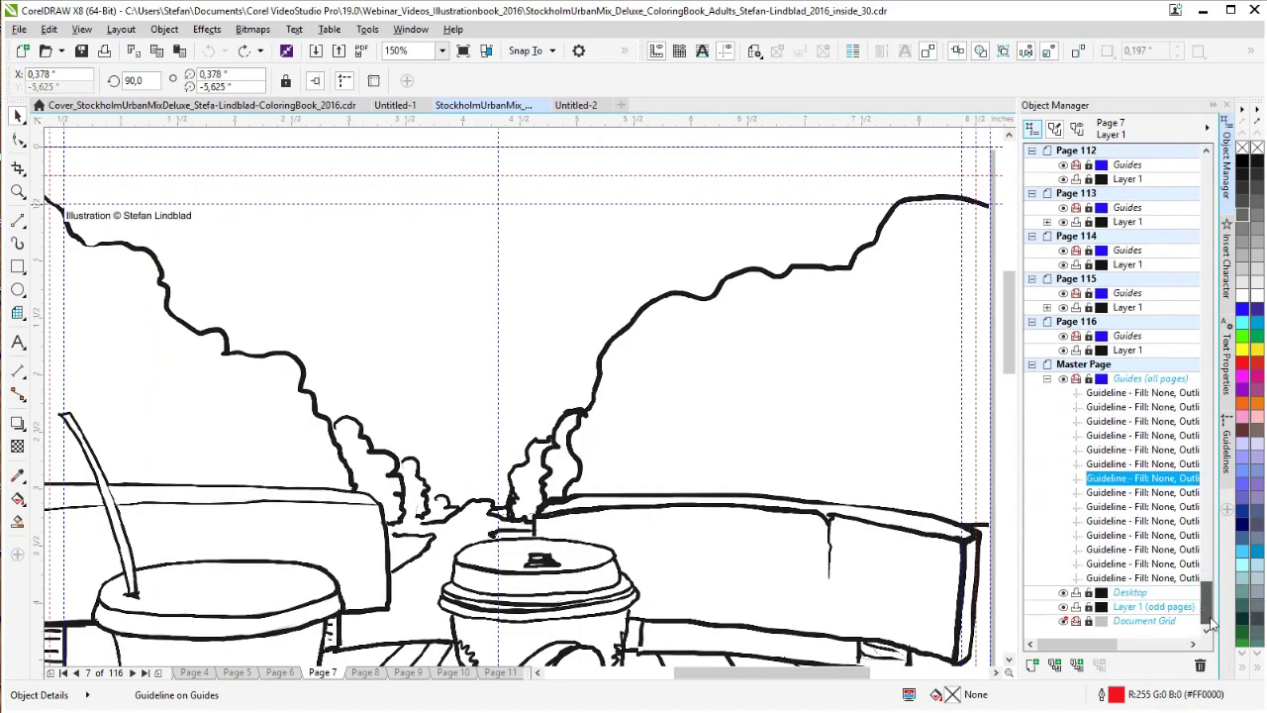
mouse_move(1104, 645)
left_mouse_down()
mouse_move(1181, 645)
mouse_move(1108, 644)
left_mouse_up()
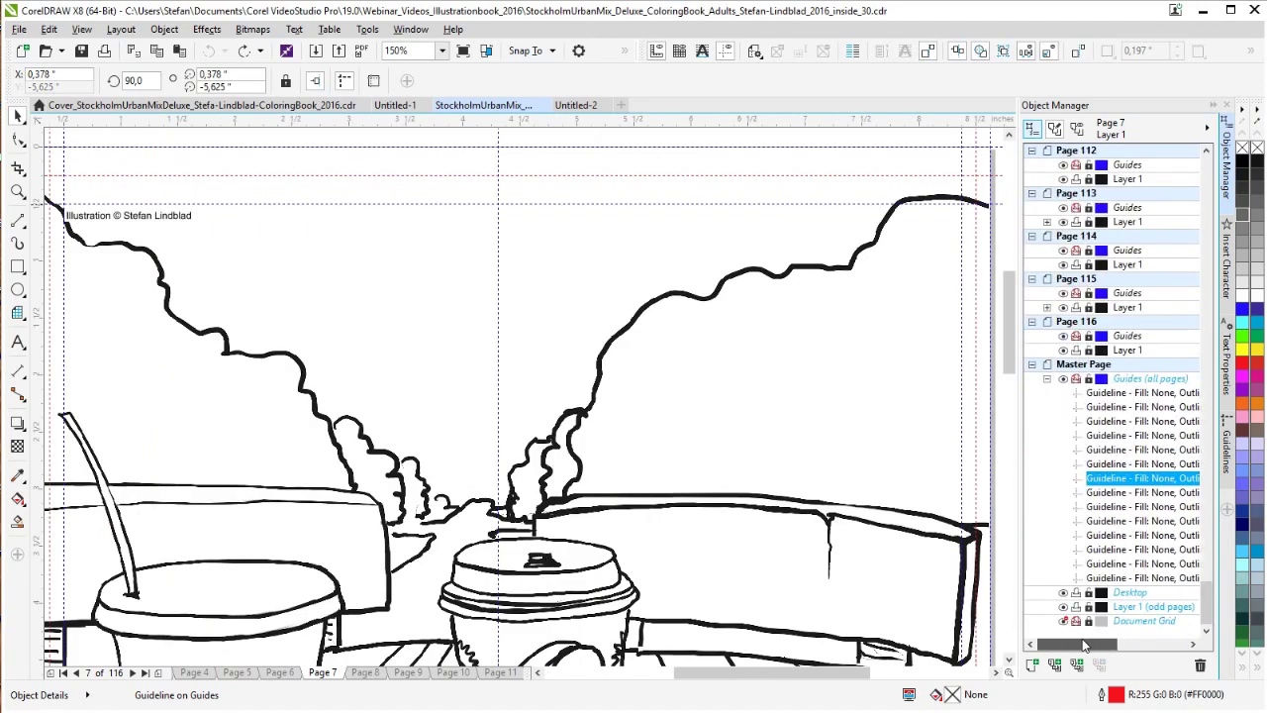
left_click(975, 389)
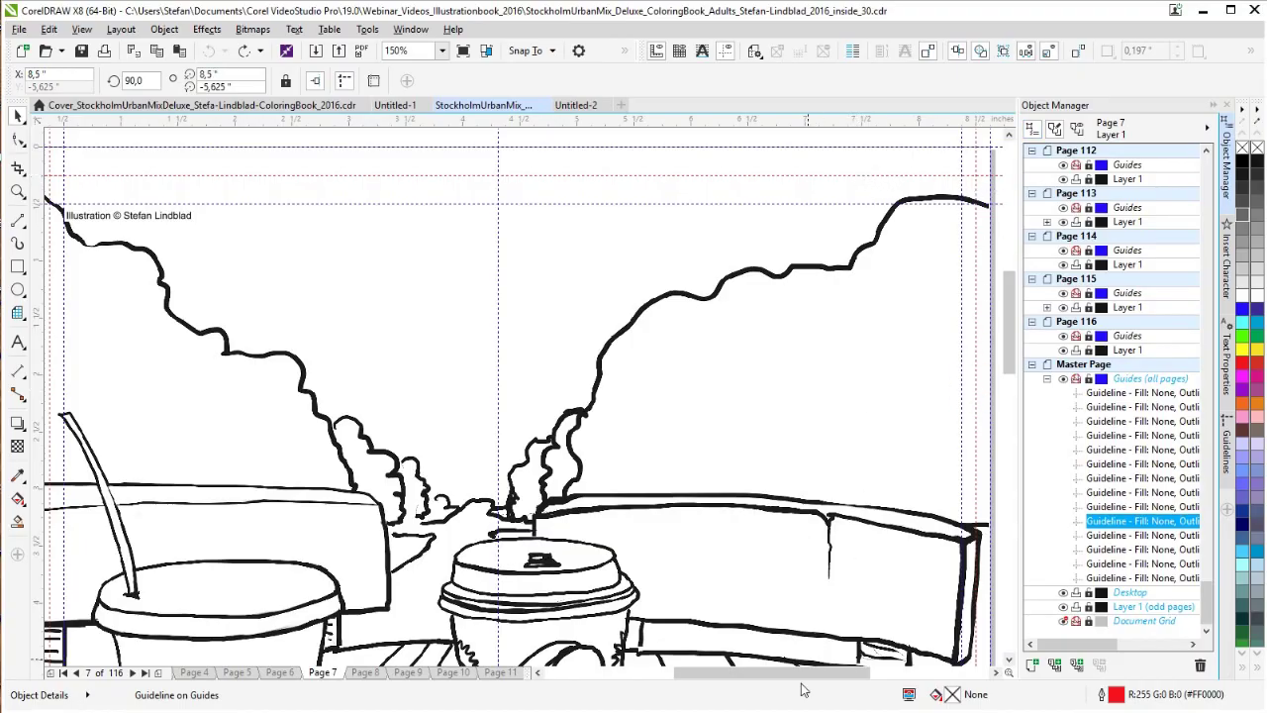
- Select the Page 7 drawing and fit it in view to examine how it extends to the page edges
mouse_move(804, 683)
left_mouse_down()
mouse_move(764, 682)
mouse_move(804, 682)
mouse_move(791, 682)
left_mouse_up()
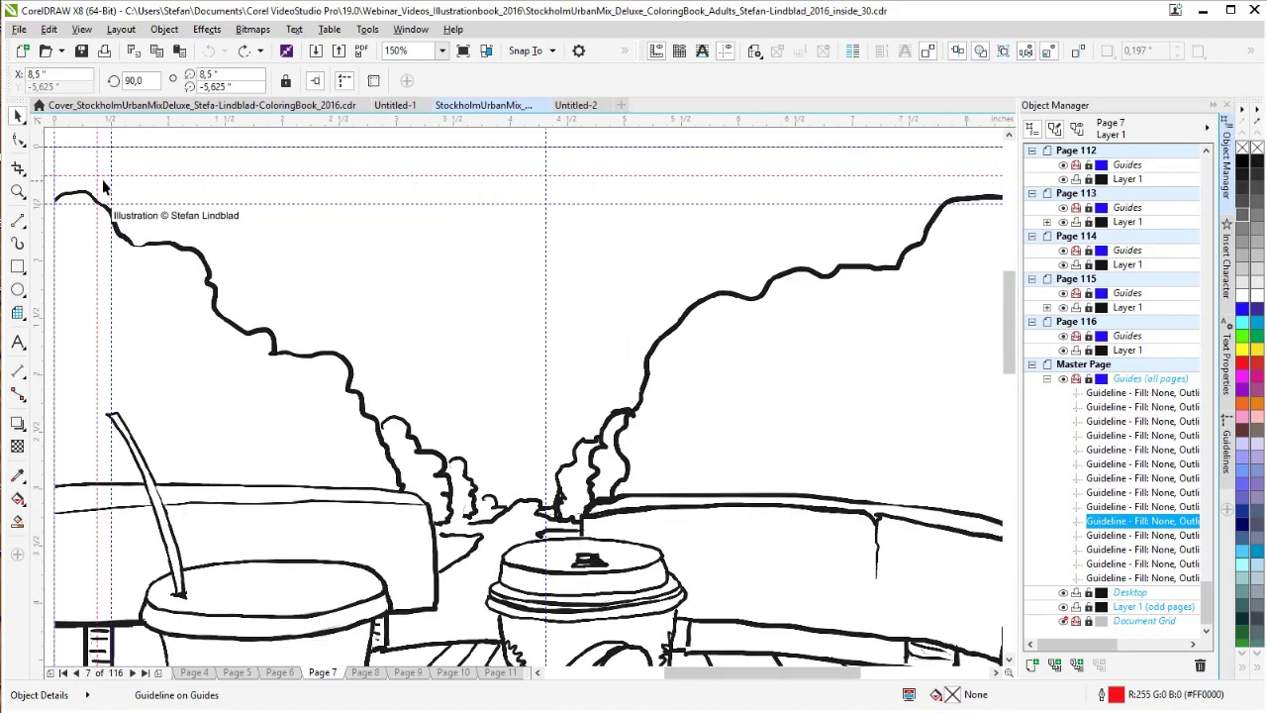
scroll(106, 328, "down", 1)
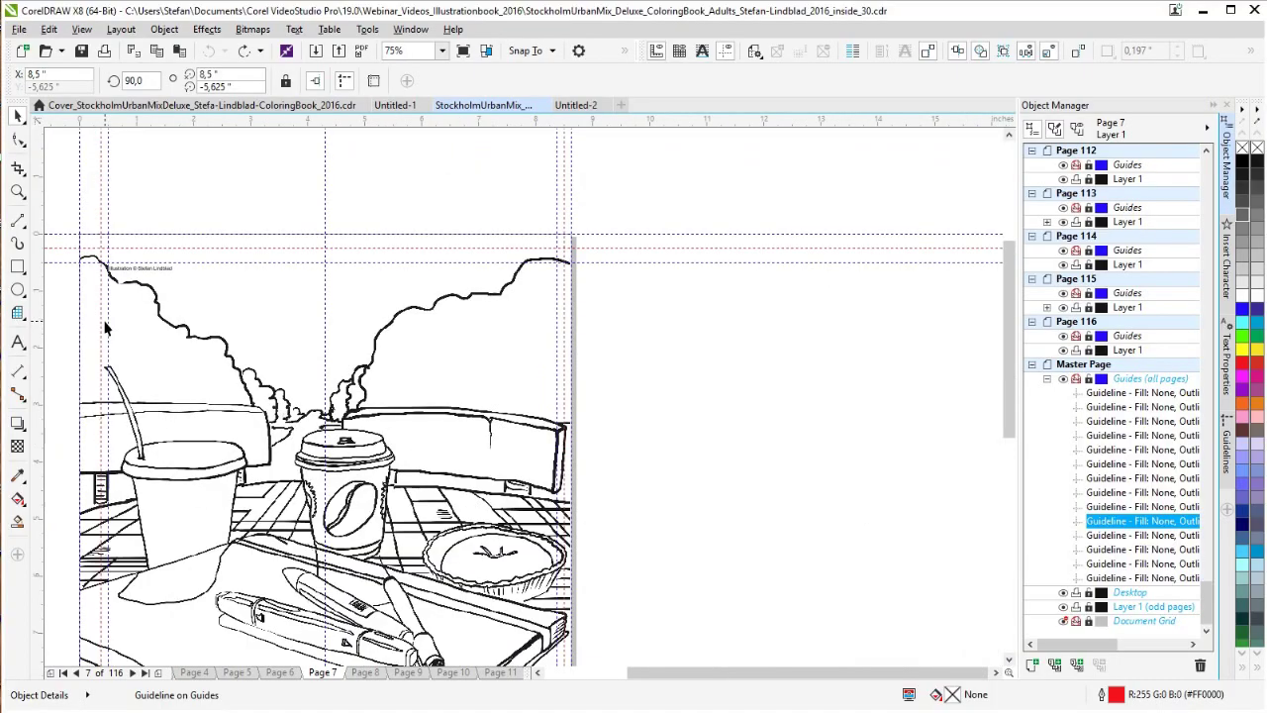
left_click(122, 364)
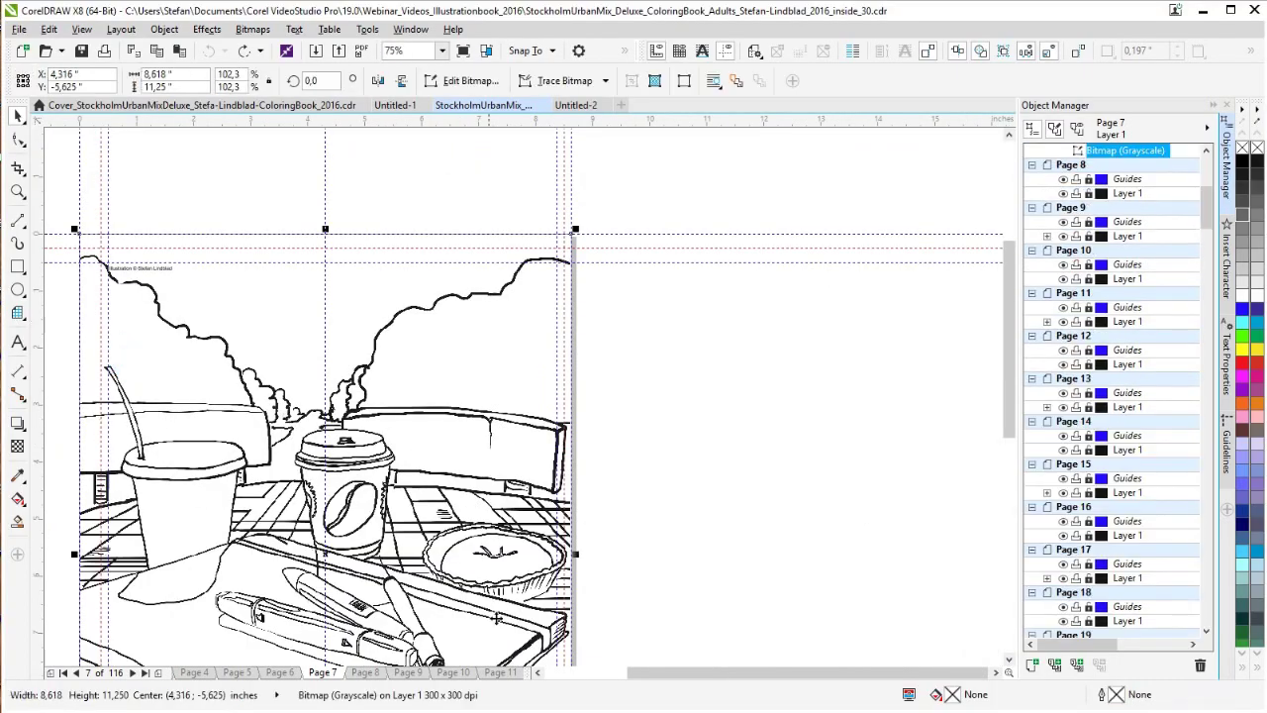
left_click(537, 673)
left_click(537, 673)
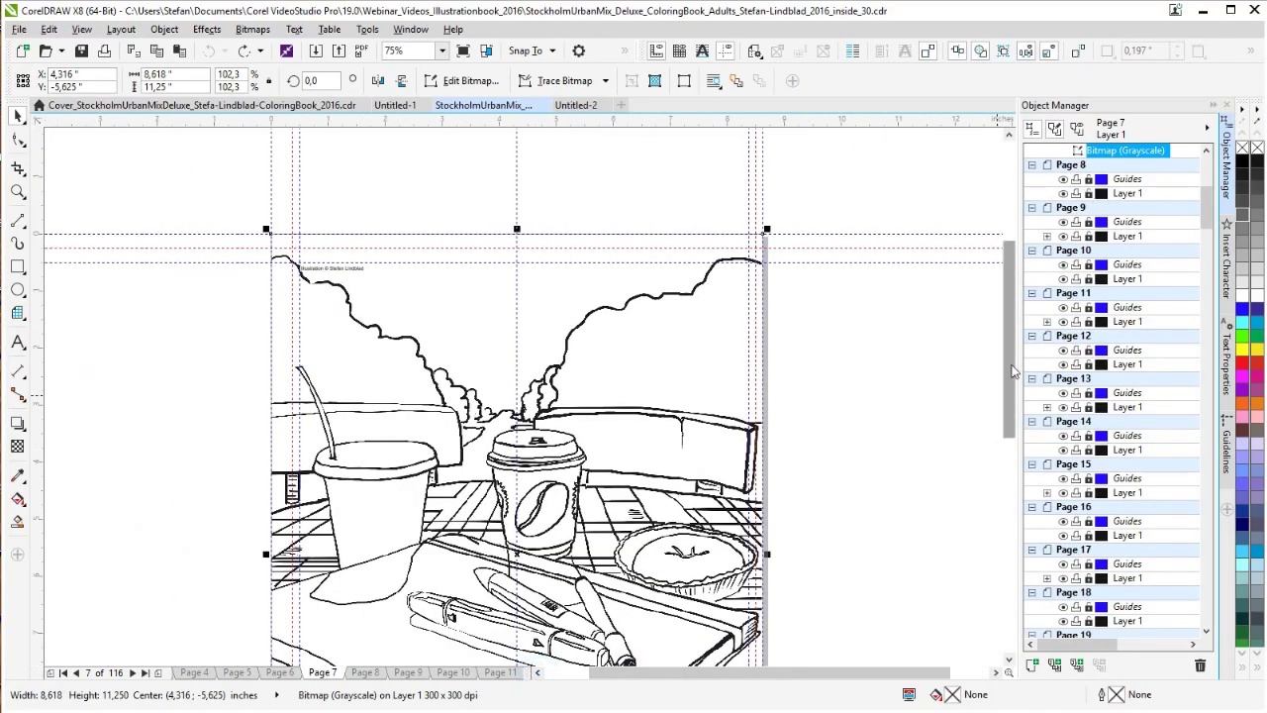
scroll(1008, 426, "down", 2)
scroll(1026, 421, "up", 1)
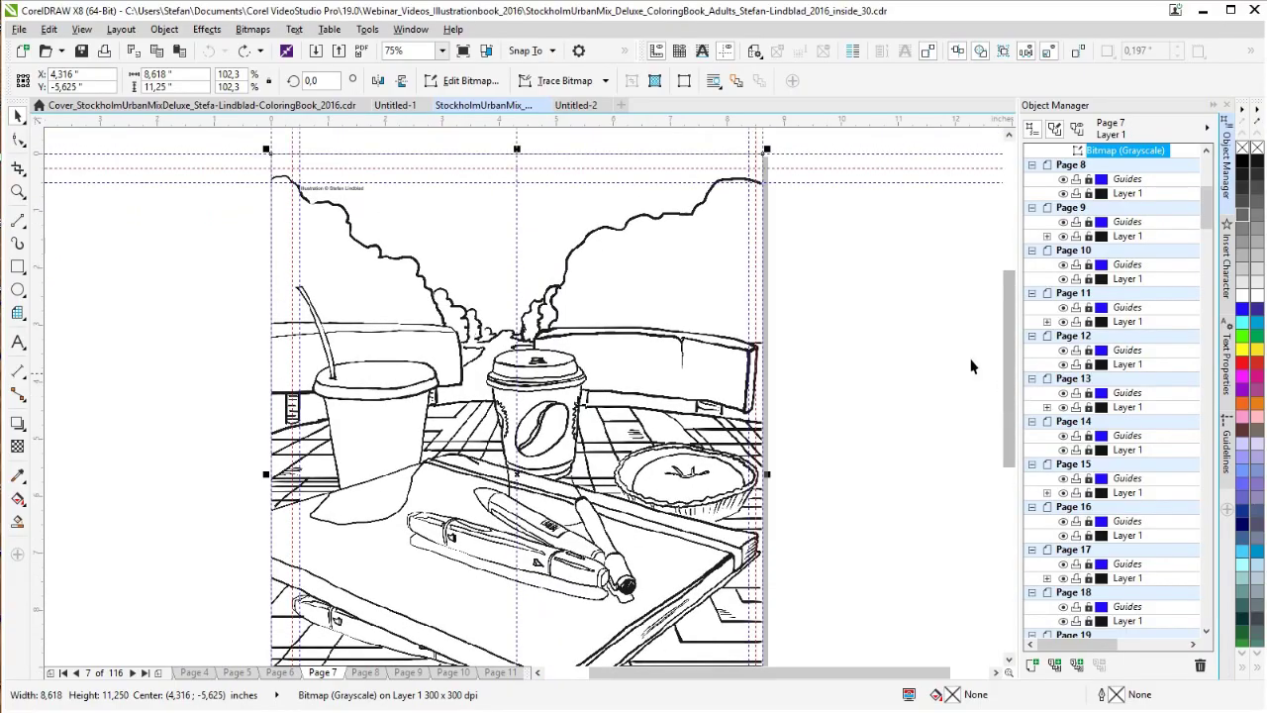
left_click(441, 52)
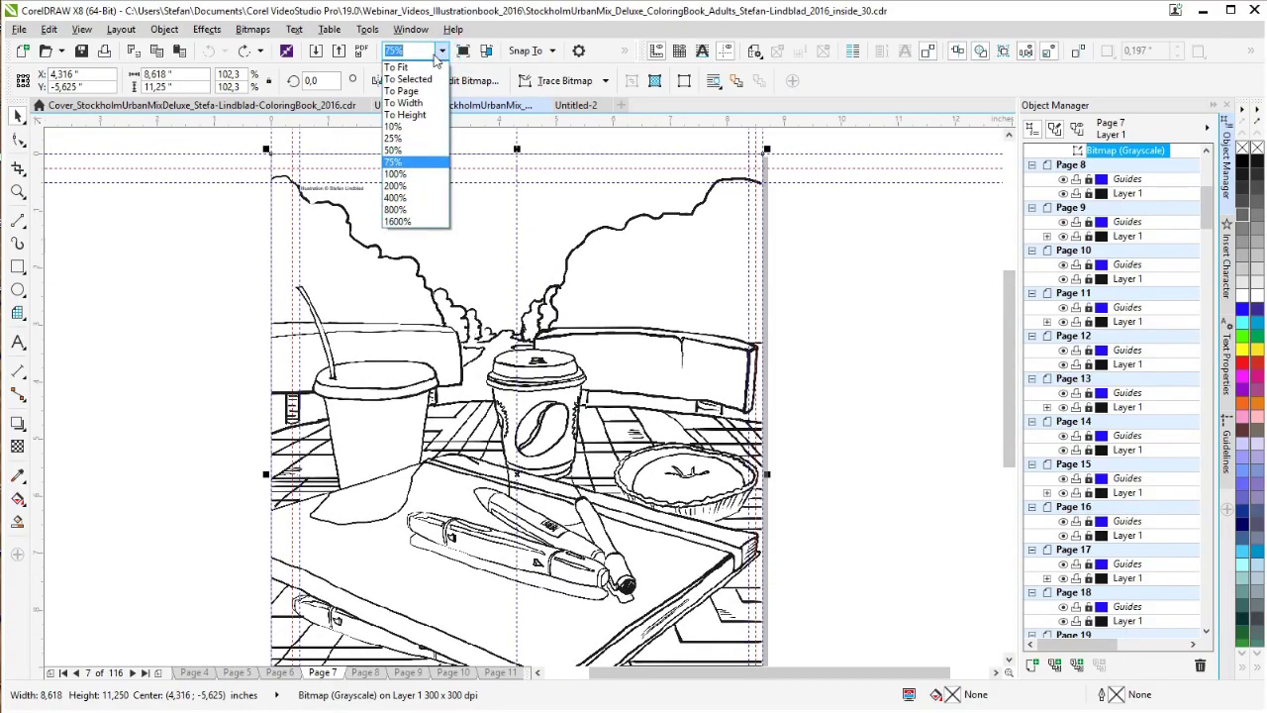
left_click(407, 66)
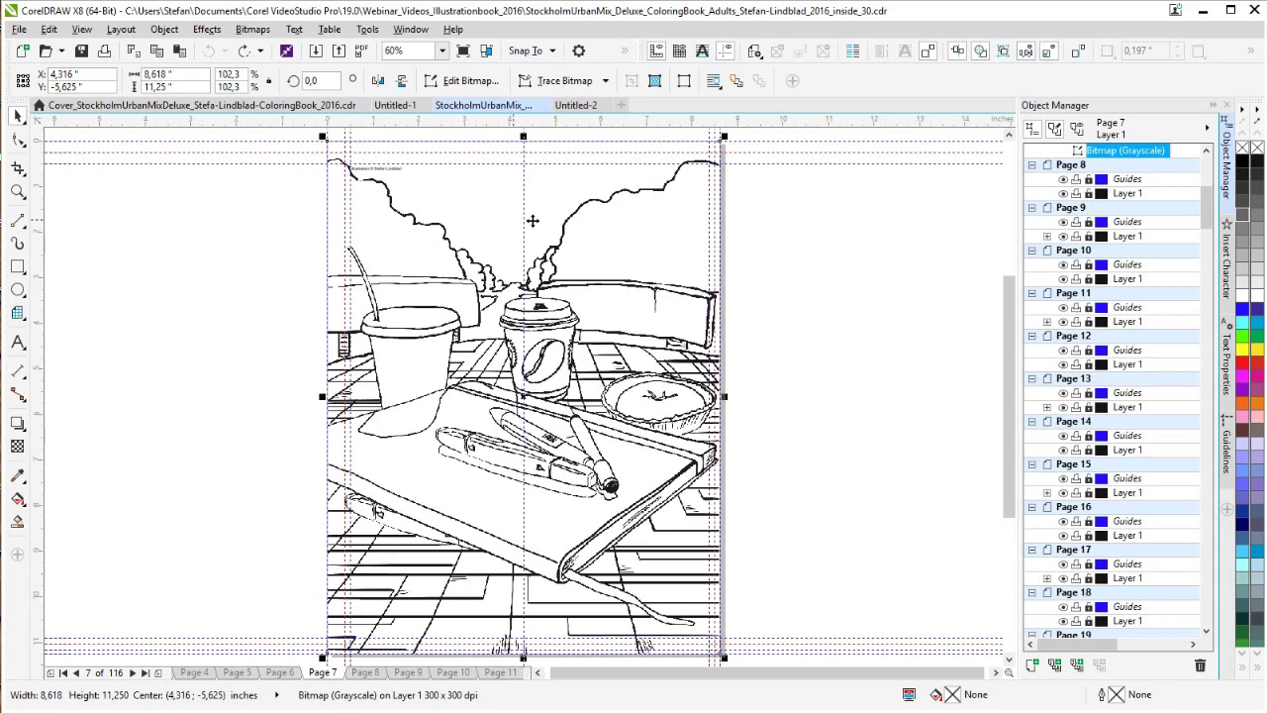
- Draw a rectangle about 0,125 inches wide and 0,292 inches tall between the red trim guideline and Page 7's right edge
scroll(679, 215, "up", 3)
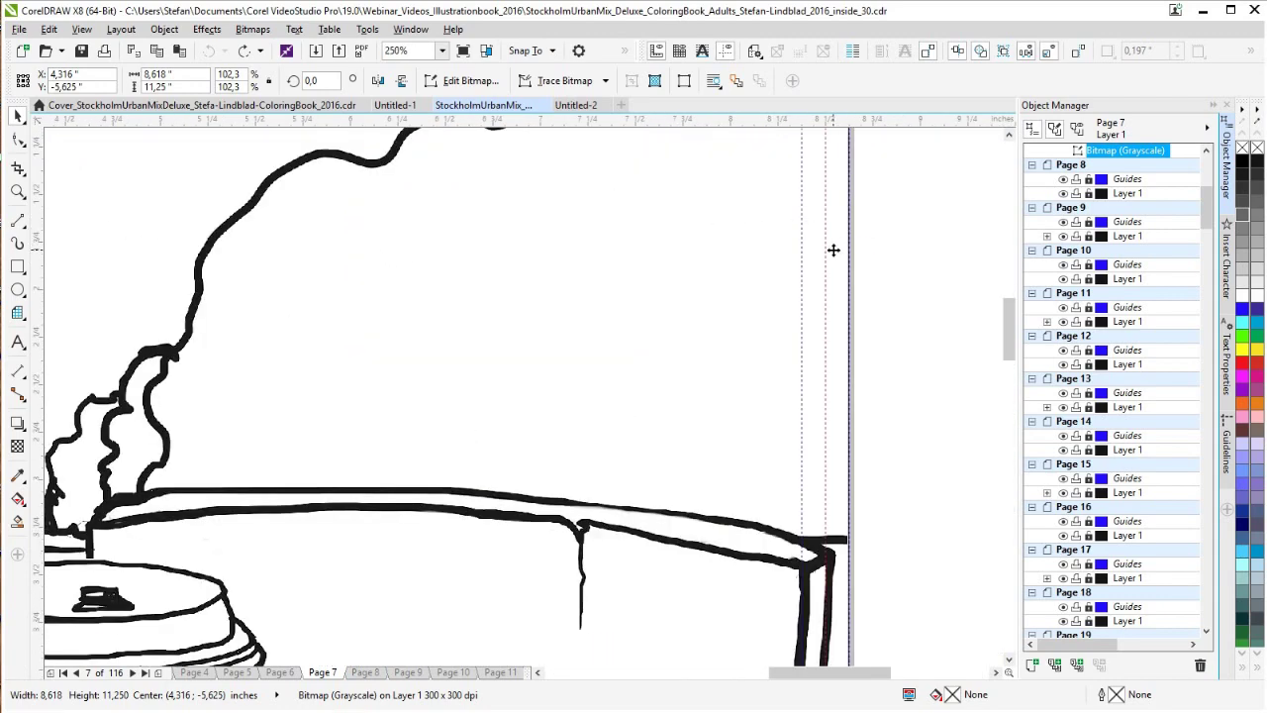
left_click(18, 267)
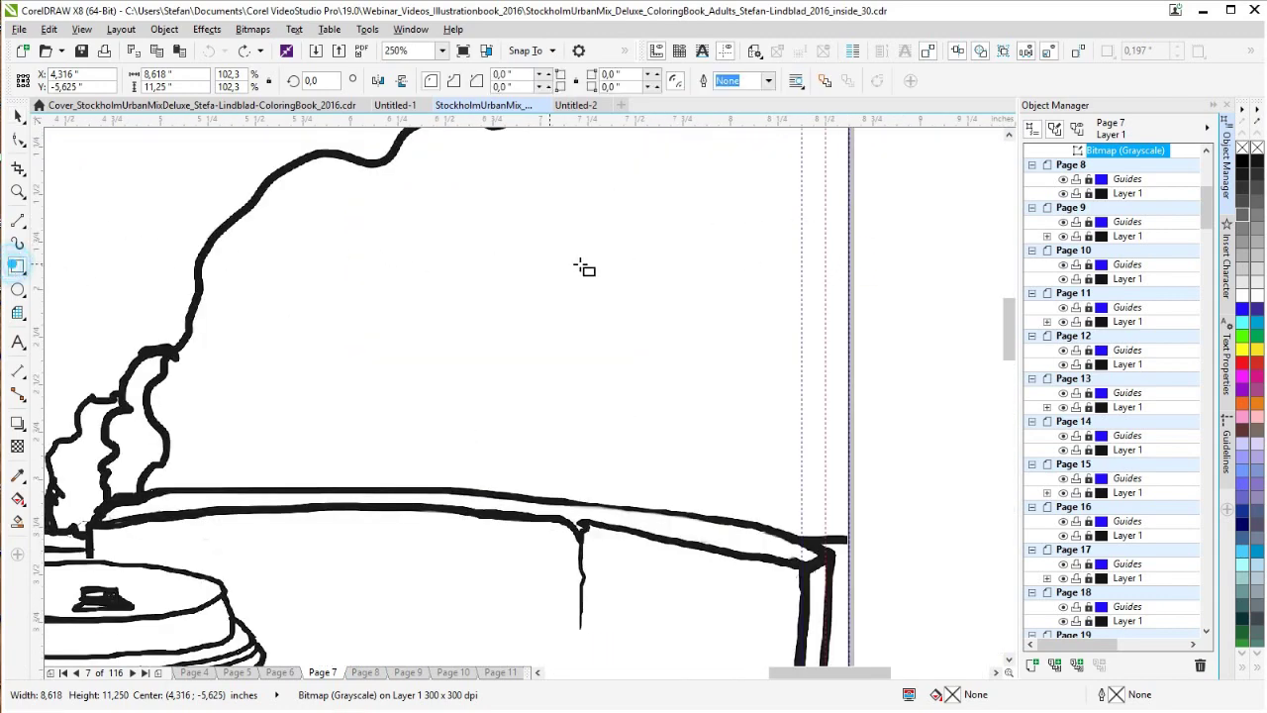
left_click(826, 224)
left_click_drag(826, 224, 854, 279)
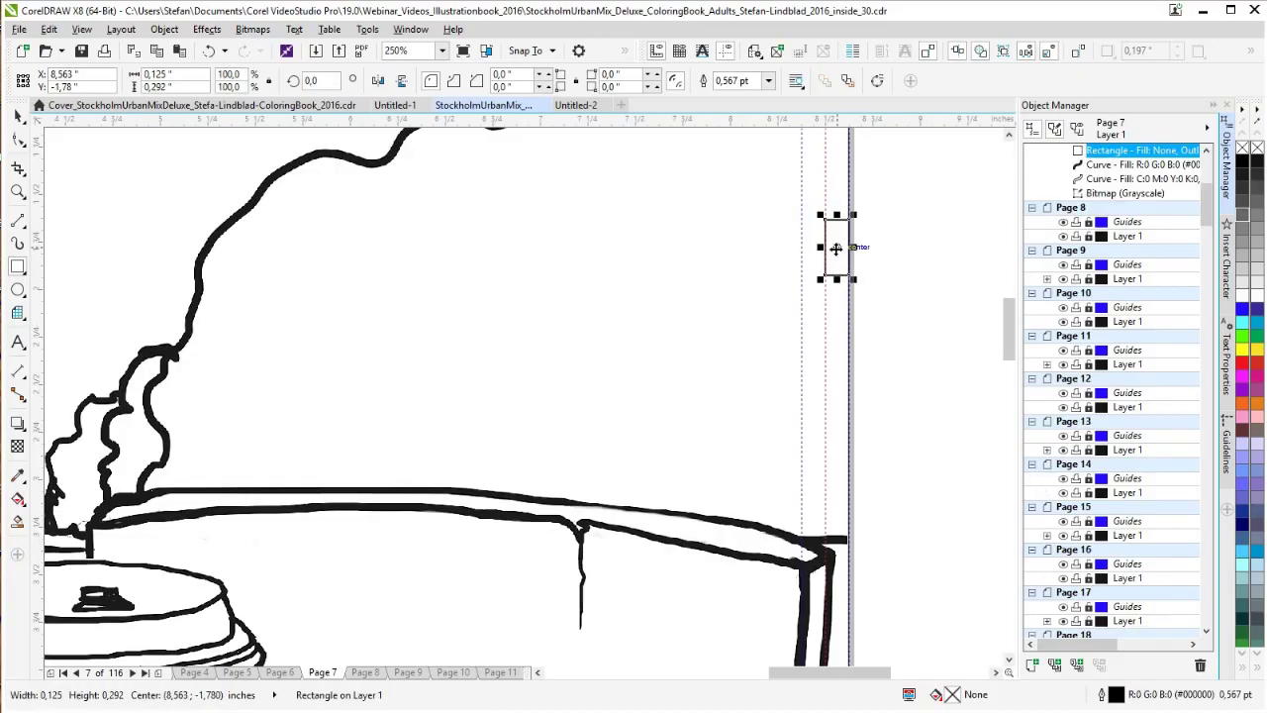
- Stretch the small rectangle downward between the trim guideline and Page 7's right edge to about 2,404 inches tall
left_click(167, 77)
scroll(872, 322, "down", 3)
scroll(915, 367, "down", 2)
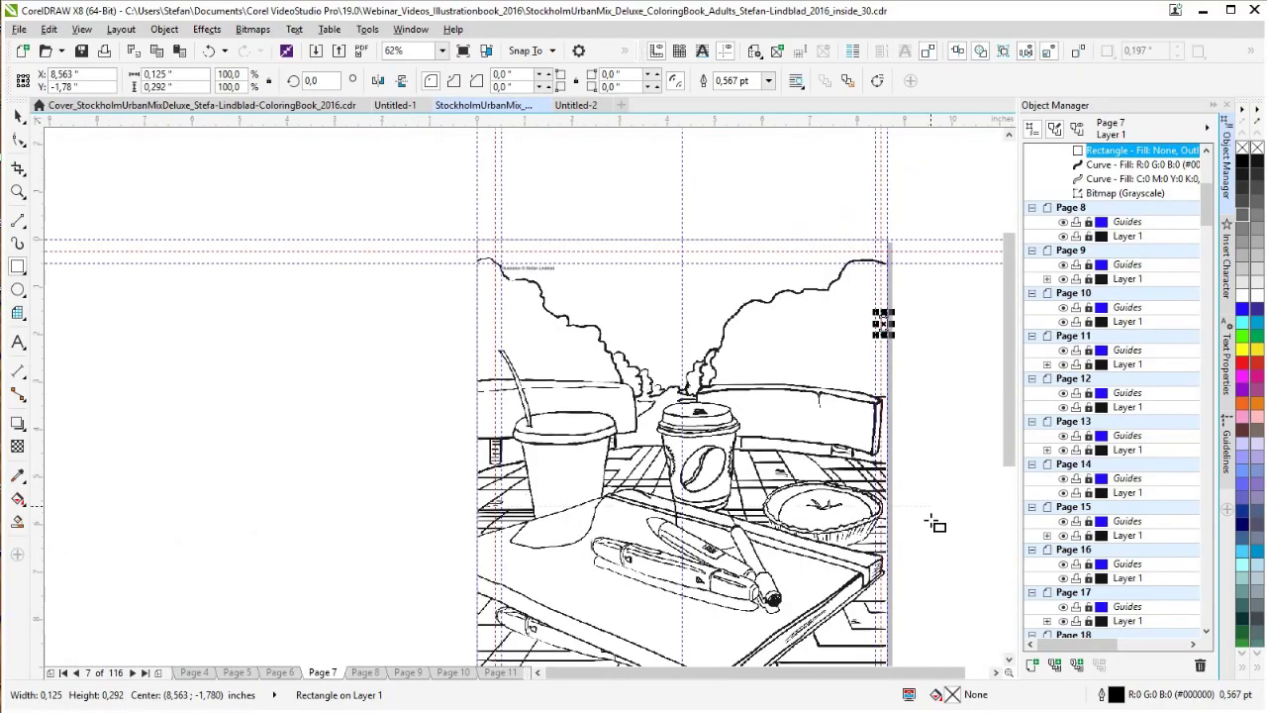
left_click(996, 673)
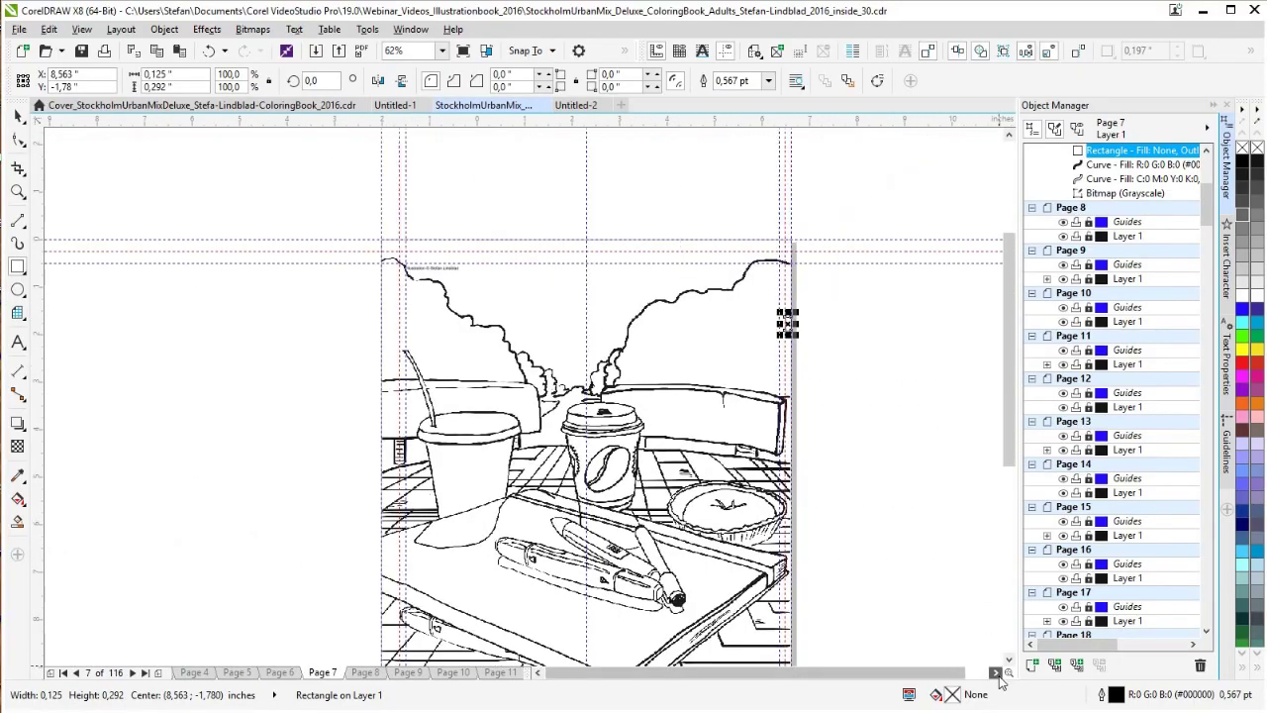
left_click(1008, 660)
left_click(1009, 660)
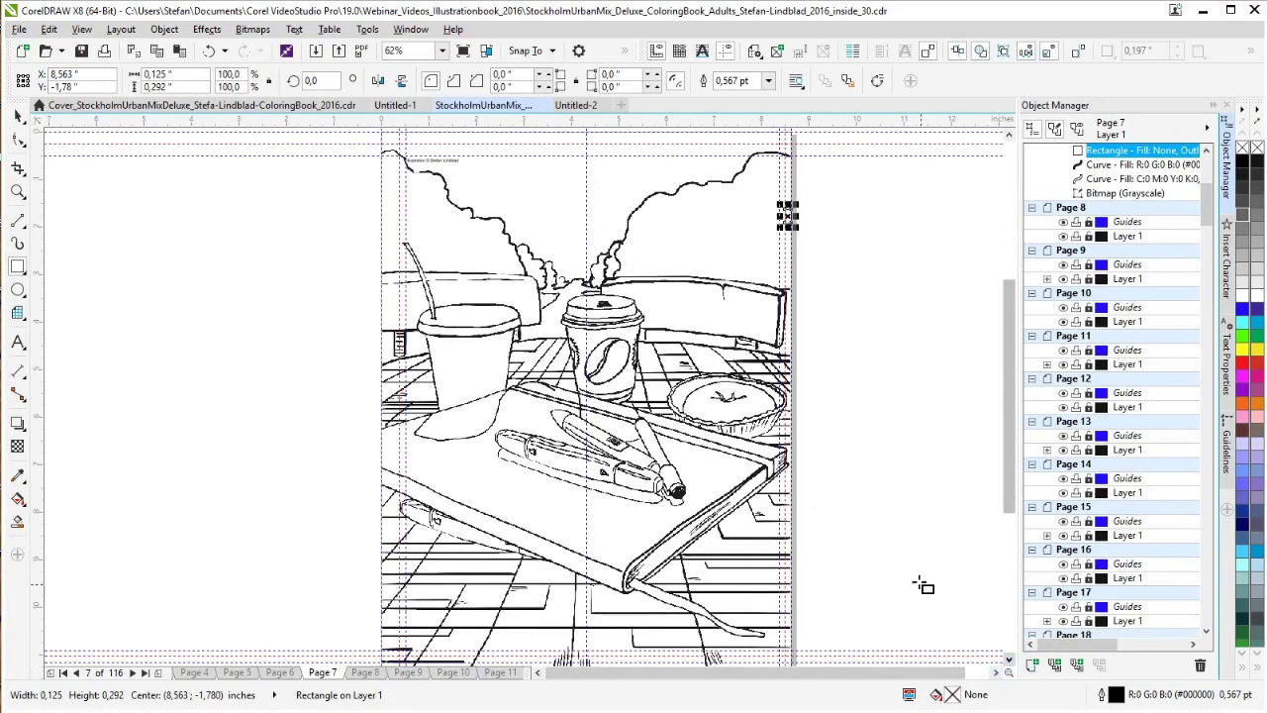
scroll(848, 276, "up", 3)
scroll(828, 240, "up", 2)
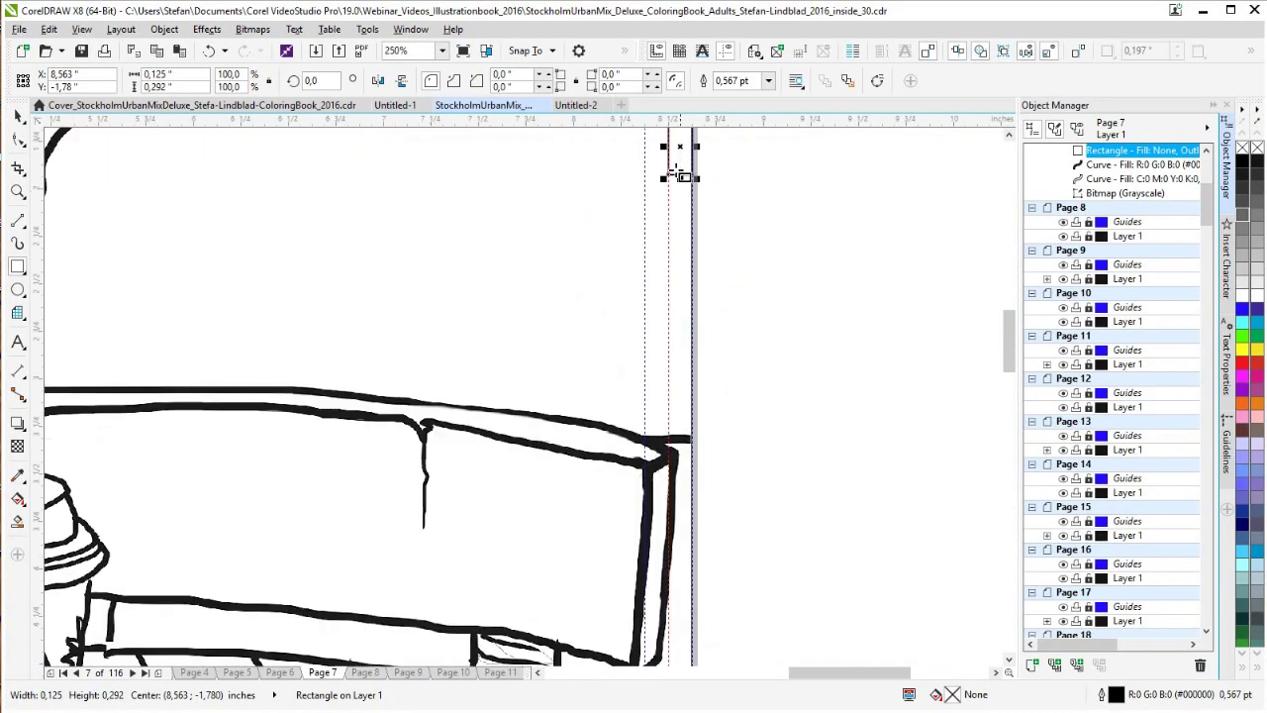
left_click_drag(680, 177, 699, 581)
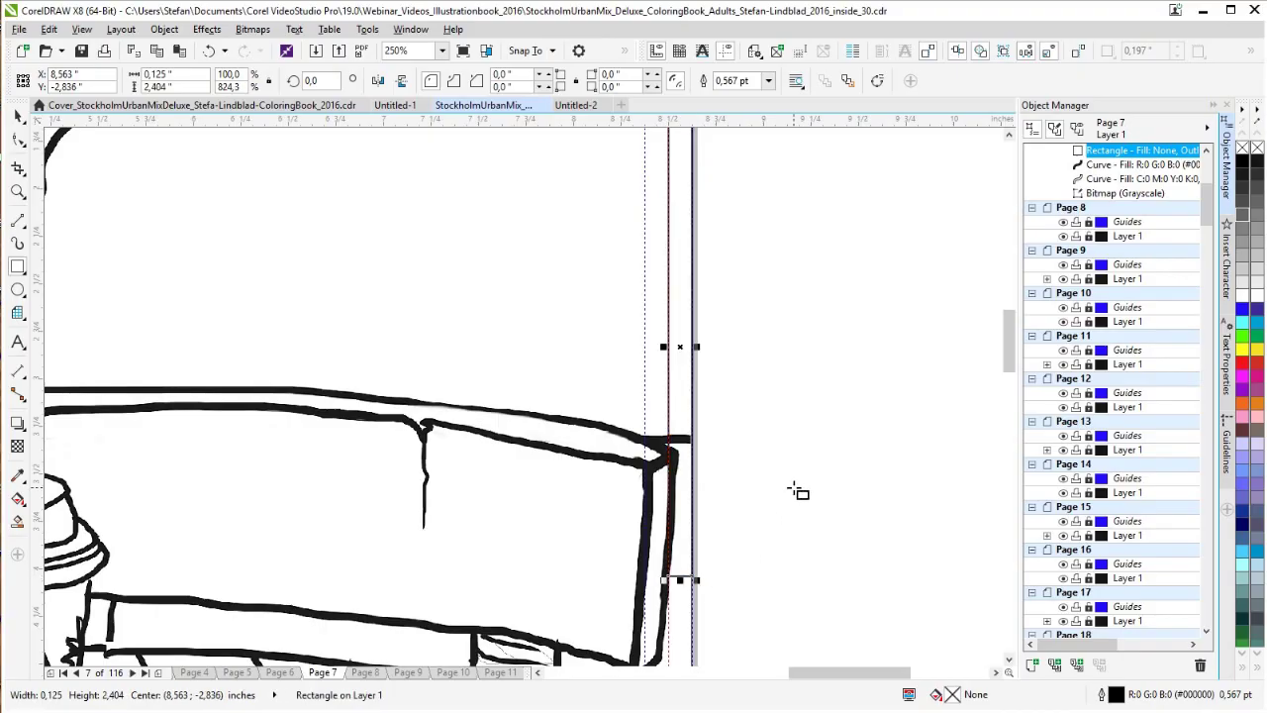
- Select the tall demonstration rectangle at Page 7's right edge and delete it
left_click_drag(1006, 356, 1006, 372)
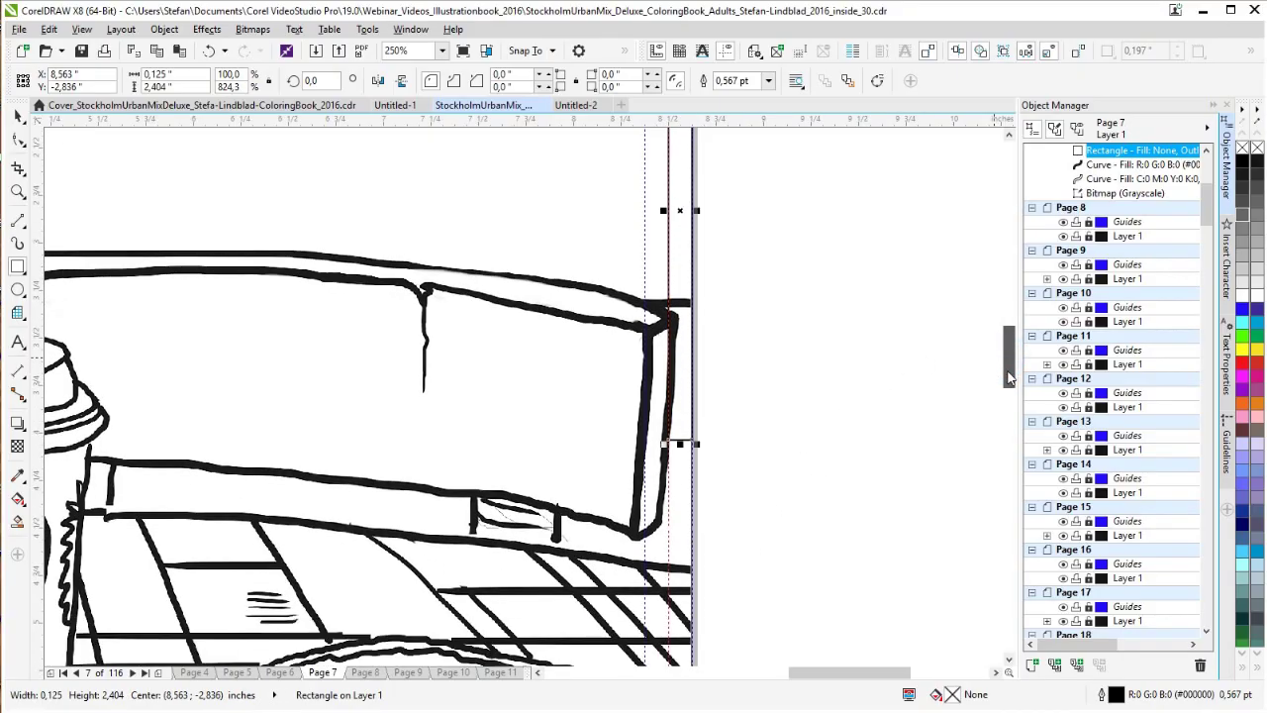
scroll(880, 405, "down", 4)
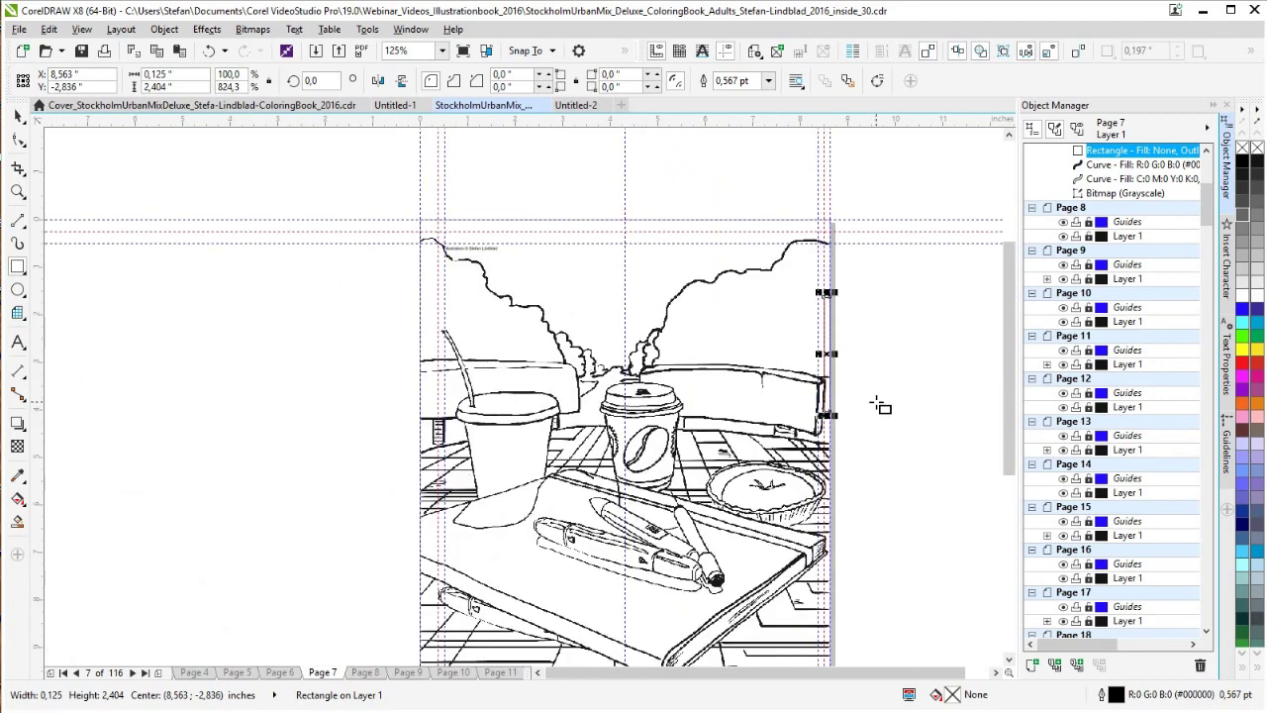
left_click(1008, 660)
left_click(1008, 660)
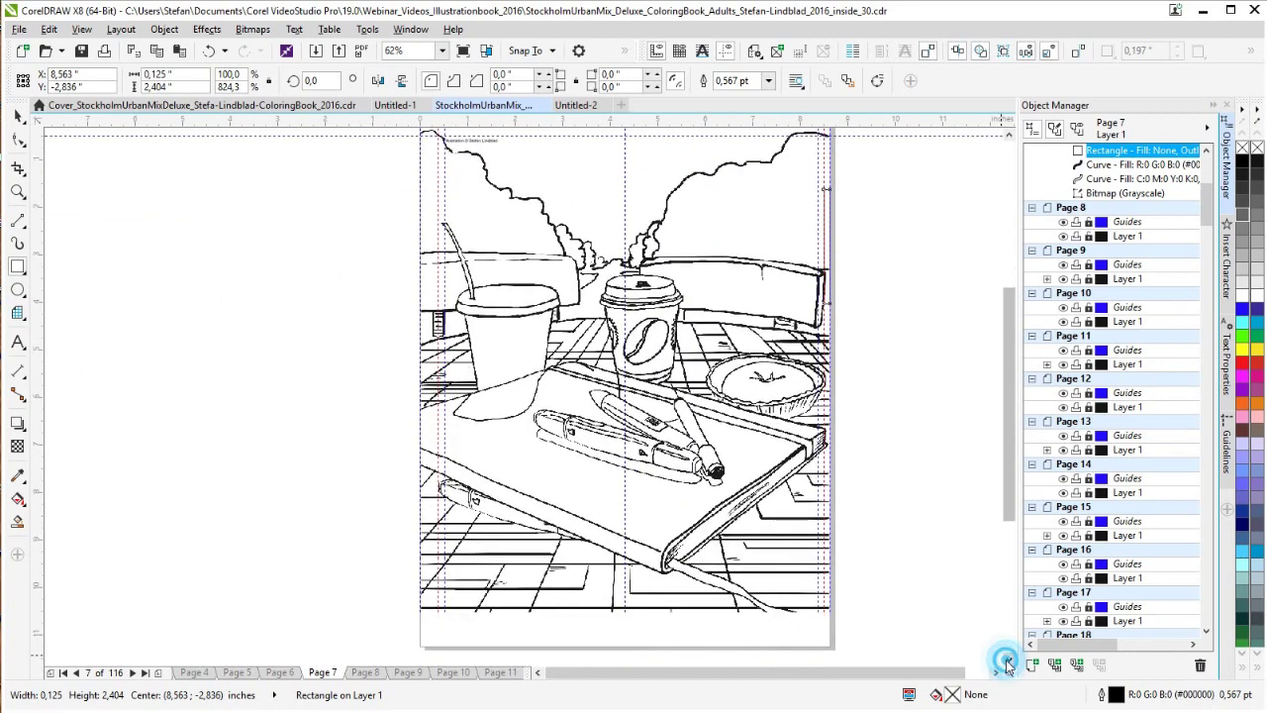
left_click(995, 672)
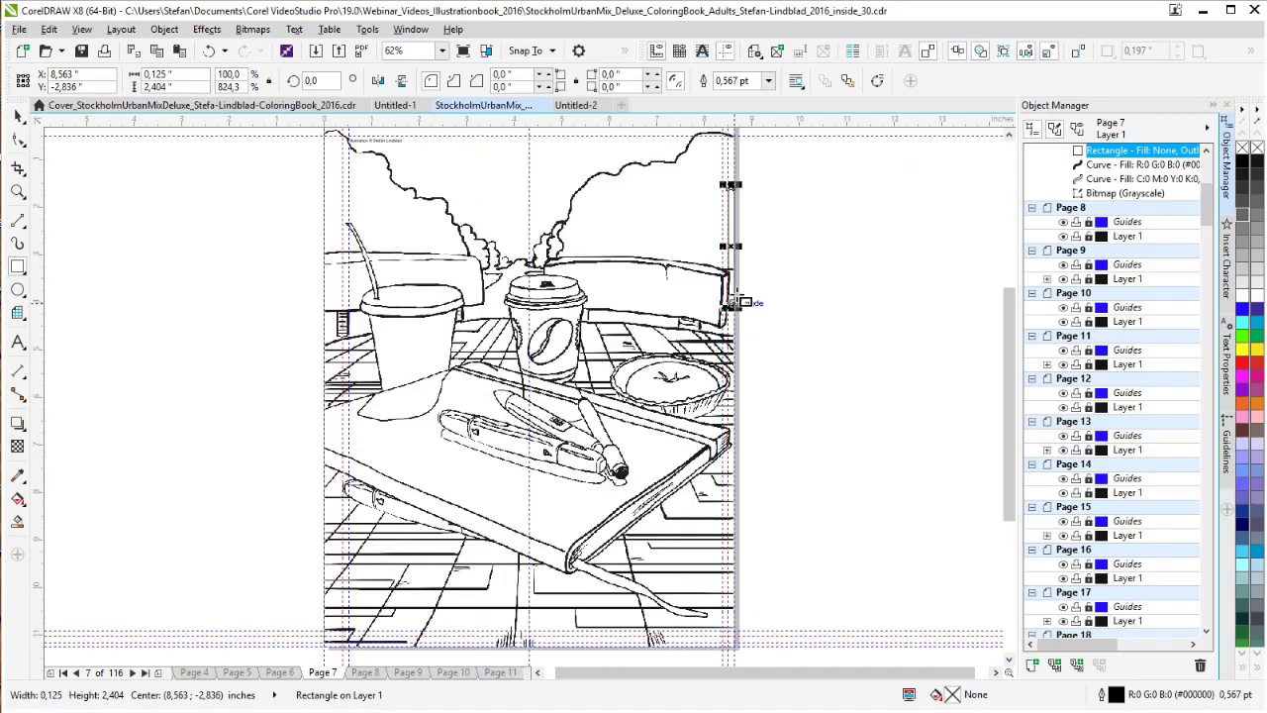
left_click(19, 116)
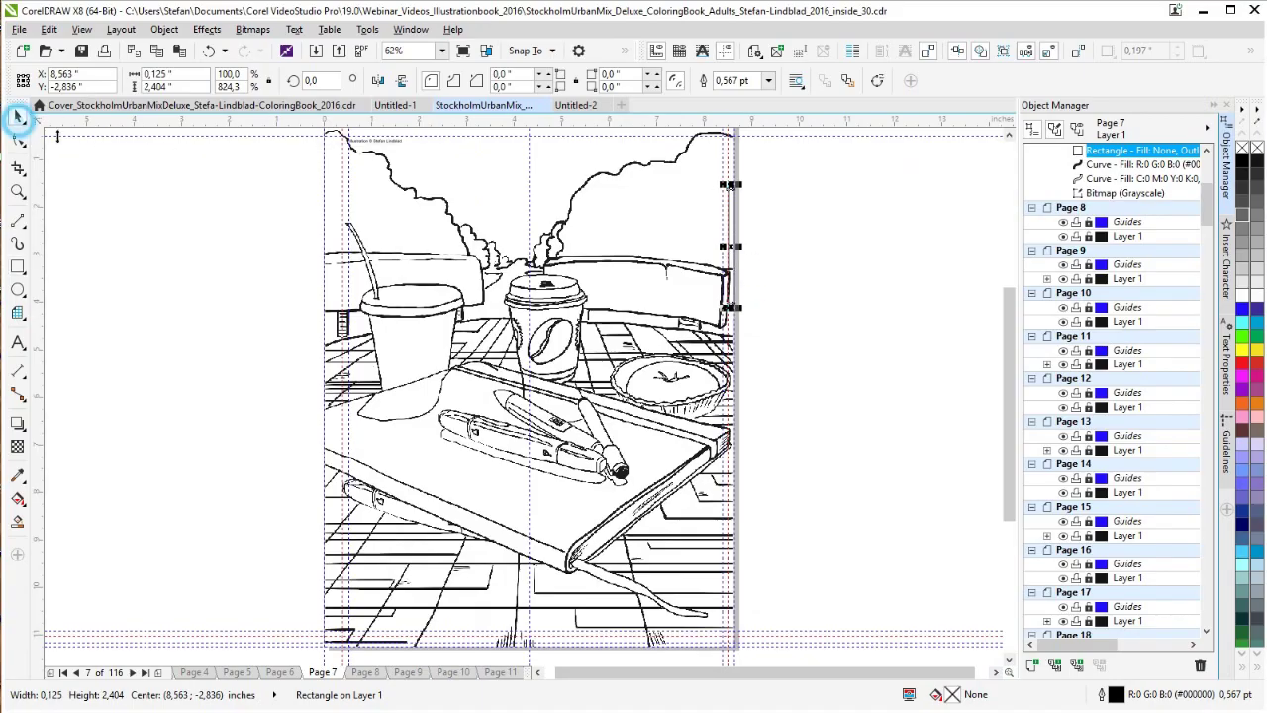
left_click_drag(771, 161, 713, 363)
key("Delete")
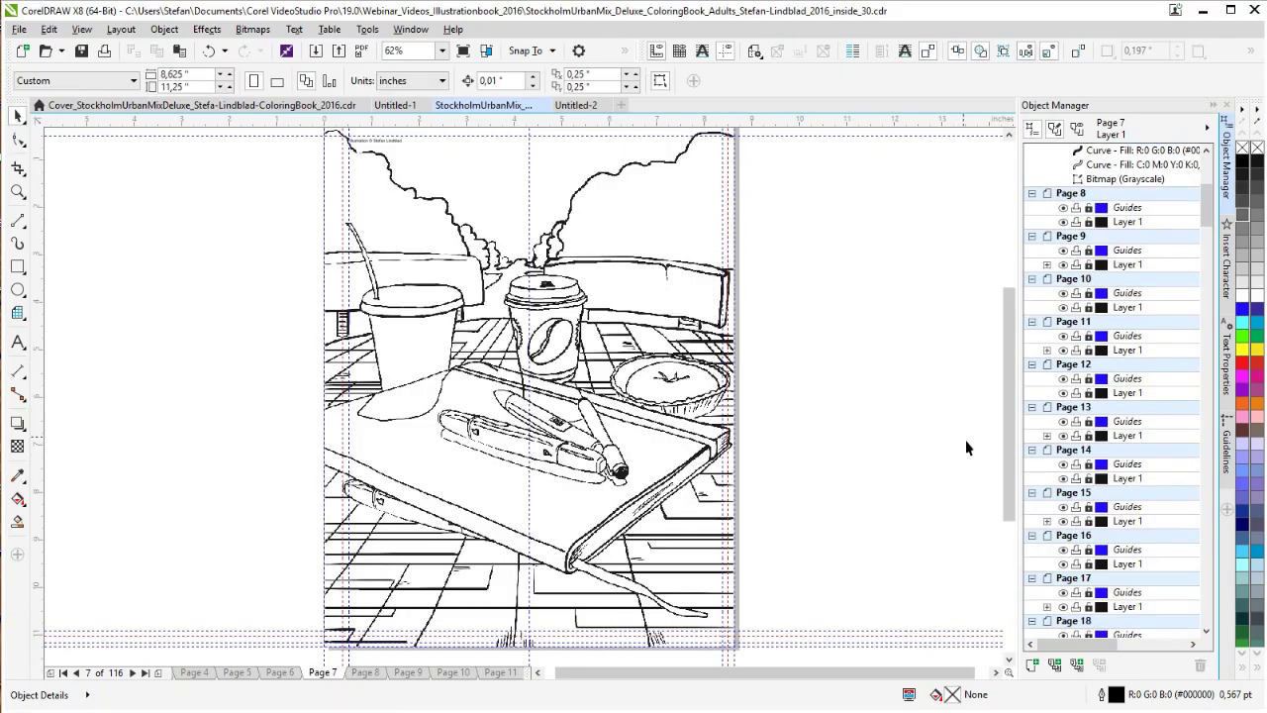
- Open the Publish to PDF settings for the book interior with the Prepress preset and review the preflight issues
left_click_drag(1009, 496, 1009, 494)
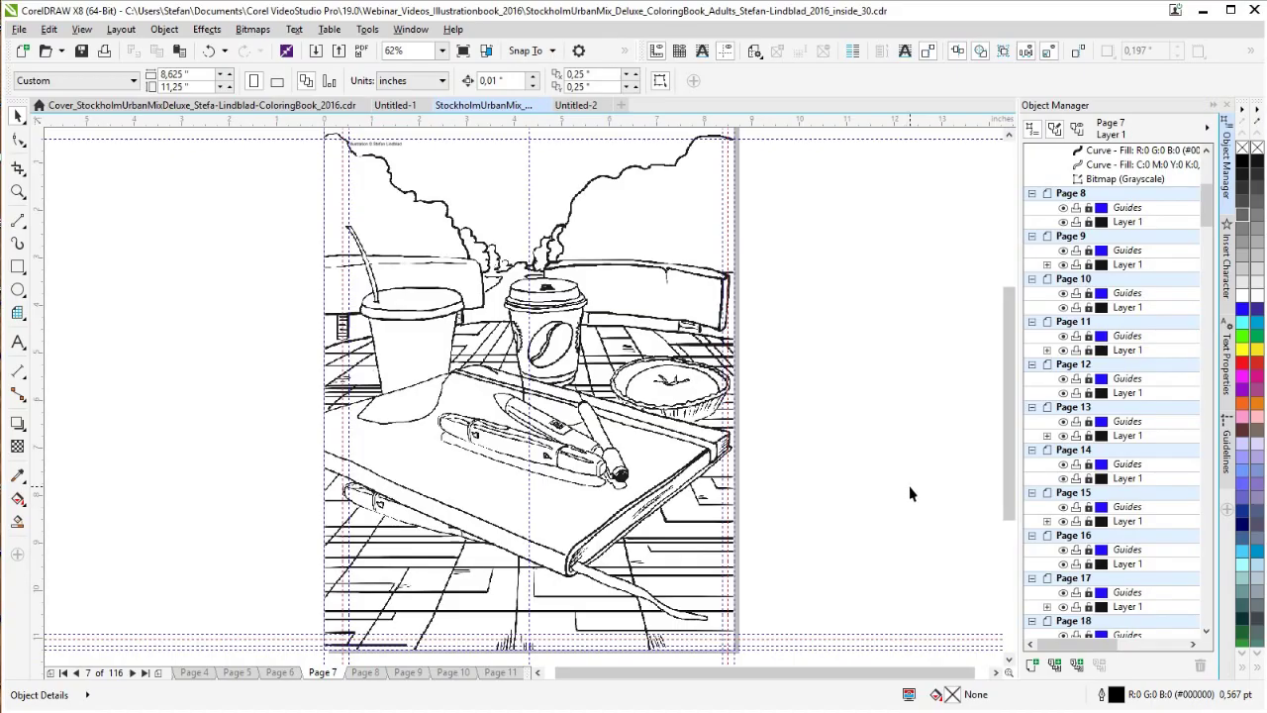
left_click(20, 30)
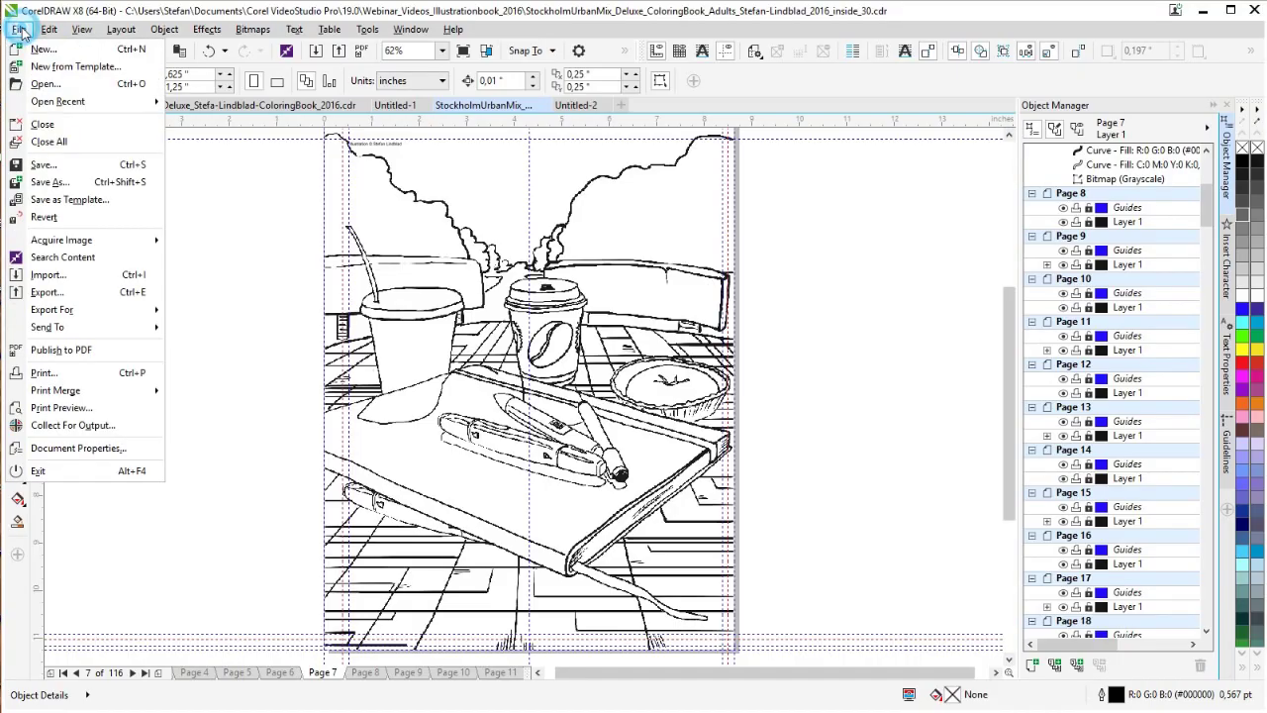
left_click(45, 352)
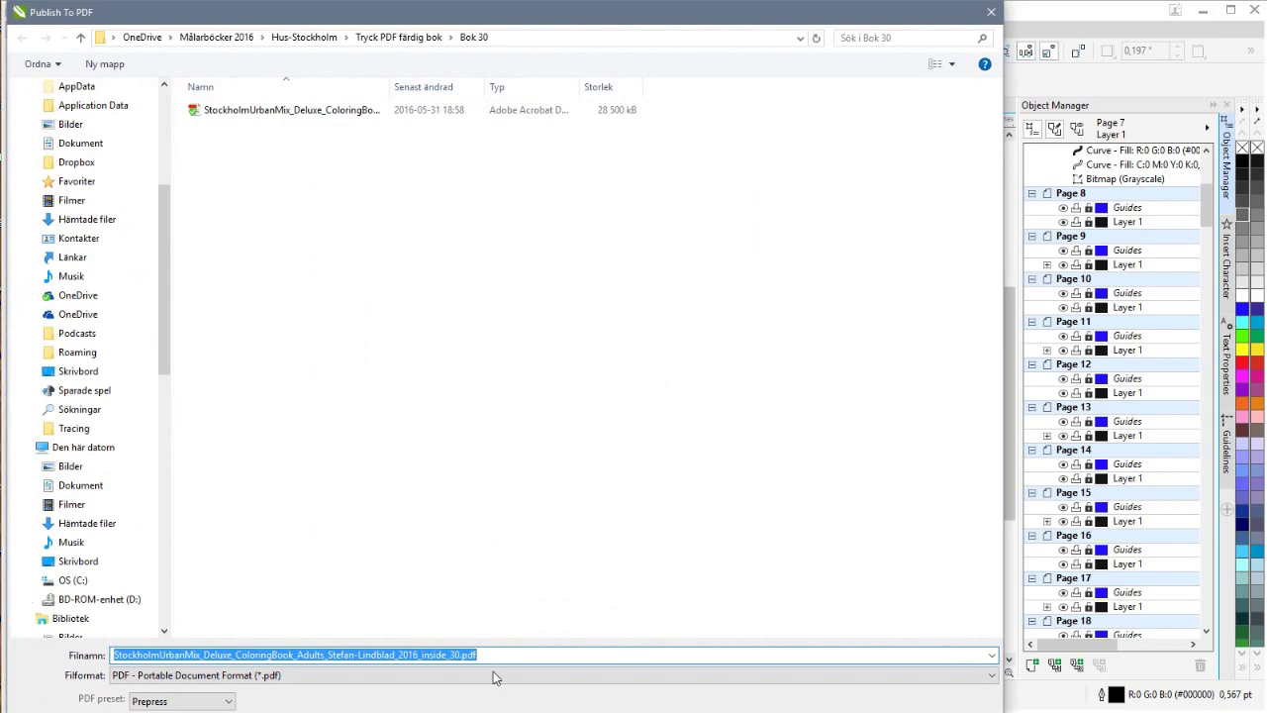
left_click(183, 712)
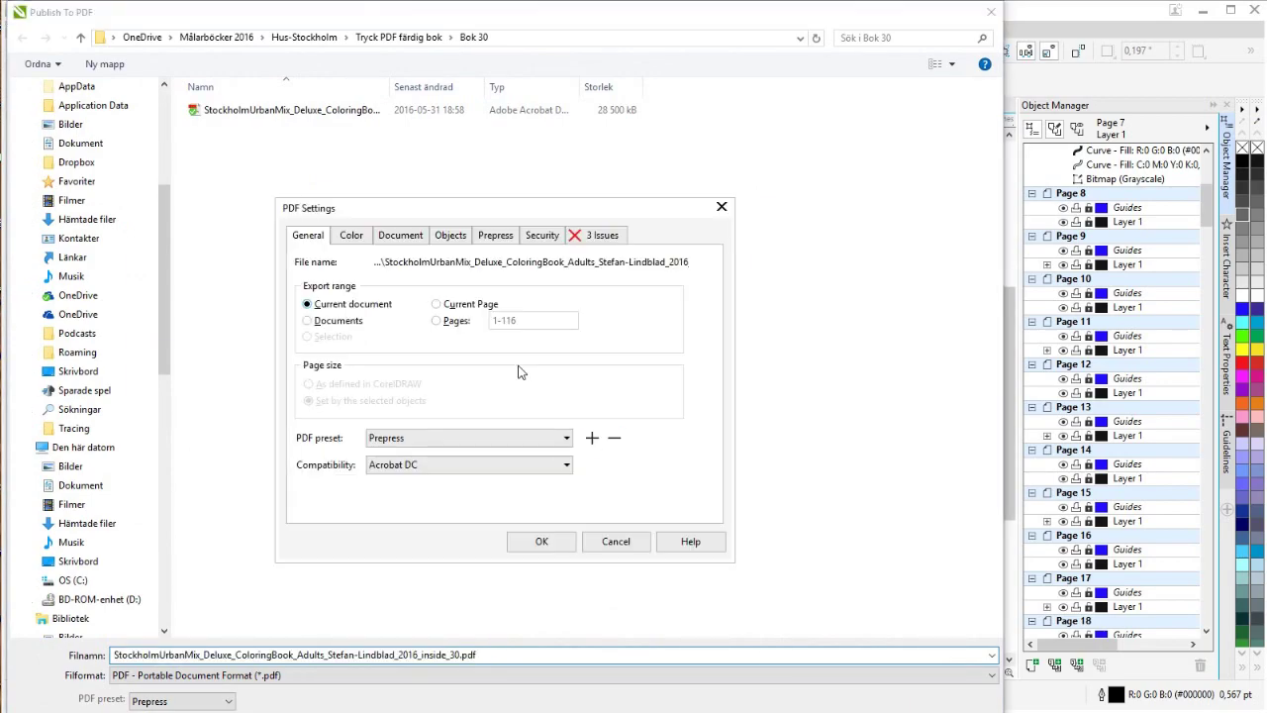
left_click(601, 235)
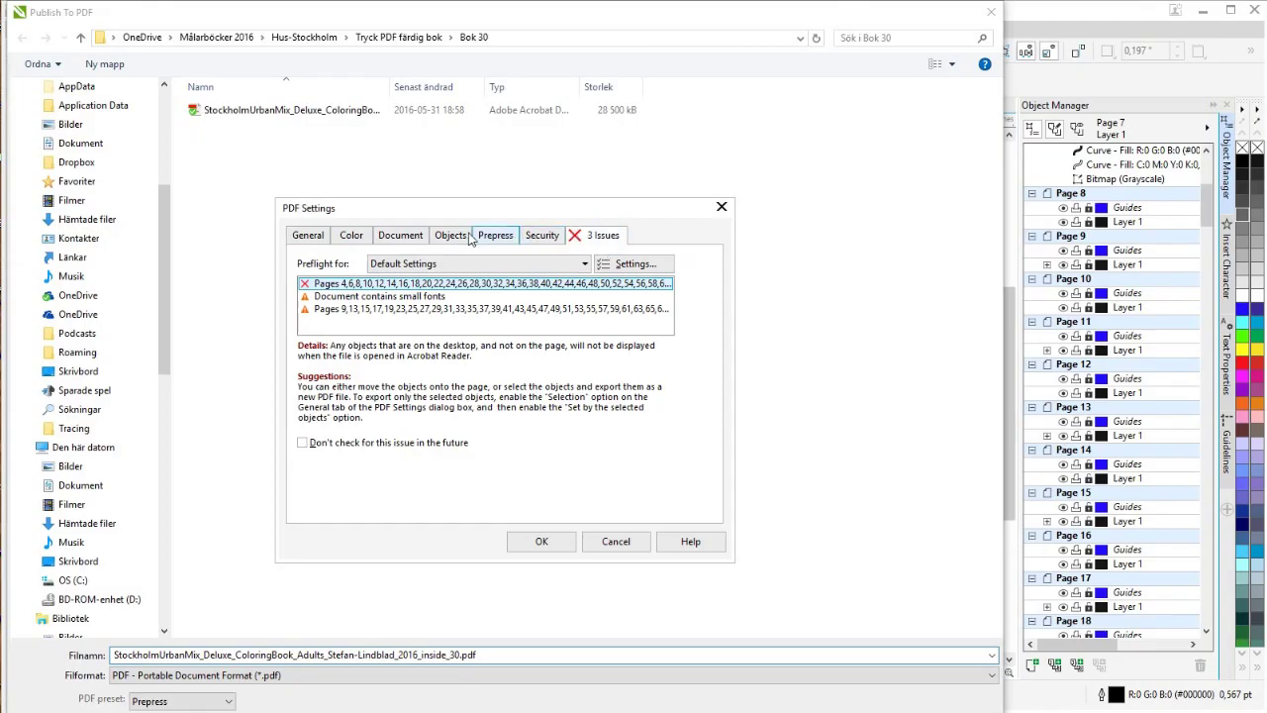
- Switch the PDF export range to specific pages and select the 1-116 page range for editing
left_click(307, 235)
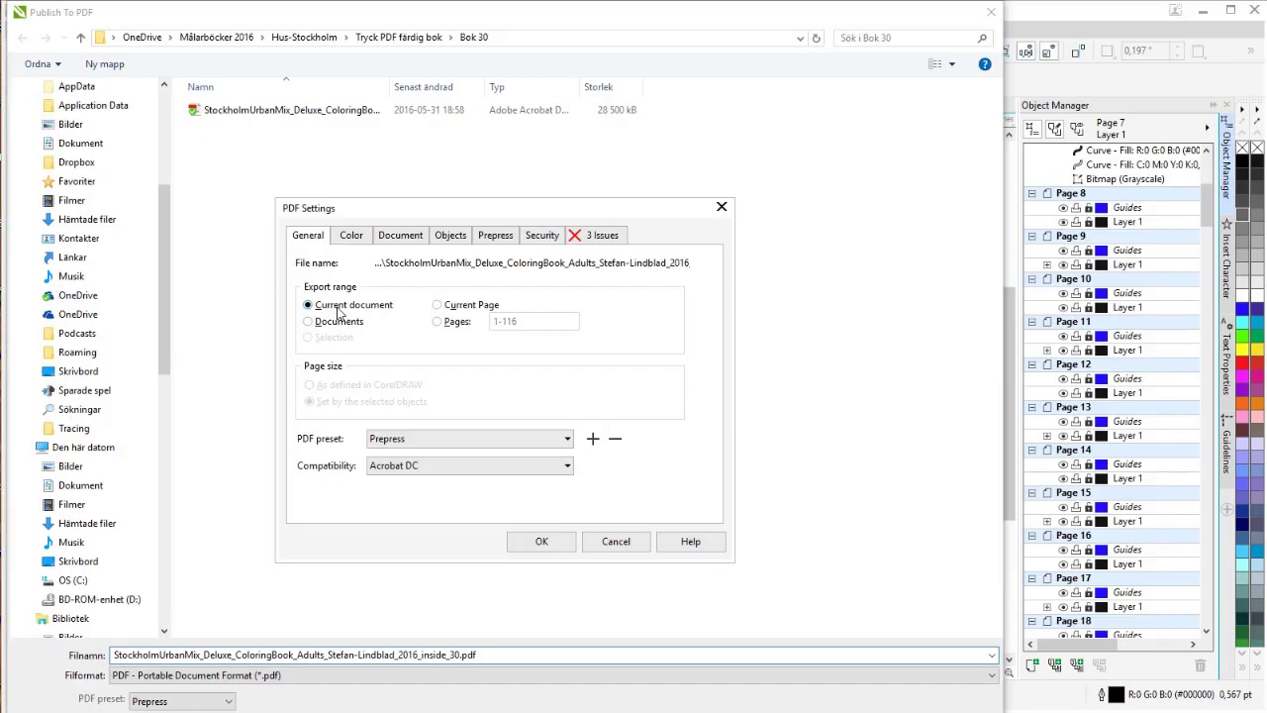
left_click(438, 323)
left_click(528, 321)
left_click_drag(527, 321, 485, 330)
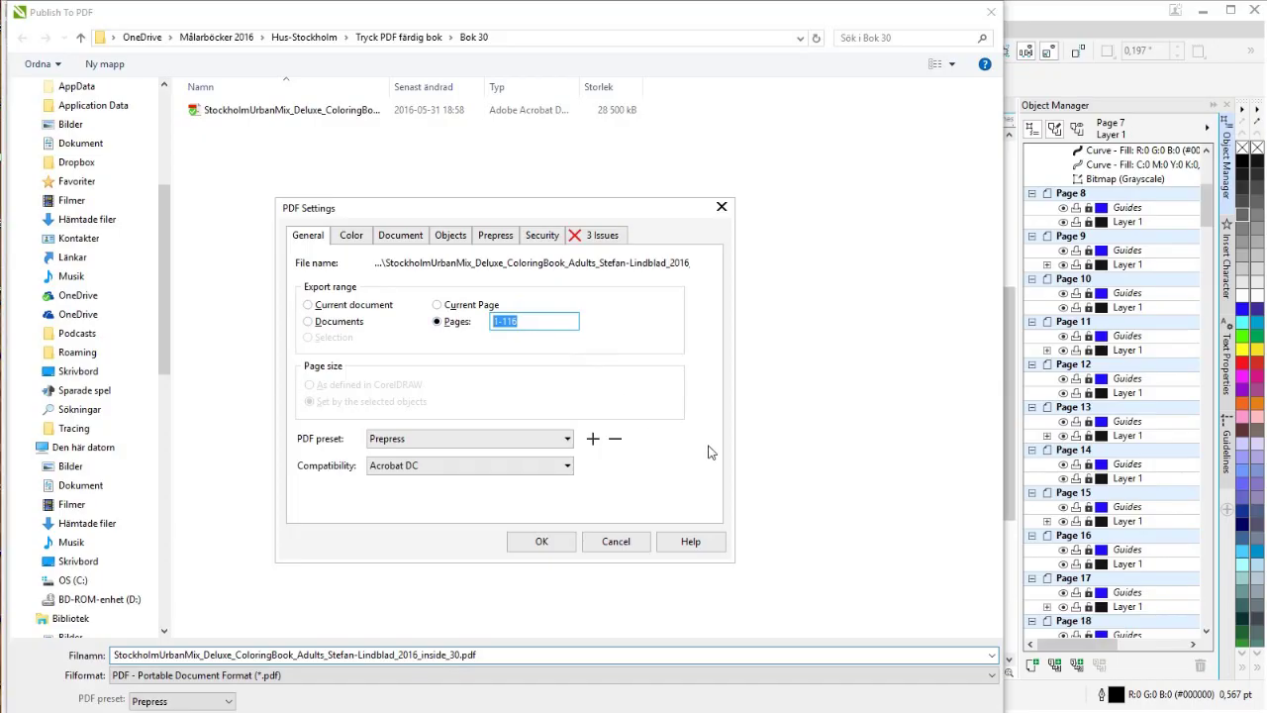
- Review the color, document and objects settings for the PDF, including author, compression and font embedding
left_click(353, 243)
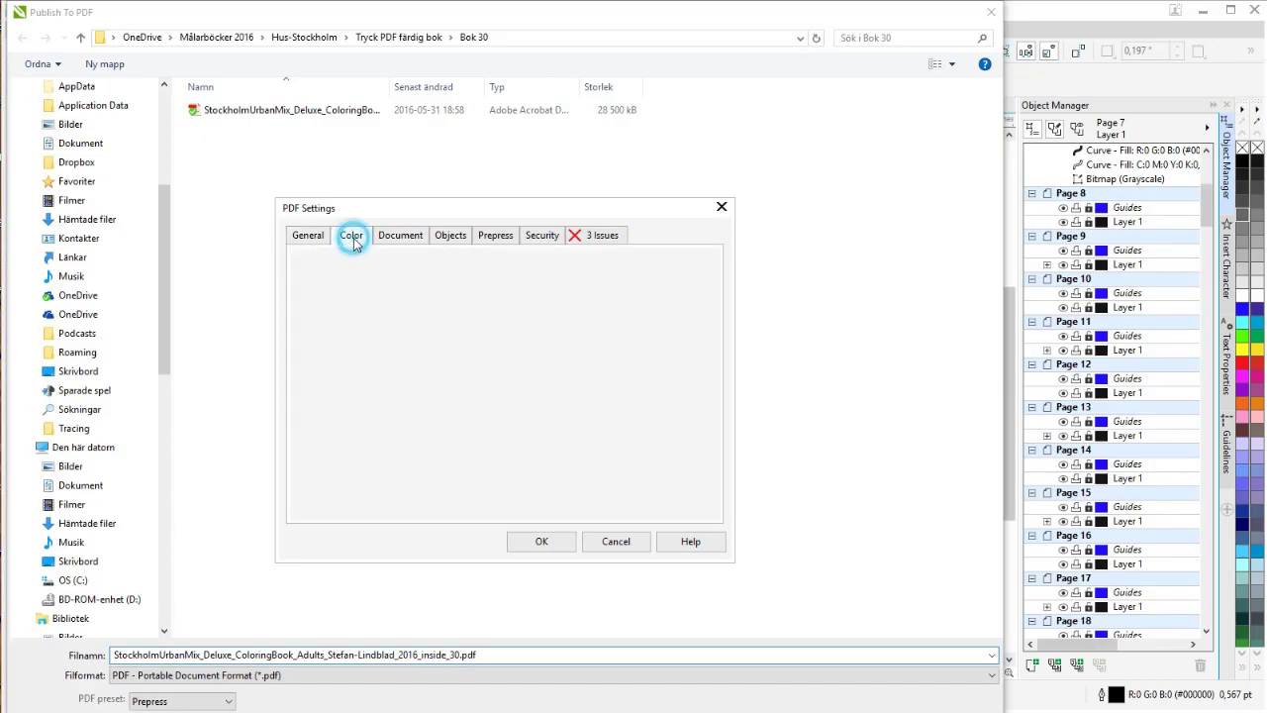
left_click(405, 242)
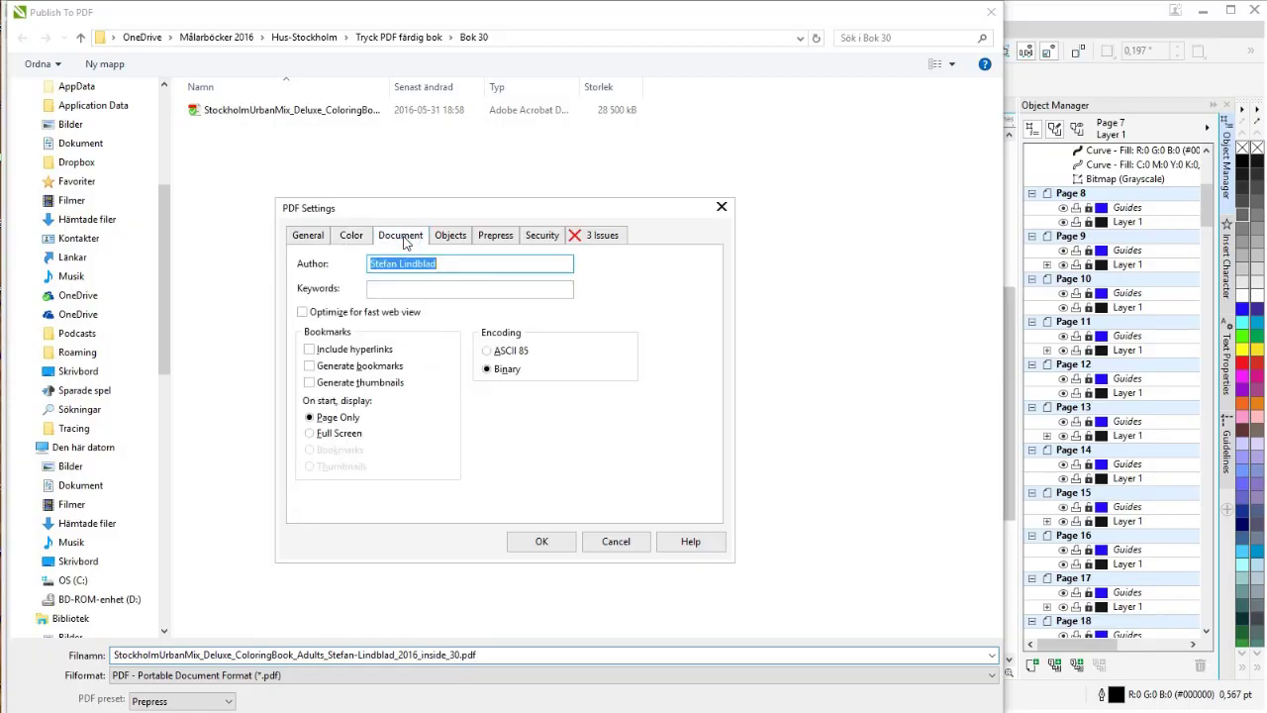
left_click(448, 262)
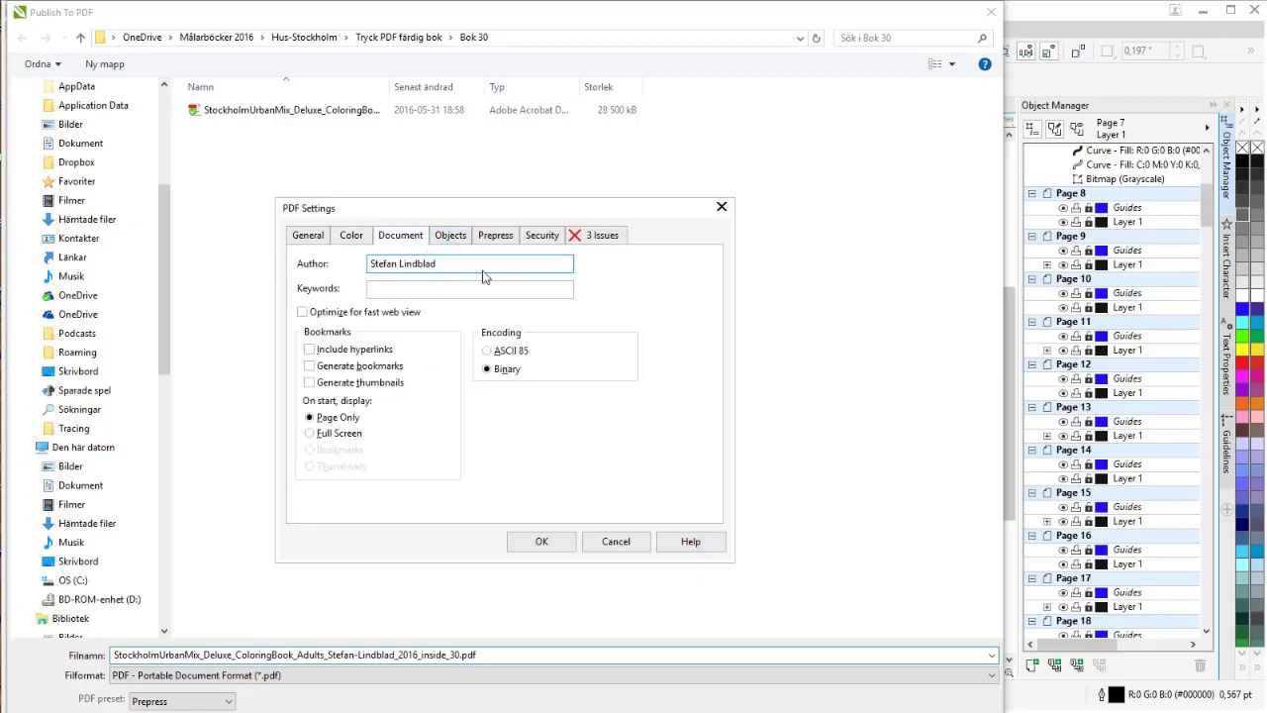
left_click(452, 238)
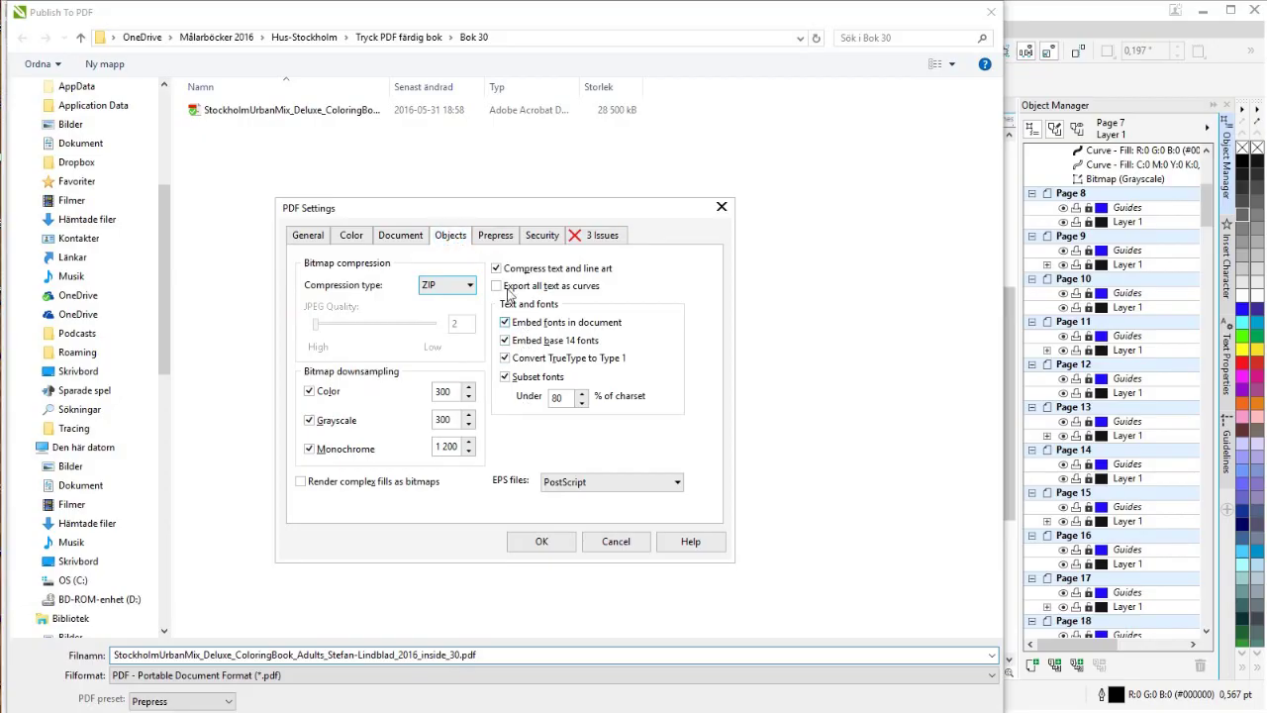
- Toggle the prepress bleed limit off and on again, and cancel the PDF settings and publishing
left_click(495, 237)
left_click(302, 265)
left_click(302, 265)
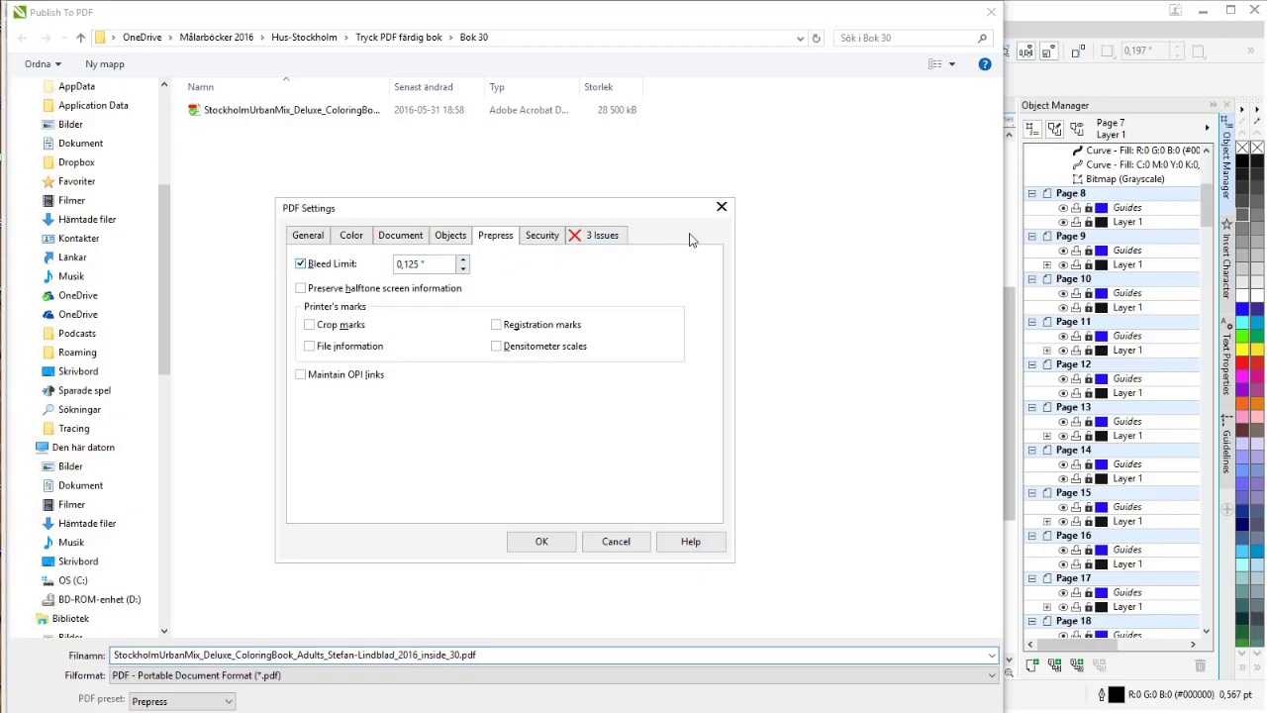
left_click(723, 208)
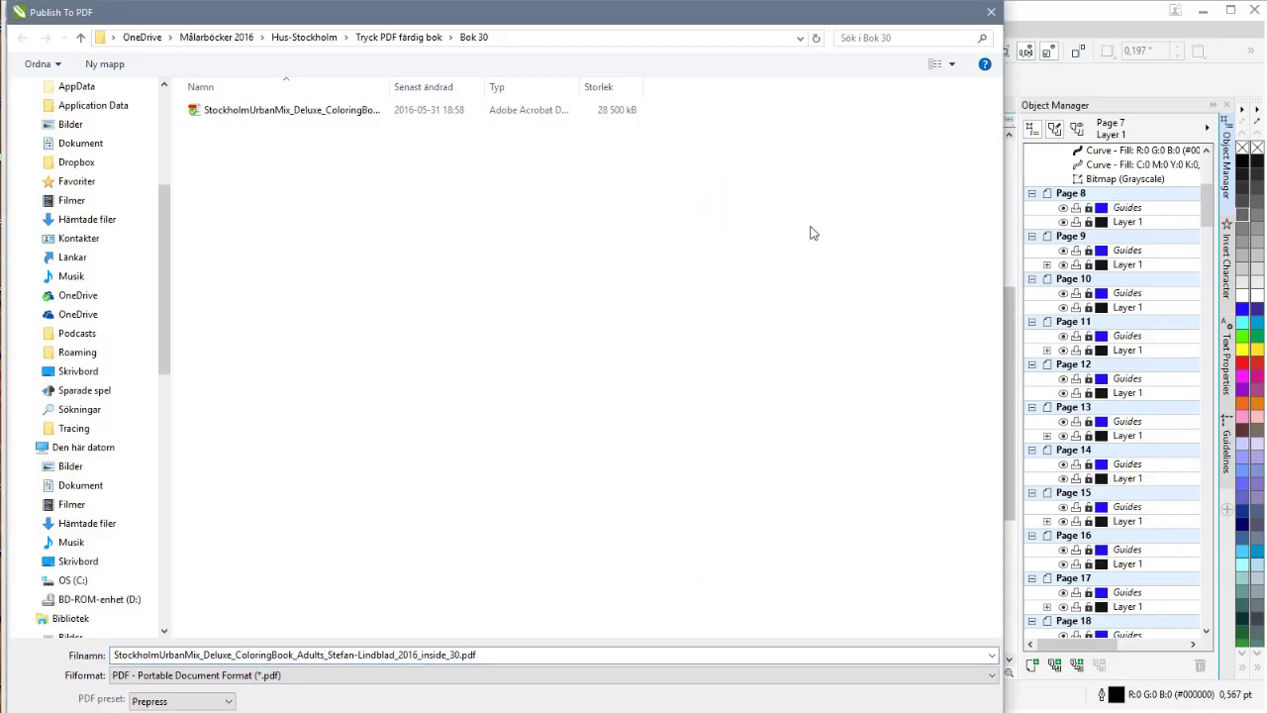
left_click(991, 12)
- Go to the interior's title page and frame the whole page to view its layout within the guidelines
scroll(821, 433, "down", 1)
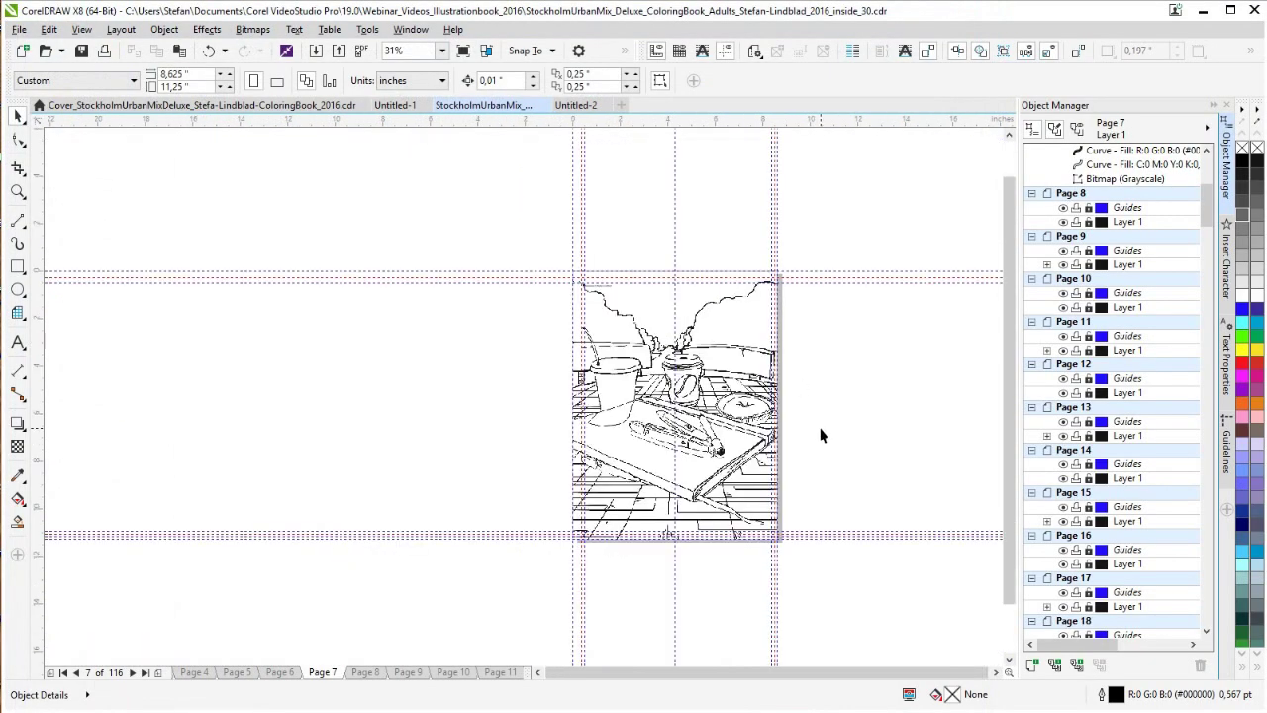
left_click(996, 673)
left_click(995, 674)
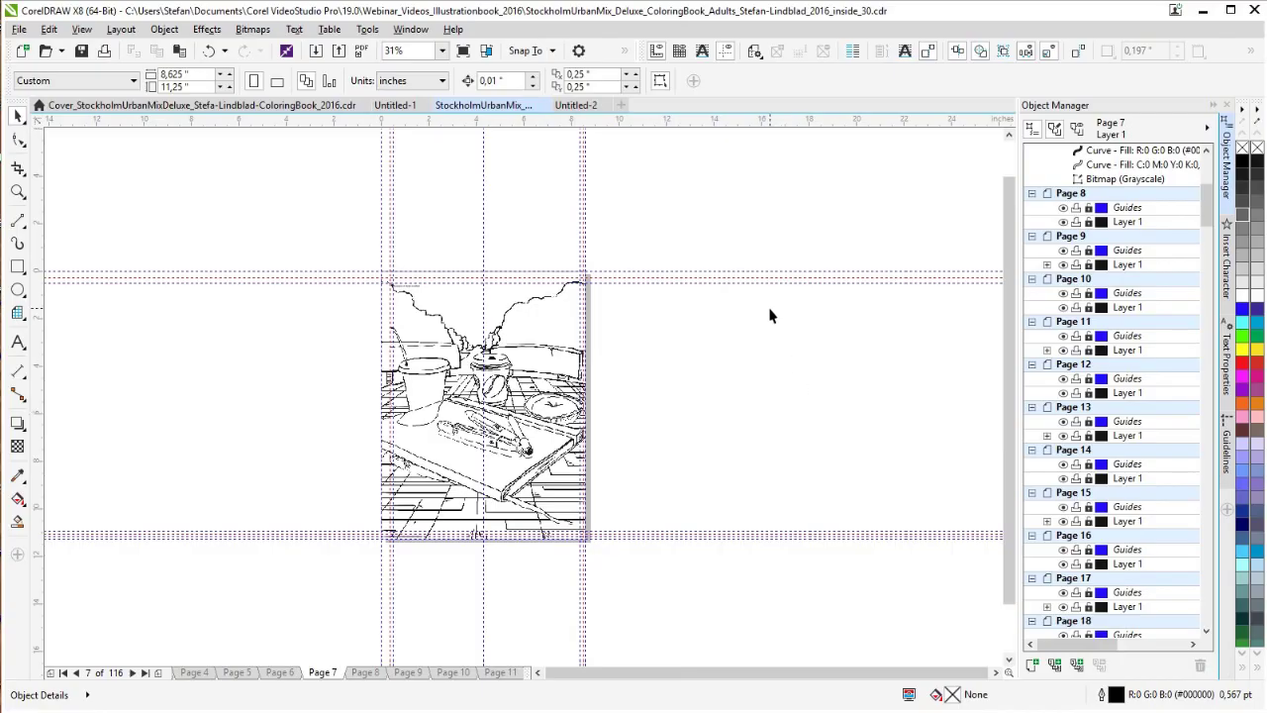
left_click(18, 191)
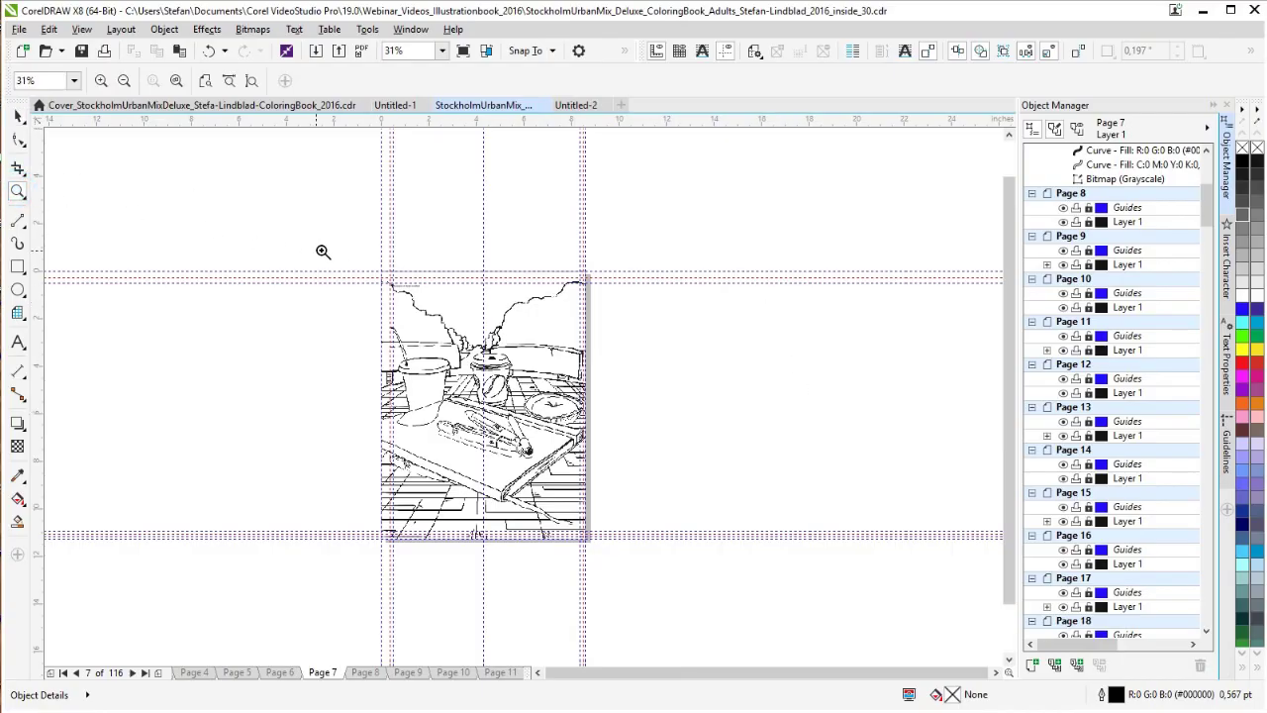
left_click_drag(357, 257, 606, 573)
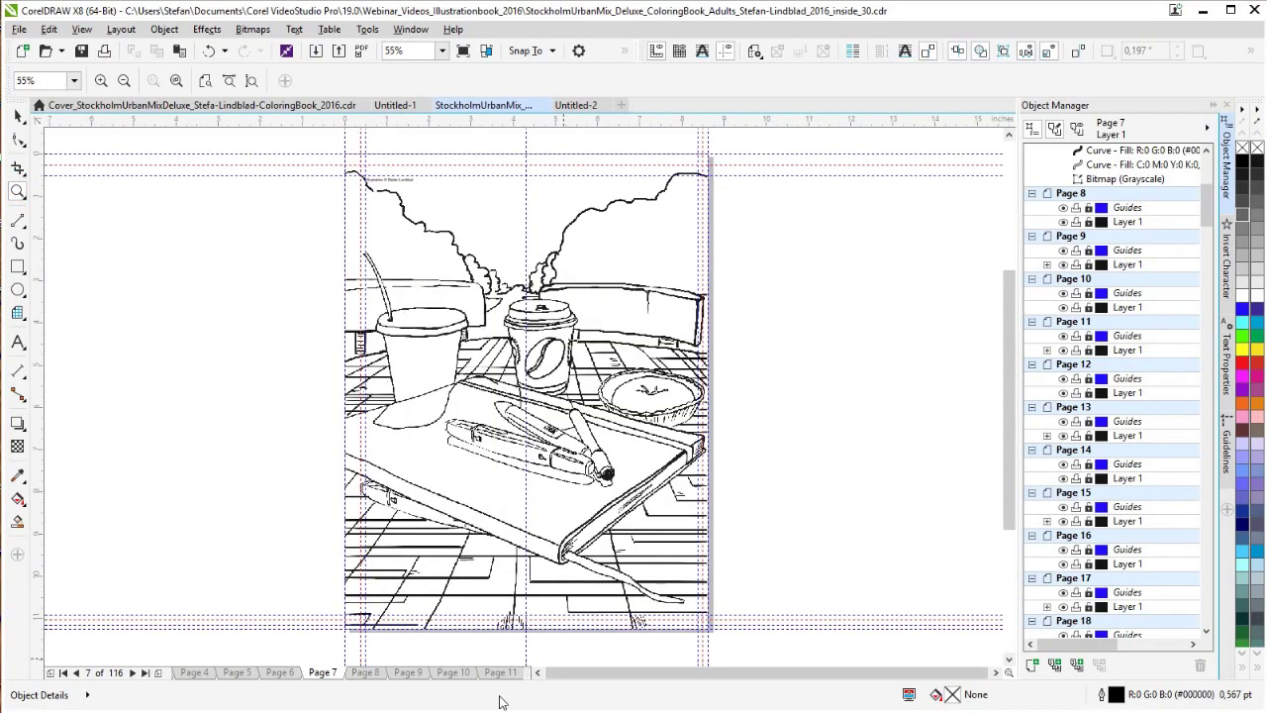
left_click(64, 673)
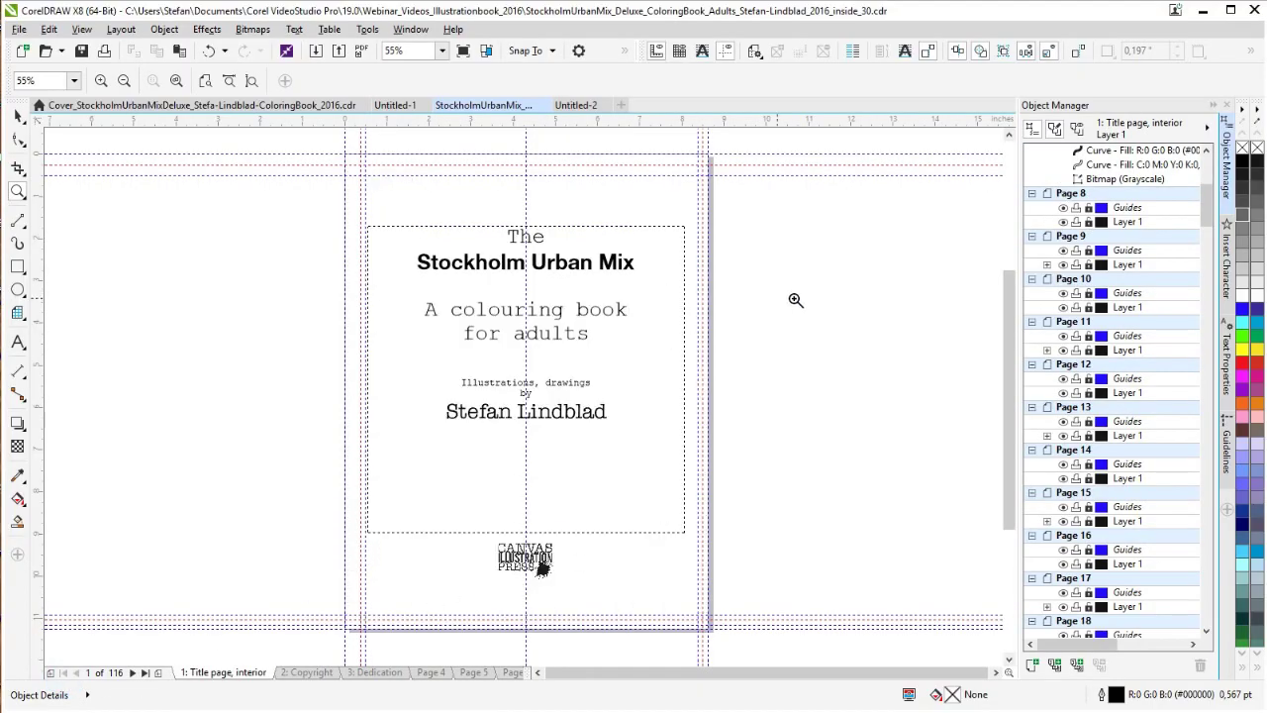
left_click(1007, 352)
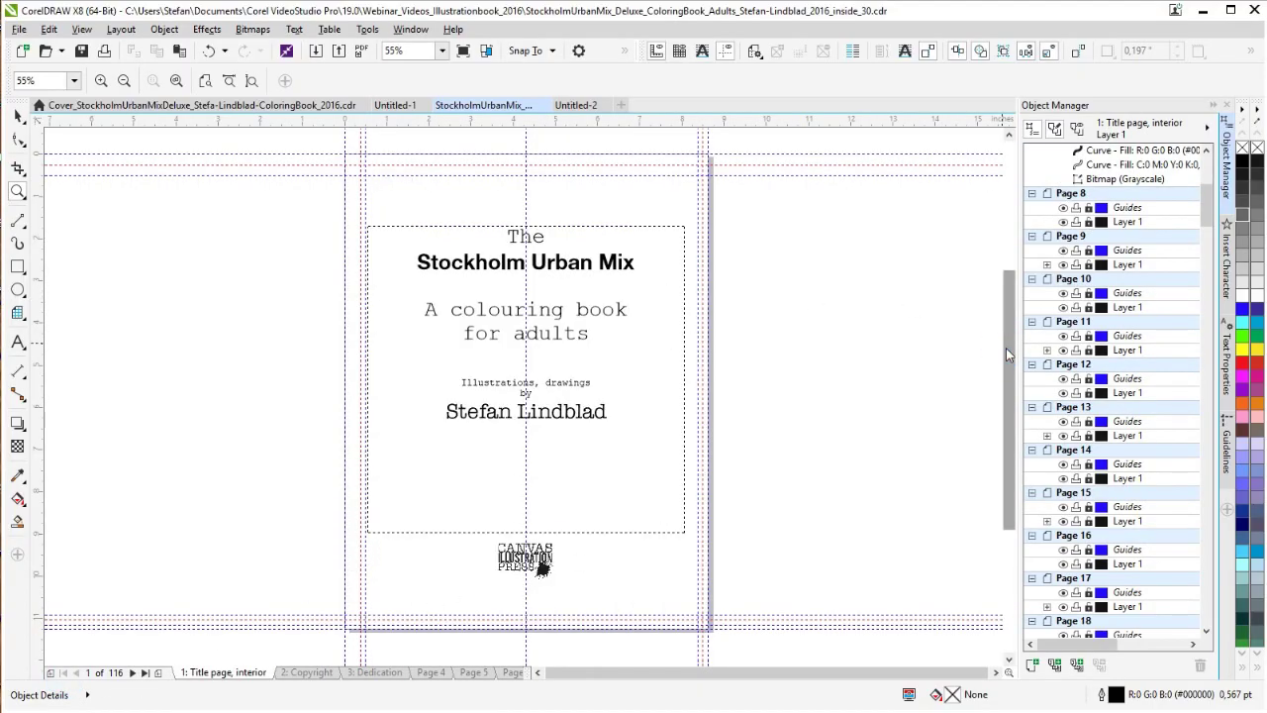
left_click_drag(310, 141, 730, 639)
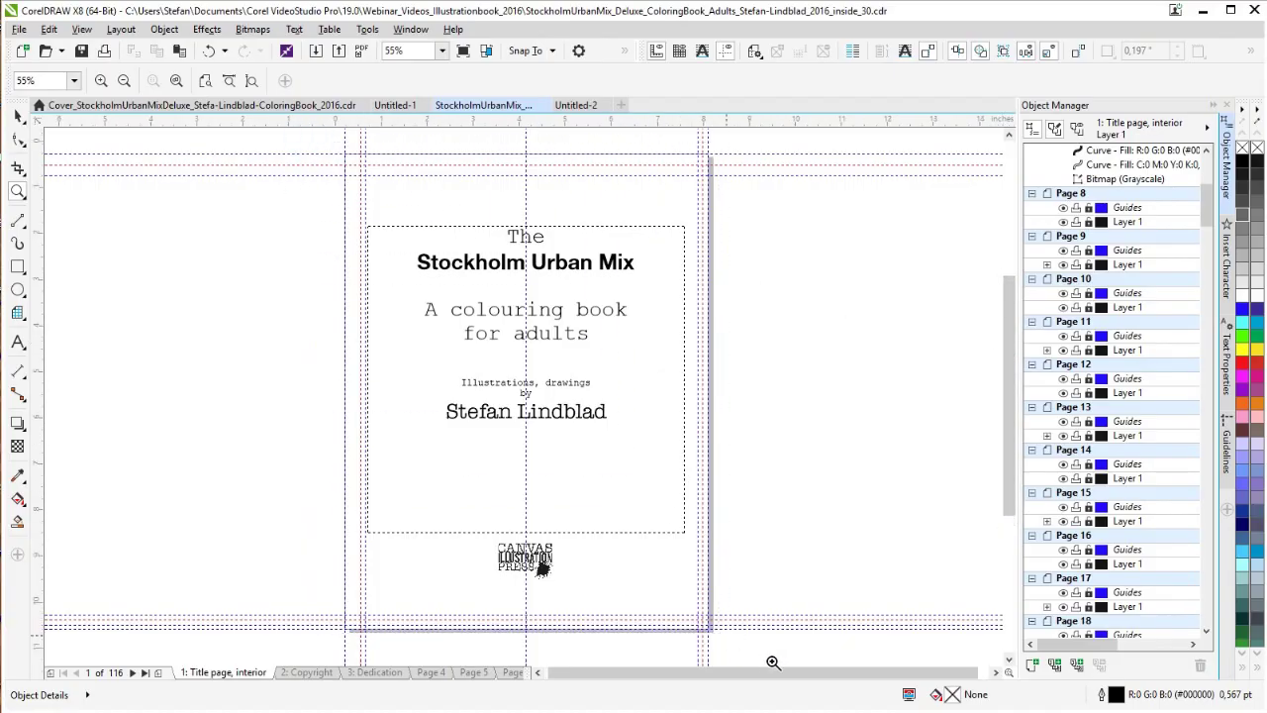